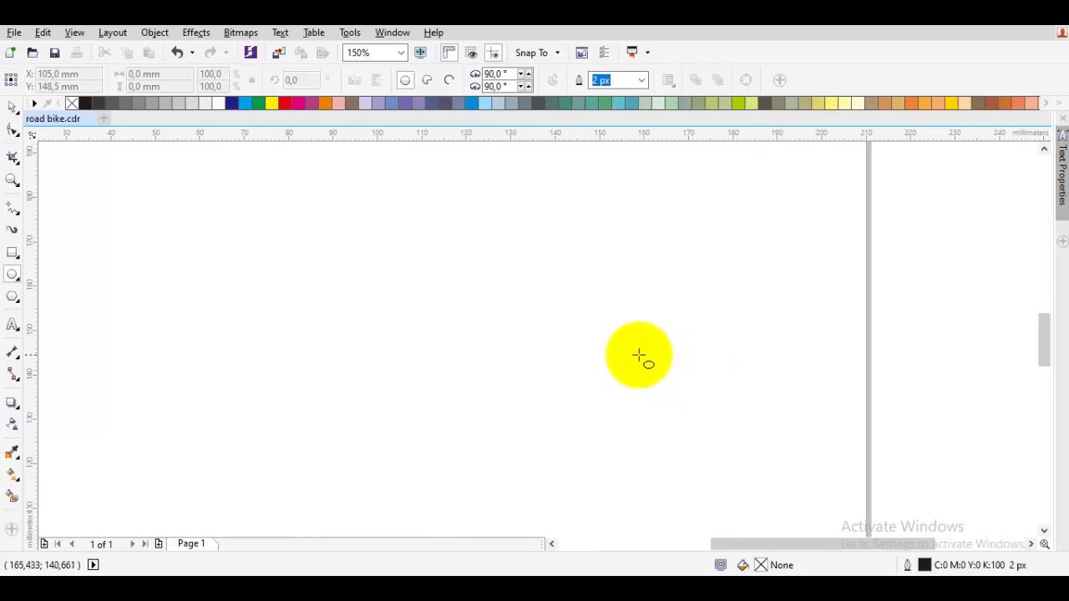
# Draw a circle about 26.1 mm in diameter and set its outline width to 10 px.
pyautogui.moveTo(638, 356); pyautogui.dragTo(688, 414)
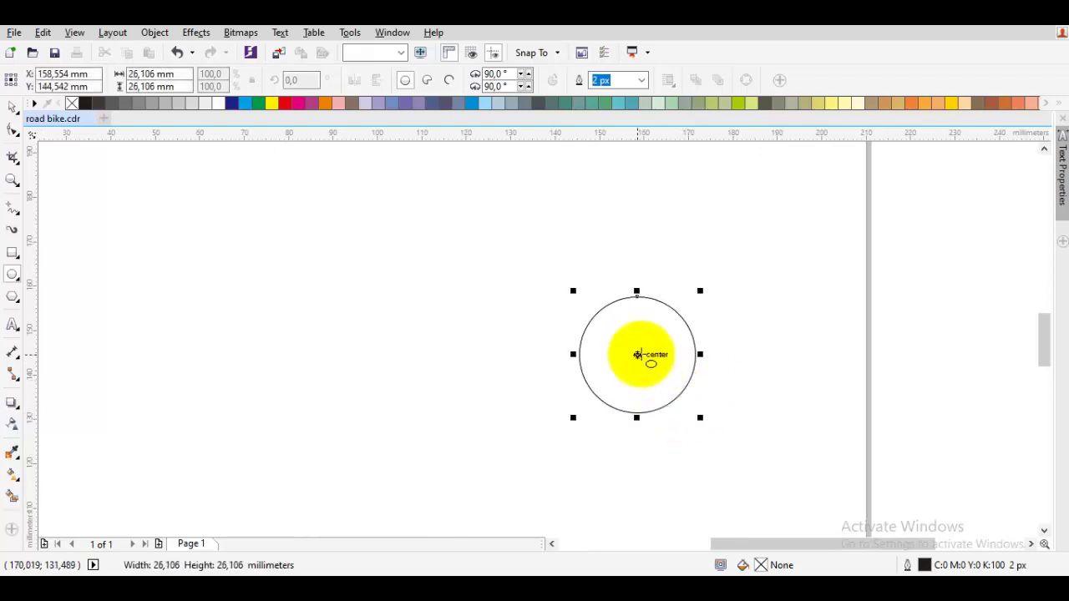
pyautogui.scroll(2, 644, 354)
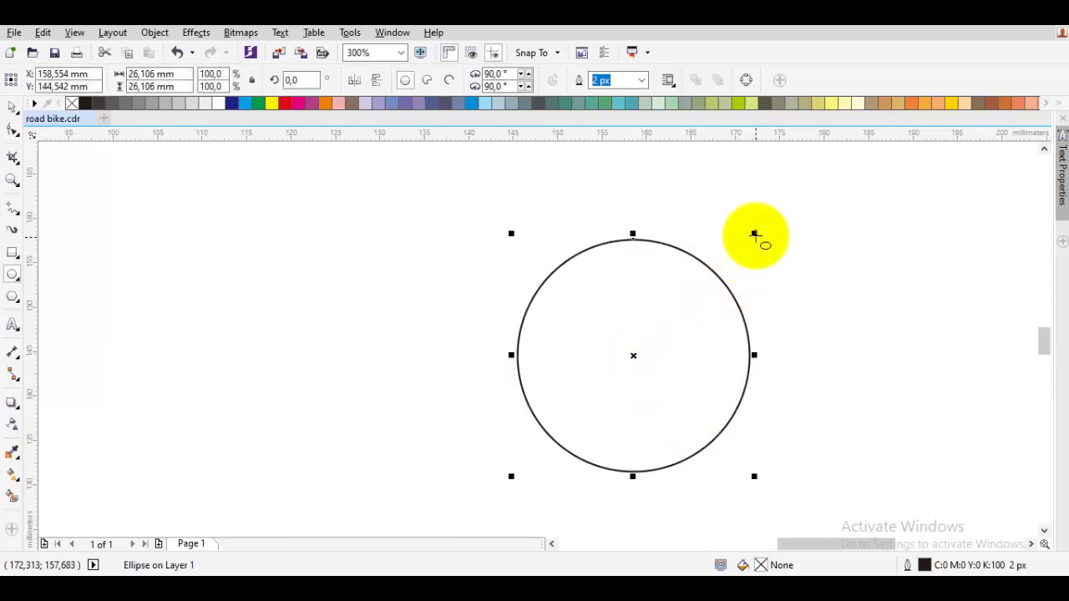
pyautogui.press('space')
pyautogui.click(640, 281)
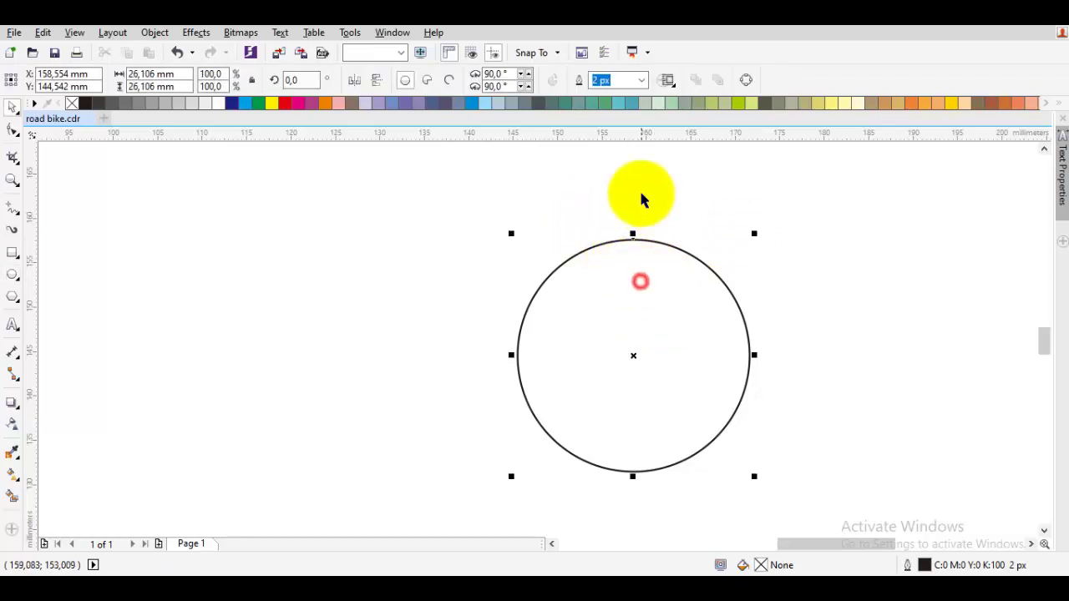
pyautogui.click(642, 79)
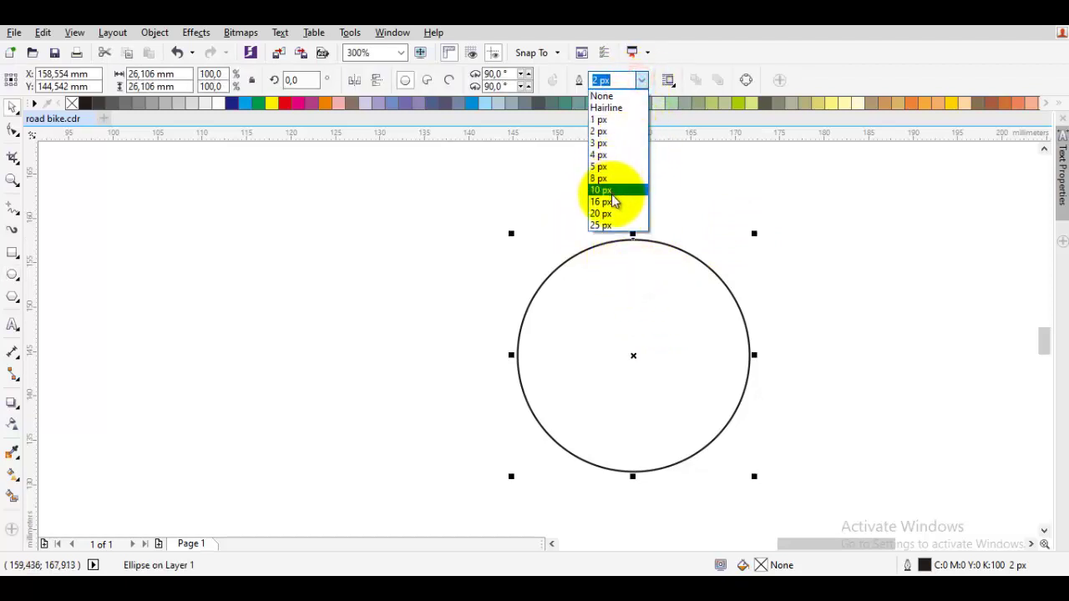
pyautogui.click(615, 191)
pyautogui.scroll(-2, 706, 239)
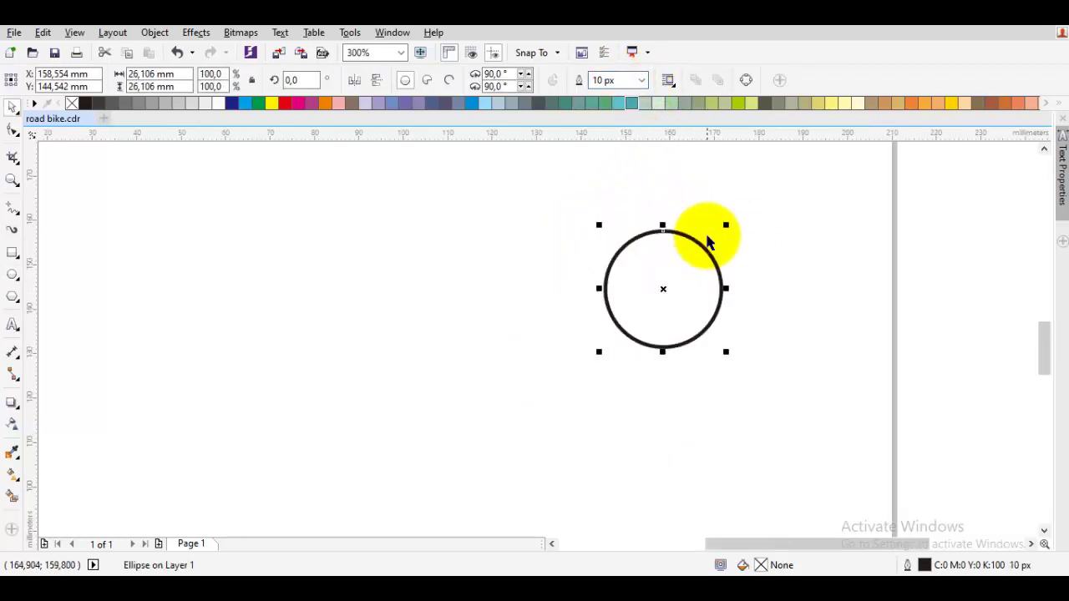
# Create two smaller concentric copies inside the circle, with the innermost about 16.8 mm in diameter.
pyautogui.scroll(2, 720, 242)
pyautogui.moveTo(739, 221); pyautogui.dragTo(637, 312)
pyautogui.scroll(2, 709, 258)
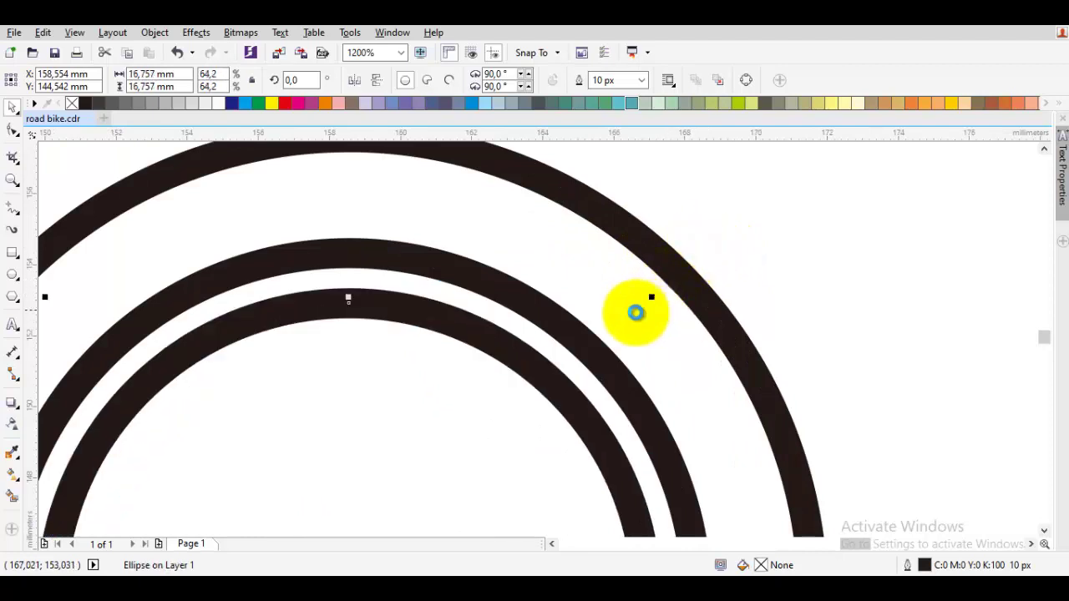
pyautogui.scroll(-2, 622, 334)
# Scale all three concentric circles together about their centre so the outer one is about 32.9 mm in diameter.
pyautogui.keyDown('shift'); pyautogui.click(630, 333); pyautogui.keyUp('shift')
pyautogui.keyDown('shift'); pyautogui.click(655, 331); pyautogui.keyUp('shift')
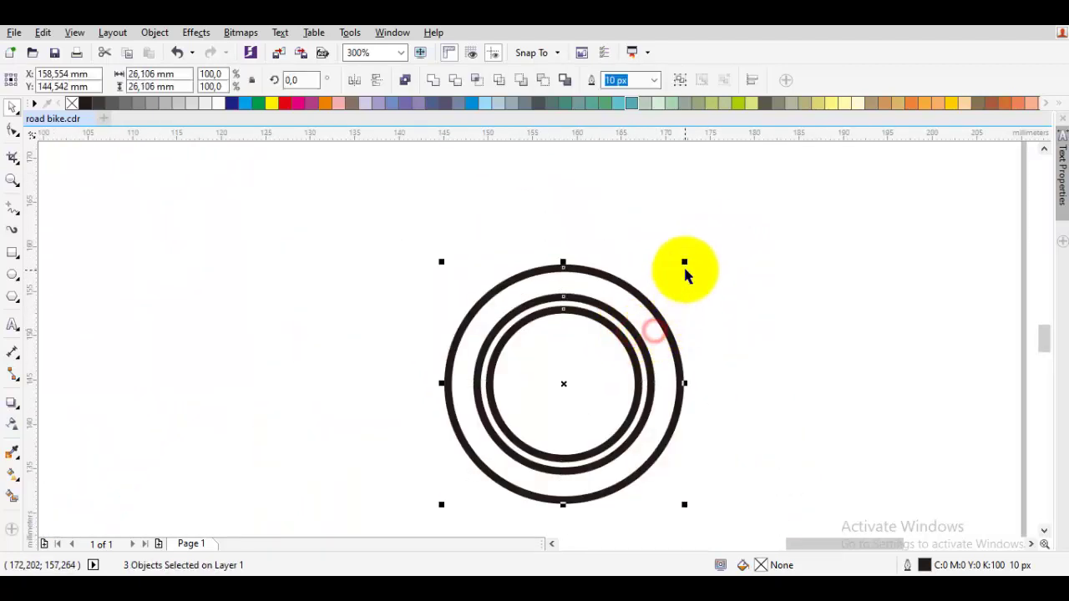
pyautogui.moveTo(687, 263); pyautogui.dragTo(718, 231)
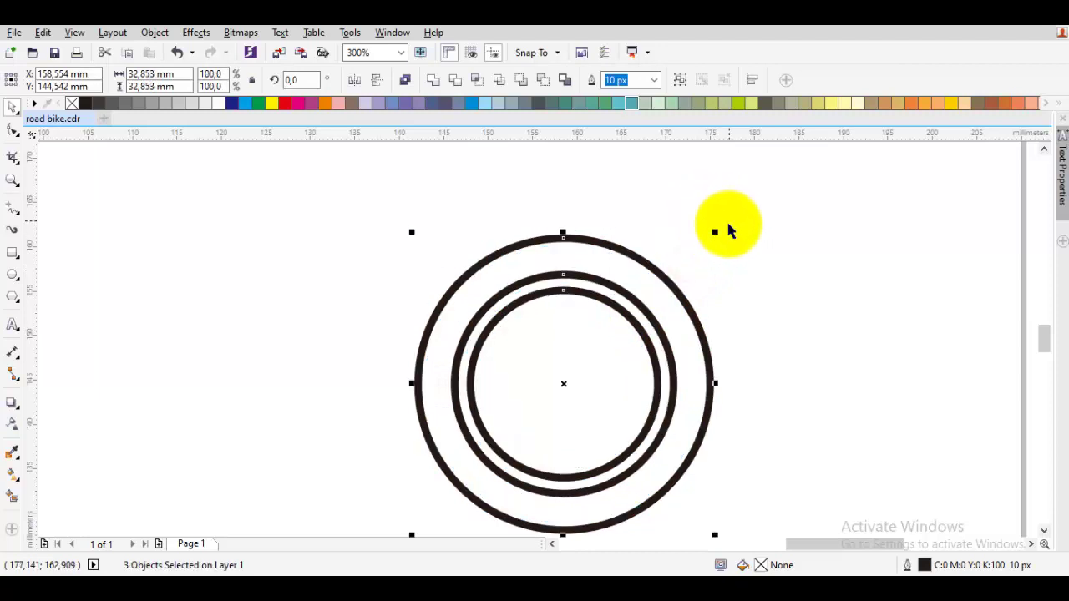
pyautogui.click(663, 245)
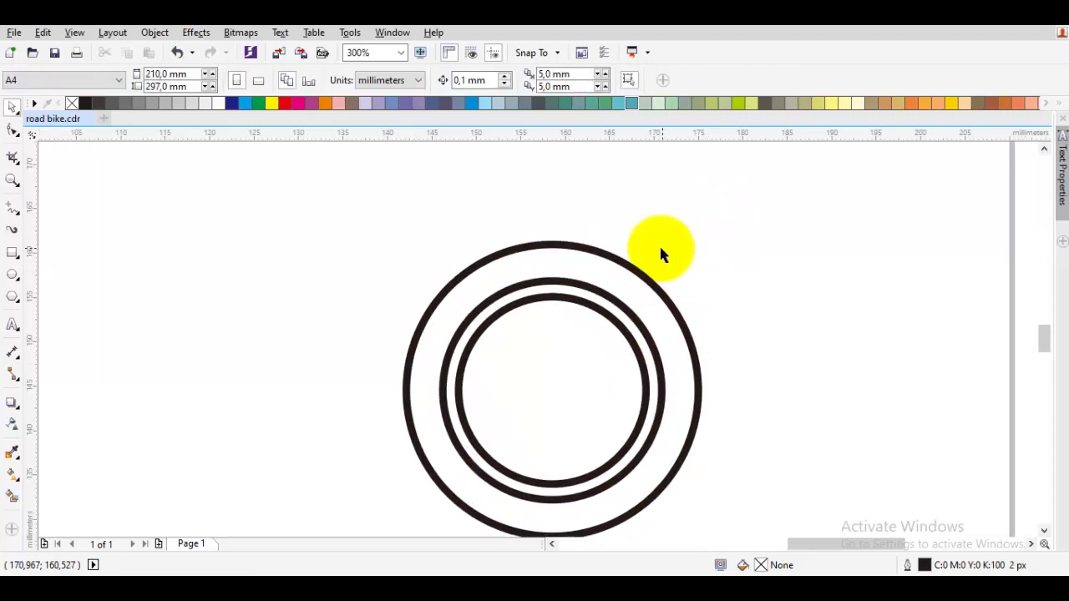
pyautogui.click(759, 296)
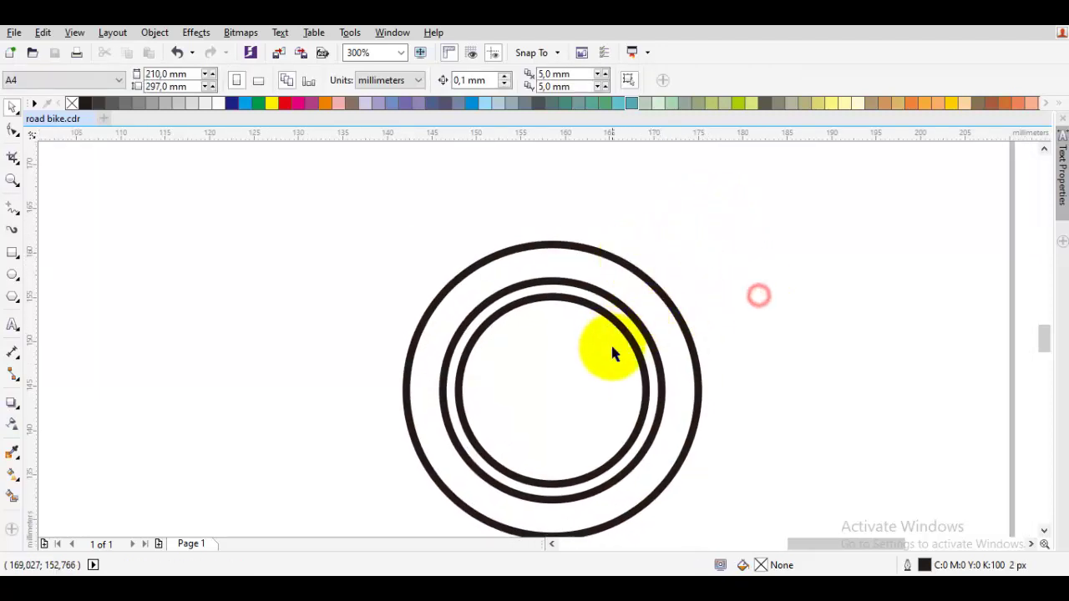
# Enlarge the innermost circle about its centre to about 21.6 mm in diameter.
pyautogui.moveTo(614, 344); pyautogui.dragTo(596, 309)
pyautogui.click(618, 304)
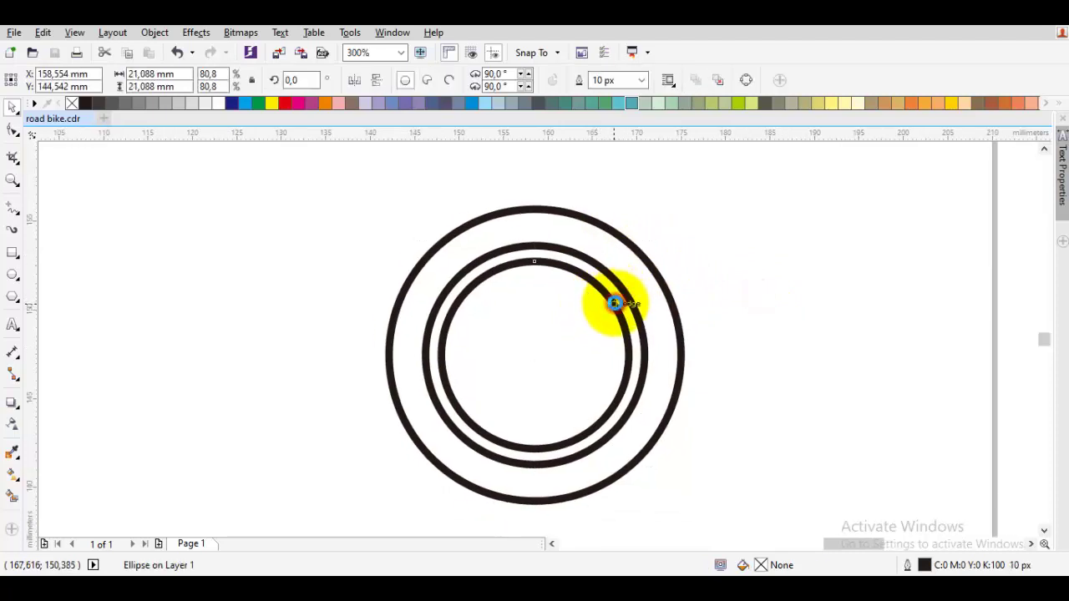
pyautogui.scroll(3, 673, 219)
pyautogui.scroll(-1, 676, 214)
pyautogui.moveTo(676, 215); pyautogui.dragTo(646, 278)
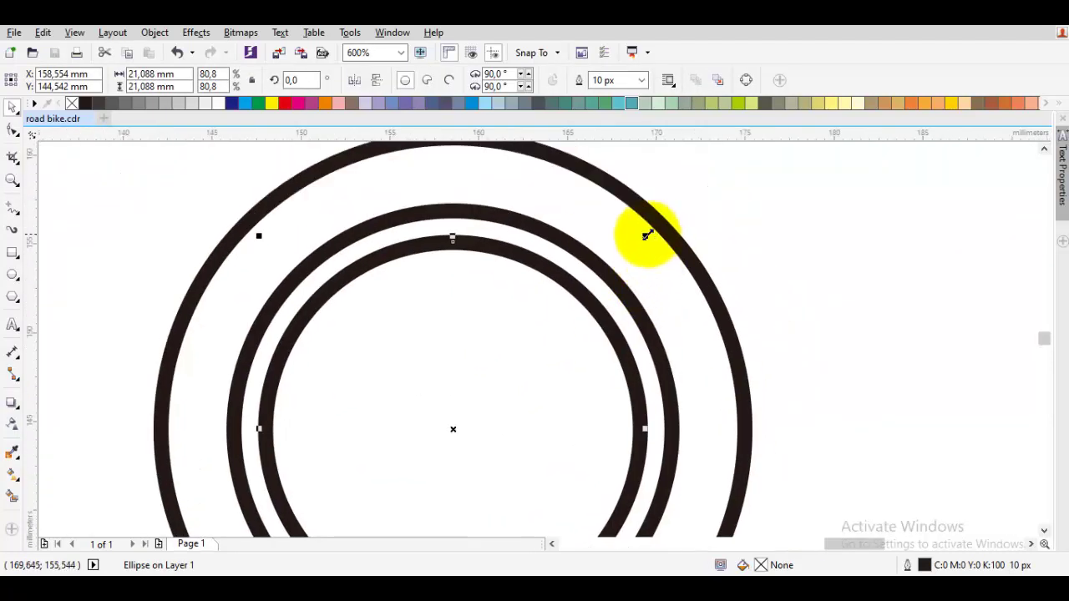
pyautogui.moveTo(647, 235); pyautogui.dragTo(652, 228)
pyautogui.scroll(-1, 625, 276)
pyautogui.press('Escape')
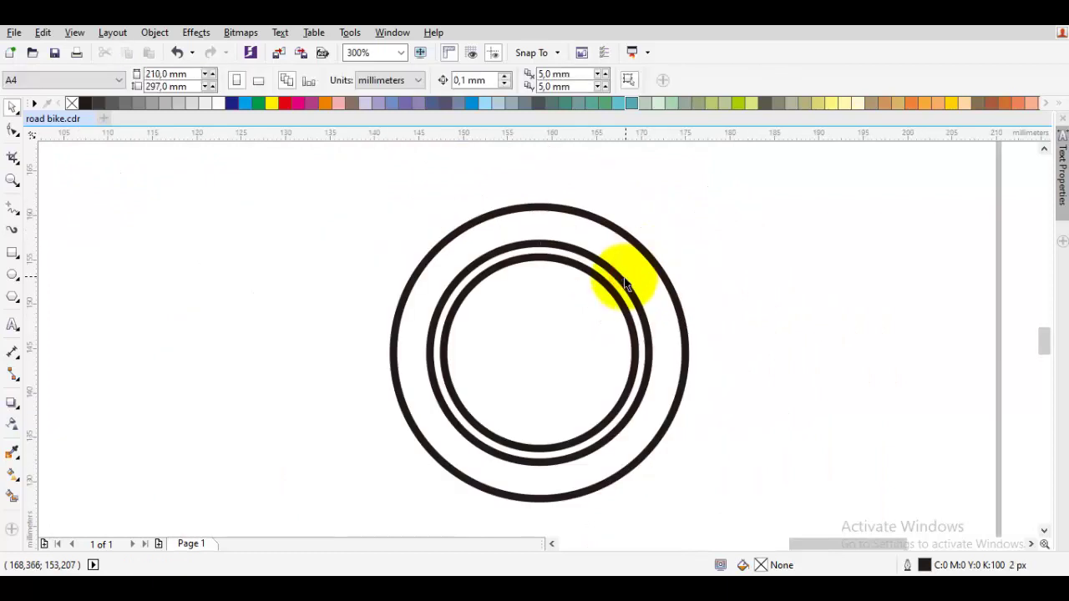
# Enlarge the middle circle about its centre to about 25.7 mm in diameter.
pyautogui.scroll(1, 624, 278)
pyautogui.click(623, 281)
pyautogui.moveTo(678, 204); pyautogui.dragTo(688, 192)
pyautogui.click(727, 207)
# Enlarge the innermost circle to about 22.1 mm and the outer circle to about 33.5 mm, keeping both concentric.
pyautogui.click(585, 292)
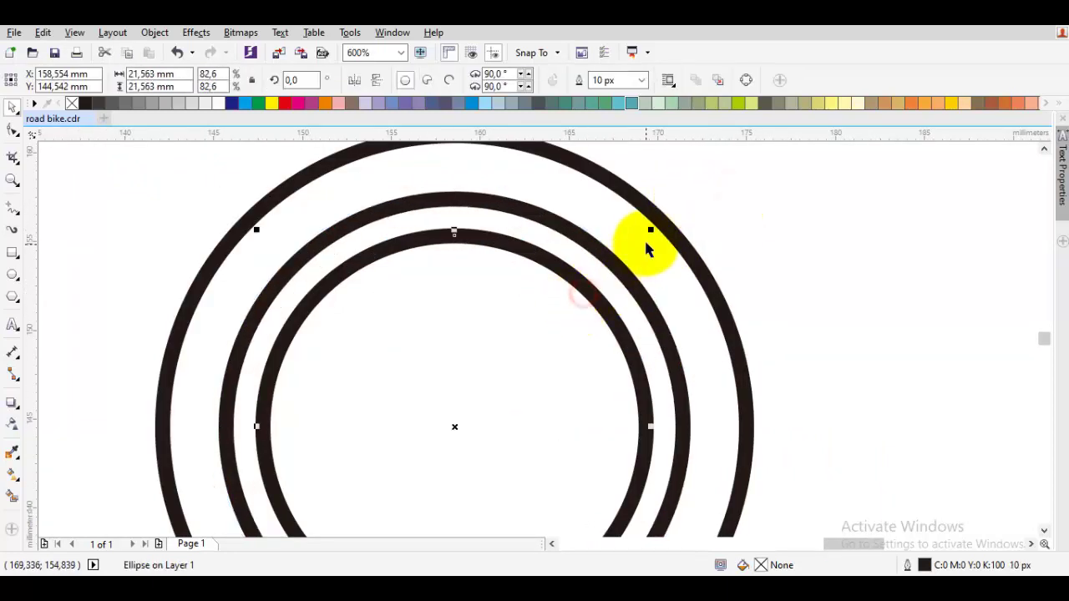
pyautogui.click(655, 224)
pyautogui.scroll(-1, 675, 237)
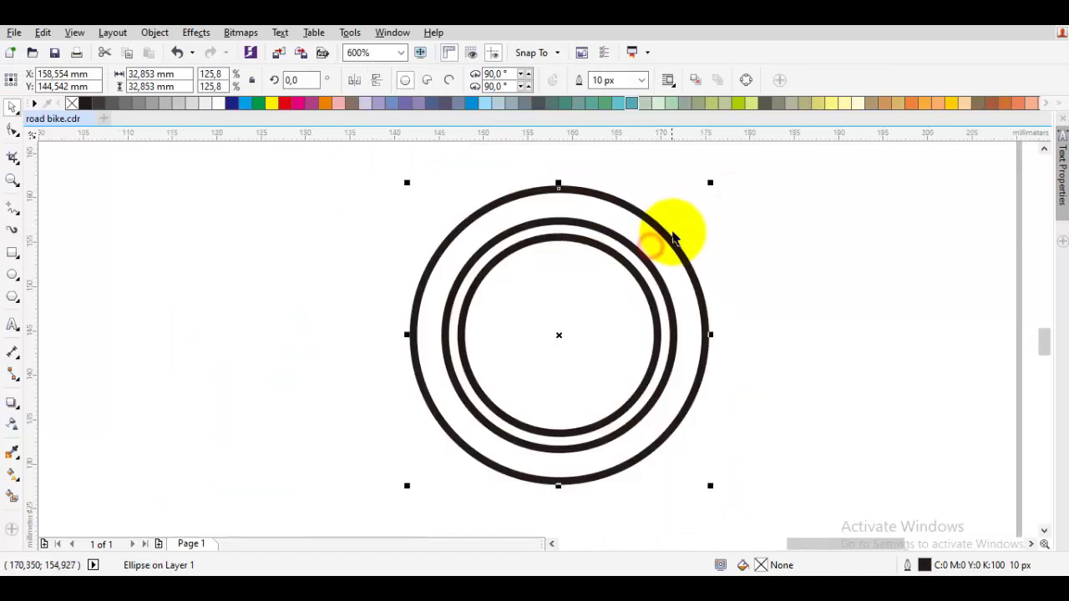
pyautogui.moveTo(694, 219); pyautogui.dragTo(704, 223)
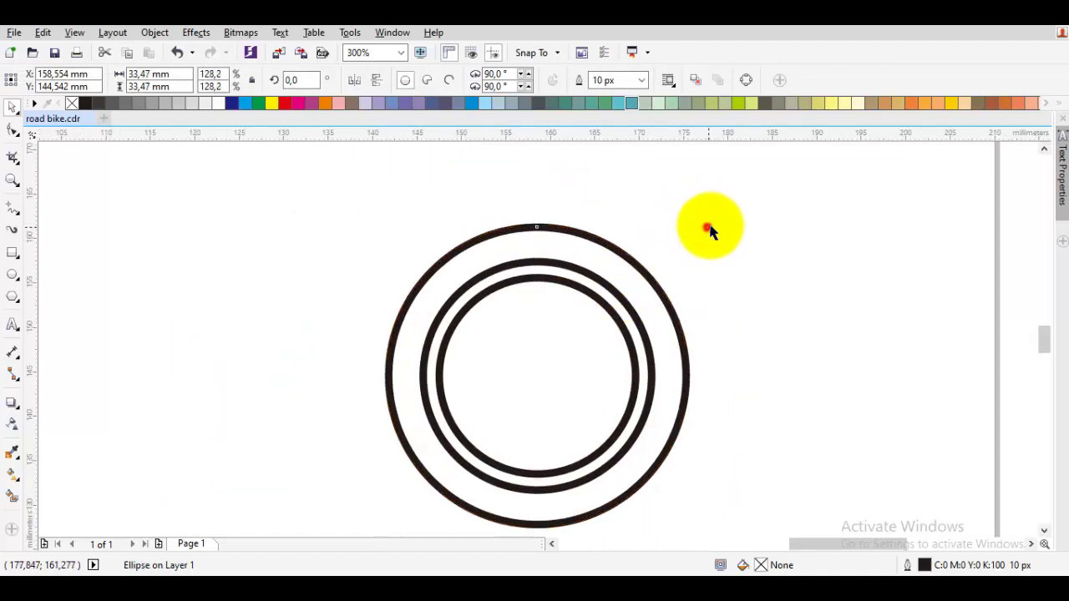
pyautogui.click(707, 229)
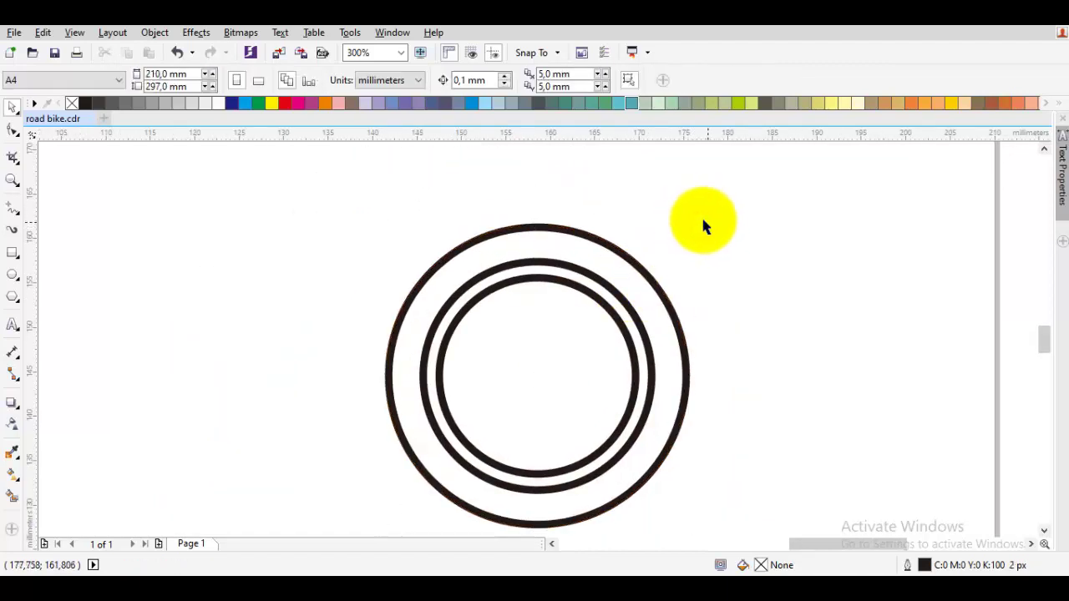
# Fill the outer circle with 90% black for the tyre.
pyautogui.moveTo(758, 279); pyautogui.dragTo(668, 250)
pyautogui.moveTo(464, 295); pyautogui.dragTo(506, 322)
pyautogui.scroll(2, 491, 294)
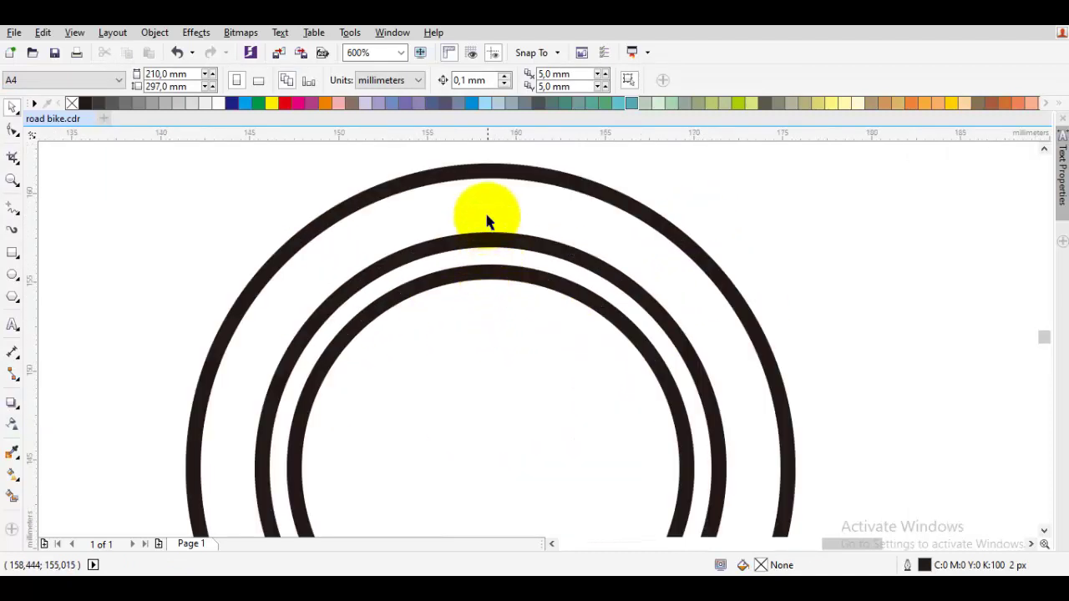
pyautogui.click(487, 209)
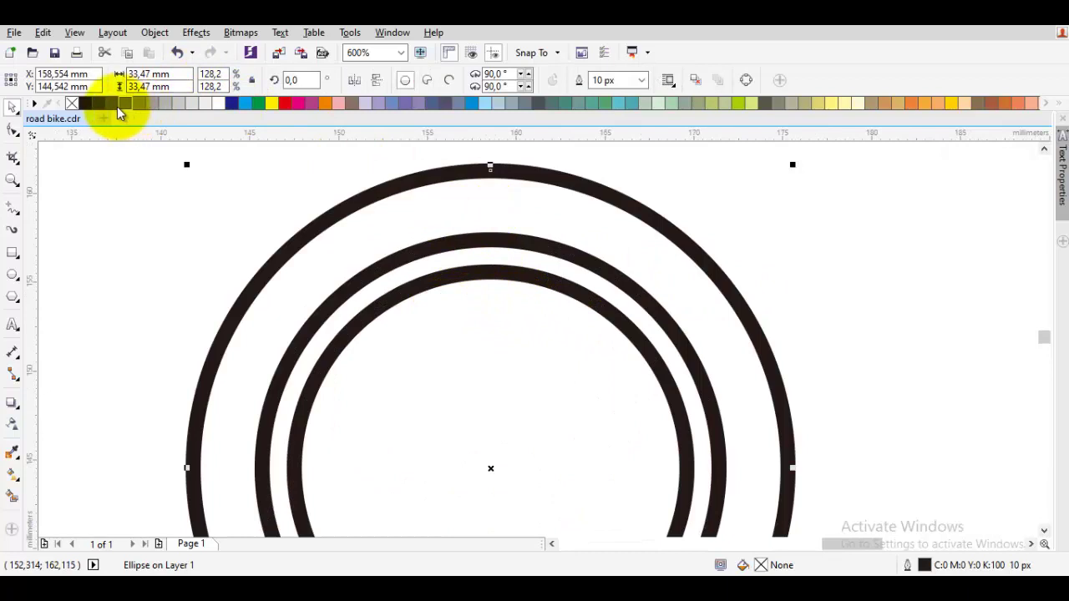
pyautogui.click(97, 104)
# Fill the middle circle with orange (M:60 Y:100) and the innermost circle with white.
pyautogui.click(460, 251)
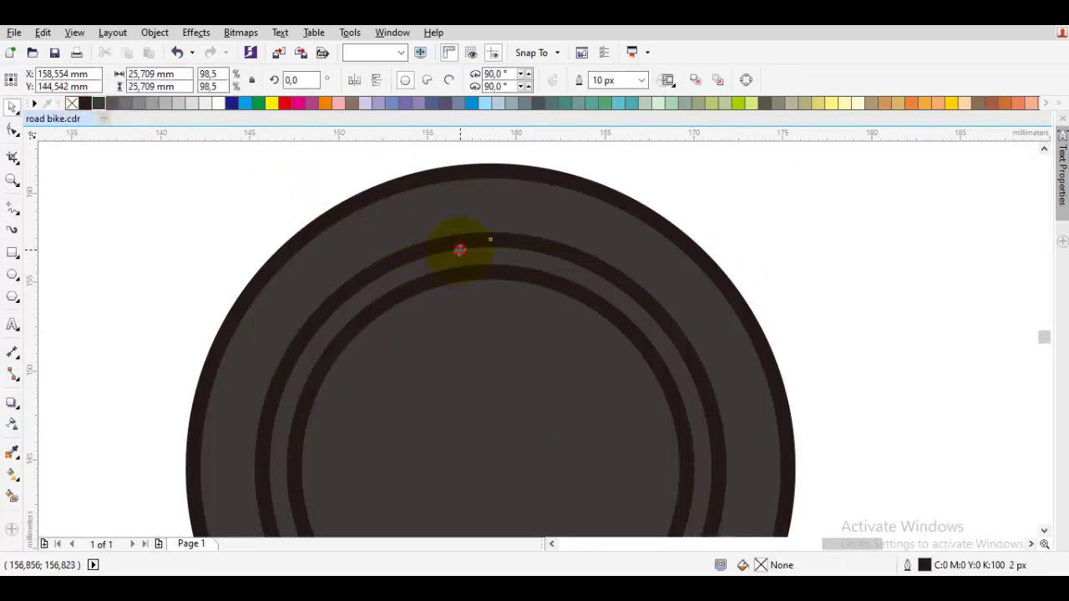
pyautogui.click(327, 103)
pyautogui.click(525, 331)
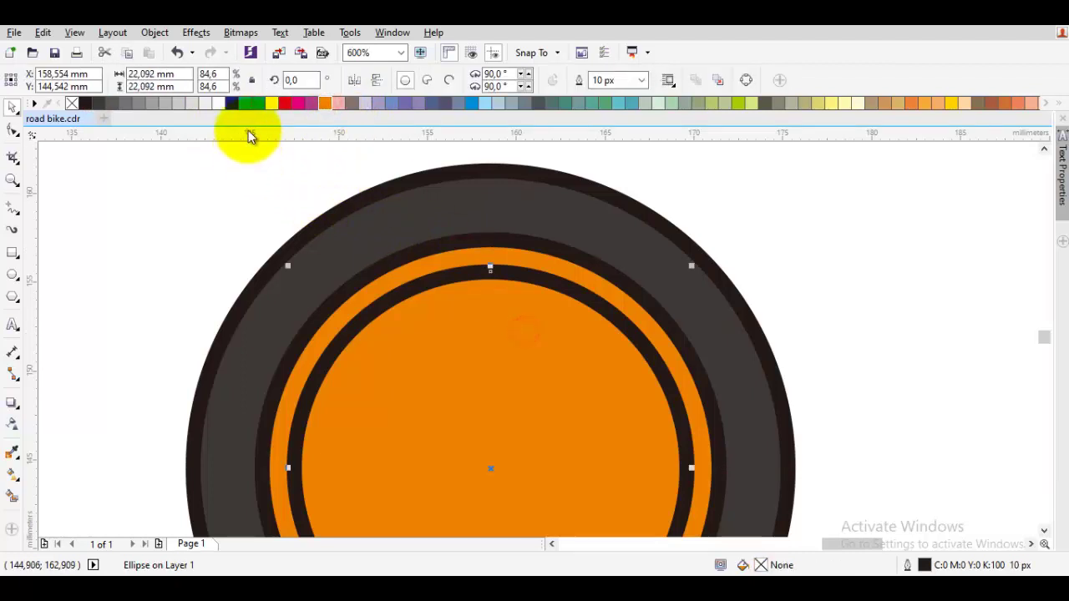
pyautogui.click(219, 104)
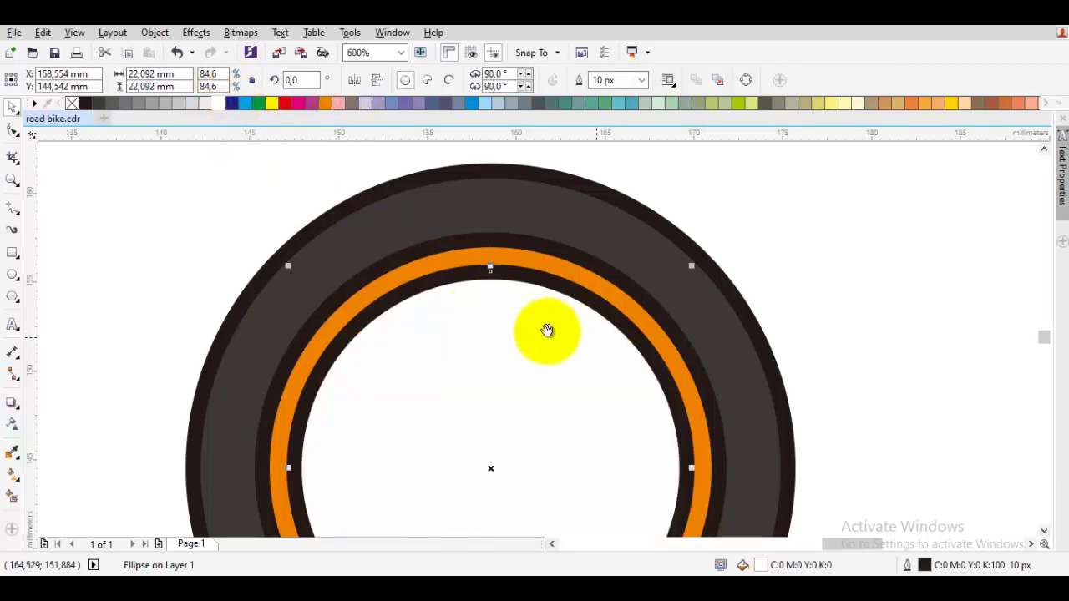
# Trim the orange circle with the white innermost circle to form a rim ring.
pyautogui.keyDown('shift'); pyautogui.click(515, 271); pyautogui.keyUp('shift')
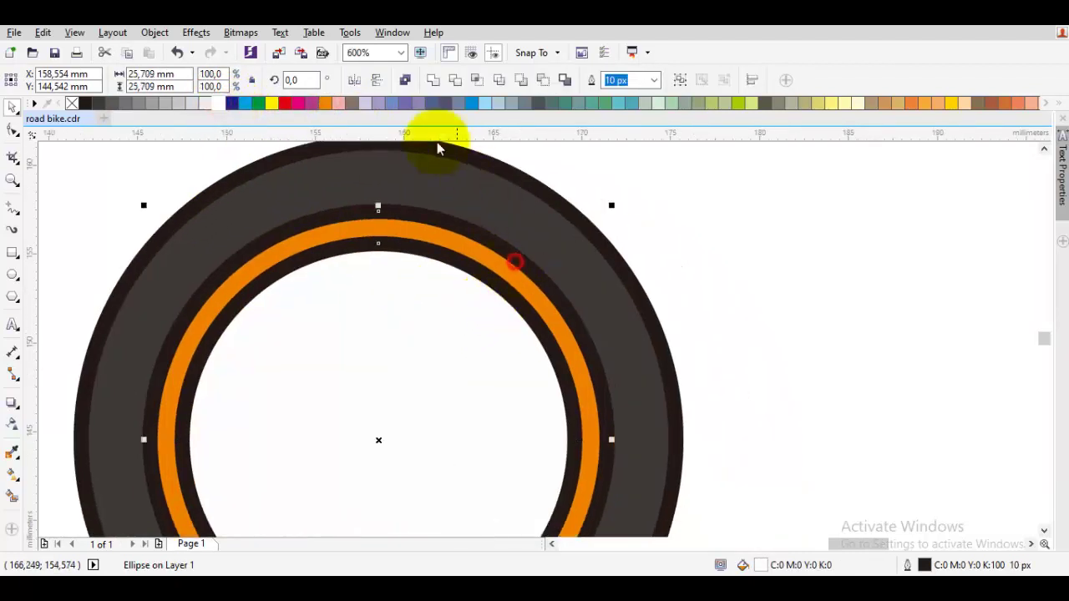
pyautogui.click(455, 80)
pyautogui.click(730, 267)
# Trim the dark grey tyre circle with the orange rim ring.
pyautogui.click(460, 344)
pyautogui.click(508, 219)
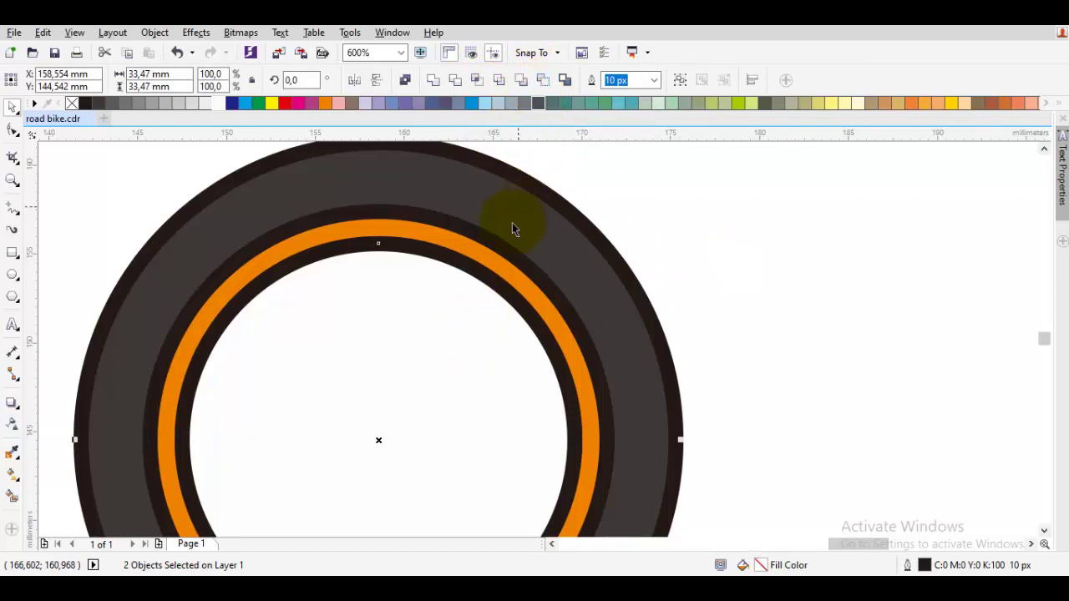
pyautogui.click(512, 224)
pyautogui.keyDown('shift'); pyautogui.click(511, 214); pyautogui.keyUp('shift')
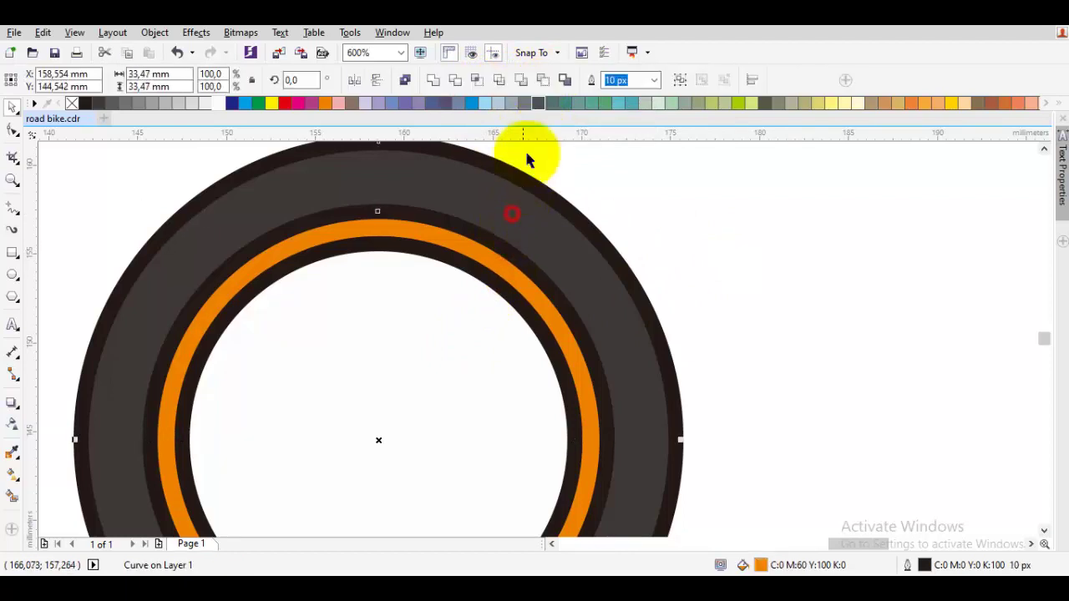
pyautogui.click(456, 86)
pyautogui.click(637, 193)
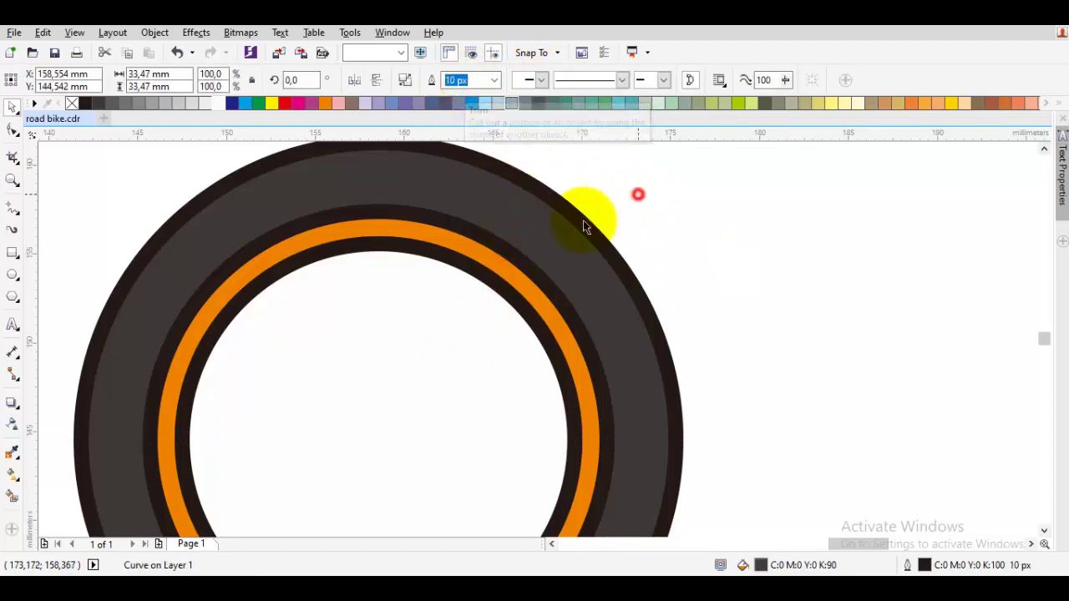
# Scale the orange rim ring and the white inner circle together about their centre to about 101.7%.
pyautogui.scroll(-1, 534, 246)
pyautogui.scroll(1, 533, 246)
pyautogui.click(519, 262)
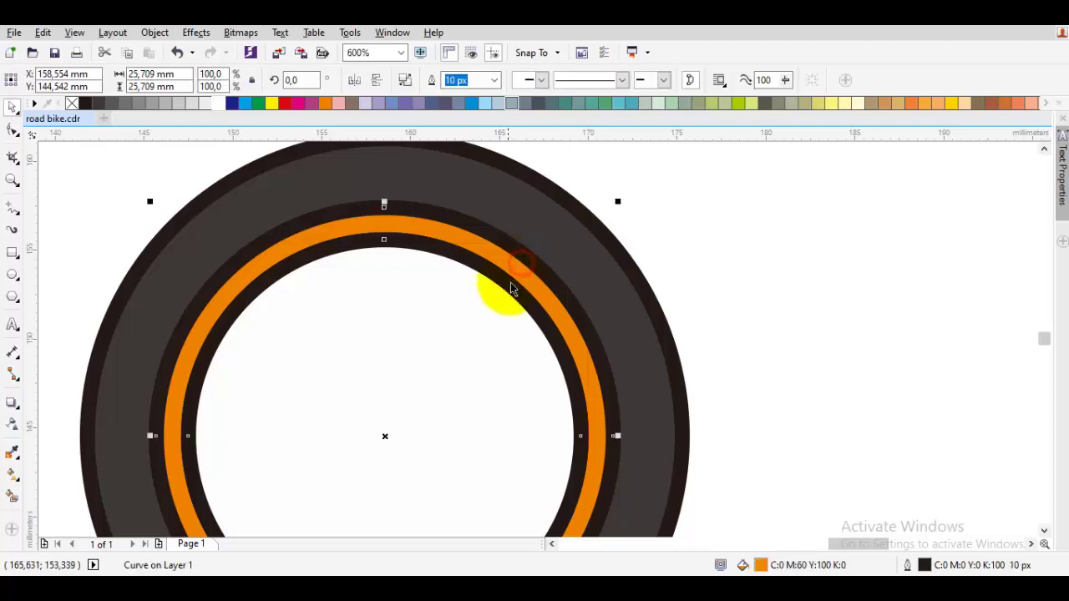
pyautogui.click(473, 296)
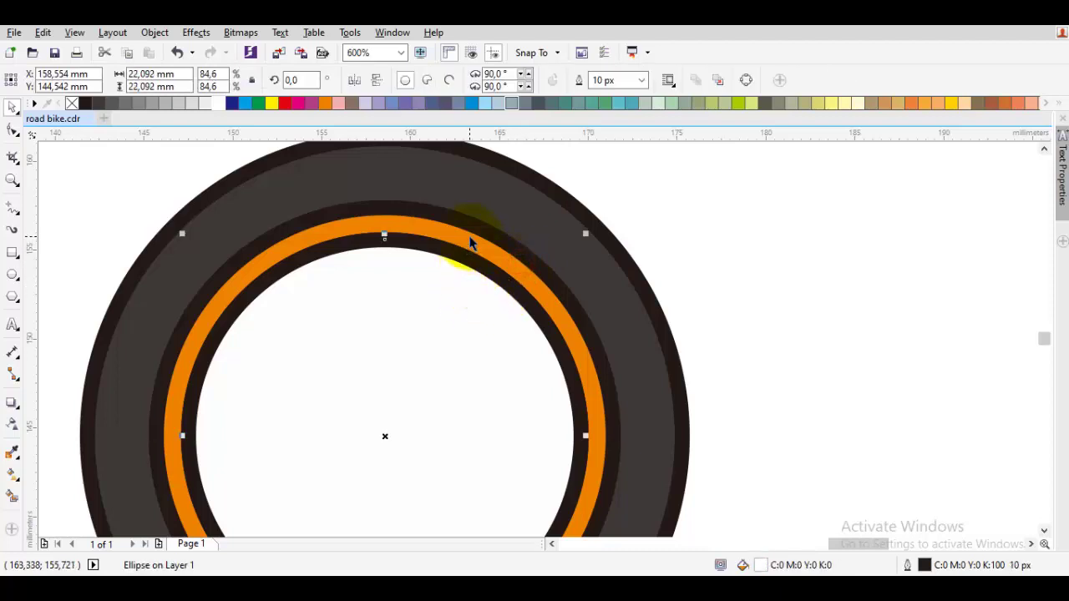
pyautogui.keyDown('shift'); pyautogui.click(618, 200); pyautogui.keyUp('shift')
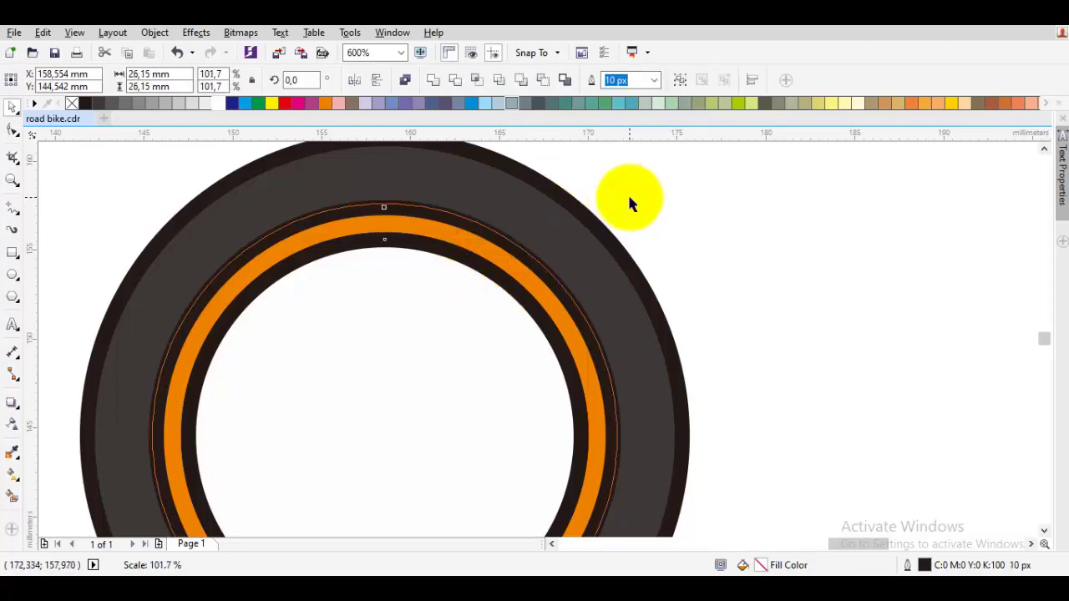
pyautogui.click(687, 214)
pyautogui.scroll(-4, 622, 262)
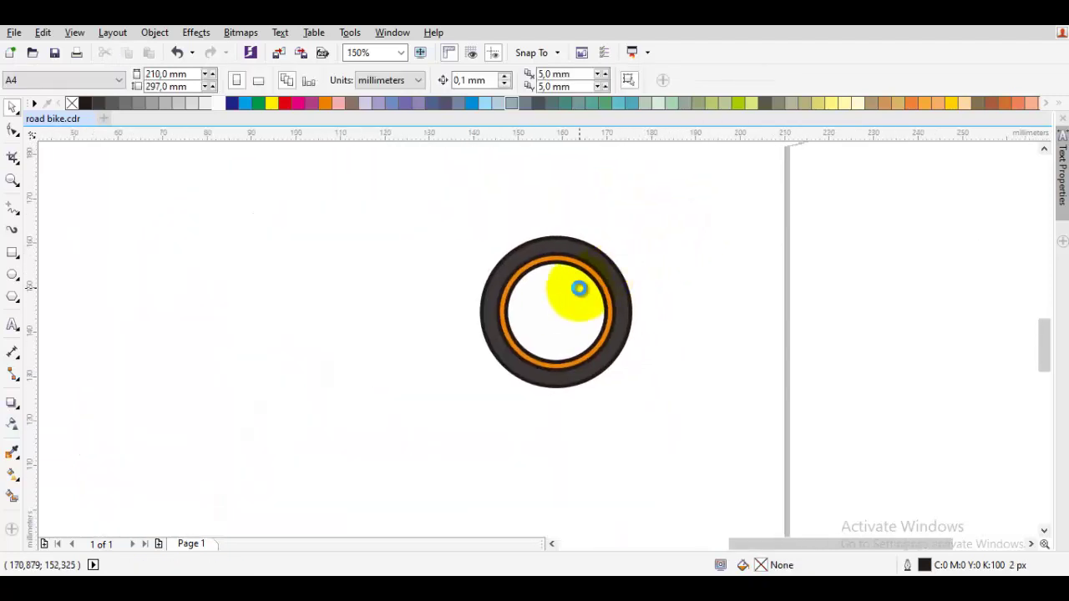
# Draw a vertical line about 22.1 mm long across the wheel's inner circle and set its outline width to 10 px.
pyautogui.scroll(2, 537, 305)
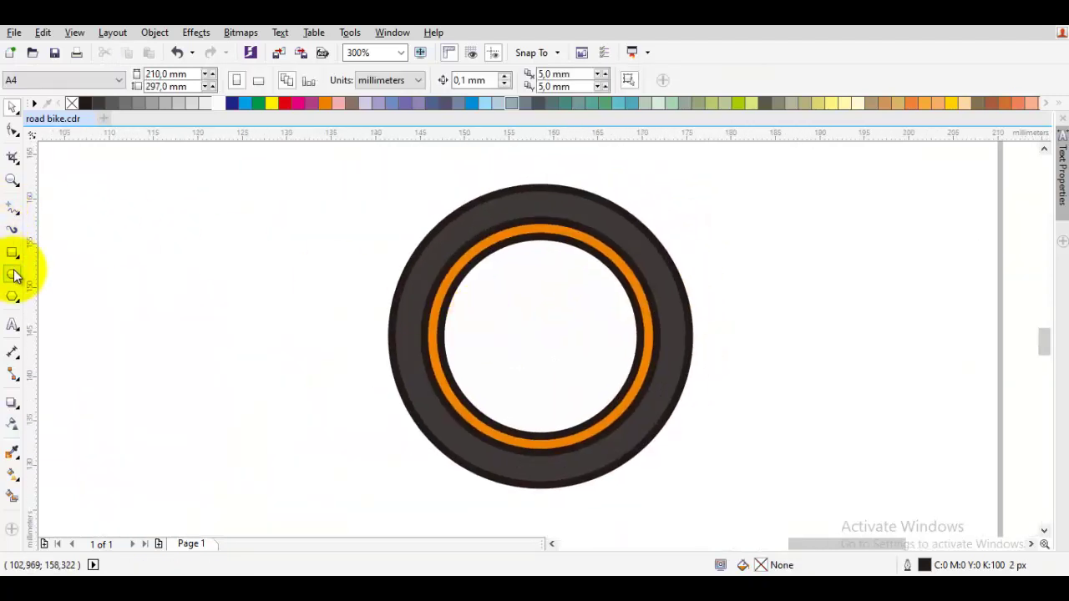
pyautogui.click(12, 208)
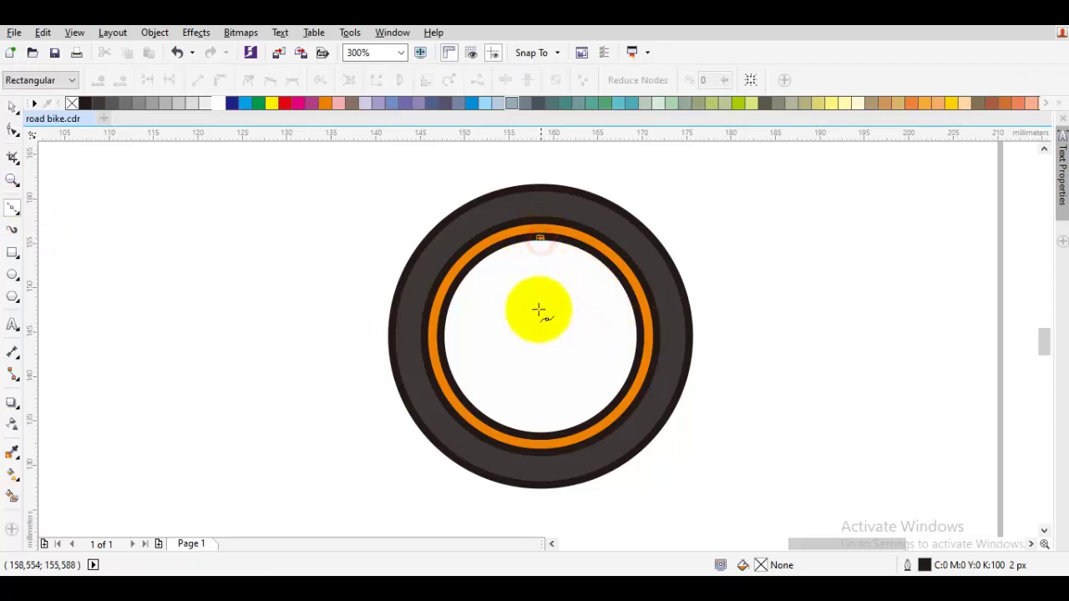
pyautogui.click(539, 434)
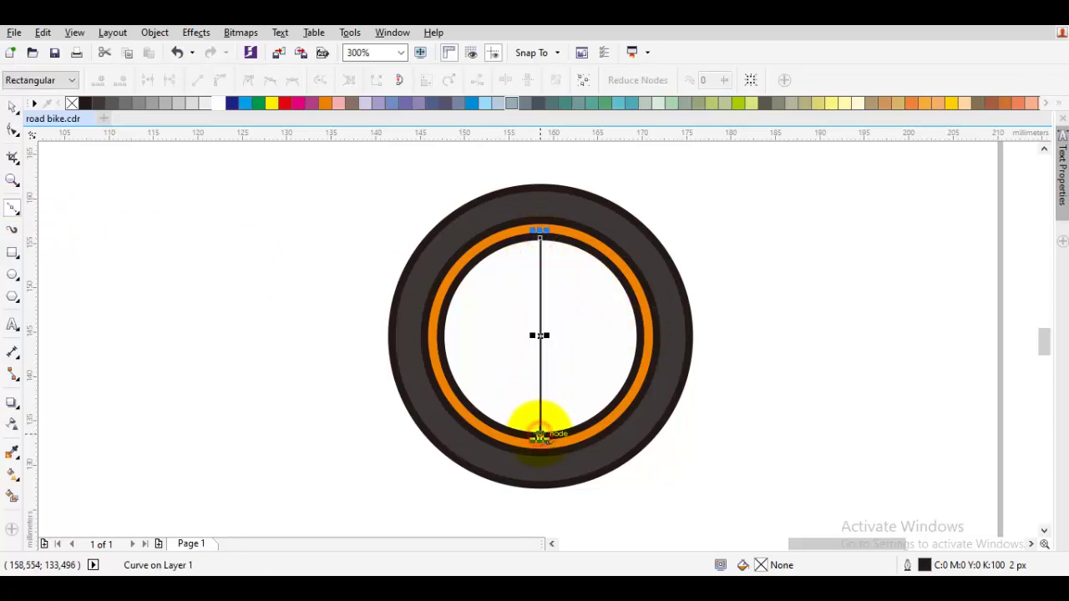
pyautogui.press('space')
pyautogui.scroll(2, 553, 243)
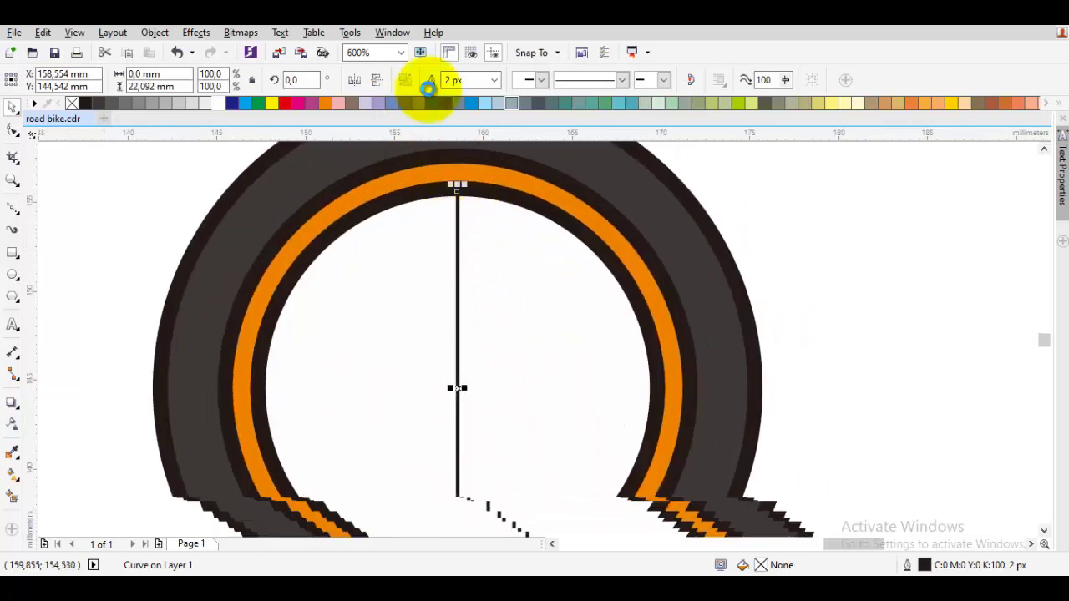
pyautogui.click(495, 79)
pyautogui.click(456, 182)
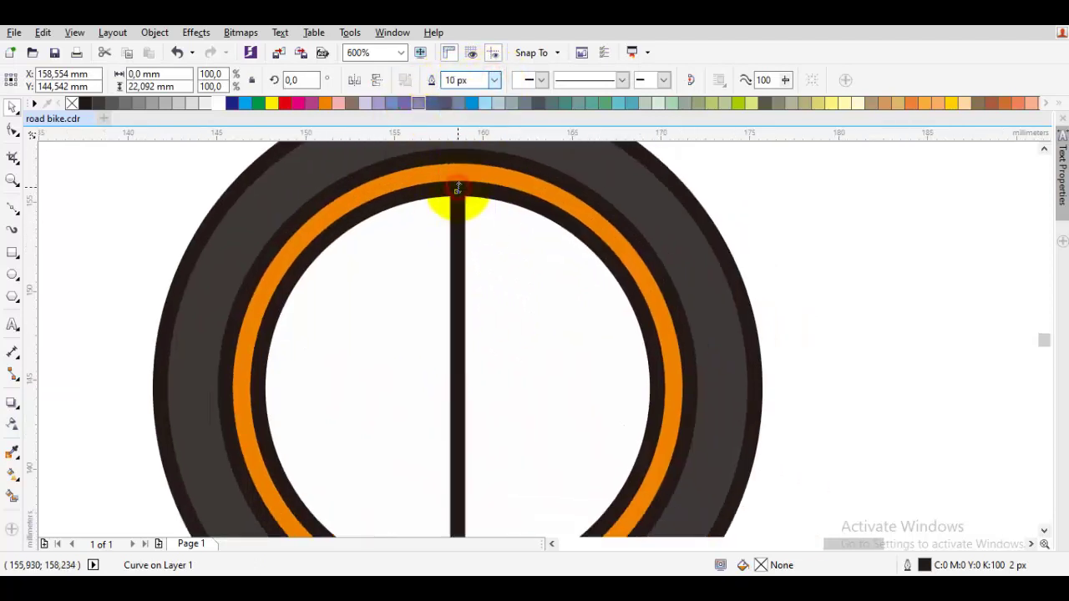
# Copy the vertical spoke line, paste it in place and rotate the copy to 90°.
pyautogui.scroll(-2, 470, 227)
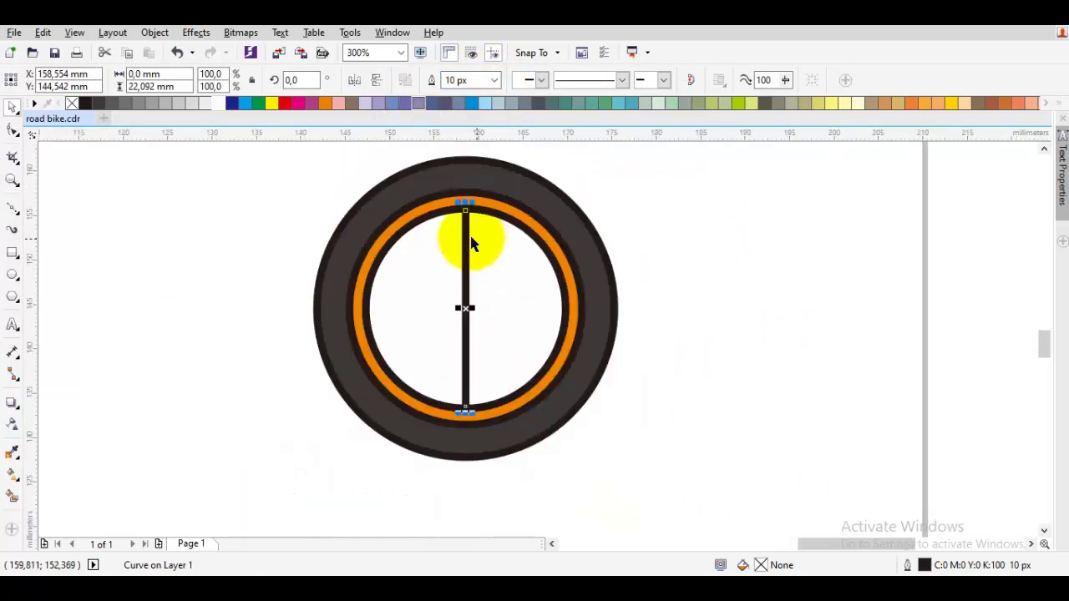
pyautogui.scroll(6, 465, 238)
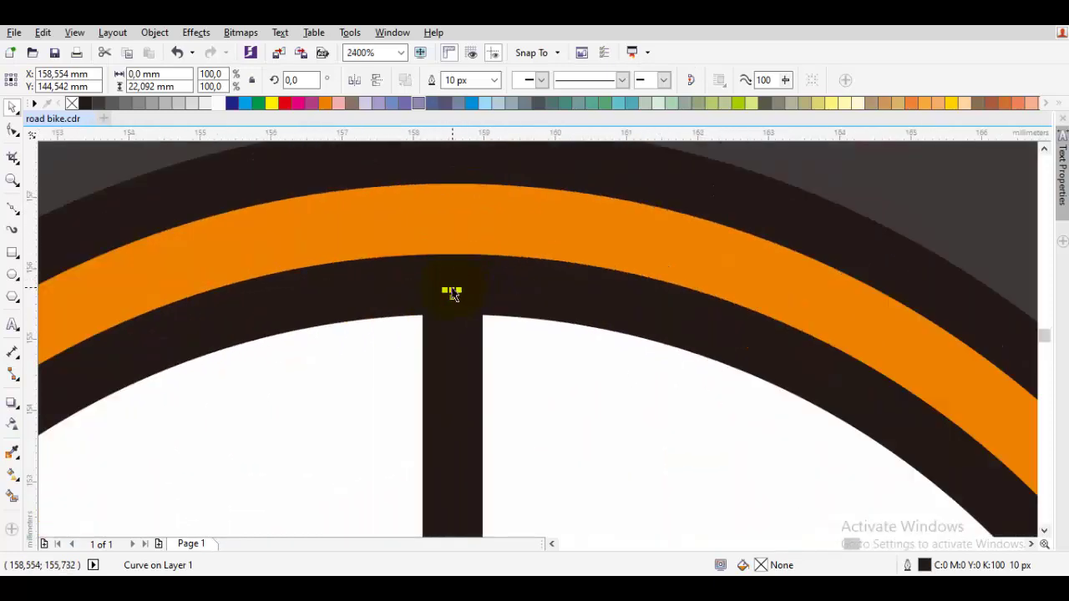
pyautogui.scroll(-4, 452, 294)
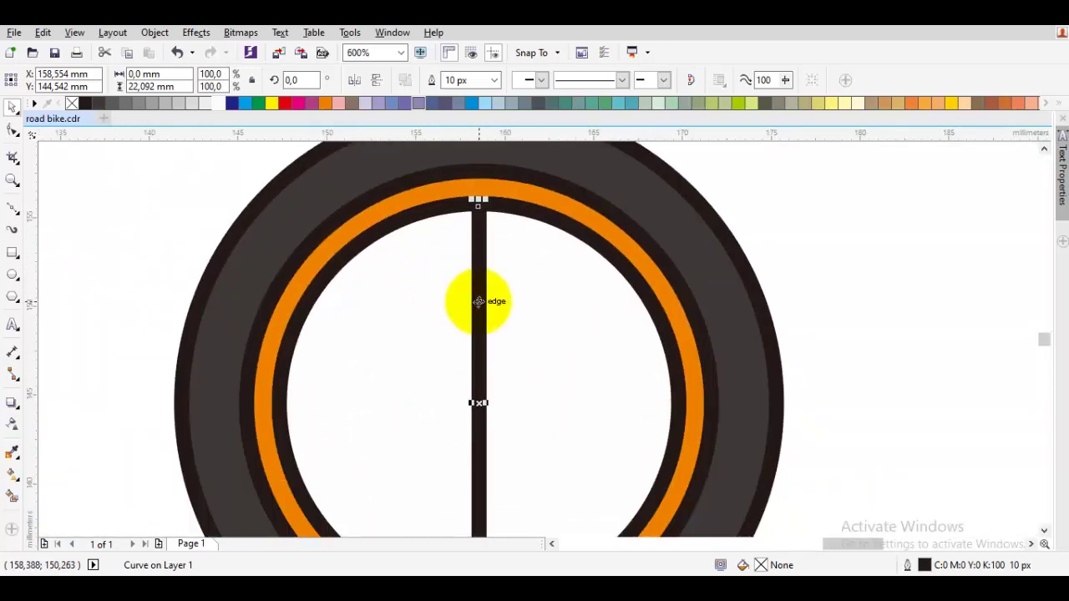
pyautogui.scroll(-2, 478, 301)
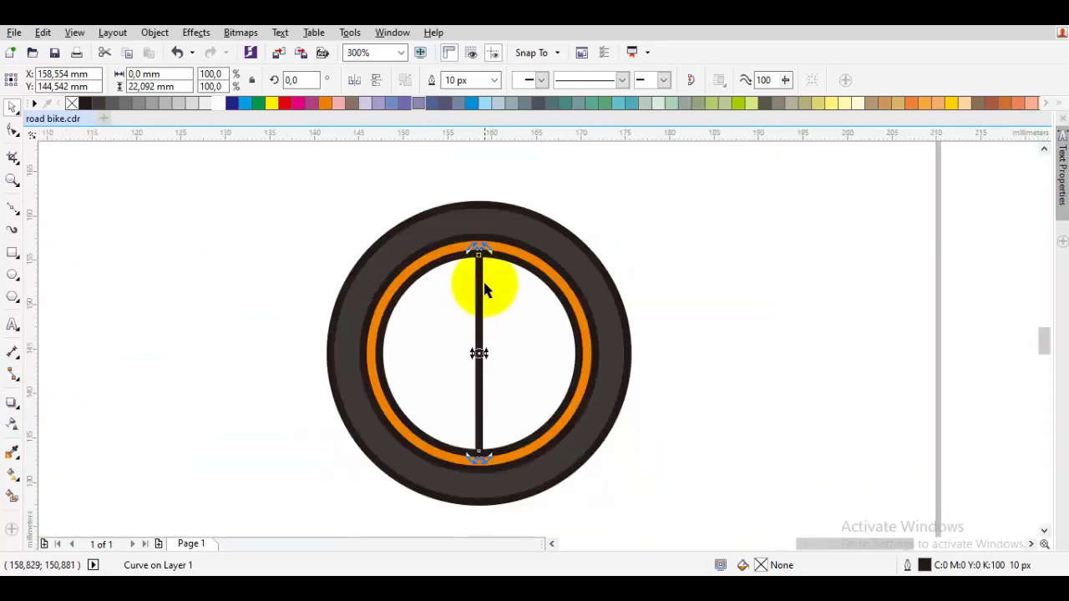
pyautogui.rightClick(480, 356)
pyautogui.click(517, 325)
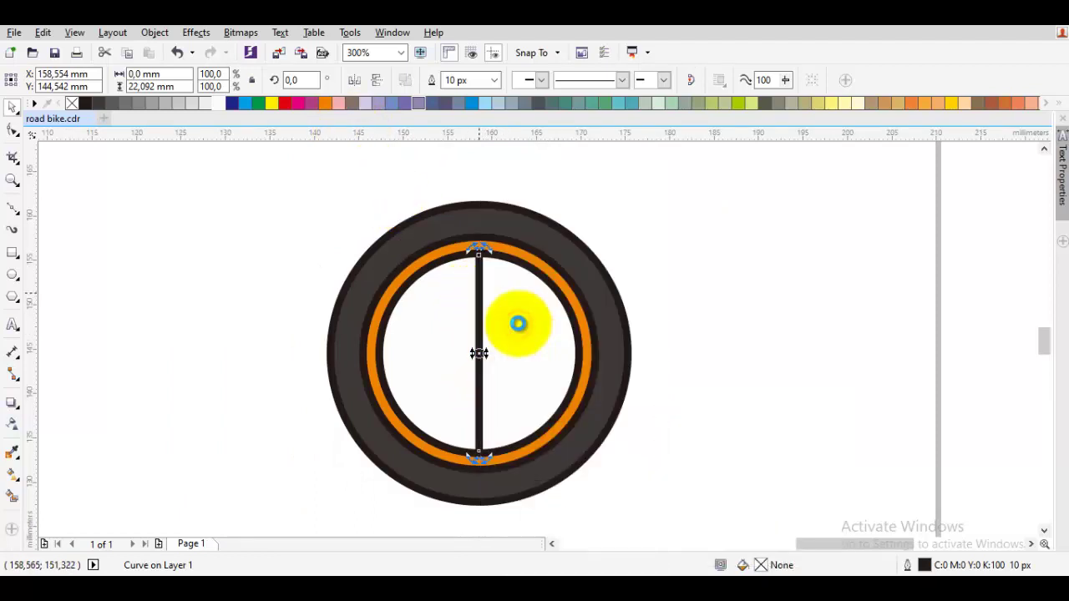
pyautogui.click(730, 282)
pyautogui.rightClick(693, 280)
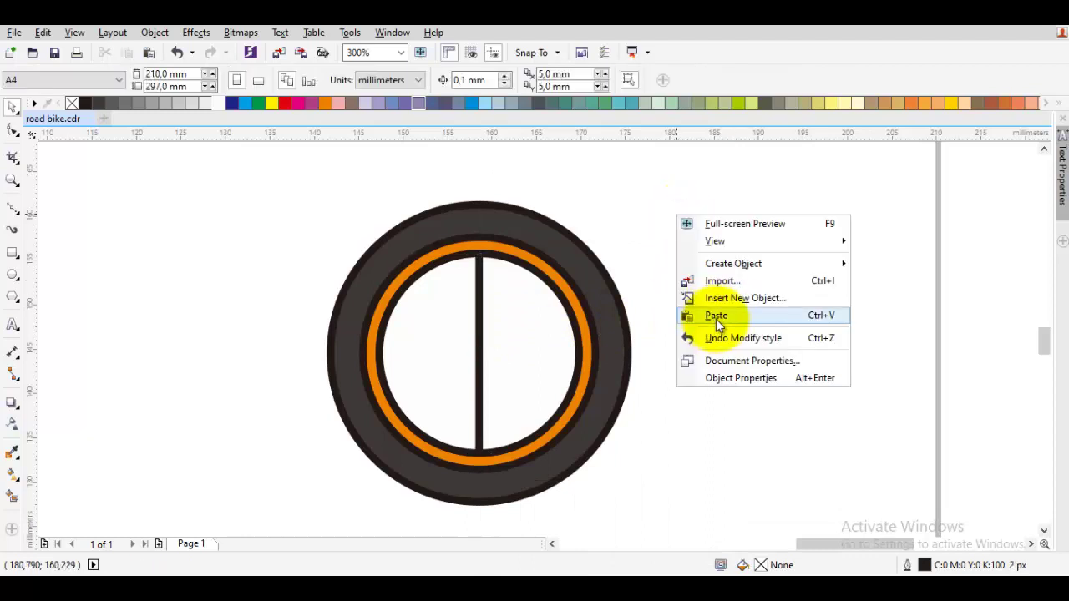
pyautogui.click(716, 315)
pyautogui.moveTo(306, 81); pyautogui.dragTo(235, 81)
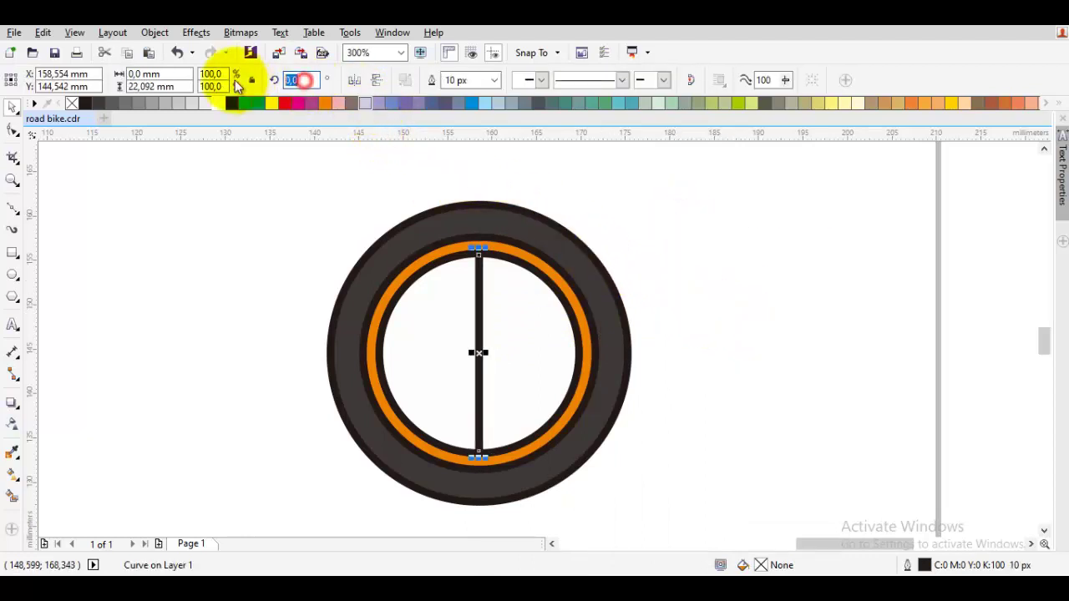
pyautogui.write('90')
pyautogui.press('Return')
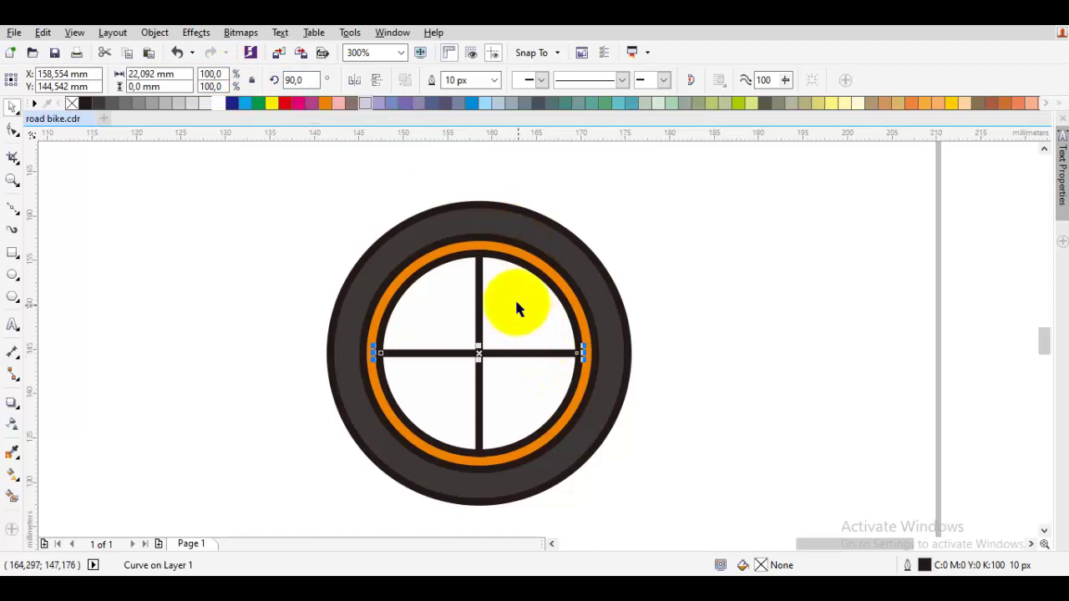
# Paste another spoke copy rotated to 45° and add a horizontally mirrored duplicate of it as the opposite diagonal.
pyautogui.rightClick(703, 195)
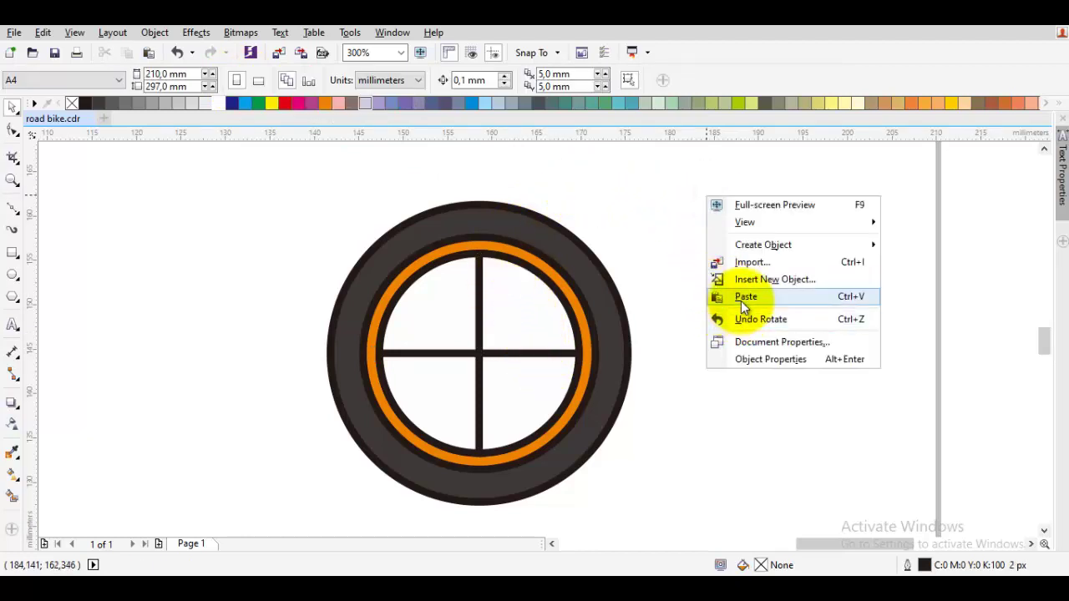
pyautogui.click(743, 298)
pyautogui.click(312, 81)
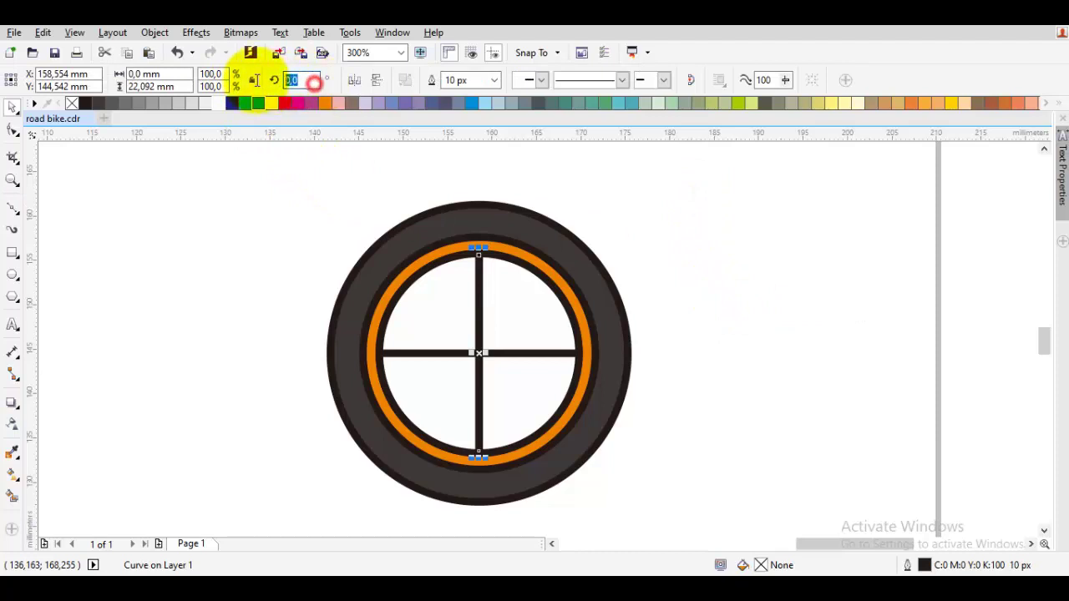
pyautogui.press('Return')
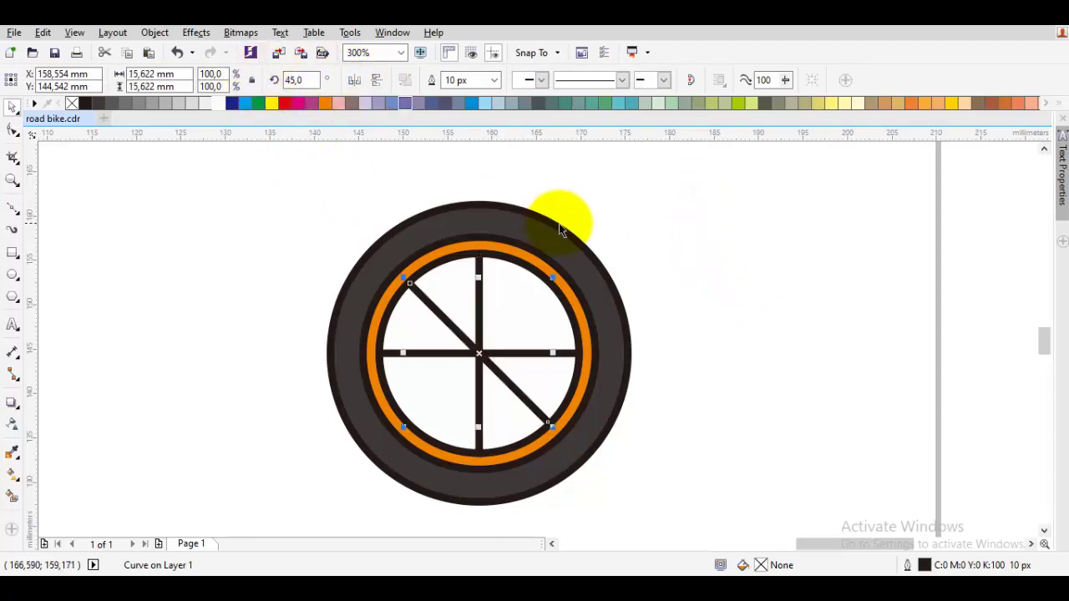
pyautogui.moveTo(553, 354); pyautogui.dragTo(441, 370)
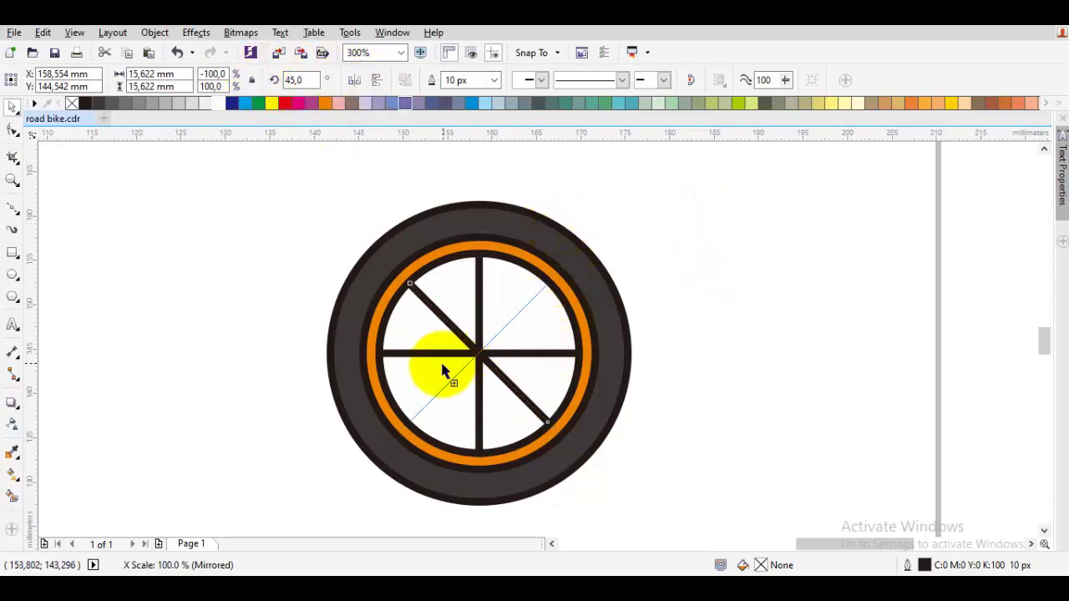
pyautogui.click(647, 355)
# Group all the tyre, rim and spoke objects of the wheel.
pyautogui.scroll(-1, 648, 334)
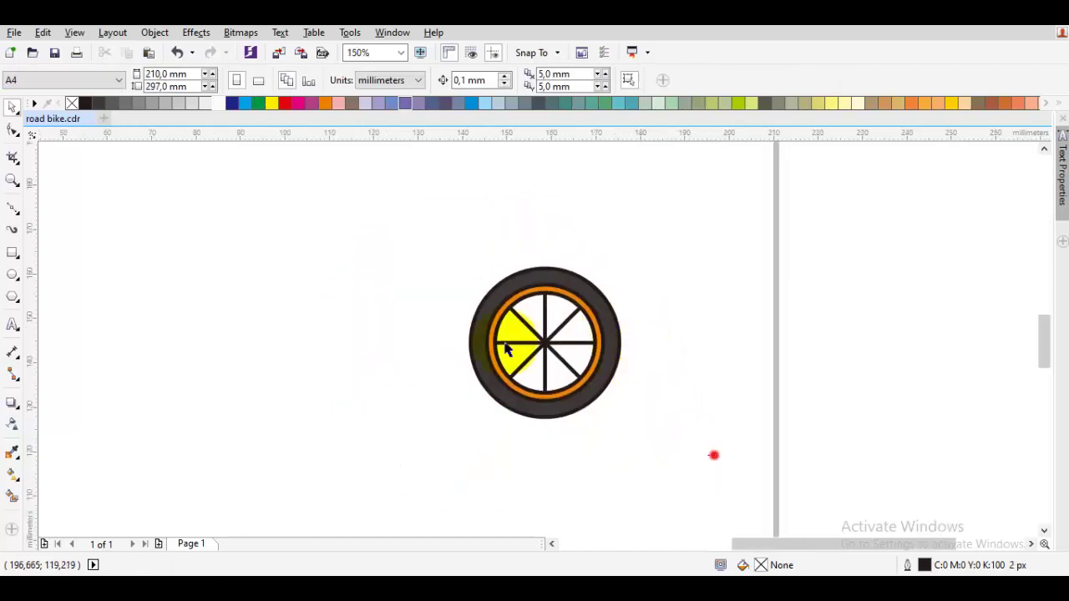
pyautogui.moveTo(713, 453); pyautogui.dragTo(344, 207)
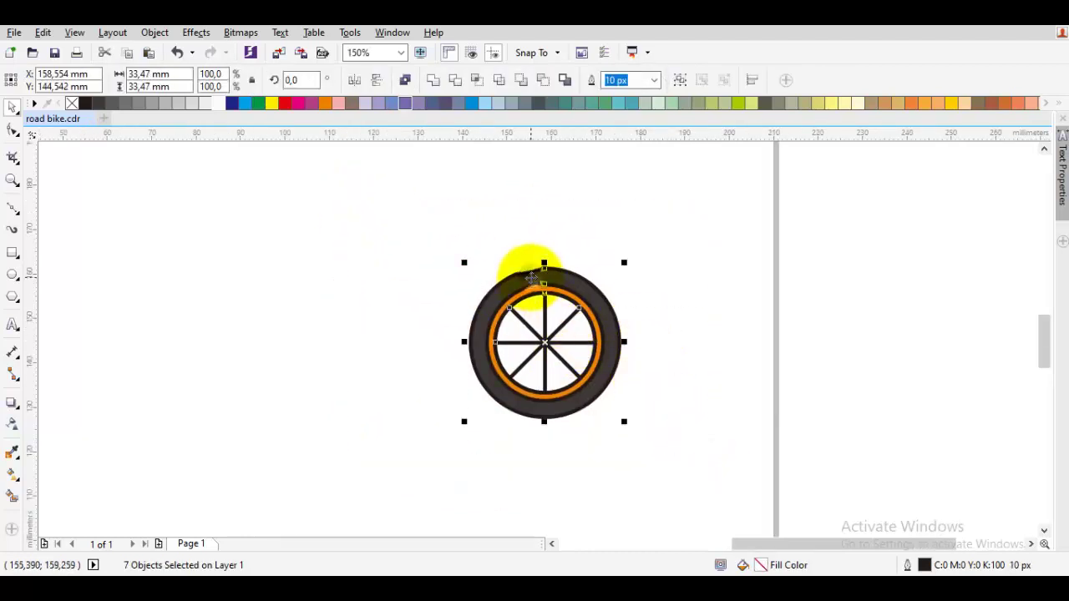
pyautogui.rightClick(531, 275)
pyautogui.click(551, 310)
# Rotate the wheel group about its centre to about 338° so no spoke is vertical or horizontal.
pyautogui.scroll(1, 556, 276)
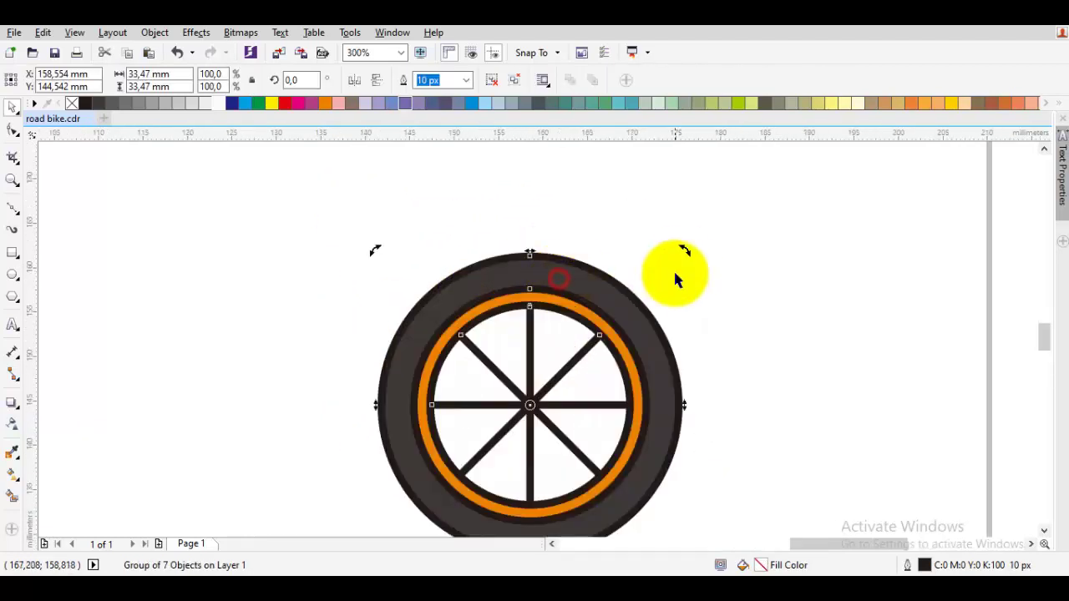
pyautogui.moveTo(685, 251); pyautogui.dragTo(749, 304)
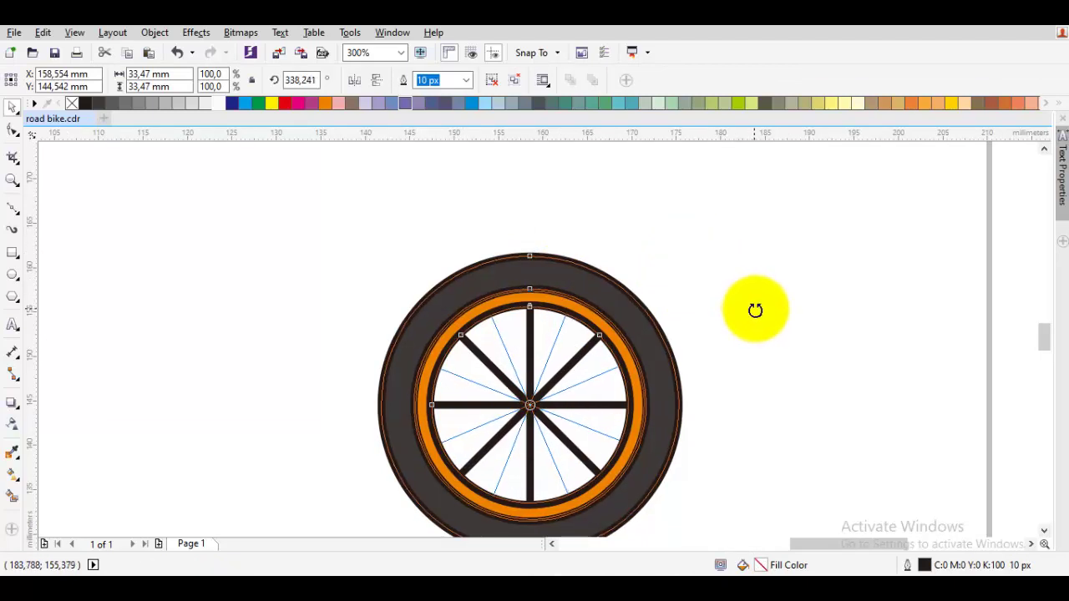
pyautogui.click(769, 312)
pyautogui.moveTo(769, 310); pyautogui.dragTo(725, 325)
pyautogui.scroll(-1, 767, 313)
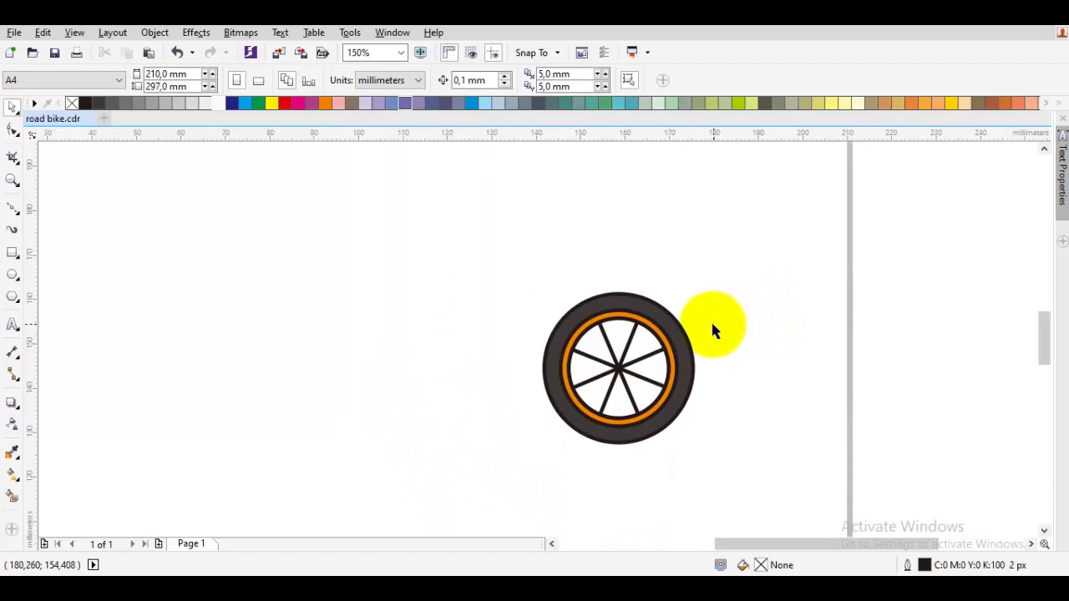
# Draw a hub circle about 4.8 mm across at the wheel's centre with a 10 px outline and white fill.
pyautogui.scroll(1, 624, 359)
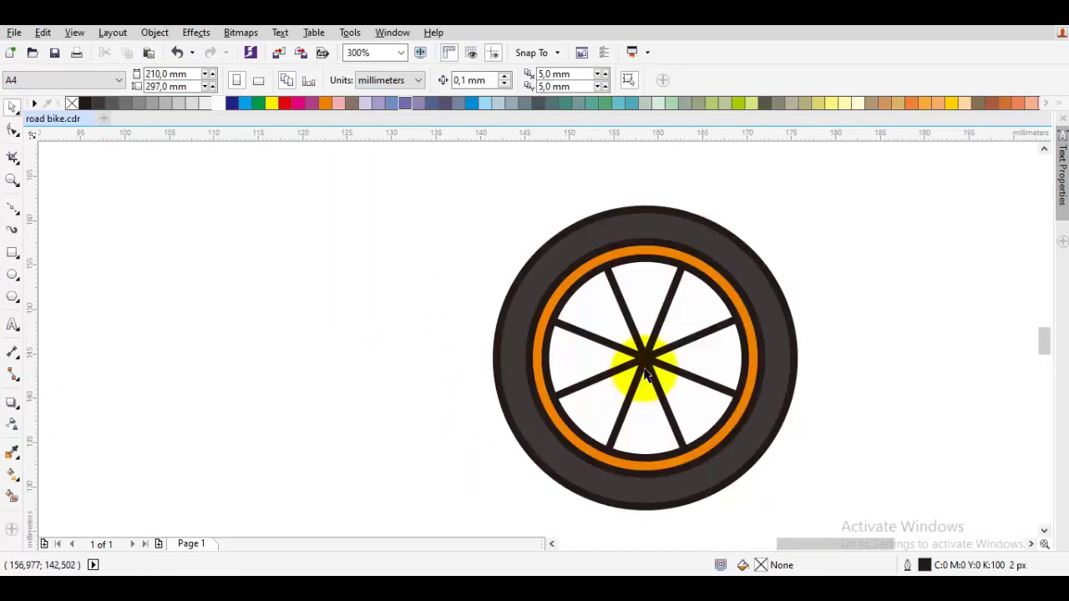
pyautogui.click(17, 281)
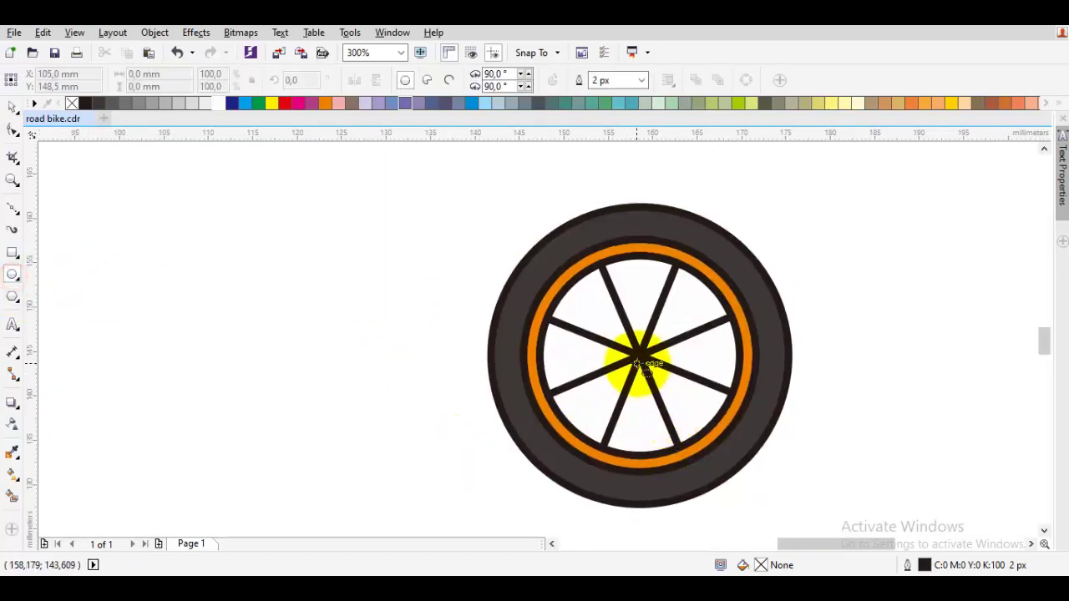
pyautogui.moveTo(640, 356); pyautogui.dragTo(660, 380)
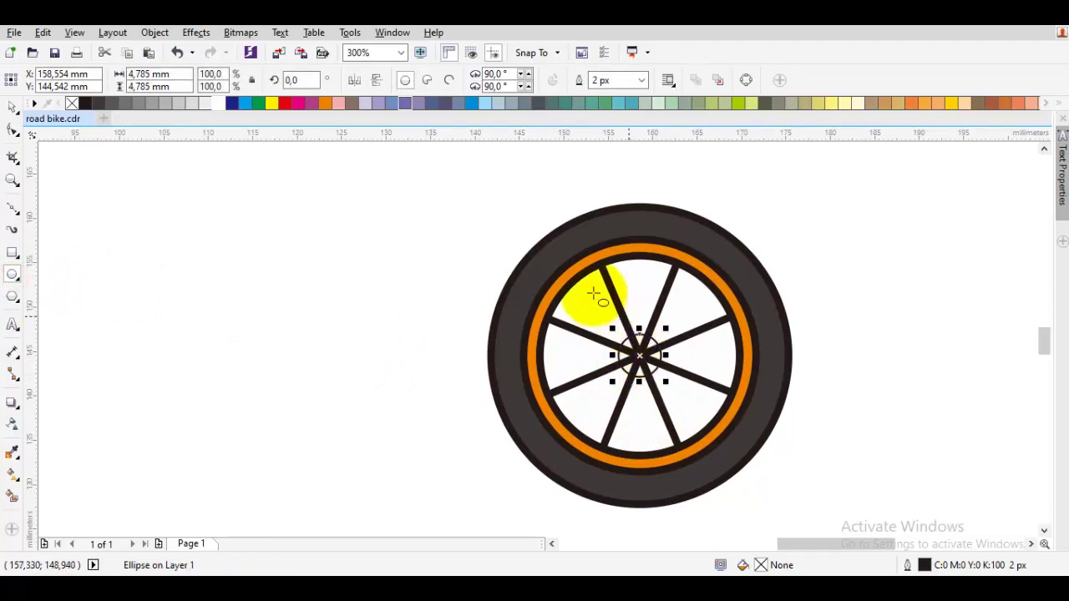
pyautogui.click(641, 80)
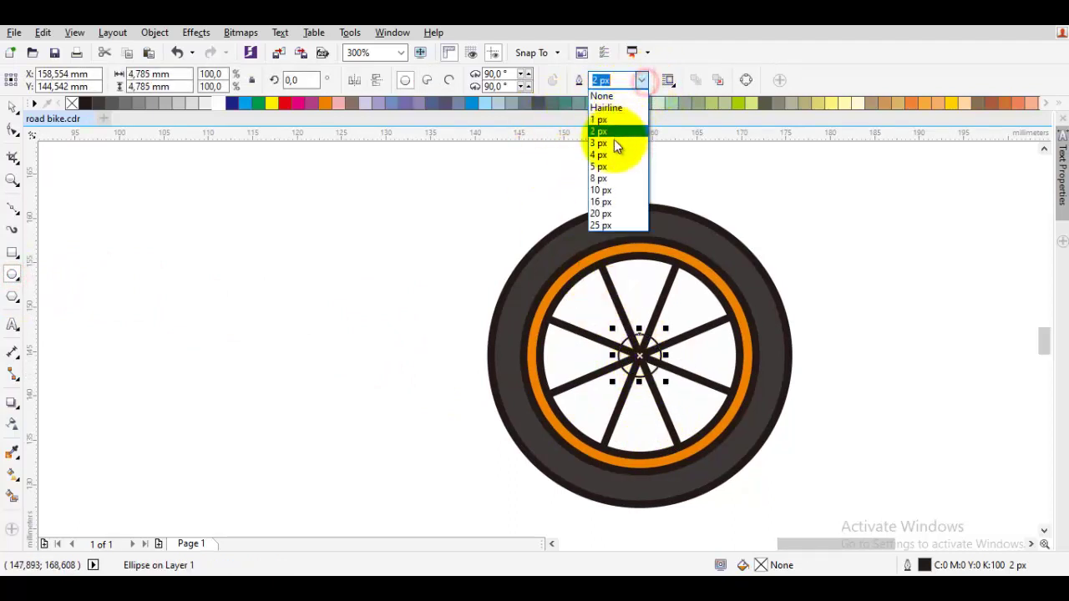
pyautogui.click(612, 192)
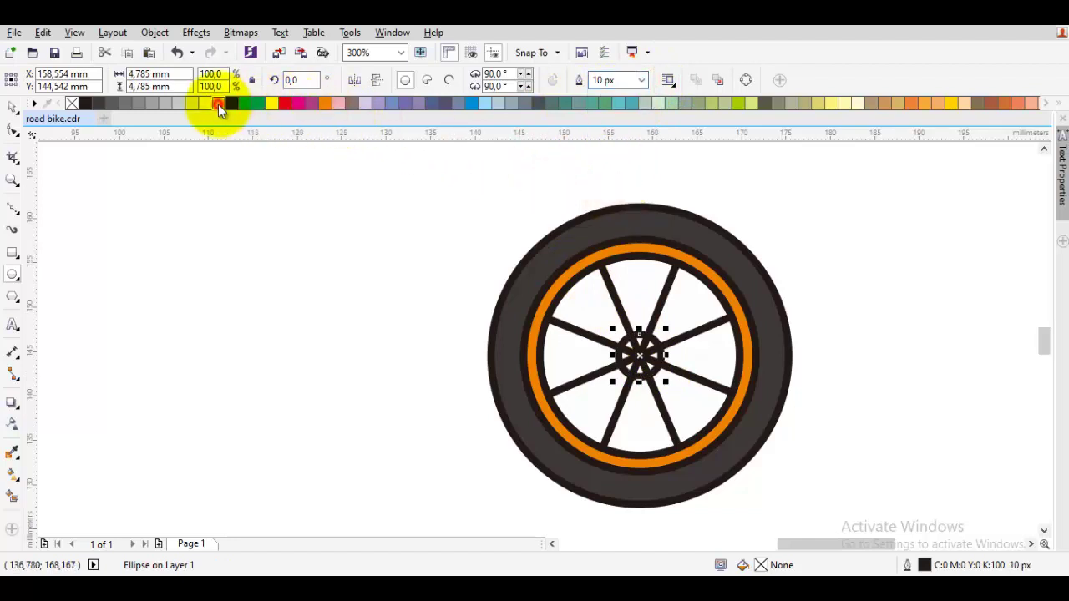
pyautogui.click(218, 103)
# Create a concentric duplicate of the hub circle scaled to about 43.8%.
pyautogui.scroll(4, 651, 360)
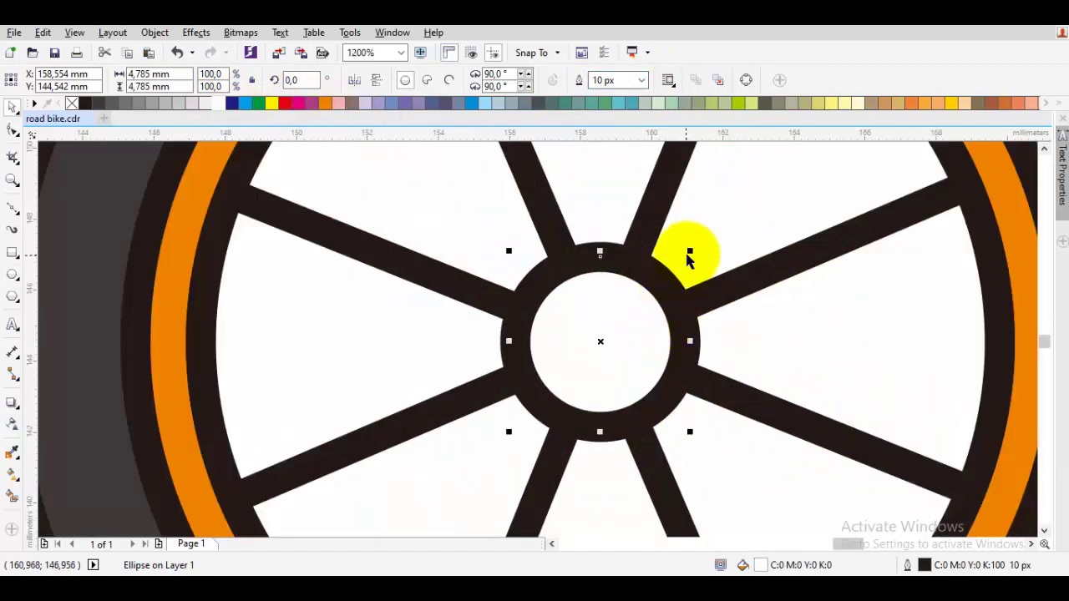
pyautogui.moveTo(689, 251); pyautogui.dragTo(667, 302)
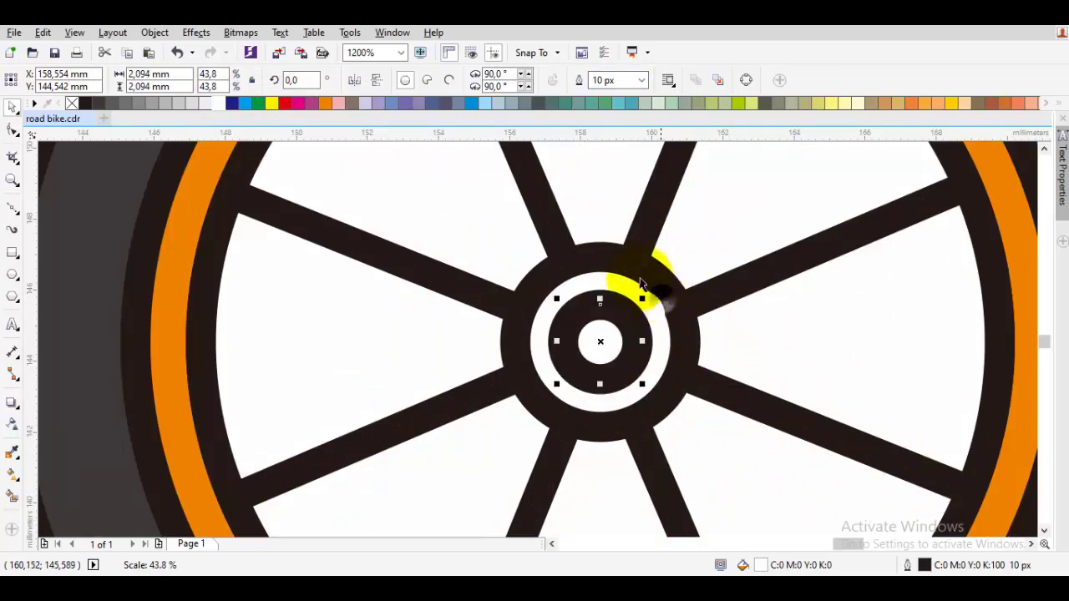
pyautogui.scroll(-3, 668, 303)
pyautogui.click(789, 325)
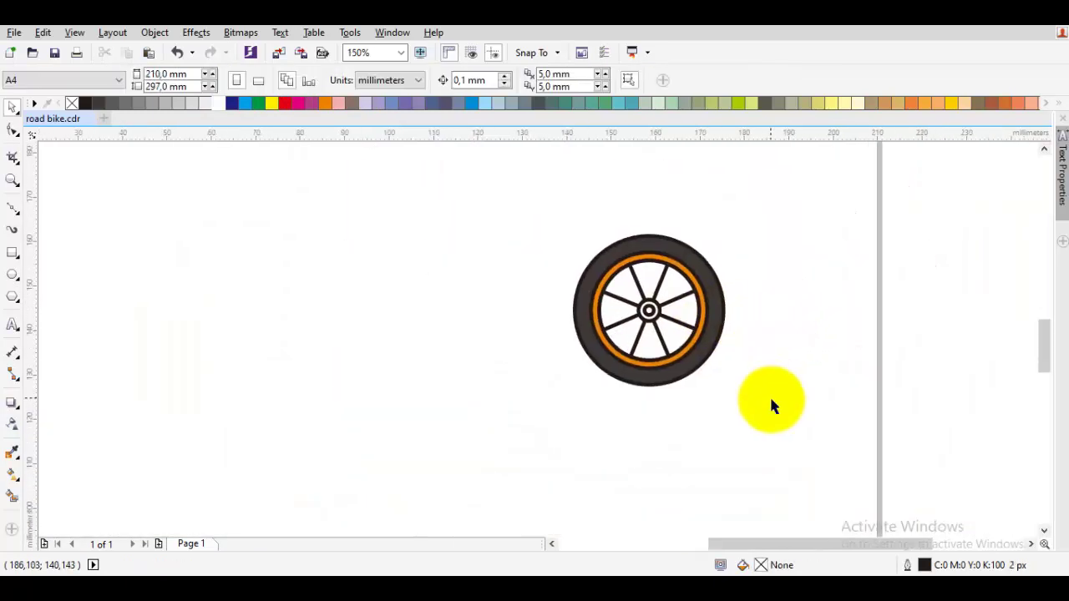
# Fill the small inner hub circle with 80% black.
pyautogui.scroll(4, 651, 316)
pyautogui.scroll(2, 645, 287)
pyautogui.click(564, 265)
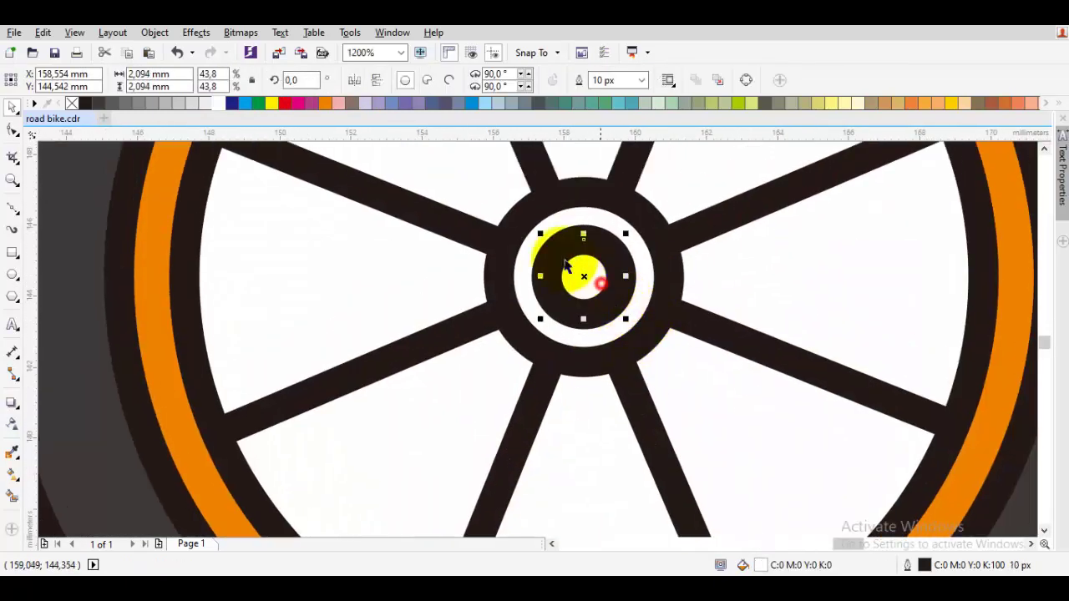
pyautogui.click(113, 103)
pyautogui.scroll(-4, 716, 315)
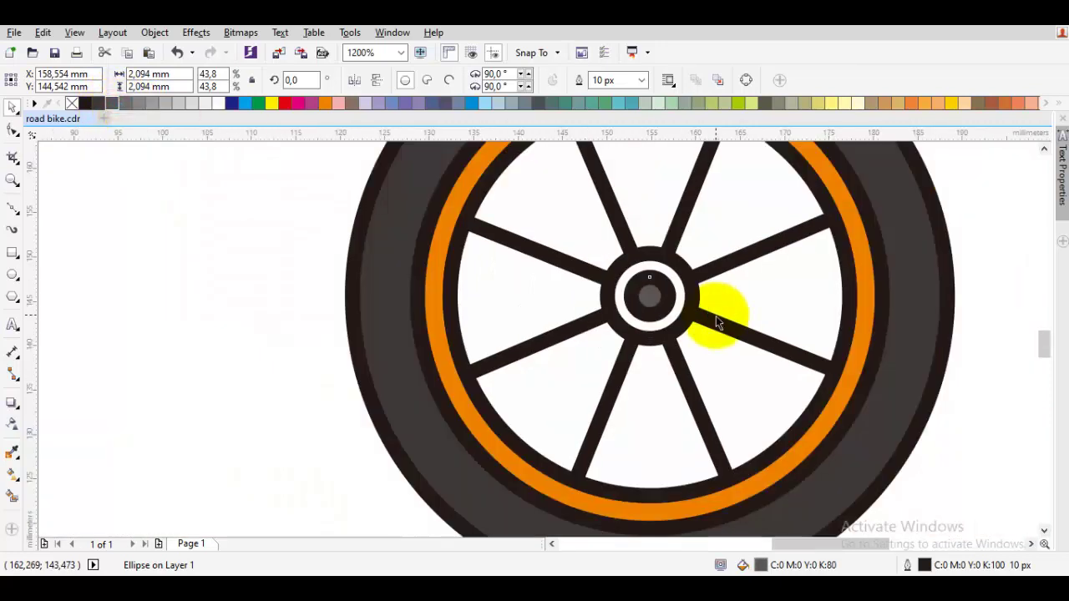
pyautogui.click(868, 384)
# Group the wheel with its hub circles and place a duplicate level with it, about 55 mm to its left.
pyautogui.scroll(-2, 673, 426)
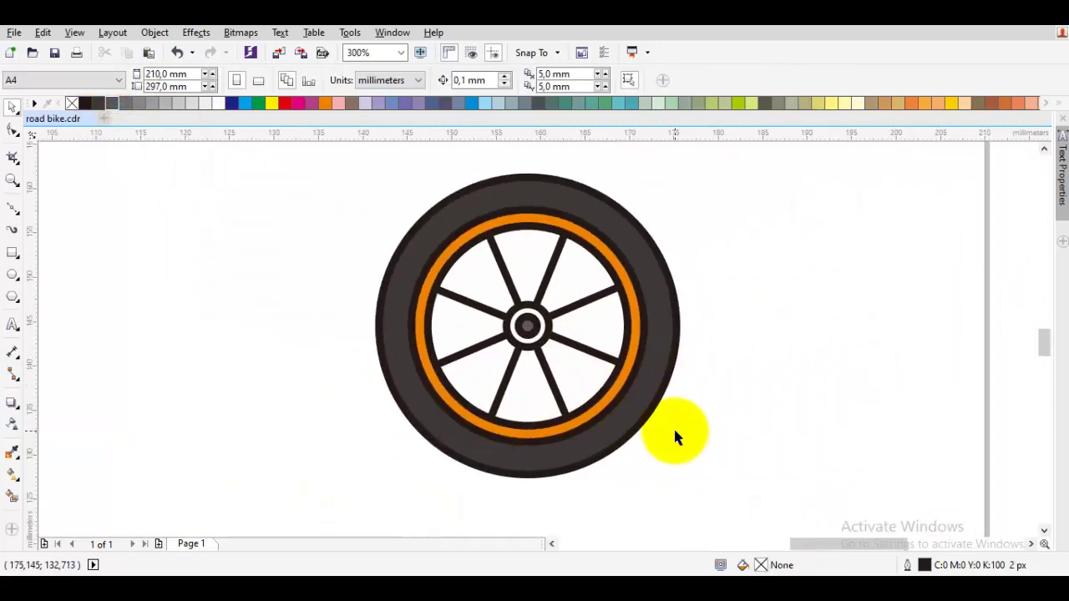
pyautogui.moveTo(727, 465); pyautogui.dragTo(451, 240)
pyautogui.rightClick(616, 333)
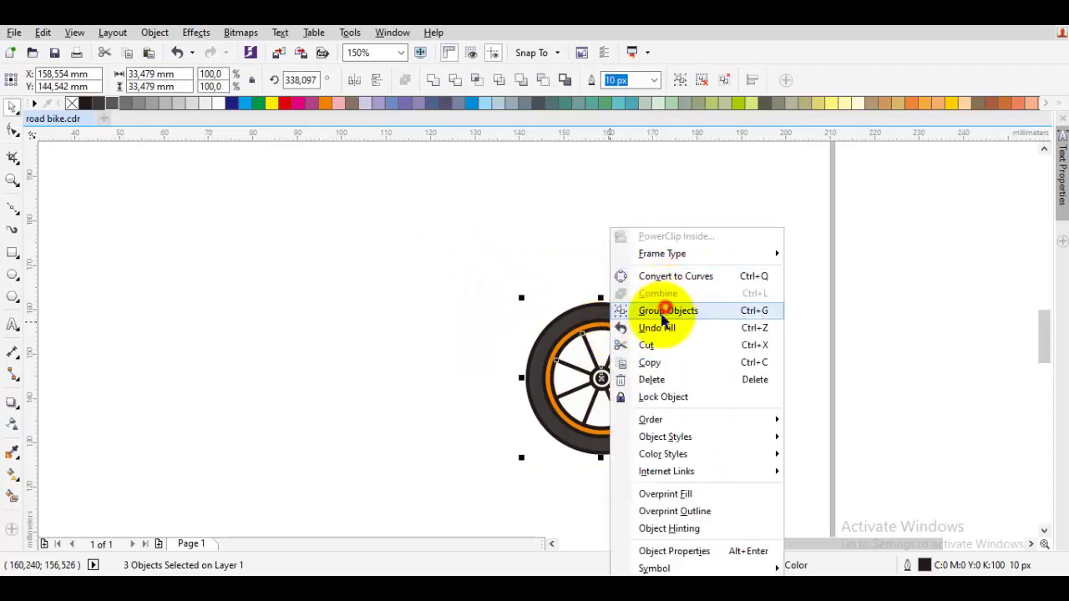
pyautogui.click(632, 309)
pyautogui.moveTo(619, 340); pyautogui.dragTo(375, 340)
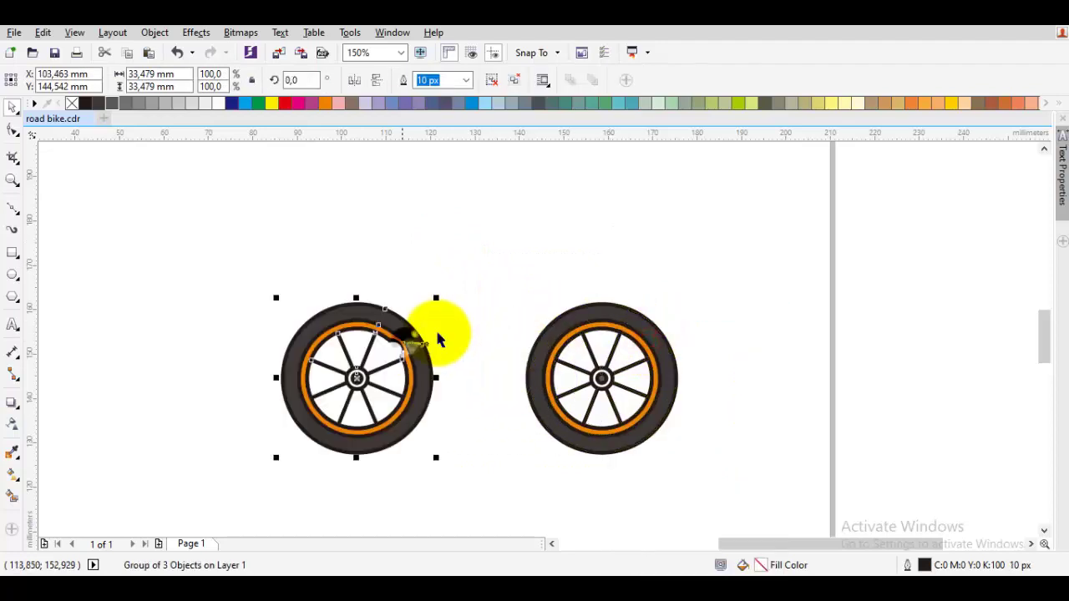
pyautogui.click(523, 292)
# Try to draw a slanted line from the left wheel's hub, about 10.6 mm wide and 35.5 mm high.
pyautogui.scroll(2, 477, 338)
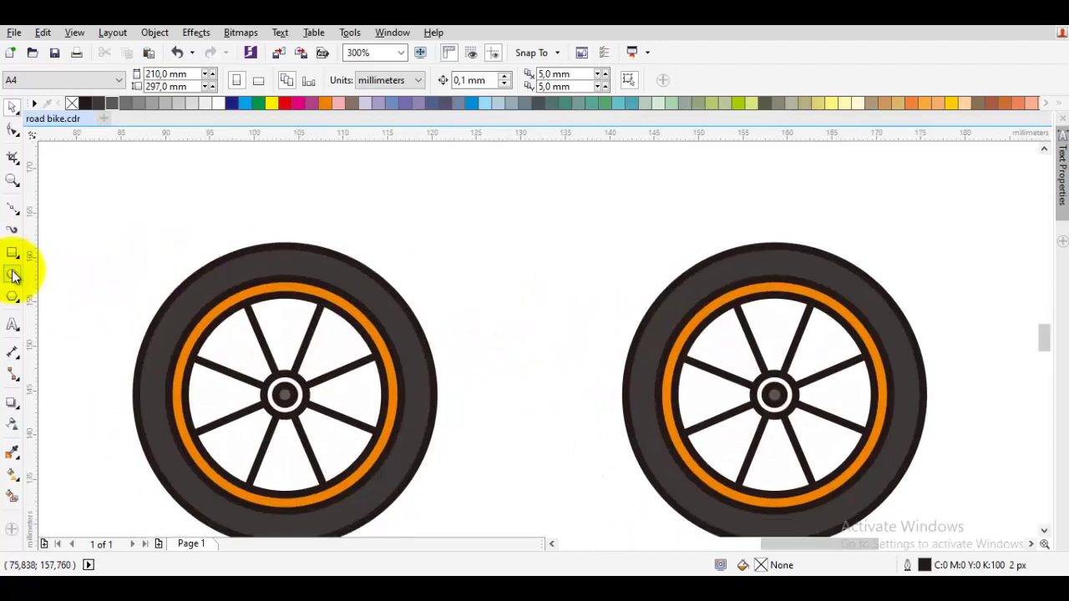
pyautogui.scroll(-2, 387, 334)
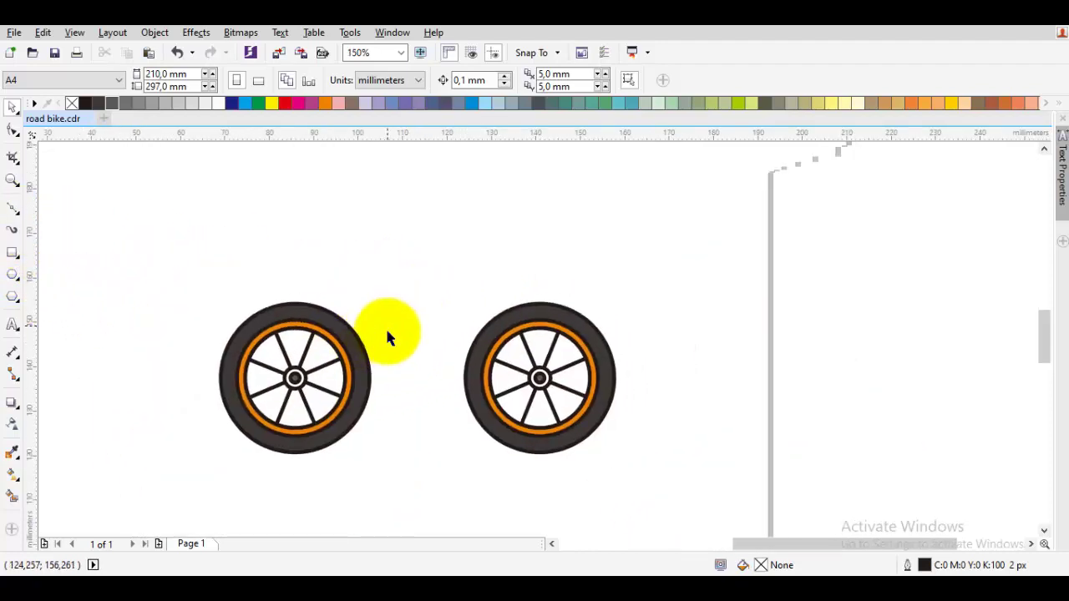
pyautogui.click(13, 208)
pyautogui.scroll(2, 536, 380)
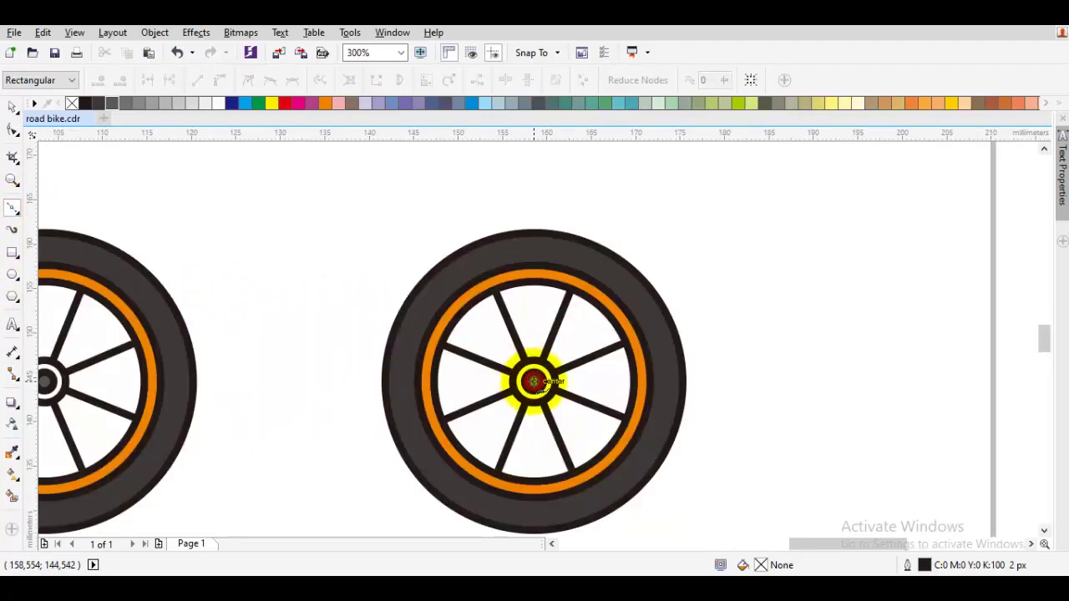
pyautogui.scroll(-2, 485, 292)
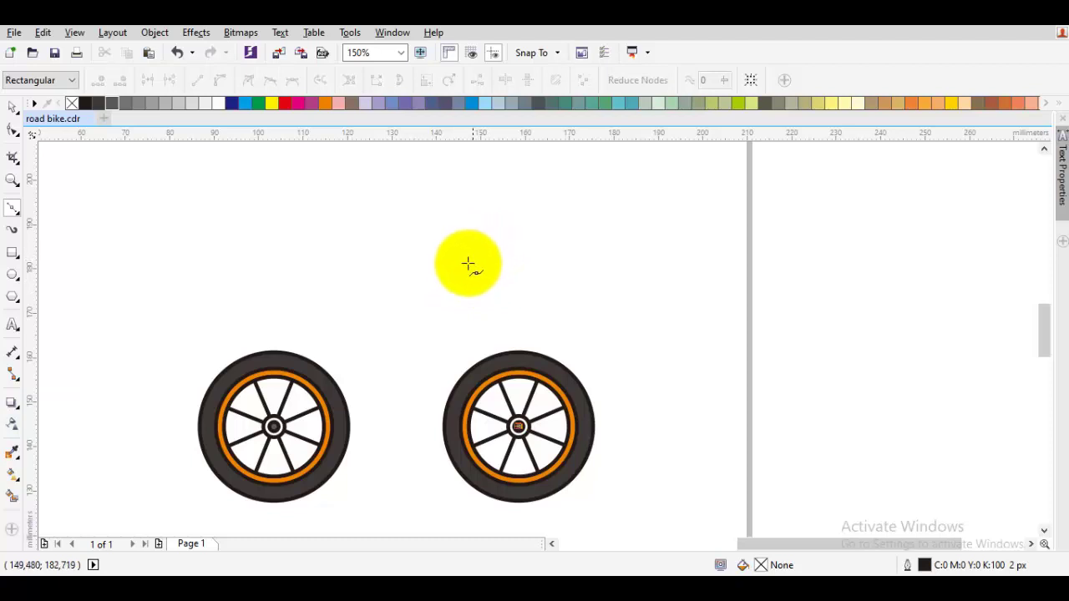
pyautogui.scroll(4, 270, 428)
pyautogui.moveTo(296, 418); pyautogui.dragTo(374, 459)
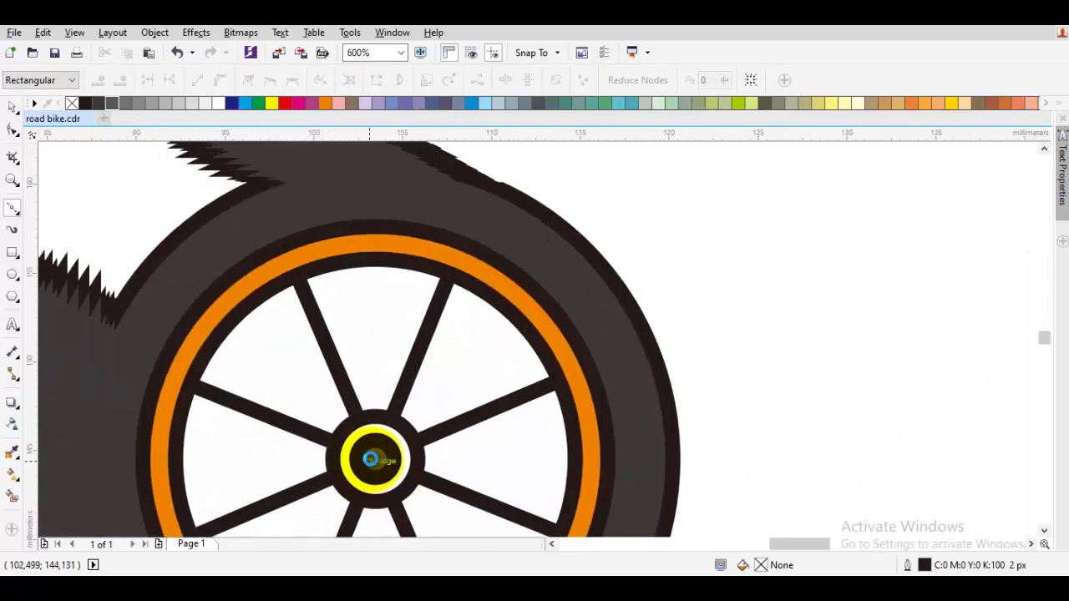
pyautogui.scroll(-2, 374, 457)
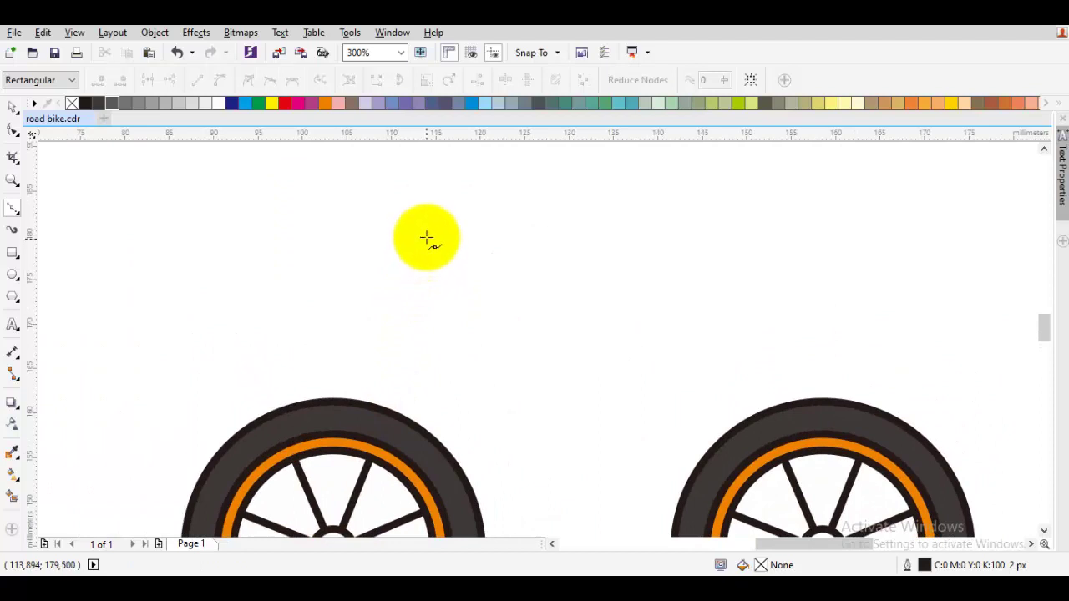
pyautogui.click(426, 238)
pyautogui.press('space')
pyautogui.scroll(-2, 434, 275)
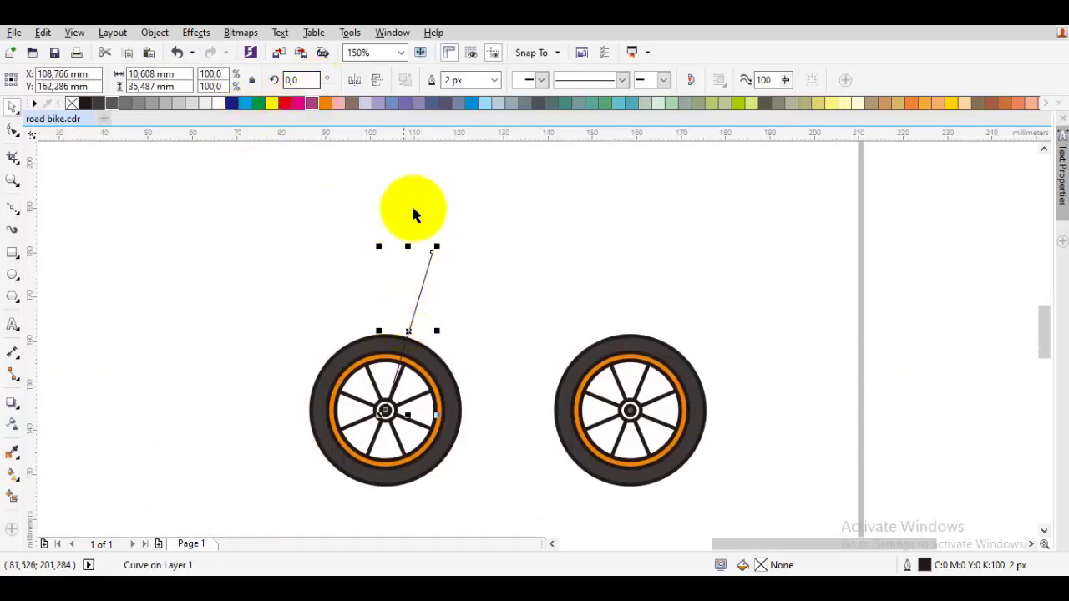
pyautogui.hotkey('ctrl', 'z')
# Draw a vertical line about 40 mm long up from the left wheel's hub and set its rotation to 45 degrees.
pyautogui.press('F10')
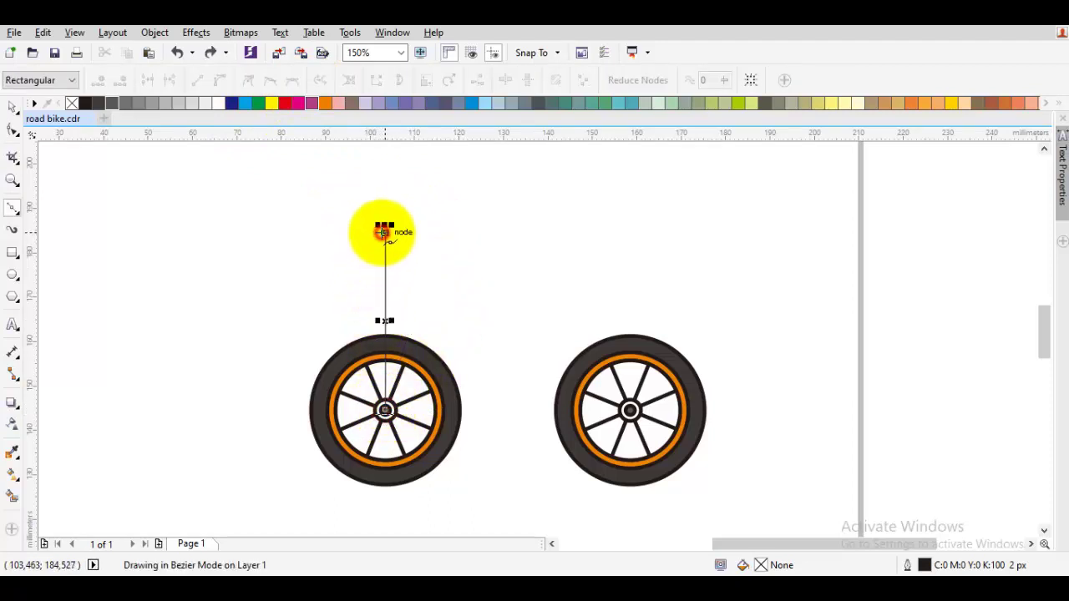
pyautogui.press('space')
pyautogui.moveTo(310, 79); pyautogui.dragTo(260, 76)
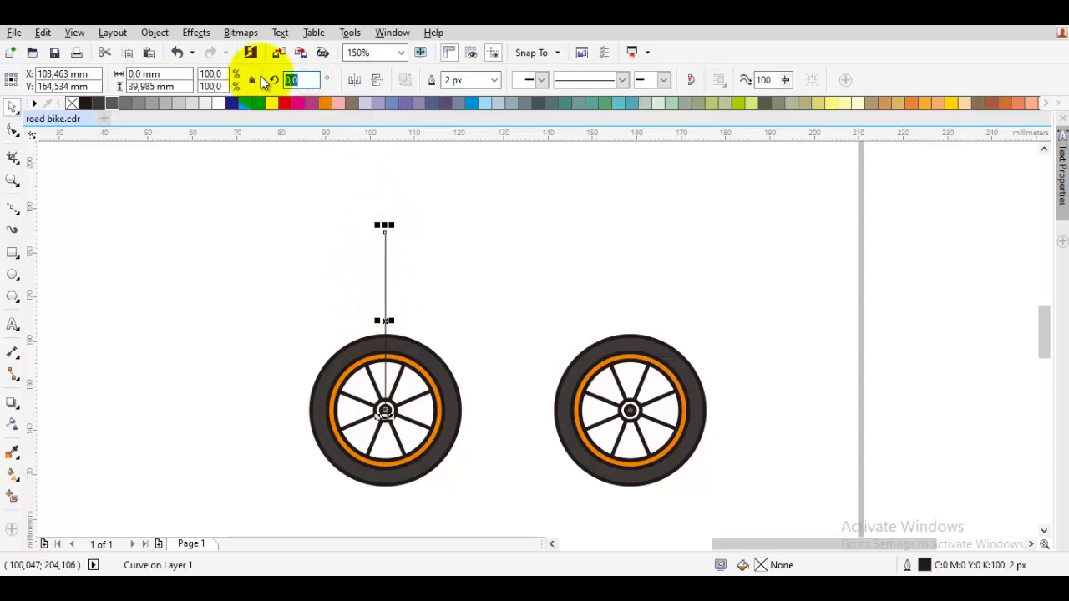
pyautogui.write('5')
pyautogui.press('Return')
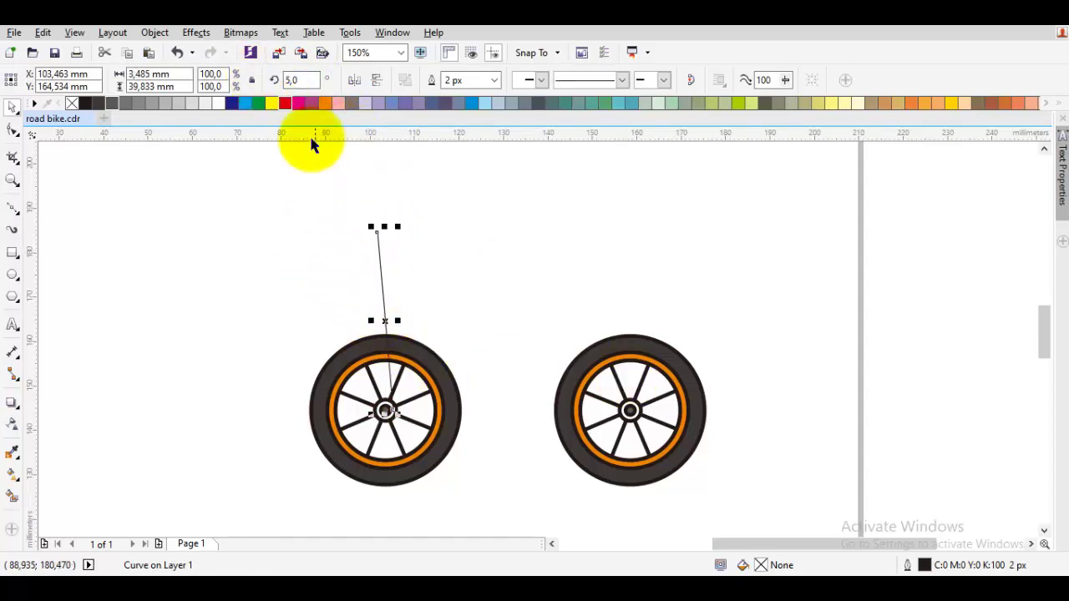
pyautogui.click(294, 81)
pyautogui.write('45')
pyautogui.press('Return')
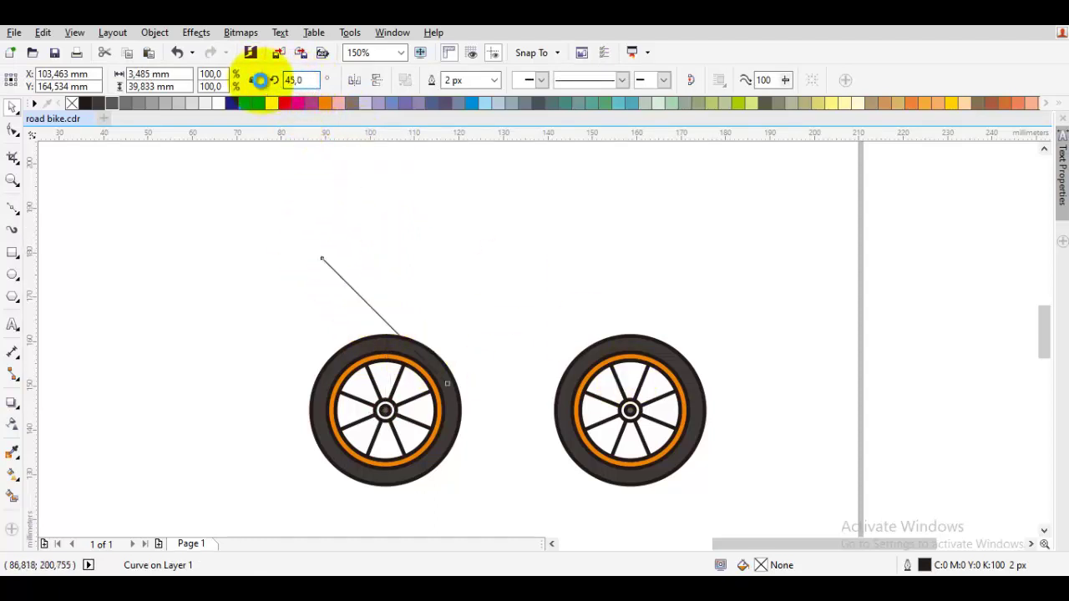
# Turn the line to 135 degrees so it leans towards the right wheel, and snap its lower end to the left hub's centre.
pyautogui.moveTo(451, 320); pyautogui.dragTo(330, 385)
pyautogui.moveTo(324, 386); pyautogui.dragTo(387, 410)
pyautogui.scroll(4, 387, 410)
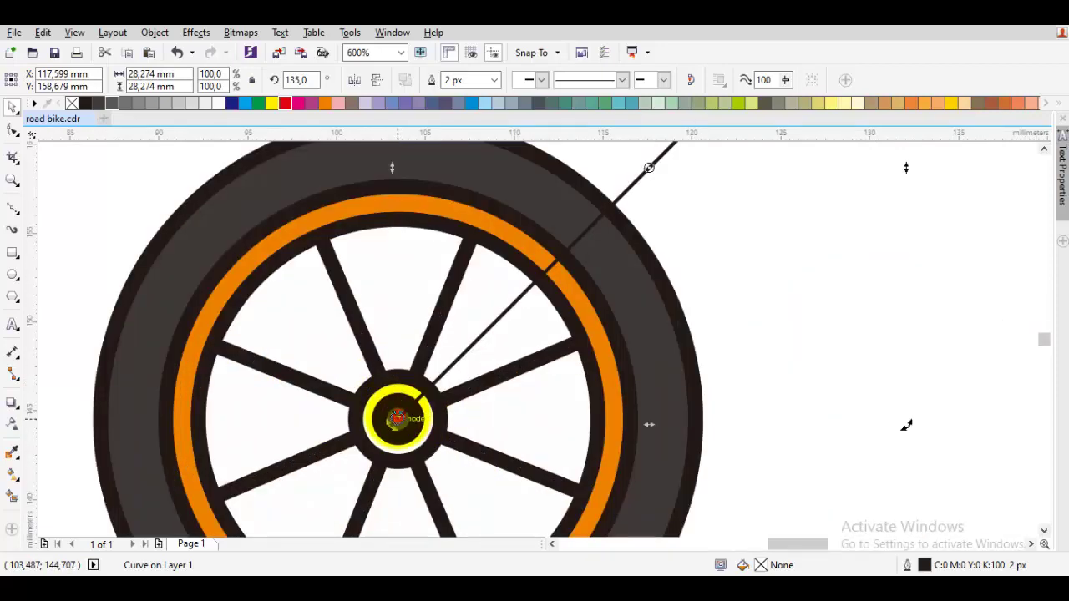
# Set the slanted line's outline width to 10 px.
pyautogui.click(495, 84)
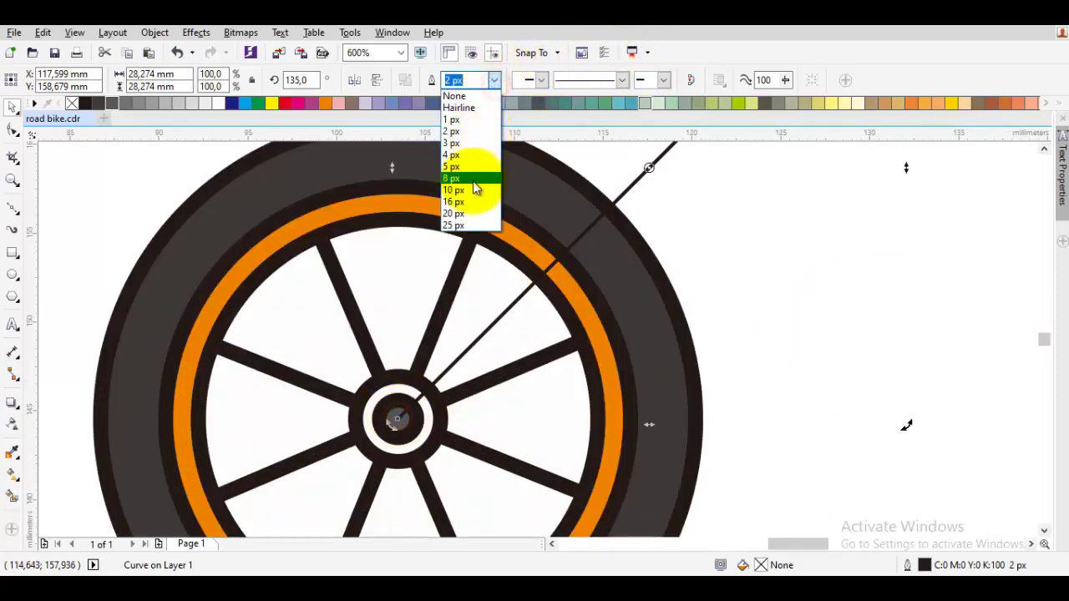
pyautogui.click(473, 184)
pyautogui.scroll(-2, 471, 359)
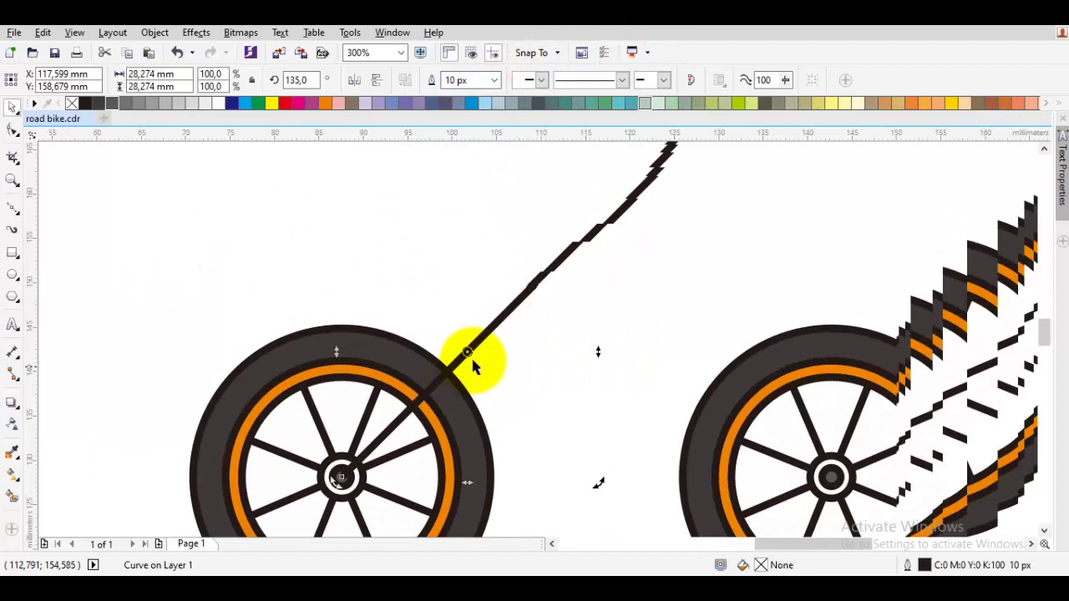
pyautogui.click(508, 309)
pyautogui.click(588, 241)
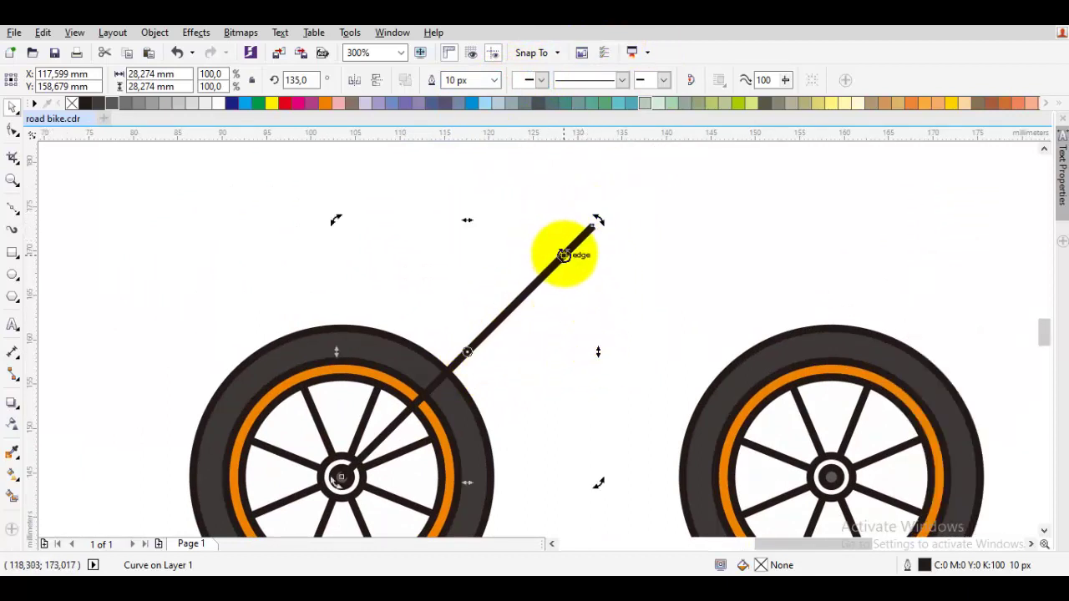
# Move the slanted line's top node to make it steeper, spanning about 14.3 mm across and 34.3 mm high.
pyautogui.press('F10')
pyautogui.moveTo(591, 224); pyautogui.dragTo(468, 179)
pyautogui.scroll(-2, 444, 238)
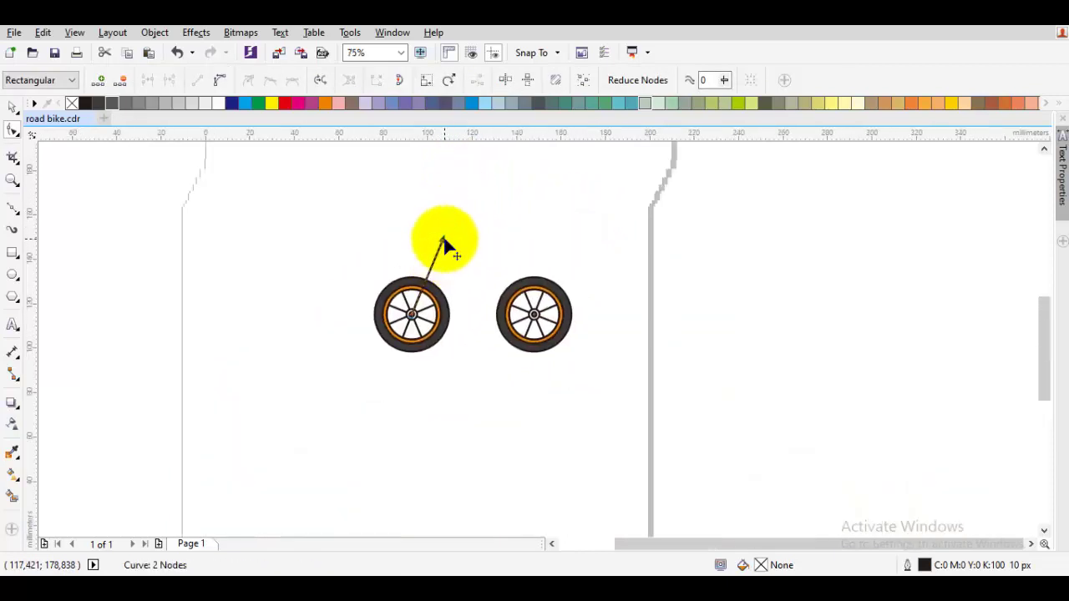
# Try a steeper angle for the left wheel's line, followed by a horizontally mirrored and widened copy.
pyautogui.scroll(1, 444, 238)
pyautogui.moveTo(442, 238); pyautogui.dragTo(435, 227)
pyautogui.press('space')
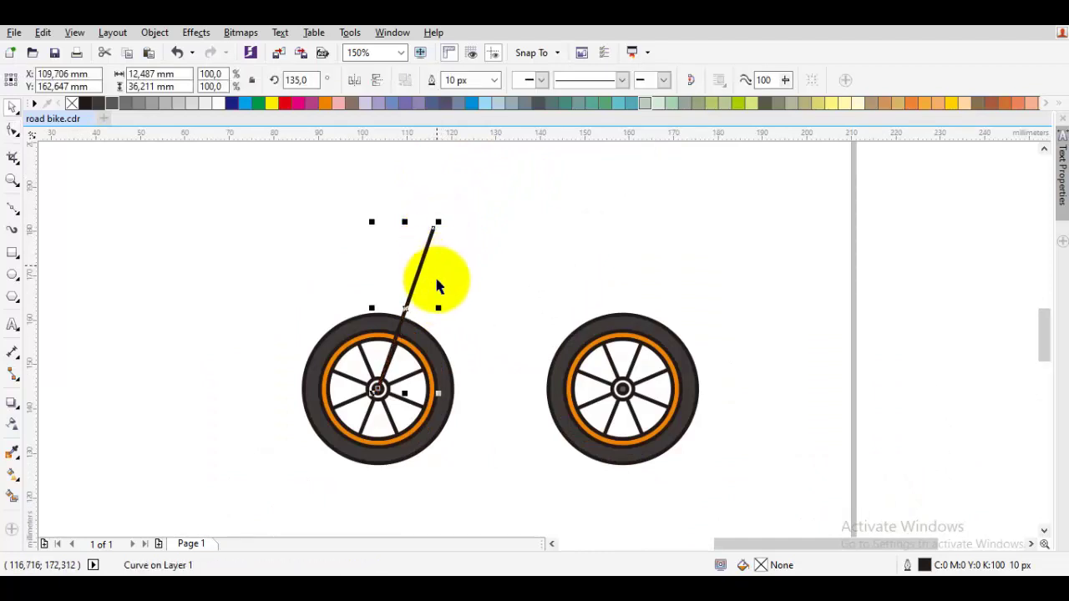
pyautogui.hotkey('ctrl', 'z')
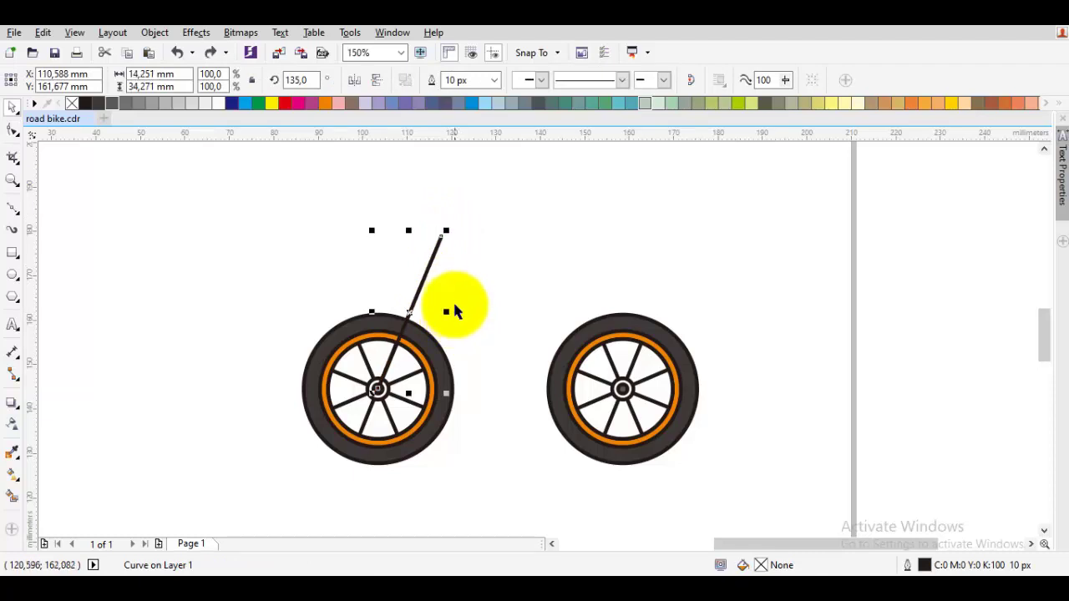
pyautogui.moveTo(447, 311); pyautogui.dragTo(369, 303)
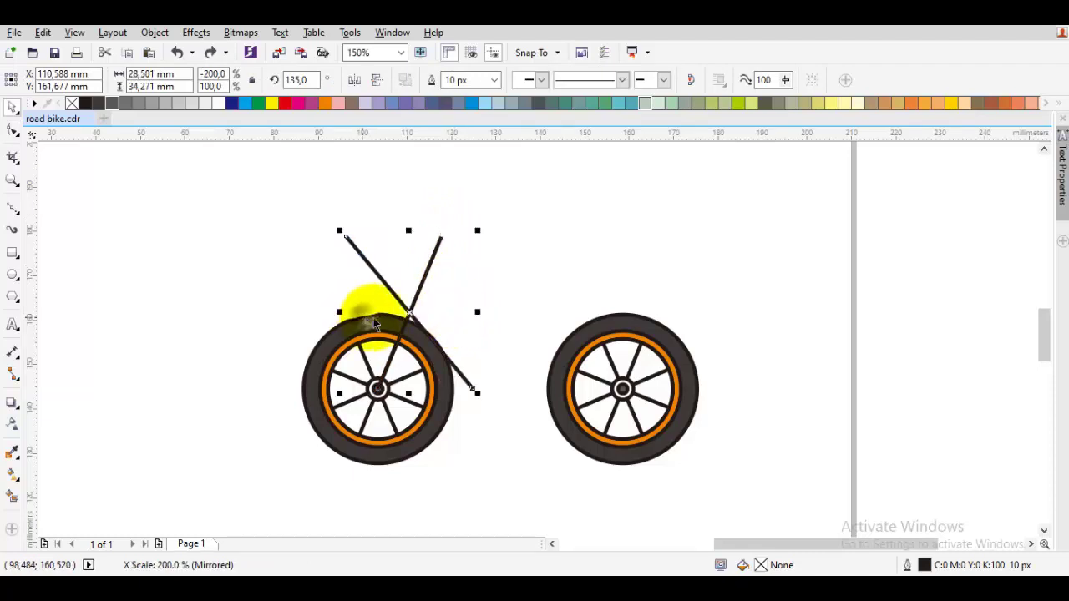
pyautogui.hotkey('ctrl', 'z')
# Draw a roughly horizontal line about 22 mm long from the right wheel's hub towards the left wheel.
pyautogui.scroll(1, 514, 383)
pyautogui.press('space')
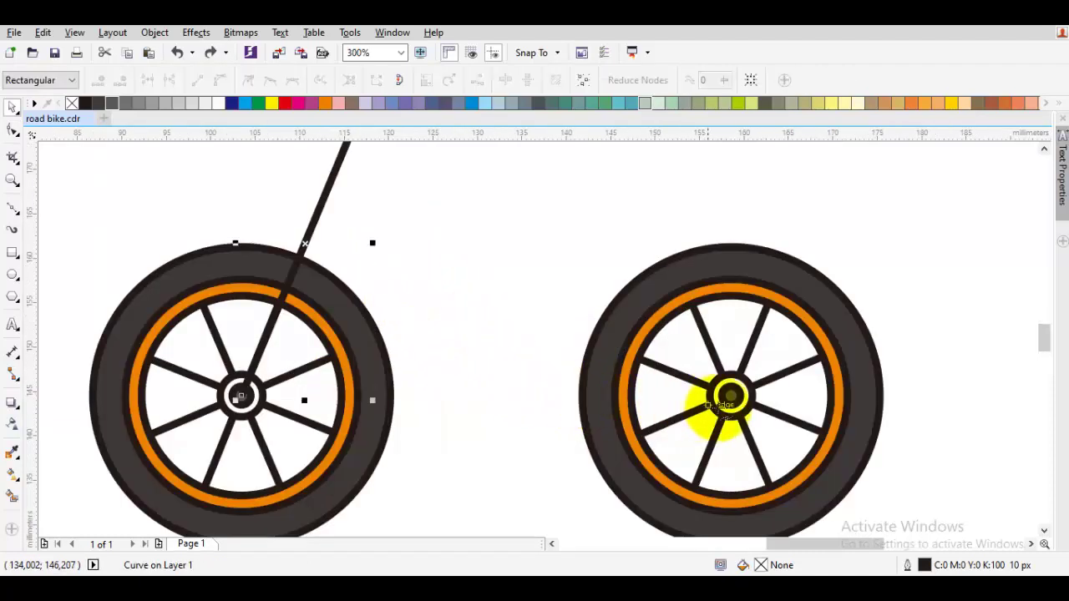
pyautogui.moveTo(721, 401); pyautogui.dragTo(651, 387)
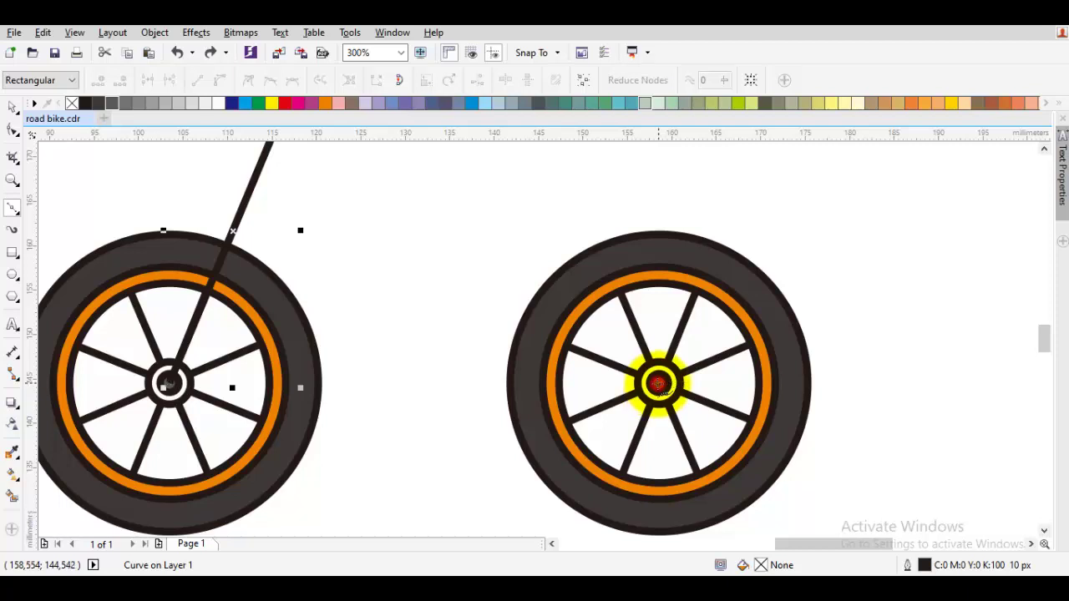
pyautogui.click(658, 384)
pyautogui.click(463, 384)
pyautogui.press('space')
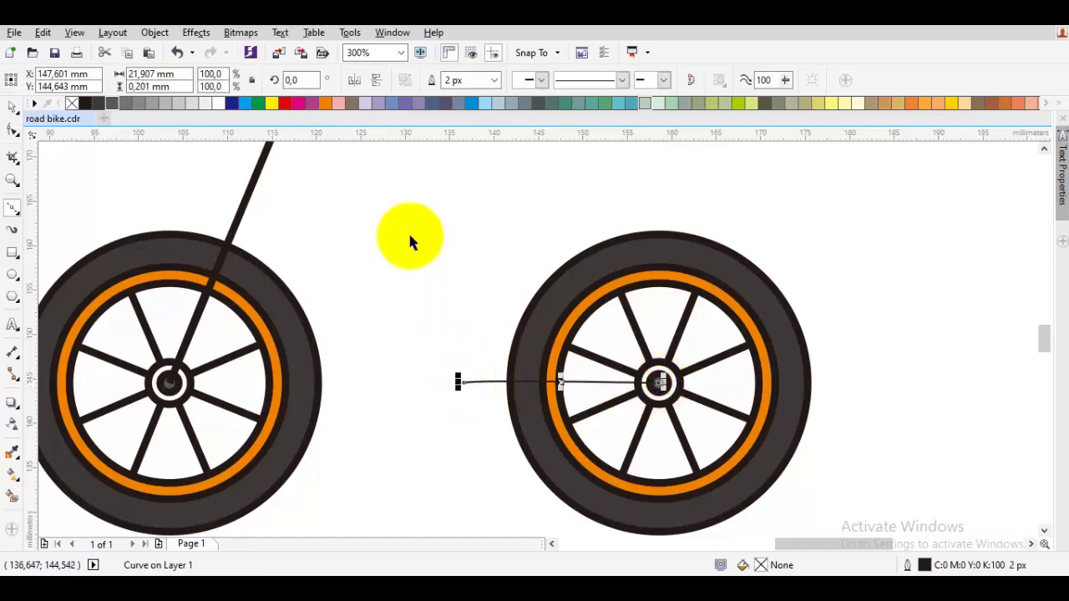
# Convert the right wheel's new curve to a straight, level line segment.
pyautogui.doubleClick(478, 382)
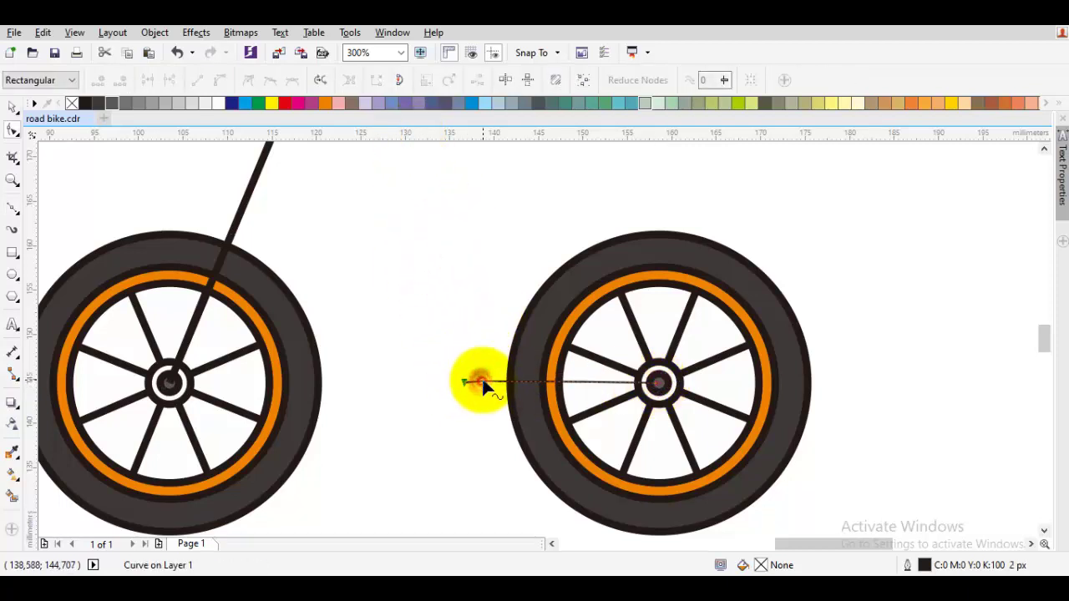
pyautogui.rightClick(481, 381)
pyautogui.click(518, 156)
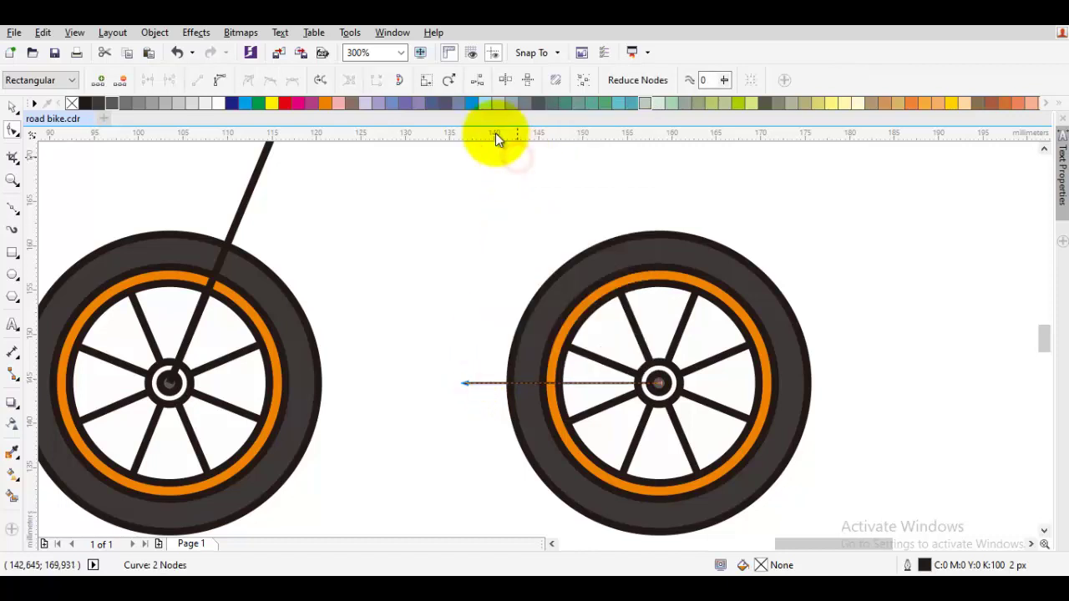
pyautogui.press('space')
# Set the horizontal line's outline width to 10 px and deselect it.
pyautogui.click(494, 79)
pyautogui.click(464, 192)
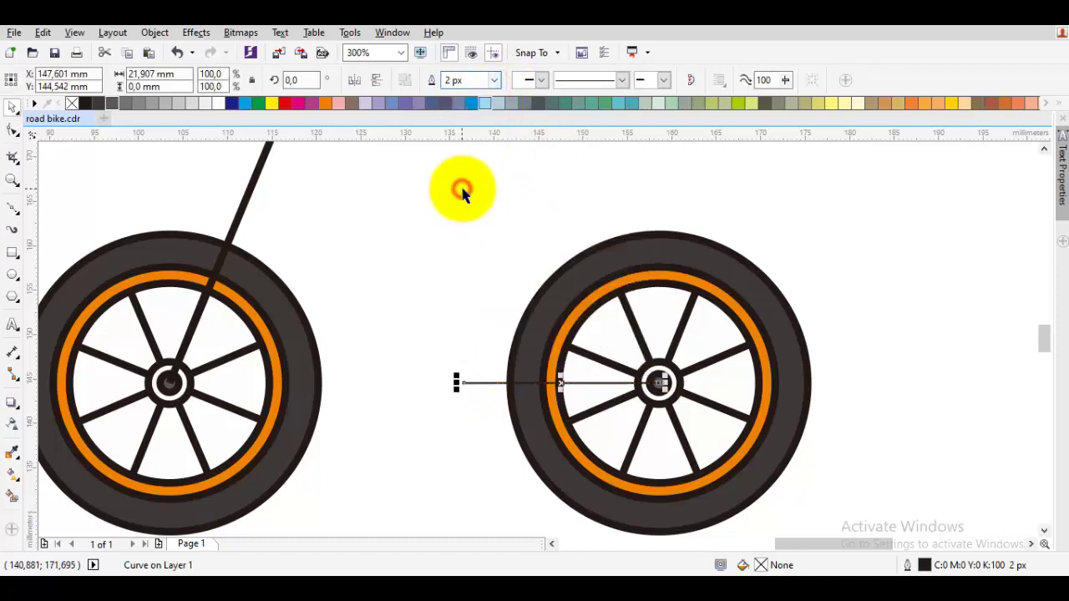
pyautogui.click(496, 80)
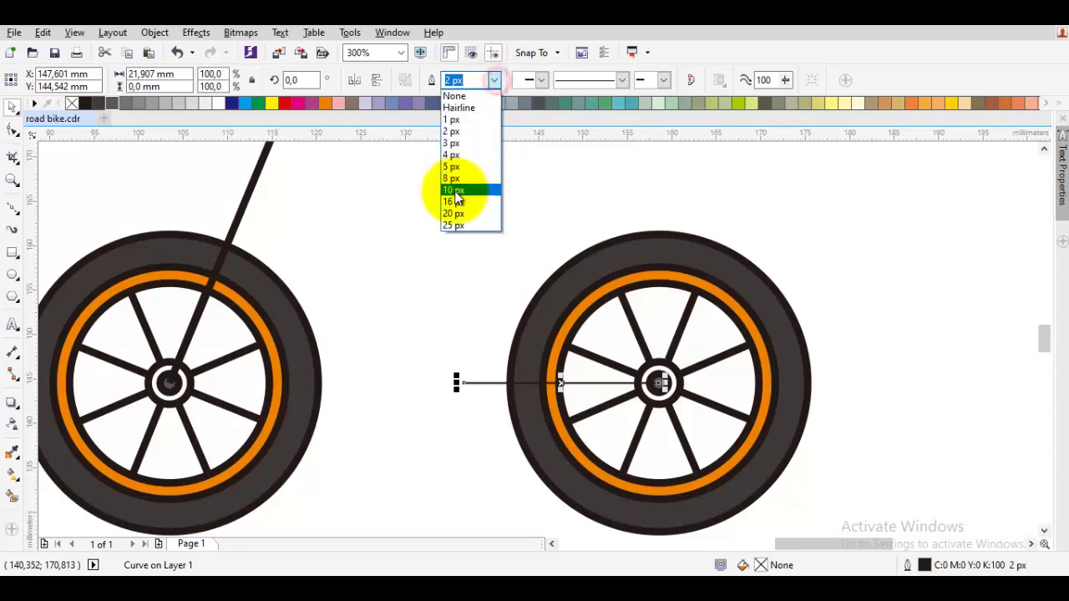
pyautogui.click(456, 193)
pyautogui.press('space')
pyautogui.moveTo(626, 387); pyautogui.dragTo(590, 401)
pyautogui.press('space')
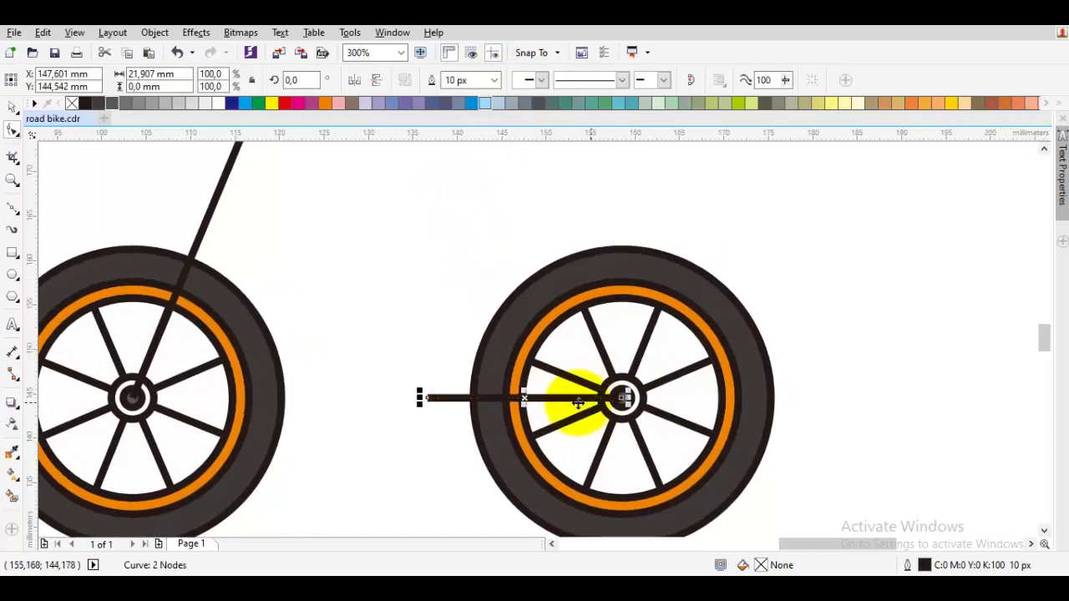
pyautogui.click(414, 339)
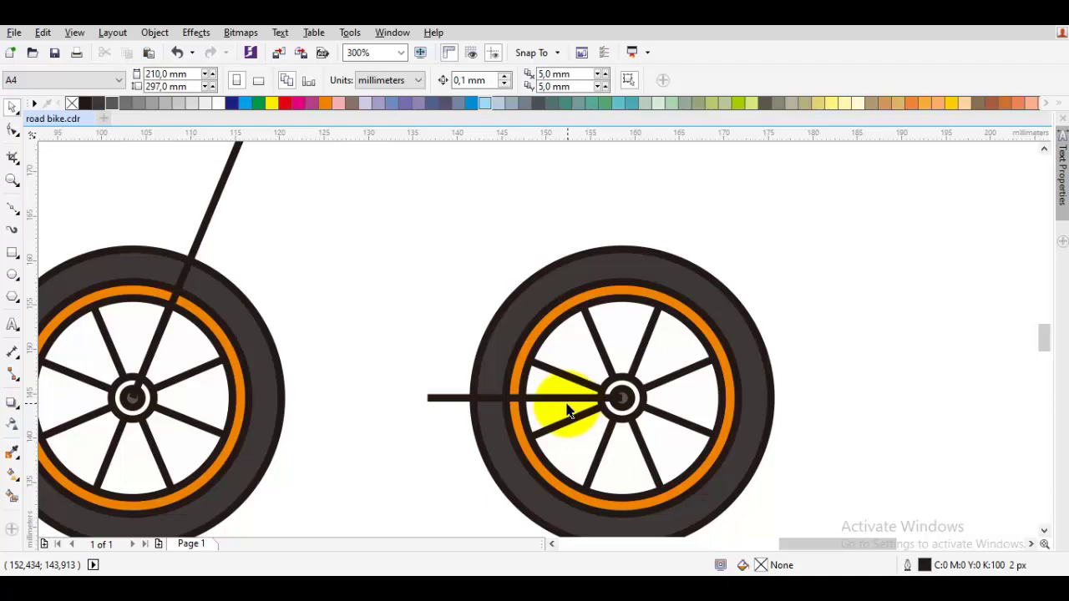
pyautogui.scroll(-3, 567, 409)
pyautogui.scroll(3, 579, 418)
# Try to move the horizontal line's free end upward so it slopes up from the right hub.
pyautogui.click(596, 418)
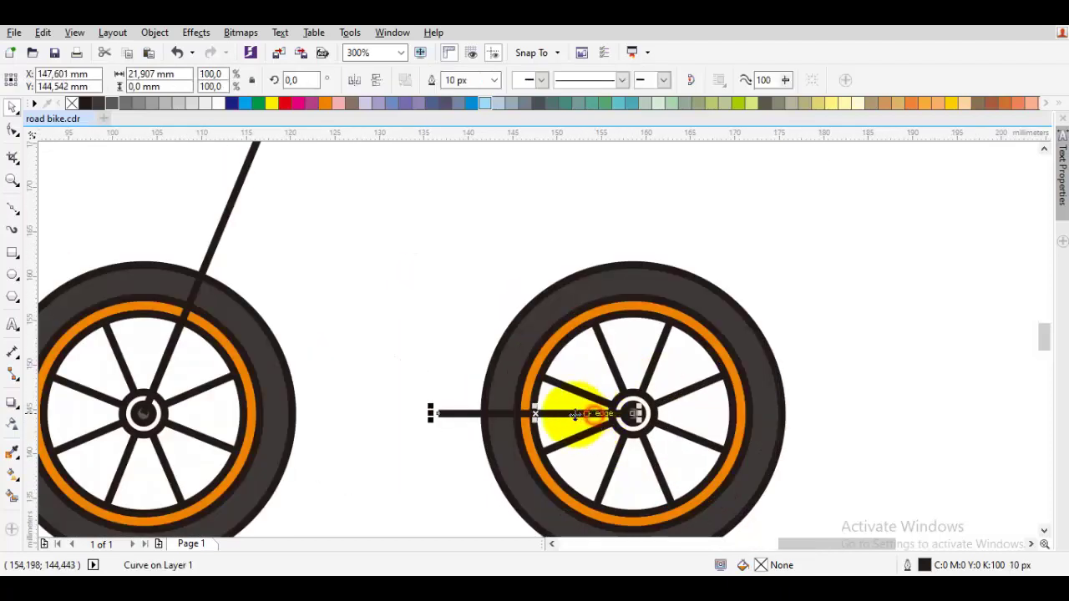
pyautogui.press('F10')
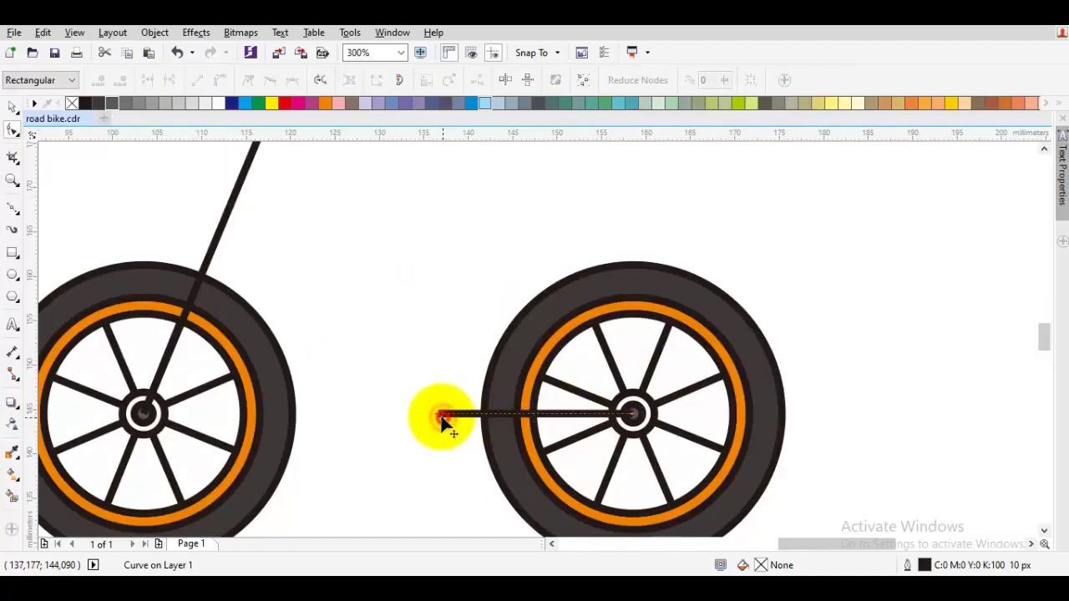
pyautogui.moveTo(441, 416); pyautogui.dragTo(501, 262)
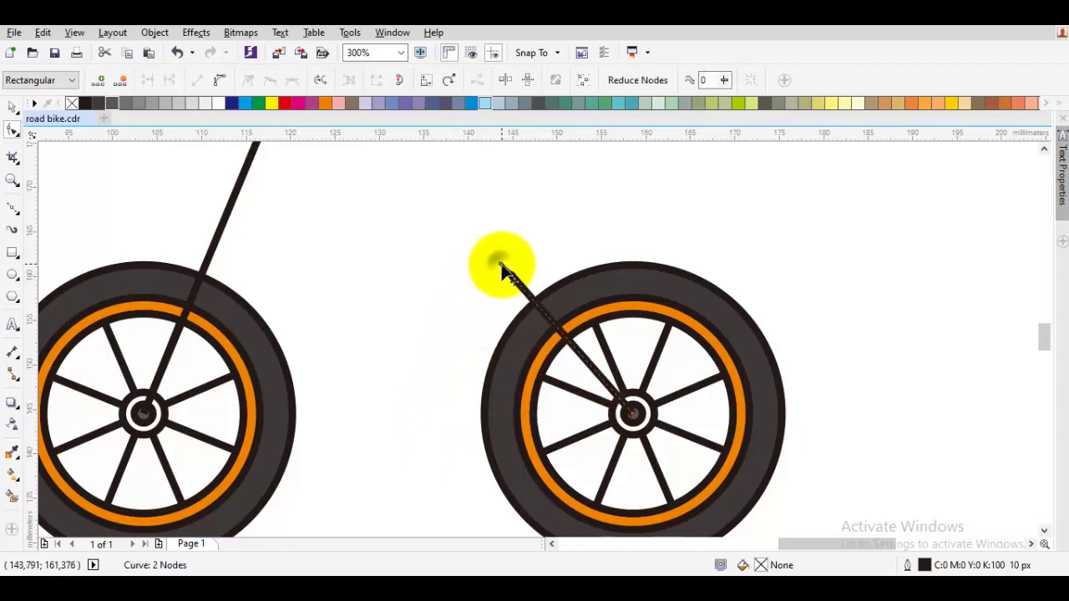
pyautogui.hotkey('ctrl', 'z')
pyautogui.press('space')
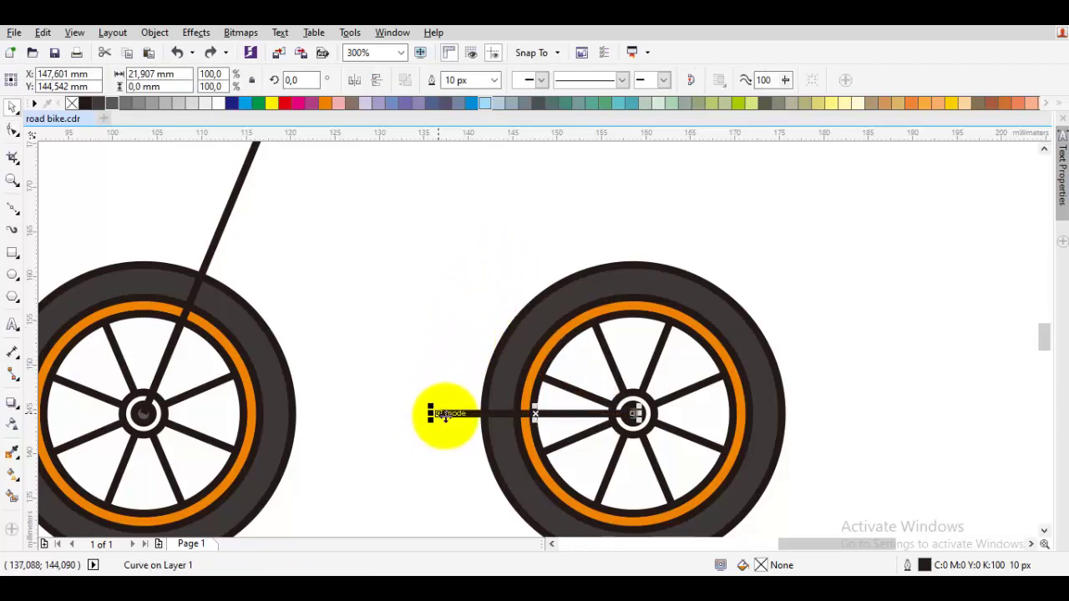
# Create a skewed copy of the horizontal line that rises about 20 mm from the right hub towards the left wheel.
pyautogui.moveTo(433, 412); pyautogui.dragTo(432, 298)
pyautogui.doubleClick(457, 267)
pyautogui.press('space')
pyautogui.click(484, 302)
pyautogui.scroll(-1, 486, 301)
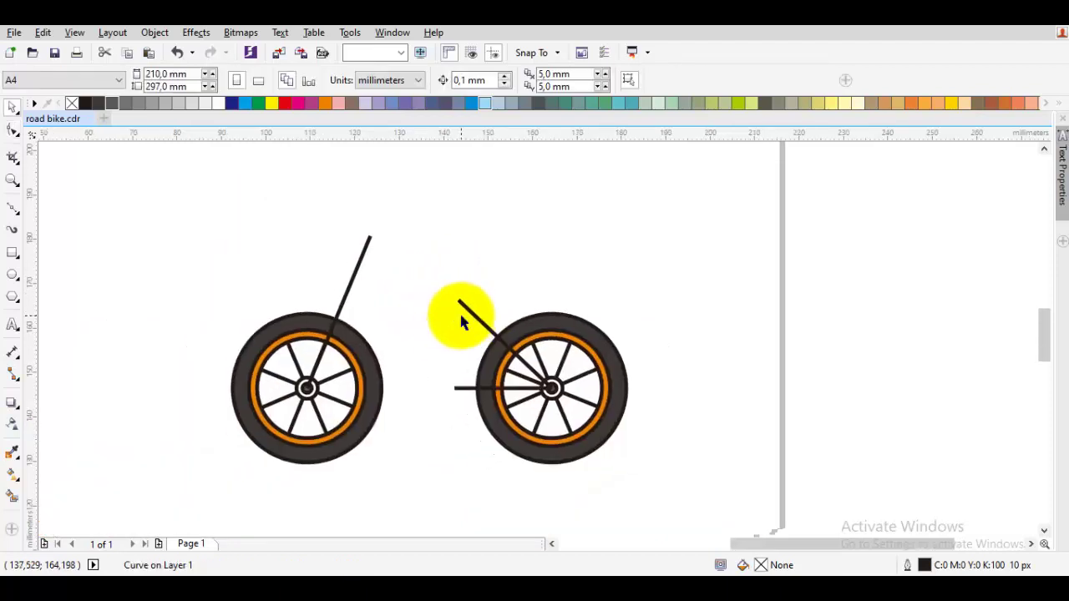
pyautogui.scroll(1, 400, 295)
pyautogui.press('F5')
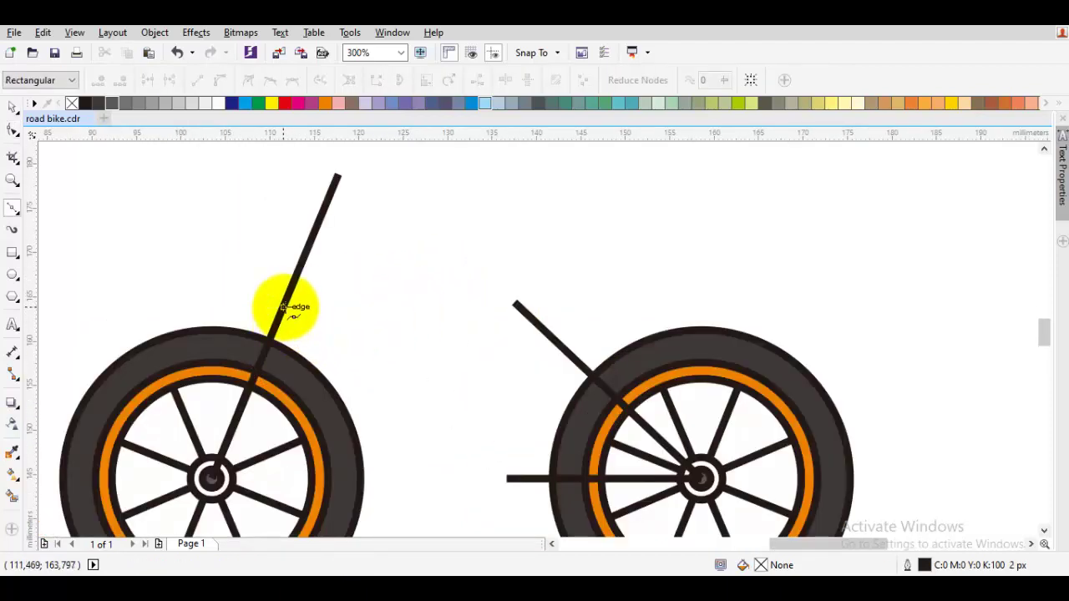
pyautogui.moveTo(288, 295); pyautogui.dragTo(296, 294)
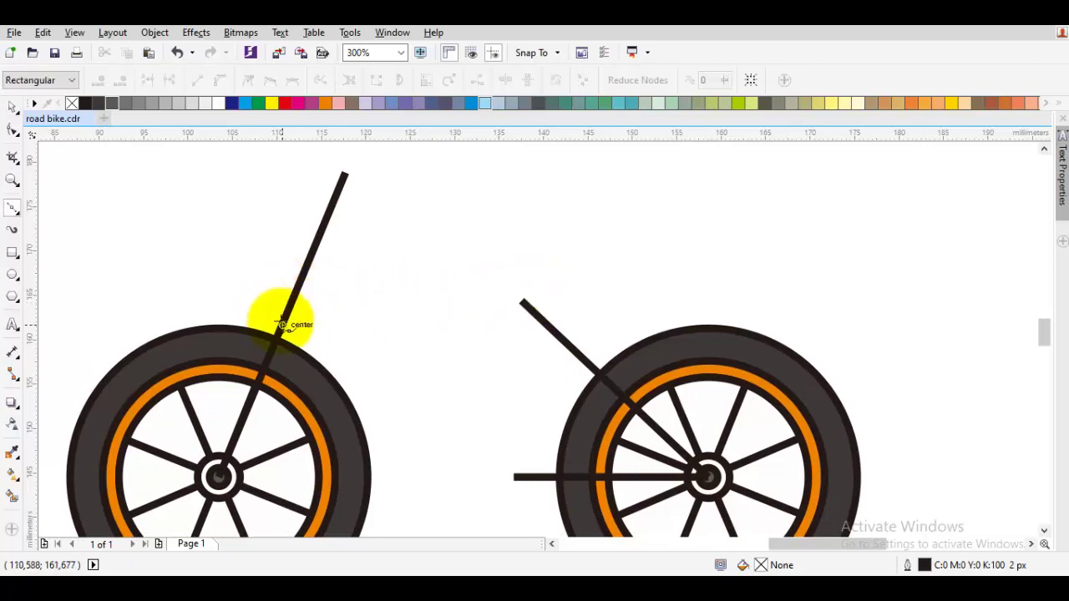
pyautogui.click(283, 324)
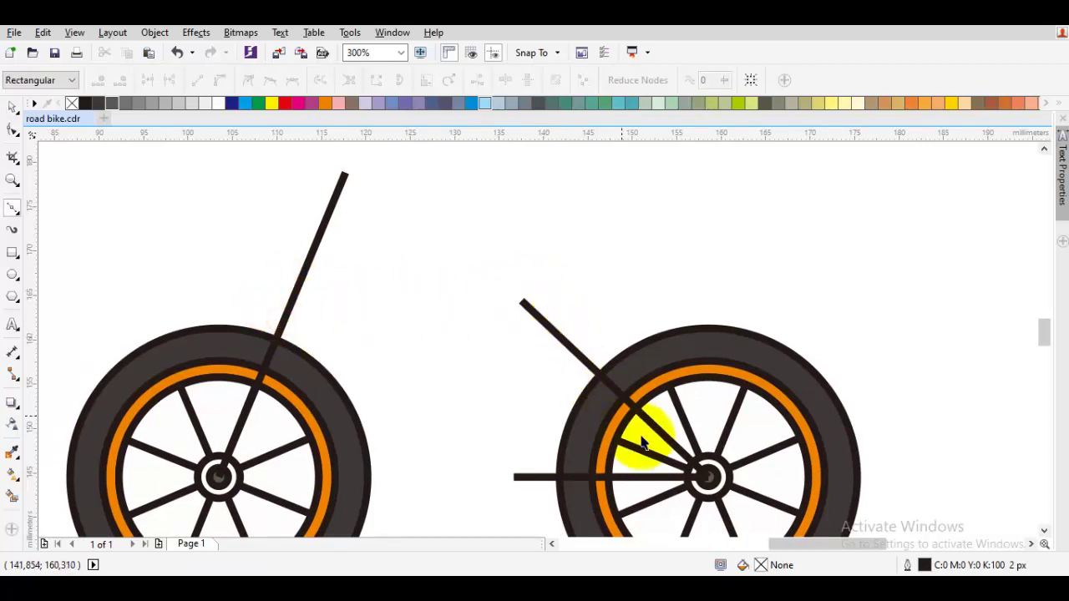
# Copy the right hub's horizontal line up to the left sloping line and stretch it about 27 mm across to the right sloping line.
pyautogui.press('space')
pyautogui.click(648, 476)
pyautogui.moveTo(440, 297); pyautogui.dragTo(258, 311)
pyautogui.scroll(1, 326, 308)
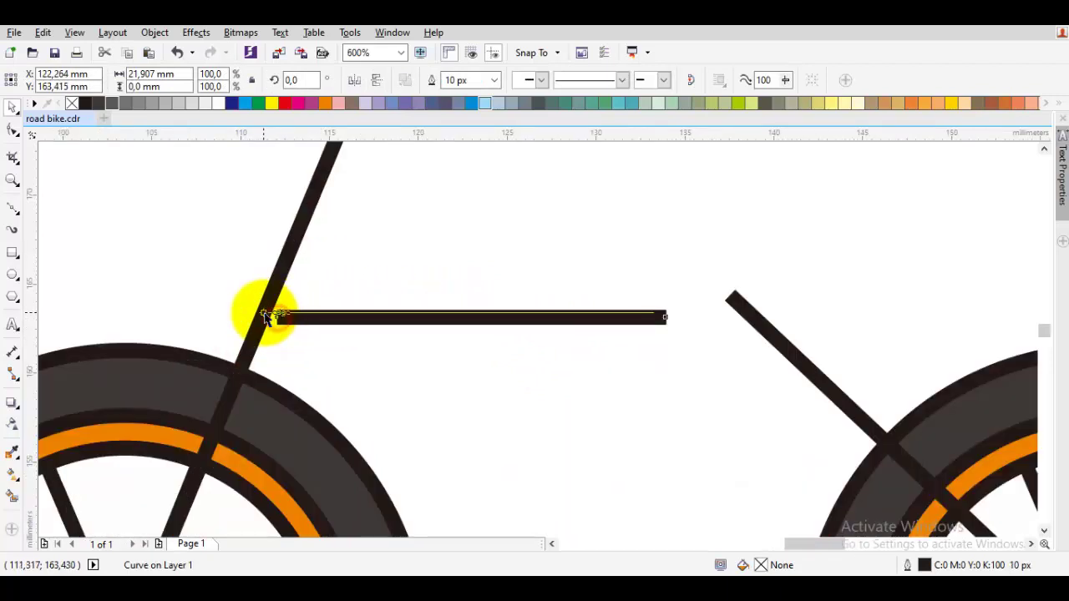
pyautogui.moveTo(659, 312); pyautogui.dragTo(755, 315)
pyautogui.click(844, 258)
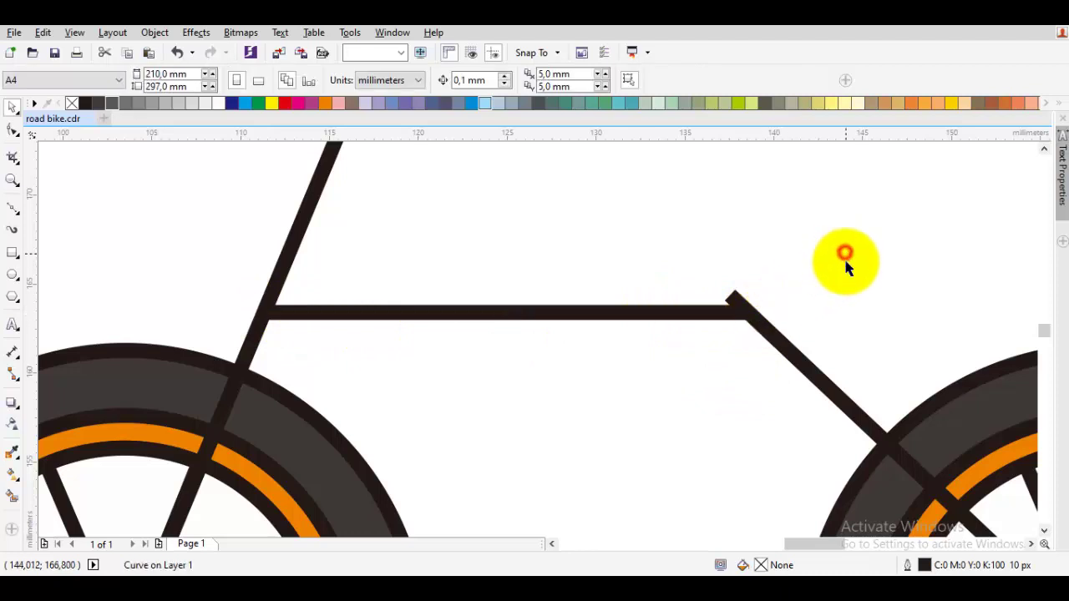
pyautogui.scroll(-4, 787, 289)
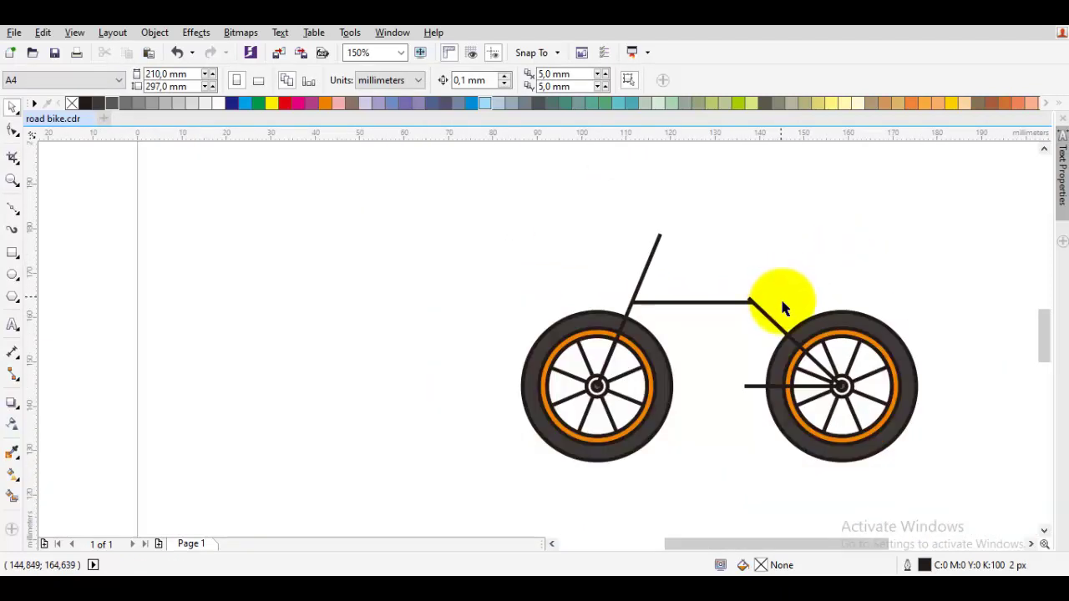
pyautogui.press('F5')
pyautogui.scroll(2, 783, 305)
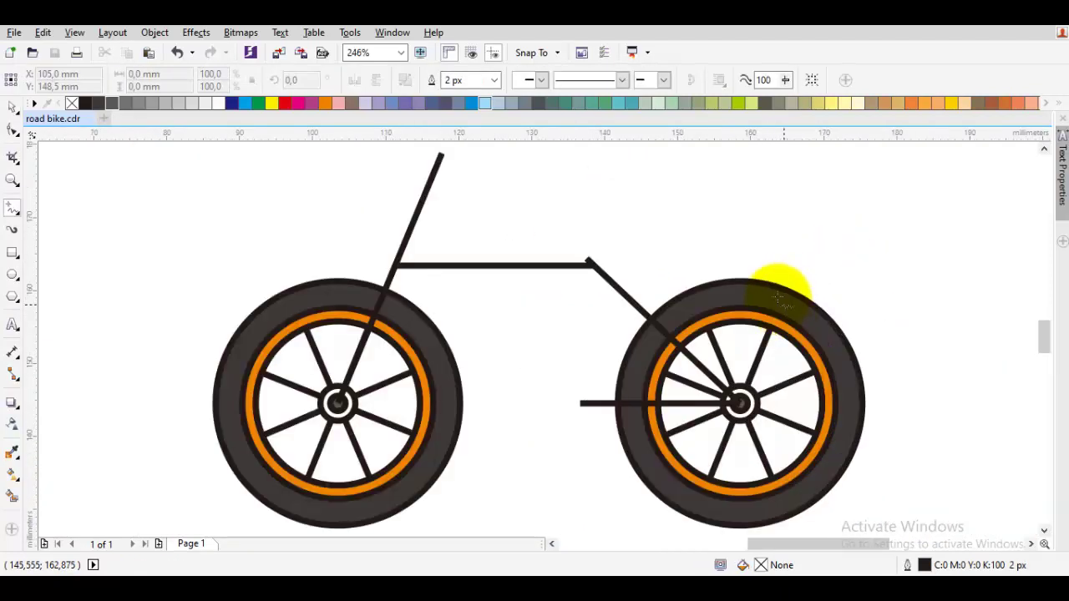
pyautogui.press('space')
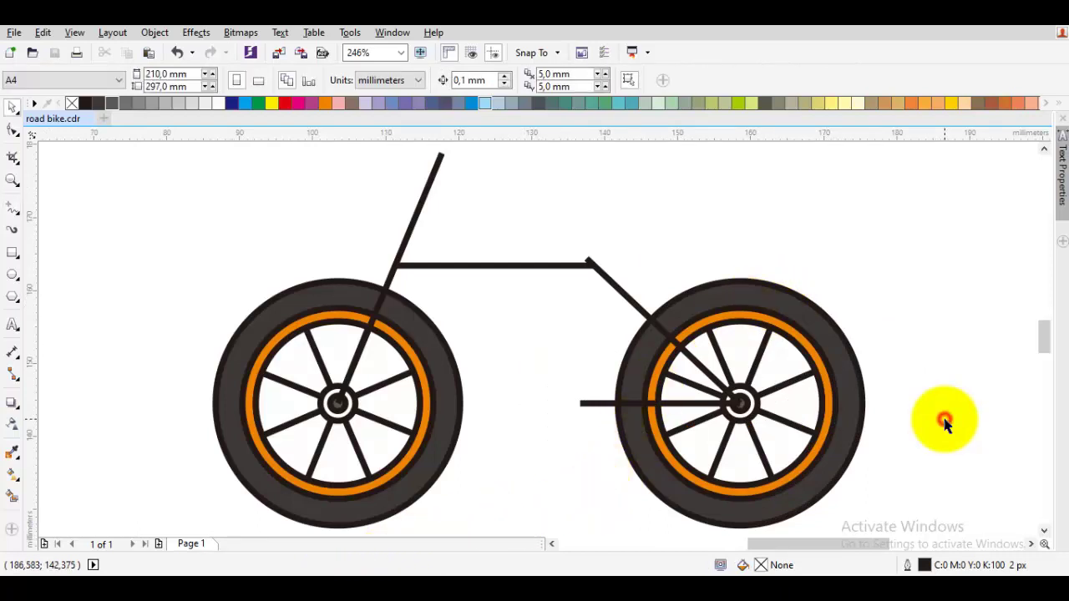
# Delete all the frame lines, leaving only the two wheels on the page.
pyautogui.scroll(-3, 907, 370)
pyautogui.moveTo(442, 190); pyautogui.dragTo(600, 329)
pyautogui.press('Delete')
pyautogui.click(568, 265)
pyautogui.press('Delete')
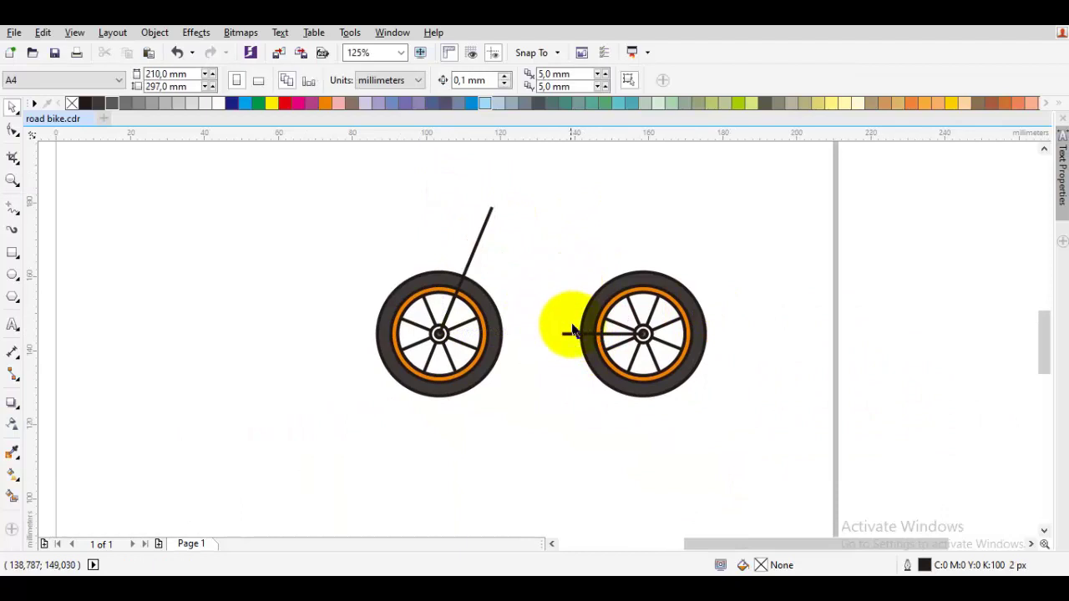
pyautogui.click(571, 332)
pyautogui.press('Delete')
pyautogui.click(482, 241)
pyautogui.press('Delete')
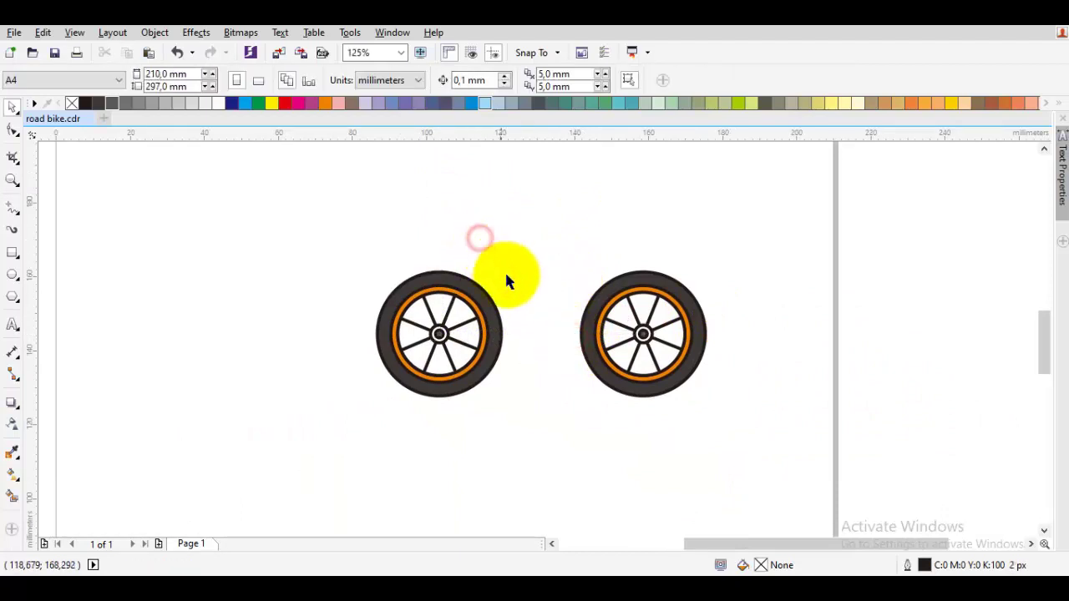
# Try to enlarge both wheels together to an overall width of about 126 mm.
pyautogui.scroll(-2, 507, 281)
pyautogui.moveTo(425, 256); pyautogui.dragTo(656, 367)
pyautogui.scroll(2, 618, 309)
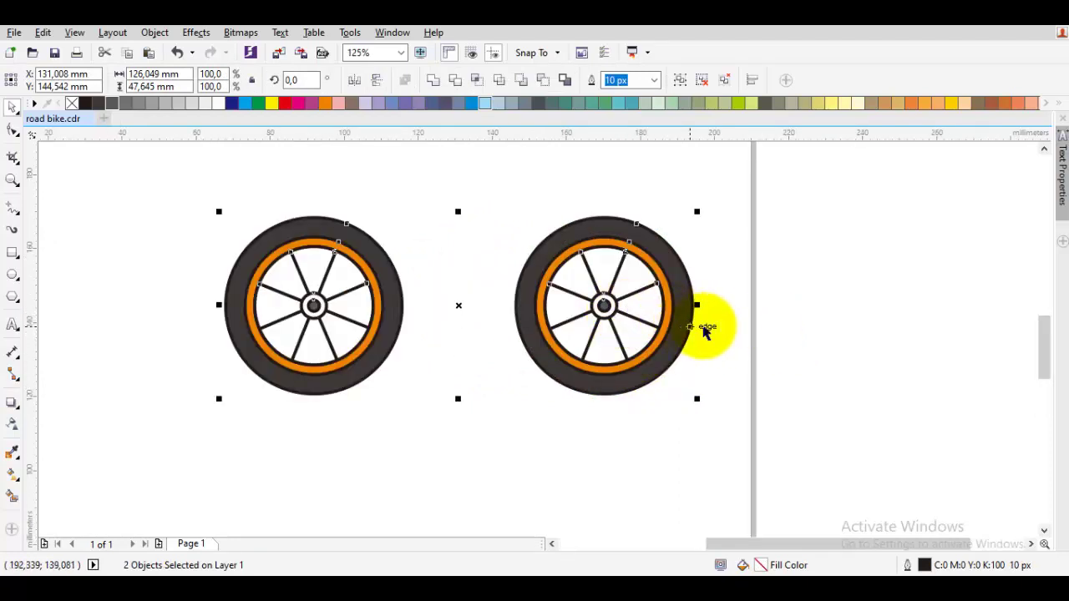
pyautogui.click(705, 331)
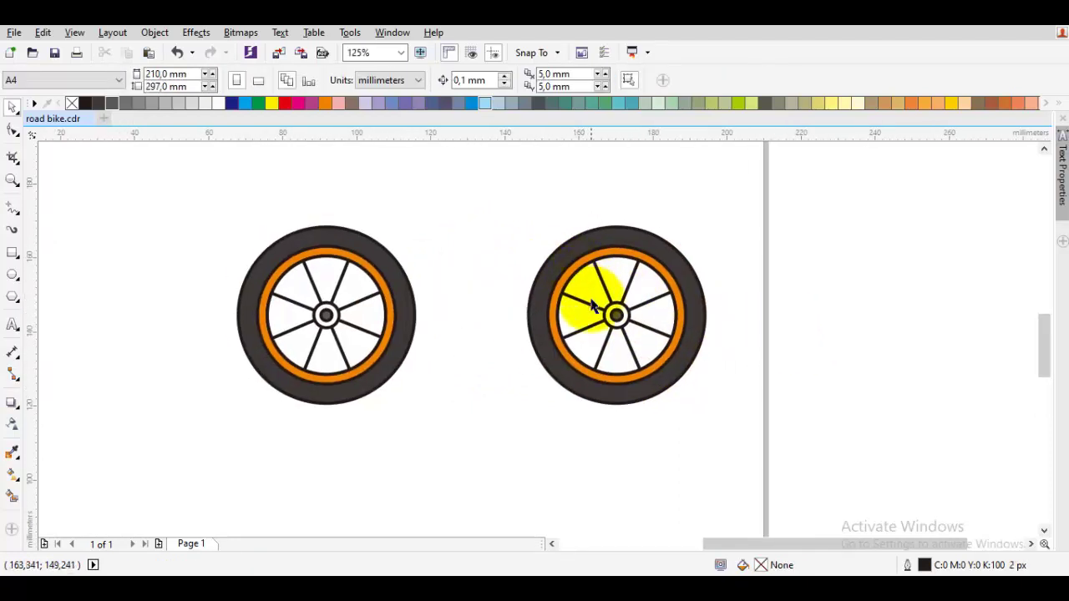
pyautogui.hotkey('ctrl', 'z')
# Move the left wheel about 11 mm straight left to widen the gap between the two wheels, and deselect it.
pyautogui.click(706, 311)
pyautogui.scroll(1, 480, 278)
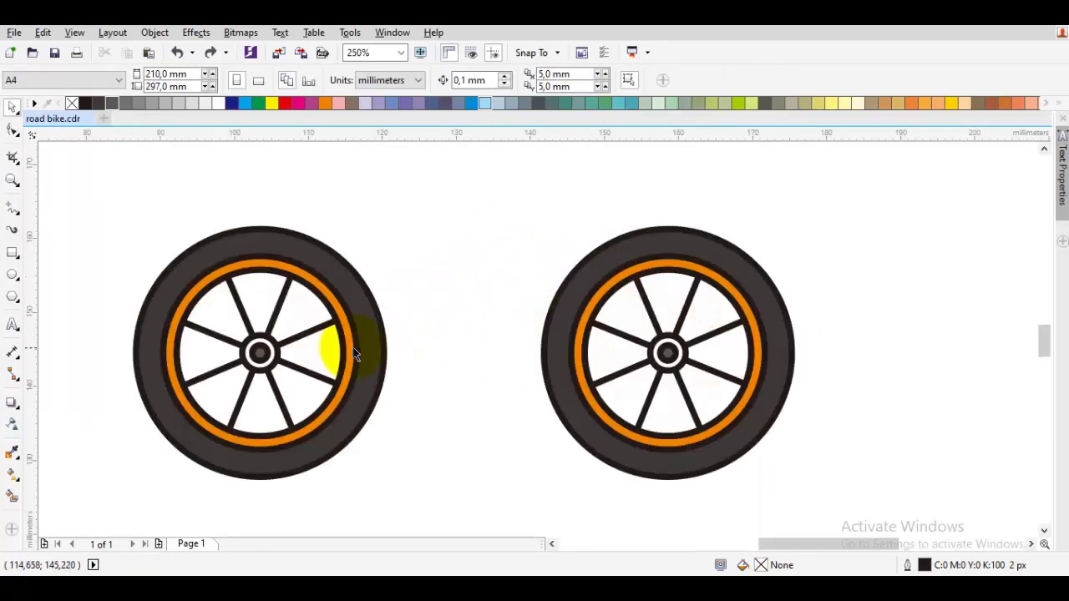
pyautogui.moveTo(354, 347); pyautogui.dragTo(302, 340)
pyautogui.click(401, 314)
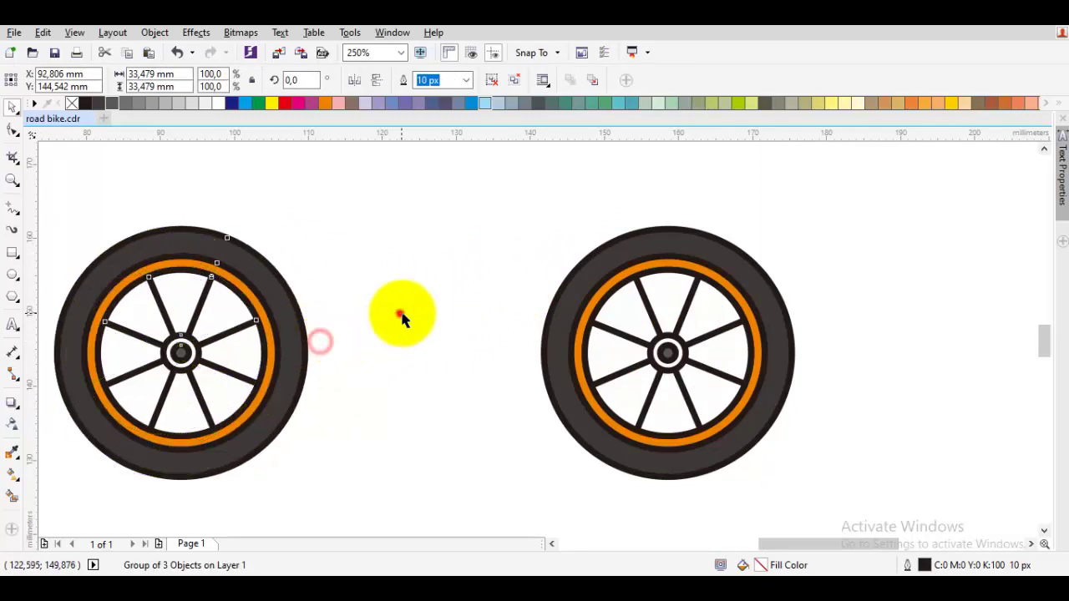
pyautogui.click(400, 316)
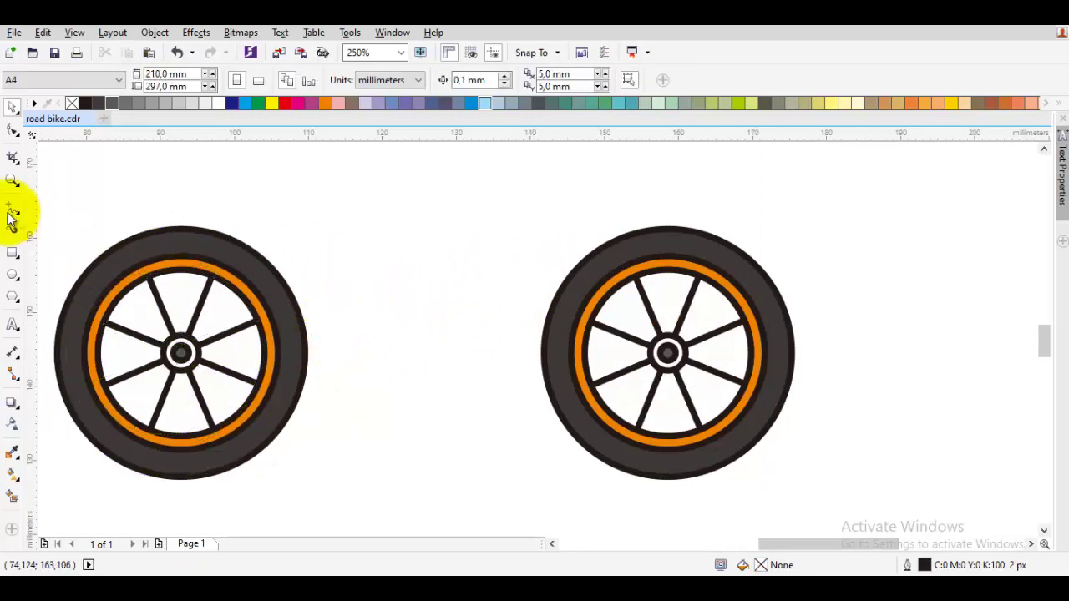
# Draw a line from the right wheel's hub along its upper-left spoke and extend it beyond the tyre to about 12 × 28 mm.
pyautogui.click(663, 351)
pyautogui.scroll(2, 662, 352)
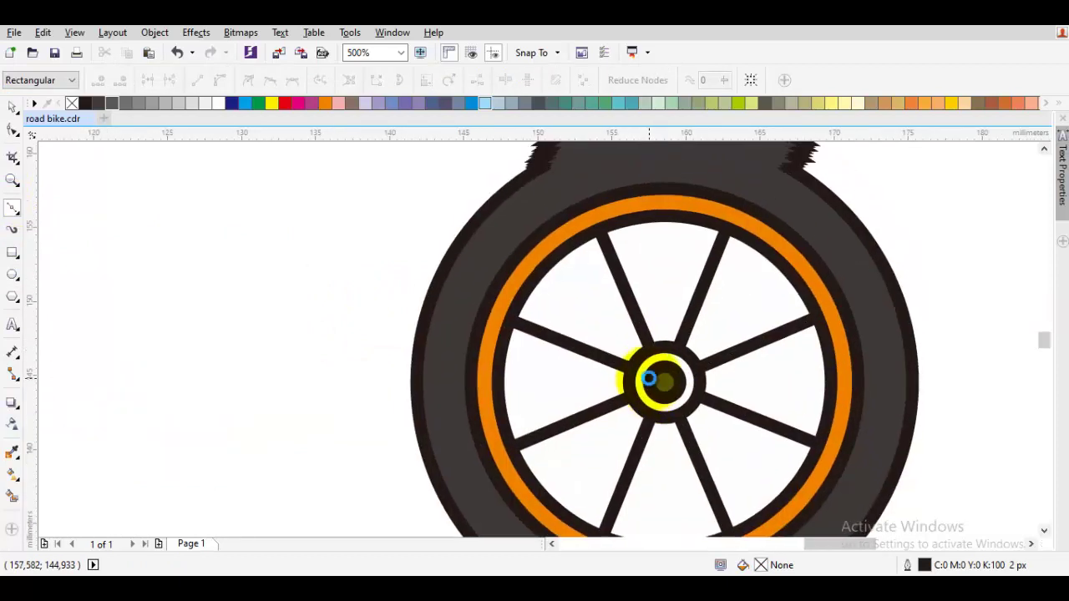
pyautogui.scroll(-1, 659, 379)
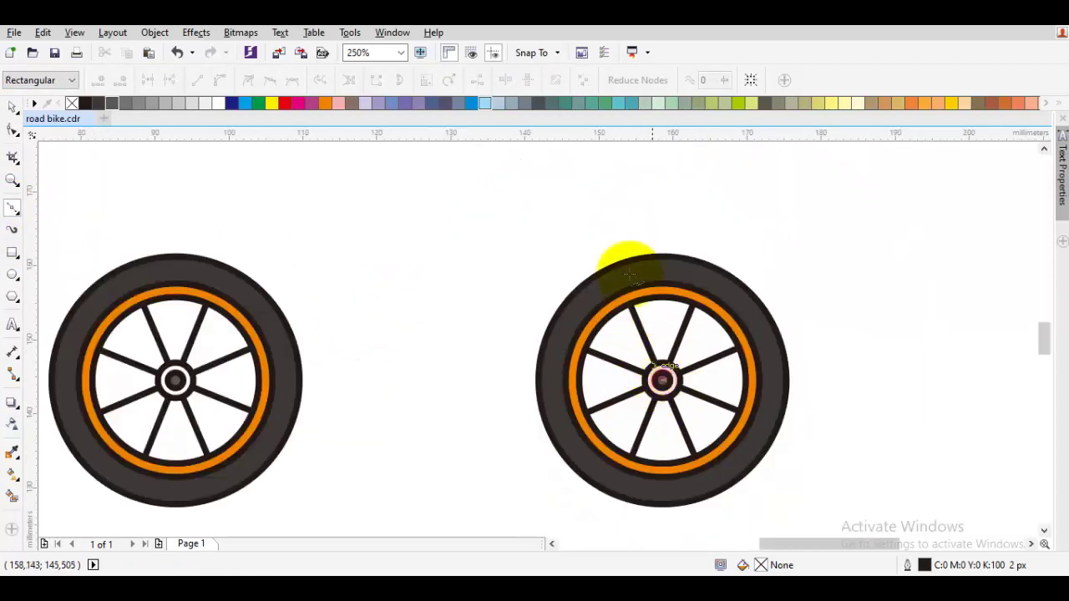
pyautogui.scroll(2, 624, 262)
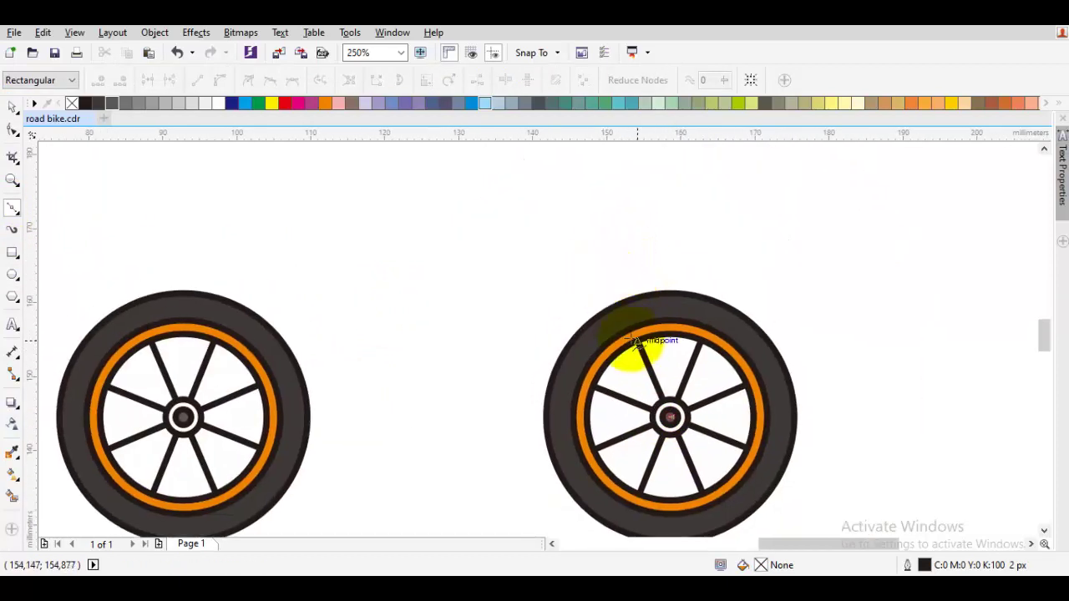
pyautogui.click(637, 342)
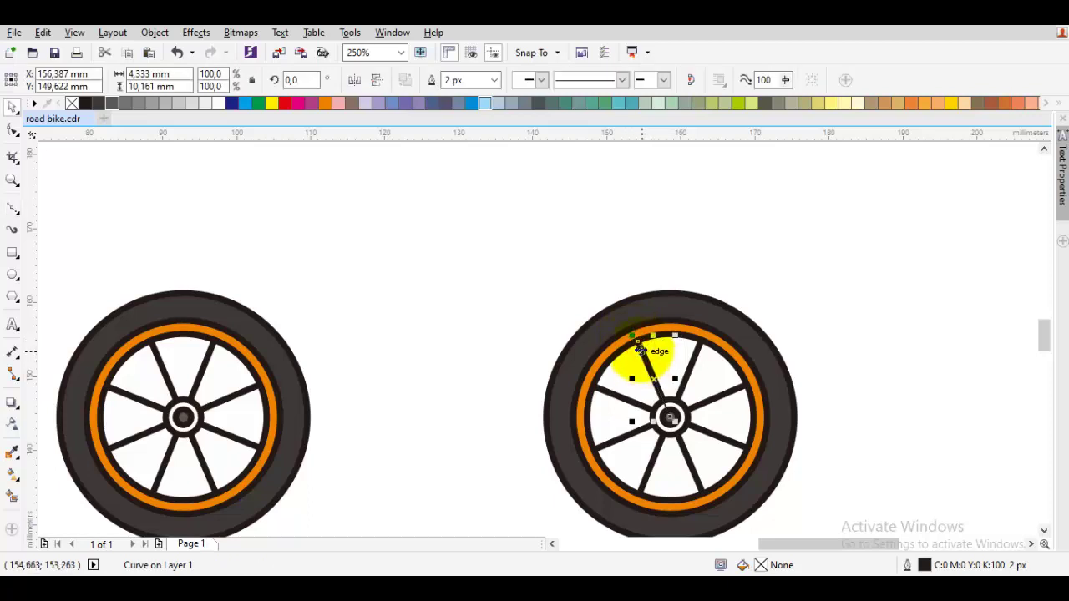
pyautogui.moveTo(632, 335); pyautogui.dragTo(527, 136)
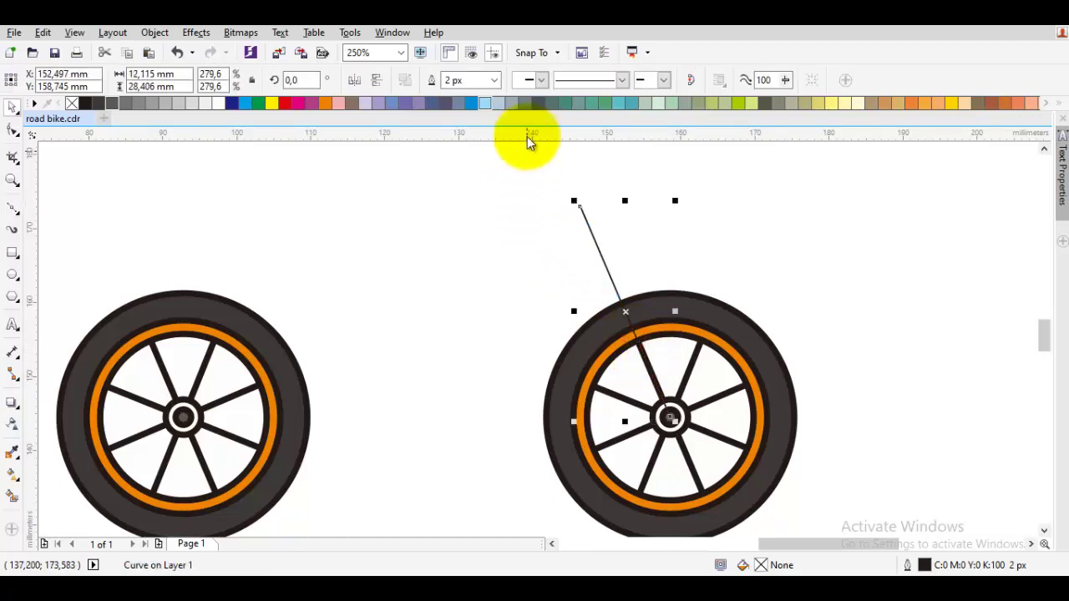
# Set the right hub line's outline width to 10 px and lengthen it proportionally to about 13.6 × 31.8 mm.
pyautogui.click(495, 80)
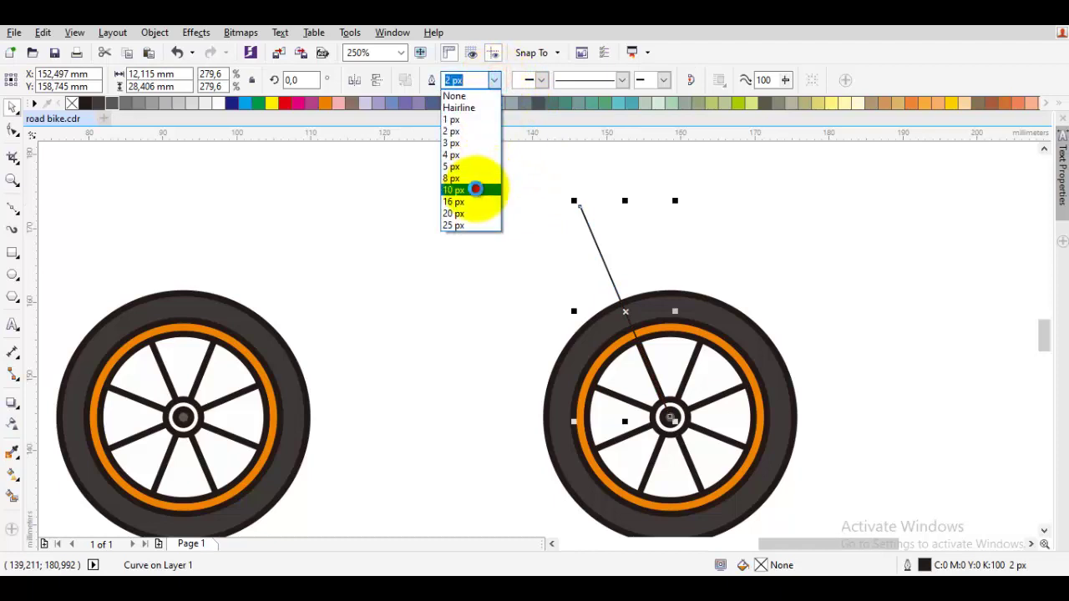
pyautogui.click(475, 190)
pyautogui.click(489, 198)
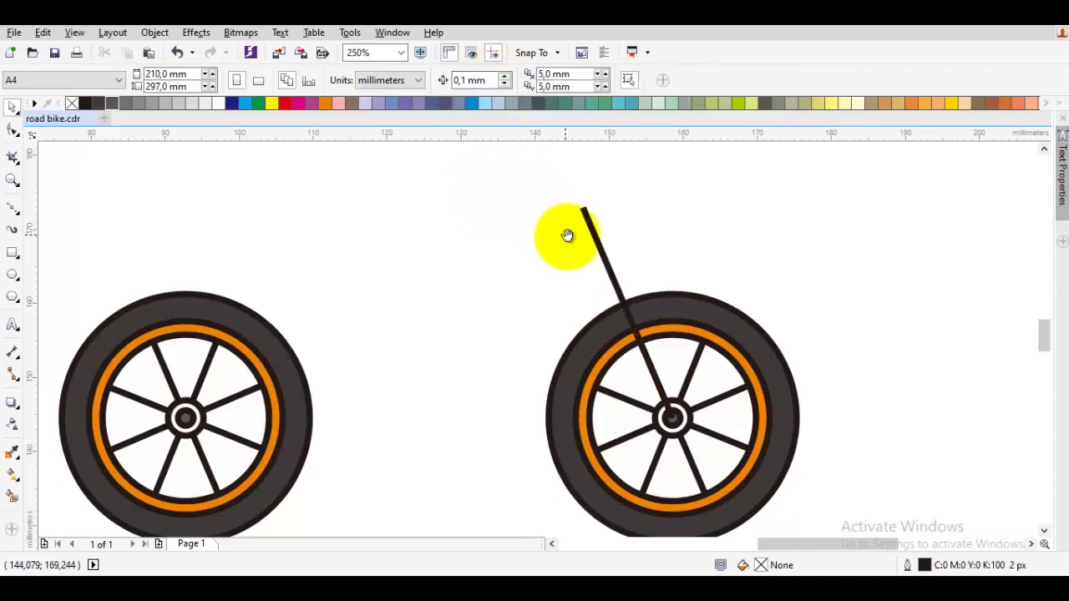
pyautogui.scroll(-2, 599, 218)
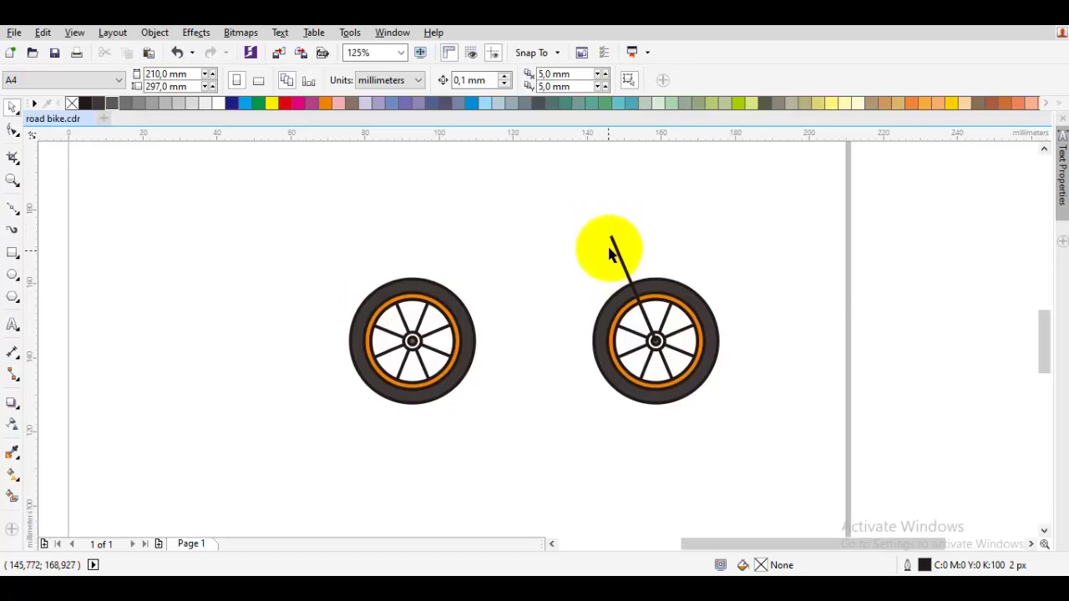
pyautogui.click(611, 241)
pyautogui.moveTo(601, 231); pyautogui.dragTo(599, 239)
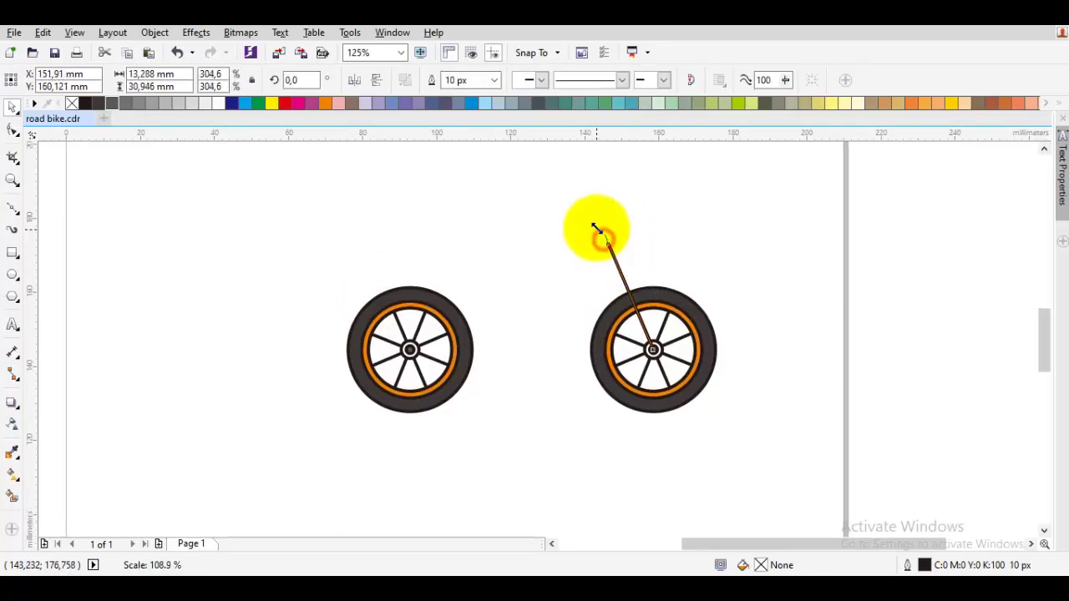
pyautogui.click(630, 236)
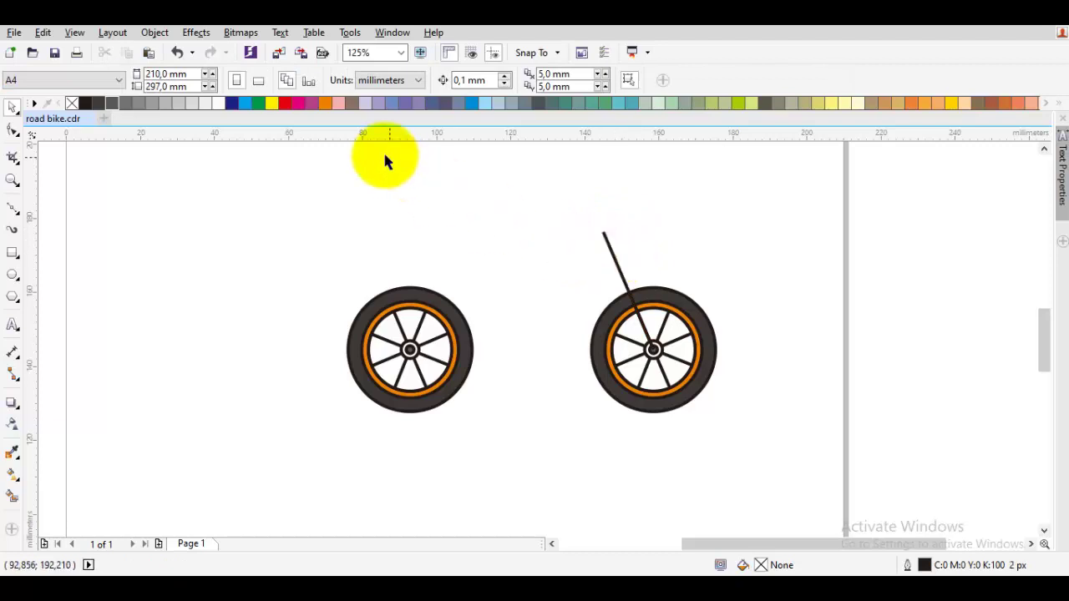
# Place a copy of the right wheel's sloping line a short distance to its left.
pyautogui.press('space')
pyautogui.press('space')
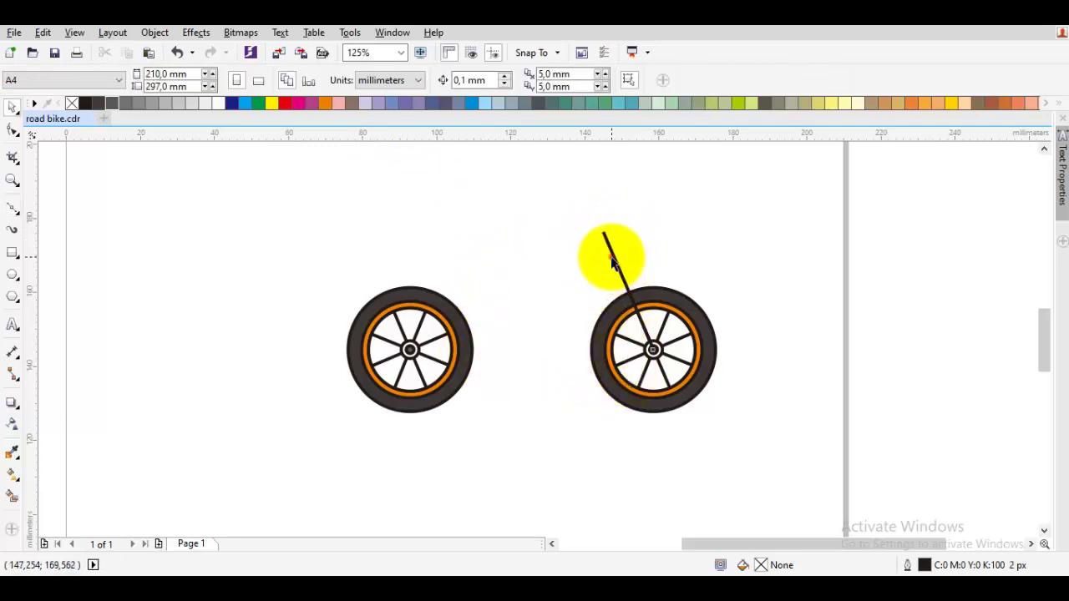
pyautogui.moveTo(612, 261); pyautogui.dragTo(591, 264)
pyautogui.scroll(2, 632, 361)
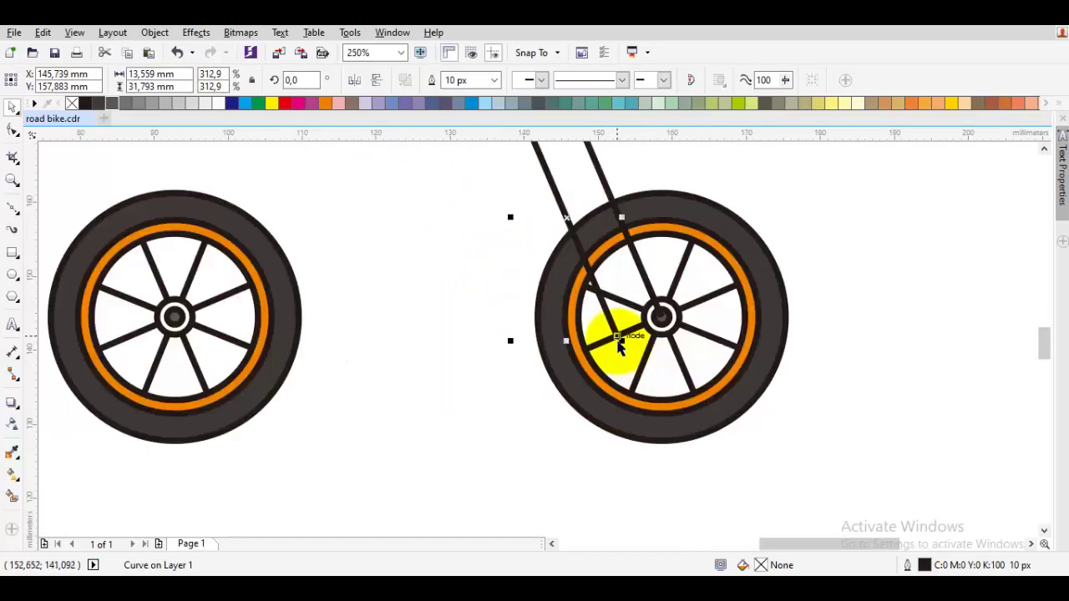
# Move the copied line's end nodes so it runs level for about 22 mm from the left hub towards the right wheel.
pyautogui.press('space')
pyautogui.moveTo(618, 337); pyautogui.dragTo(316, 329)
pyautogui.scroll(-2, 405, 293)
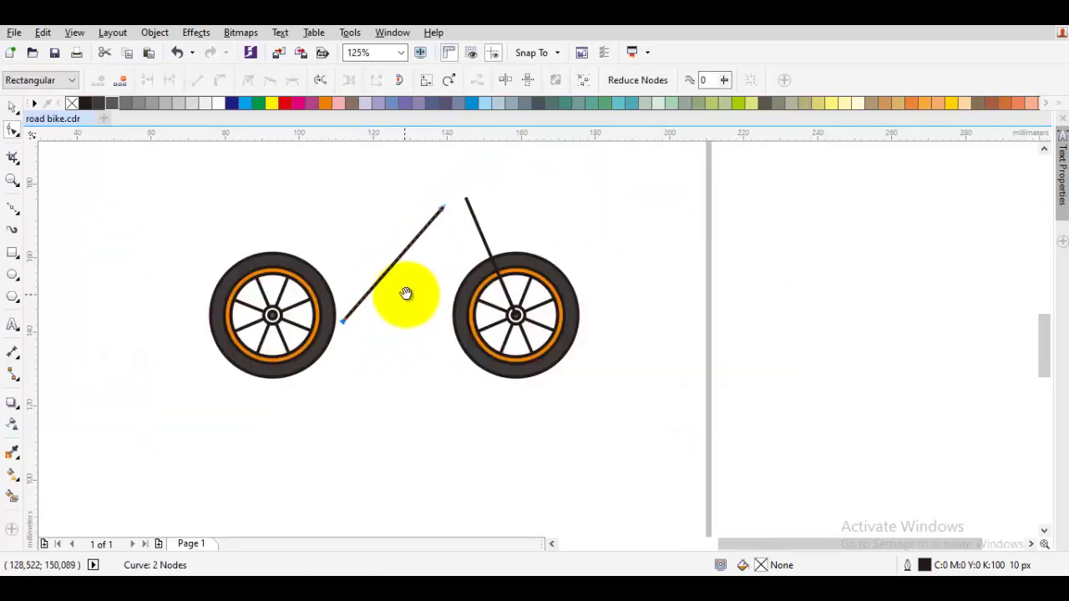
pyautogui.moveTo(432, 295); pyautogui.dragTo(450, 303)
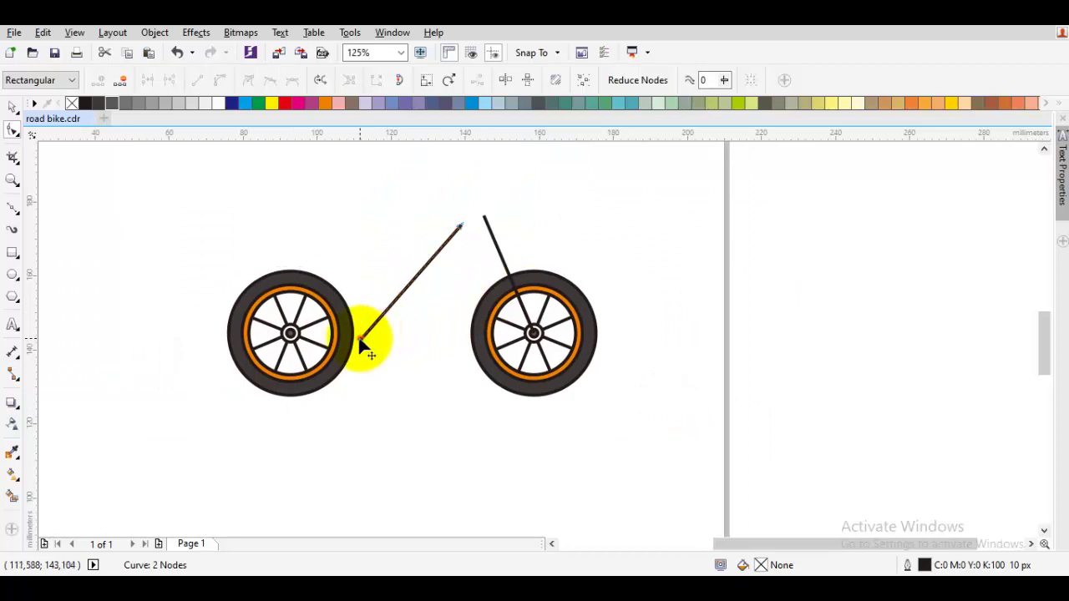
pyautogui.moveTo(361, 344); pyautogui.dragTo(290, 334)
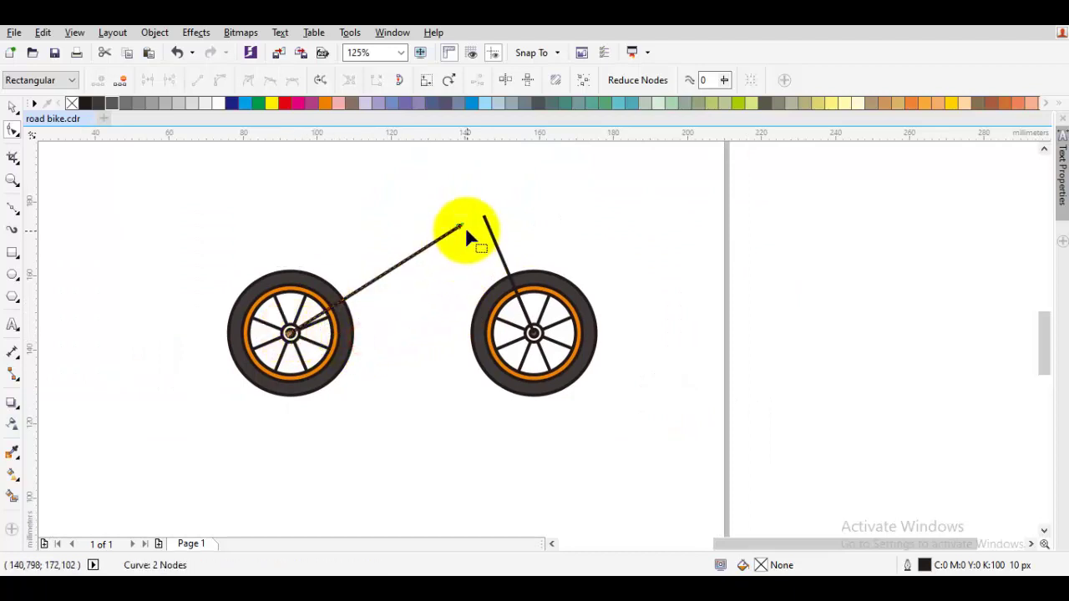
pyautogui.moveTo(465, 232); pyautogui.dragTo(380, 331)
pyautogui.press('space')
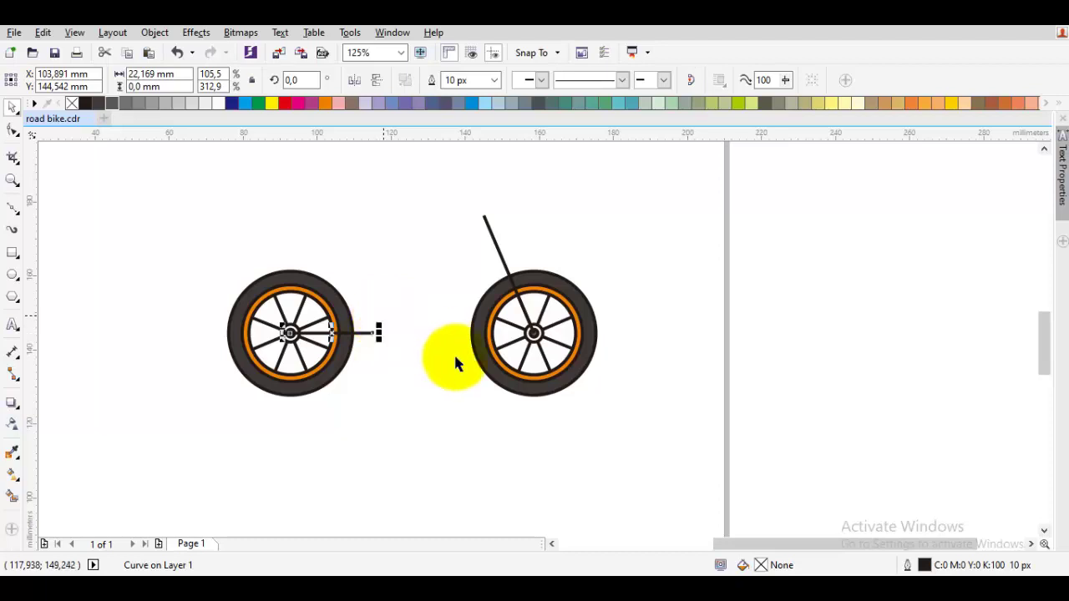
# Create a skewed copy of the left hub's horizontal line that rises about 18.6 mm towards the right wheel.
pyautogui.moveTo(458, 358); pyautogui.dragTo(491, 388)
pyautogui.moveTo(401, 354); pyautogui.dragTo(486, 352)
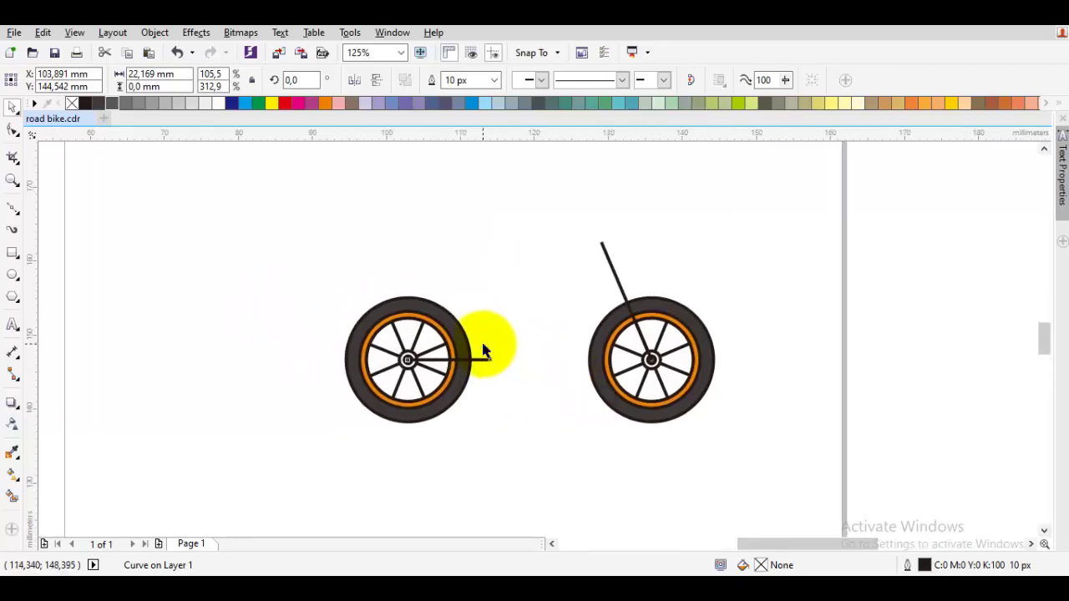
pyautogui.scroll(1, 471, 338)
pyautogui.click(516, 396)
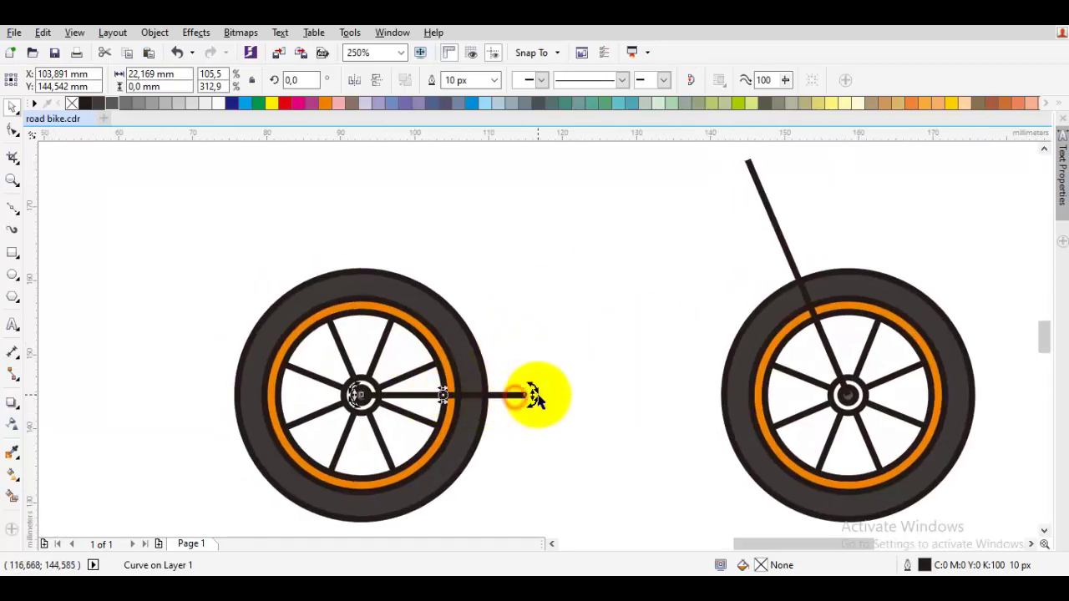
pyautogui.click(532, 395)
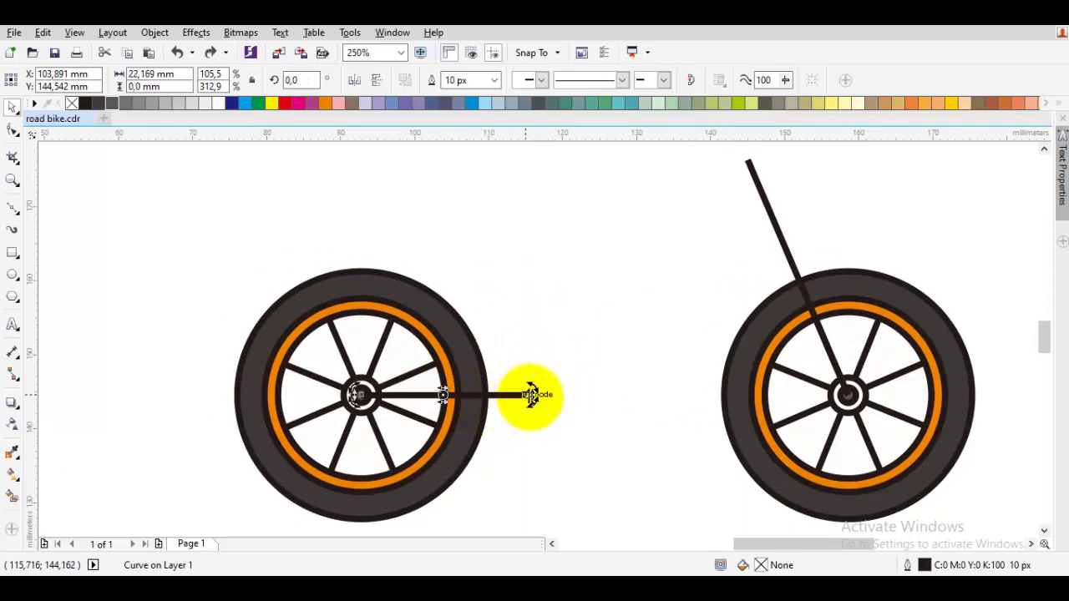
pyautogui.moveTo(532, 395); pyautogui.dragTo(484, 255)
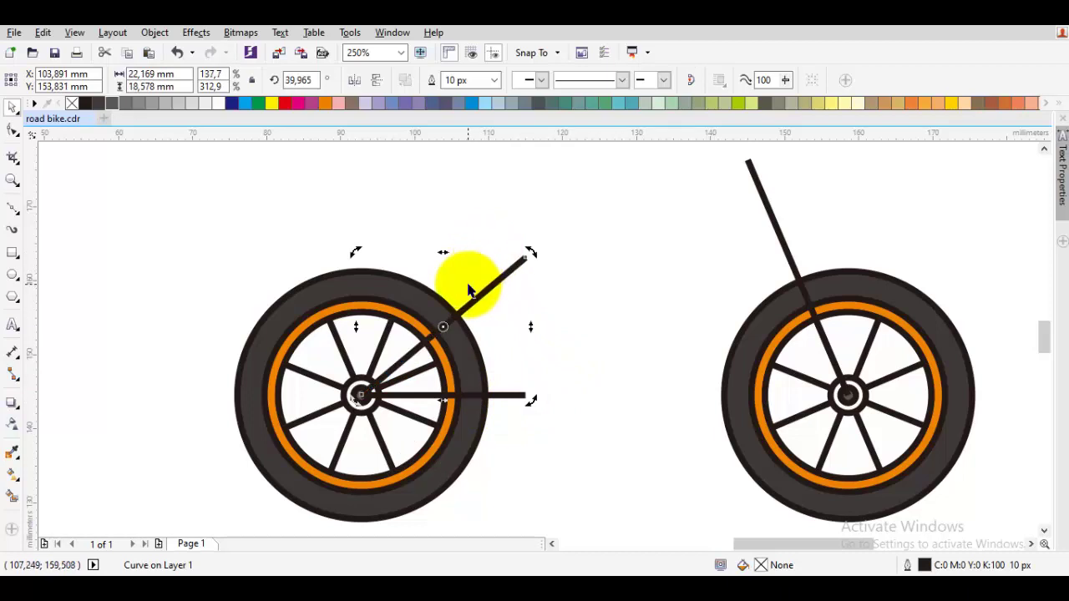
# Skew the left hub's rising line further upward until it rises about 25 mm.
pyautogui.moveTo(484, 287); pyautogui.dragTo(542, 319)
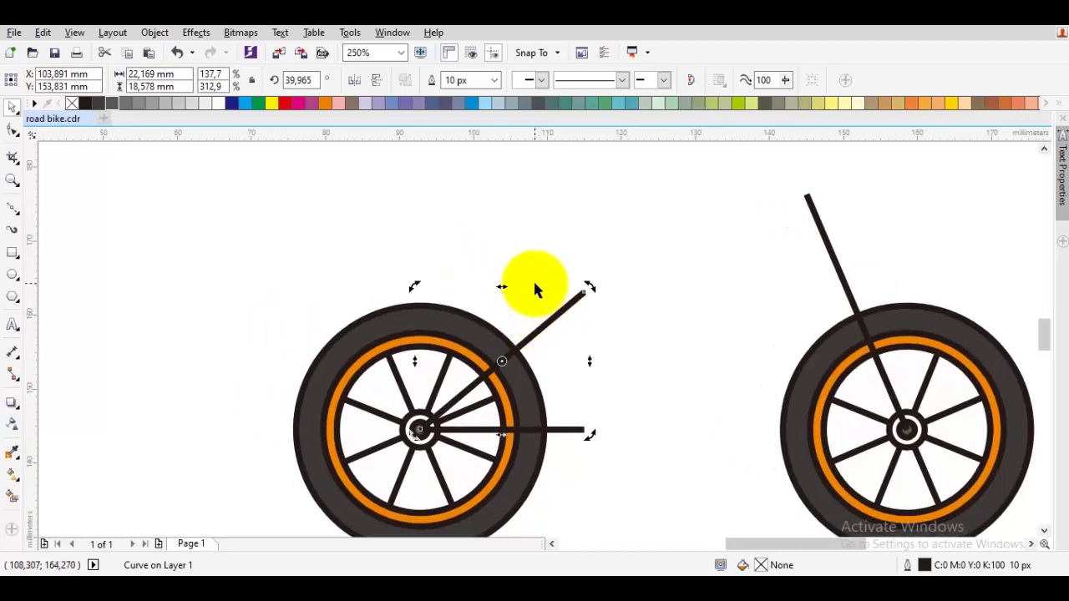
pyautogui.moveTo(591, 294); pyautogui.dragTo(603, 299)
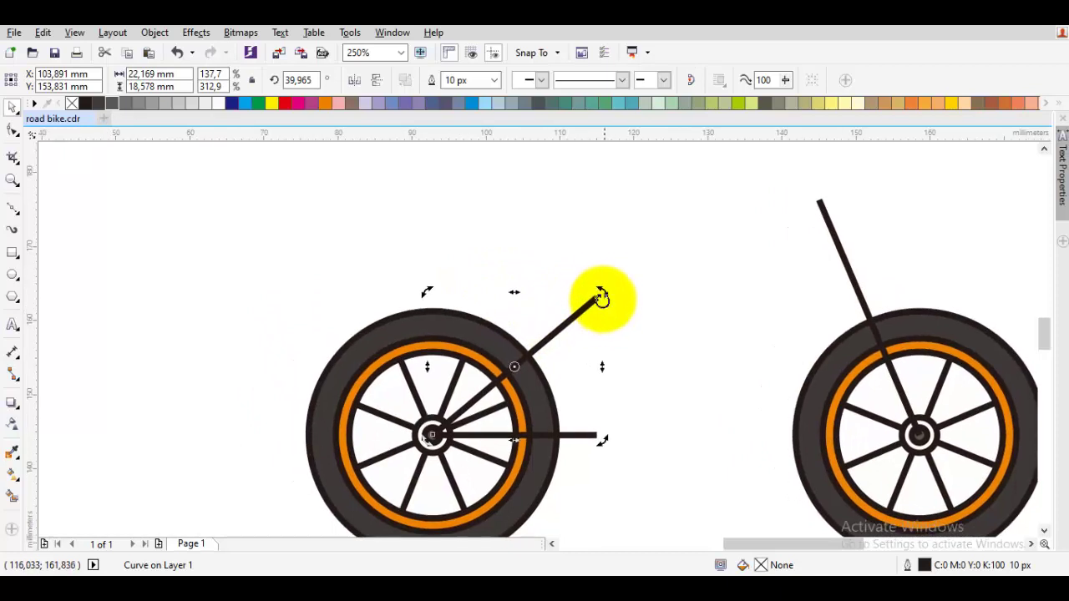
pyautogui.moveTo(601, 365); pyautogui.dragTo(584, 318)
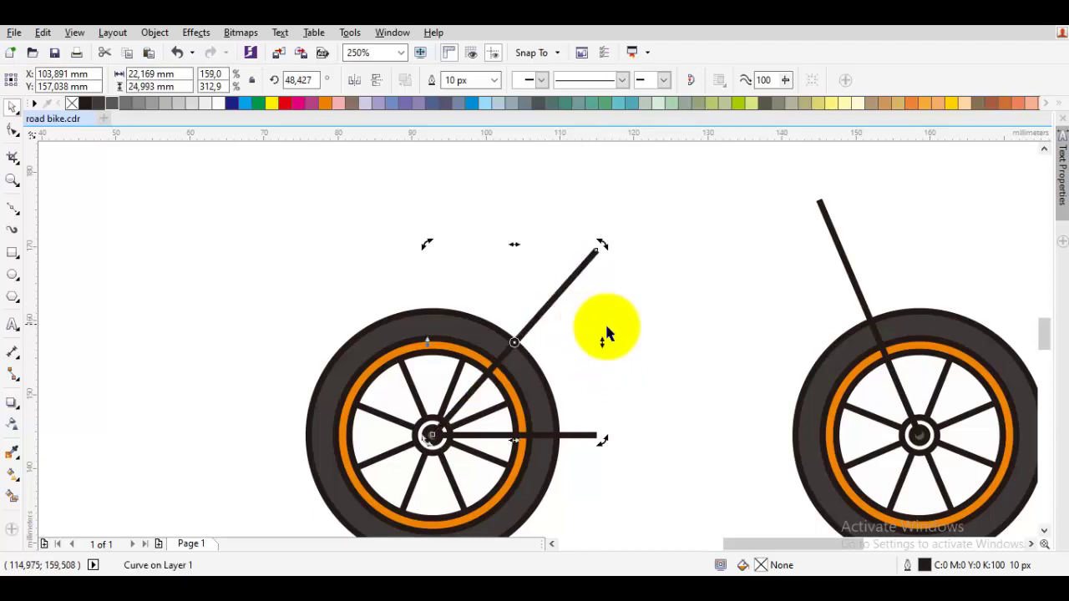
pyautogui.click(642, 330)
# Place a parallel copy of the left hub's rising line between the wheels, near the horizontal line's free end.
pyautogui.moveTo(582, 256); pyautogui.dragTo(522, 225)
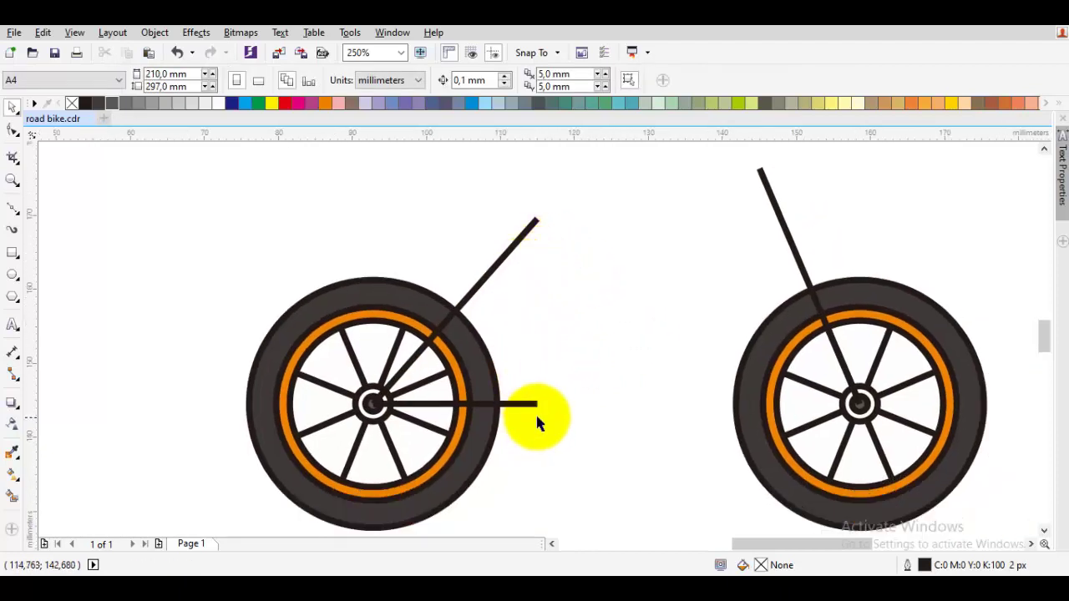
pyautogui.hscroll(1, 575, 395)
pyautogui.click(510, 406)
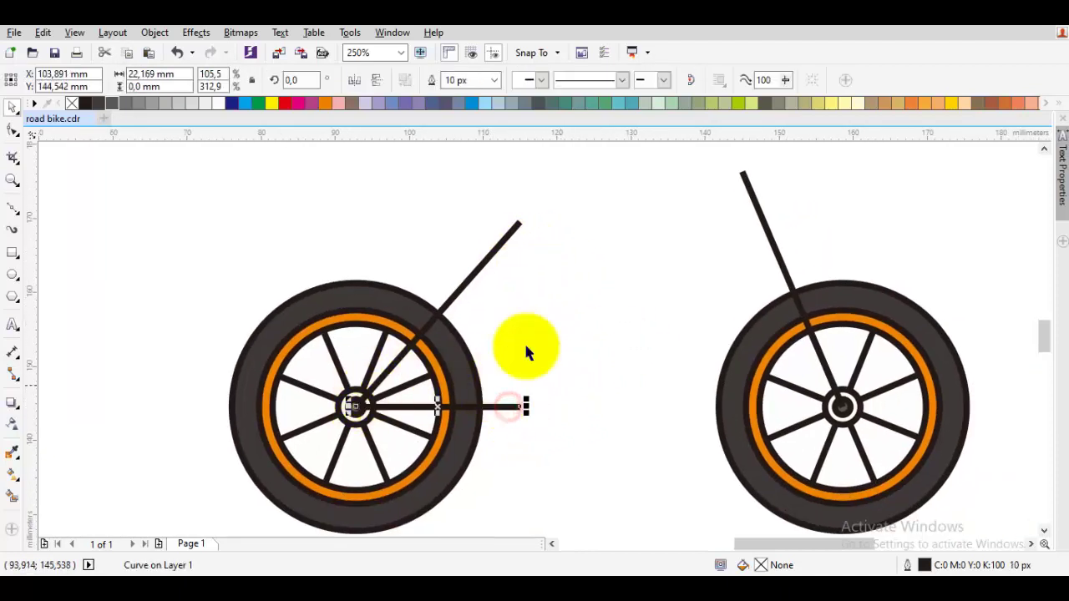
pyautogui.click(627, 309)
pyautogui.moveTo(465, 294); pyautogui.dragTo(596, 317)
# Lengthen the left hub's horizontal line to about 24.3 mm and align the copied sloping line's lower end with its tip.
pyautogui.click(520, 407)
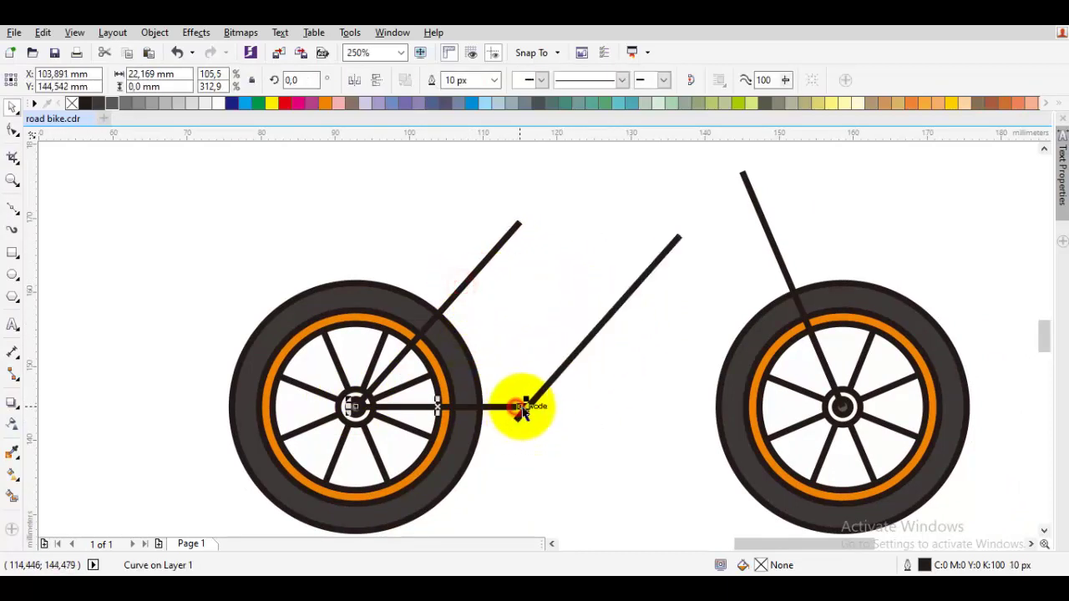
pyautogui.moveTo(527, 407); pyautogui.dragTo(539, 406)
pyautogui.click(544, 377)
pyautogui.click(519, 419)
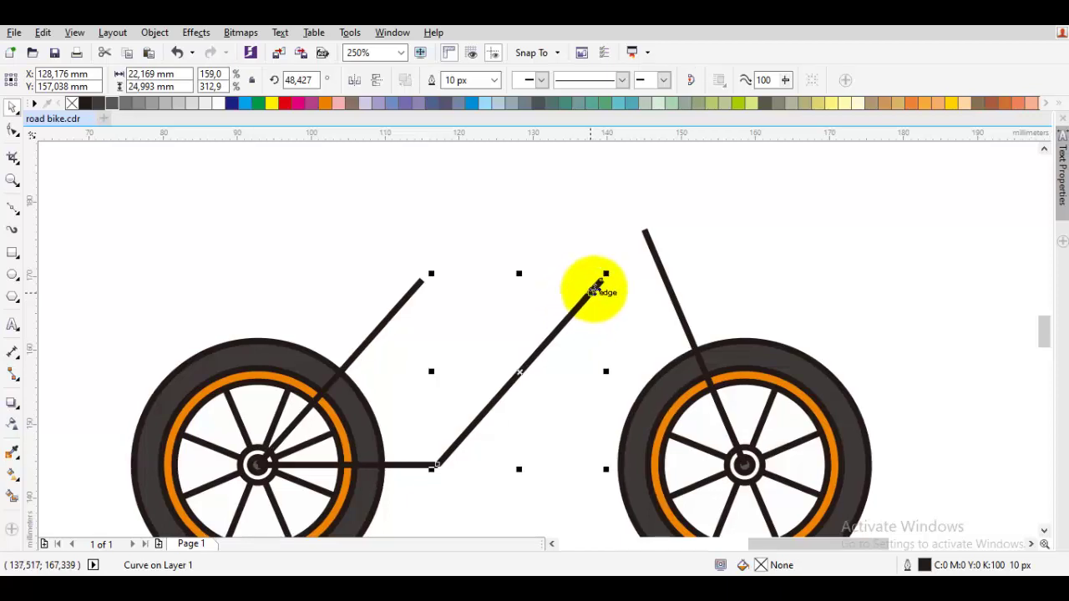
pyautogui.click(611, 285)
pyautogui.scroll(-2, 612, 285)
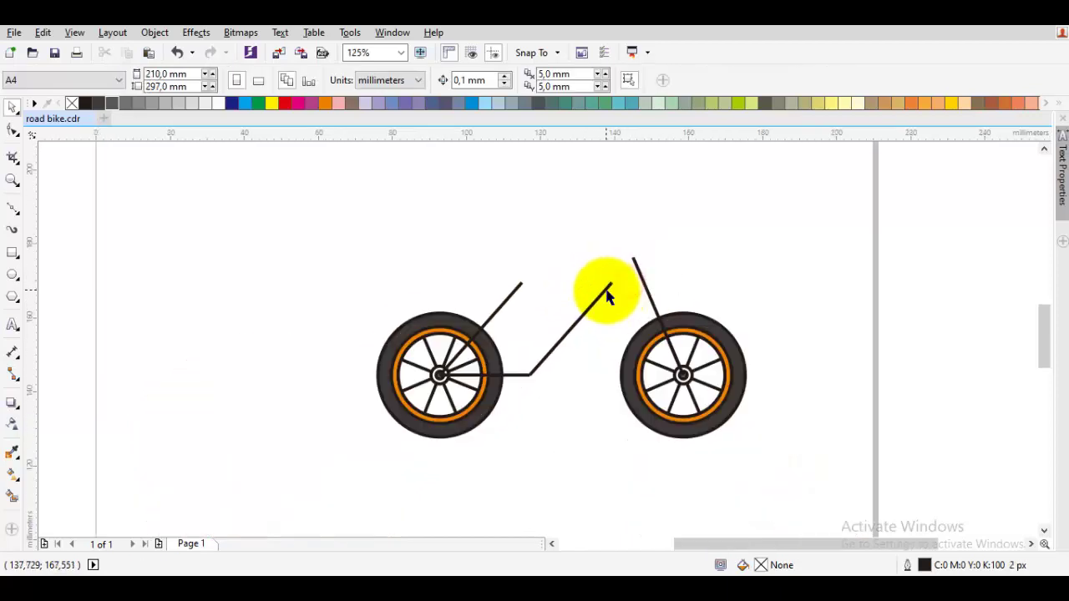
pyautogui.scroll(2, 614, 298)
# Skew both sloping lines together towards the right wheel until each spans about 31.1 mm and the front one meets the fork.
pyautogui.click(597, 299)
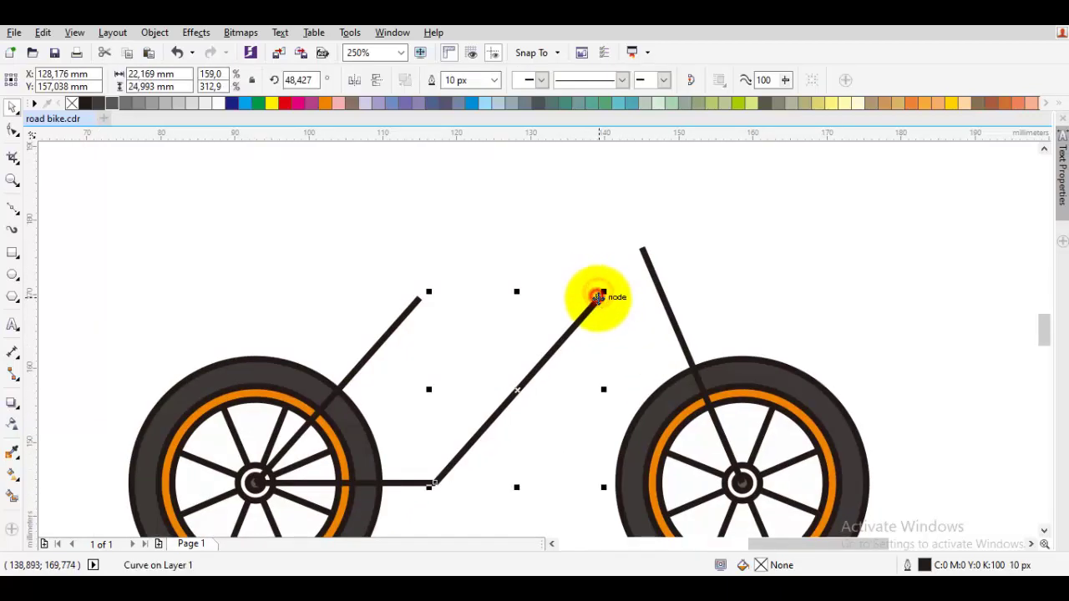
pyautogui.scroll(-1, 491, 298)
pyautogui.scroll(1, 475, 302)
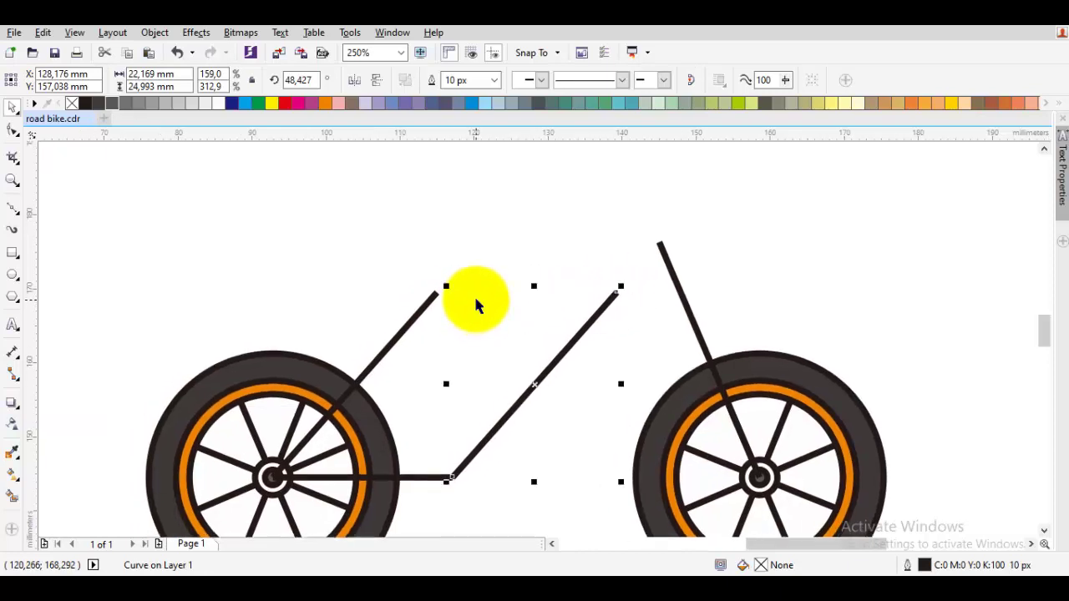
pyautogui.keyDown('shift'); pyautogui.click(431, 299); pyautogui.keyUp('shift')
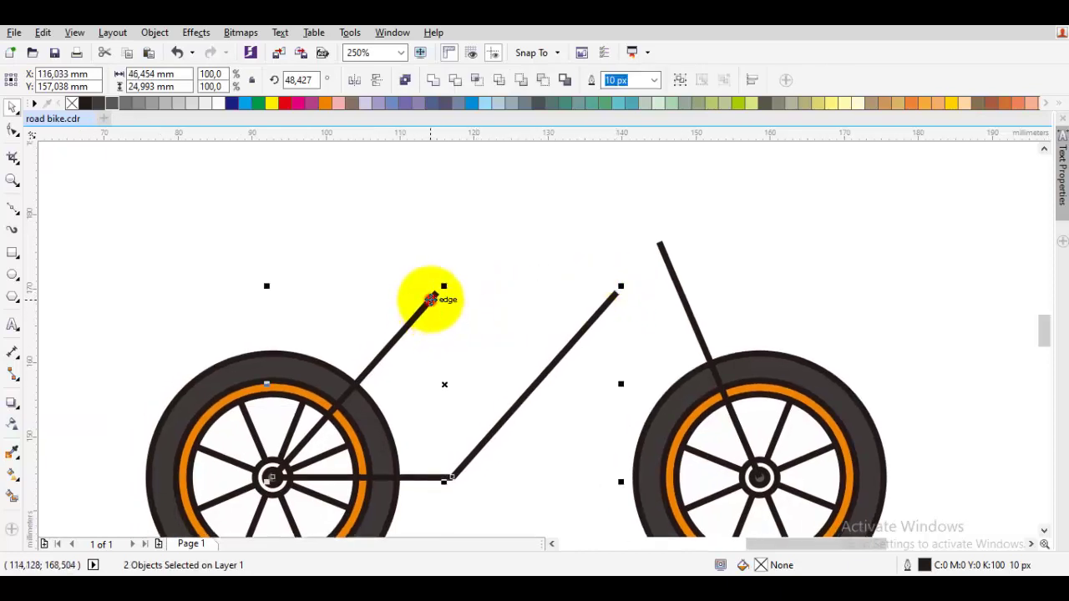
pyautogui.moveTo(448, 287); pyautogui.dragTo(489, 297)
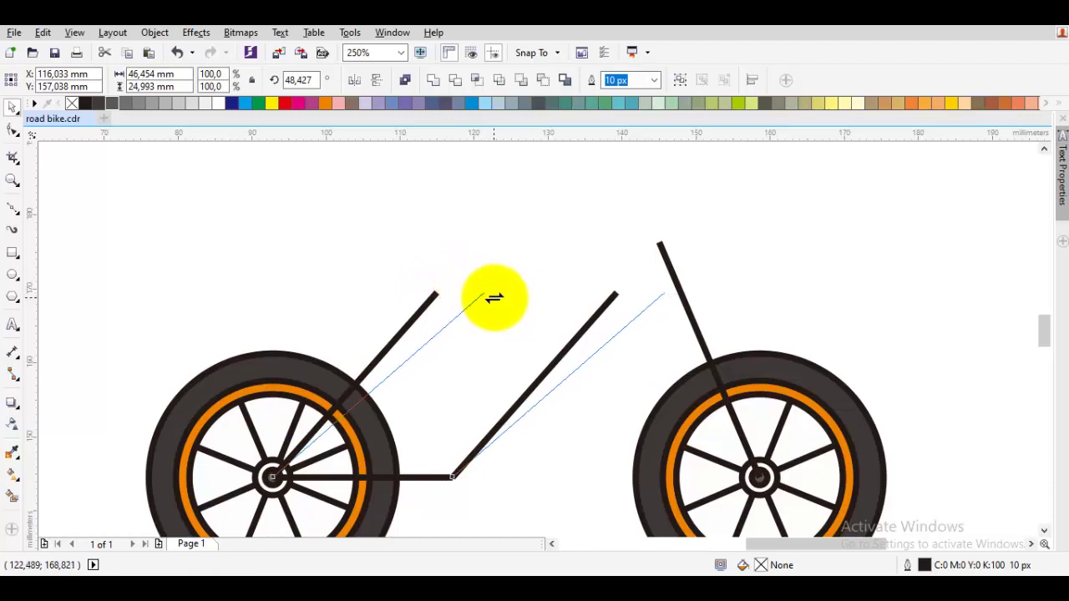
pyautogui.moveTo(496, 299); pyautogui.dragTo(510, 295)
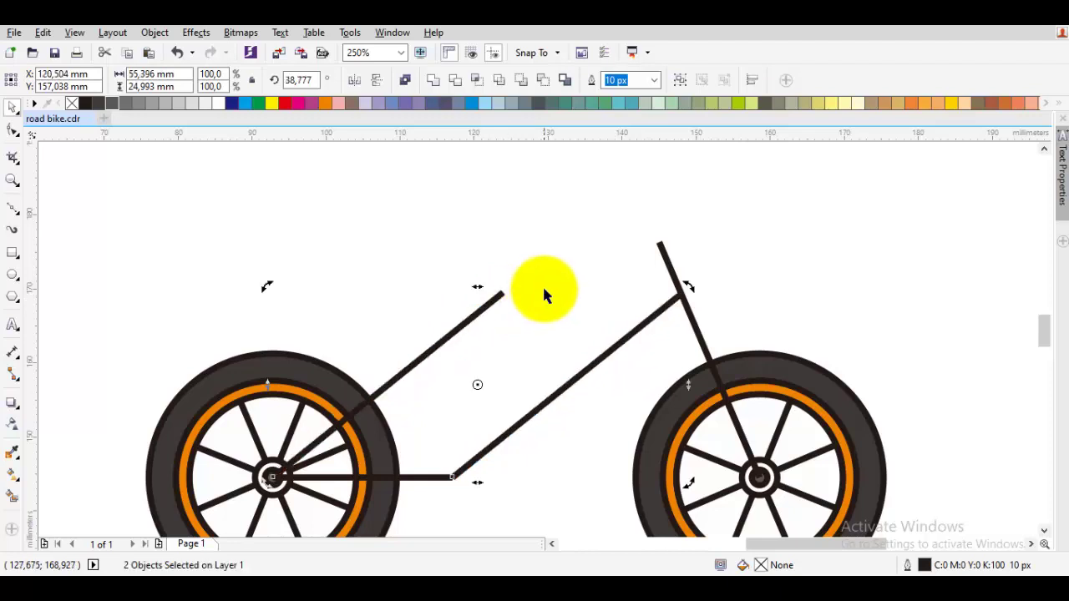
pyautogui.click(544, 291)
pyautogui.scroll(-2, 534, 299)
pyautogui.scroll(2, 521, 315)
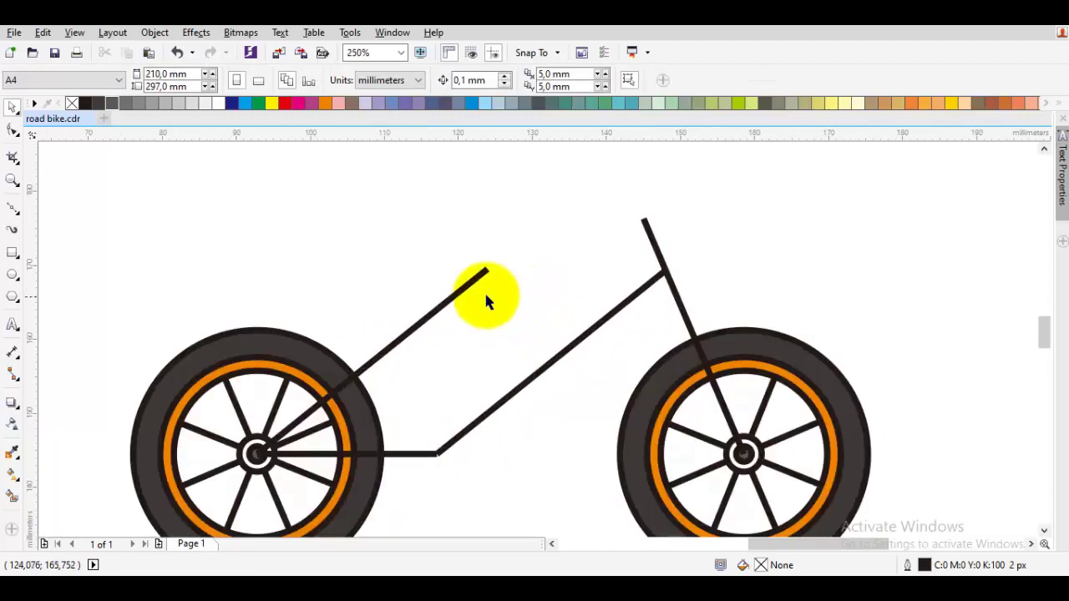
pyautogui.click(472, 283)
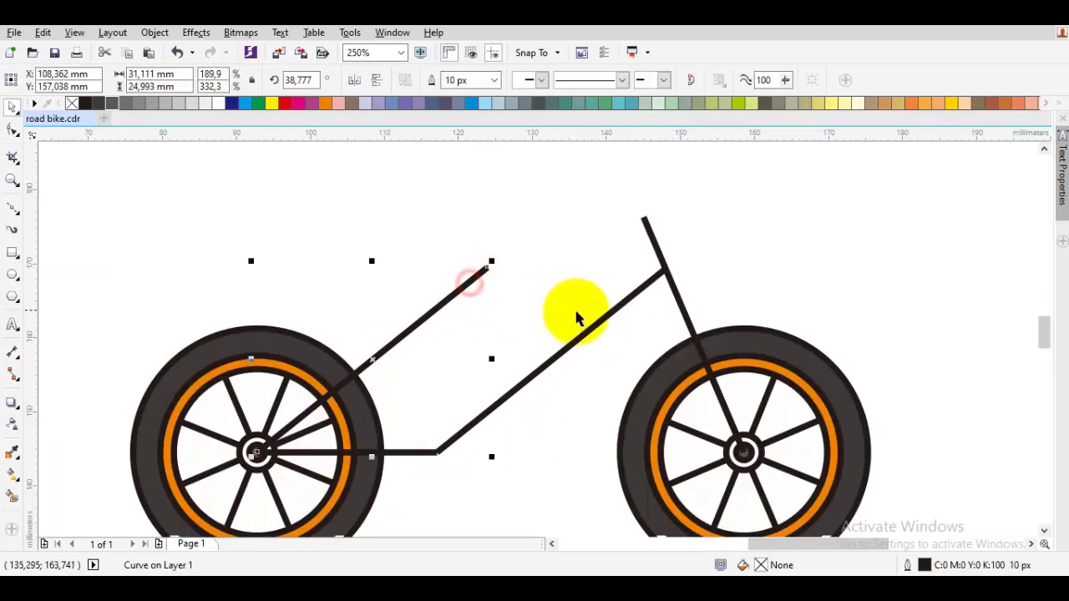
pyautogui.keyDown('shift'); pyautogui.click(595, 328); pyautogui.keyUp('shift')
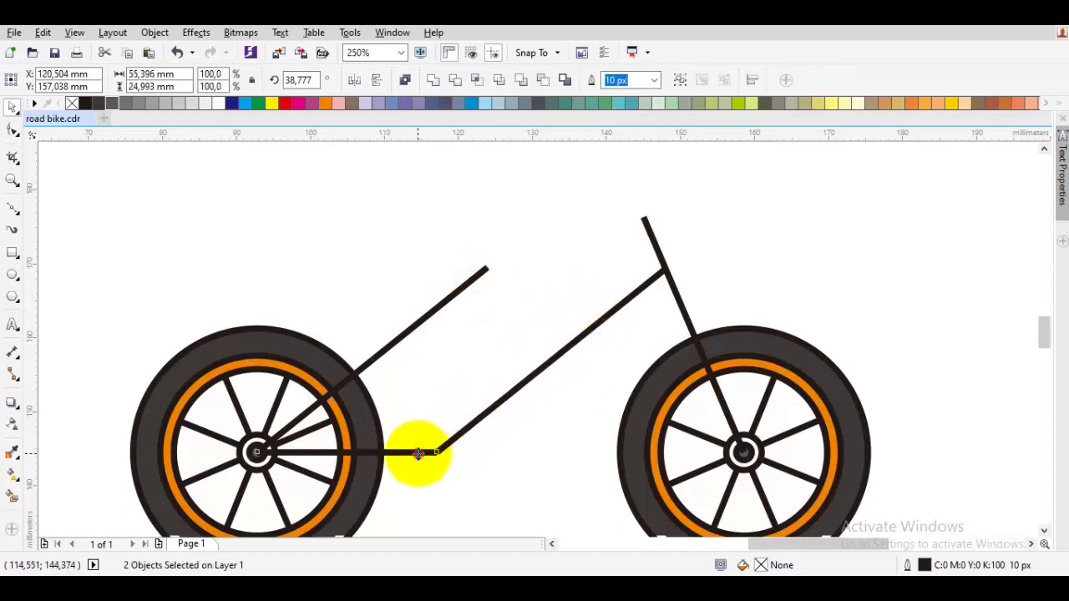
pyautogui.keyDown('shift'); pyautogui.click(680, 311); pyautogui.keyUp('shift')
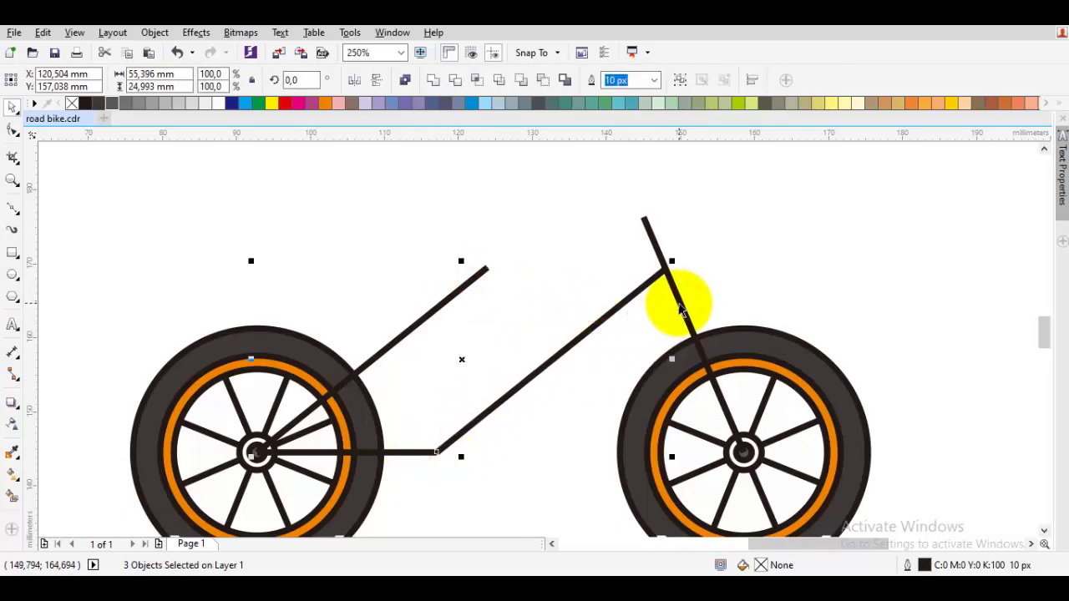
pyautogui.click(596, 318)
pyautogui.click(596, 358)
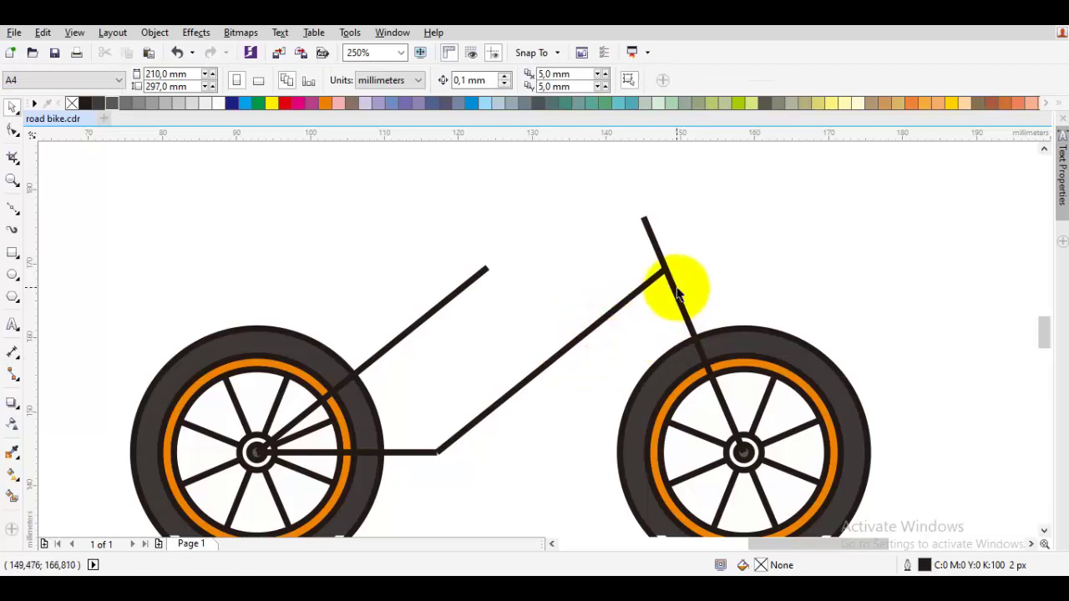
pyautogui.moveTo(587, 314)
pyautogui.mouseDown()
pyautogui.moveTo(561, 320)
pyautogui.moveTo(572, 329)
pyautogui.mouseUp()
# Skew the left hub's sloping line back towards the left wheel so it stands steeper, keeping its height.
pyautogui.press('space')
pyautogui.click(485, 280)
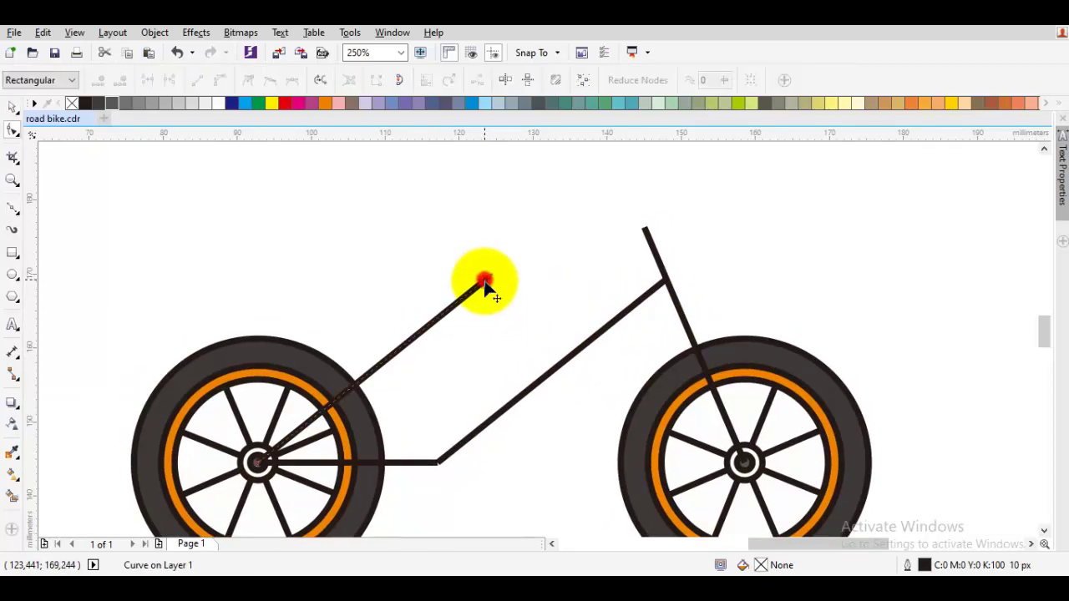
pyautogui.press('space')
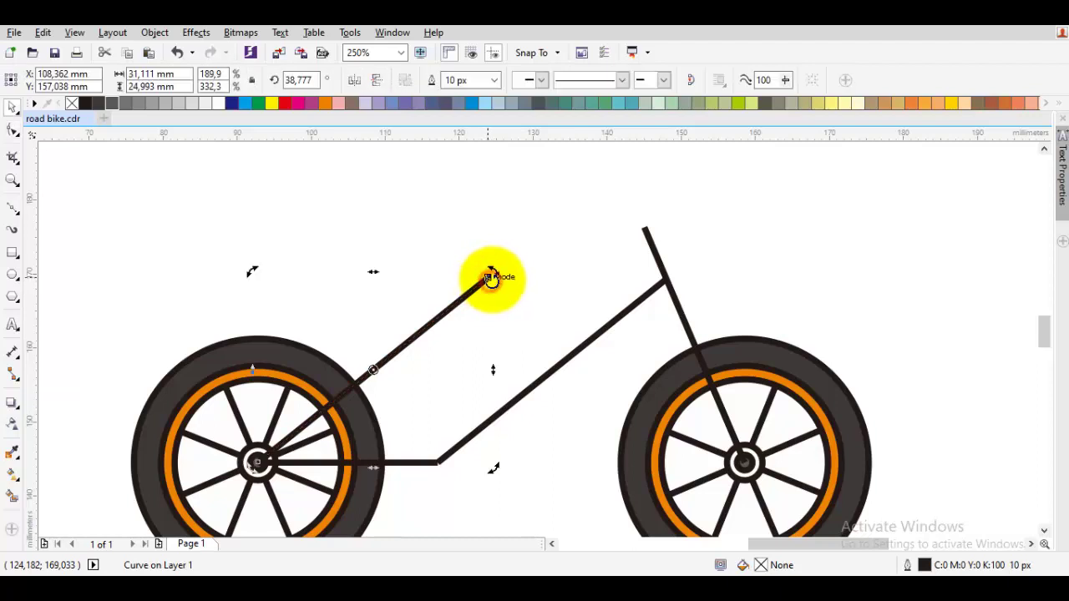
pyautogui.moveTo(375, 273); pyautogui.dragTo(298, 286)
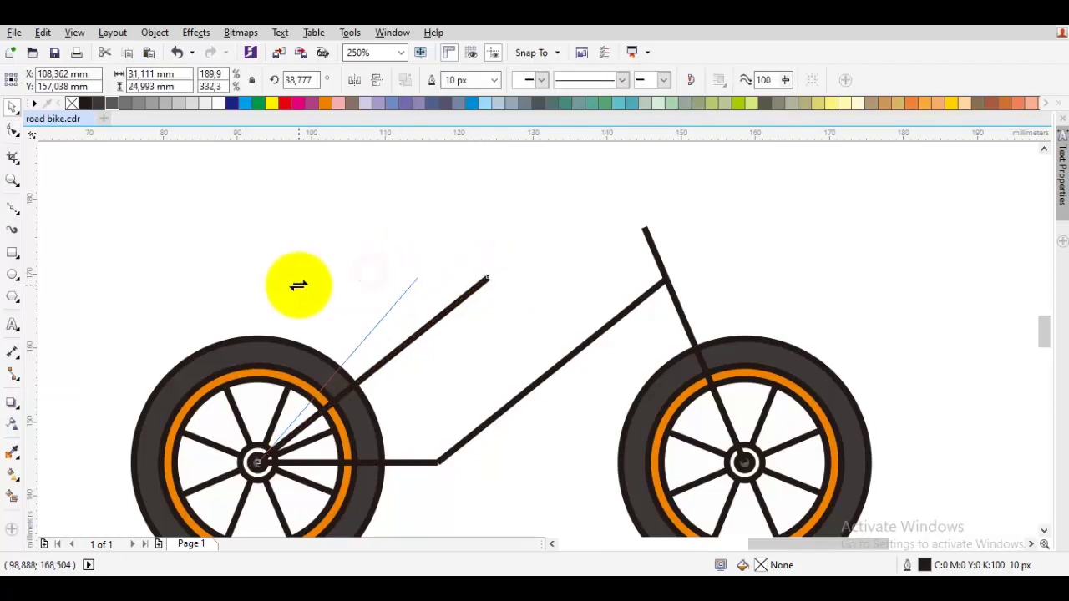
pyautogui.click(501, 291)
pyautogui.scroll(-2, 520, 291)
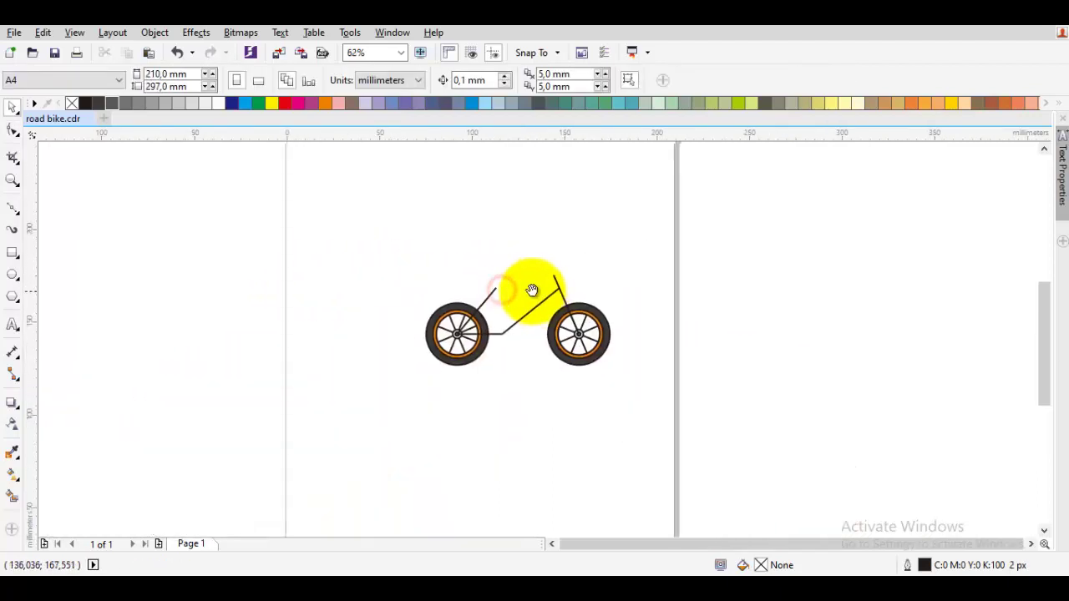
pyautogui.scroll(2, 519, 288)
# Copy the horizontal line up to the fork joint and stretch it to about 34 mm to meet the rear sloping line's top end.
pyautogui.click(376, 464)
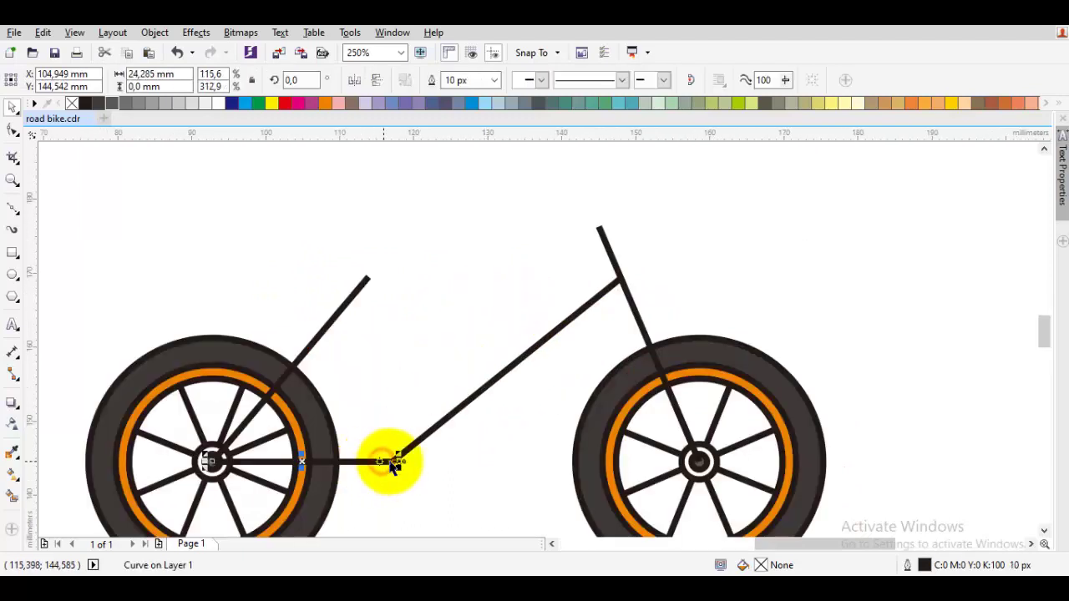
pyautogui.moveTo(396, 466); pyautogui.dragTo(623, 279)
pyautogui.moveTo(432, 278); pyautogui.dragTo(368, 278)
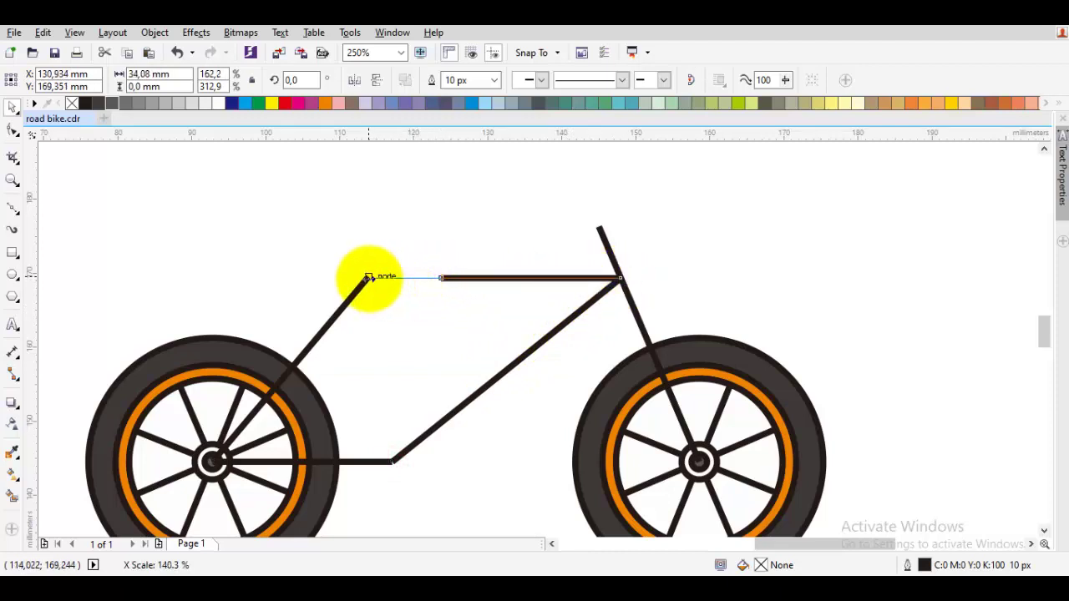
pyautogui.click(432, 248)
# Copy the fork line and move its end nodes to connect the frame's rear upper corner with its bottom corner, about 3.2 × 25 mm.
pyautogui.moveTo(536, 304); pyautogui.dragTo(542, 295)
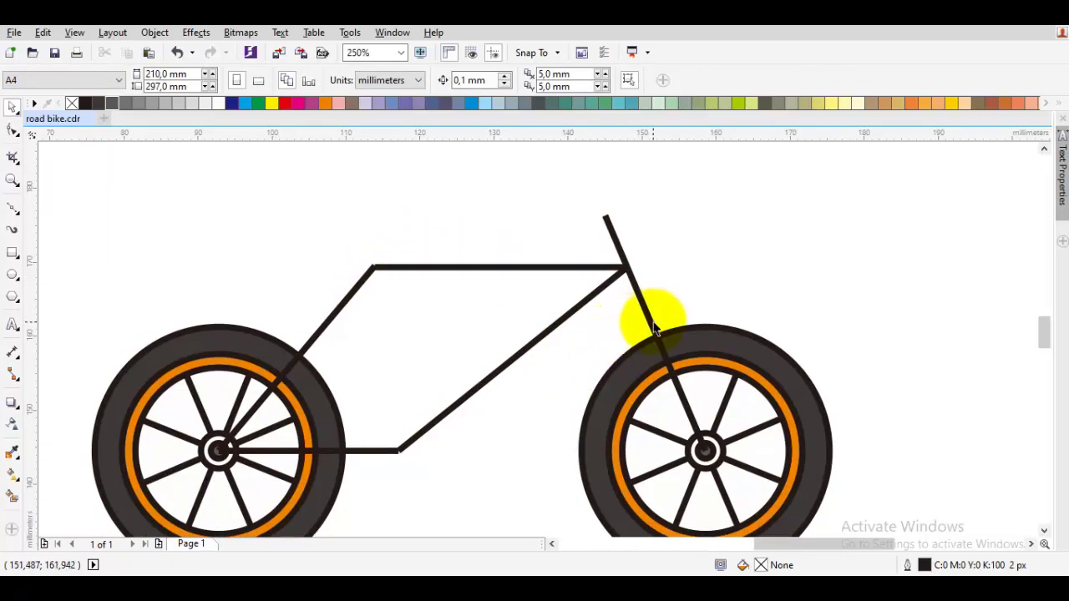
pyautogui.moveTo(655, 328); pyautogui.dragTo(401, 296)
pyautogui.moveTo(453, 423); pyautogui.dragTo(403, 449)
pyautogui.doubleClick(403, 311)
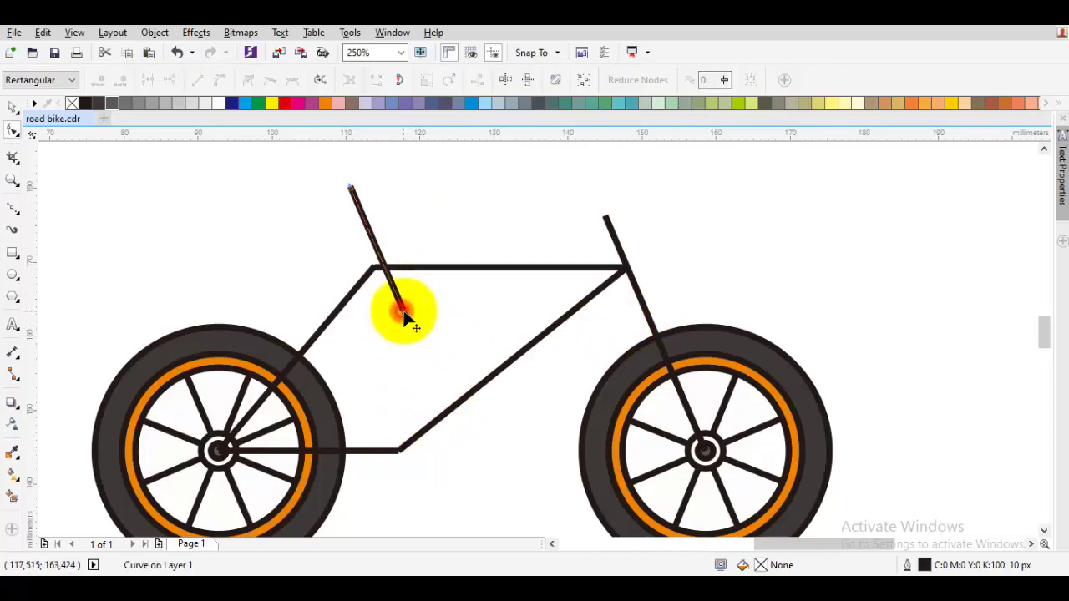
pyautogui.moveTo(403, 311); pyautogui.dragTo(399, 449)
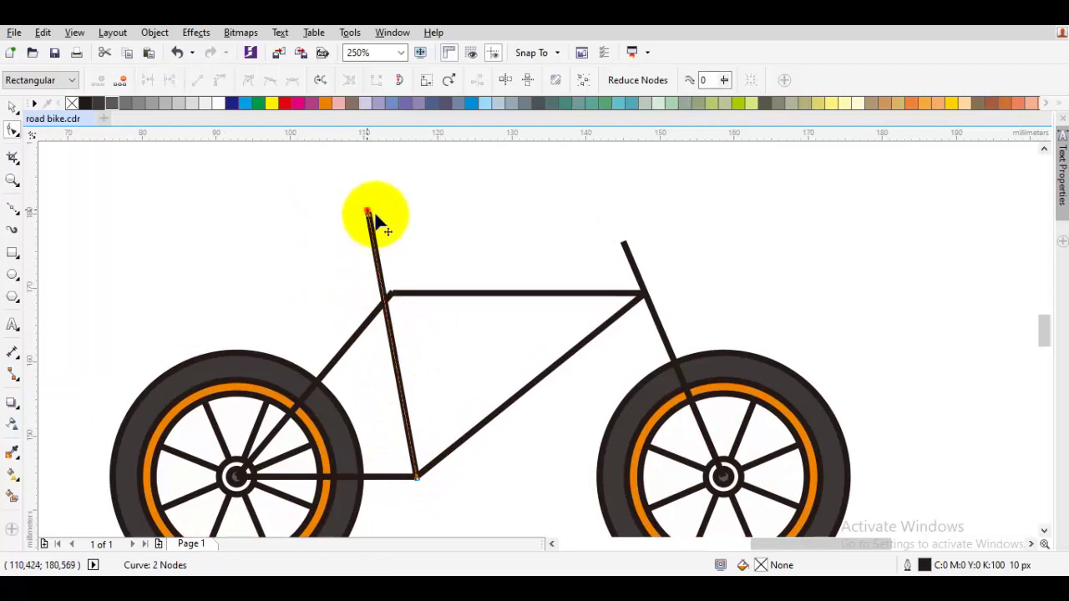
pyautogui.moveTo(367, 212); pyautogui.dragTo(393, 293)
pyautogui.click(435, 271)
# Shorten the fork line slightly by moving its upper end node down along the line's slope.
pyautogui.scroll(-1, 481, 290)
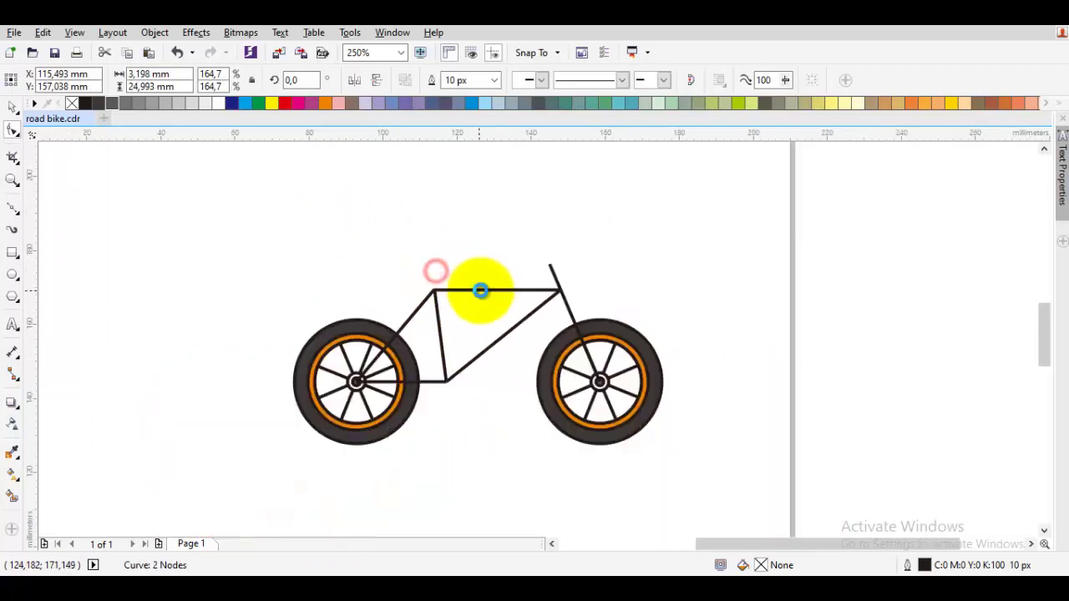
pyautogui.scroll(-1, 480, 290)
pyautogui.moveTo(471, 262); pyautogui.dragTo(443, 275)
pyautogui.scroll(2, 442, 310)
pyautogui.scroll(-1, 425, 313)
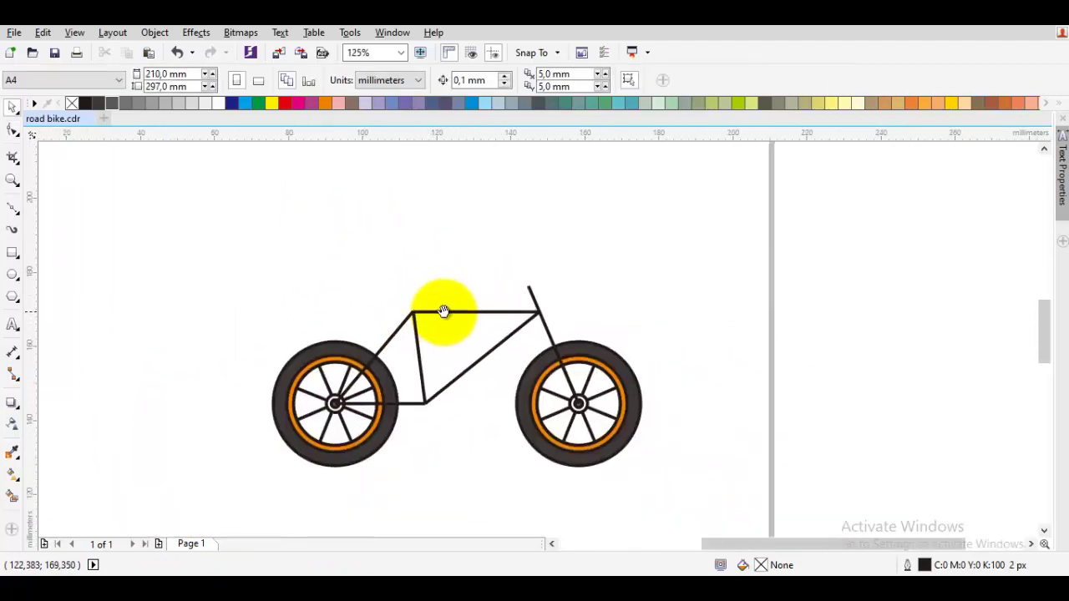
pyautogui.scroll(2, 442, 312)
pyautogui.click(583, 287)
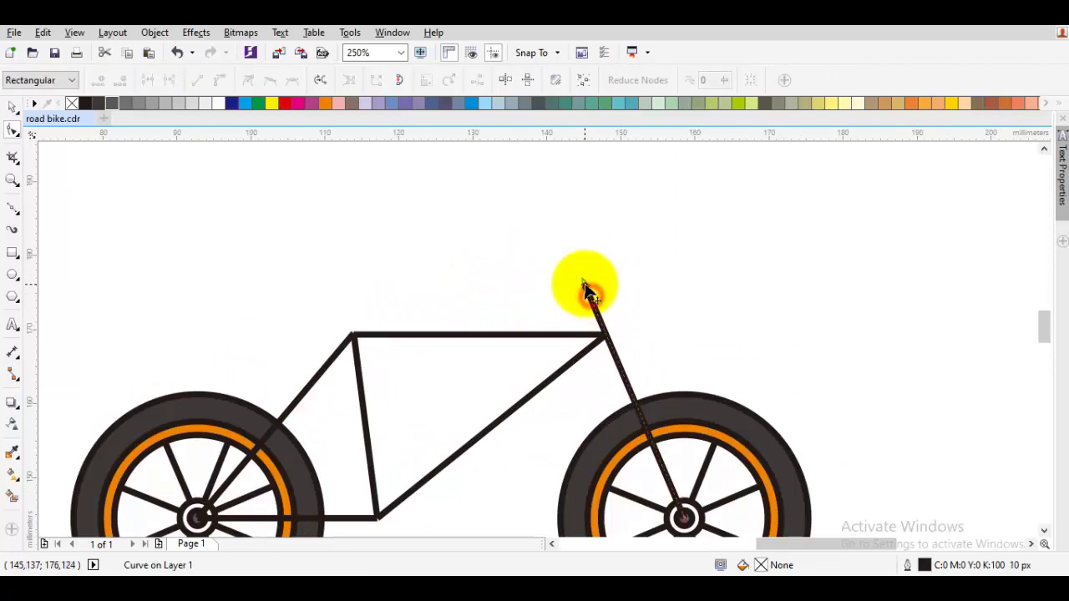
pyautogui.moveTo(583, 282); pyautogui.dragTo(590, 299)
pyautogui.press('space')
pyautogui.click(614, 291)
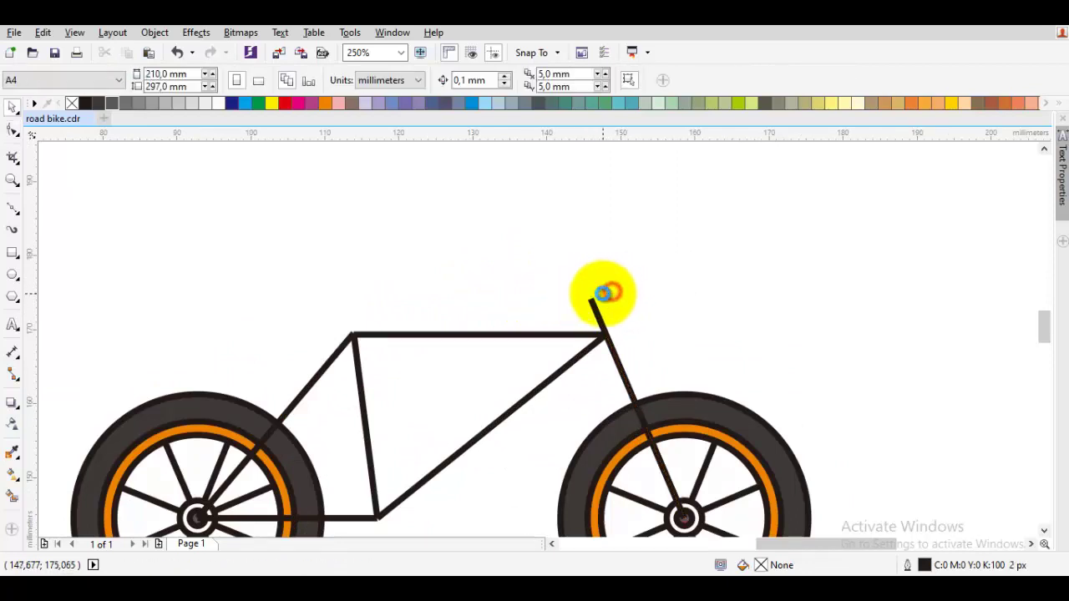
pyautogui.scroll(-2, 602, 292)
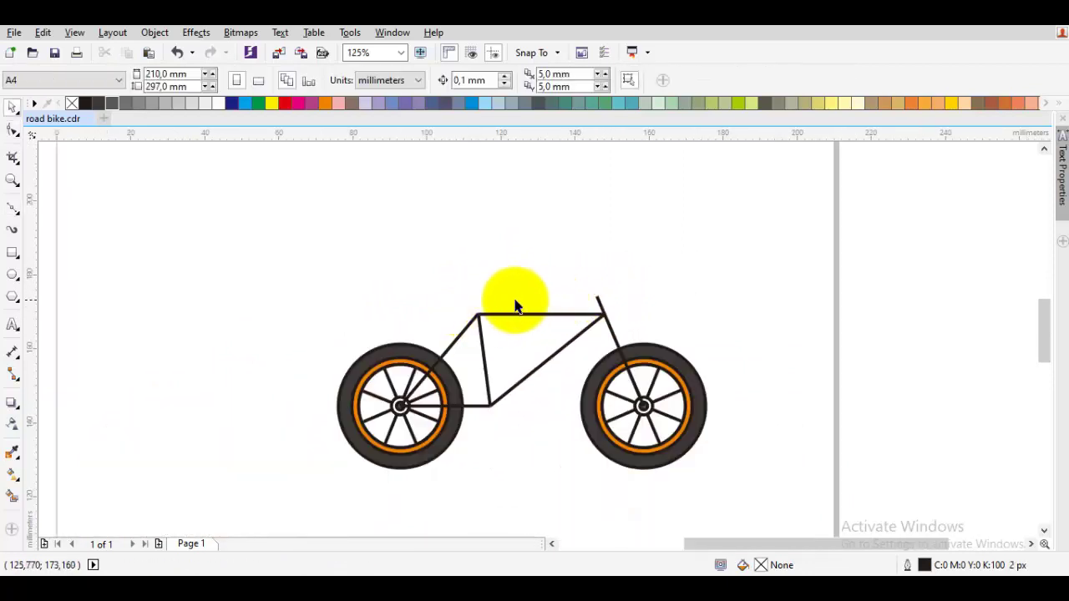
pyautogui.scroll(2, 523, 299)
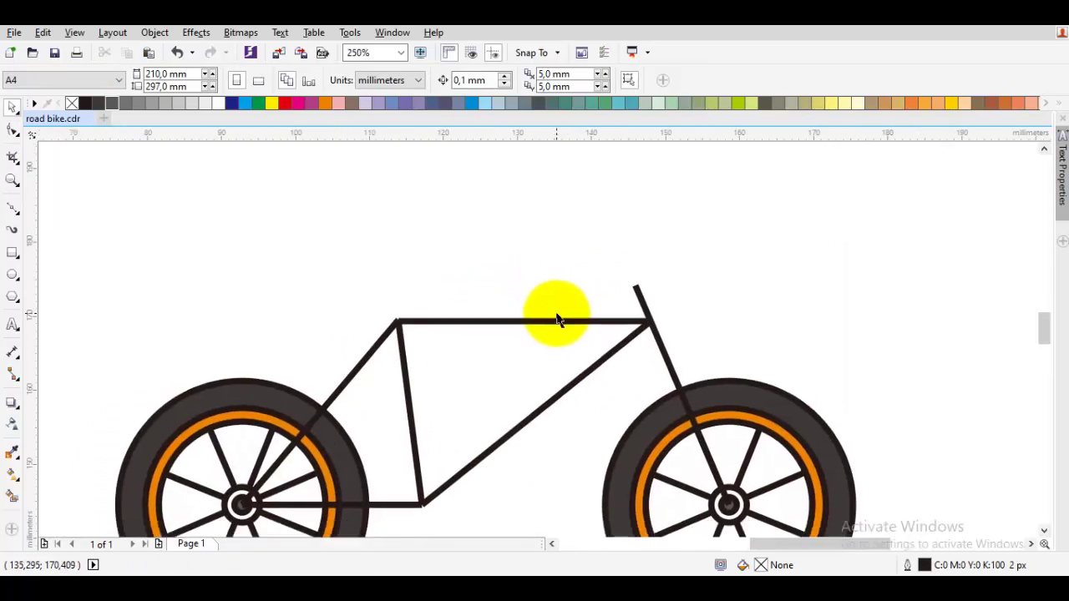
pyautogui.click(589, 369)
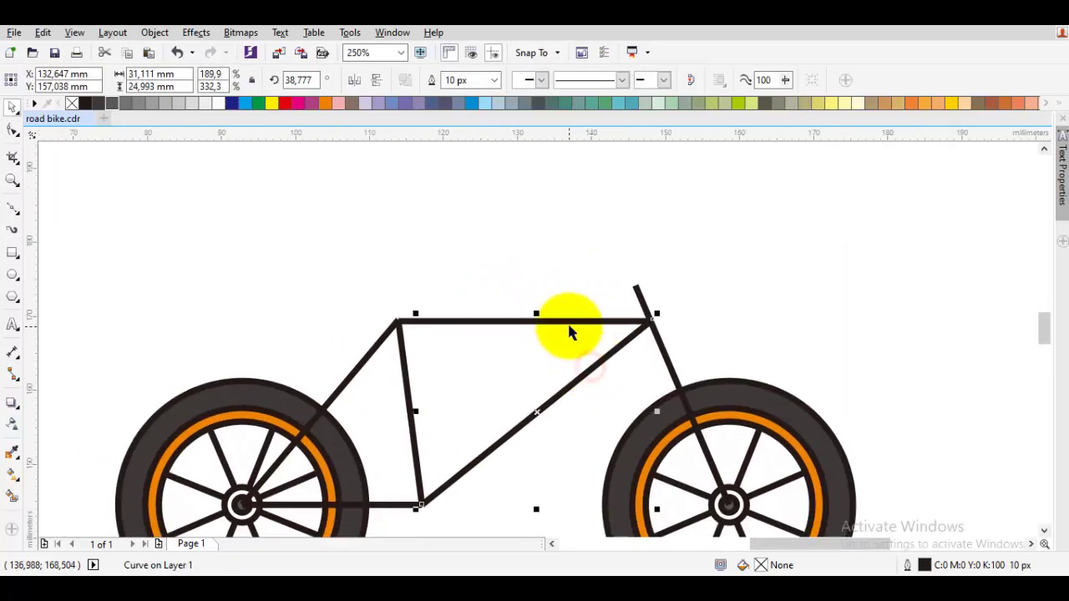
pyautogui.click(579, 248)
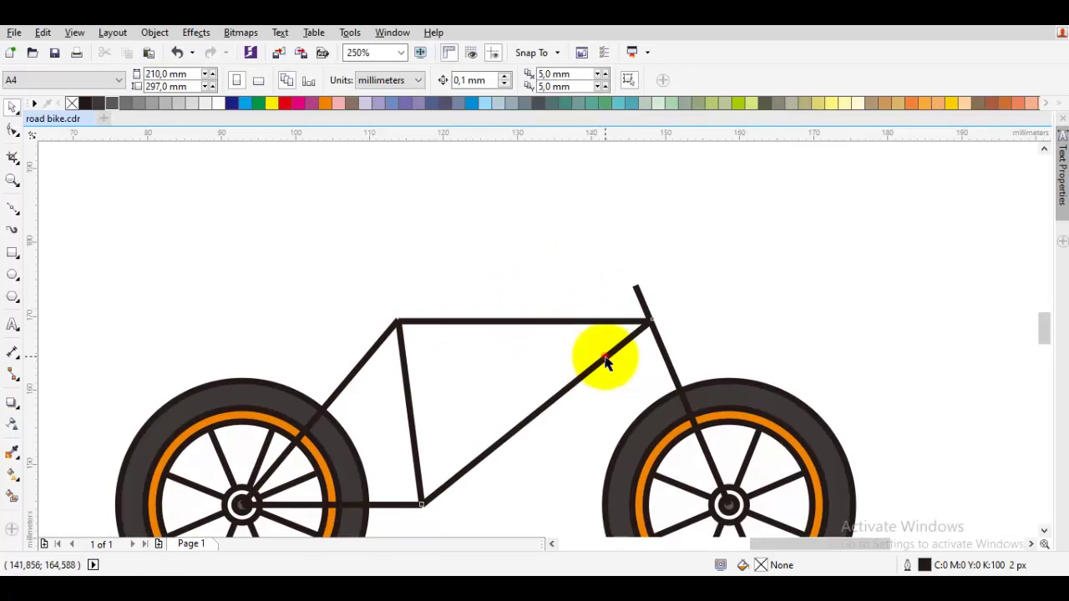
# Set the outline width of the frame's long diagonal line between the fork joint and the bottom corner to 25 px.
pyautogui.click(603, 349)
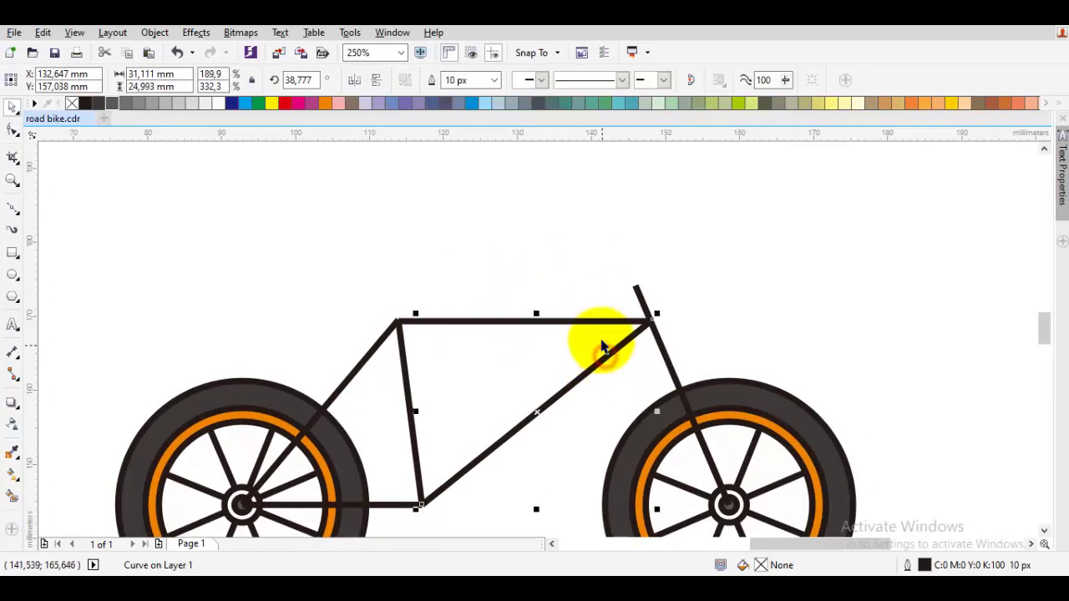
pyautogui.click(495, 79)
pyautogui.click(476, 226)
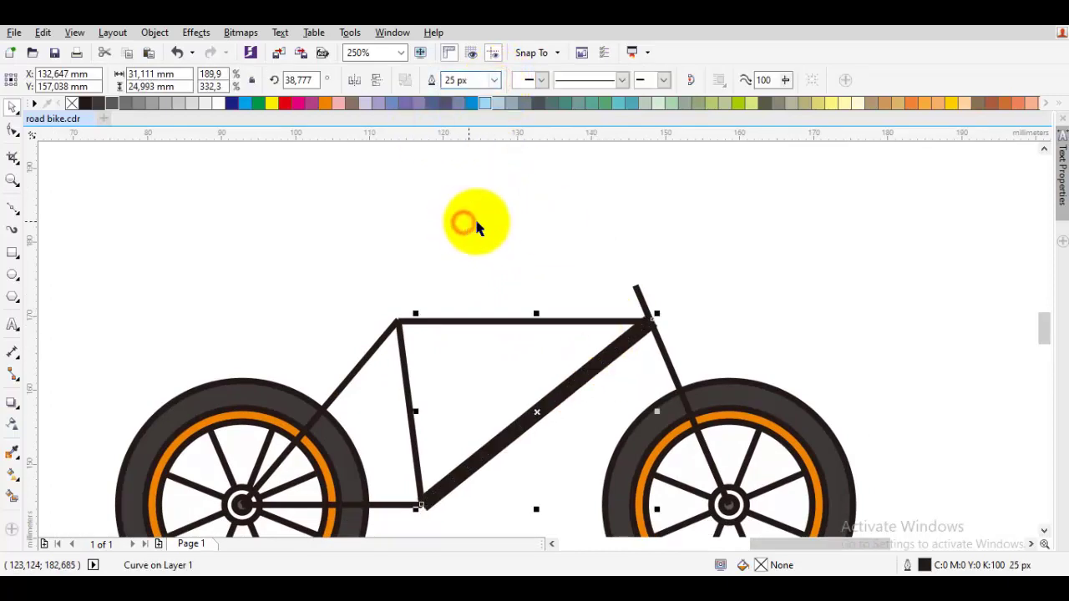
pyautogui.click(539, 233)
pyautogui.moveTo(614, 354); pyautogui.dragTo(591, 261)
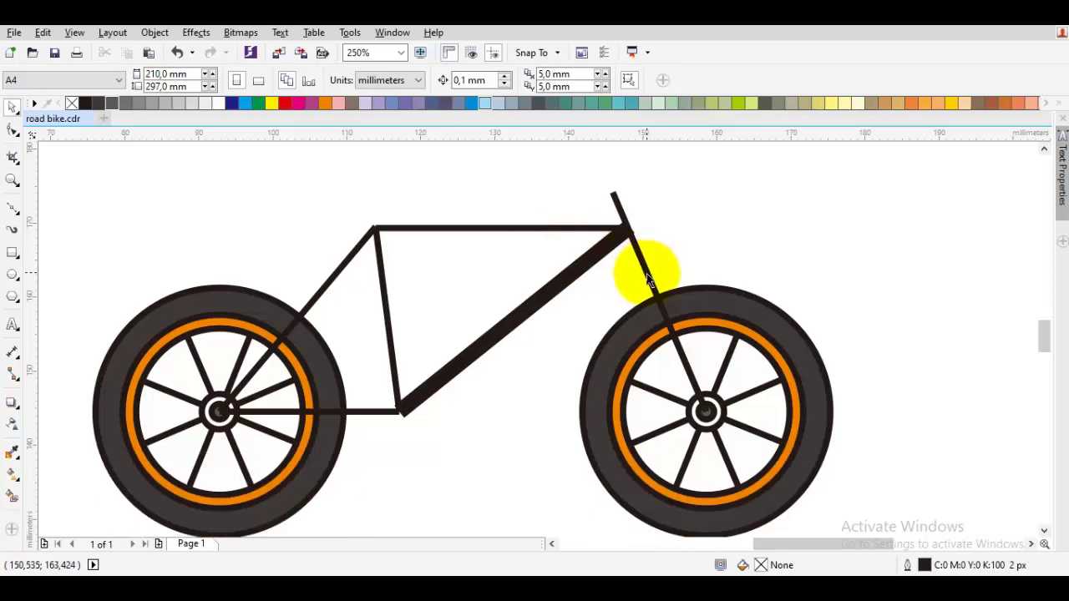
# Select the fork line and the four remaining frame lines together and set their outline width to 16 px.
pyautogui.click(647, 278)
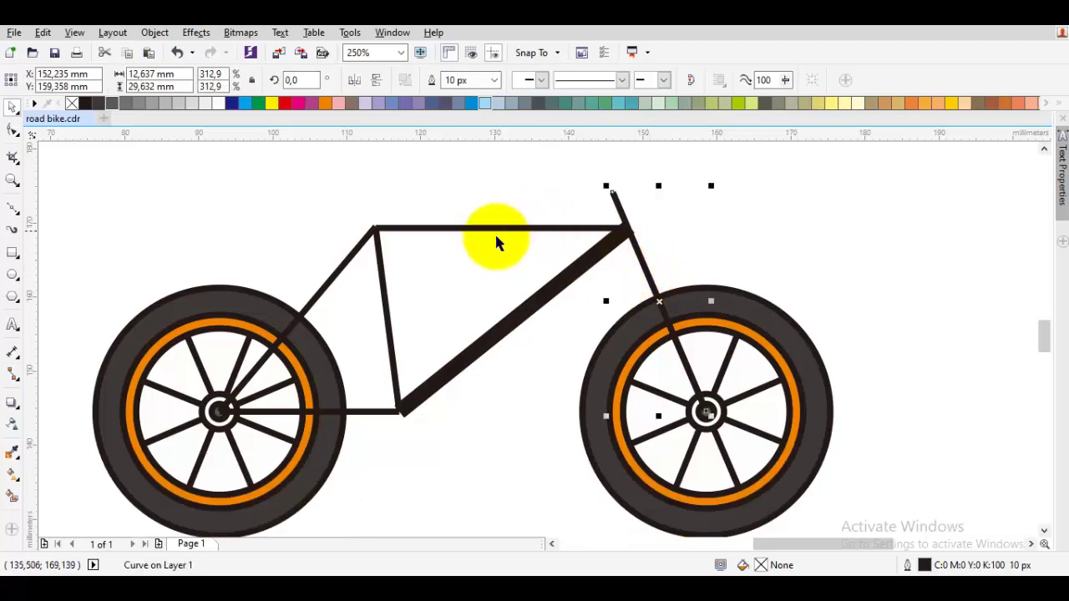
pyautogui.keyDown('shift'); pyautogui.click(389, 328); pyautogui.keyUp('shift')
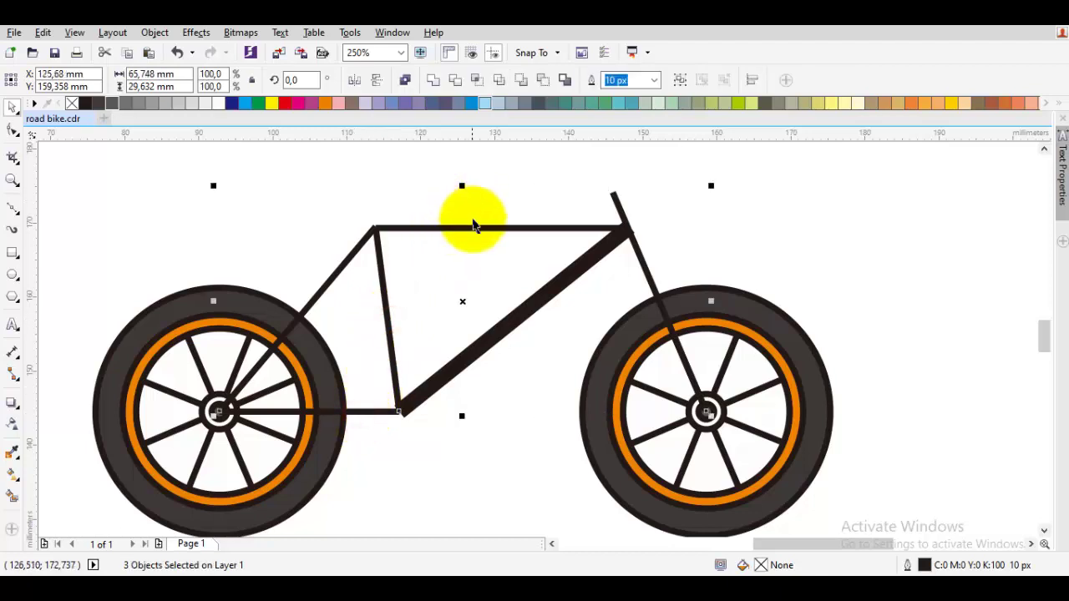
pyautogui.keyDown('shift'); pyautogui.click(344, 266); pyautogui.keyUp('shift')
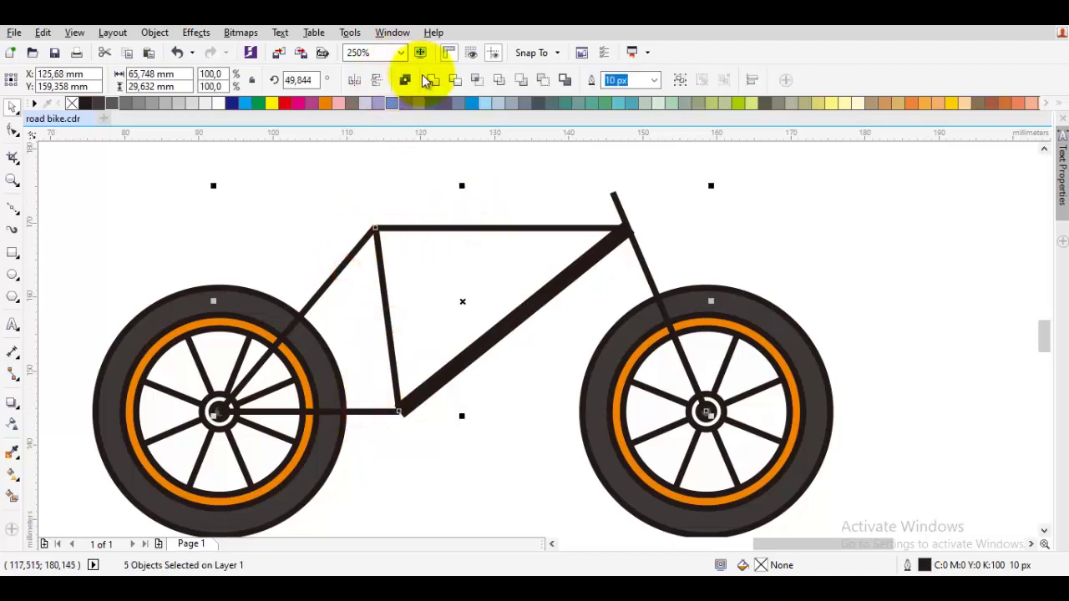
pyautogui.click(656, 80)
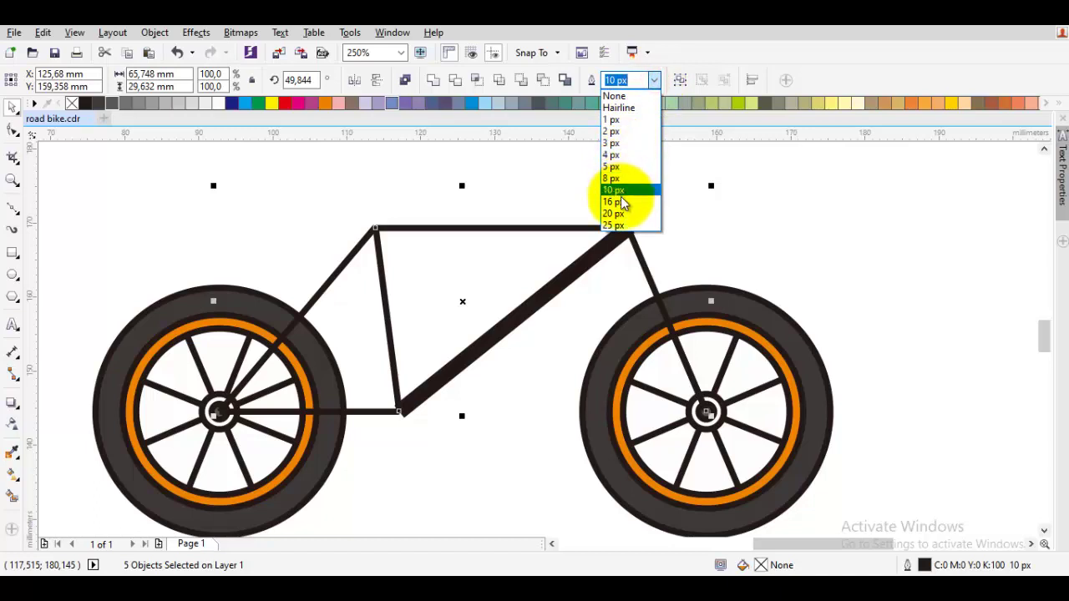
pyautogui.click(620, 191)
pyautogui.click(686, 207)
pyautogui.moveTo(461, 390); pyautogui.dragTo(545, 387)
pyautogui.press('F5')
pyautogui.press('space')
pyautogui.scroll(2, 555, 272)
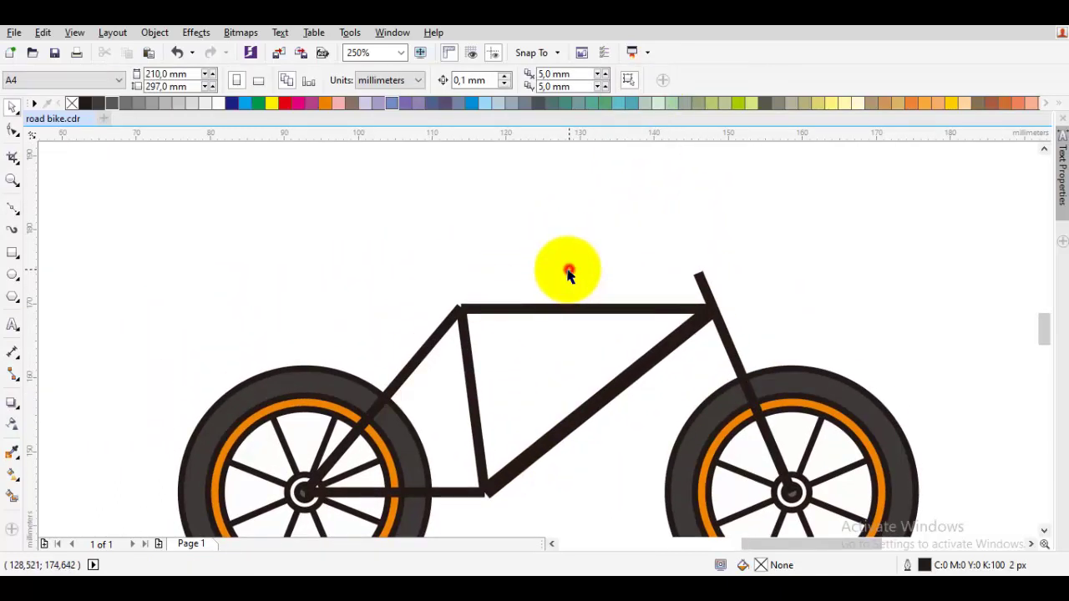
# Examine the thickened frame's joints, especially the bottom corner where the diagonal, upright and horizontal lines meet.
pyautogui.scroll(-4, 607, 288)
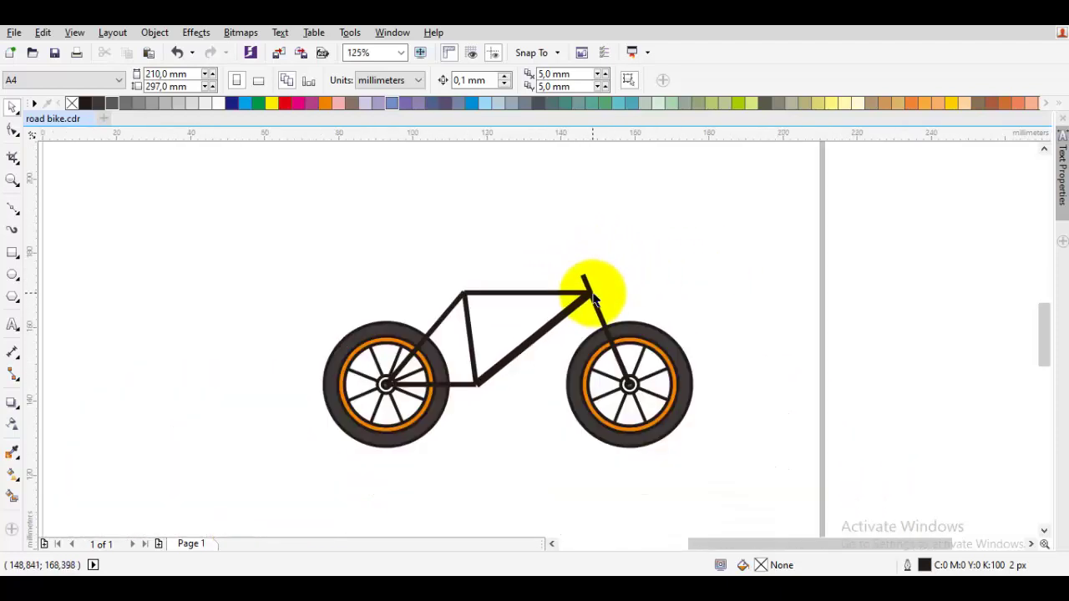
pyautogui.scroll(4, 593, 298)
pyautogui.press('F10')
pyautogui.click(458, 425)
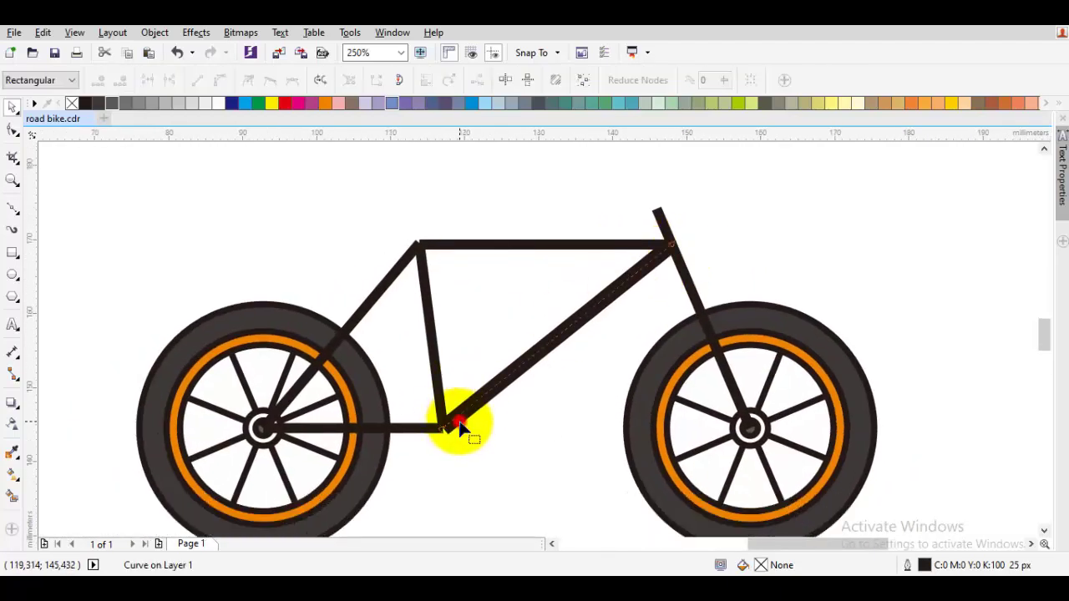
pyautogui.scroll(4, 458, 425)
pyautogui.press('space')
pyautogui.press('Escape')
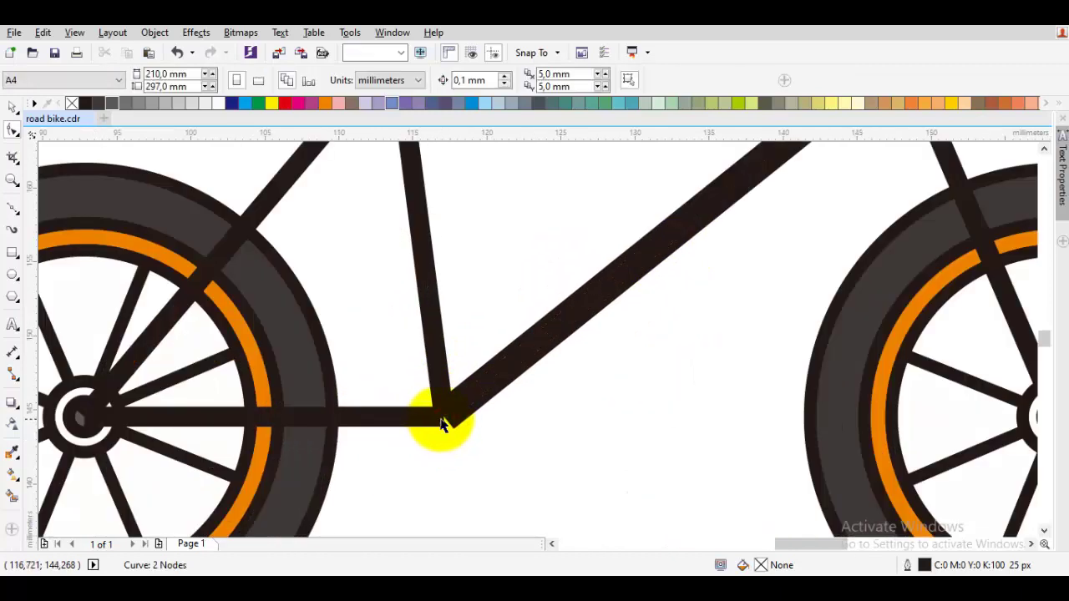
pyautogui.scroll(-8, 484, 336)
pyautogui.scroll(4, 535, 338)
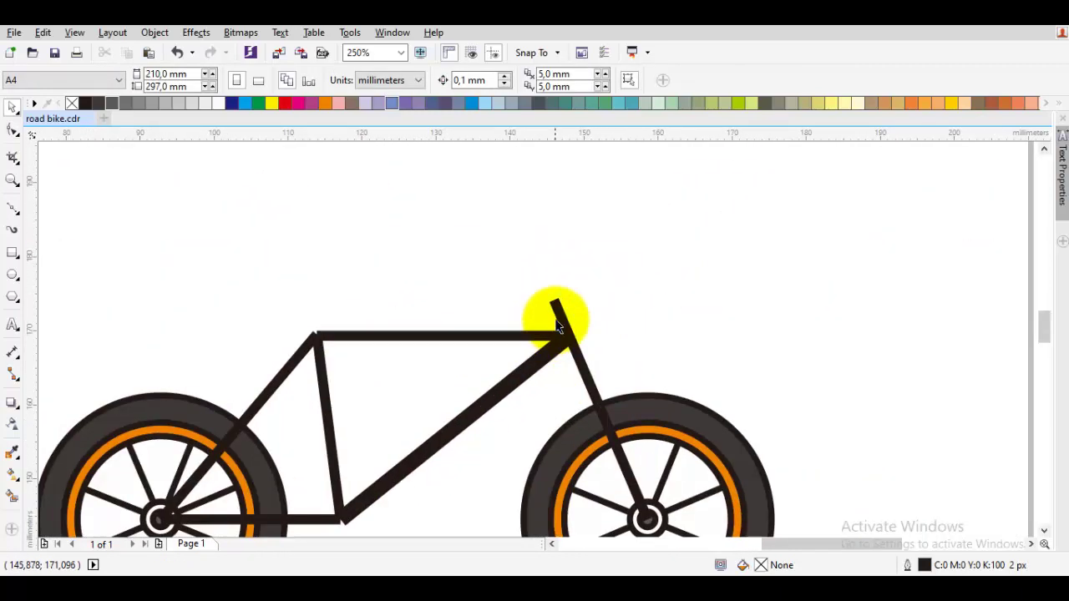
pyautogui.press('F10')
pyautogui.click(554, 298)
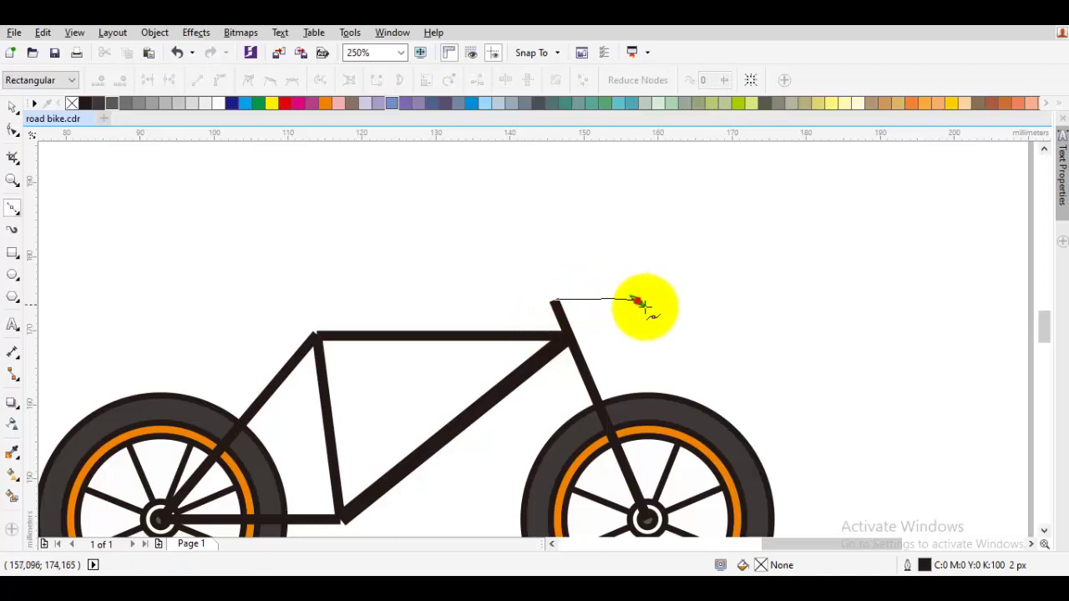
pyautogui.click(640, 299)
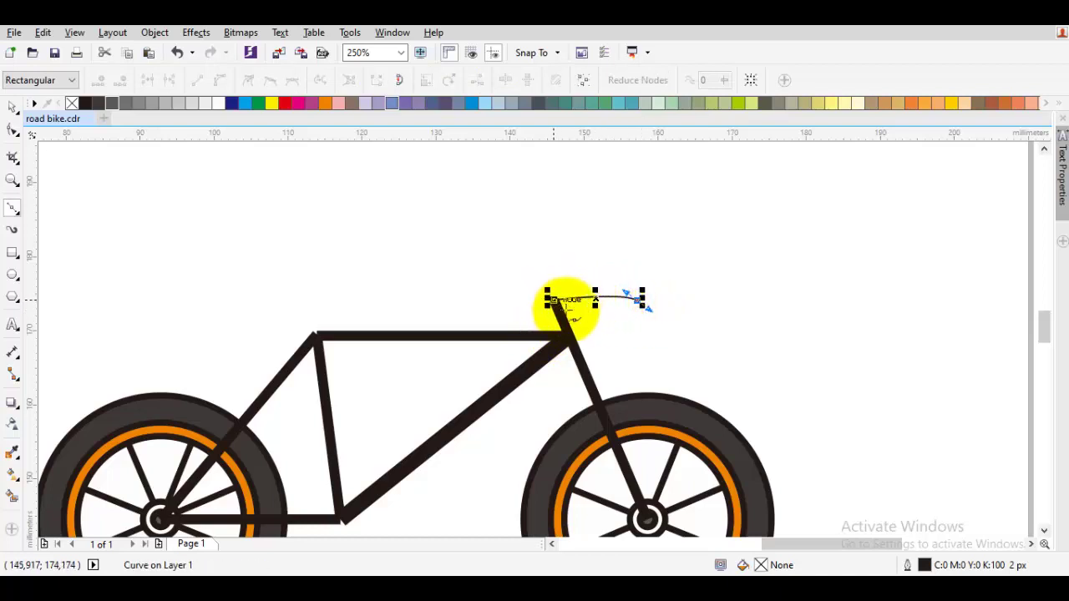
pyautogui.hotkey('ctrl', 'z')
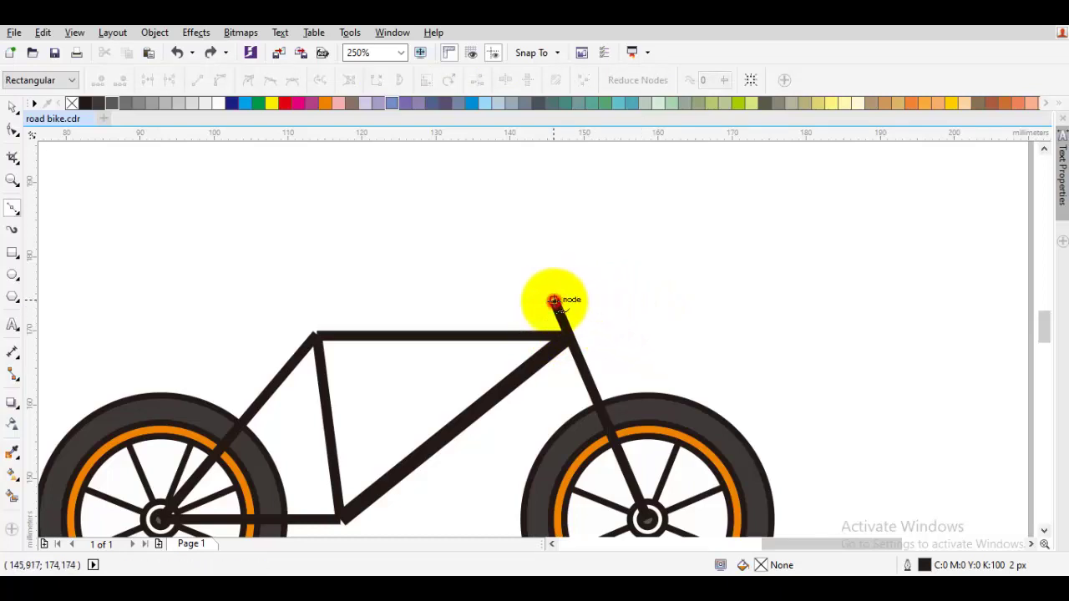
pyautogui.click(553, 299)
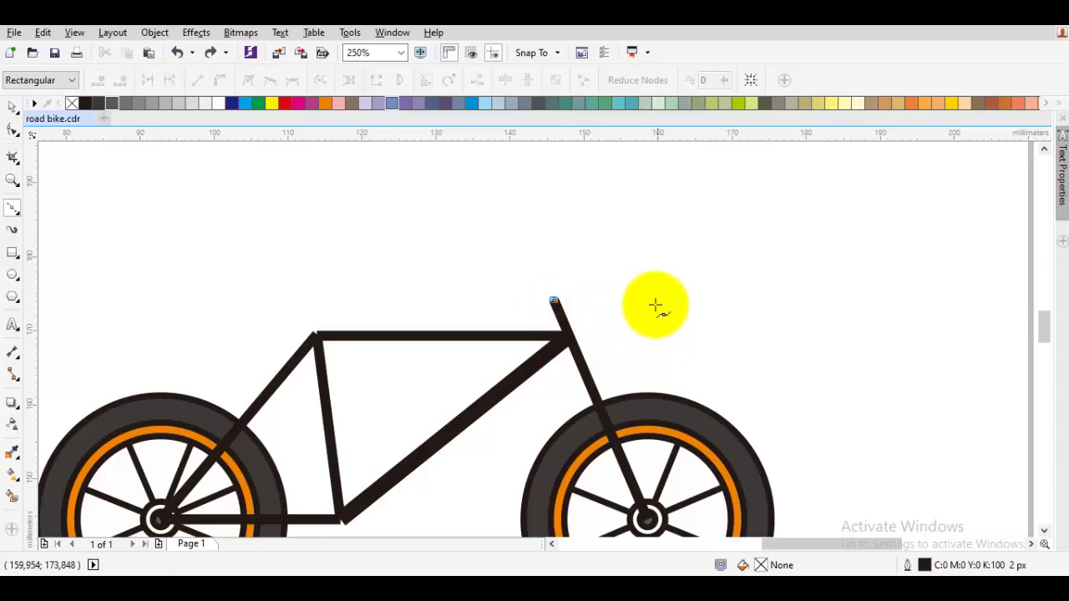
pyautogui.press('space')
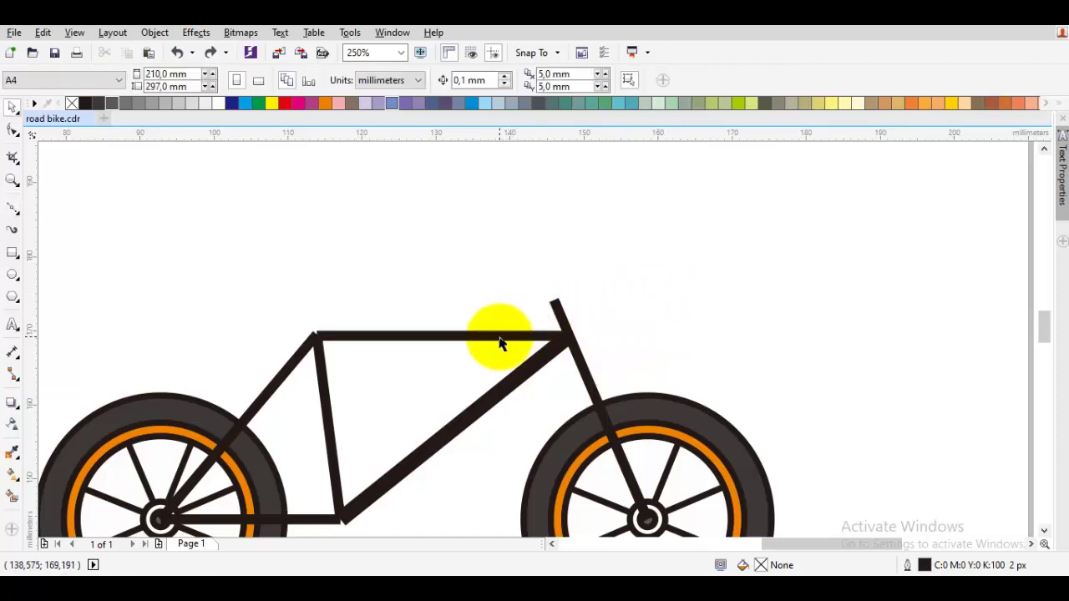
# Copy the frame's horizontal top line upward and snap the copy's rear end to the fork's top end.
pyautogui.moveTo(500, 337); pyautogui.dragTo(715, 299)
pyautogui.rightClick(715, 300)
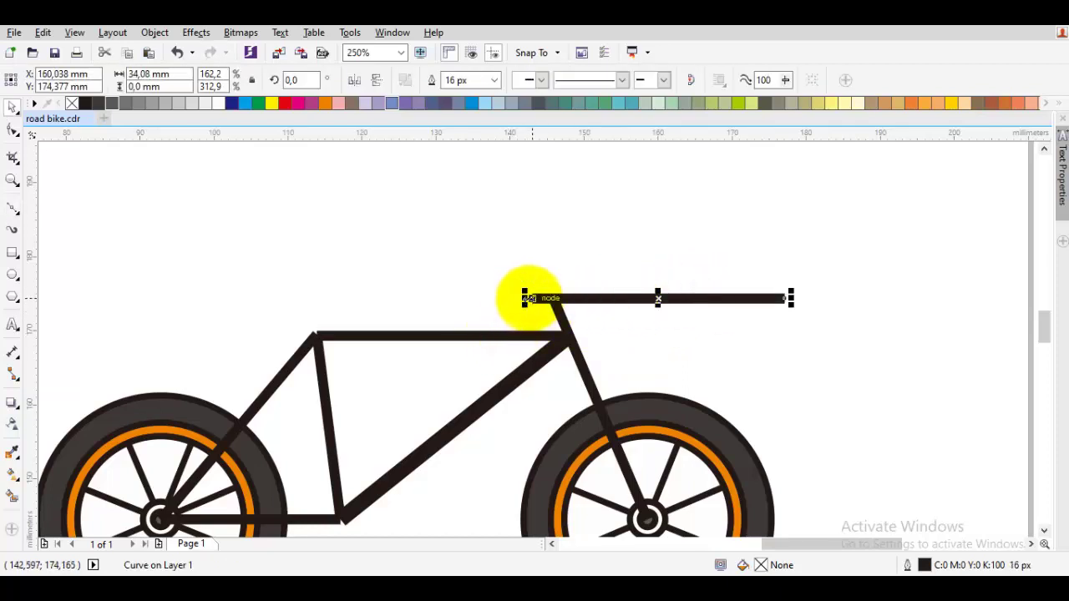
pyautogui.moveTo(534, 298)
pyautogui.mouseDown()
pyautogui.moveTo(565, 298)
pyautogui.moveTo(552, 304)
pyautogui.mouseUp()
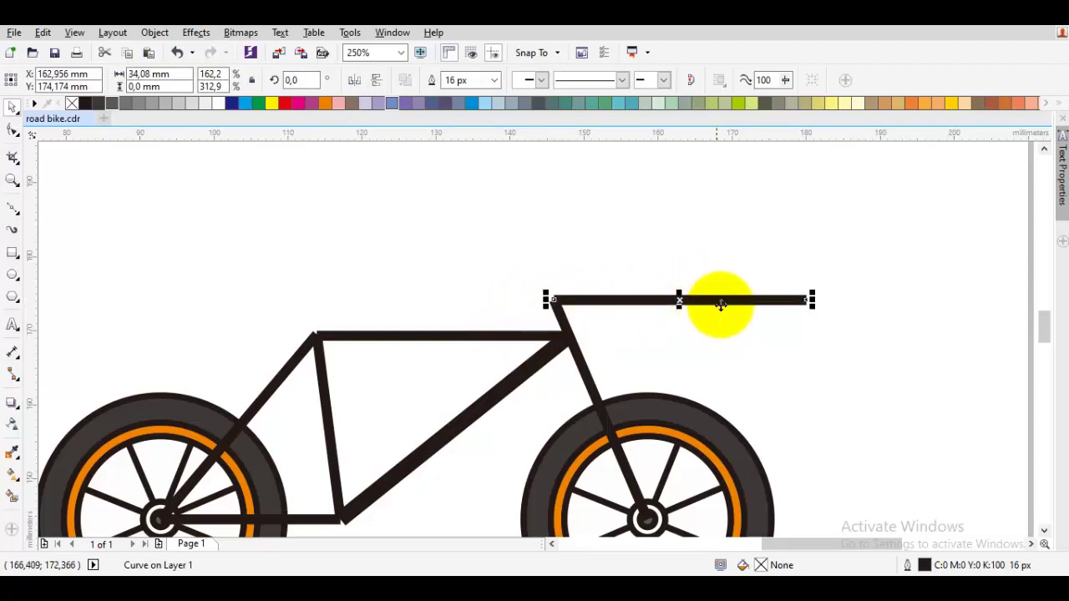
# Add two nodes to the copied line and move its end to form a handlebar that bends down and hooks back.
pyautogui.doubleClick(722, 303)
pyautogui.moveTo(806, 301); pyautogui.dragTo(655, 301)
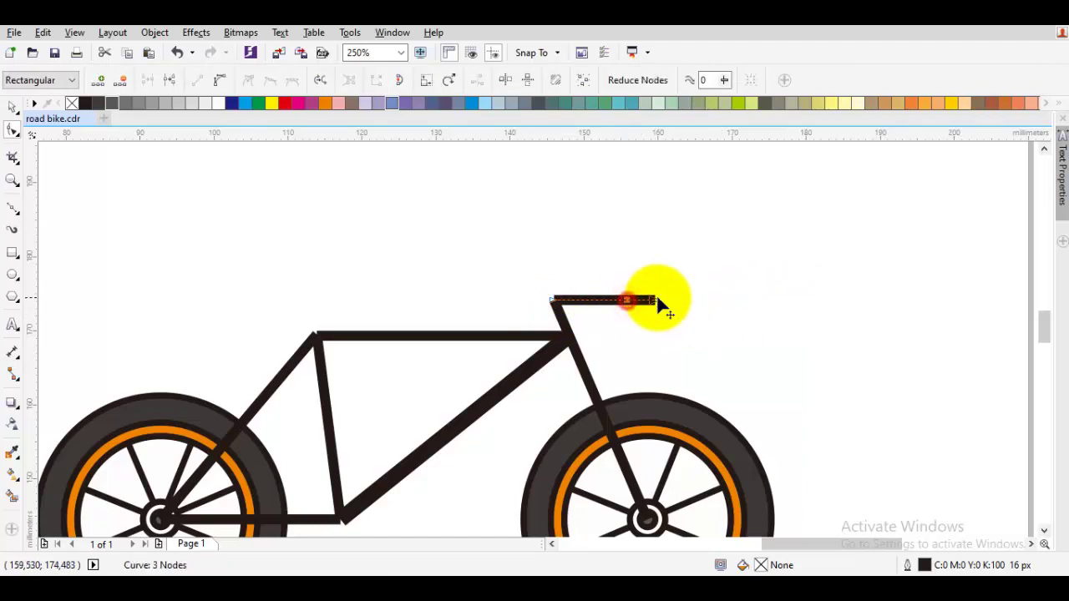
pyautogui.moveTo(655, 299); pyautogui.dragTo(609, 347)
pyautogui.scroll(2, 615, 334)
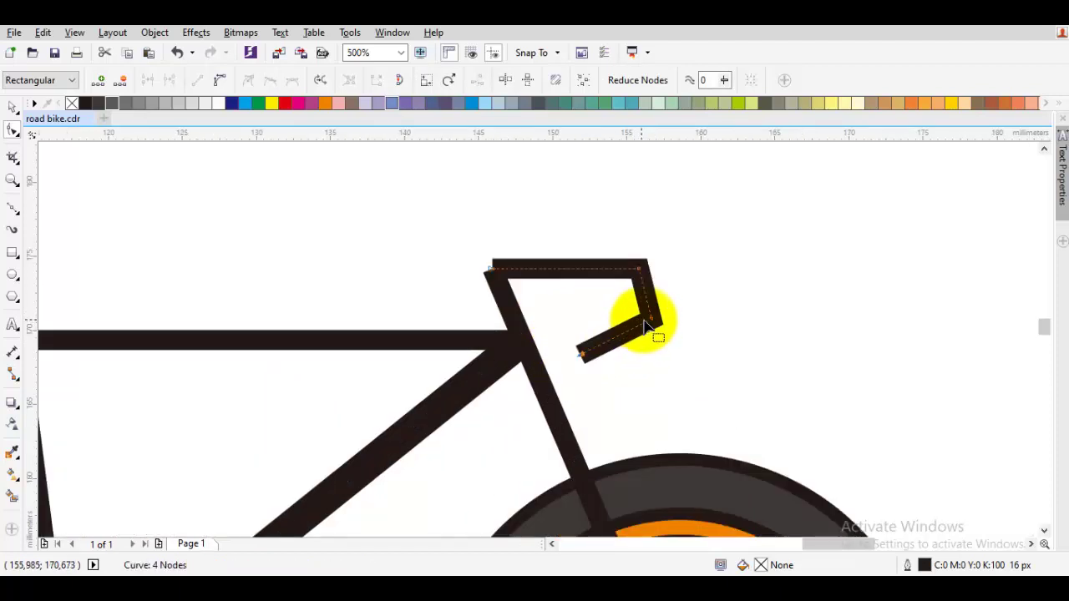
# Convert all of the handlebar's segments to curves and delete its lower bend node to round the hook.
pyautogui.doubleClick(650, 320)
pyautogui.hotkey('ctrl', 'z')
pyautogui.hotkey('ctrl', 'a')
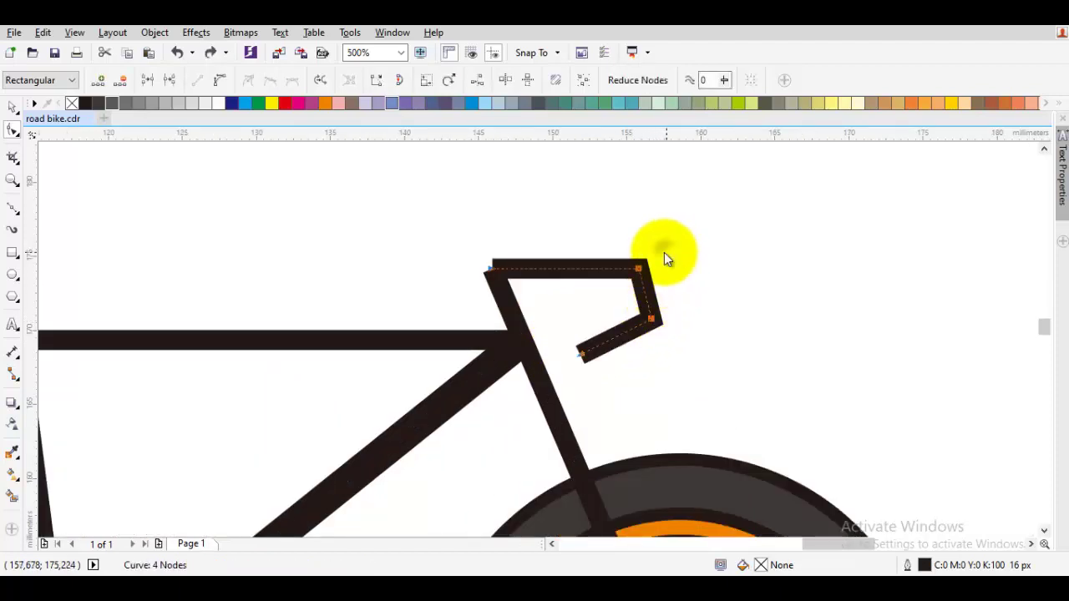
pyautogui.rightClick(665, 252)
pyautogui.click(711, 319)
pyautogui.click(668, 299)
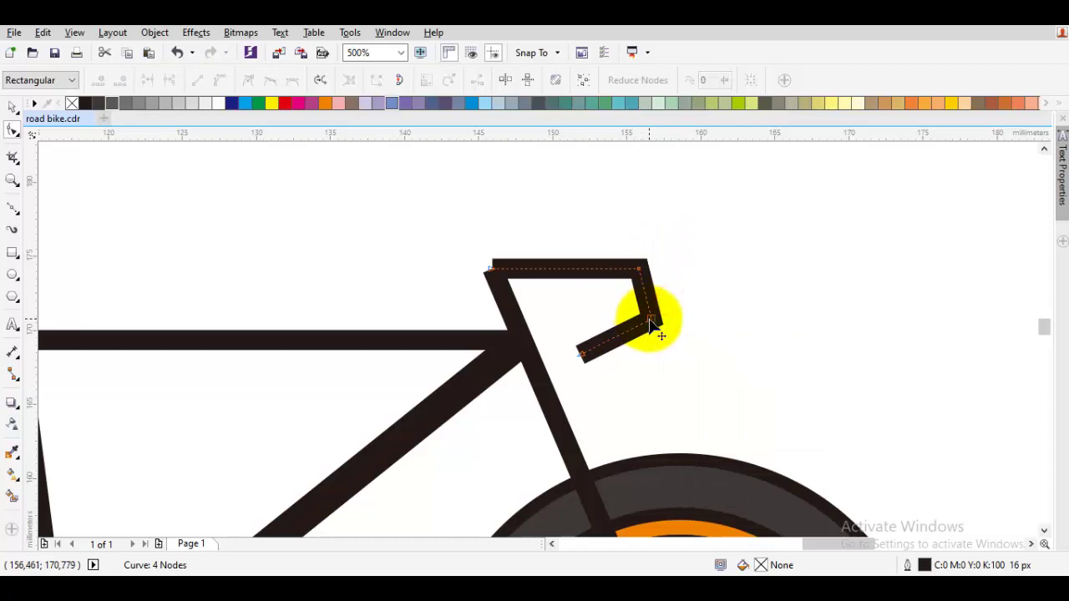
pyautogui.doubleClick(650, 320)
pyautogui.click(638, 268)
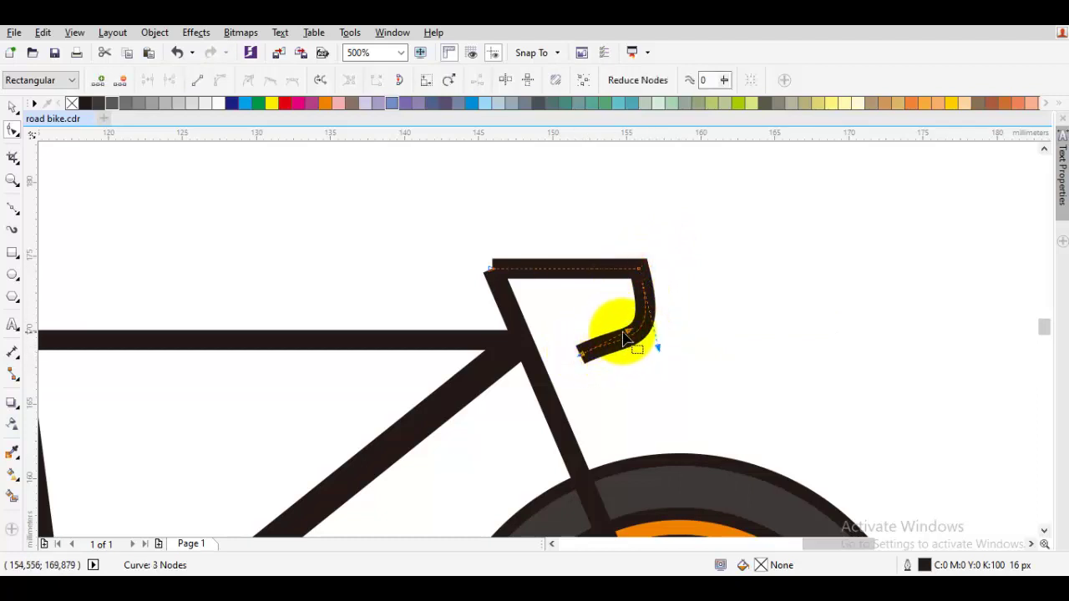
# Move the handlebar's end node and adjust the curve handles to form a round drop bar, about 11.8 × 6.2 mm overall.
pyautogui.moveTo(631, 334); pyautogui.dragTo(603, 359)
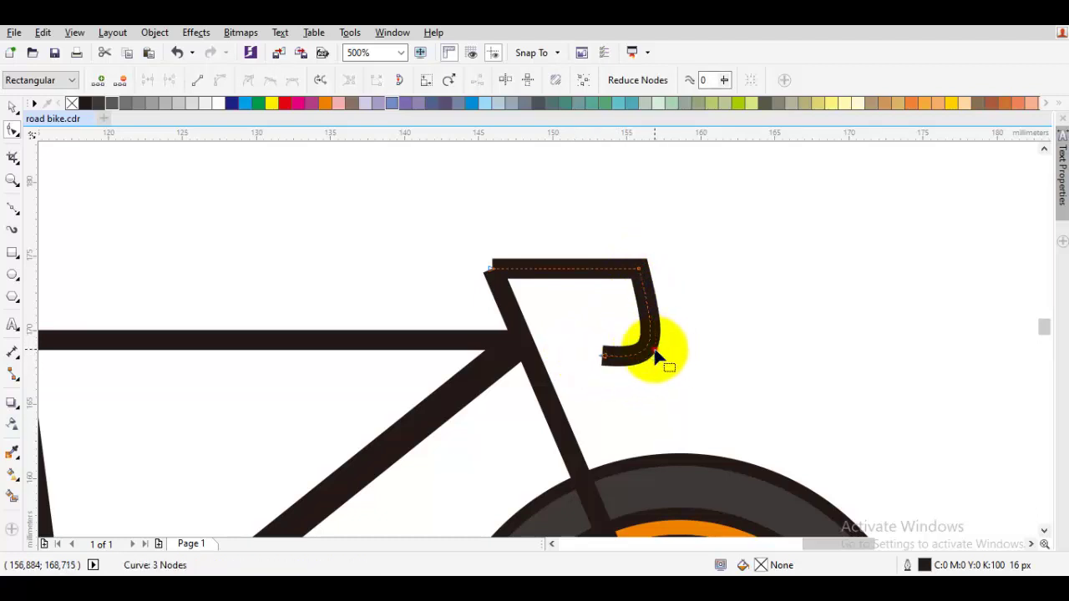
pyautogui.click(639, 268)
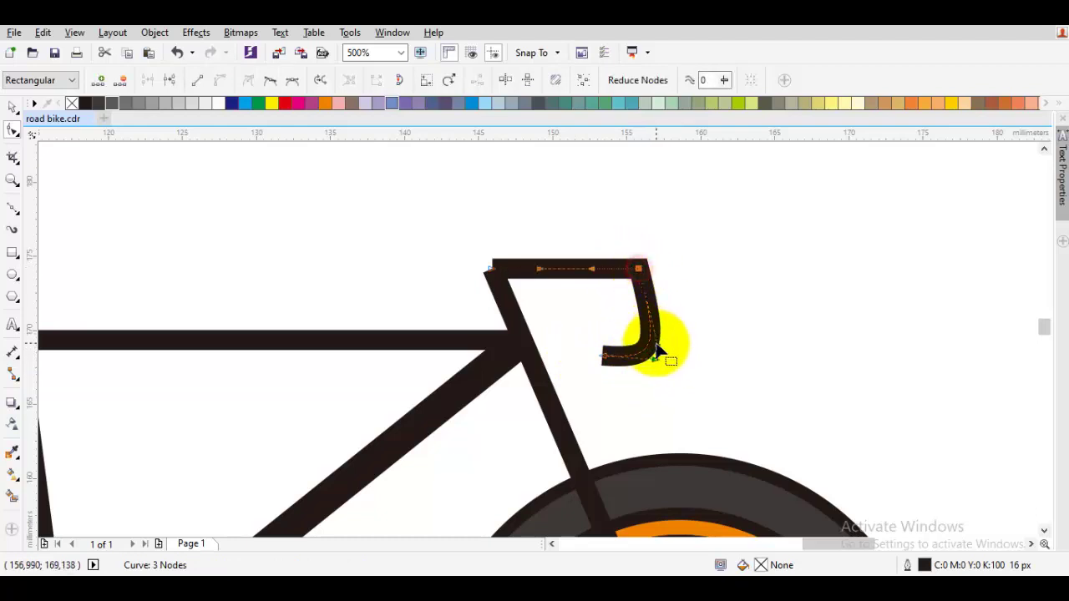
pyautogui.moveTo(658, 343); pyautogui.dragTo(680, 299)
pyautogui.click(639, 268)
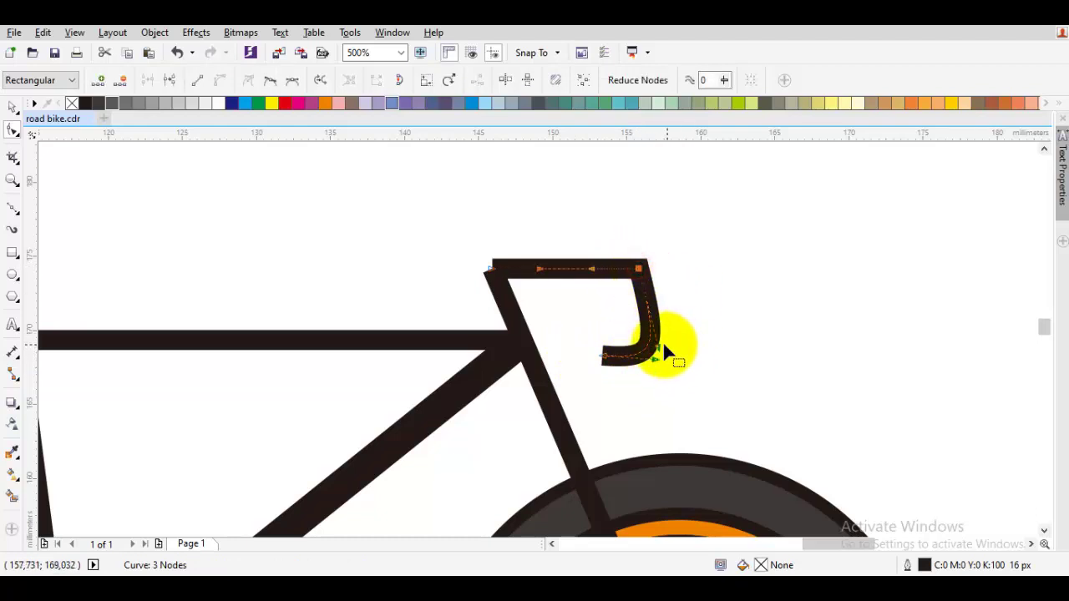
pyautogui.moveTo(658, 345); pyautogui.dragTo(660, 380)
pyautogui.press('space')
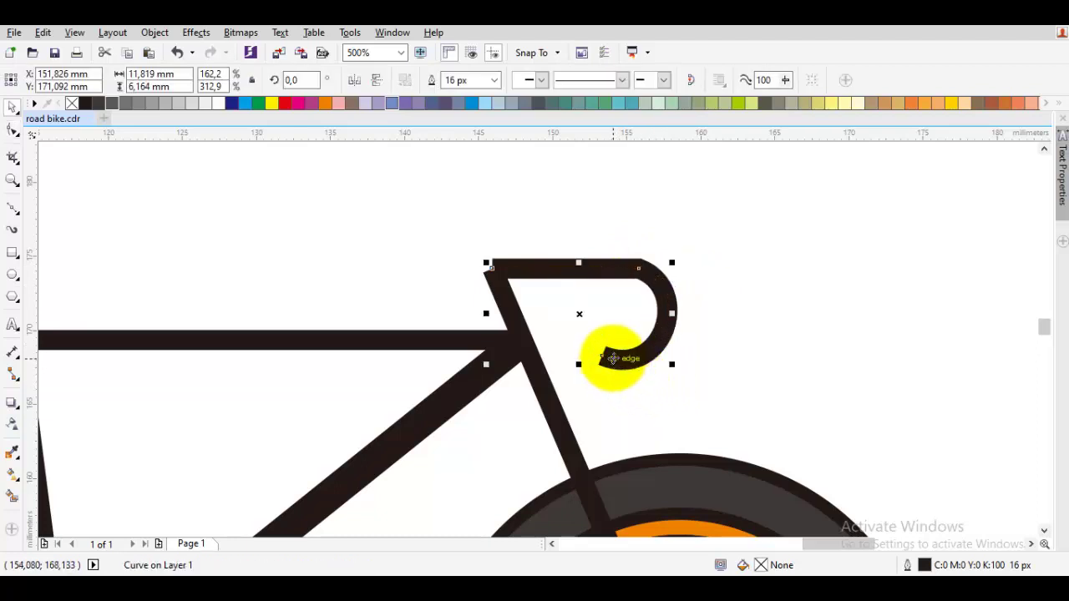
pyautogui.scroll(-1, 613, 358)
pyautogui.click(695, 344)
# Extend the frame's rear upright line above the top line along its slope by moving its upper end node, forming a seat post.
pyautogui.moveTo(457, 343); pyautogui.dragTo(556, 317)
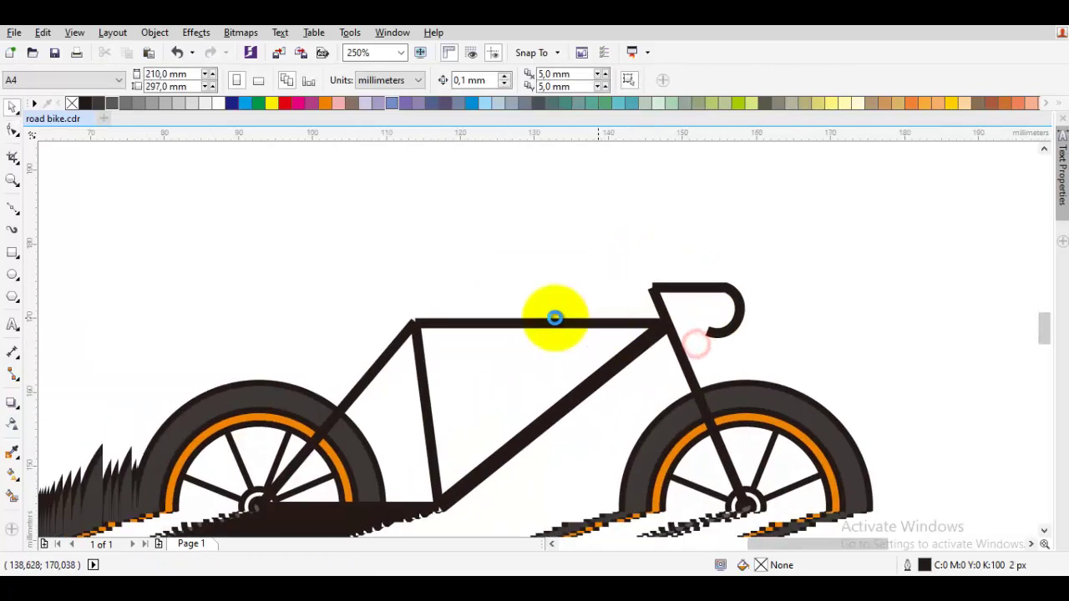
pyautogui.scroll(1, 425, 338)
pyautogui.click(418, 345)
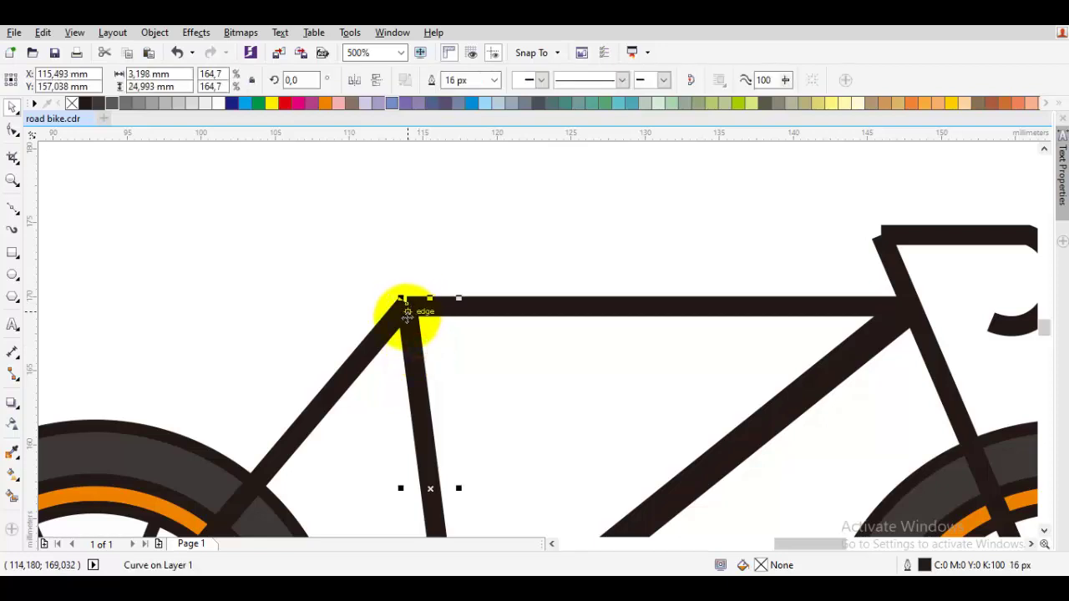
pyautogui.doubleClick(407, 317)
pyautogui.moveTo(409, 307); pyautogui.dragTo(391, 216)
pyautogui.press('space')
pyautogui.press('Escape')
pyautogui.scroll(-2, 407, 260)
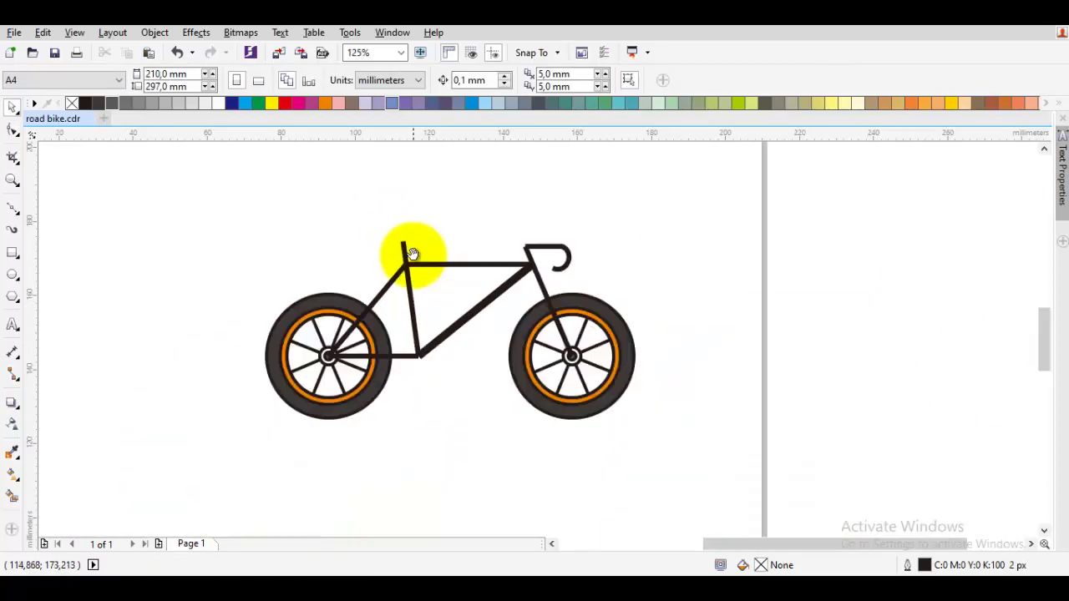
pyautogui.click(426, 233)
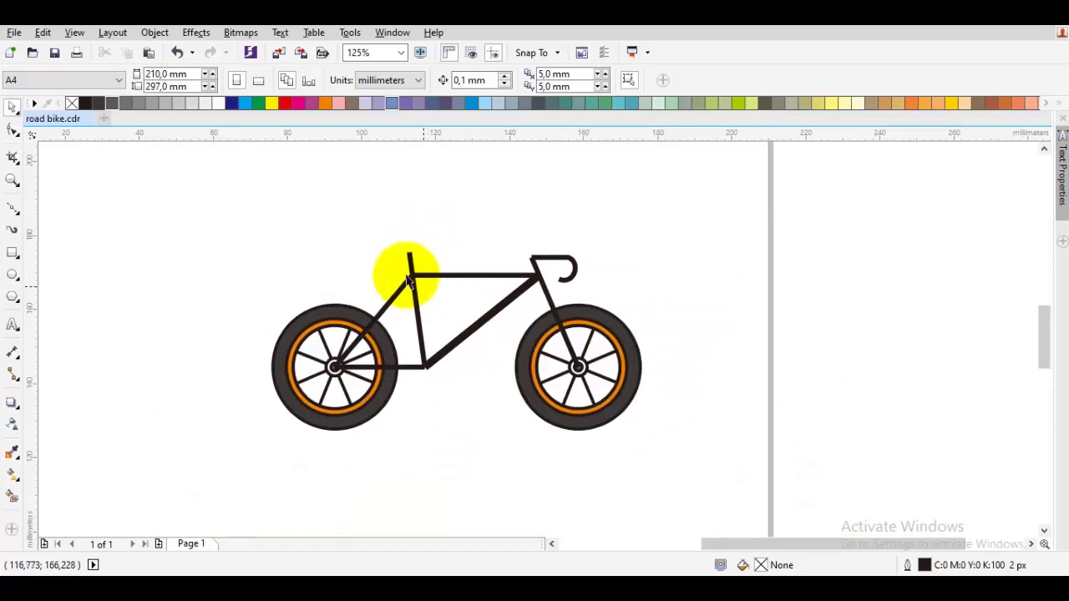
# Draw a rectangle about 11 × 3.7 mm centred on the seat post's upper end and convert it to curves.
pyautogui.scroll(2, 409, 261)
pyautogui.scroll(2, 419, 278)
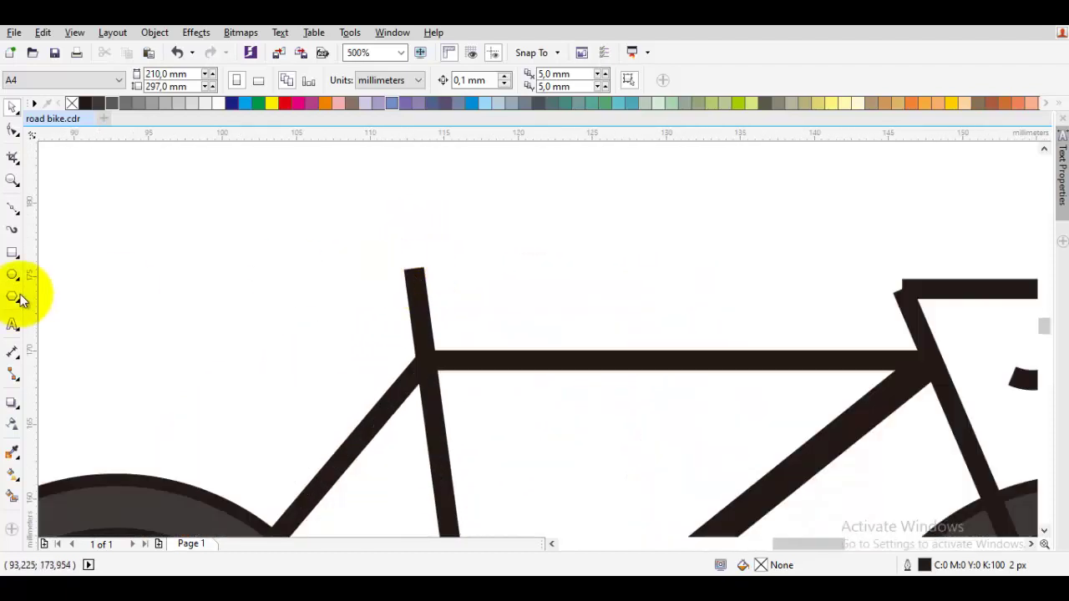
pyautogui.click(13, 252)
pyautogui.moveTo(414, 269)
pyautogui.mouseDown()
pyautogui.moveTo(498, 284)
pyautogui.moveTo(496, 295)
pyautogui.mouseUp()
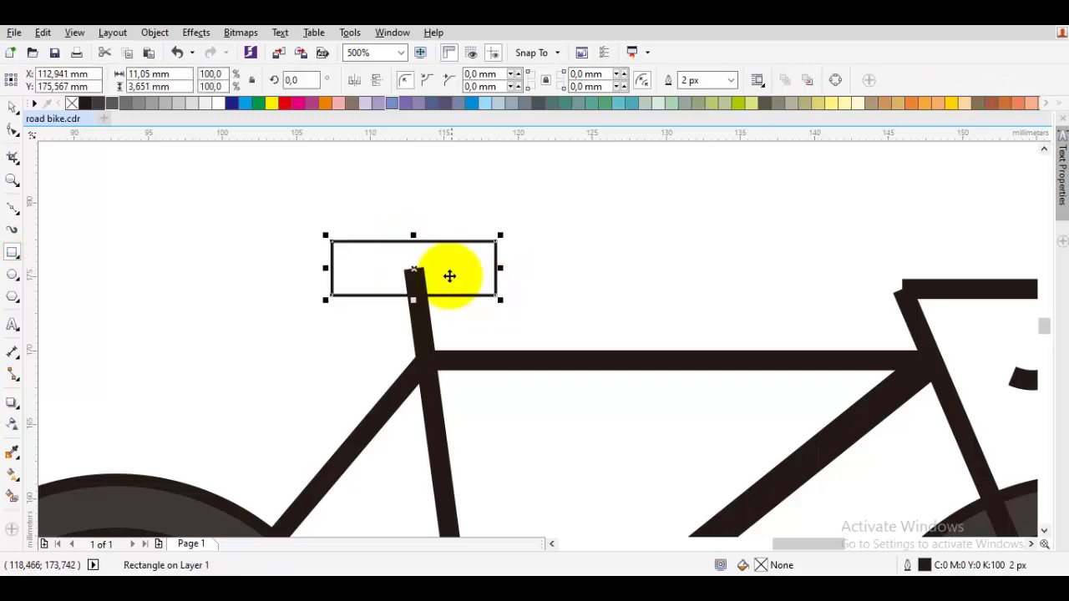
pyautogui.rightClick(445, 276)
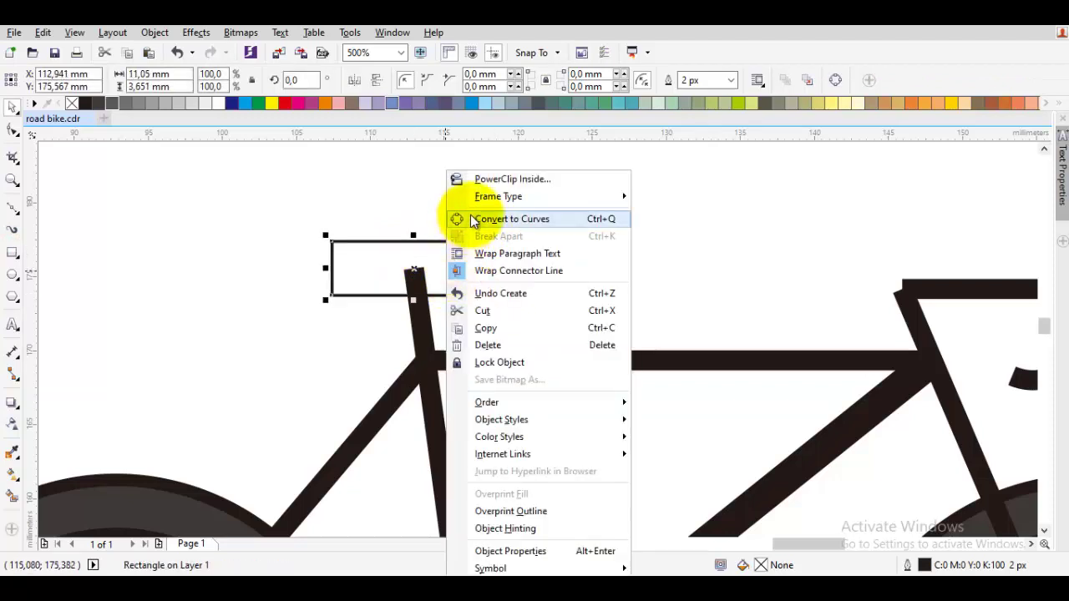
pyautogui.click(470, 215)
# Raise the rectangle's lower front corner slightly and convert its straight segments to curves.
pyautogui.press('F10')
pyautogui.moveTo(493, 297); pyautogui.dragTo(495, 285)
pyautogui.press('Delete')
pyautogui.hotkey('ctrl', 'z')
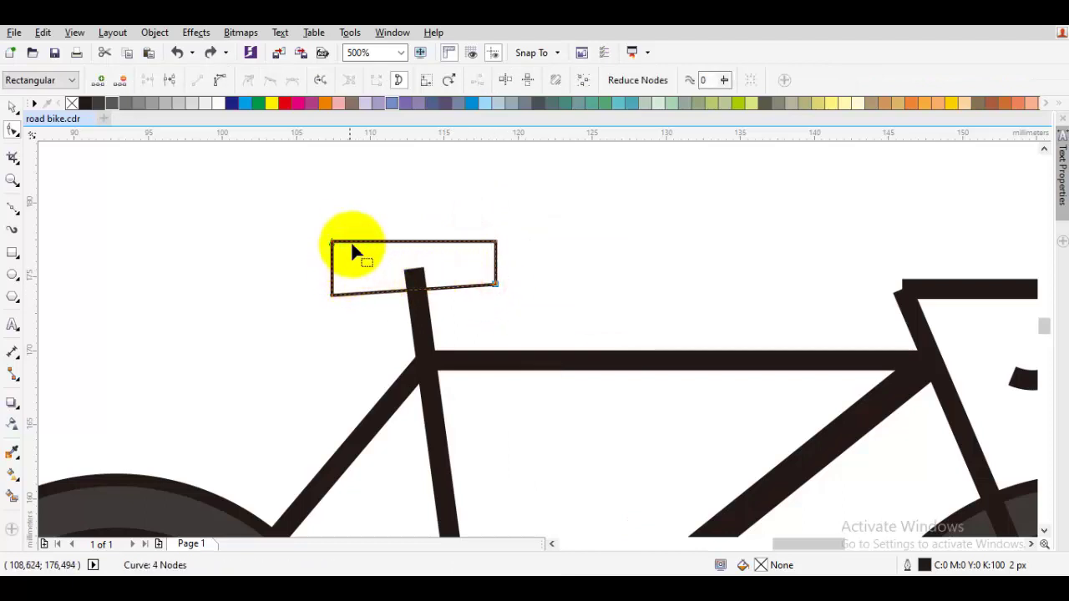
pyautogui.rightClick(352, 227)
pyautogui.click(384, 299)
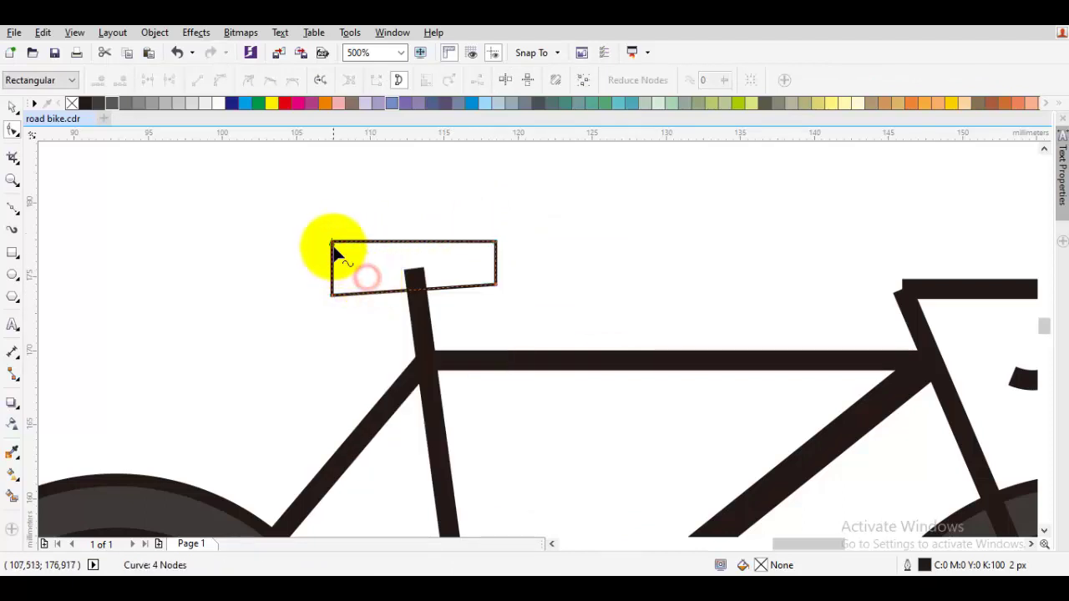
# Delete the shape's upper rear and lower front nodes and shift the two remaining nodes to form a rough saddle.
pyautogui.doubleClick(331, 243)
pyautogui.moveTo(332, 295); pyautogui.dragTo(334, 279)
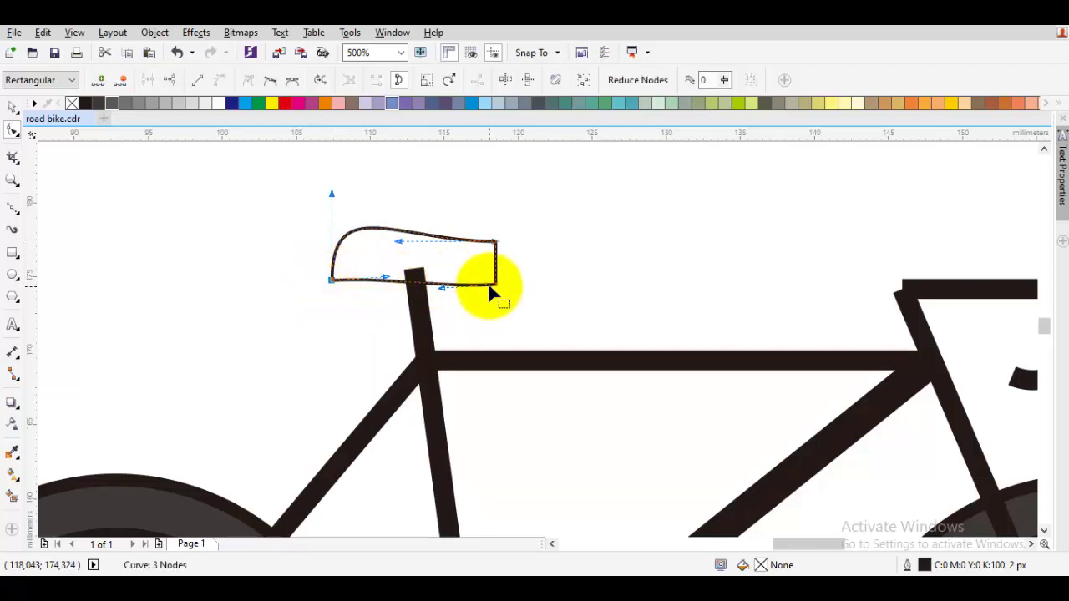
pyautogui.moveTo(493, 286); pyautogui.dragTo(490, 262)
pyautogui.click(405, 263)
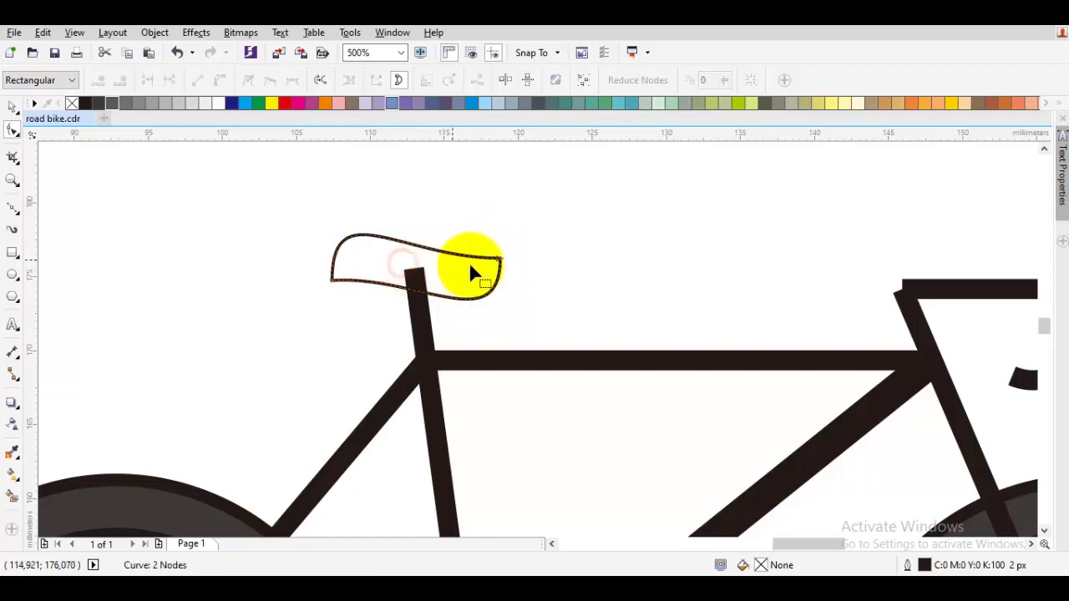
# Raise the saddle's front node and adjust its curve handles to flatten the underside, about 11.2 × 3.3 mm overall.
pyautogui.click(498, 260)
pyautogui.moveTo(494, 253); pyautogui.dragTo(496, 249)
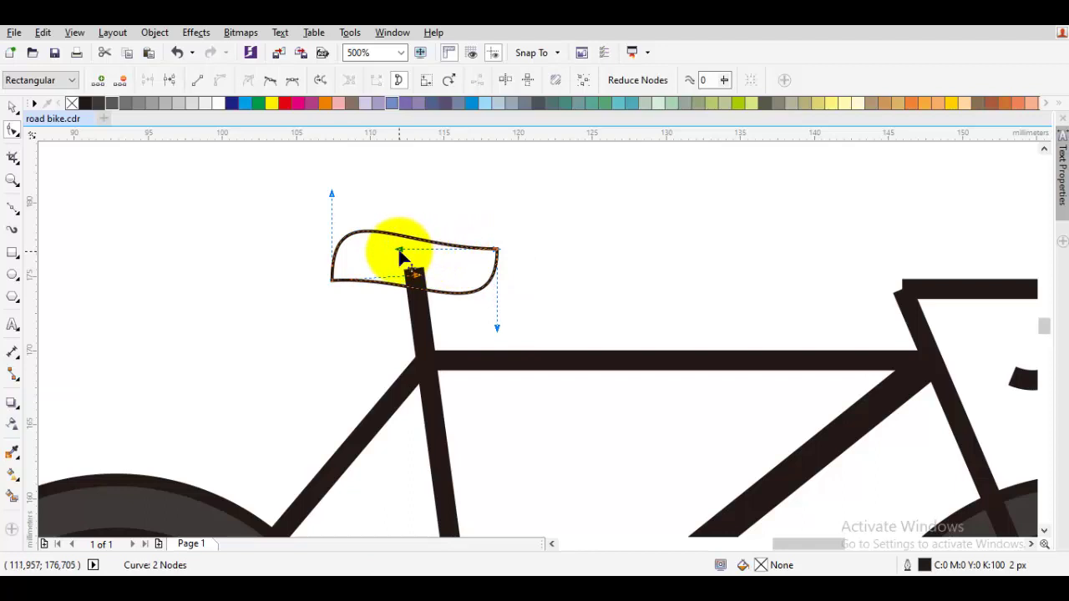
pyautogui.moveTo(400, 250); pyautogui.dragTo(418, 249)
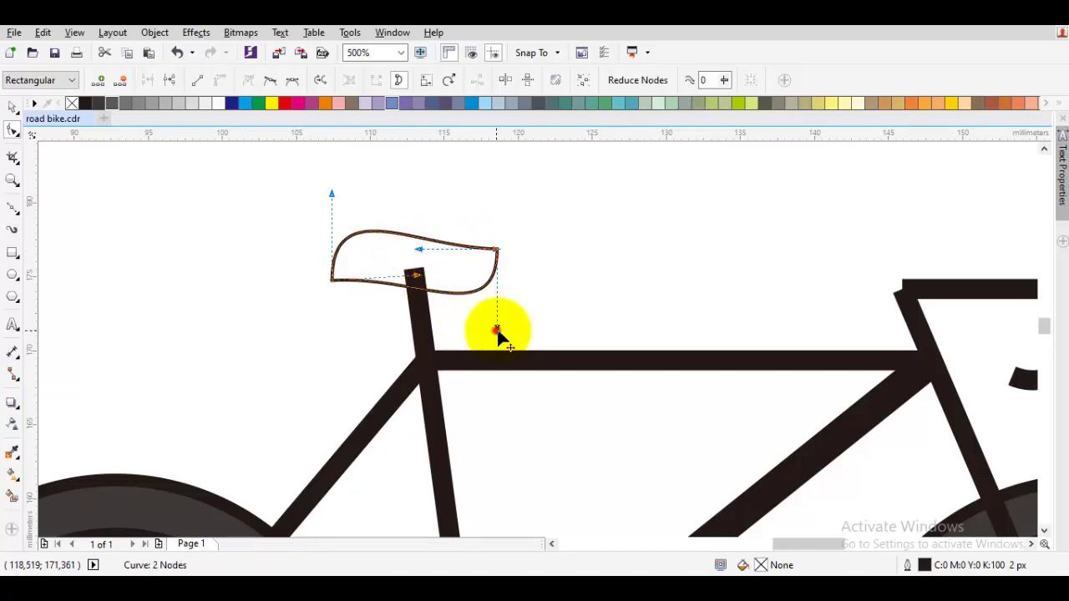
pyautogui.moveTo(496, 333); pyautogui.dragTo(506, 300)
pyautogui.press('space')
# Raise the saddle's rear node, extend the front node forward and adjust the handles into a slim saddle about 12.6 × 3.1 mm.
pyautogui.click(332, 279)
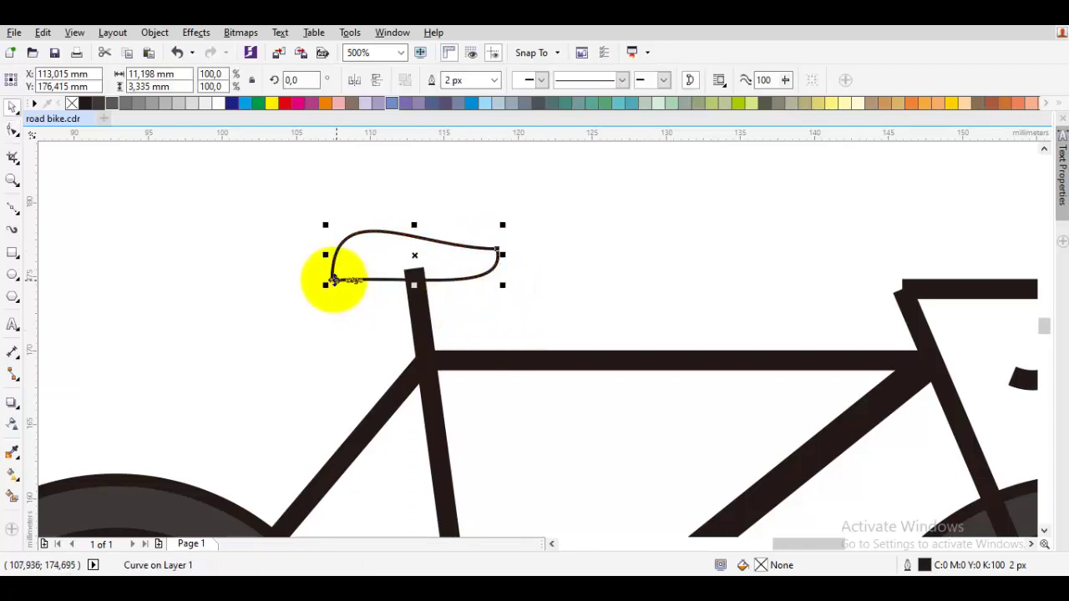
pyautogui.click(333, 282)
pyautogui.click(415, 279)
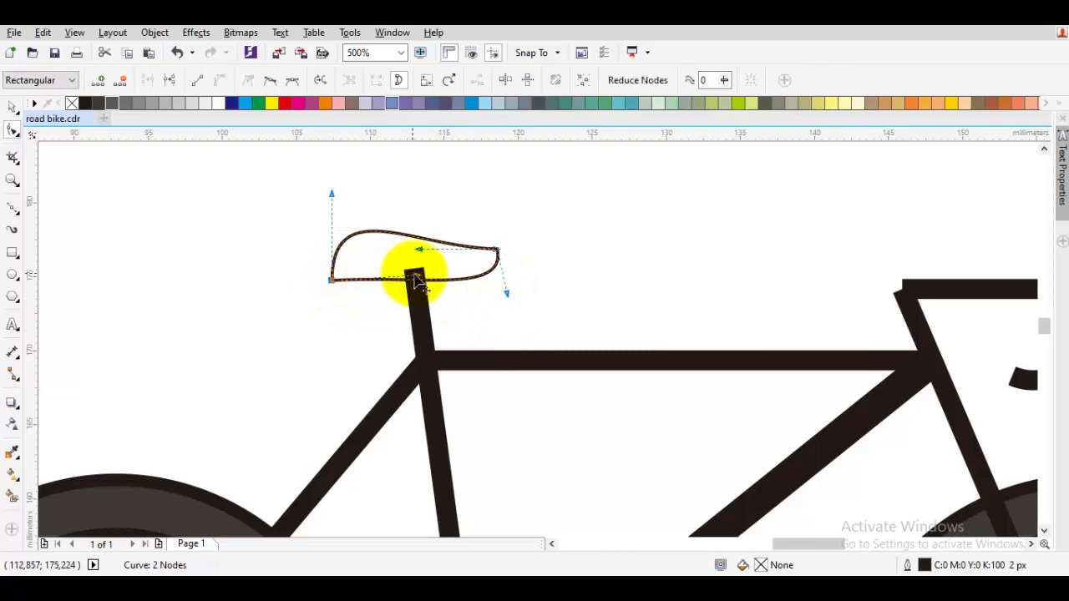
pyautogui.moveTo(417, 281); pyautogui.dragTo(333, 287)
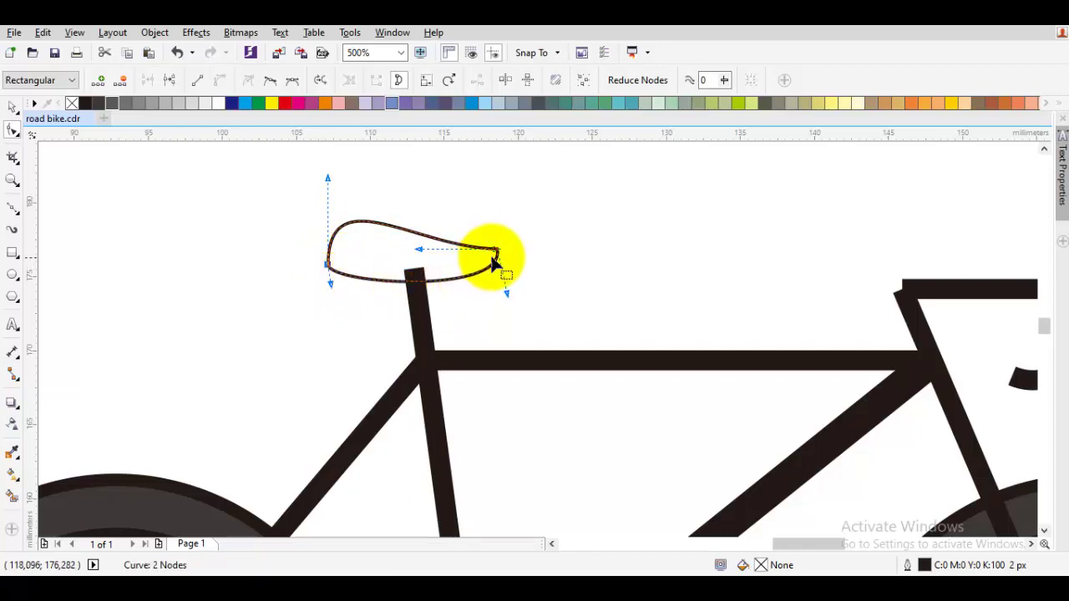
pyautogui.moveTo(496, 256); pyautogui.dragTo(516, 249)
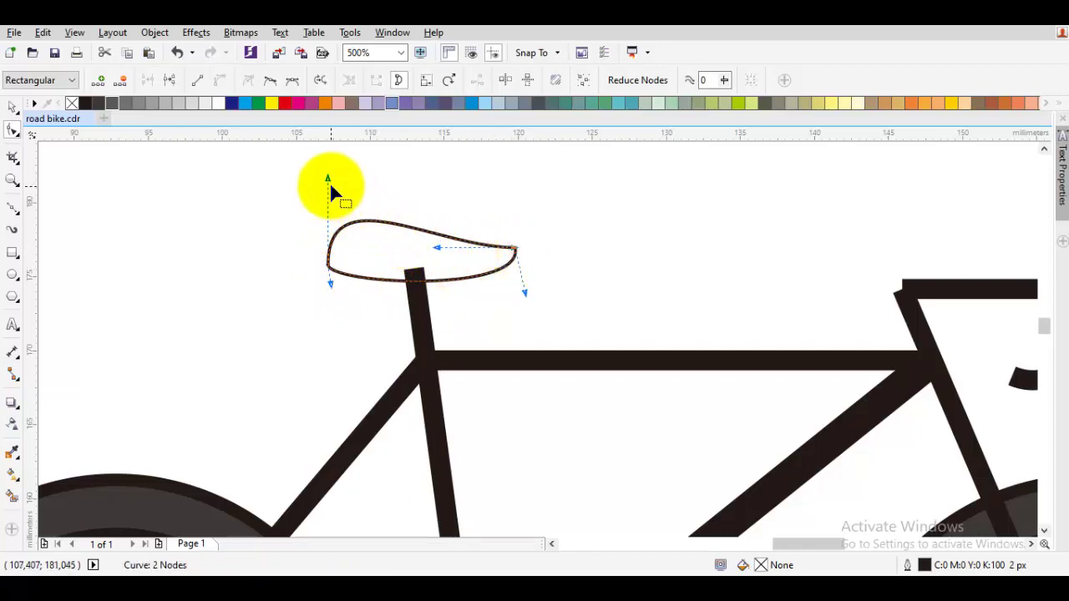
pyautogui.moveTo(327, 180); pyautogui.dragTo(327, 202)
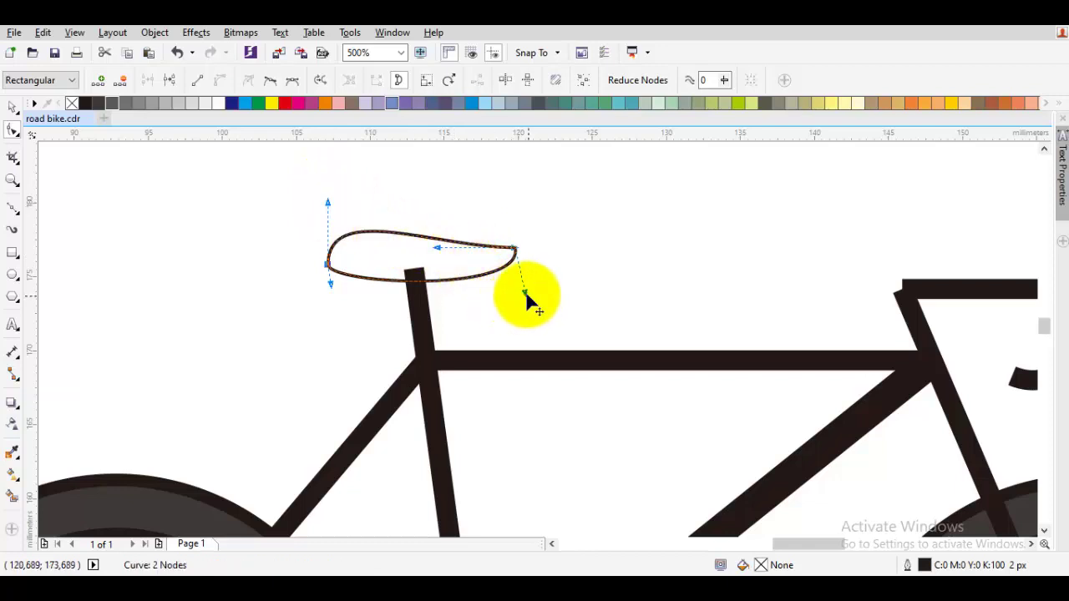
pyautogui.moveTo(525, 290); pyautogui.dragTo(496, 286)
# Fill the saddle with the black sampled from the seat post and remove its outline.
pyautogui.click(428, 292)
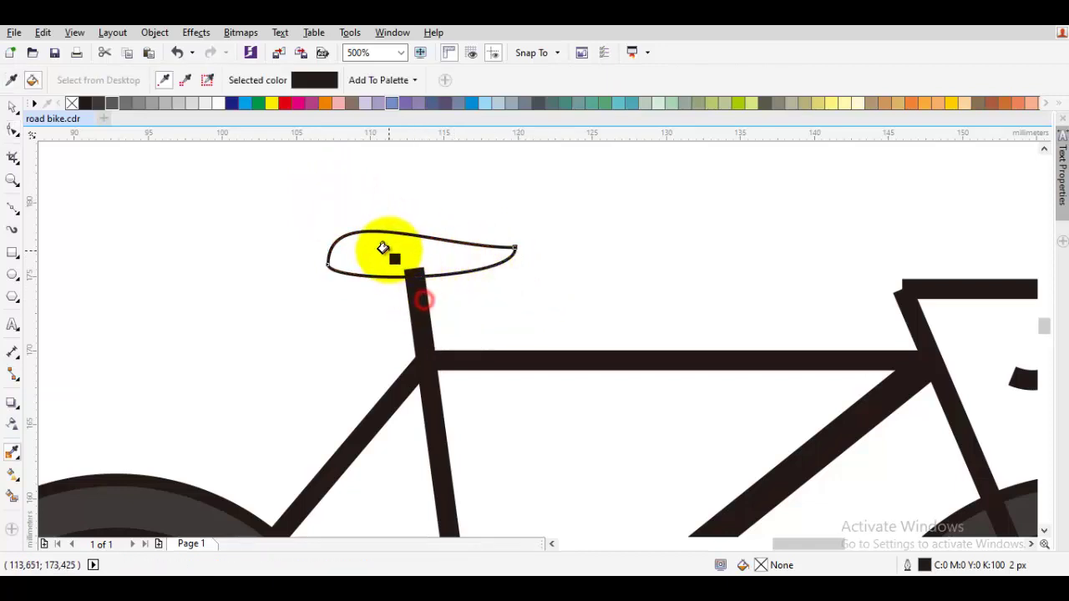
pyautogui.click(382, 242)
pyautogui.rightClick(74, 105)
pyautogui.click(159, 171)
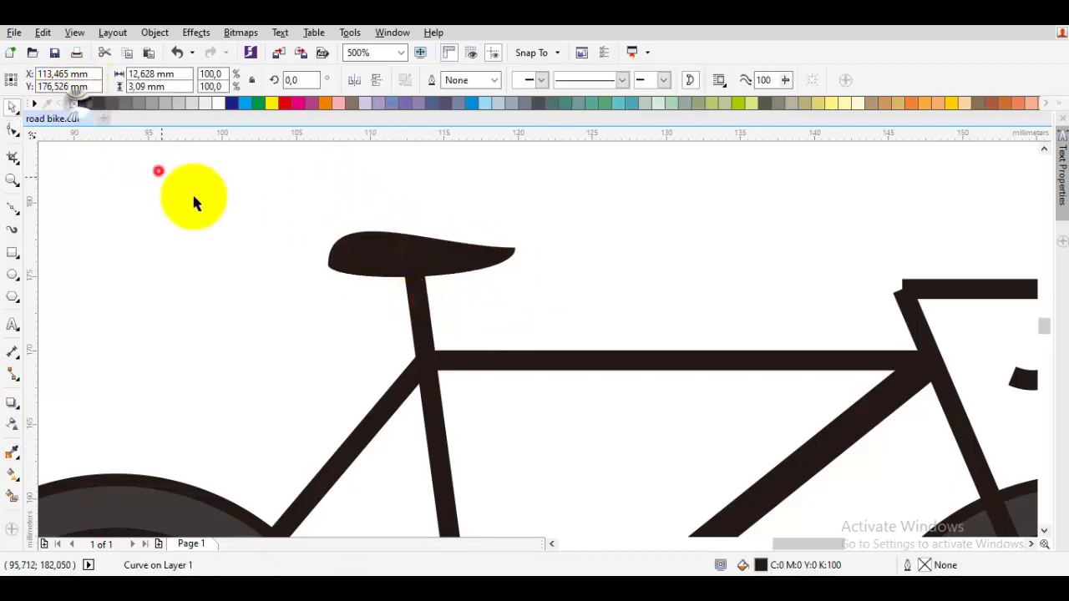
# Refine the saddle's front tip by moving its end node slightly.
pyautogui.scroll(-2, 367, 278)
pyautogui.scroll(2, 384, 283)
pyautogui.click(375, 290)
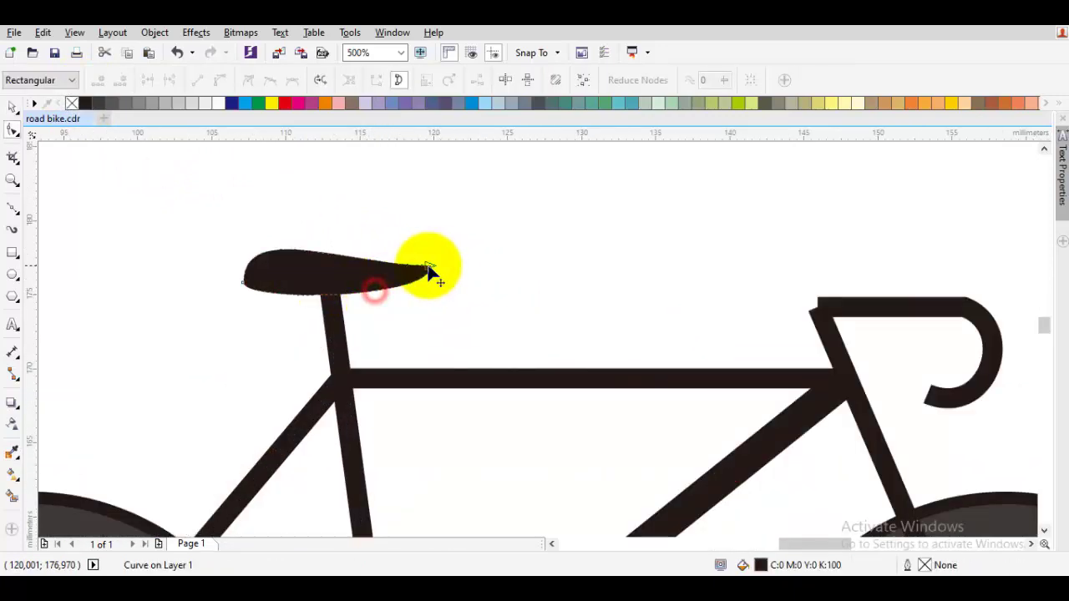
pyautogui.moveTo(435, 270); pyautogui.dragTo(442, 279)
pyautogui.click(442, 279)
pyautogui.scroll(-4, 451, 288)
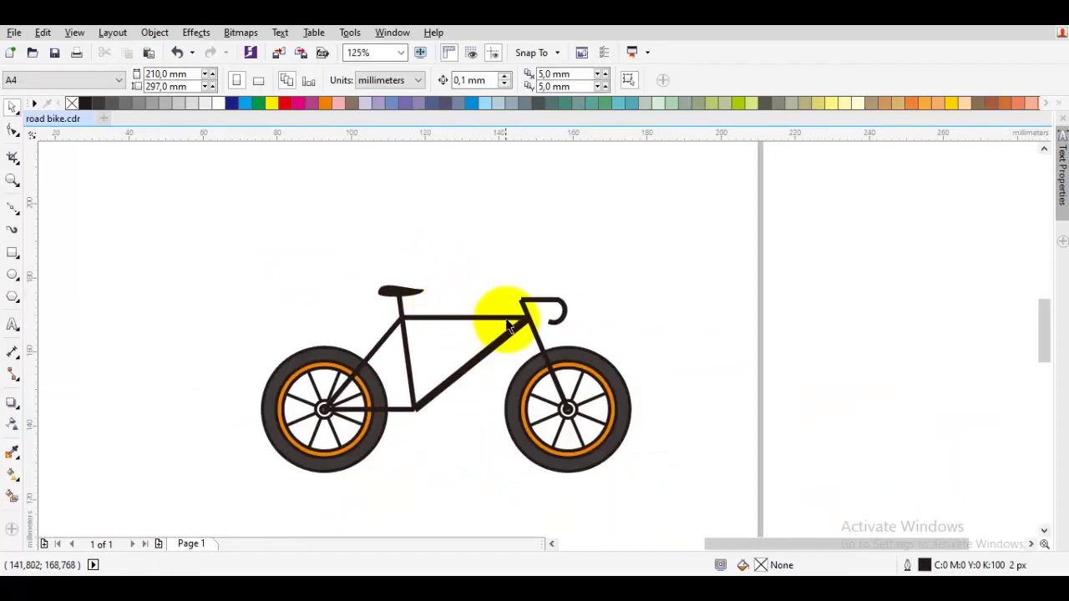
# Set the outline width of the handlebar, the fork and the frame's thinner lines to 25 px.
pyautogui.scroll(2, 543, 317)
pyautogui.scroll(-3, 573, 330)
pyautogui.scroll(2, 580, 346)
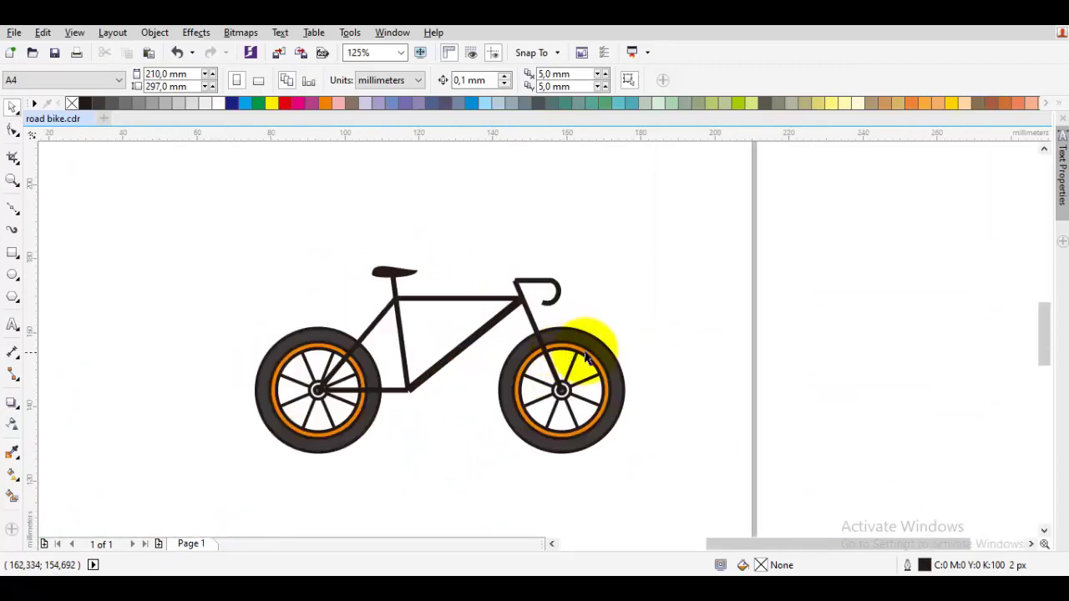
pyautogui.scroll(2, 547, 296)
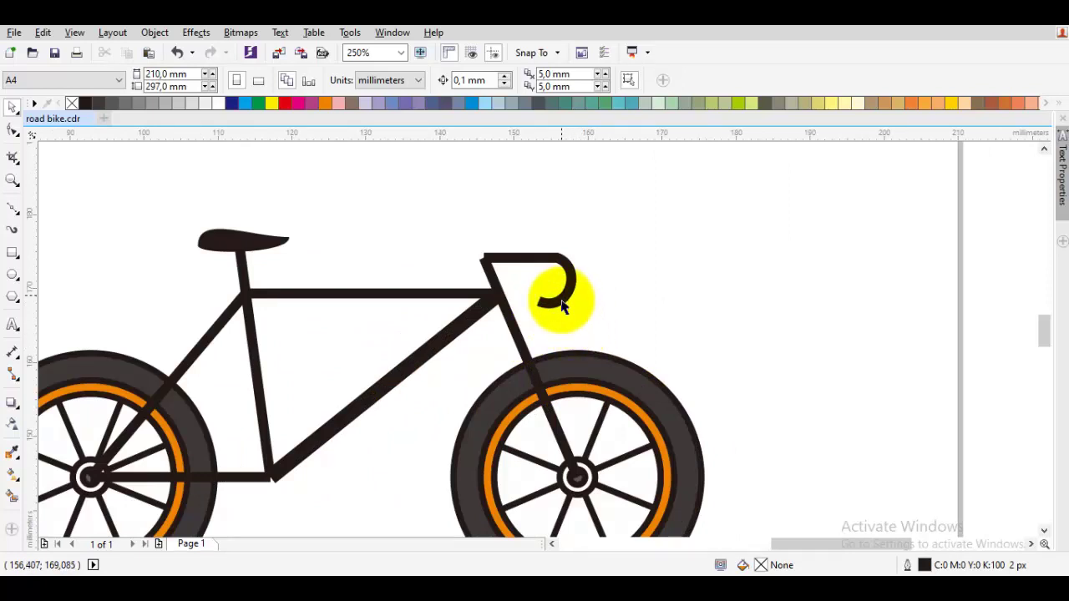
pyautogui.click(560, 302)
pyautogui.keyDown('shift'); pyautogui.click(518, 334); pyautogui.keyUp('shift')
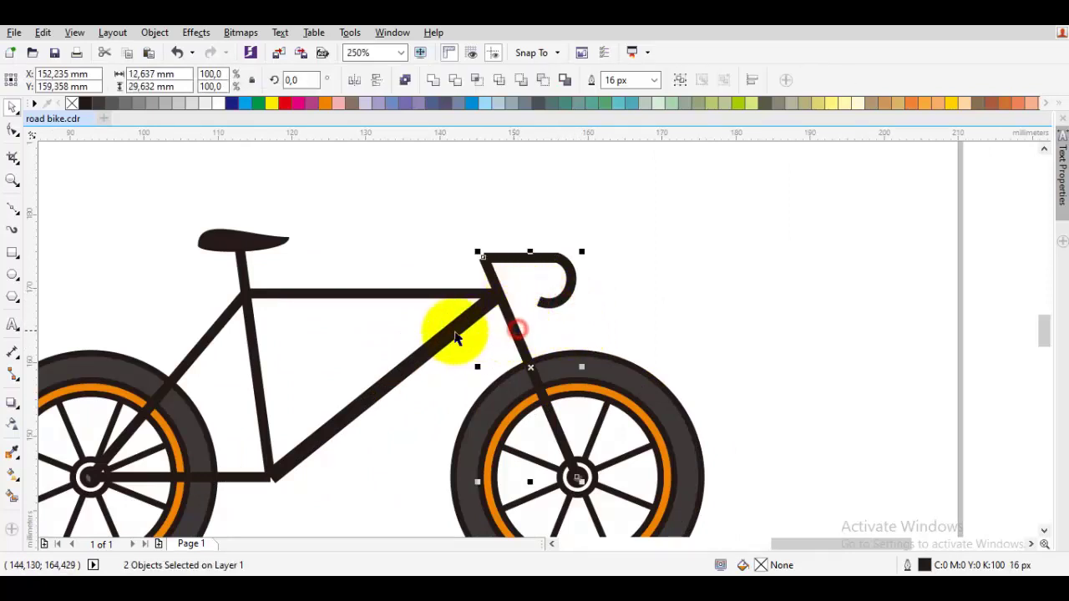
pyautogui.keyDown('shift'); pyautogui.click(222, 321); pyautogui.keyUp('shift')
pyautogui.keyDown('shift'); pyautogui.click(254, 336); pyautogui.keyUp('shift')
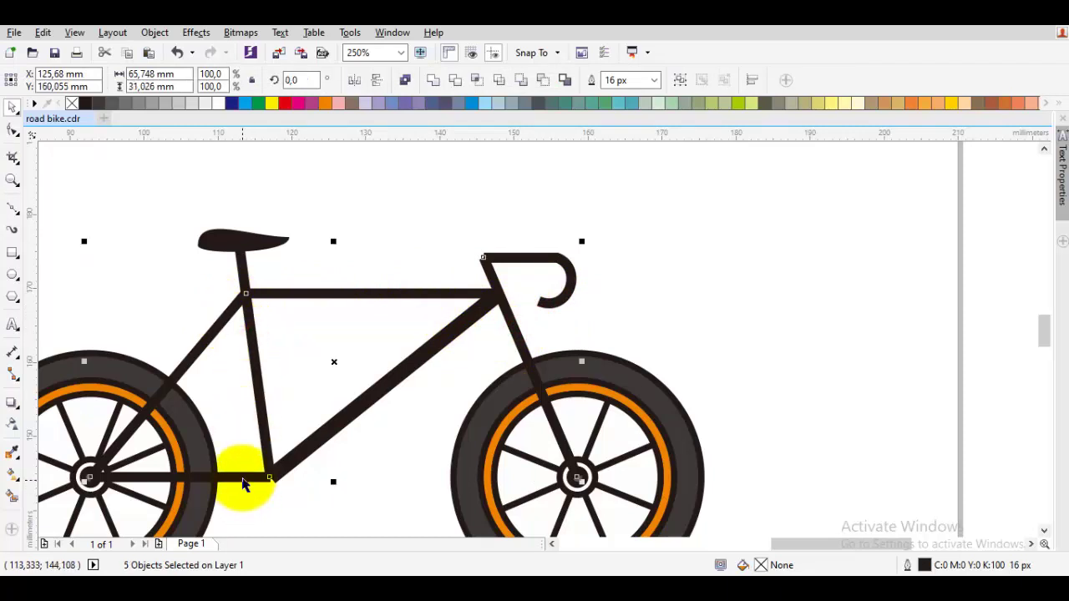
pyautogui.keyDown('shift'); pyautogui.click(243, 482); pyautogui.keyUp('shift')
pyautogui.click(653, 81)
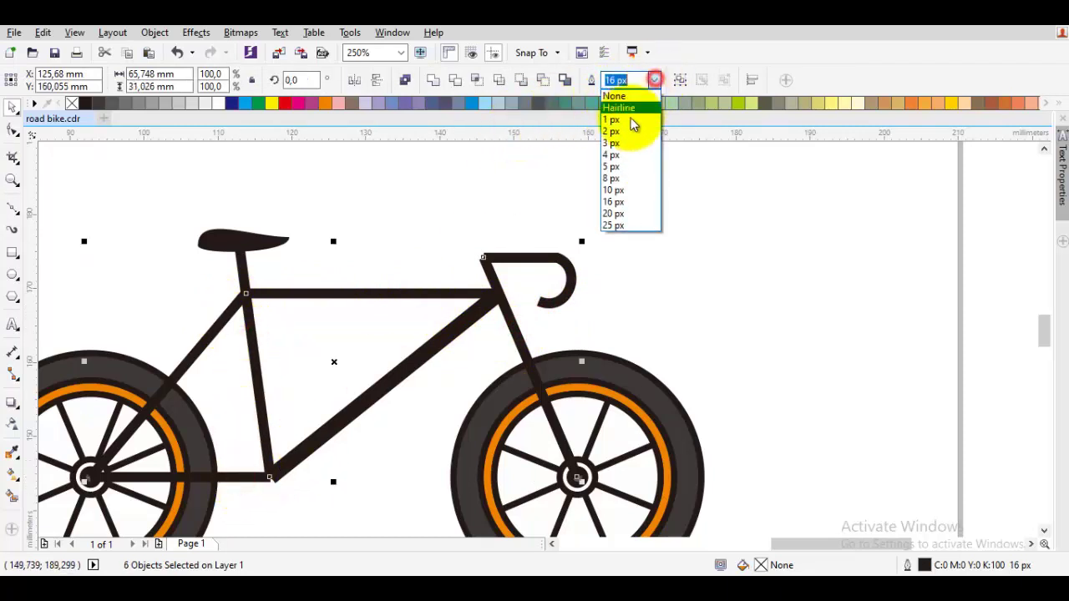
pyautogui.click(611, 225)
pyautogui.click(653, 234)
pyautogui.scroll(-1, 573, 288)
pyautogui.click(624, 277)
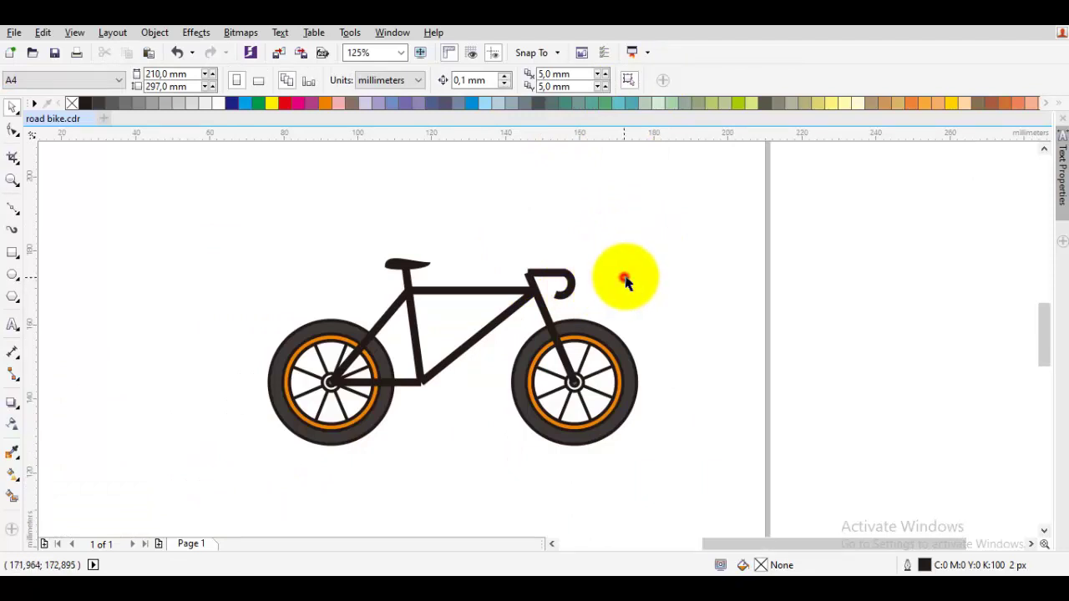
# Move the front wheel, fork and handlebar together about 8 mm horizontally toward the rear wheel.
pyautogui.scroll(-2, 622, 284)
pyautogui.scroll(2, 605, 301)
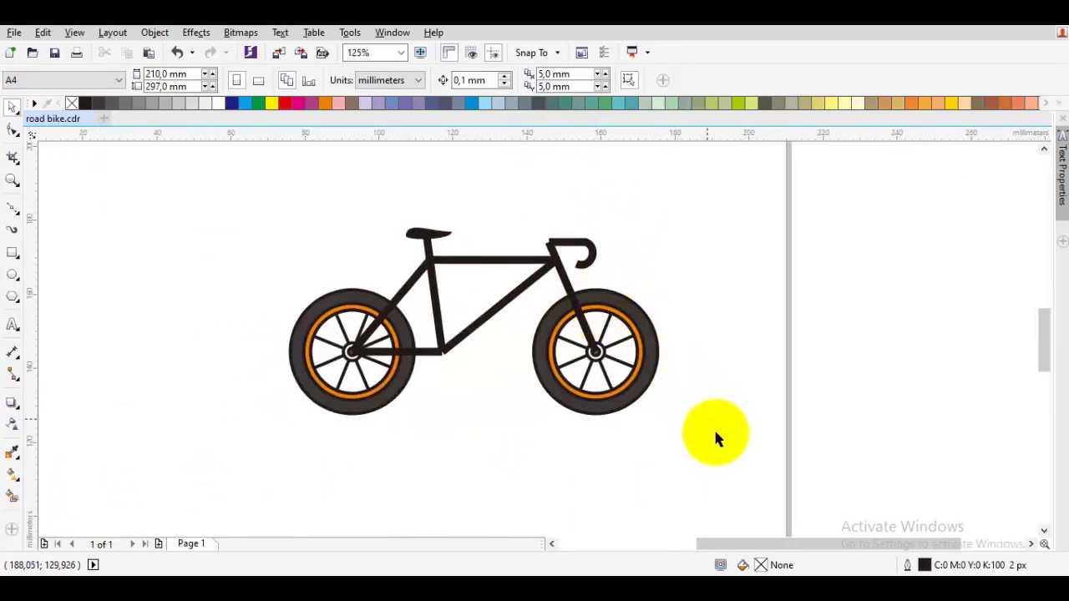
pyautogui.moveTo(724, 450); pyautogui.dragTo(506, 193)
pyautogui.scroll(2, 576, 293)
pyautogui.moveTo(589, 308); pyautogui.dragTo(539, 302)
pyautogui.click(629, 253)
# Move the front end nodes of the frame's top line and diagonal line back onto the fork line.
pyautogui.press('F10')
pyautogui.click(538, 233)
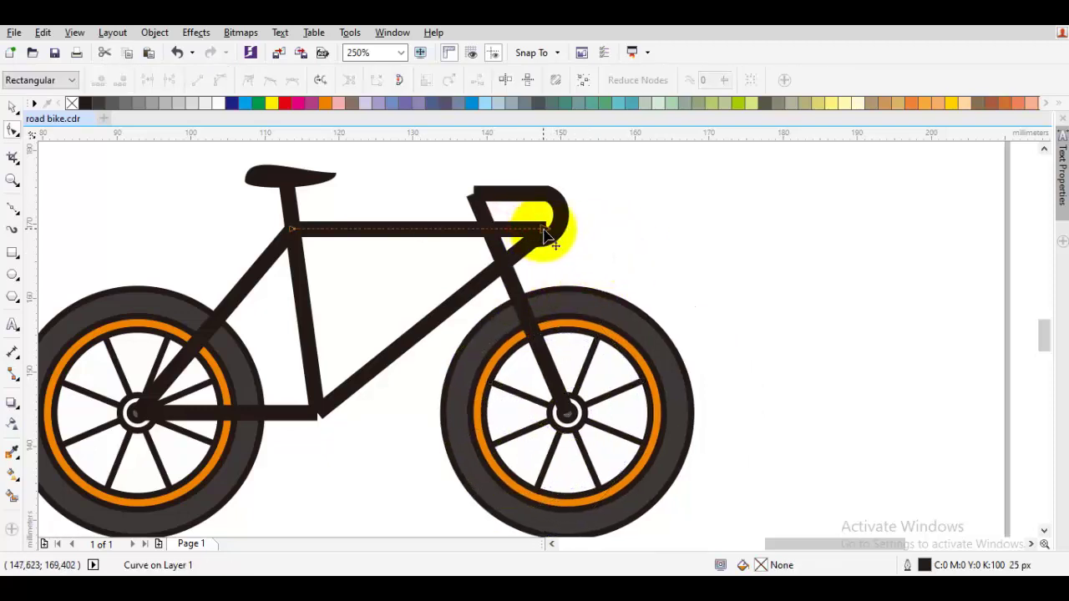
pyautogui.moveTo(544, 236); pyautogui.dragTo(490, 230)
pyautogui.click(487, 267)
pyautogui.click(608, 234)
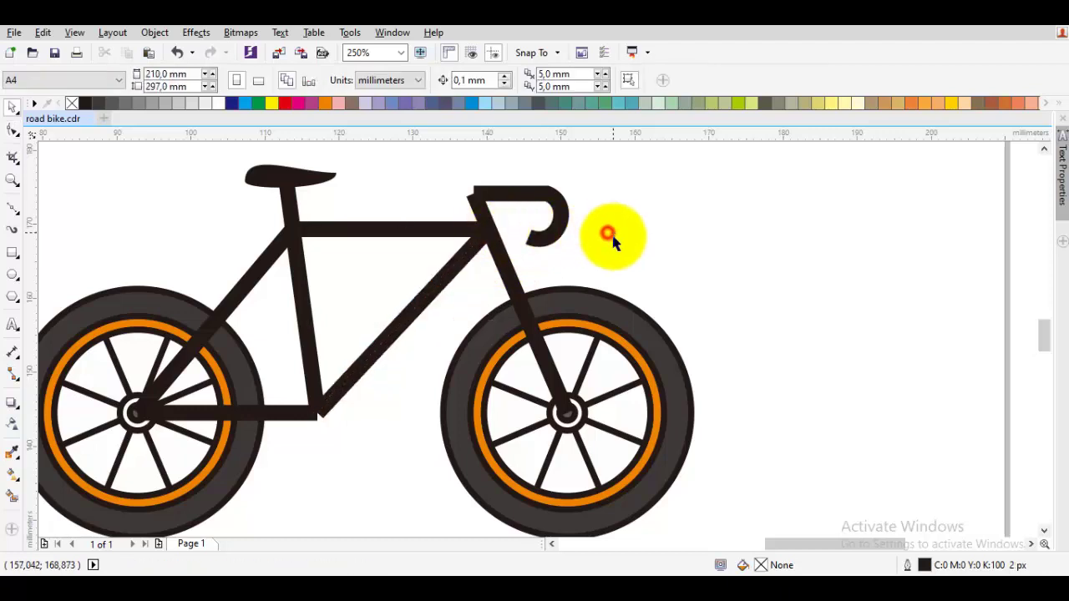
# Move the rear wheel group about 4.4 mm horizontally toward the front wheel.
pyautogui.scroll(-1, 614, 238)
pyautogui.moveTo(621, 244); pyautogui.dragTo(570, 251)
pyautogui.click(620, 257)
pyautogui.moveTo(410, 253); pyautogui.dragTo(487, 253)
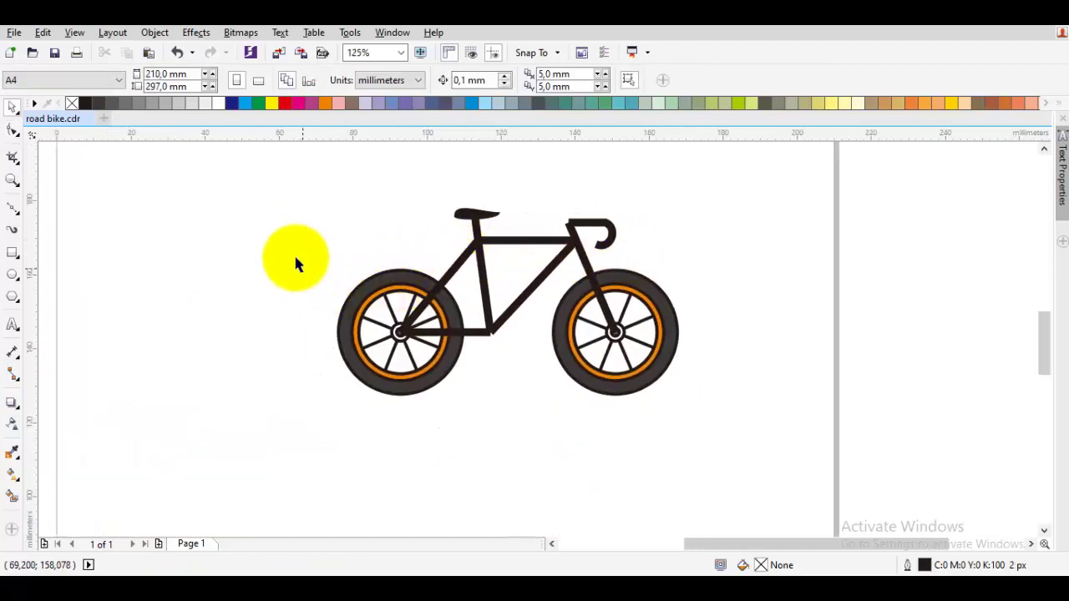
pyautogui.moveTo(467, 421); pyautogui.dragTo(468, 420)
pyautogui.scroll(1, 416, 344)
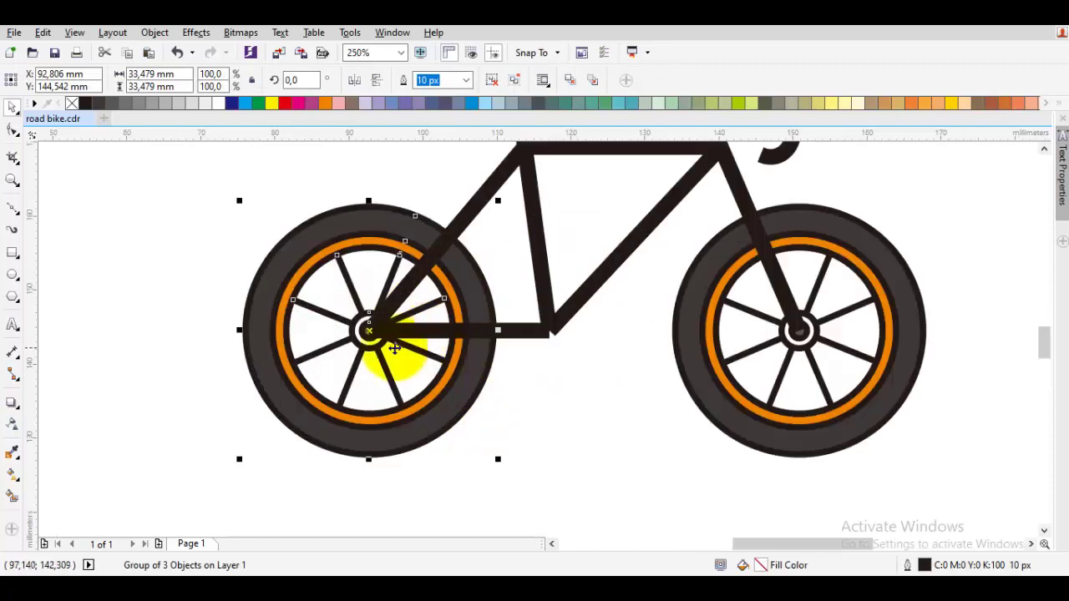
pyautogui.moveTo(370, 332); pyautogui.dragTo(403, 331)
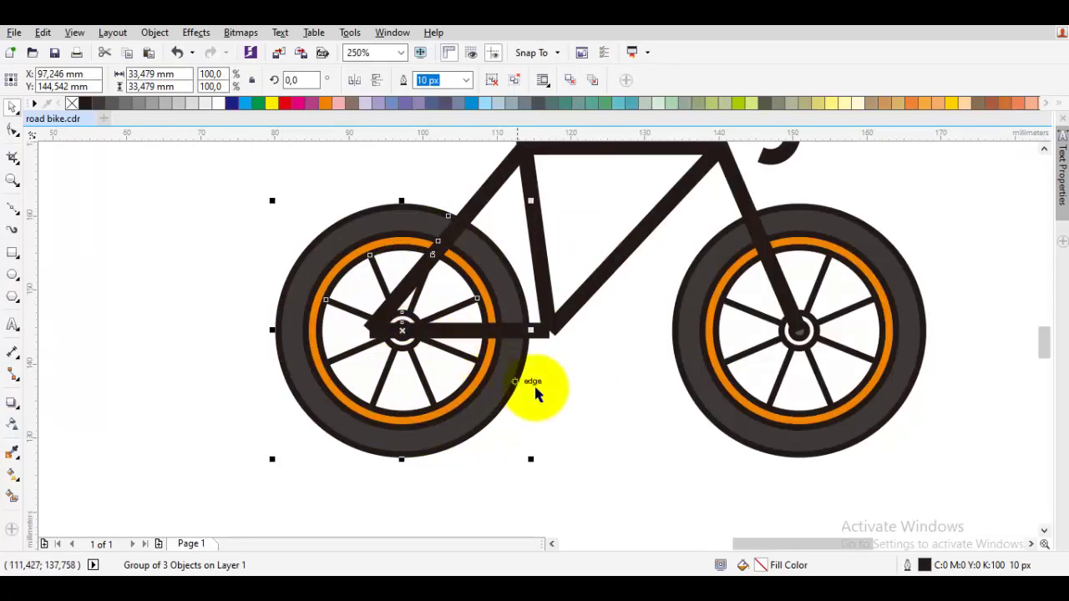
pyautogui.click(553, 392)
# Move the rear end nodes of the frame's bottom line and rear slanted line to the rear wheel's hub centre.
pyautogui.click(504, 334)
pyautogui.press('F10')
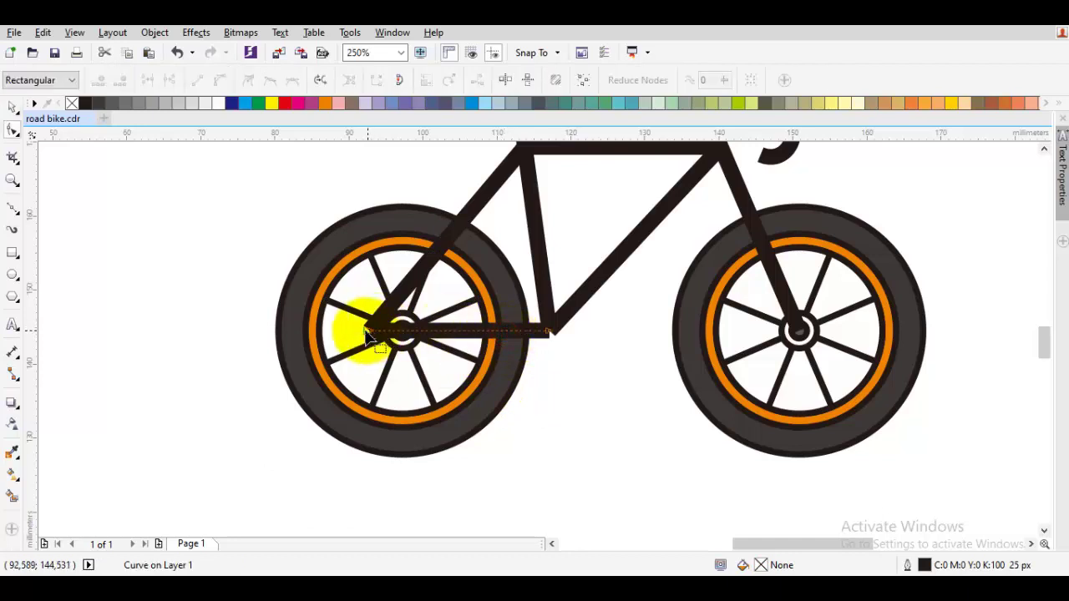
pyautogui.click(366, 333)
pyautogui.moveTo(427, 340); pyautogui.dragTo(402, 331)
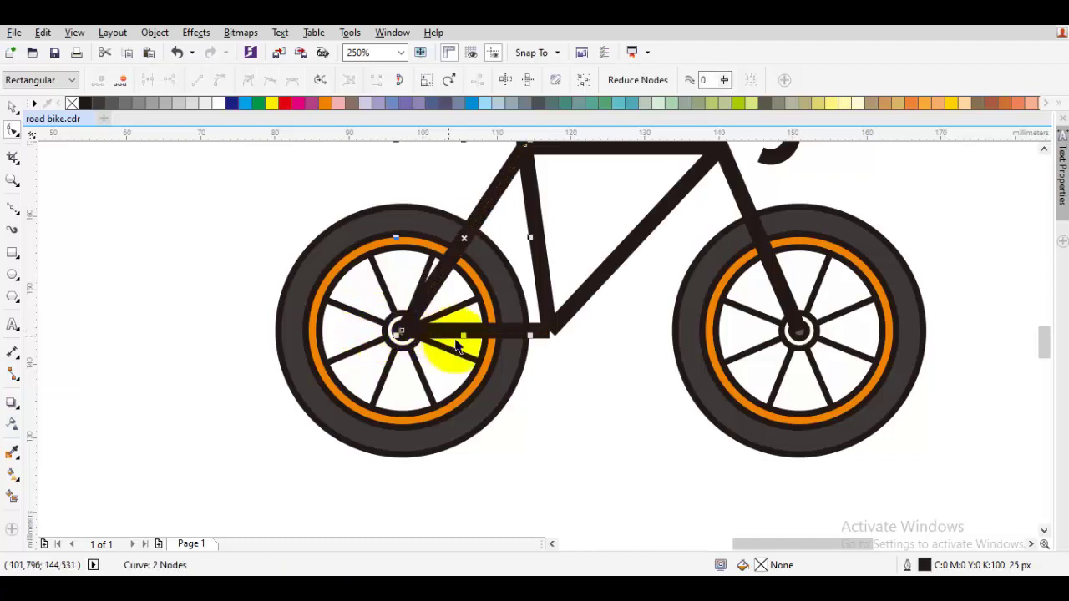
pyautogui.press('space')
pyautogui.scroll(-1, 491, 371)
pyautogui.click(534, 401)
pyautogui.moveTo(534, 401); pyautogui.dragTo(462, 408)
pyautogui.scroll(2, 472, 308)
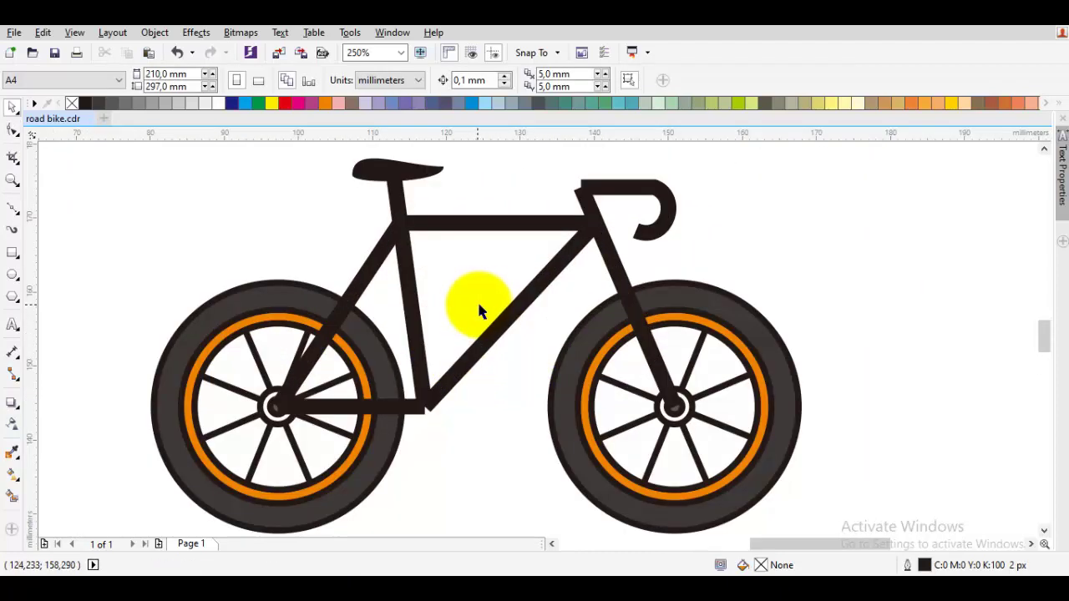
pyautogui.scroll(-2, 493, 309)
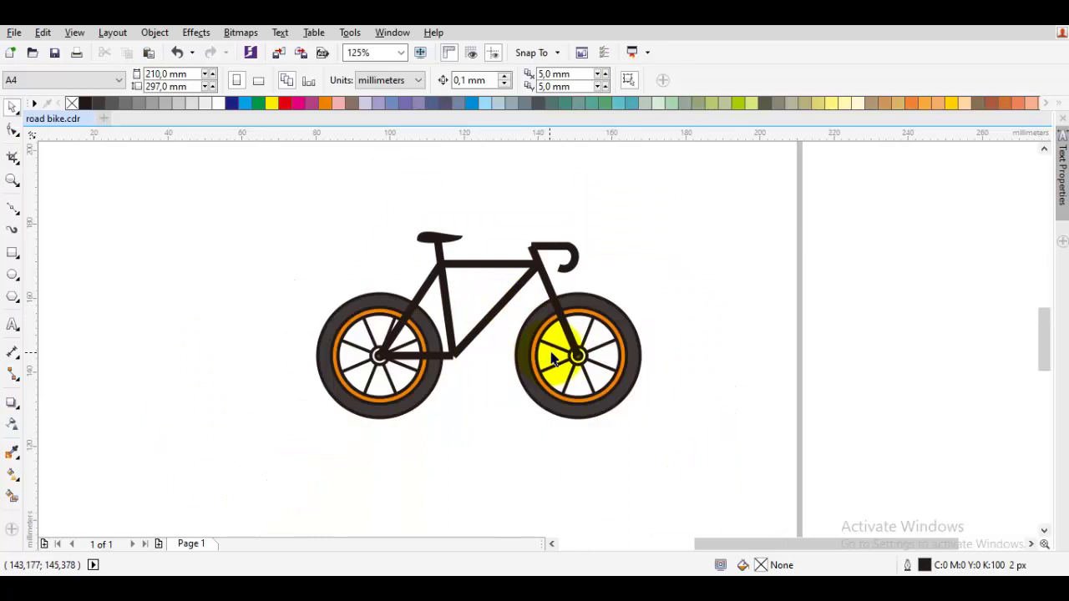
pyautogui.scroll(2, 548, 310)
pyautogui.click(563, 281)
pyautogui.press('space')
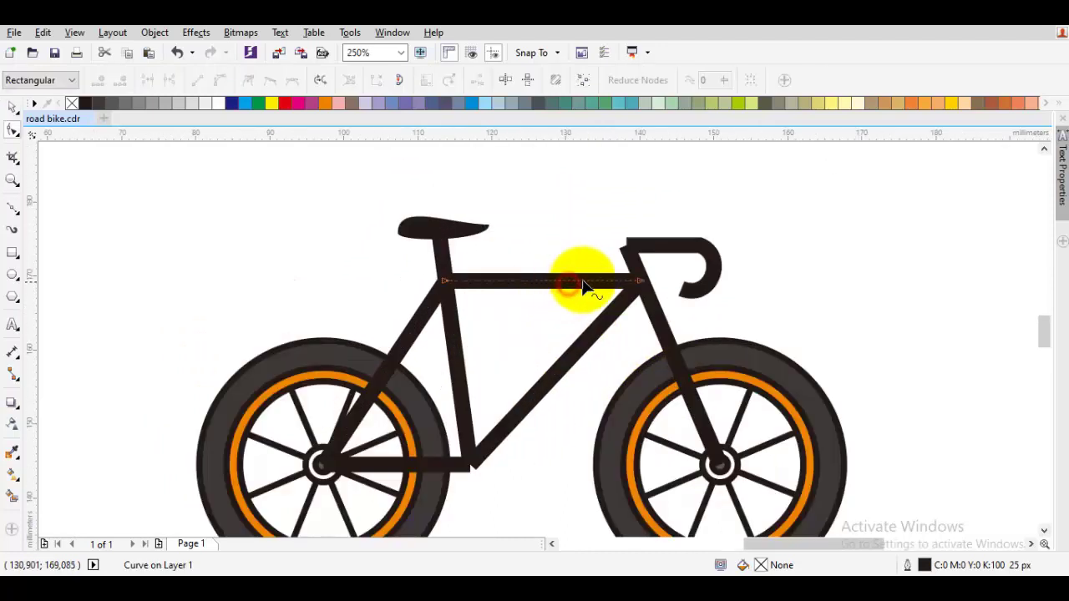
pyautogui.moveTo(630, 280); pyautogui.dragTo(639, 304)
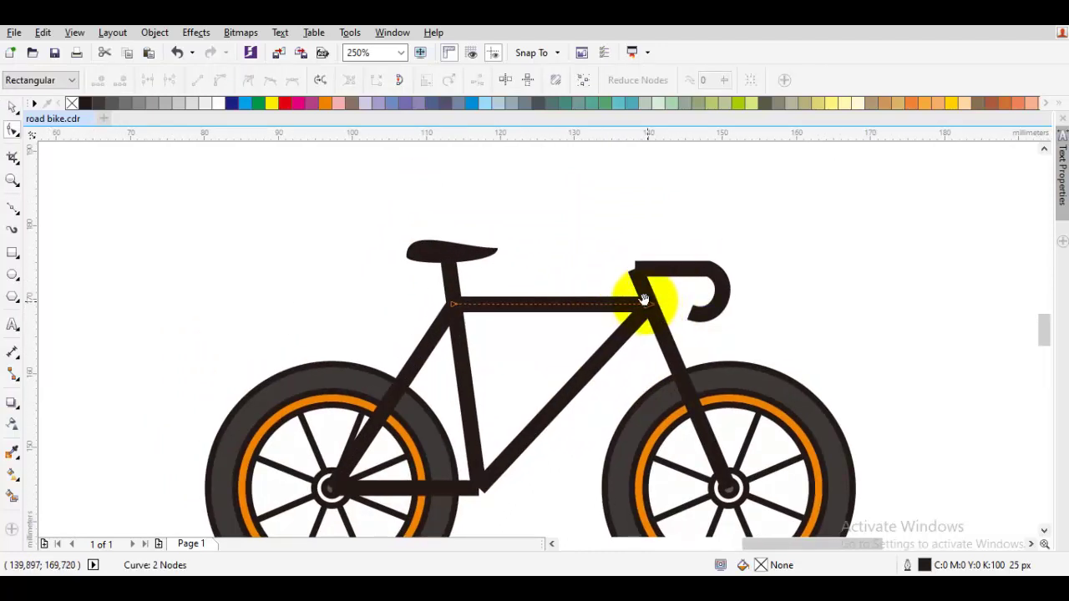
pyautogui.scroll(-2, 643, 299)
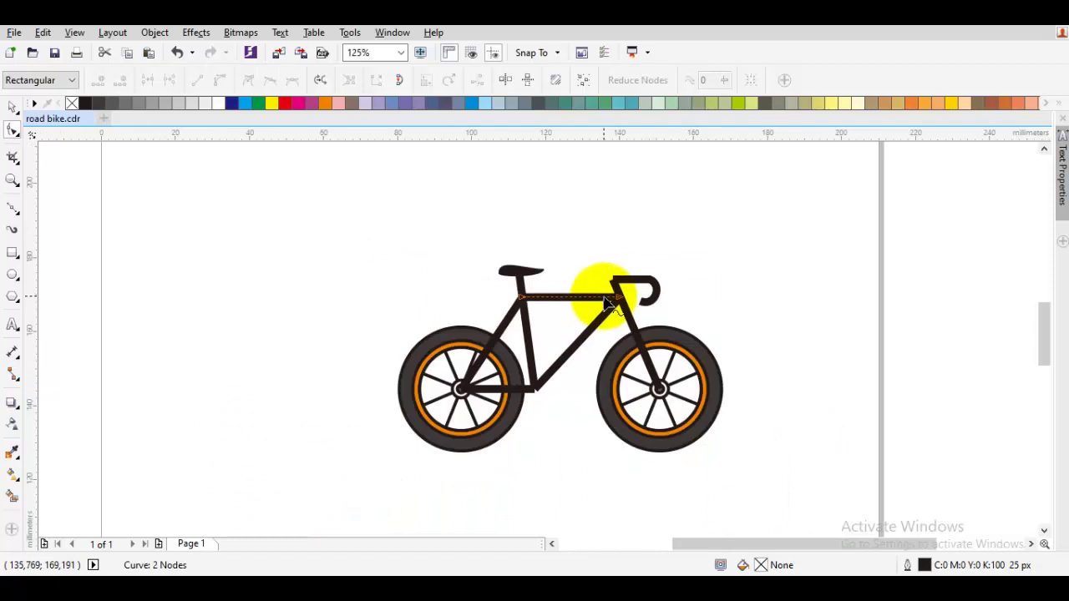
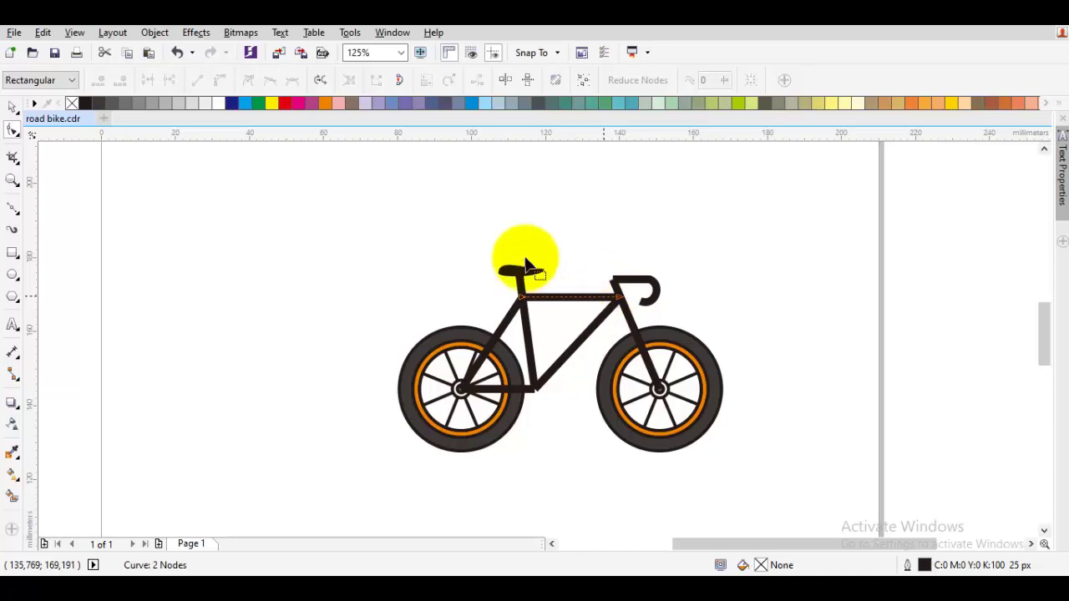
# Lower the rear end node of the frame's top line about 4 mm along the seat tube so the line slopes toward the rear.
pyautogui.scroll(1, 541, 349)
pyautogui.press('space')
pyautogui.click(603, 320)
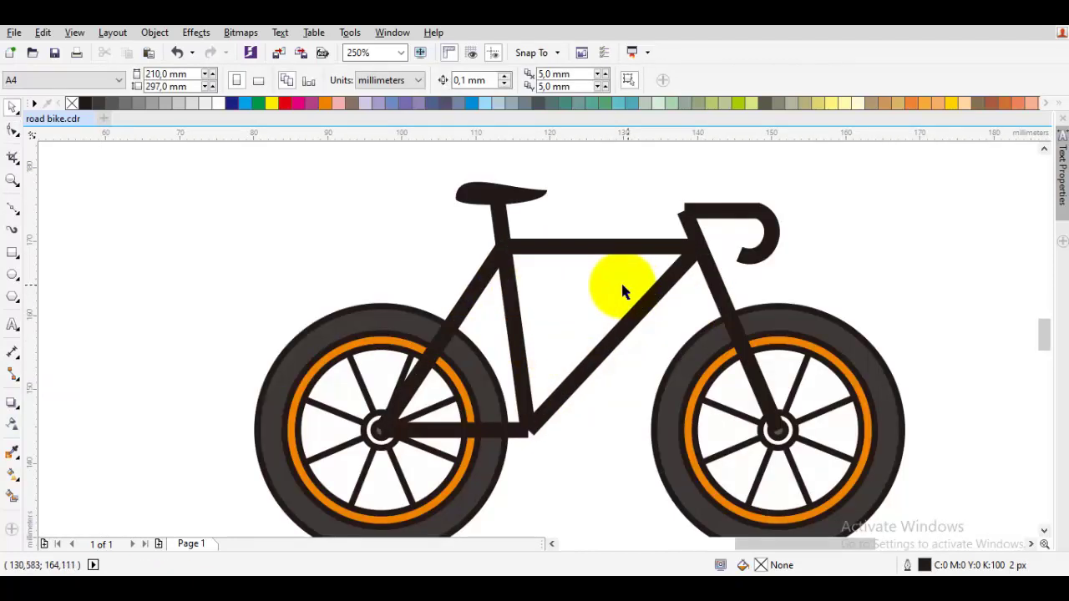
pyautogui.doubleClick(537, 248)
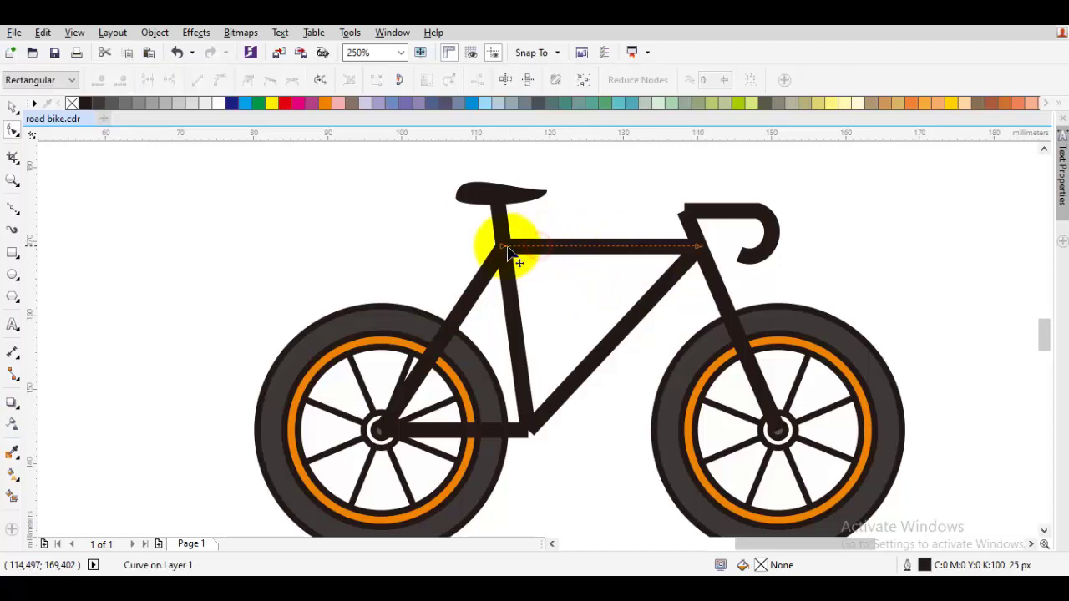
pyautogui.moveTo(508, 249); pyautogui.dragTo(505, 273)
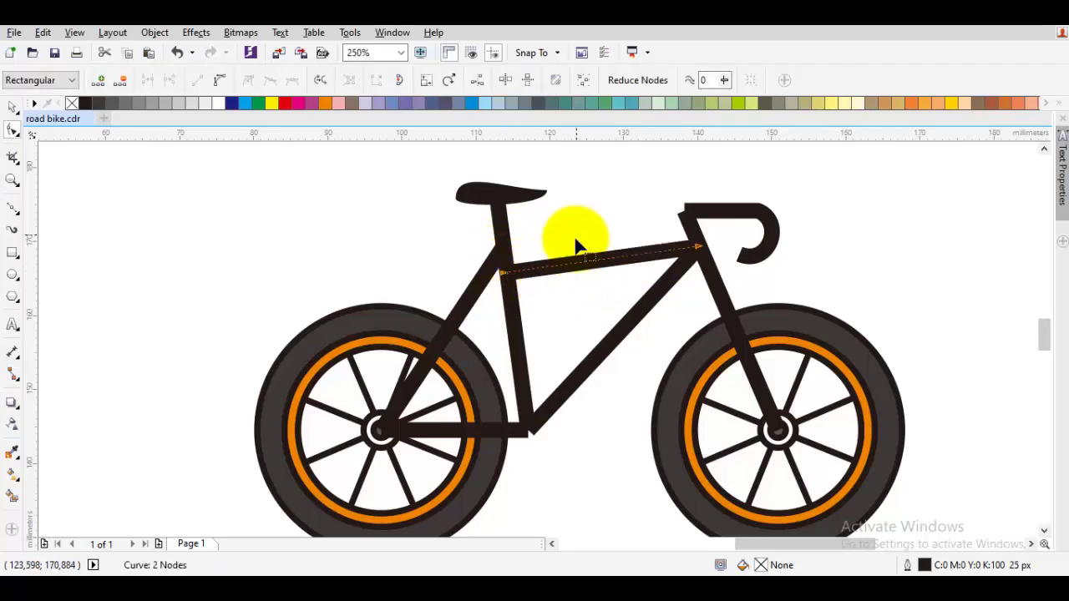
pyautogui.press('space')
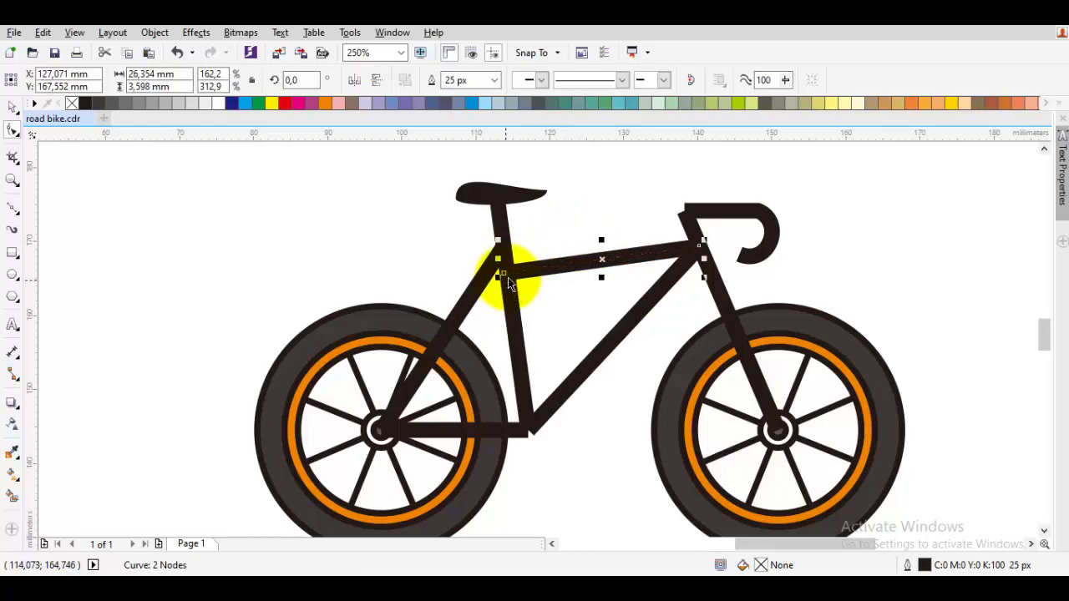
pyautogui.scroll(1, 507, 276)
pyautogui.press('space')
pyautogui.moveTo(501, 271); pyautogui.dragTo(505, 279)
# Convert the frame's top line to a curve and bend it into a gentle upward arch.
pyautogui.rightClick(596, 234)
pyautogui.click(601, 267)
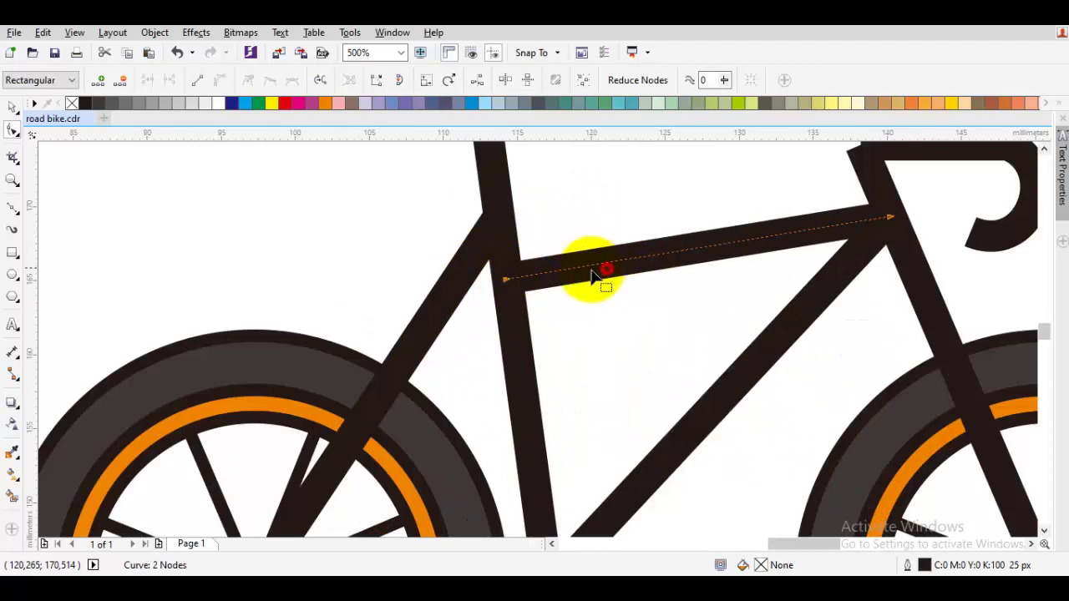
pyautogui.click(509, 280)
pyautogui.moveTo(633, 259)
pyautogui.mouseDown()
pyautogui.moveTo(626, 227)
pyautogui.moveTo(638, 242)
pyautogui.mouseUp()
pyautogui.moveTo(763, 238); pyautogui.dragTo(766, 205)
pyautogui.moveTo(638, 242); pyautogui.dragTo(510, 279)
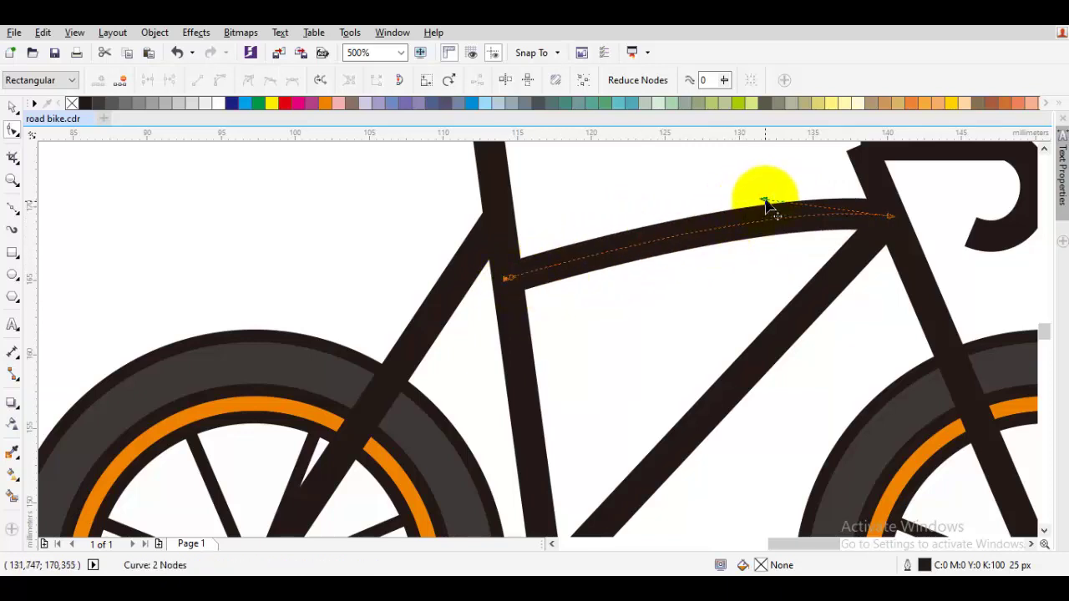
pyautogui.moveTo(762, 203); pyautogui.dragTo(672, 220)
pyautogui.press('space')
pyautogui.scroll(-2, 615, 258)
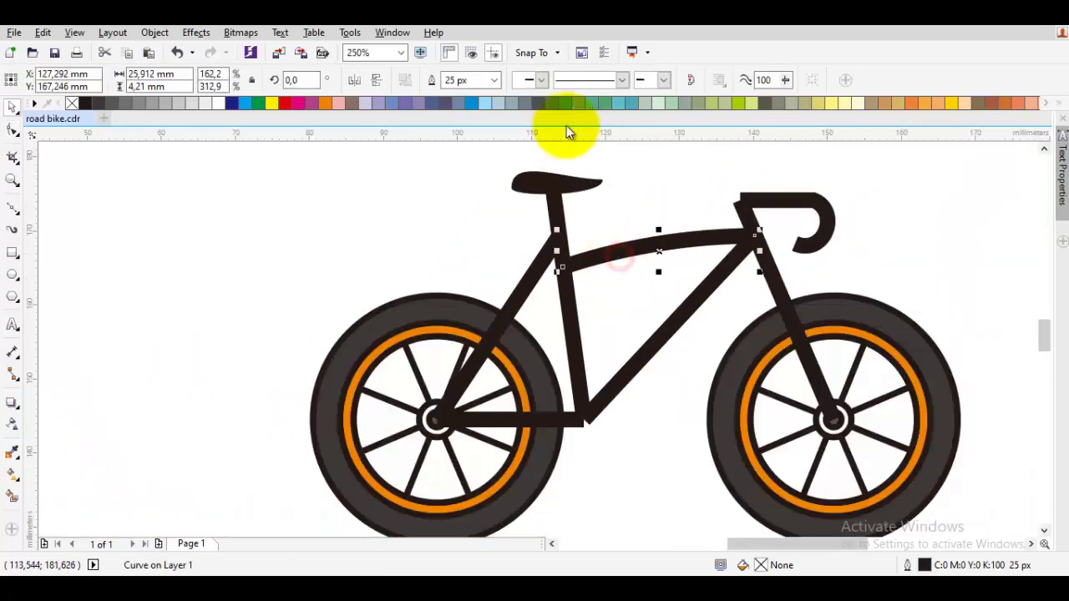
# Try an outline width of 10 px on the arched top line and settle on 16 px.
pyautogui.click(495, 80)
pyautogui.click(472, 194)
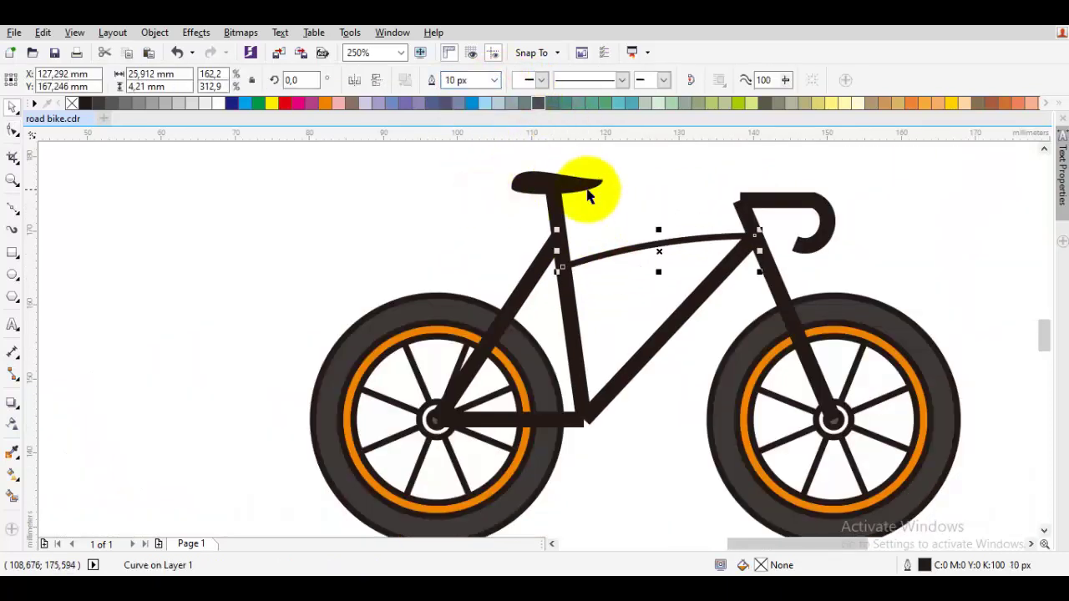
pyautogui.click(495, 80)
pyautogui.click(470, 192)
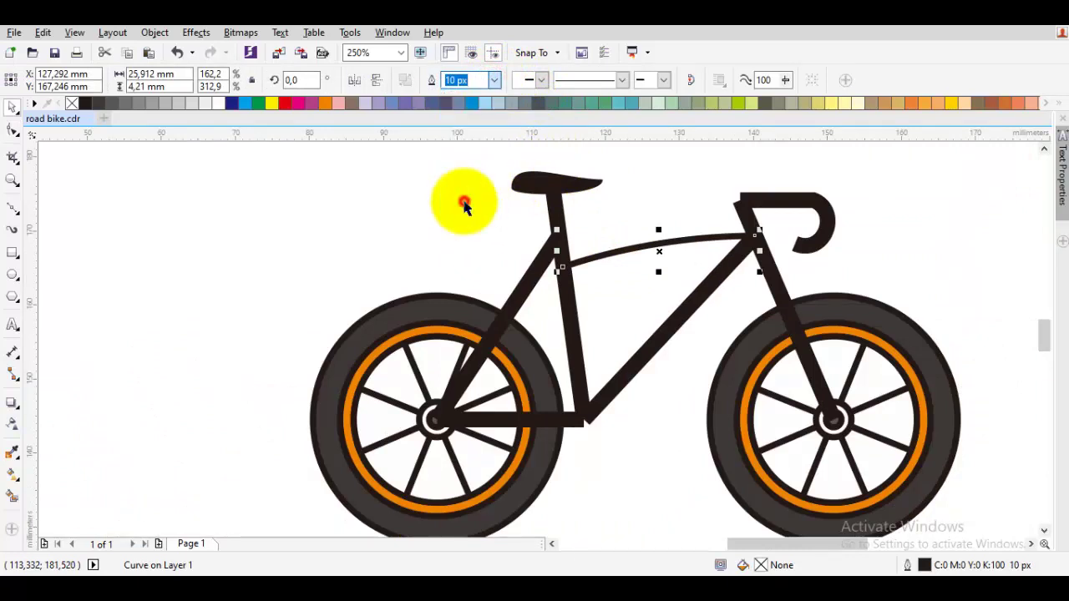
pyautogui.click(465, 201)
pyautogui.scroll(3, 657, 250)
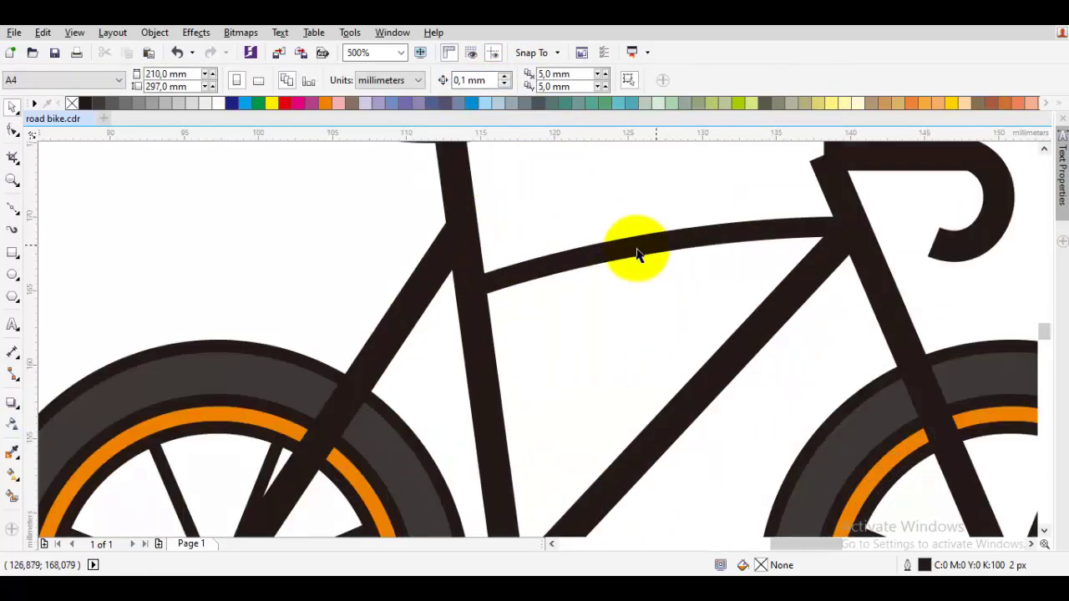
# Move the upper end node of the rear slanted line down to the junction of the arched top line and the seat tube.
pyautogui.doubleClick(532, 269)
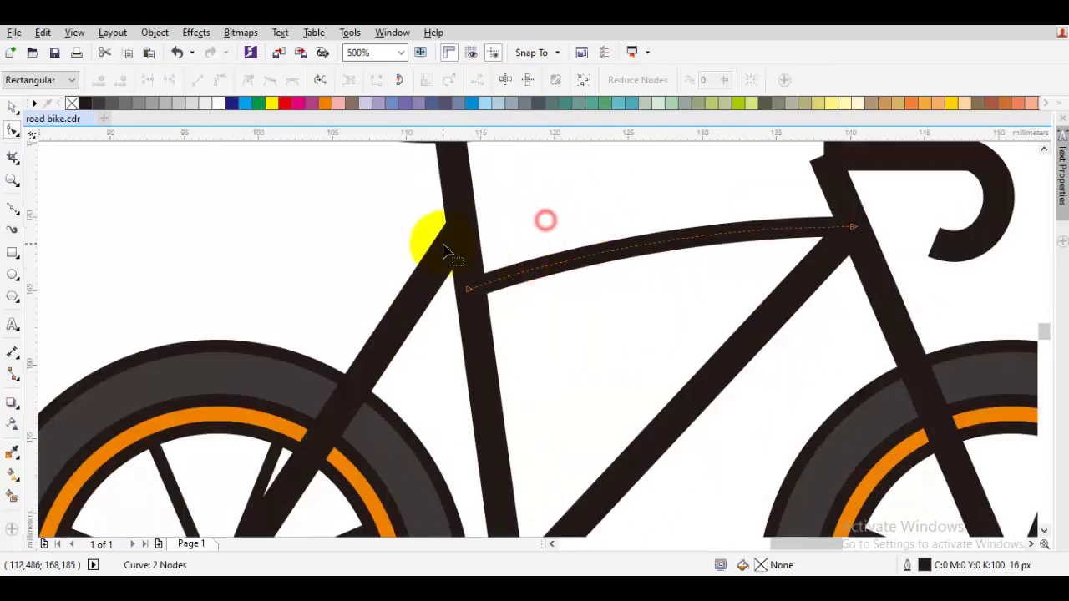
pyautogui.moveTo(467, 228); pyautogui.dragTo(477, 283)
pyautogui.press('space')
pyautogui.click(537, 232)
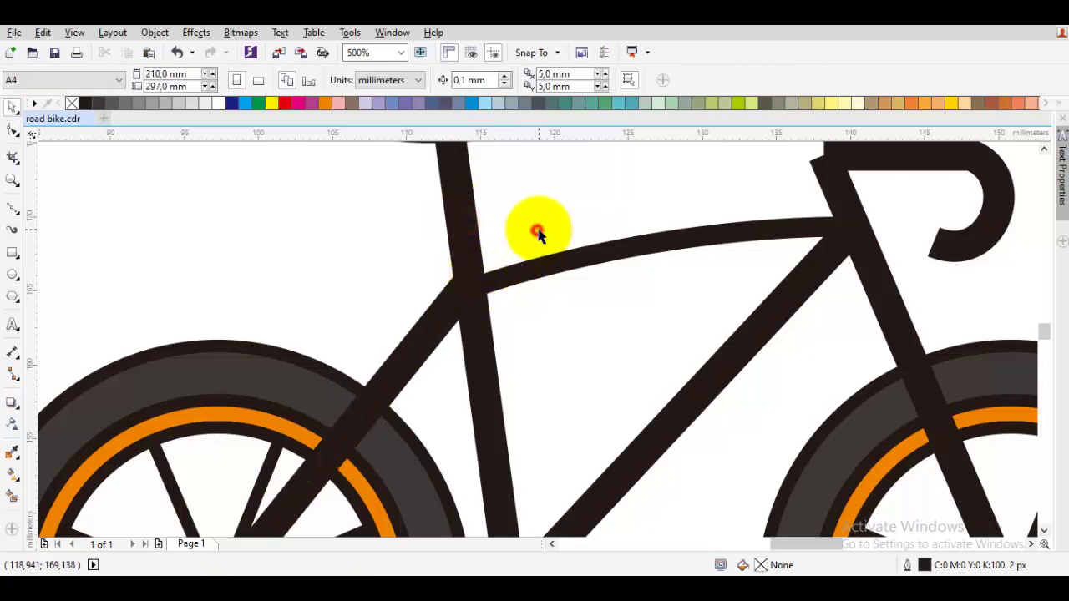
# Reduce the outline width of the seat tube line so it is thinner than the other frame lines.
pyautogui.scroll(-4, 543, 225)
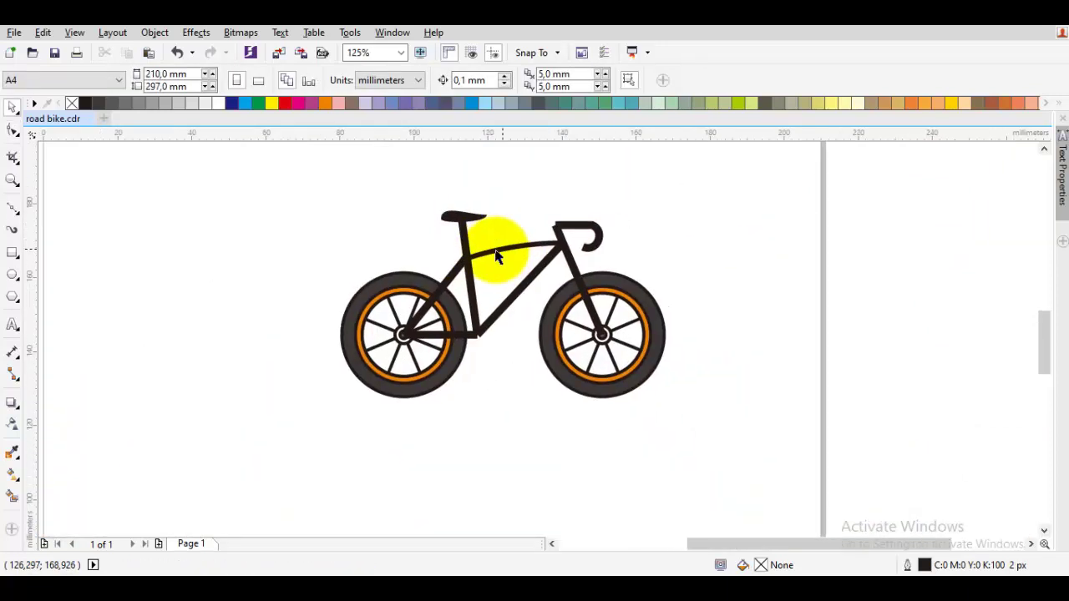
pyautogui.scroll(2, 497, 246)
pyautogui.moveTo(546, 248); pyautogui.dragTo(506, 247)
pyautogui.moveTo(577, 274); pyautogui.dragTo(561, 270)
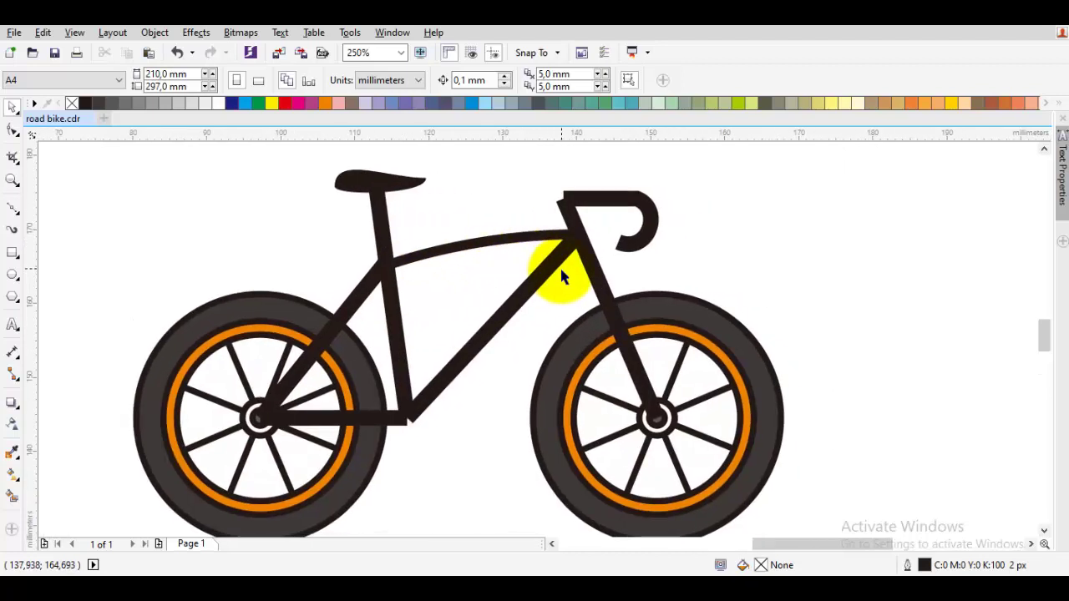
pyautogui.click(404, 383)
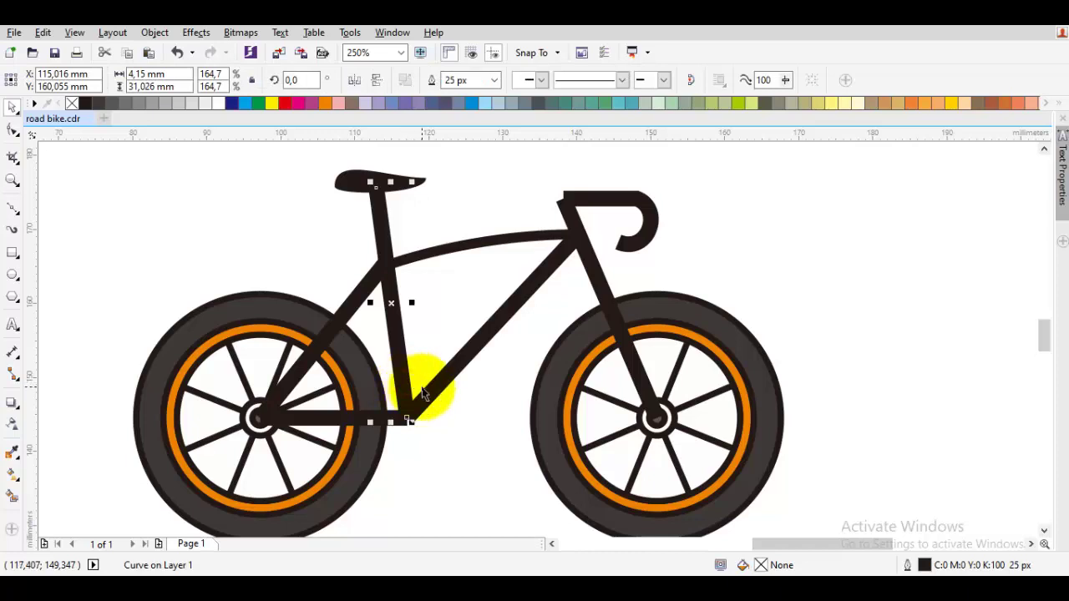
pyautogui.click(492, 82)
pyautogui.click(479, 215)
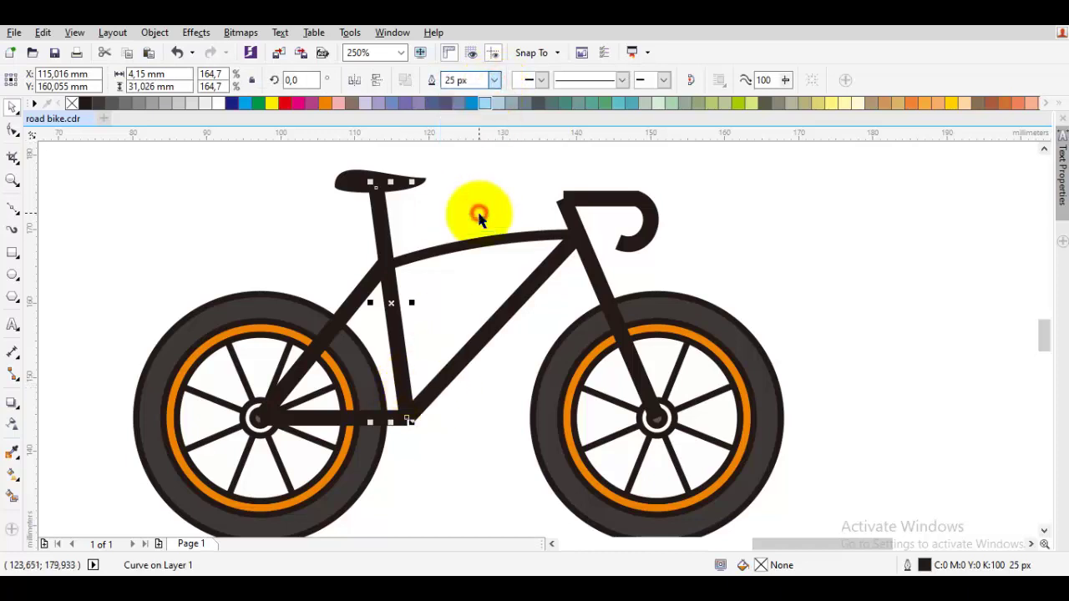
pyautogui.click(468, 193)
pyautogui.scroll(1, 412, 419)
# Thicken the frame's diagonal line, trying an outline width of 45 px and settling on 35 px.
pyautogui.click(442, 375)
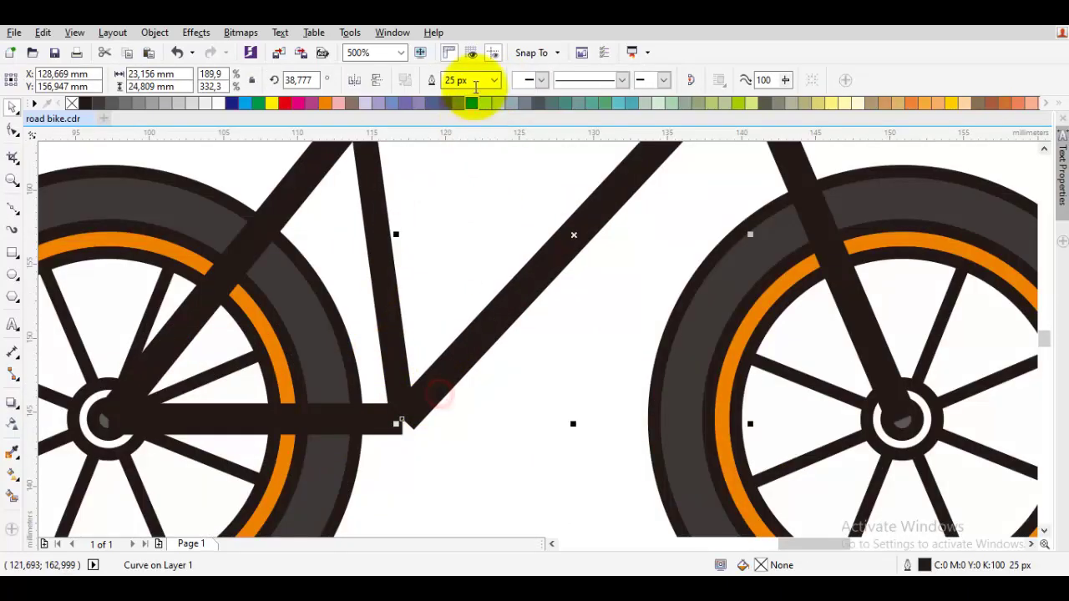
pyautogui.click(468, 80)
pyautogui.write('45')
pyautogui.press('Return')
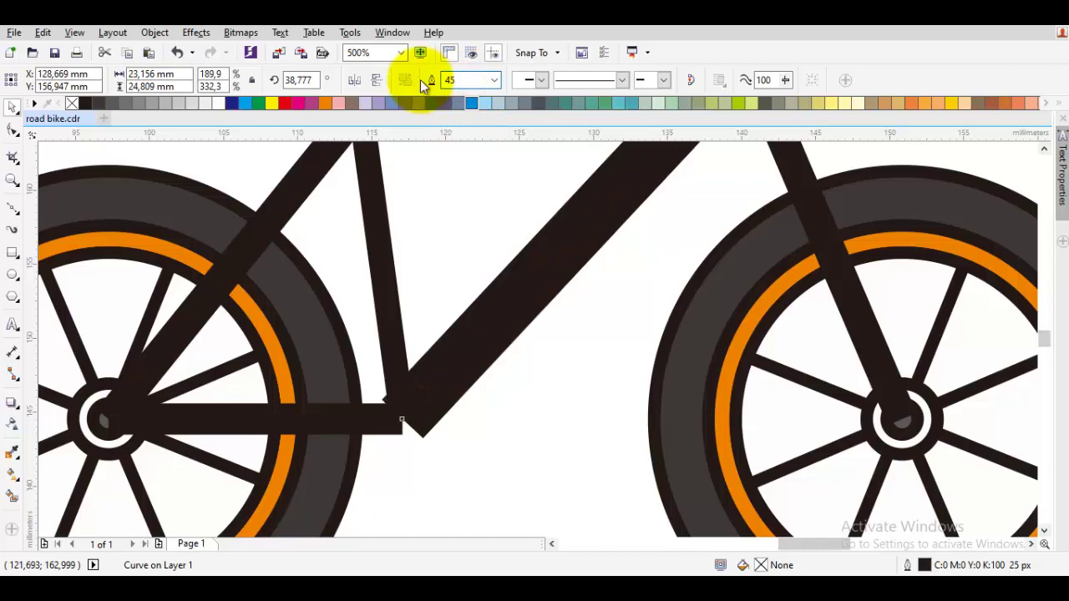
pyautogui.scroll(-3, 501, 384)
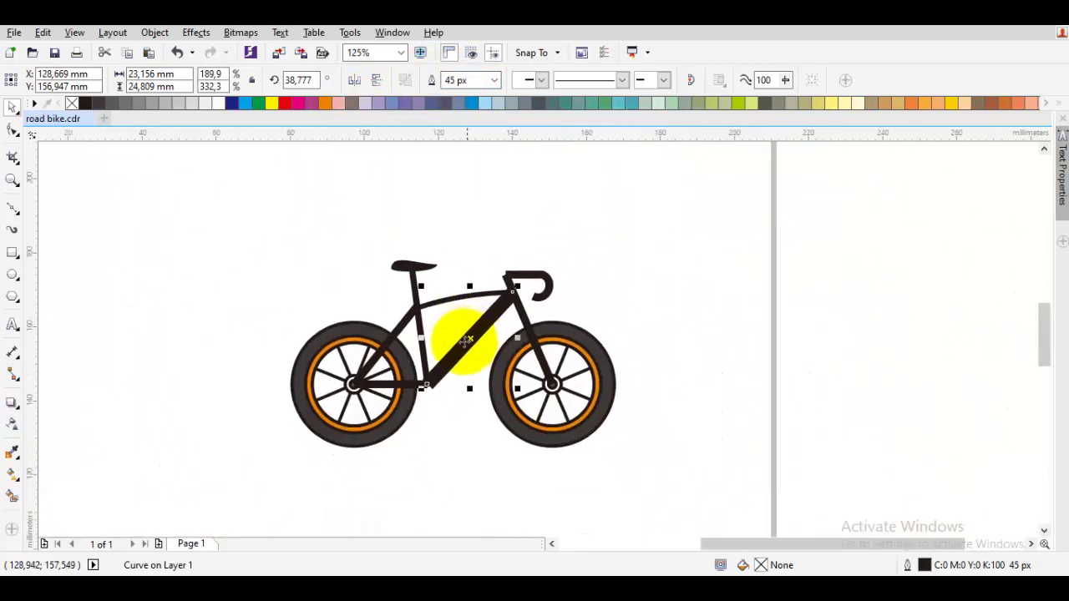
pyautogui.click(472, 79)
pyautogui.moveTo(477, 80); pyautogui.dragTo(399, 82)
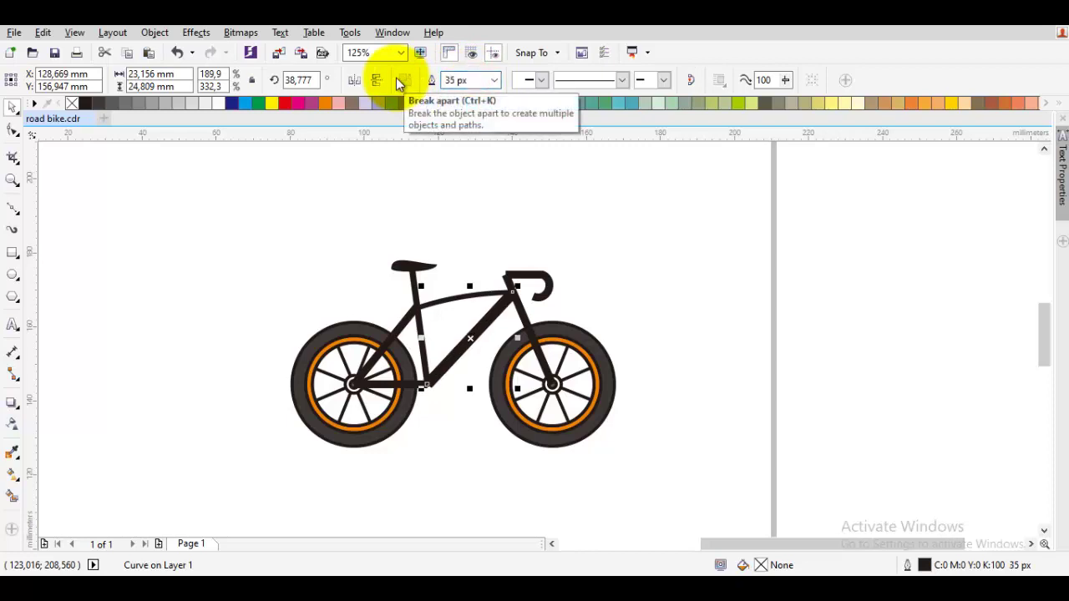
pyautogui.click(670, 335)
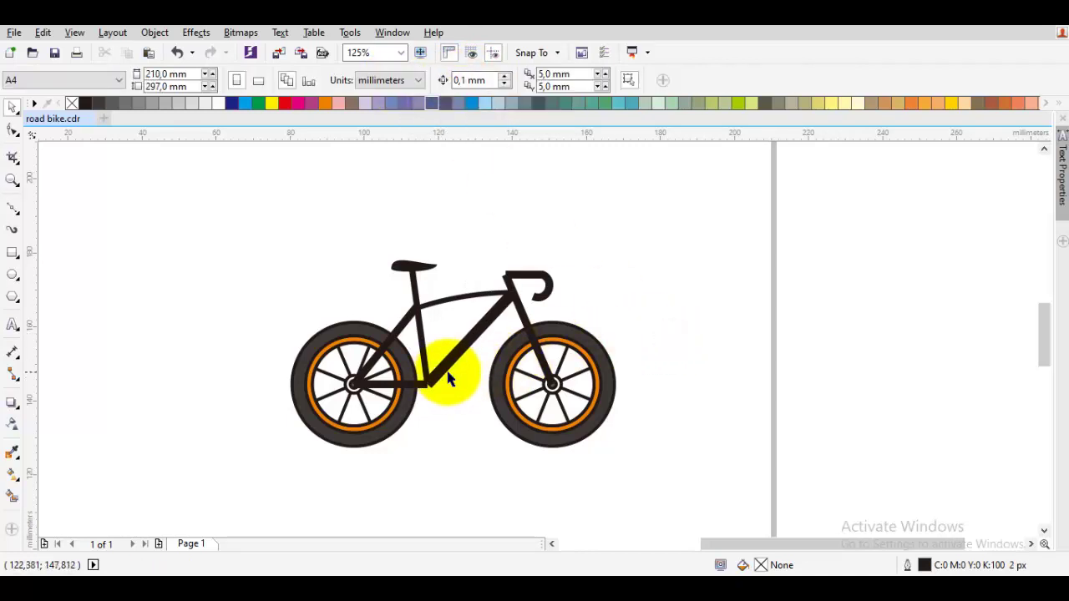
# Convert the outline of the front fork line to an object and open its nodes for editing.
pyautogui.moveTo(448, 373); pyautogui.dragTo(491, 361)
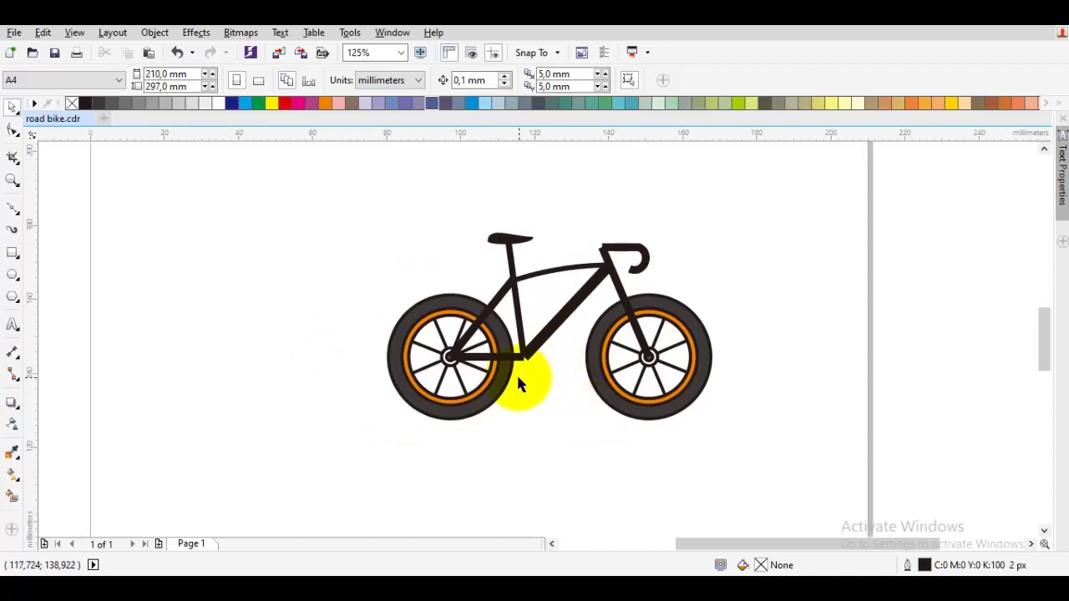
pyautogui.scroll(2, 516, 372)
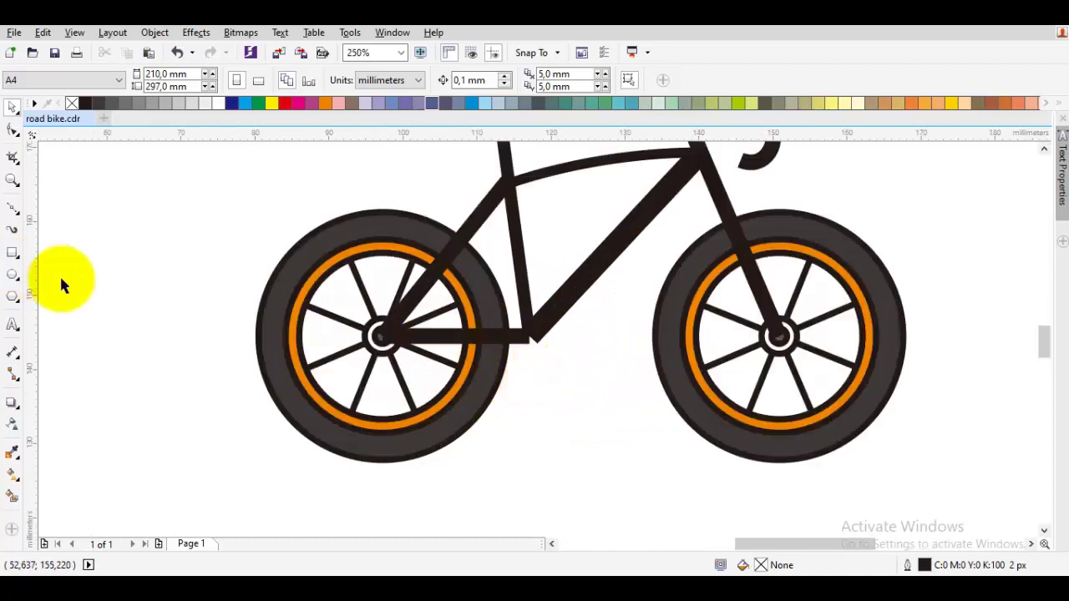
pyautogui.moveTo(557, 350); pyautogui.dragTo(547, 395)
pyautogui.click(548, 356)
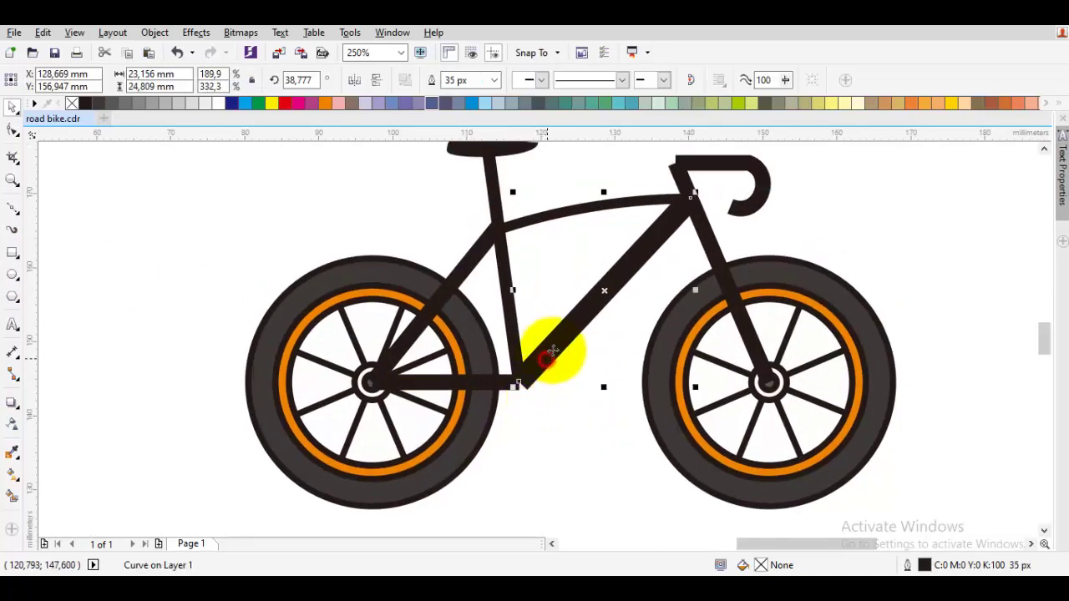
pyautogui.moveTo(629, 284); pyautogui.dragTo(618, 311)
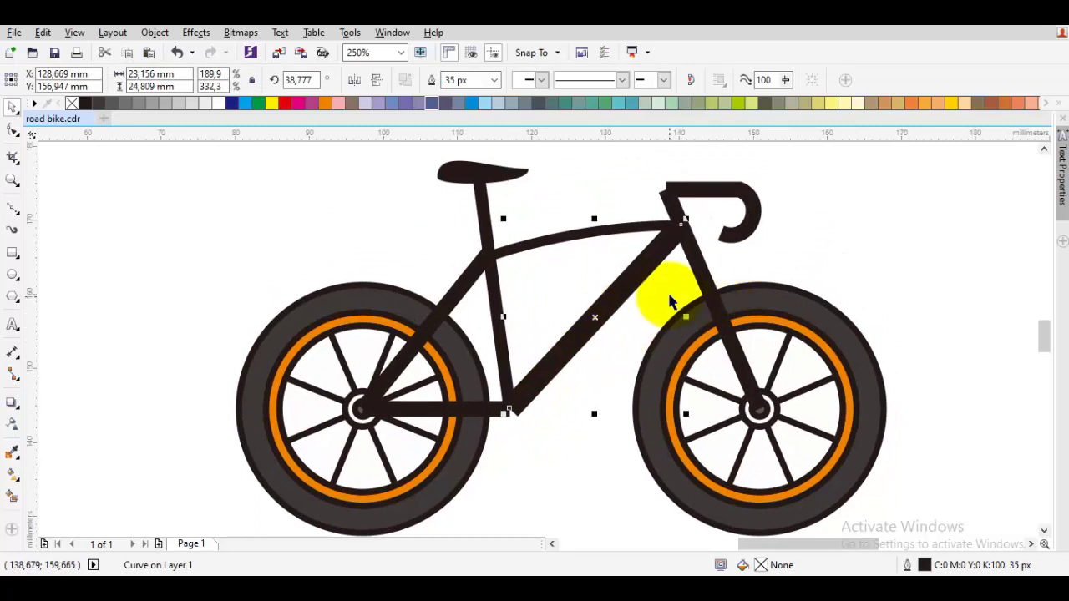
pyautogui.click(676, 288)
pyautogui.click(689, 265)
pyautogui.moveTo(571, 290); pyautogui.dragTo(534, 316)
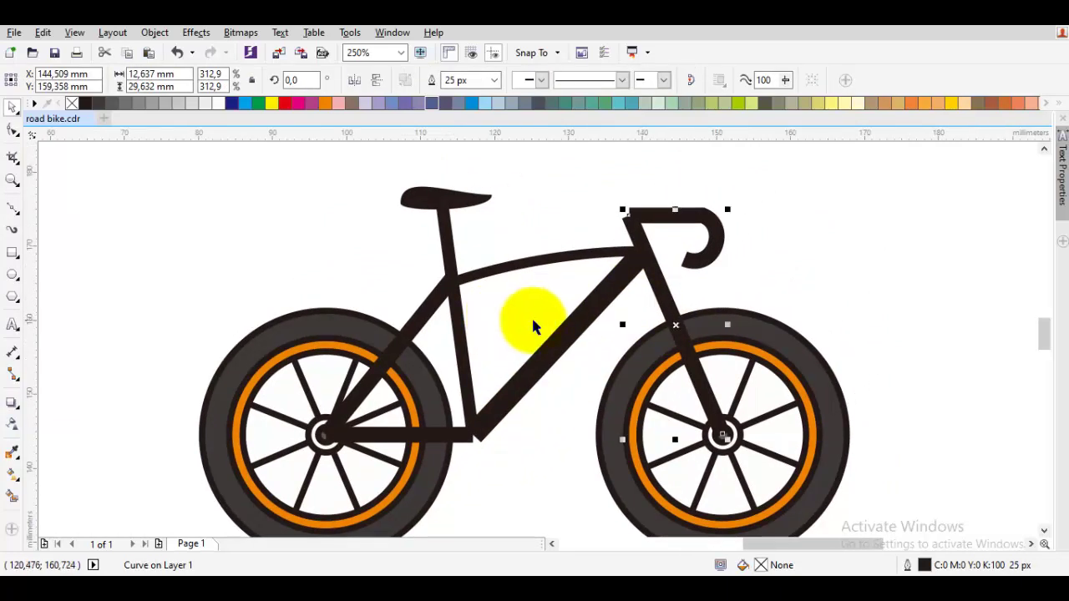
pyautogui.moveTo(557, 370); pyautogui.dragTo(574, 359)
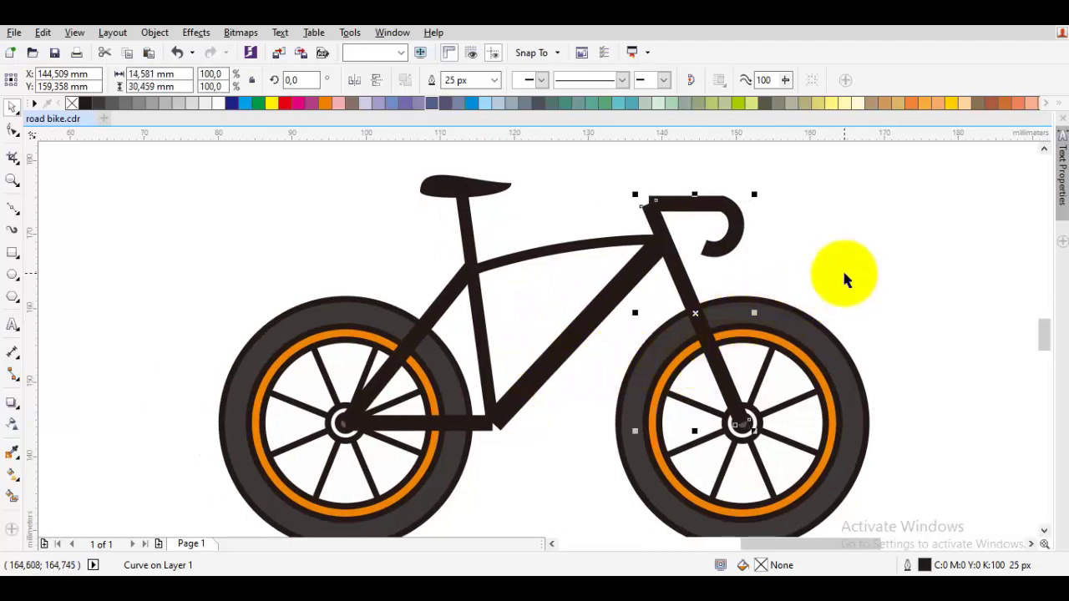
pyautogui.click(678, 282)
pyautogui.click(677, 277)
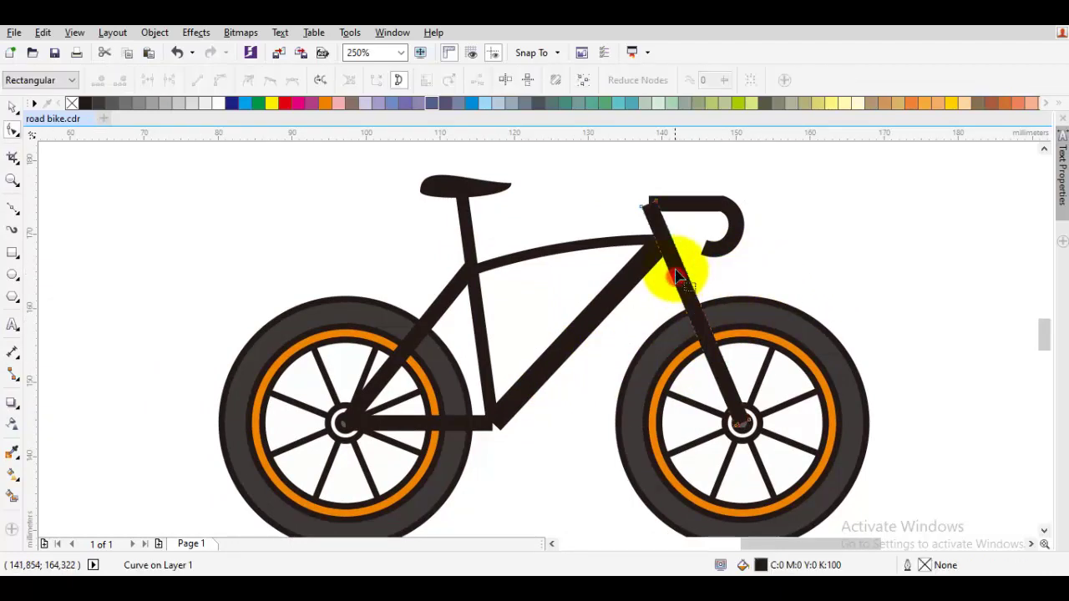
# Open the drop handlebar's nodes for editing and try to delete the node at its front bend.
pyautogui.click(683, 203)
pyautogui.click(685, 203)
pyautogui.press('space')
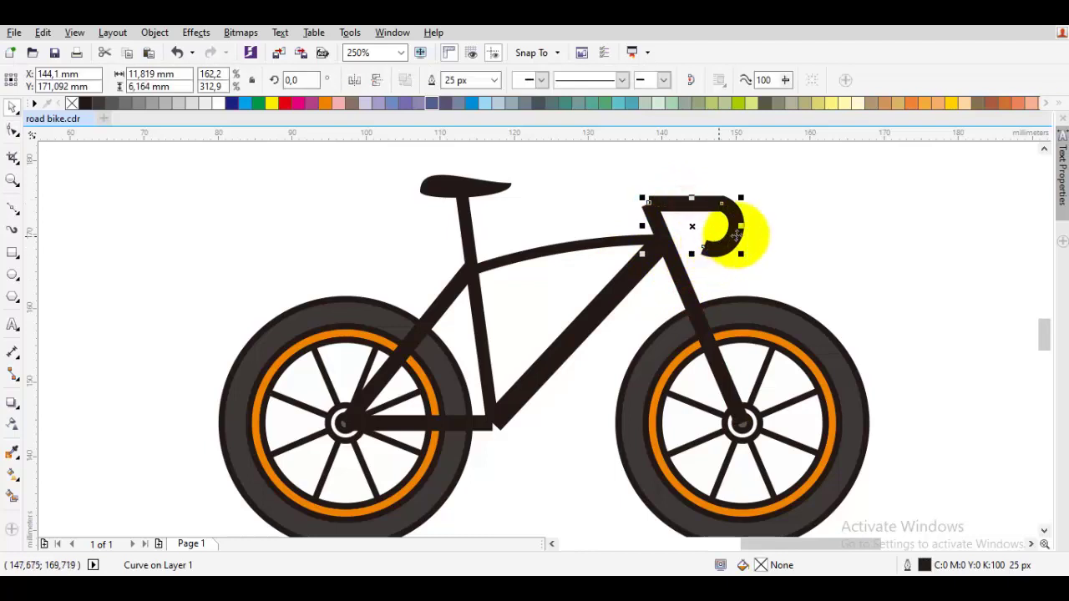
pyautogui.scroll(1, 747, 224)
pyautogui.click(709, 293)
pyautogui.doubleClick(684, 292)
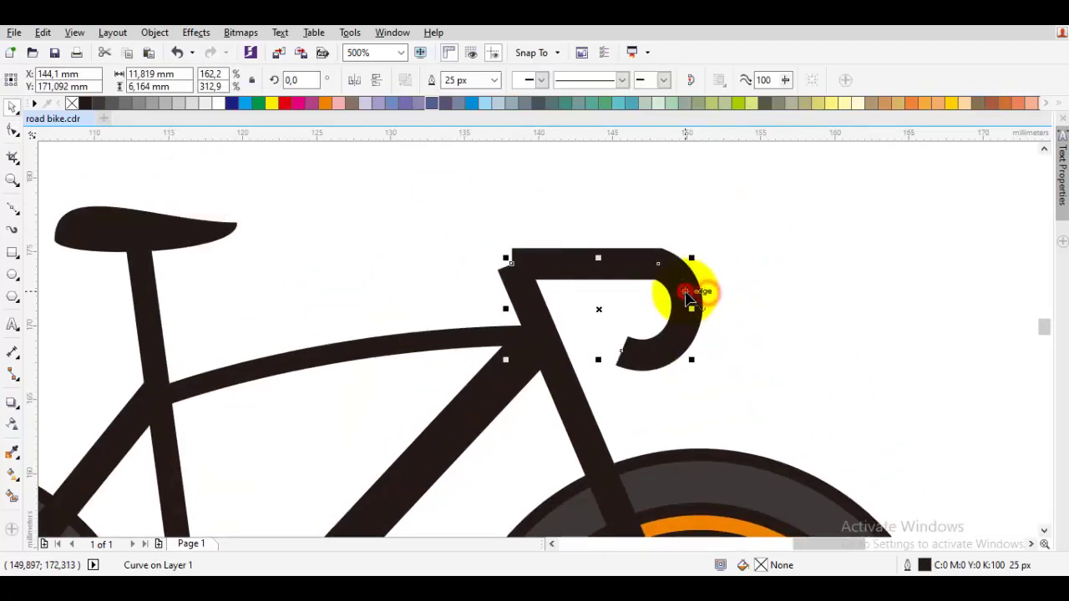
pyautogui.doubleClick(659, 265)
pyautogui.hotkey('ctrl', 'z')
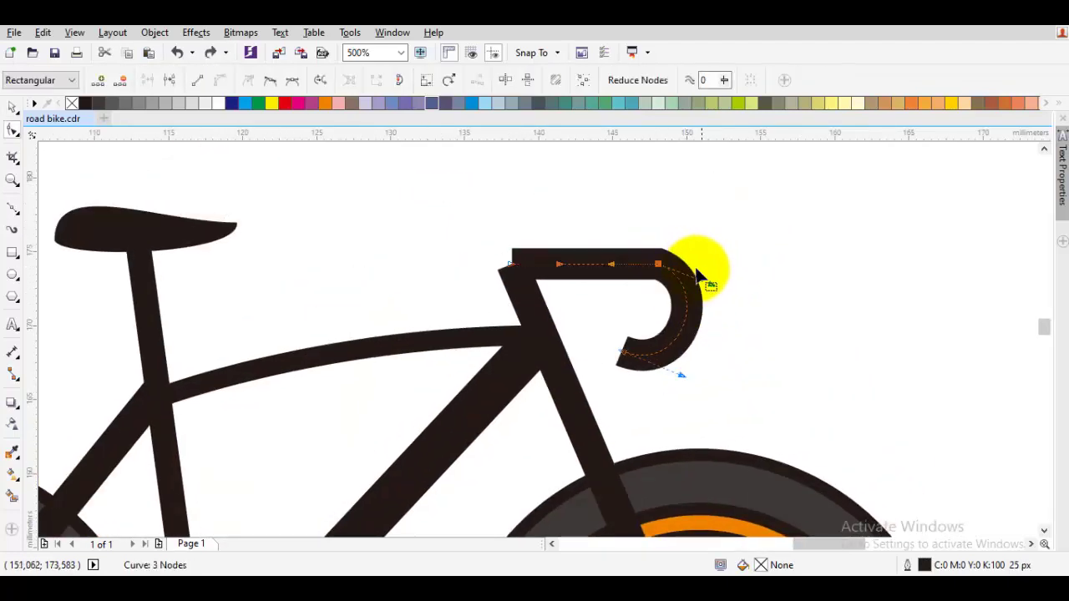
# Reshape the handlebar's drop by adjusting the curve handles of the bend node and the lower end node.
pyautogui.moveTo(712, 286); pyautogui.dragTo(711, 260)
pyautogui.moveTo(685, 379); pyautogui.dragTo(706, 410)
pyautogui.press('space')
pyautogui.click(743, 384)
pyautogui.scroll(-1, 742, 383)
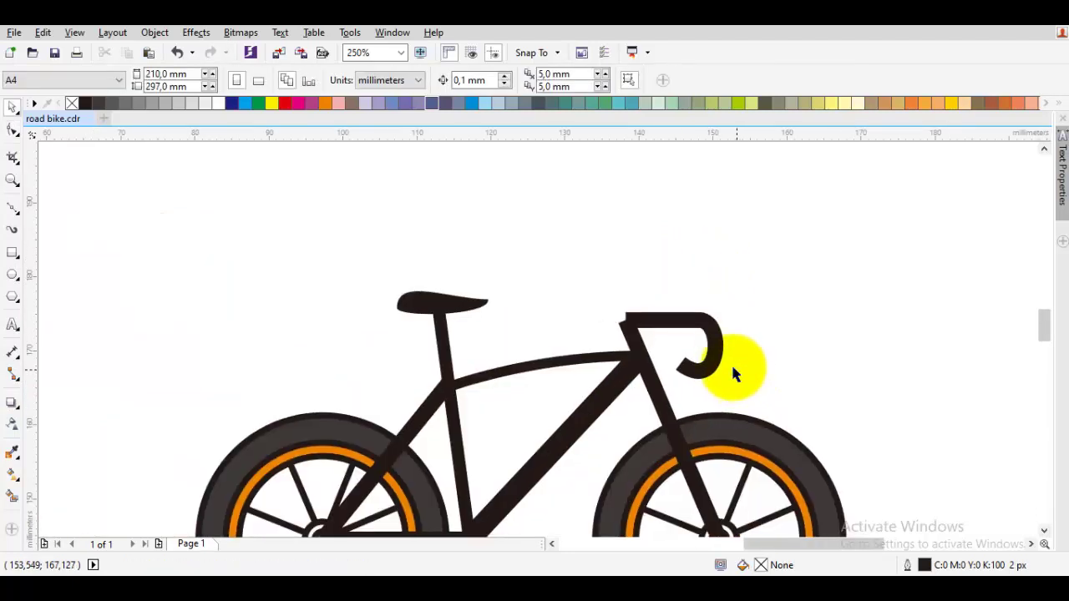
# Bend the handlebar's straight section by pulling its curve handle back to the stem end, and make the front bend node smooth.
pyautogui.click(700, 349)
pyautogui.press('space')
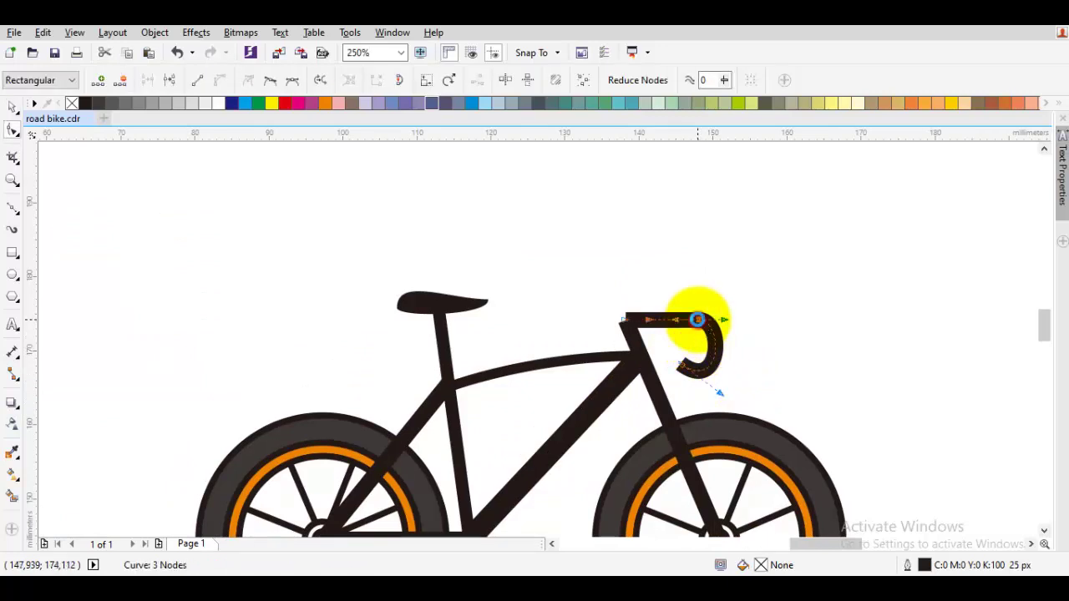
pyautogui.scroll(2, 701, 334)
pyautogui.moveTo(704, 318); pyautogui.dragTo(553, 319)
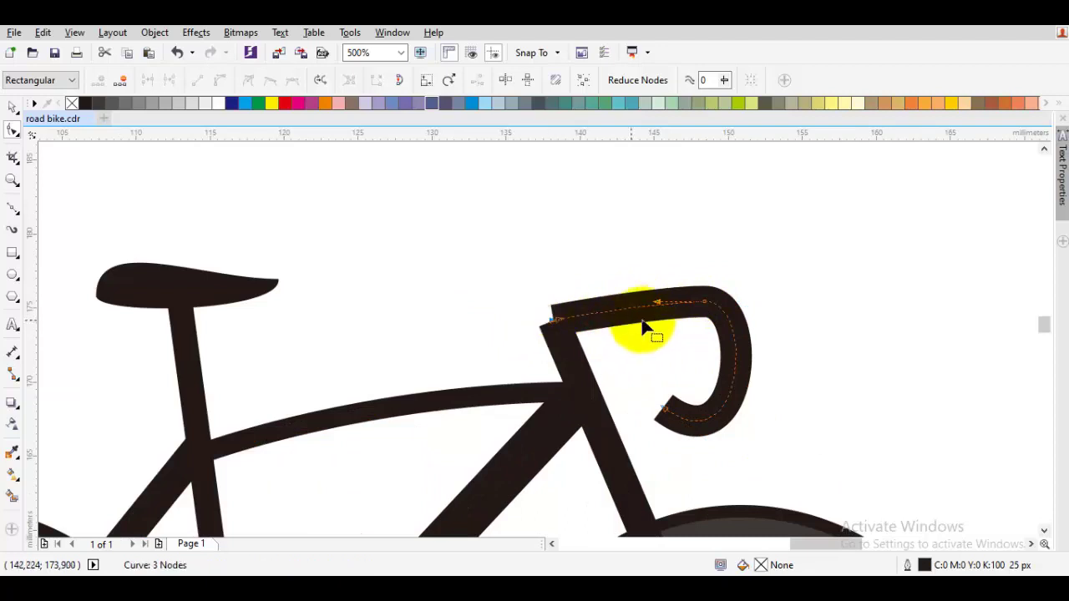
pyautogui.rightClick(704, 309)
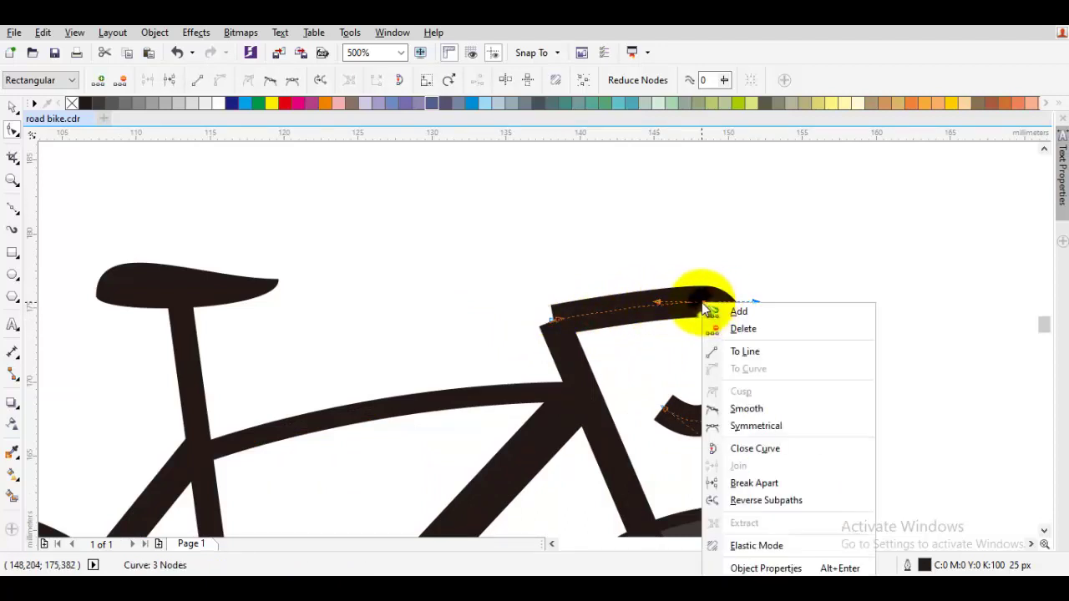
pyautogui.click(753, 407)
# Tilt the smooth bend node's handle downward, move the node forward and adjust the end handles to round off the handlebar's drop.
pyautogui.moveTo(759, 302); pyautogui.dragTo(762, 332)
pyautogui.moveTo(703, 300); pyautogui.dragTo(728, 299)
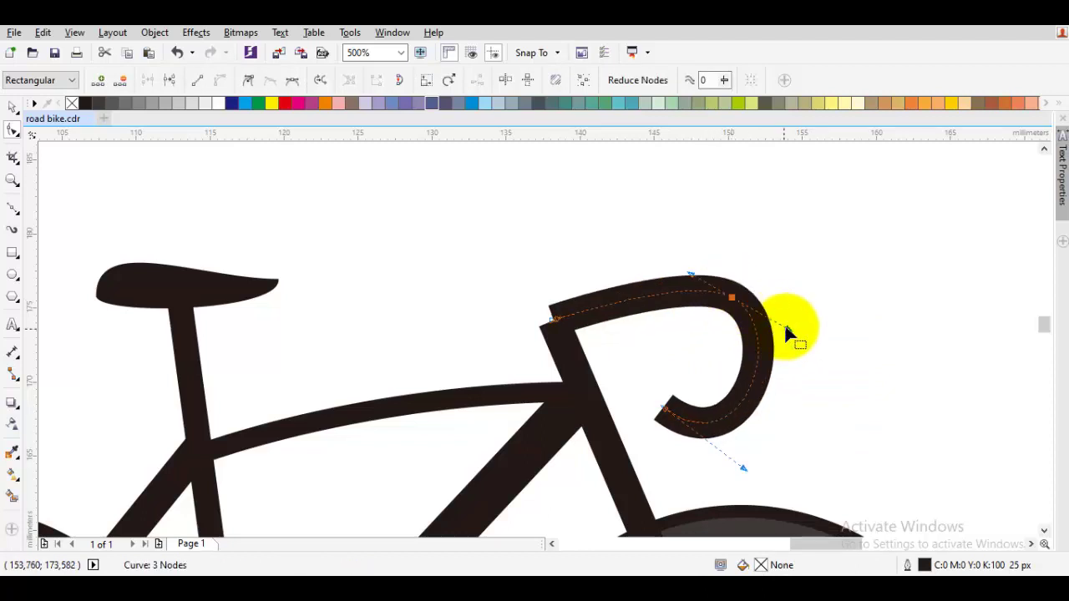
pyautogui.moveTo(784, 326); pyautogui.dragTo(795, 327)
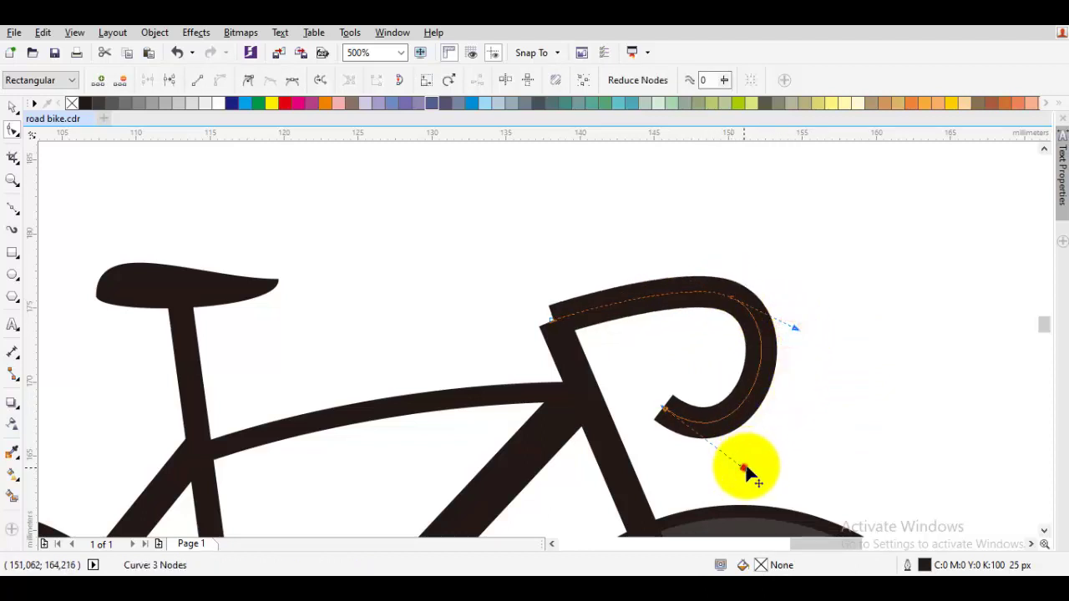
pyautogui.moveTo(744, 468); pyautogui.dragTo(731, 401)
pyautogui.press('space')
pyautogui.press('Escape')
pyautogui.scroll(-1, 763, 437)
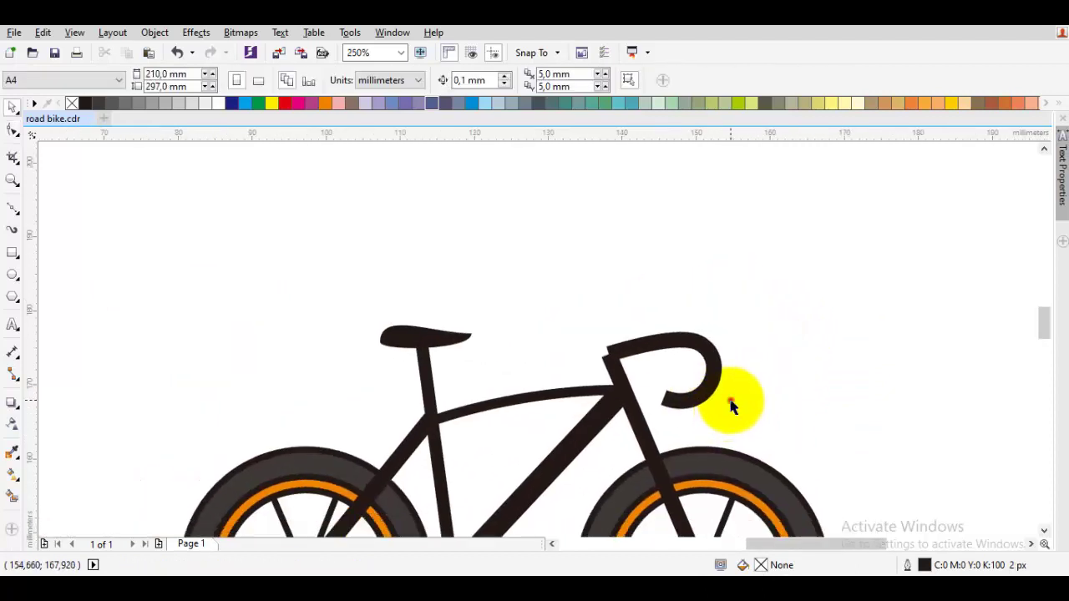
pyautogui.click(709, 375)
pyautogui.moveTo(642, 452); pyautogui.dragTo(668, 334)
pyautogui.click(669, 343)
pyautogui.click(676, 328)
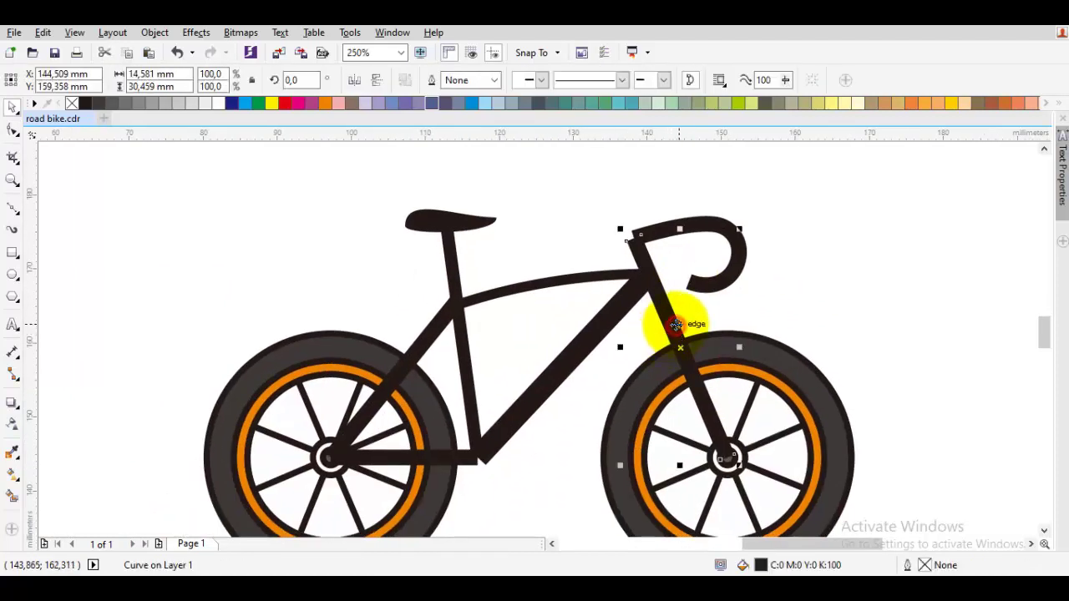
pyautogui.press('Escape')
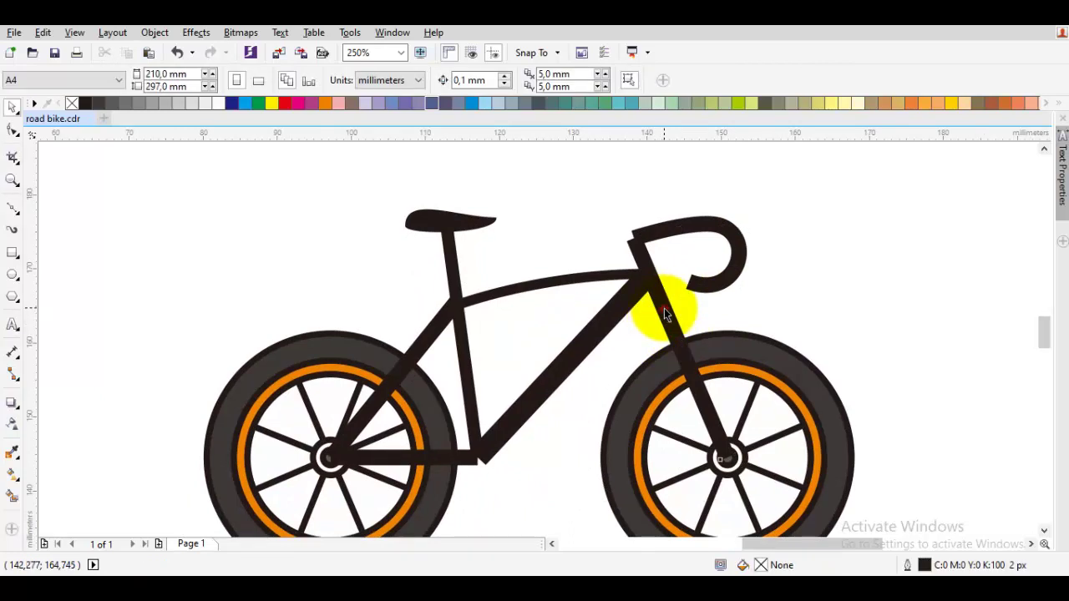
pyautogui.doubleClick(666, 309)
pyautogui.scroll(1, 615, 231)
pyautogui.click(705, 230)
pyautogui.press('space')
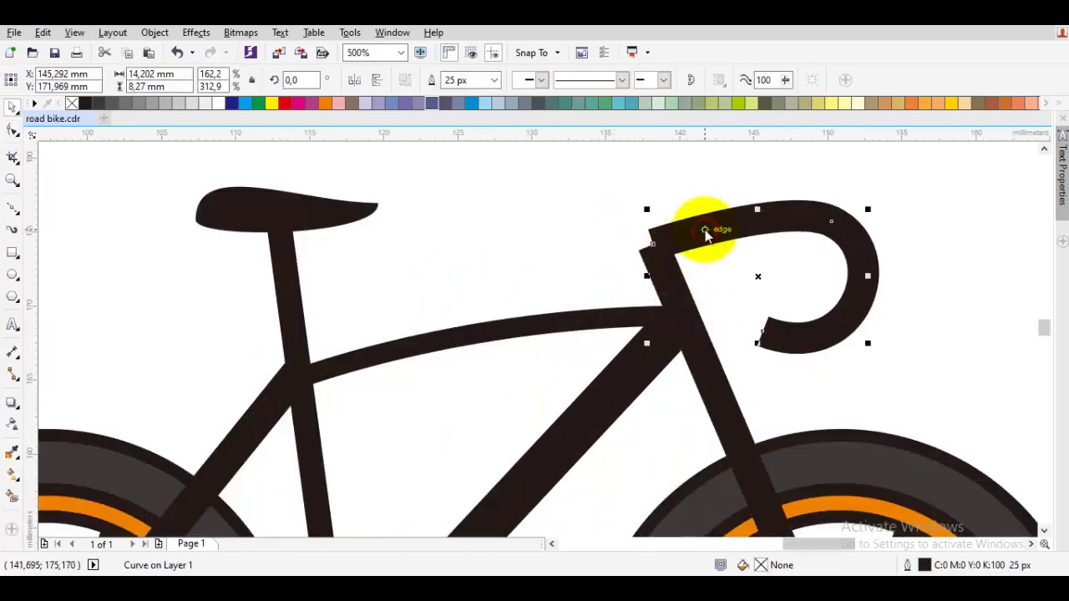
pyautogui.click(788, 257)
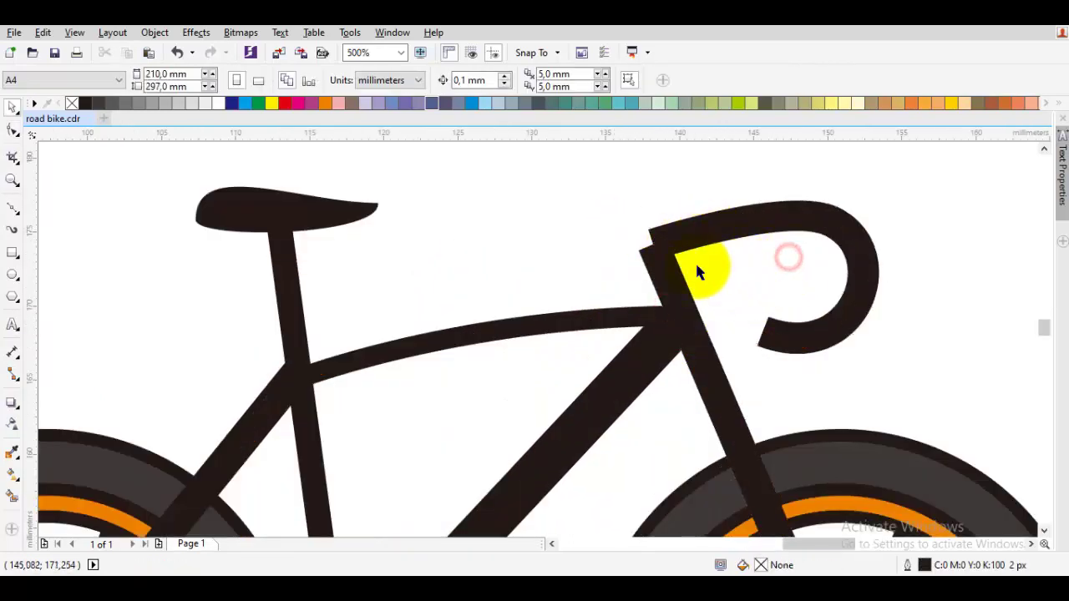
# Move the fork's upper front corner node up to the rear corner of the handlebar to close the notch between them.
pyautogui.doubleClick(668, 283)
pyautogui.scroll(3, 668, 240)
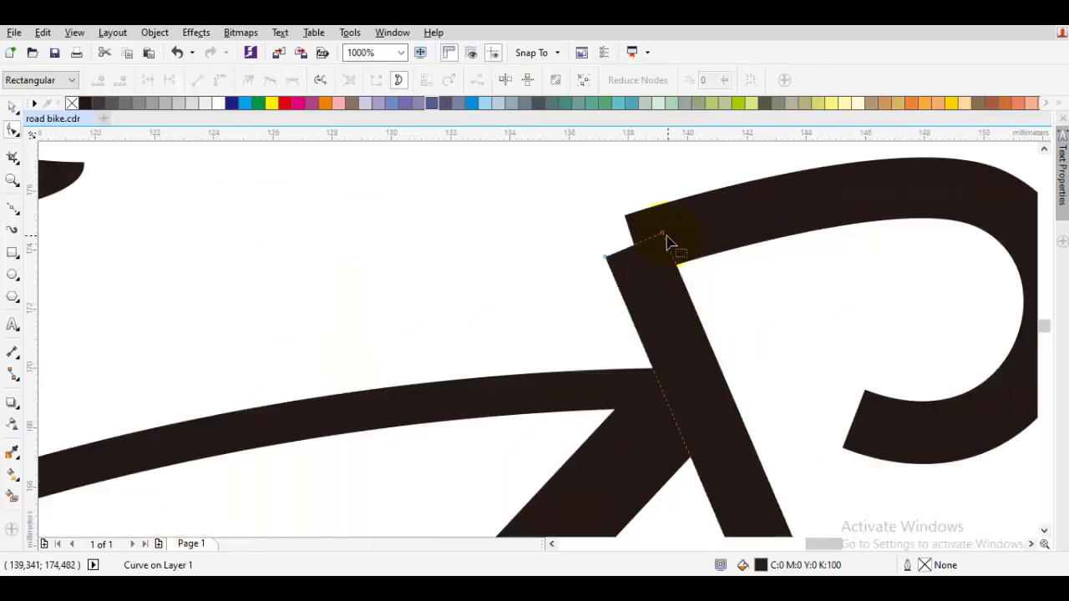
pyautogui.moveTo(666, 237); pyautogui.dragTo(657, 215)
pyautogui.press('space')
pyautogui.press('Escape')
pyautogui.scroll(-1, 705, 244)
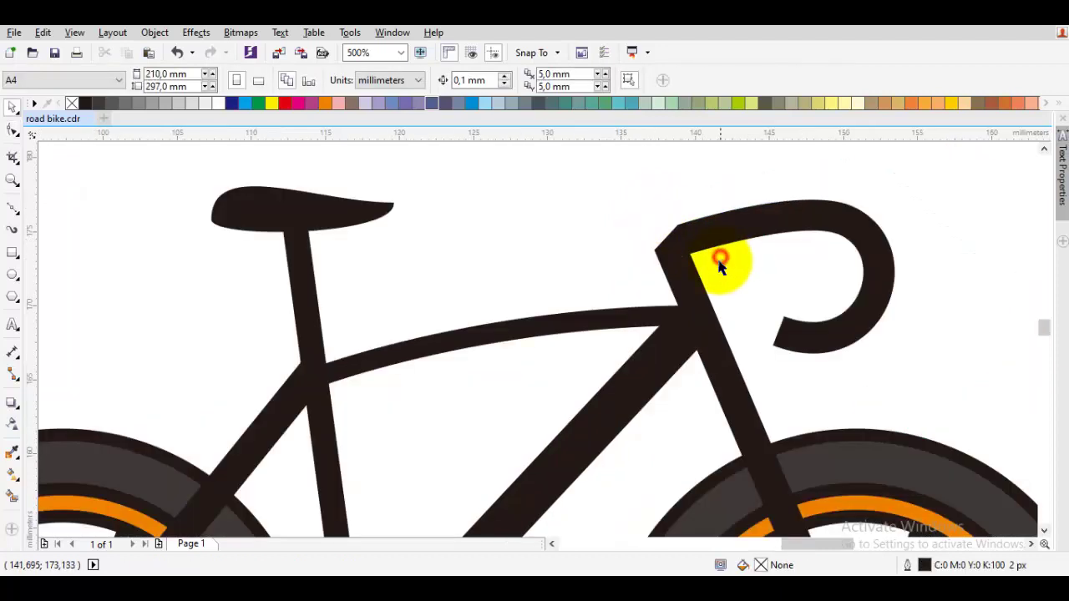
# Set the outline width of the arched top tube to 20 px.
pyautogui.moveTo(719, 258); pyautogui.dragTo(714, 283)
pyautogui.scroll(-2, 685, 288)
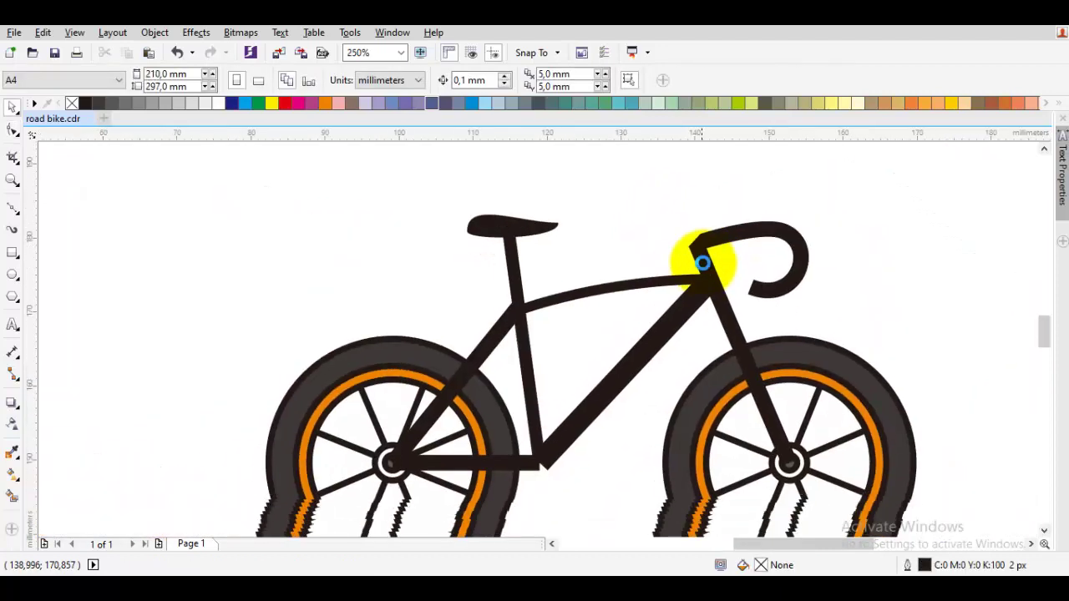
pyautogui.click(598, 405)
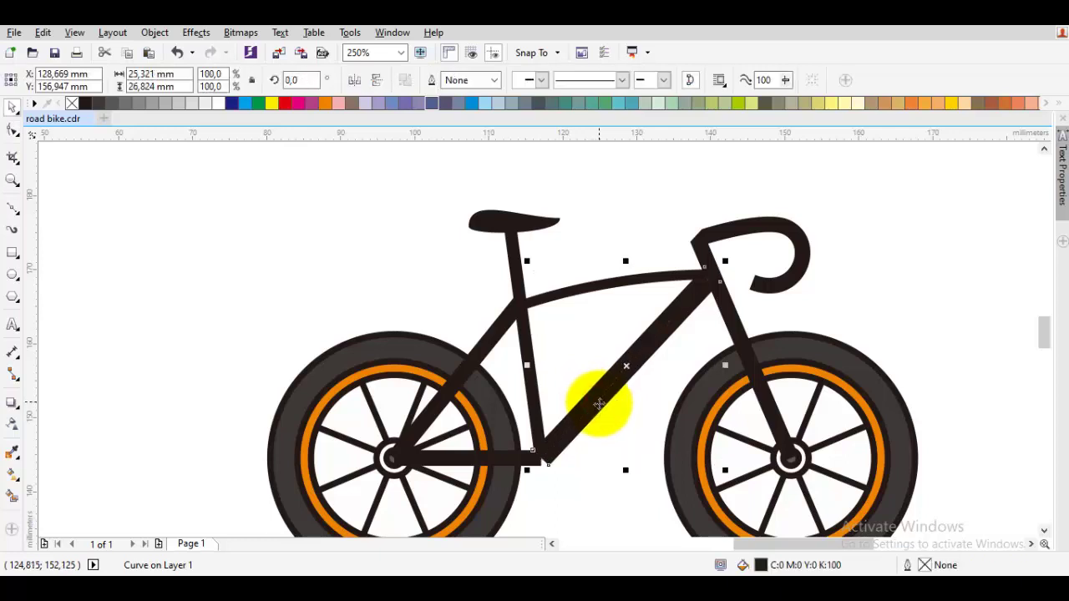
pyautogui.click(591, 309)
pyautogui.click(593, 287)
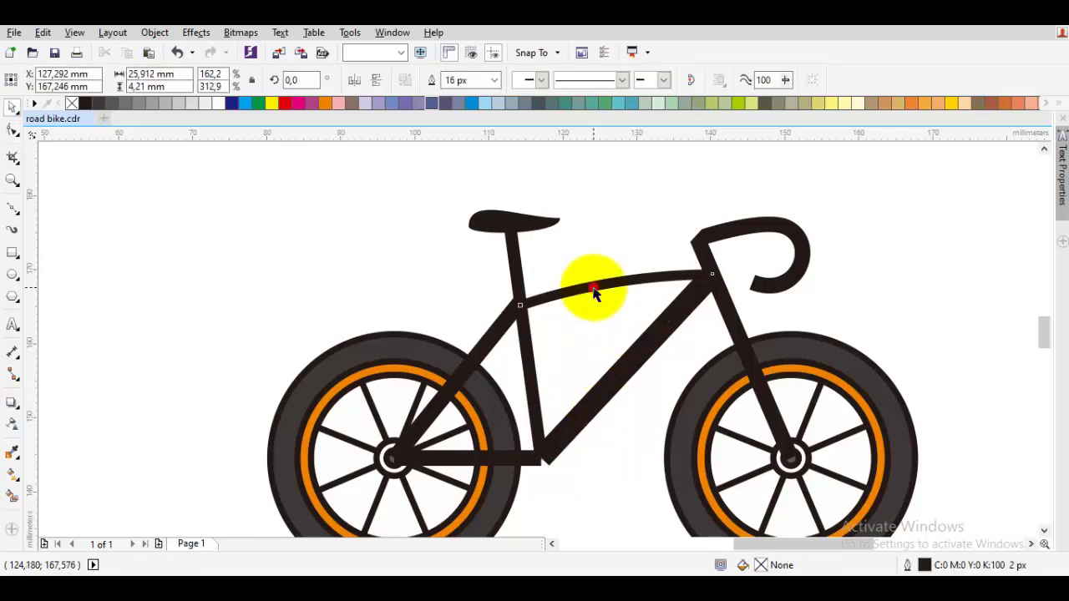
pyautogui.click(496, 80)
pyautogui.click(458, 212)
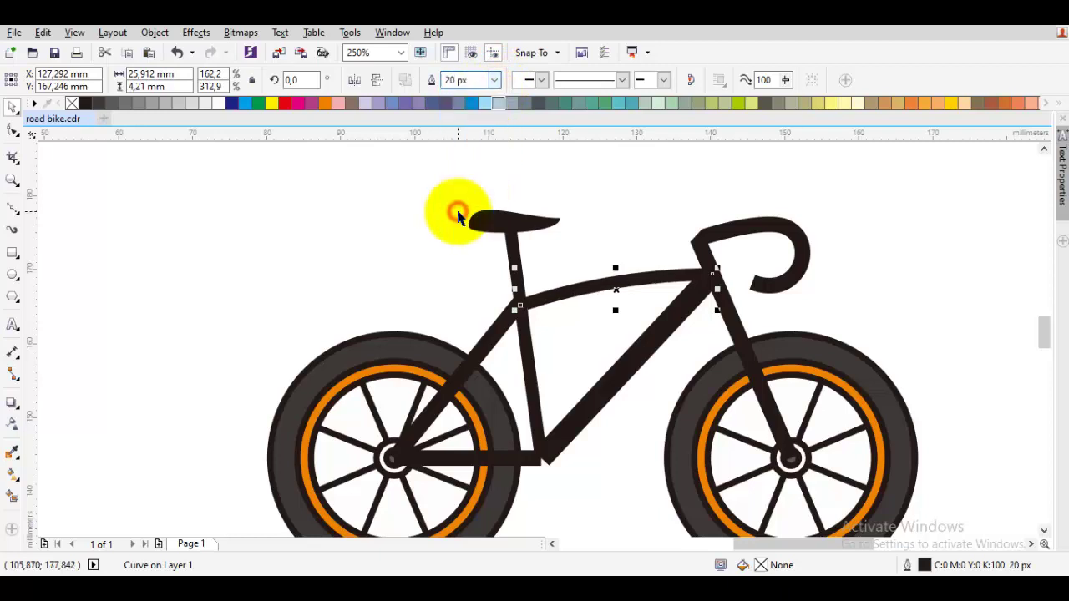
# Convert the arched top tube's outline to an object and lower its bottom front corner node to widen the front end.
pyautogui.scroll(2, 588, 295)
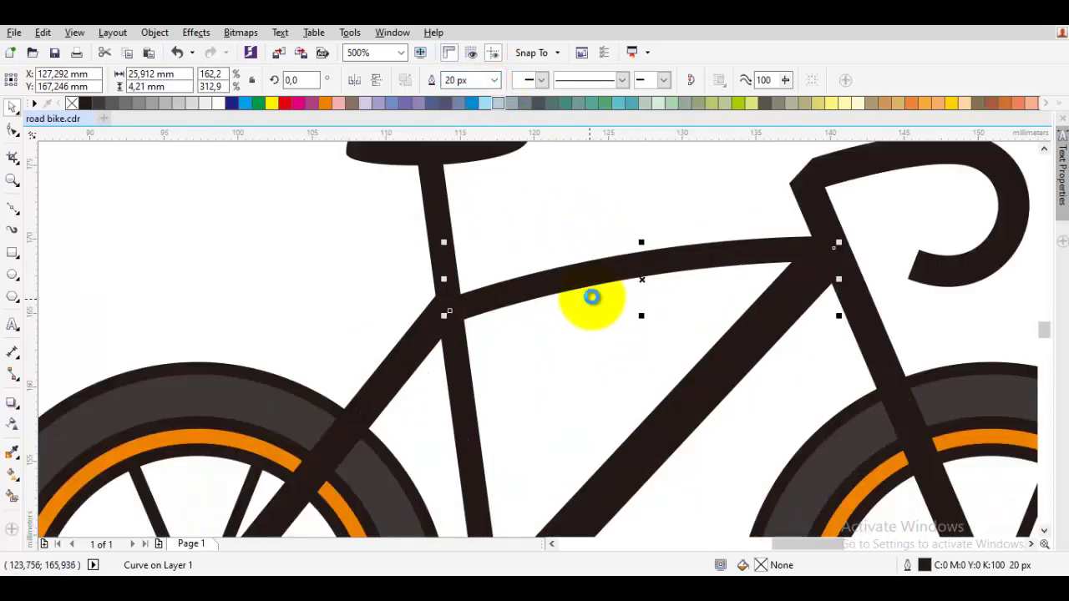
pyautogui.press('F10')
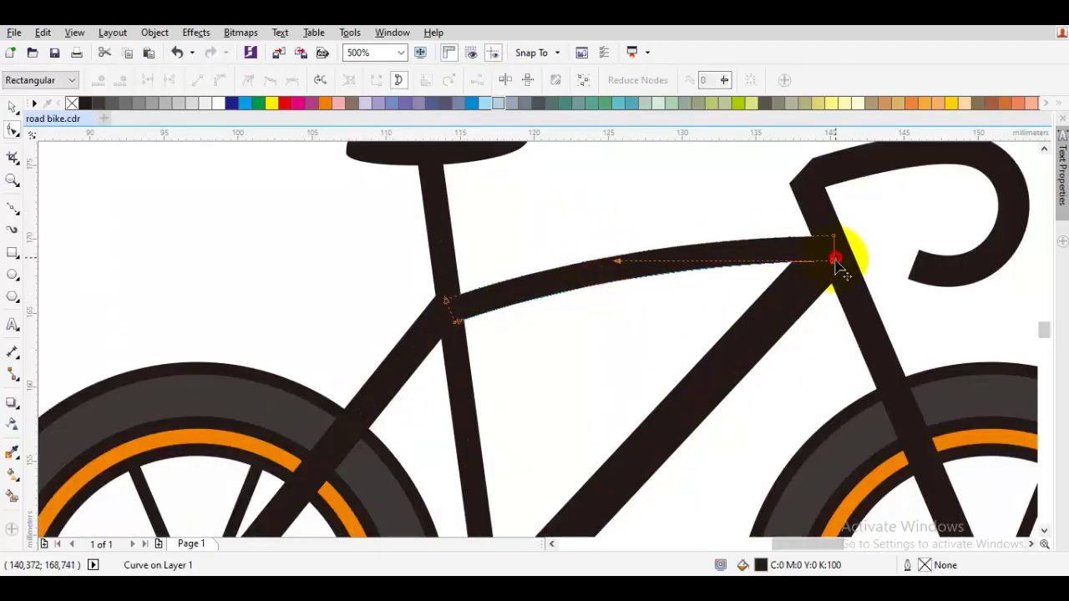
pyautogui.moveTo(835, 263); pyautogui.dragTo(825, 274)
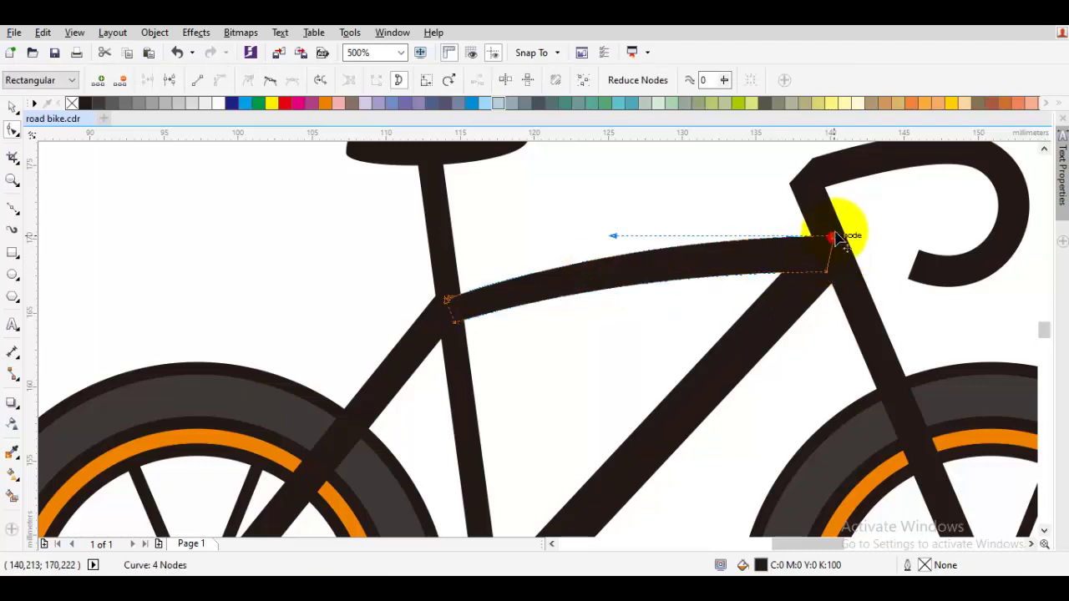
# Try to raise the top front corner node of the arched top tube where it meets the fork.
pyautogui.moveTo(834, 238); pyautogui.dragTo(839, 226)
pyautogui.press('space')
pyautogui.press('Escape')
pyautogui.scroll(-1, 833, 234)
pyautogui.scroll(1, 782, 243)
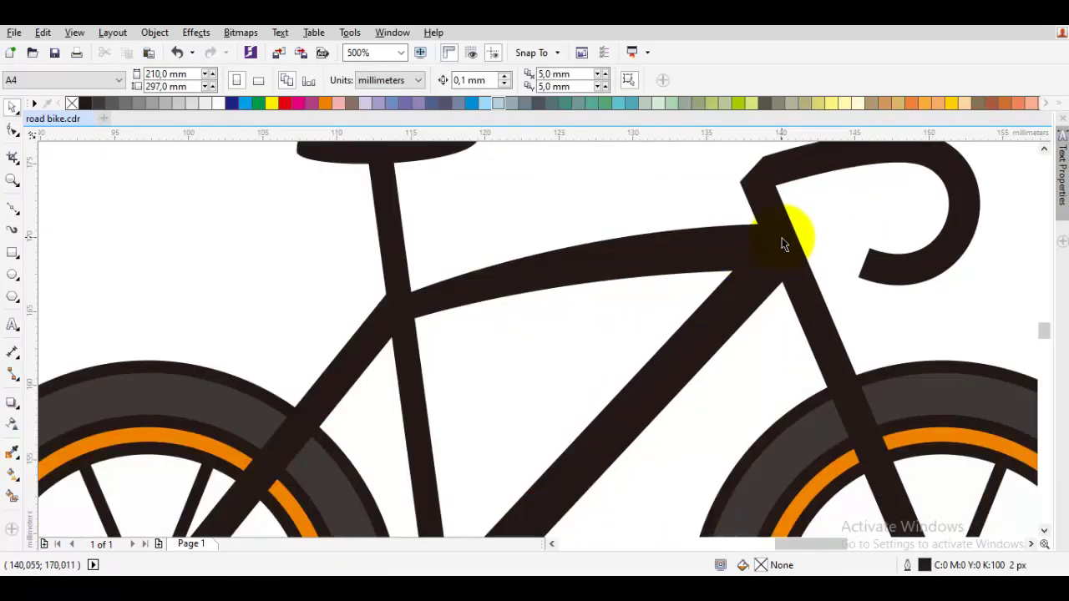
pyautogui.hotkey('ctrl', 'z')
# Lower the upper rear corner node of the arched top tube slightly inside the seat tube to narrow its rear end.
pyautogui.click(551, 315)
pyautogui.doubleClick(447, 292)
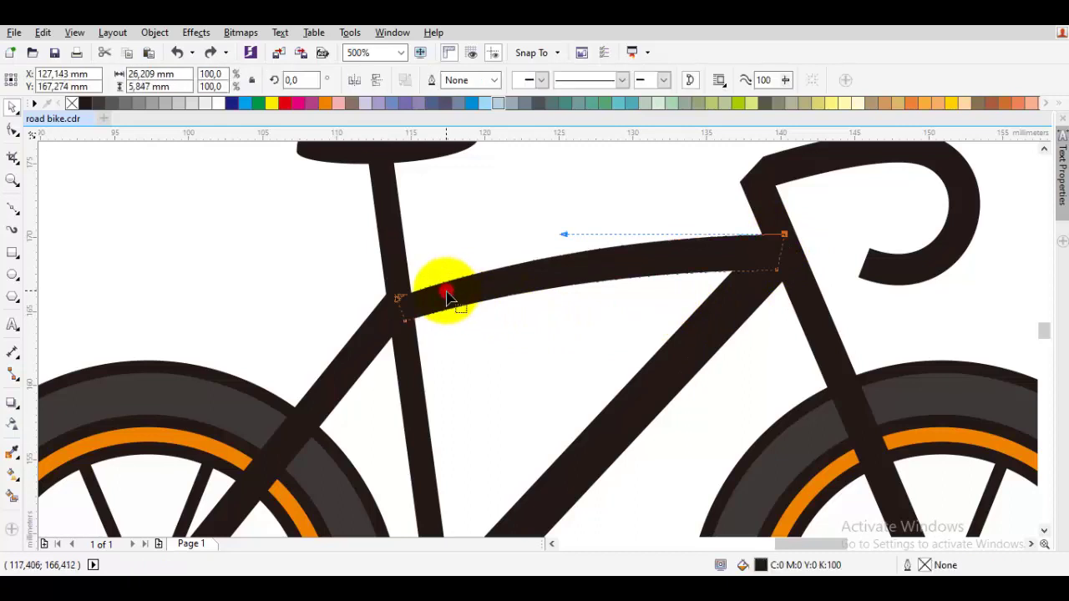
pyautogui.doubleClick(384, 298)
pyautogui.scroll(1, 398, 308)
pyautogui.moveTo(399, 297); pyautogui.dragTo(400, 307)
pyautogui.press('space')
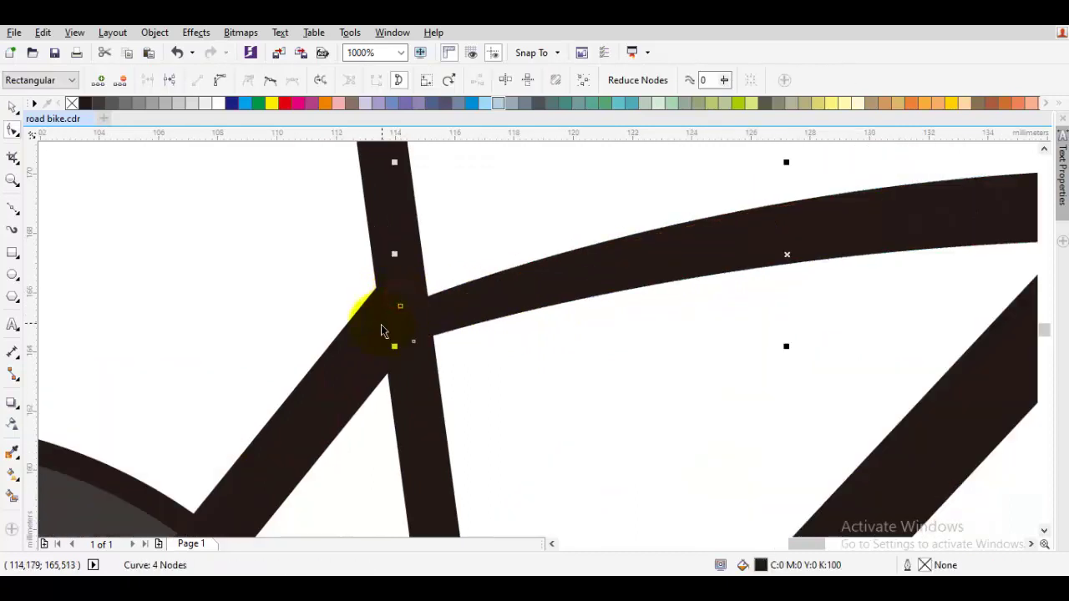
pyautogui.press('Escape')
pyautogui.scroll(-1, 375, 332)
# Convert the rear slanted line's outline to an object and move its upper corner node inward onto the seat tube to taper it.
pyautogui.click(368, 337)
pyautogui.moveTo(367, 338); pyautogui.dragTo(446, 279)
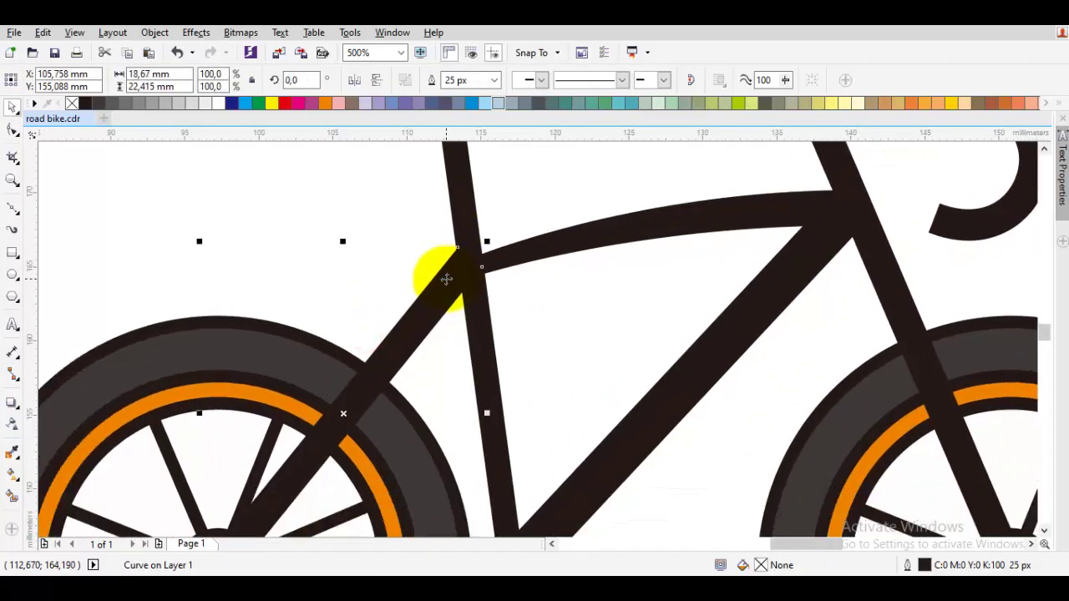
pyautogui.doubleClick(446, 279)
pyautogui.scroll(1, 449, 262)
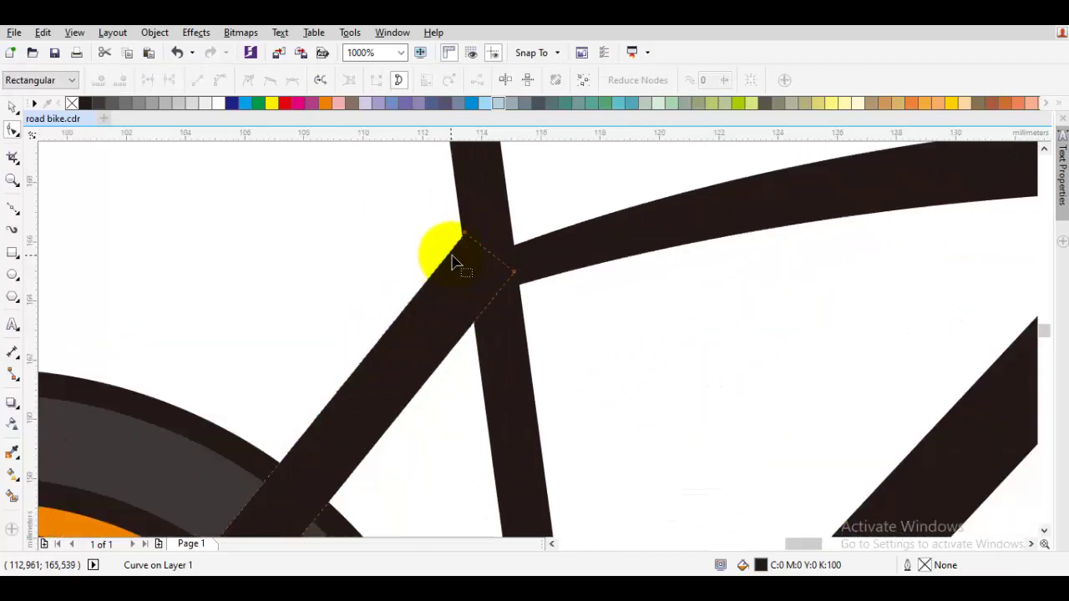
pyautogui.moveTo(463, 233); pyautogui.dragTo(504, 260)
pyautogui.press('space')
pyautogui.press('Escape')
pyautogui.scroll(-1, 515, 280)
pyautogui.click(485, 299)
pyautogui.doubleClick(485, 299)
pyautogui.press('space')
pyautogui.press('Escape')
pyautogui.scroll(-1, 503, 273)
pyautogui.moveTo(504, 294); pyautogui.dragTo(496, 263)
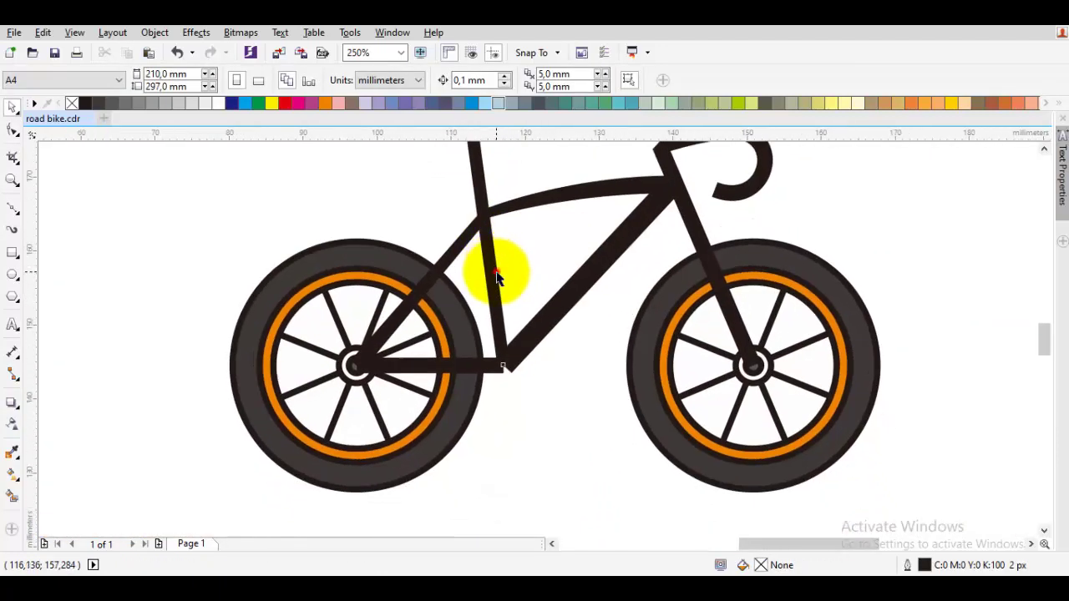
pyautogui.click(494, 275)
pyautogui.click(498, 316)
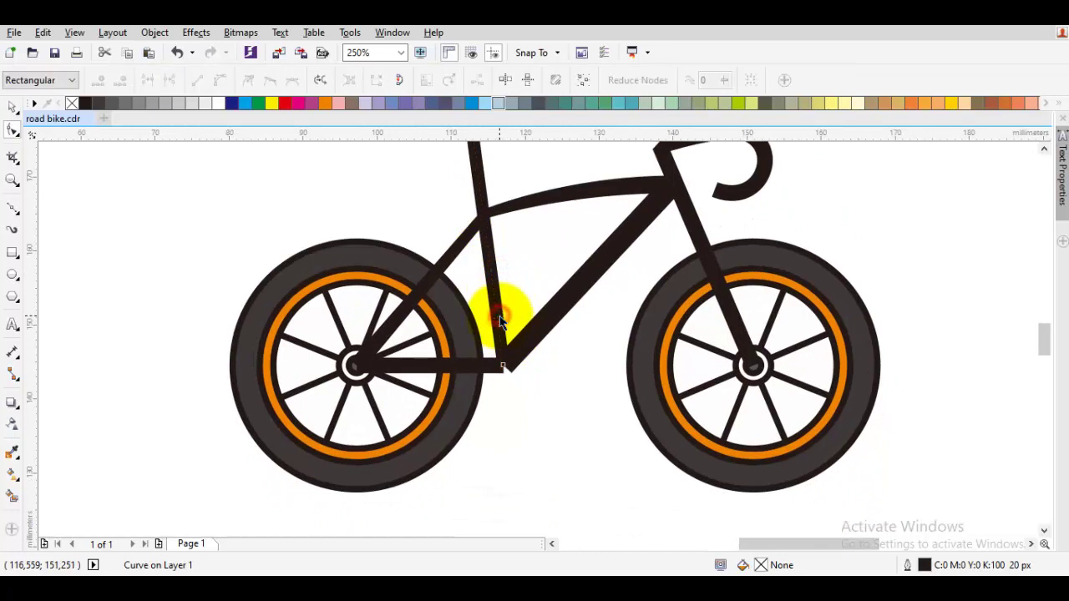
# Convert the horizontal rear frame line to an object and extend its lower front corner to meet the diagonal tube's bottom corner.
pyautogui.scroll(1, 511, 359)
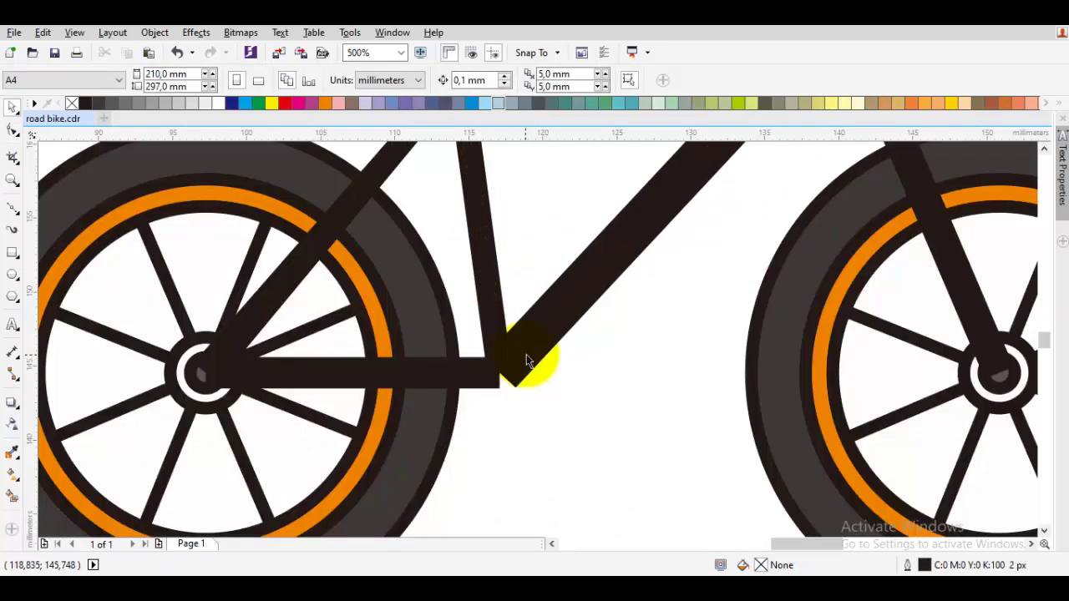
pyautogui.doubleClick(525, 354)
pyautogui.click(487, 385)
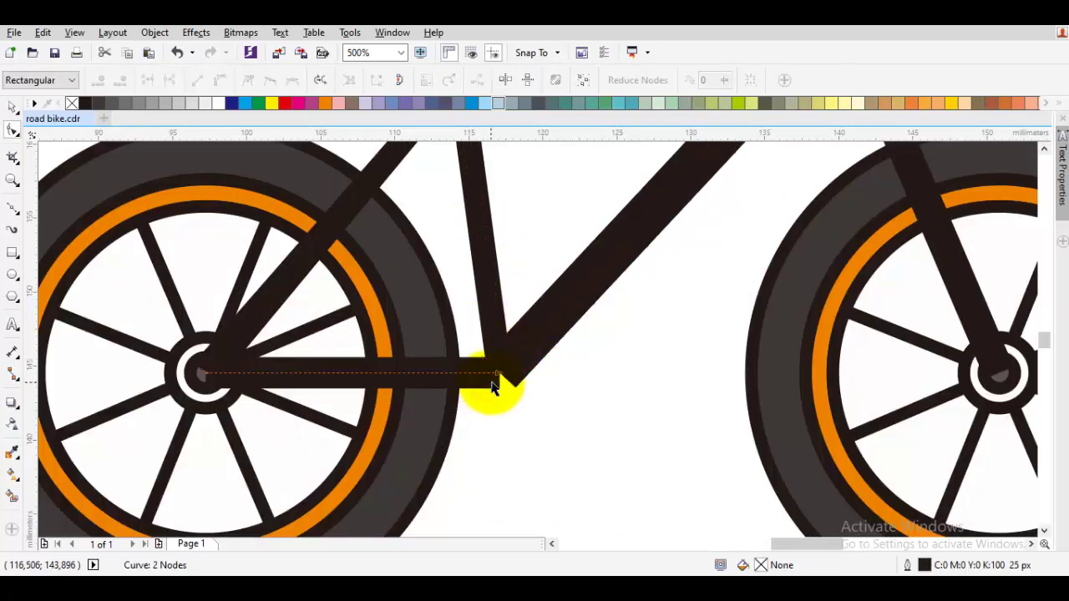
pyautogui.press('space')
pyautogui.press('space')
pyautogui.moveTo(499, 388); pyautogui.dragTo(541, 389)
pyautogui.click(540, 383)
pyautogui.scroll(-1, 539, 383)
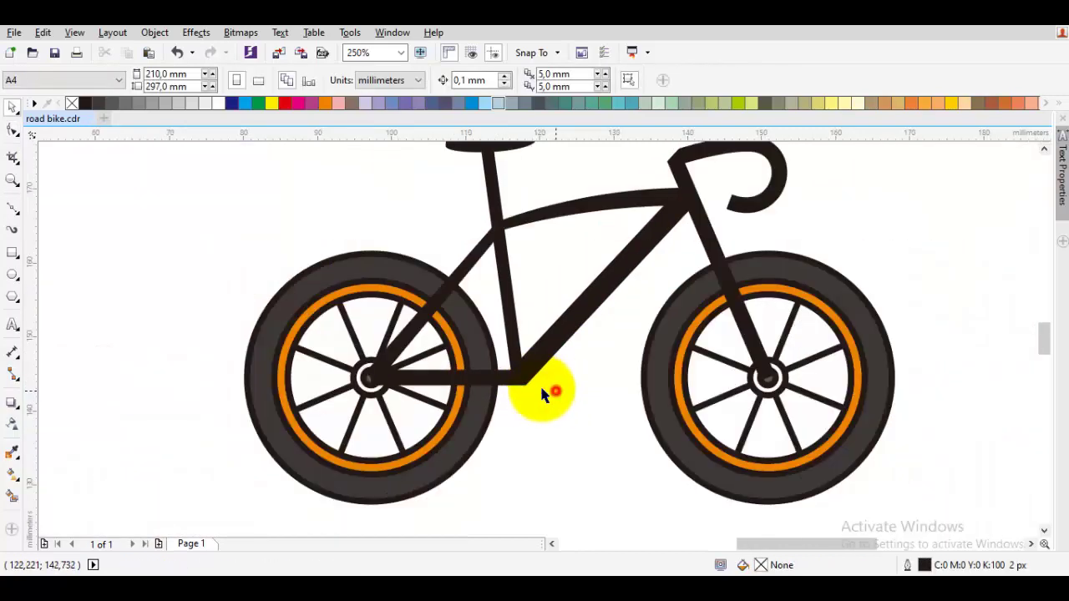
# Examine the frame tubes and their joints across the bike, and the rear wheel hub up close.
pyautogui.moveTo(520, 341); pyautogui.dragTo(550, 391)
pyautogui.moveTo(559, 299); pyautogui.dragTo(550, 385)
pyautogui.scroll(1, 530, 295)
pyautogui.moveTo(531, 293); pyautogui.dragTo(505, 336)
pyautogui.click(529, 309)
pyautogui.click(589, 344)
pyautogui.scroll(-1, 590, 346)
pyautogui.moveTo(589, 346); pyautogui.dragTo(521, 306)
pyautogui.moveTo(694, 314); pyautogui.dragTo(589, 305)
pyautogui.moveTo(514, 353); pyautogui.dragTo(581, 278)
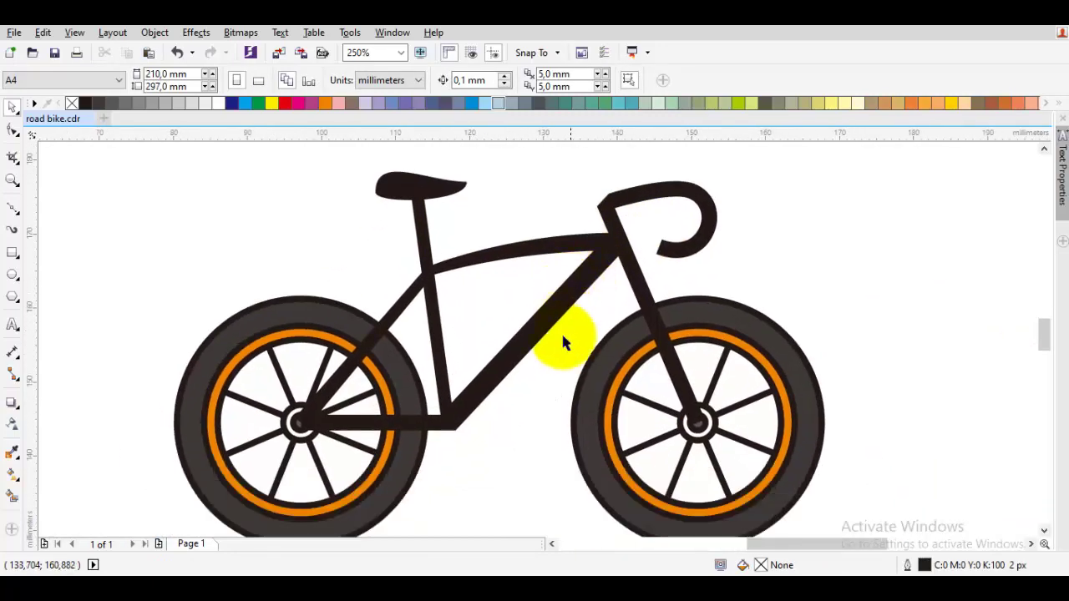
pyautogui.scroll(4, 308, 413)
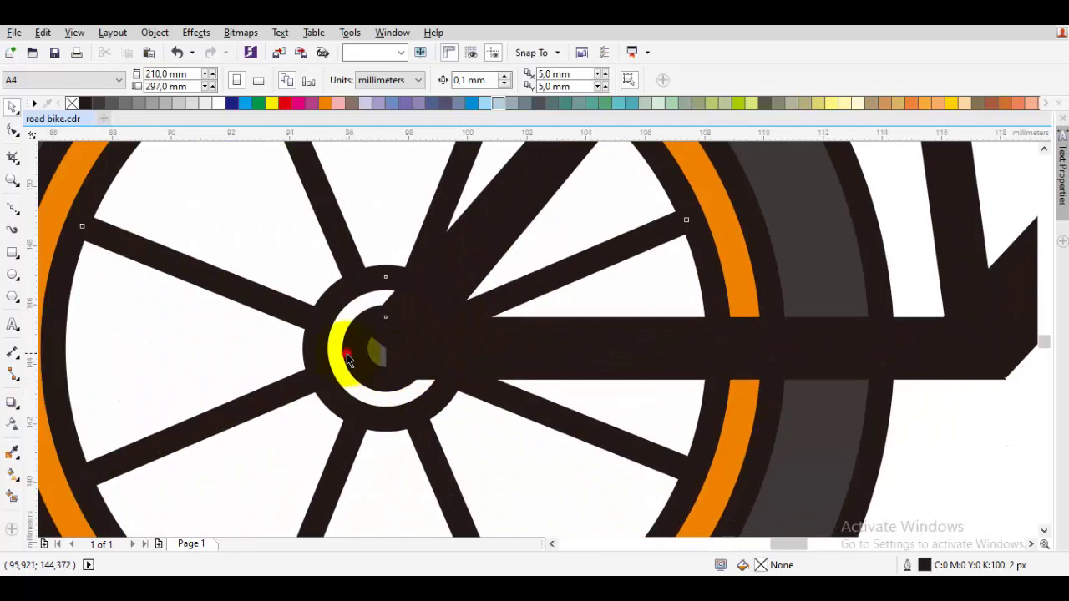
# Try to ungroup the rear wheel and bring its hub circles in front of the frame tubes.
pyautogui.rightClick(349, 357)
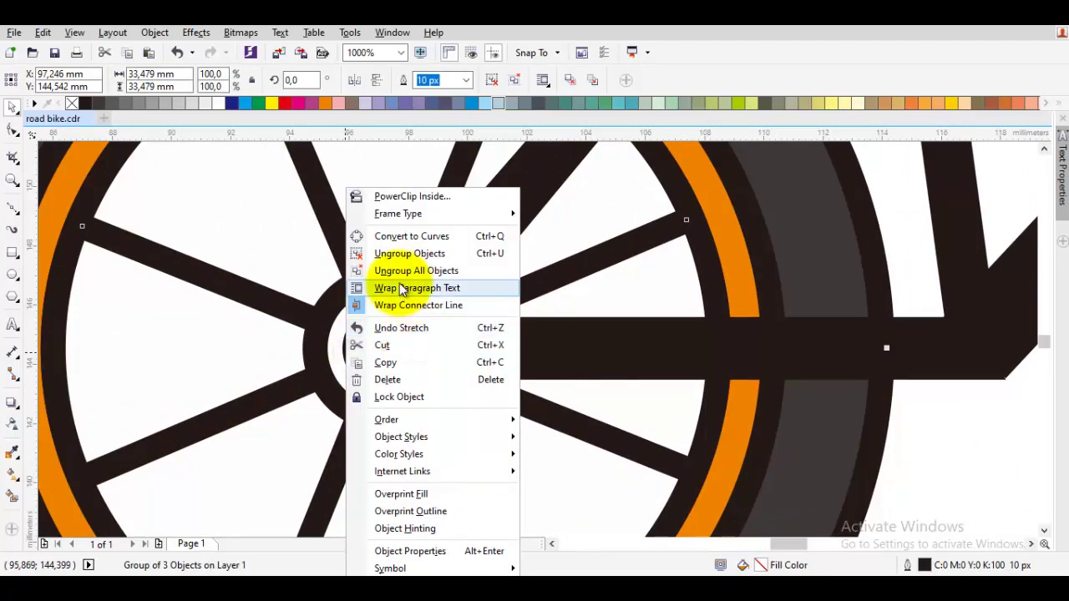
pyautogui.click(409, 270)
pyautogui.moveTo(383, 302); pyautogui.dragTo(357, 361)
pyautogui.keyDown('shift'); pyautogui.click(334, 348); pyautogui.keyUp('shift')
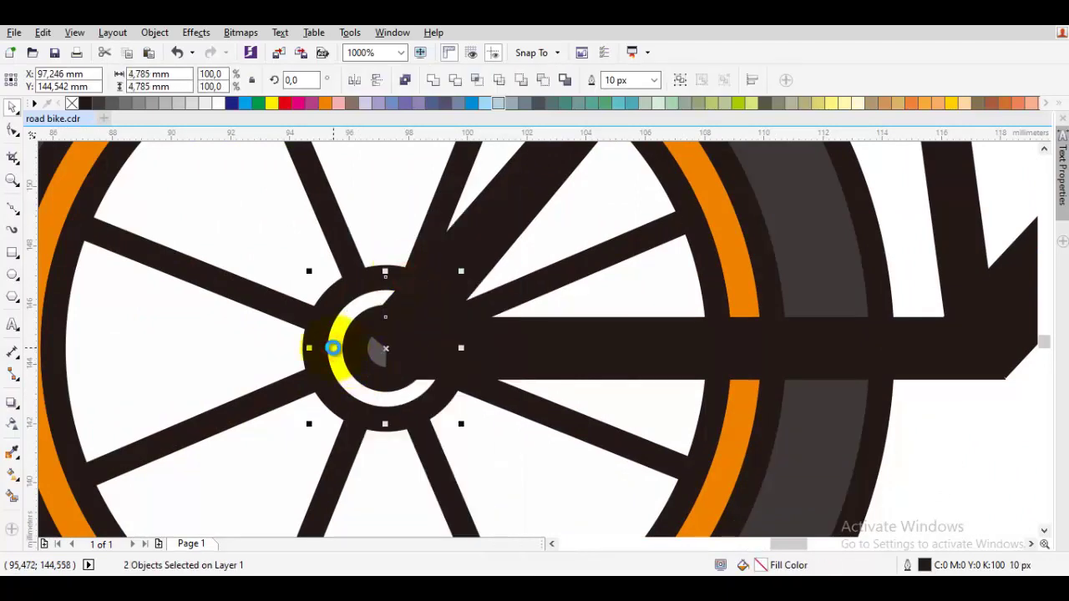
pyautogui.press('Escape')
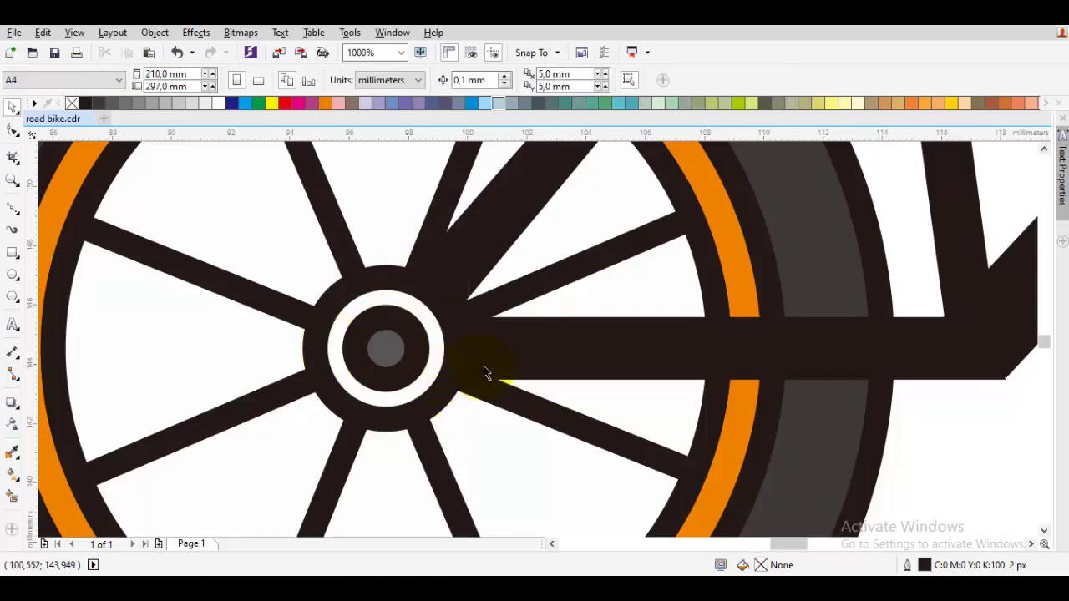
pyautogui.scroll(-2, 482, 367)
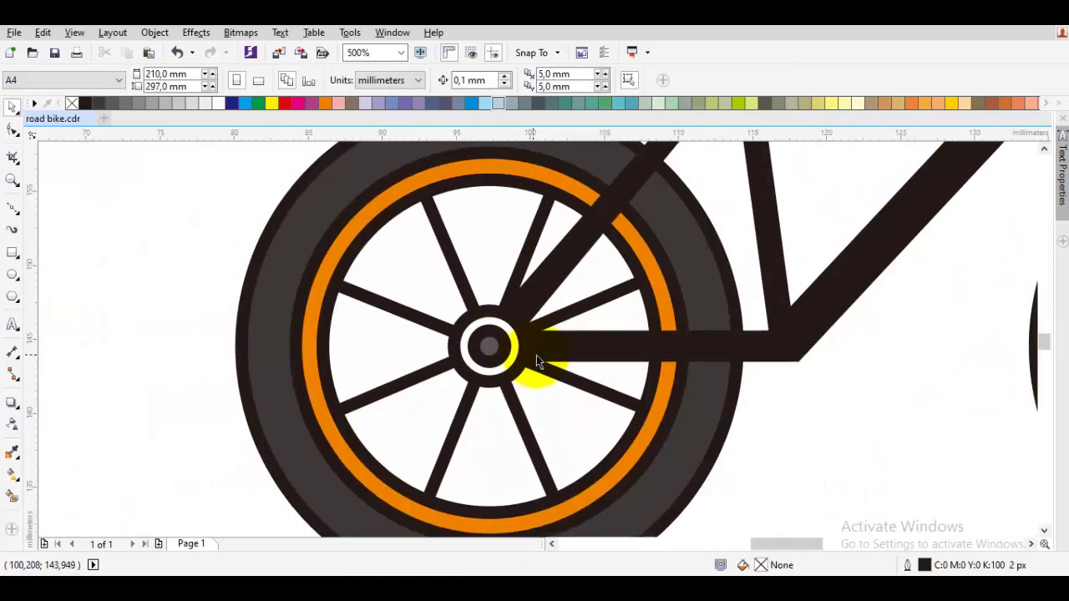
pyautogui.moveTo(567, 369); pyautogui.dragTo(515, 360)
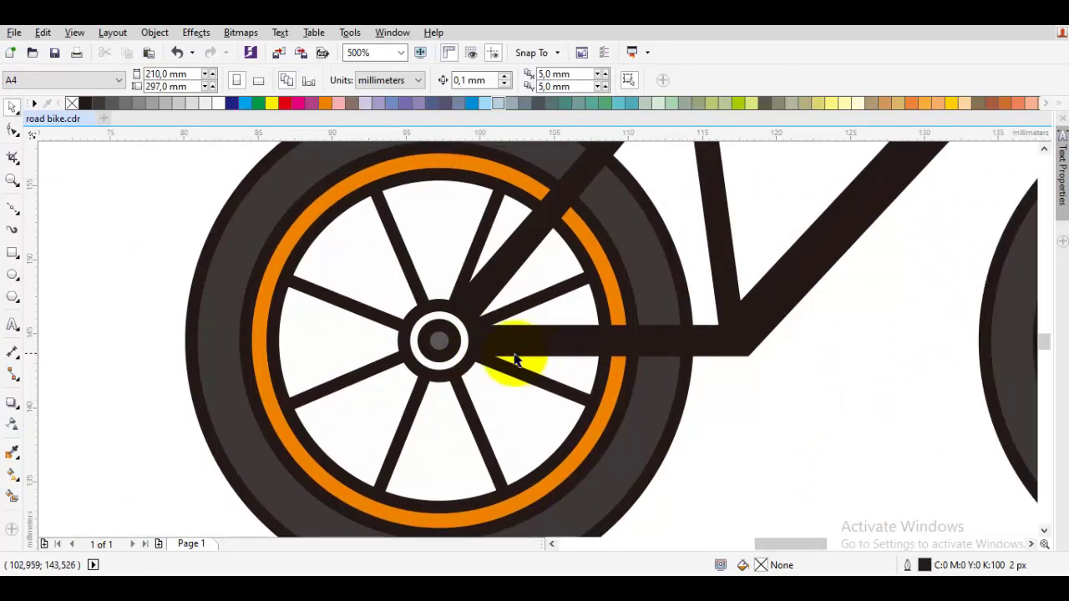
# Give the slanted and horizontal rear frame tubes a yellow hairline outline so their ends at the hub can be told apart.
pyautogui.click(492, 349)
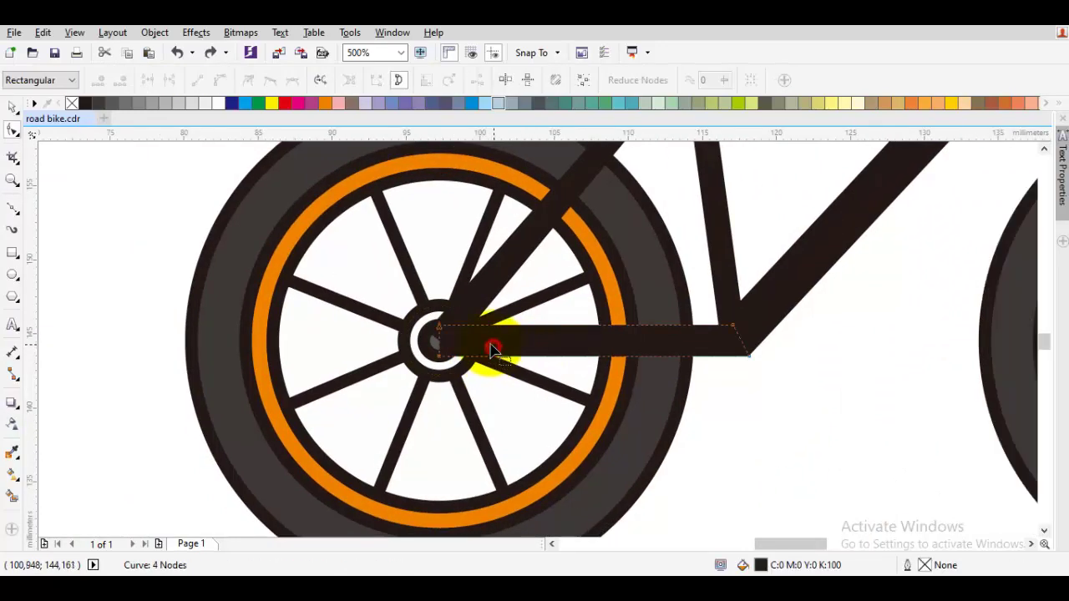
pyautogui.keyDown('shift'); pyautogui.click(455, 325); pyautogui.keyUp('shift')
pyautogui.scroll(2, 427, 346)
pyautogui.press('Escape')
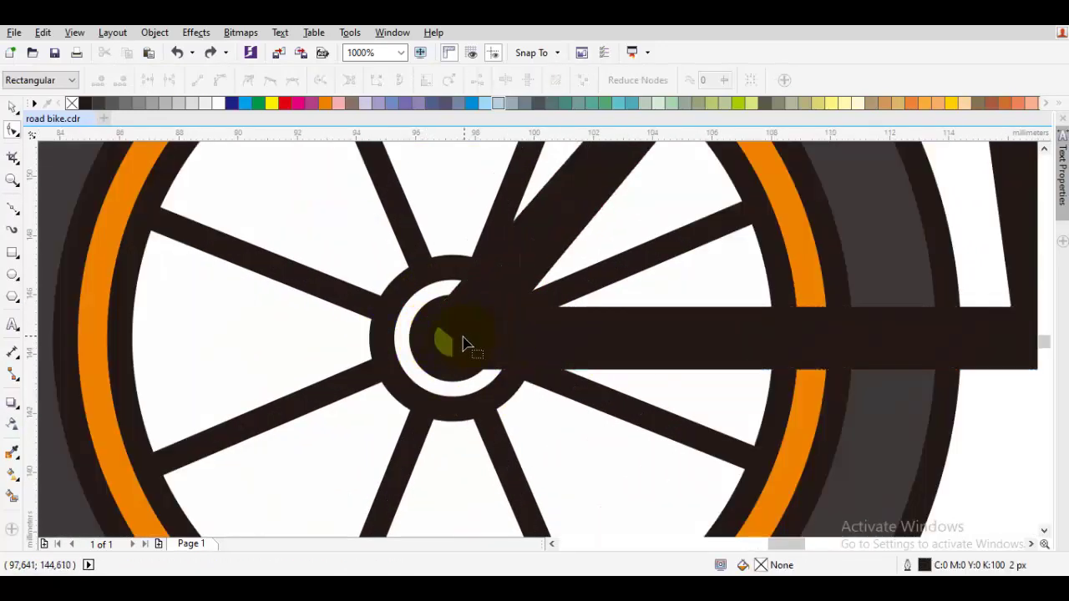
pyautogui.press('space')
pyautogui.click(418, 338)
pyautogui.scroll(-1, 422, 337)
pyautogui.press('Escape')
pyautogui.scroll(1, 439, 332)
pyautogui.press('space')
pyautogui.click(445, 325)
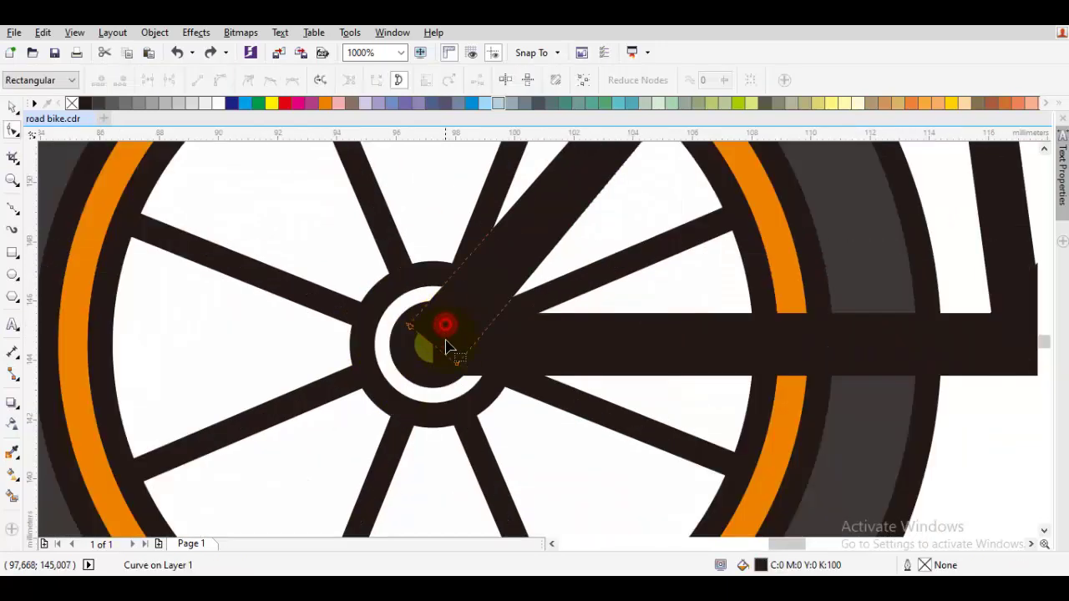
pyautogui.keyDown('shift'); pyautogui.click(496, 365); pyautogui.keyUp('shift')
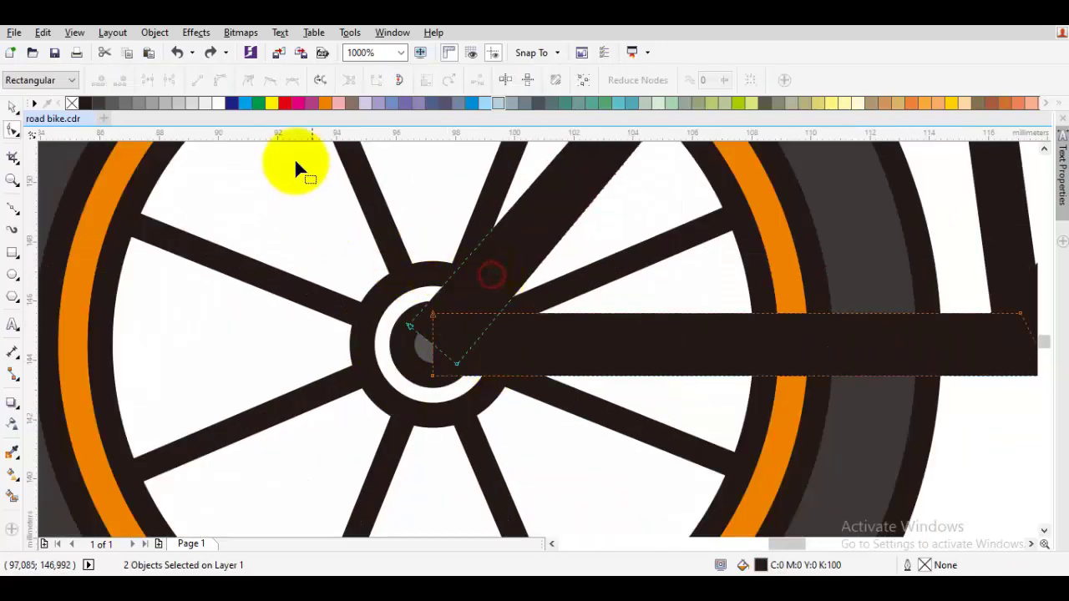
pyautogui.rightClick(272, 103)
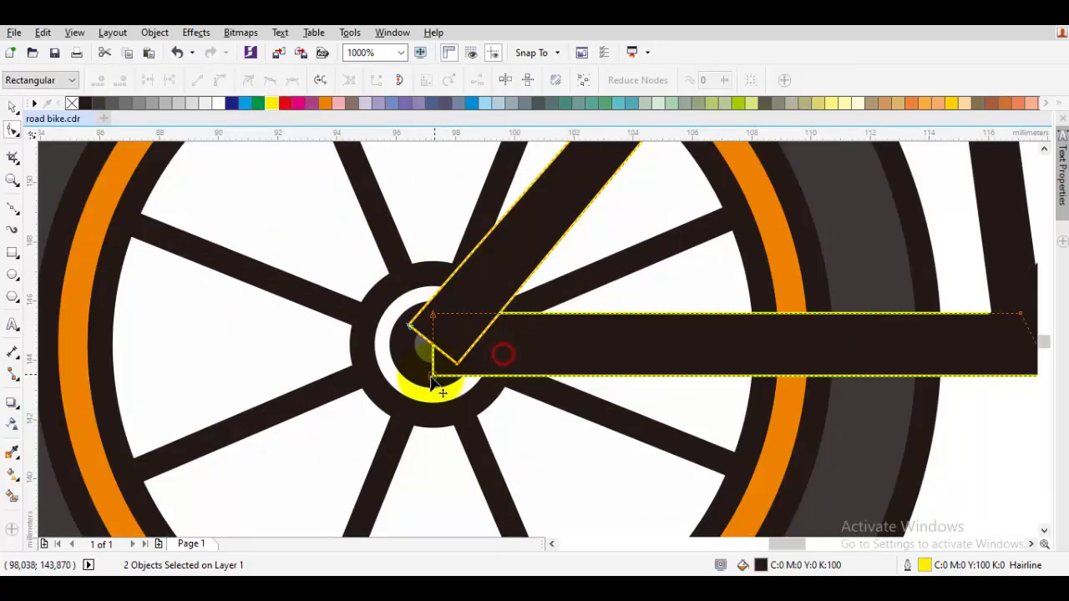
# Extend the horizontal tube's lower rear corner rearward across the hub, add a node on the slanted tube's edge and pull its corner there.
pyautogui.moveTo(427, 375); pyautogui.dragTo(394, 376)
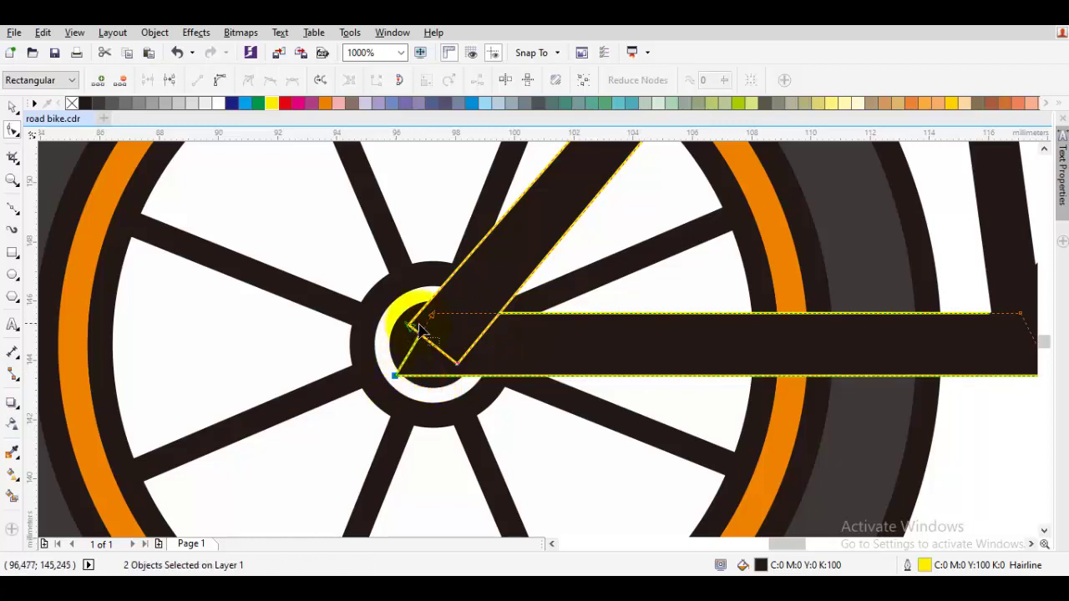
pyautogui.click(532, 366)
pyautogui.press('space')
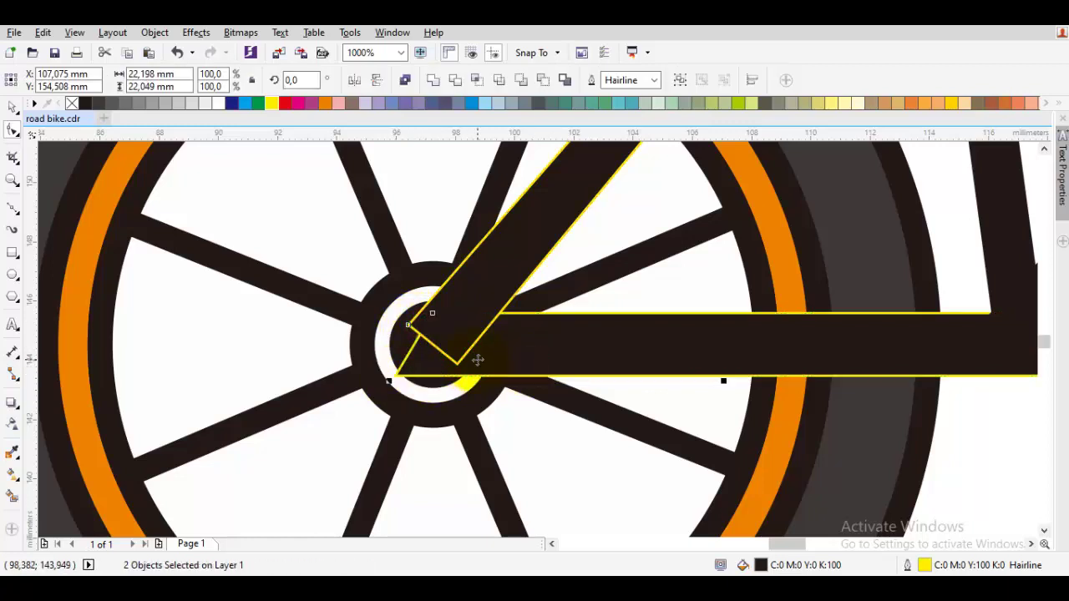
pyautogui.press('space')
pyautogui.moveTo(393, 376)
pyautogui.mouseDown()
pyautogui.moveTo(381, 378)
pyautogui.moveTo(404, 386)
pyautogui.mouseUp()
pyautogui.click(437, 311)
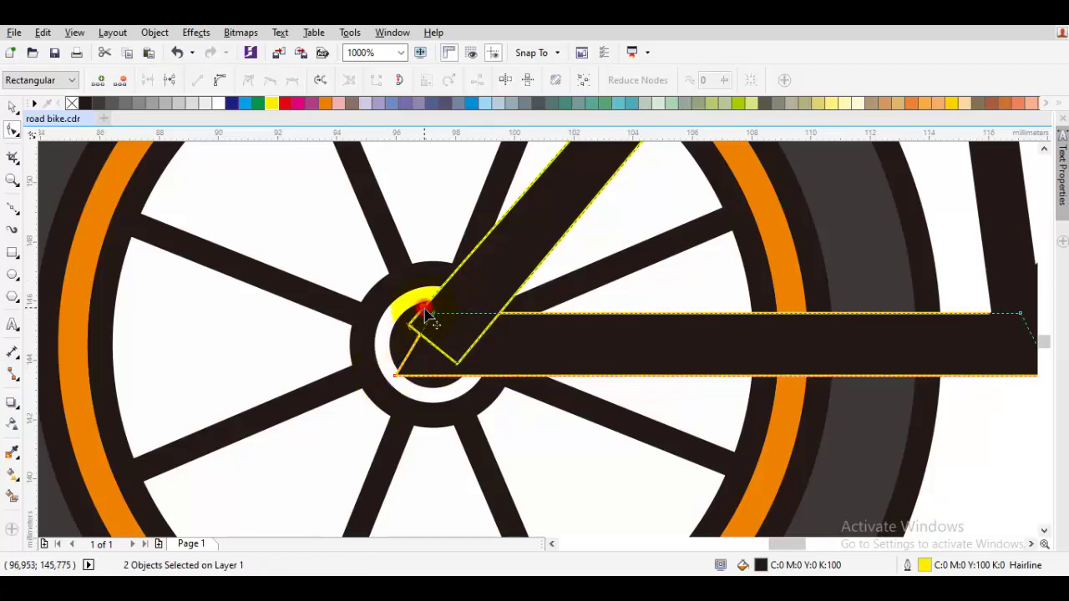
pyautogui.moveTo(409, 333); pyautogui.dragTo(395, 381)
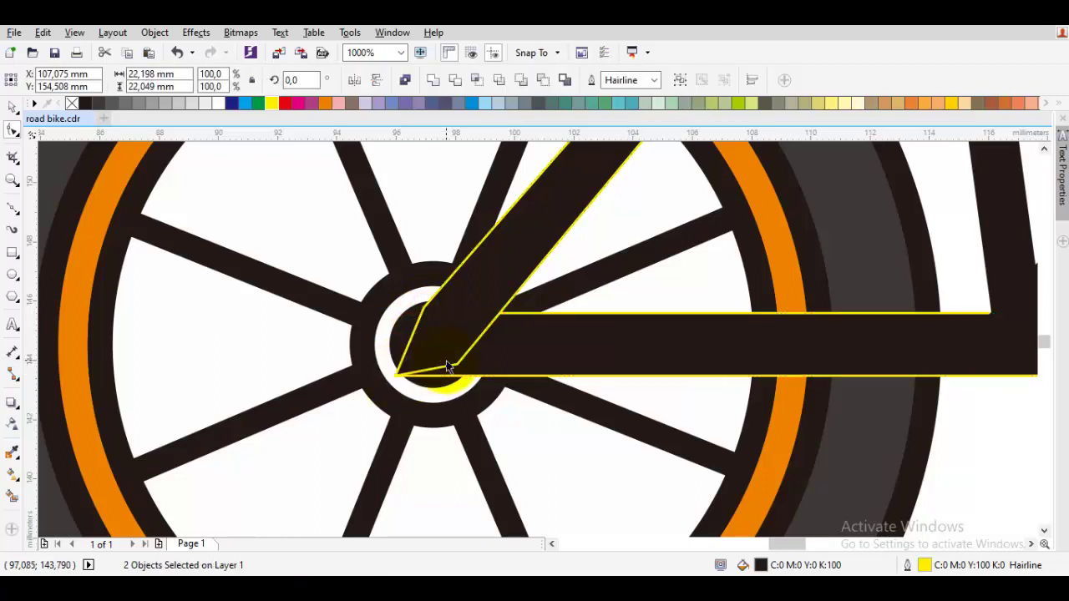
# Convert the slanted tube's rear end segment to a curve and delete the extra edge node to smooth the bend.
pyautogui.scroll(-2, 449, 356)
pyautogui.click(449, 355)
pyautogui.rightClick(446, 326)
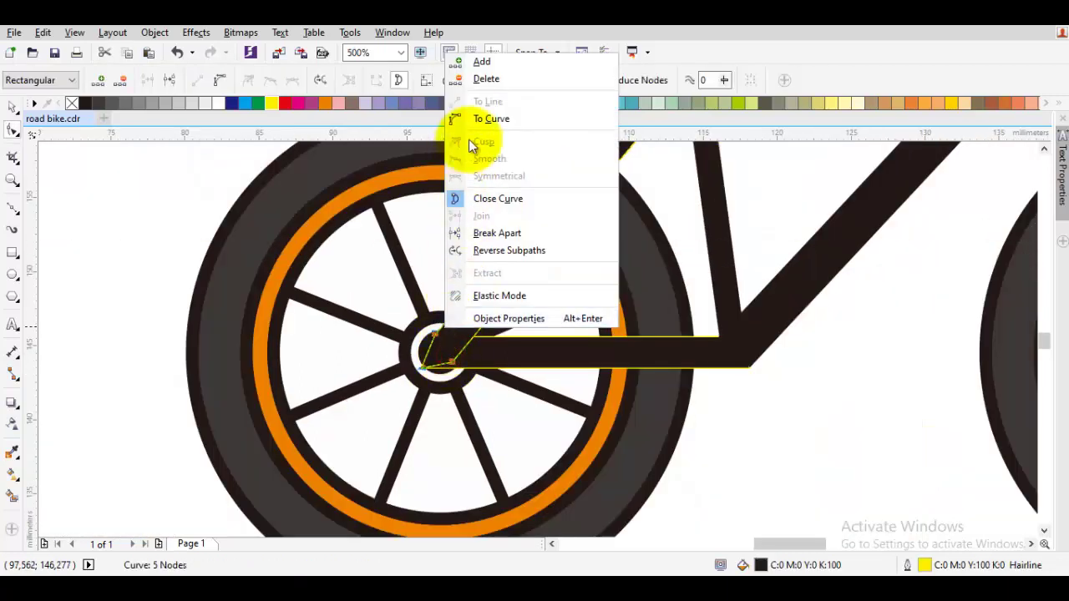
pyautogui.click(480, 120)
pyautogui.press('space')
pyautogui.press('space')
pyautogui.click(436, 335)
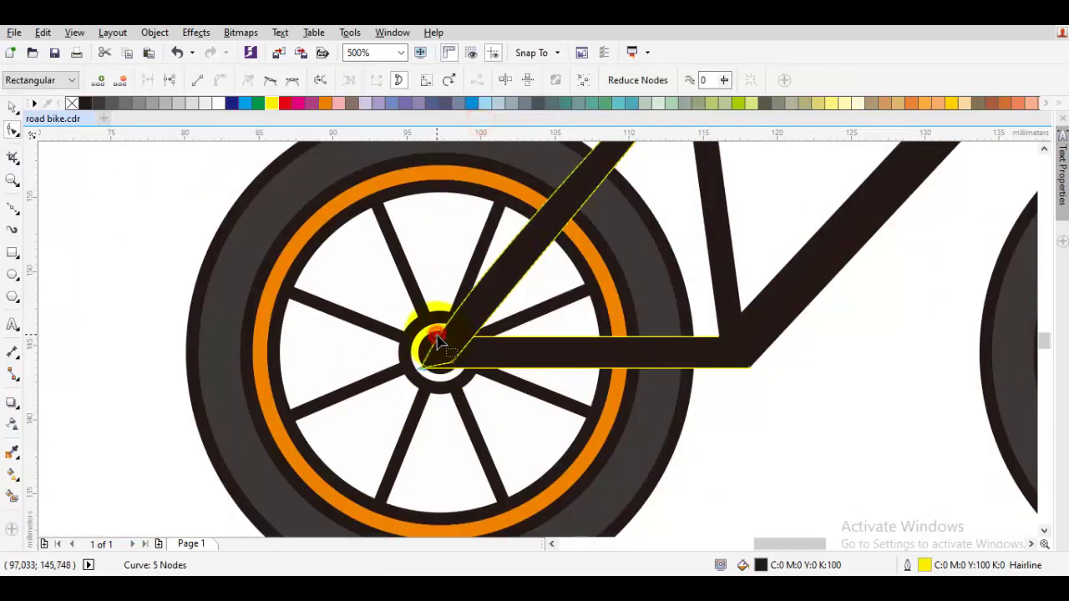
pyautogui.doubleClick(437, 335)
pyautogui.press('space')
pyautogui.scroll(-1, 457, 329)
pyautogui.press('Escape')
pyautogui.scroll(1, 459, 330)
# Try to remove the yellow outlines from the two rear frame tubes.
pyautogui.click(474, 340)
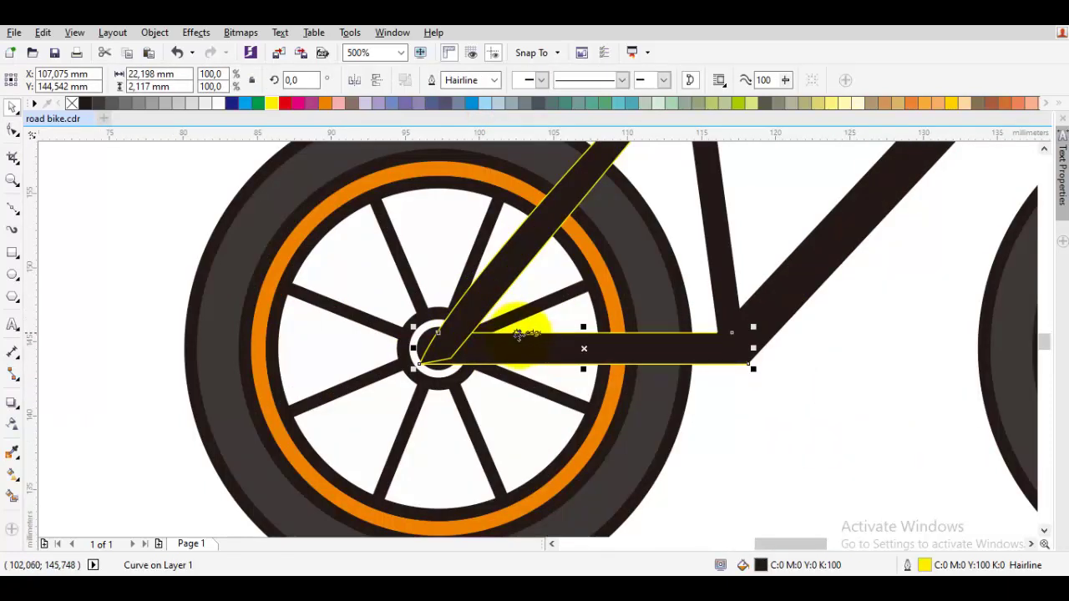
pyautogui.keyDown('shift'); pyautogui.click(538, 217); pyautogui.keyUp('shift')
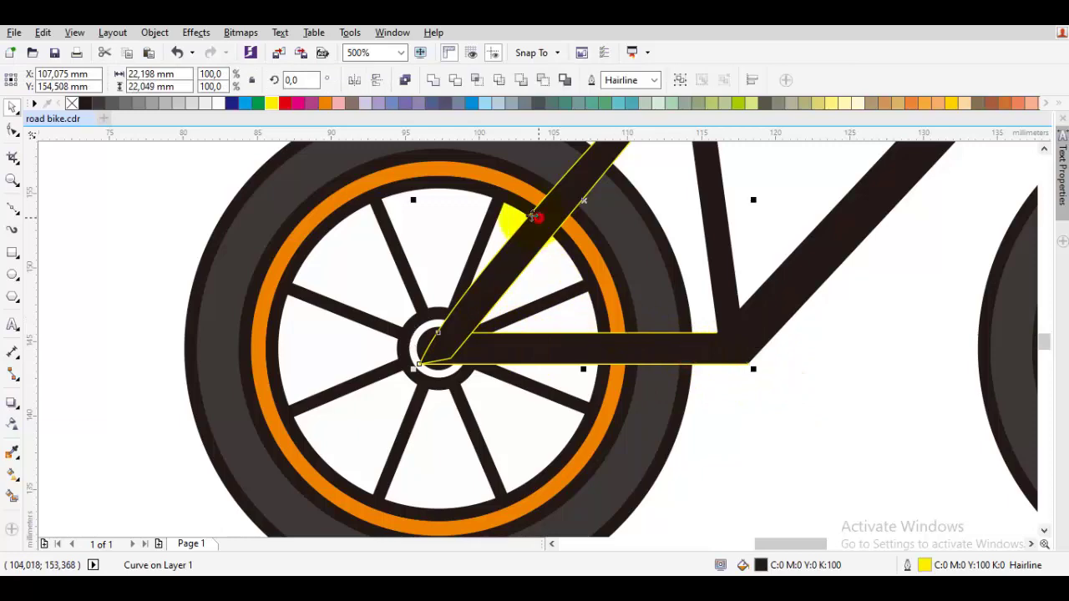
pyautogui.rightClick(72, 103)
pyautogui.click(110, 174)
pyautogui.scroll(-2, 436, 351)
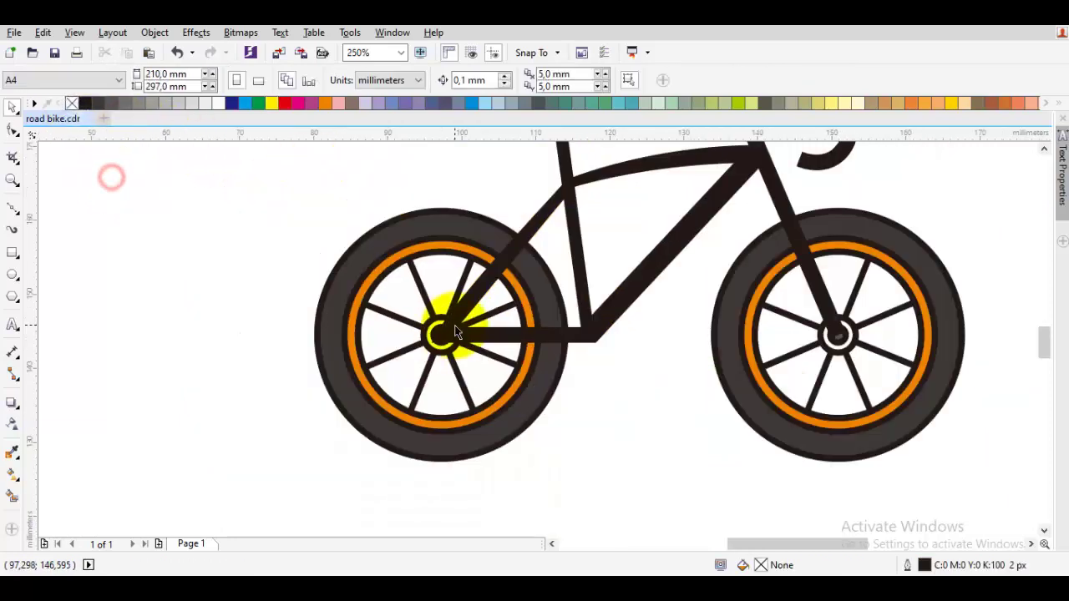
pyautogui.scroll(2, 435, 355)
pyautogui.hotkey('ctrl', 'z')
# Weld the slanted and horizontal rear tubes into a single shape.
pyautogui.scroll(2, 427, 347)
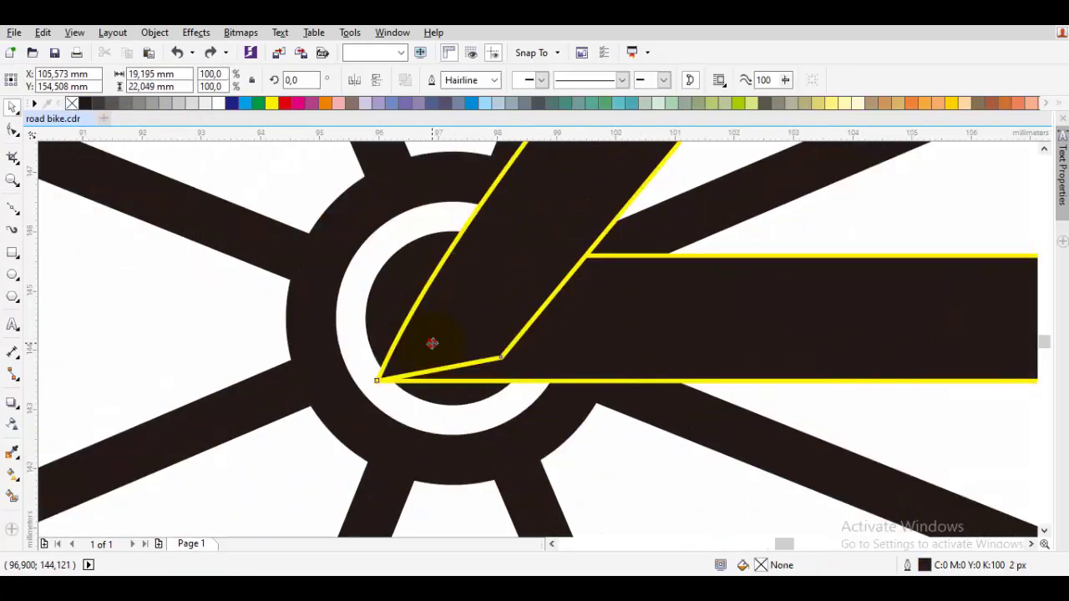
pyautogui.doubleClick(431, 342)
pyautogui.moveTo(375, 381); pyautogui.dragTo(401, 368)
pyautogui.press('space')
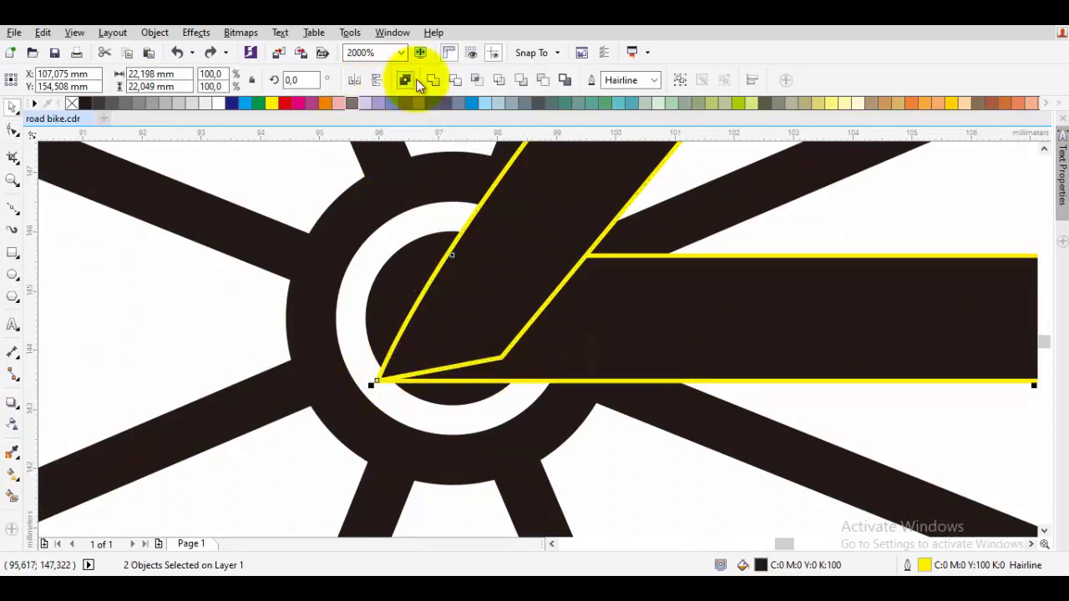
pyautogui.click(429, 79)
# Add nodes on the edges on both sides of the welded shape's pointed rear corner at the hub.
pyautogui.doubleClick(433, 367)
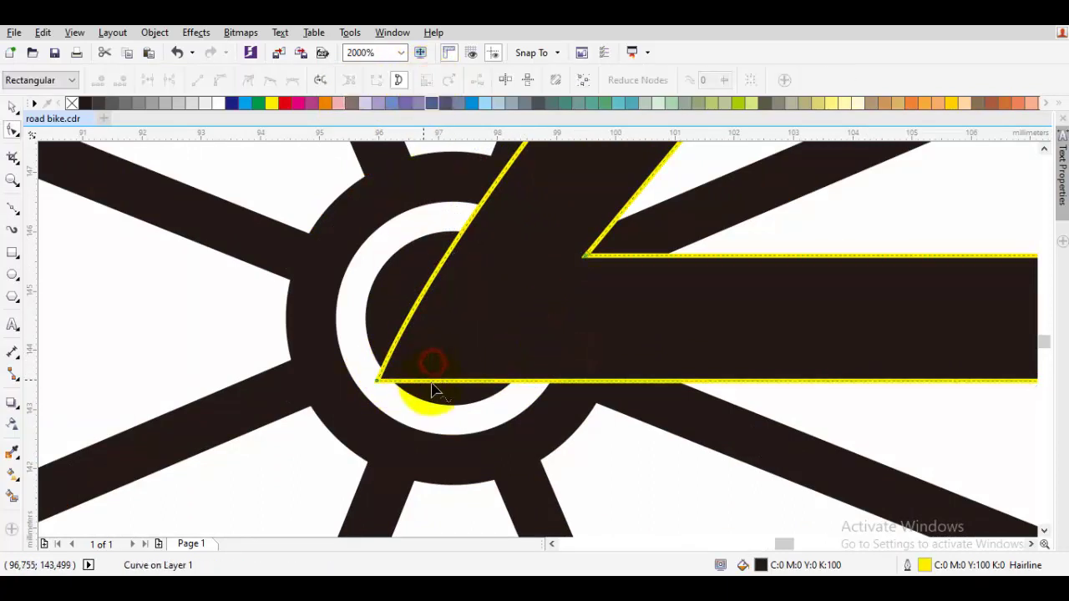
pyautogui.click(473, 382)
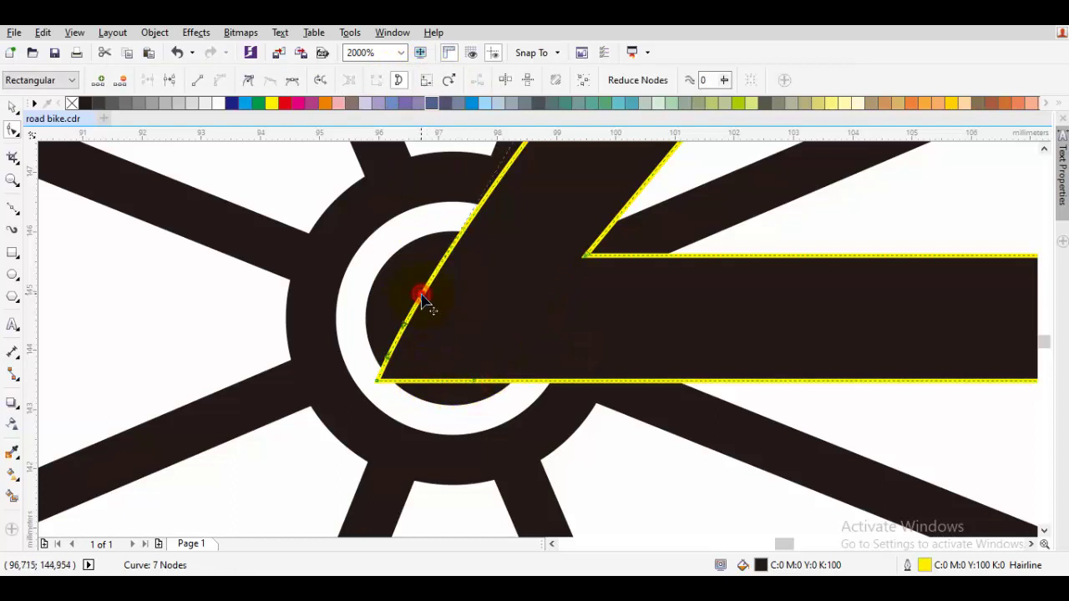
# Convert the rear frame piece's segments around its rear hub corner to curves and delete the sharp corner node.
pyautogui.rightClick(452, 298)
pyautogui.click(499, 351)
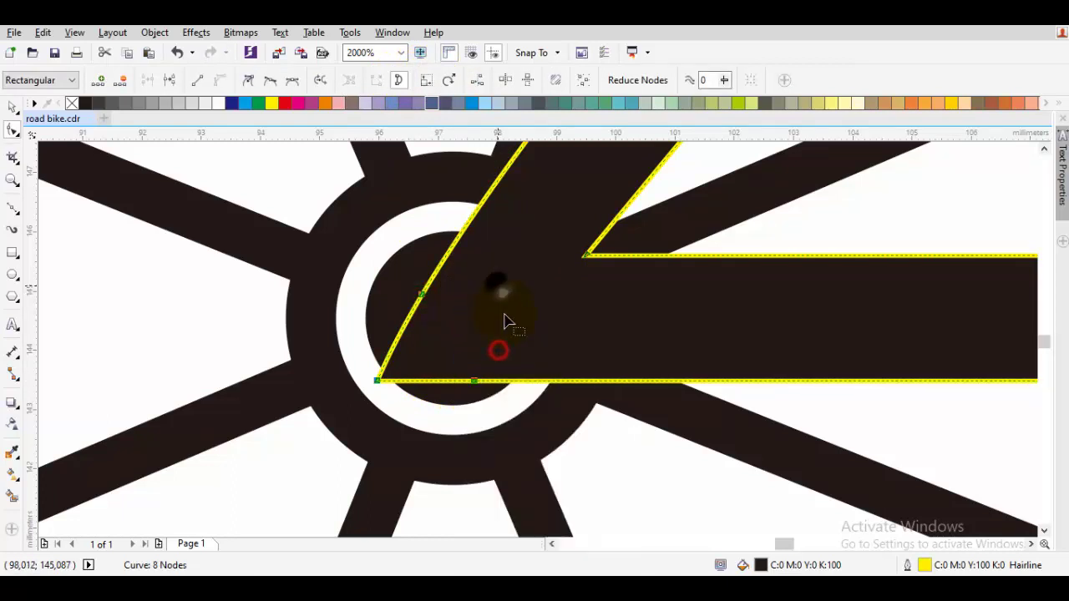
pyautogui.rightClick(498, 285)
pyautogui.click(531, 376)
pyautogui.click(377, 382)
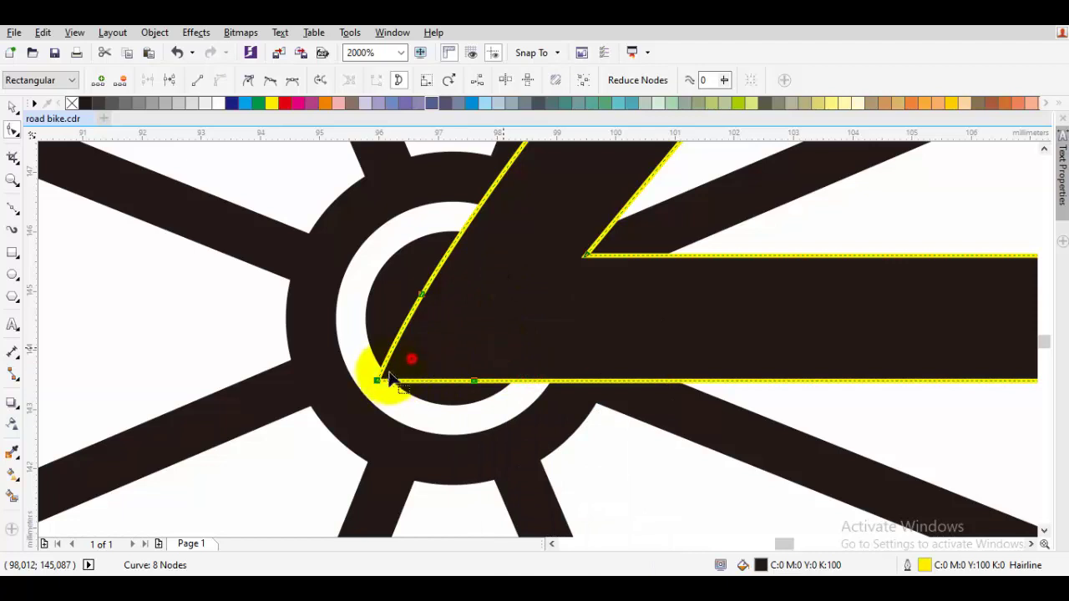
pyautogui.doubleClick(378, 381)
pyautogui.click(474, 381)
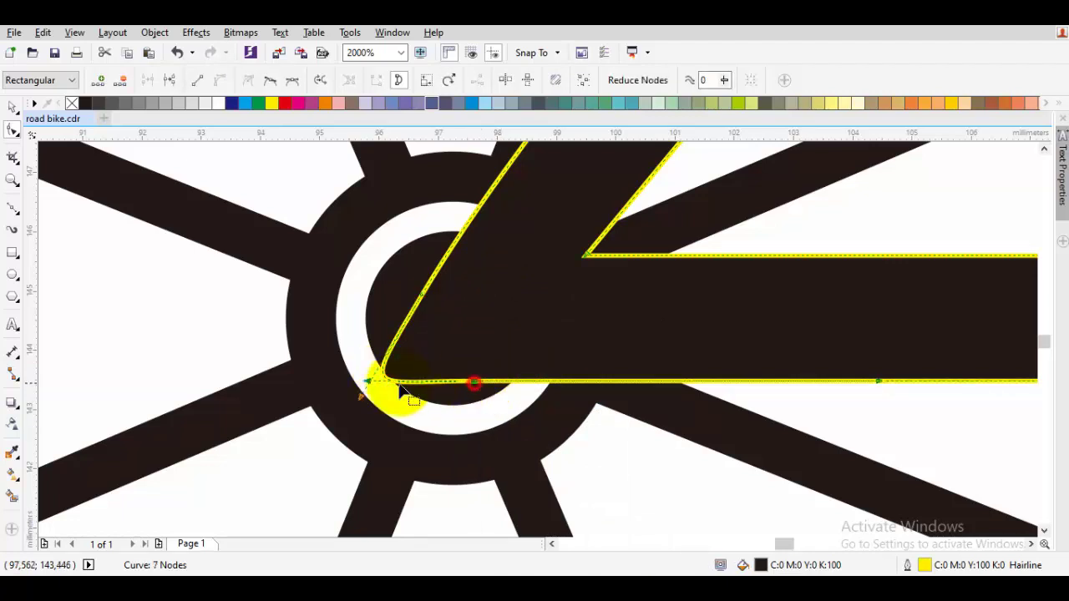
# Adjust the curve handles at the rear hub end of the frame piece to form a smooth rounded tip.
pyautogui.click(363, 396)
pyautogui.moveTo(362, 395); pyautogui.dragTo(389, 354)
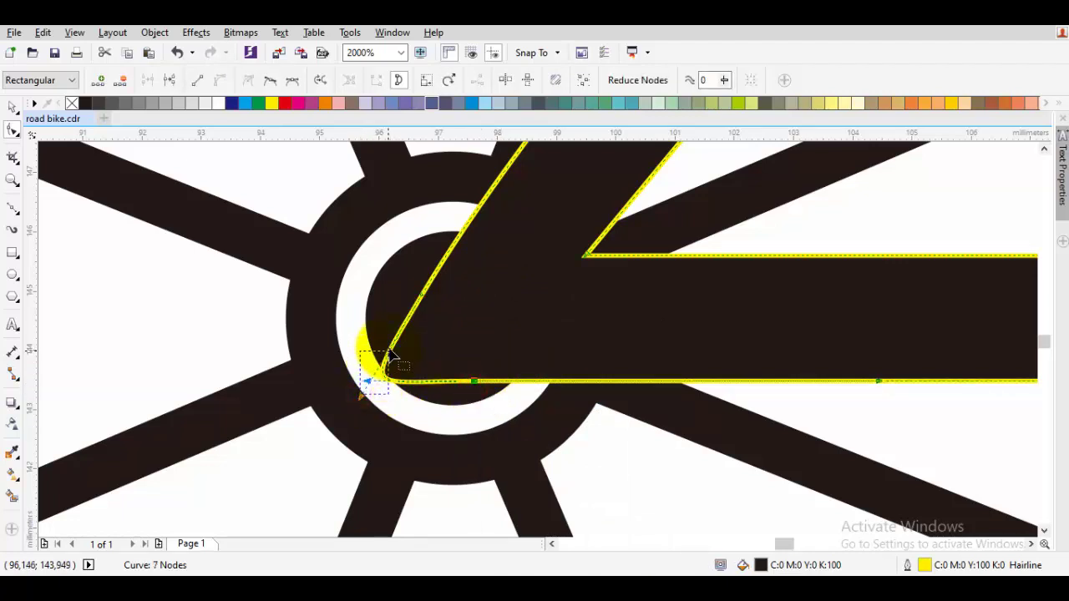
pyautogui.moveTo(362, 401); pyautogui.dragTo(418, 305)
pyautogui.click(364, 389)
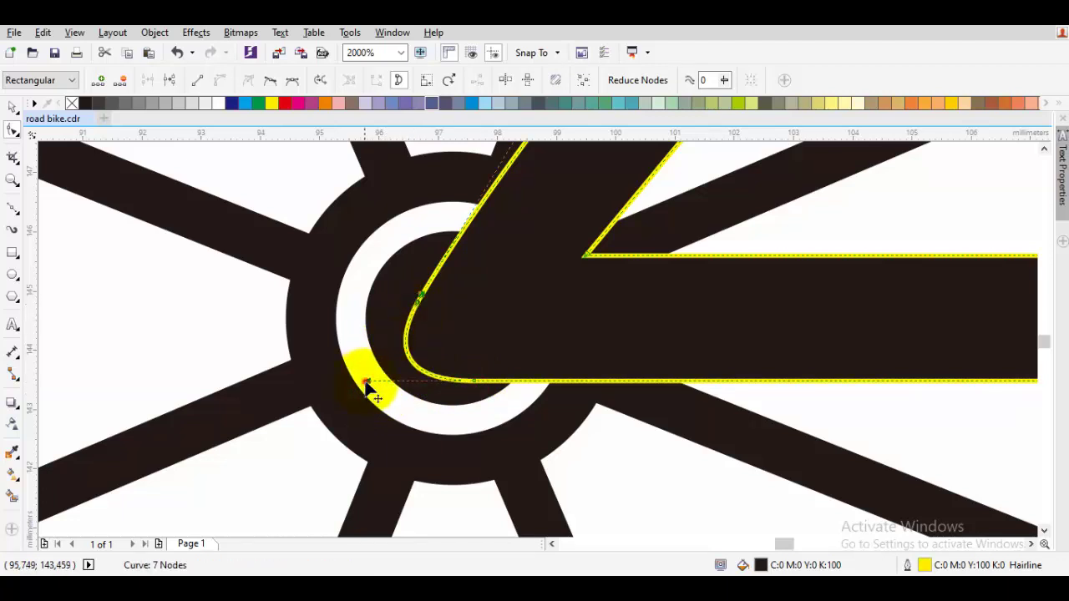
pyautogui.moveTo(364, 382); pyautogui.dragTo(398, 381)
pyautogui.press('space')
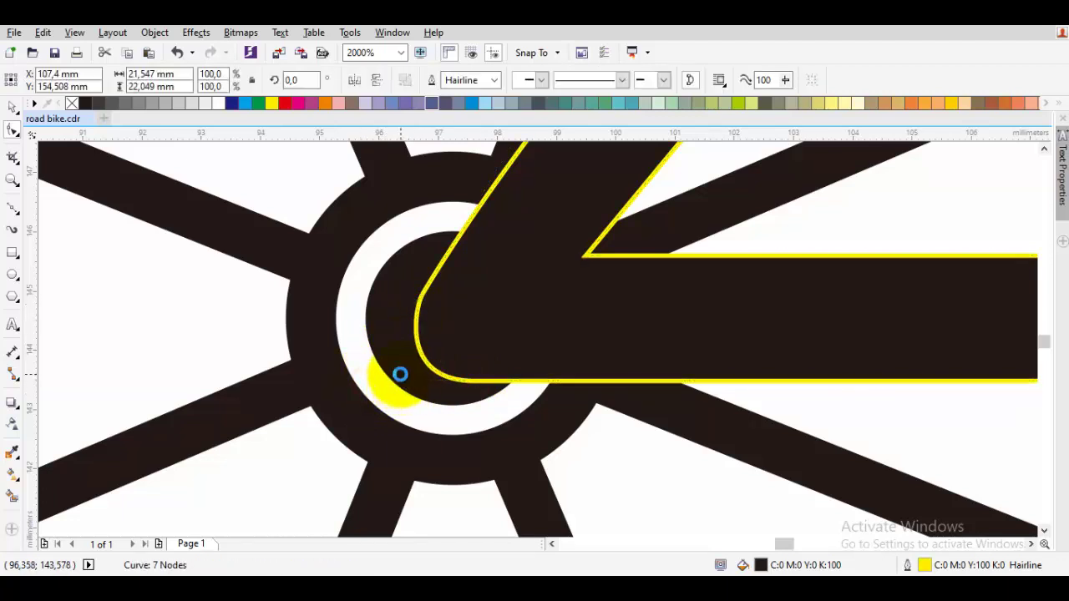
pyautogui.press('Escape')
# Remove the yellow outline from the rear frame piece.
pyautogui.scroll(-1, 401, 373)
pyautogui.scroll(-1, 468, 356)
pyautogui.moveTo(559, 365); pyautogui.dragTo(412, 373)
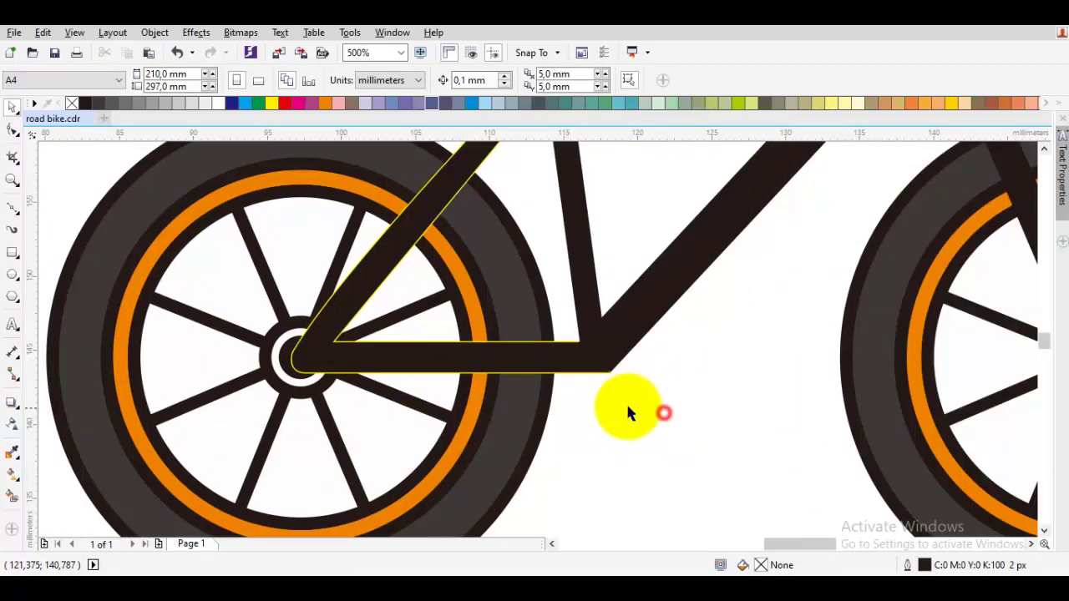
pyautogui.scroll(-1, 626, 401)
pyautogui.click(558, 385)
pyautogui.rightClick(71, 104)
pyautogui.click(174, 179)
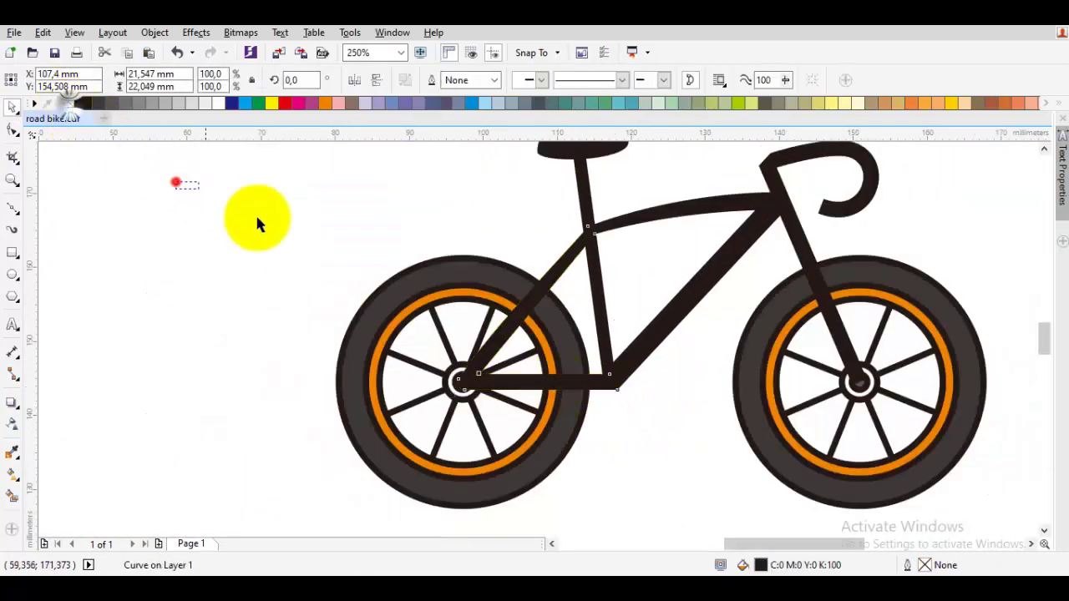
# Convert the segments at the front fork's lower end to curves for node editing.
pyautogui.scroll(2, 860, 385)
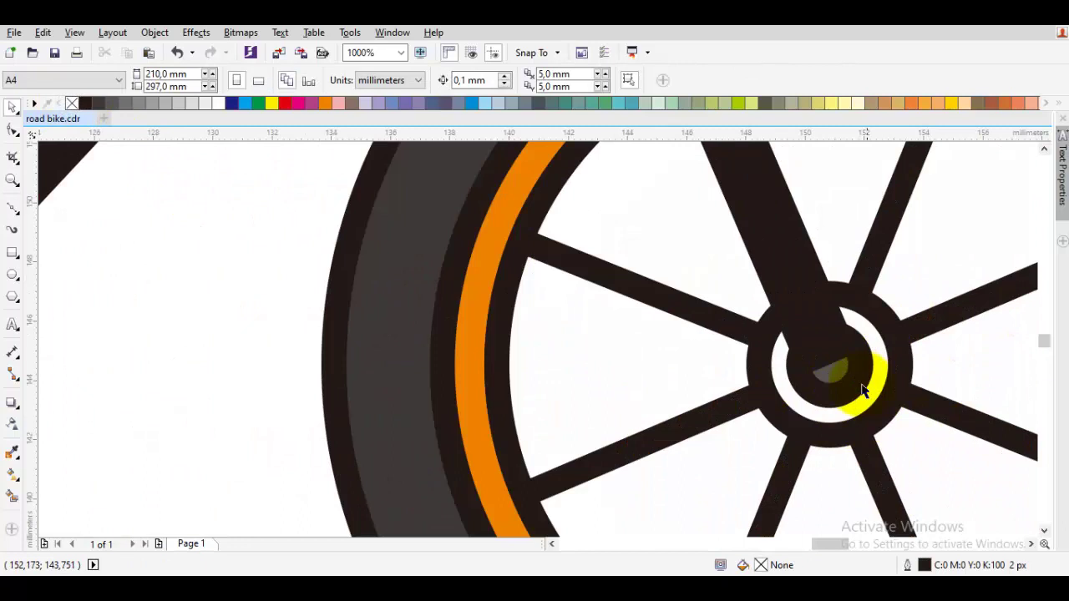
pyautogui.press('F10')
pyautogui.click(824, 359)
pyautogui.scroll(1, 825, 372)
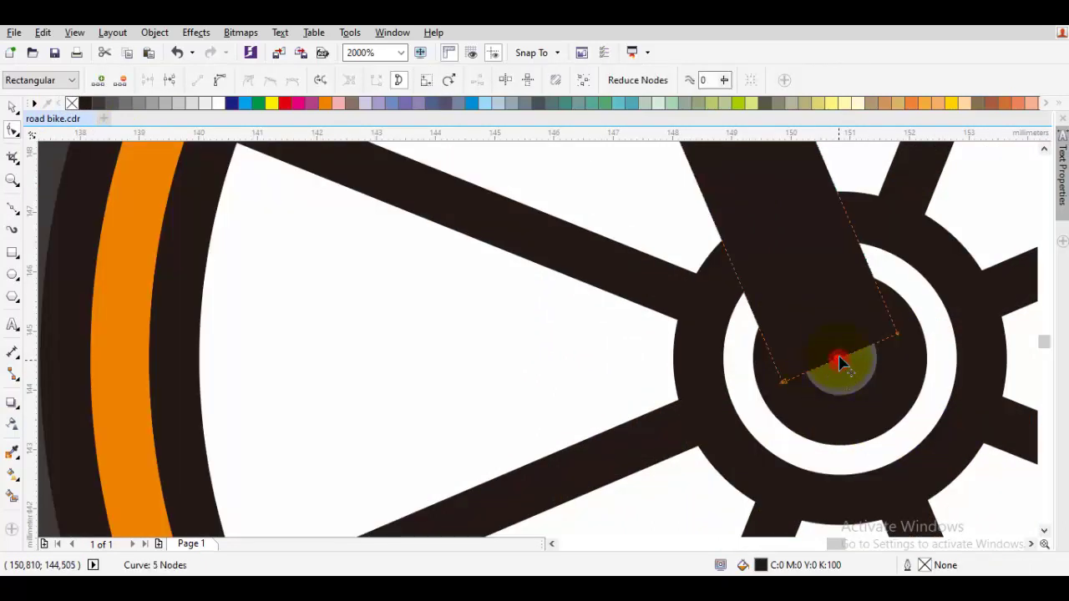
pyautogui.rightClick(800, 281)
pyautogui.click(841, 346)
pyautogui.moveTo(828, 284); pyautogui.dragTo(819, 342)
pyautogui.click(820, 342)
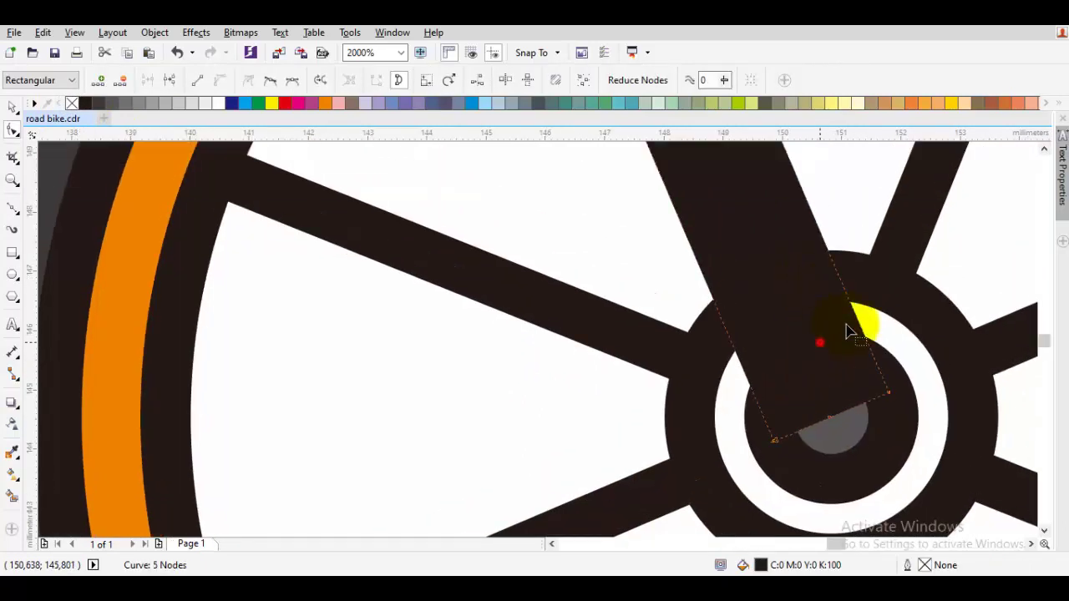
# Add a node on each side of the front fork near the hub and delete its two lower corner nodes.
pyautogui.doubleClick(852, 311)
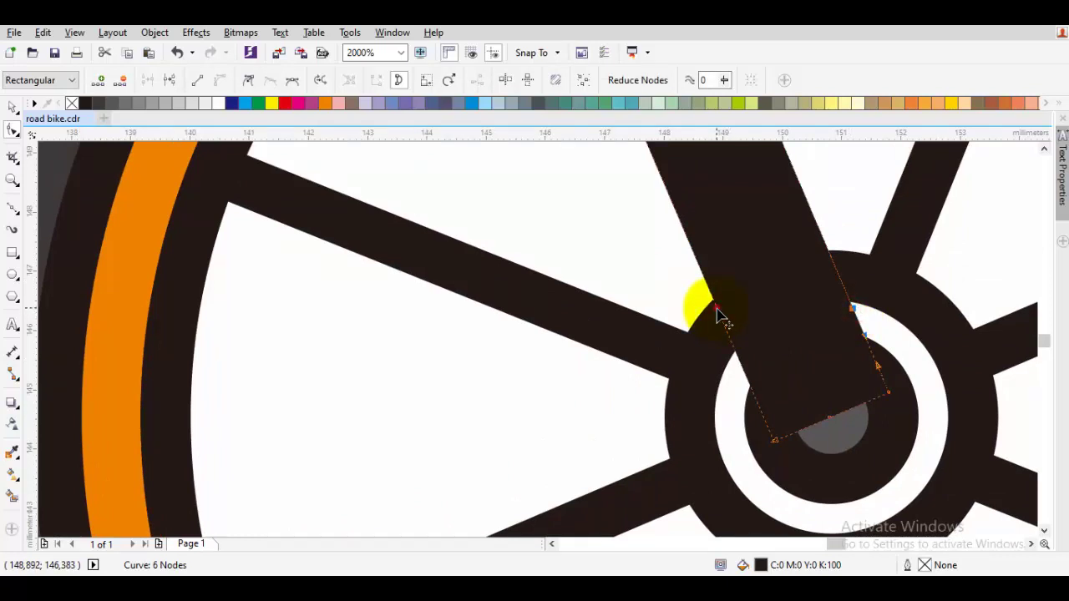
pyautogui.doubleClick(717, 309)
pyautogui.click(897, 390)
pyautogui.doubleClick(892, 392)
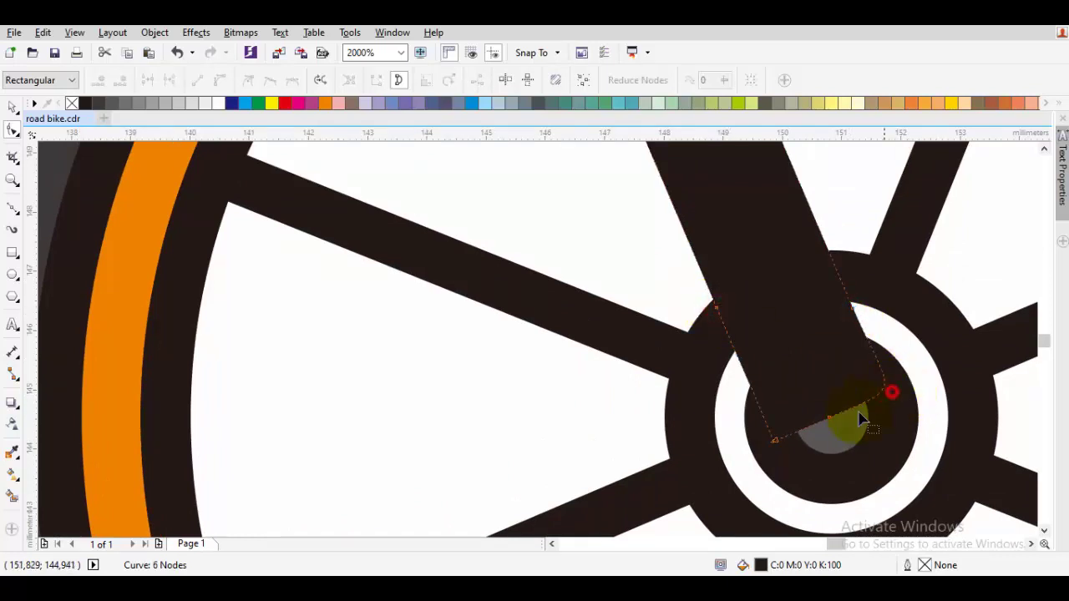
pyautogui.doubleClick(769, 438)
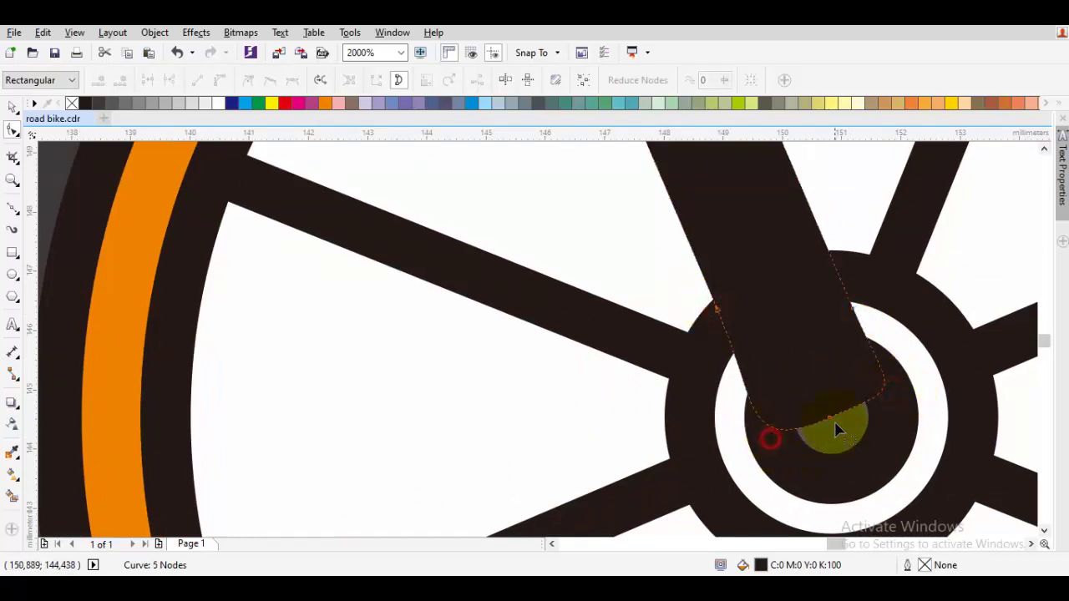
# Shorten the curve handles beside the fork tip's middle node to round the end over the front hub.
pyautogui.click(912, 403)
pyautogui.moveTo(911, 388); pyautogui.dragTo(845, 410)
pyautogui.click(745, 455)
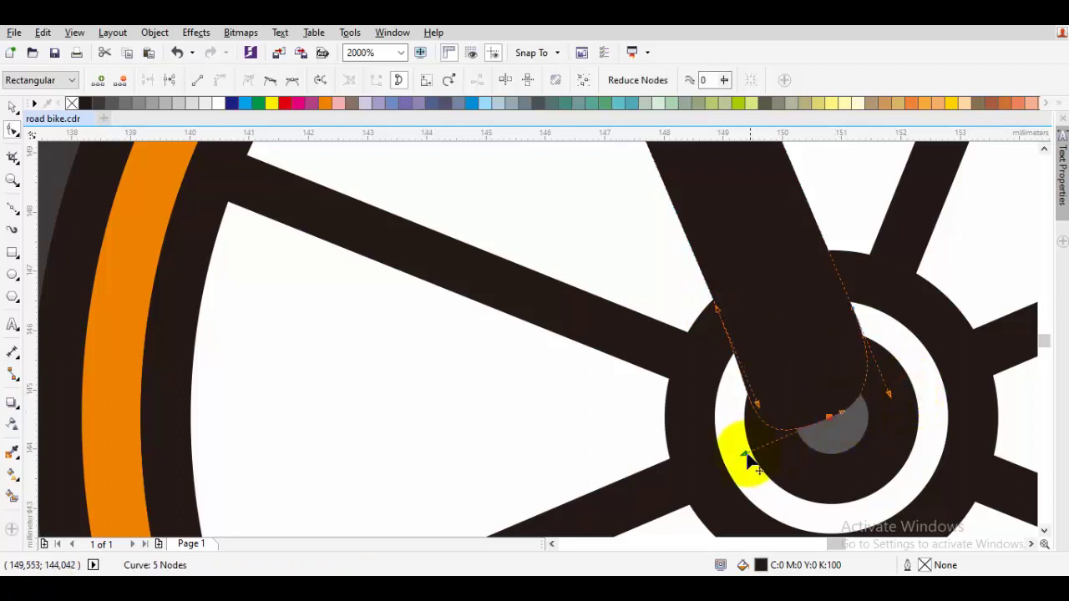
pyautogui.moveTo(746, 455); pyautogui.dragTo(813, 425)
pyautogui.press('space')
pyautogui.press('Escape')
pyautogui.scroll(-1, 842, 416)
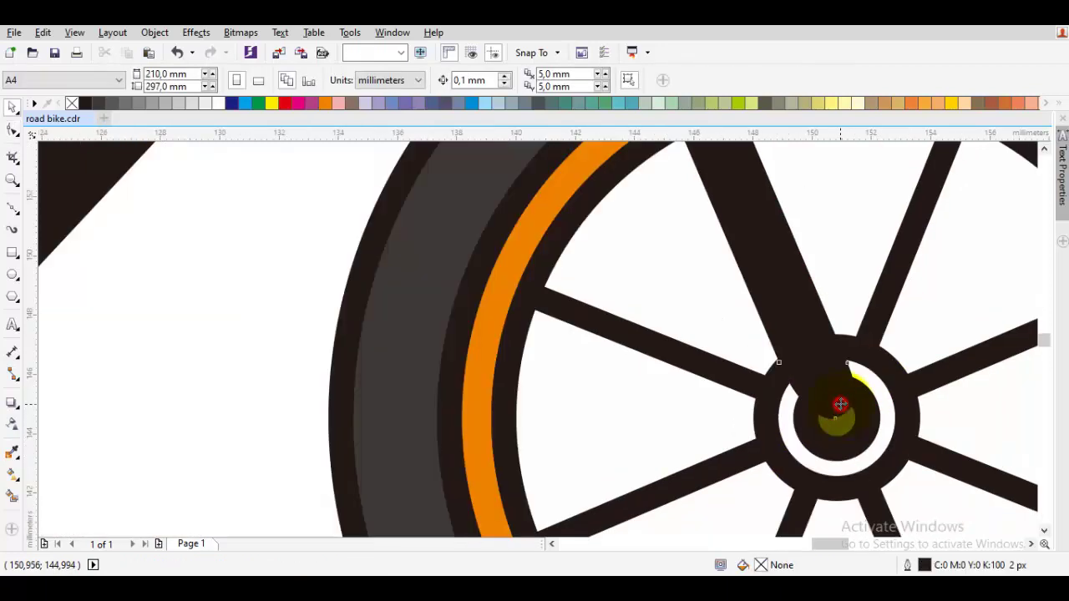
# Move the node on the fork's outer edge up along the leg and refine the tip's curve handle.
pyautogui.press('space')
pyautogui.scroll(2, 840, 404)
pyautogui.click(835, 427)
pyautogui.click(839, 418)
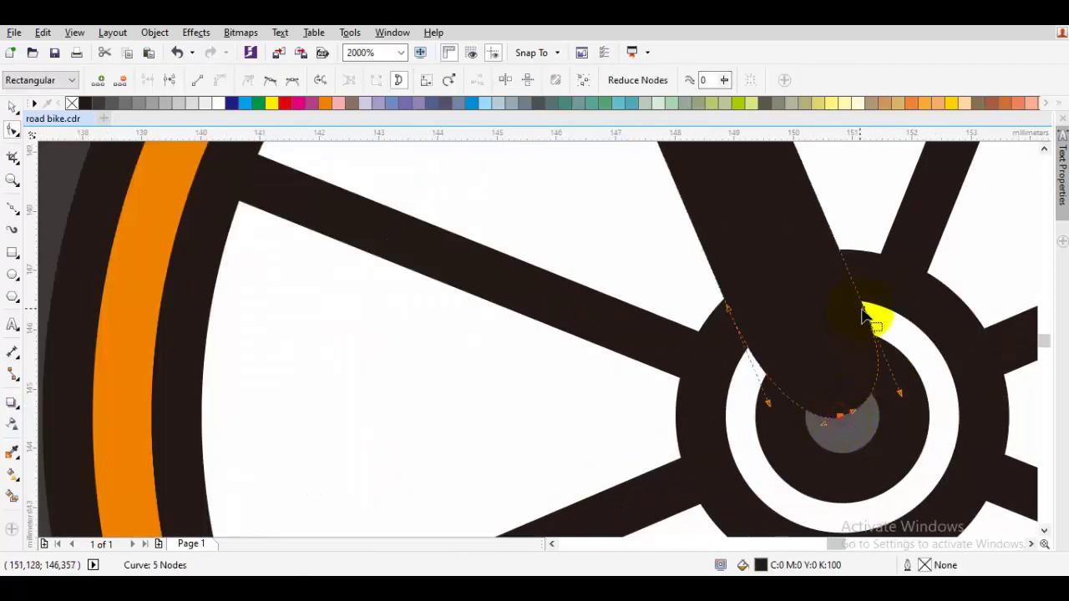
pyautogui.moveTo(865, 311); pyautogui.dragTo(846, 269)
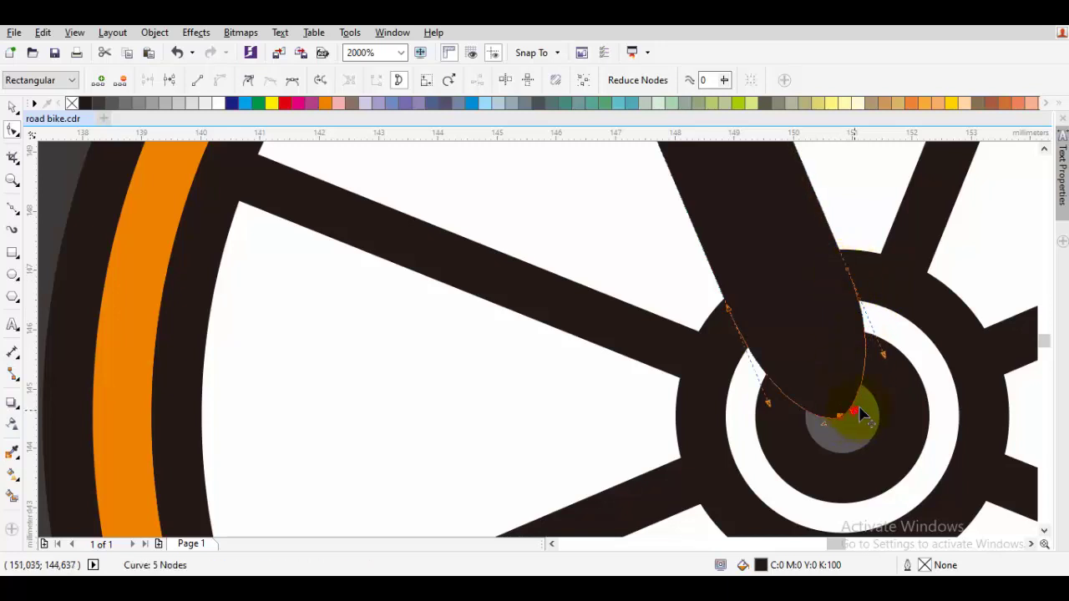
pyautogui.moveTo(857, 411); pyautogui.dragTo(811, 425)
pyautogui.press('space')
pyautogui.press('Escape')
pyautogui.scroll(-2, 812, 424)
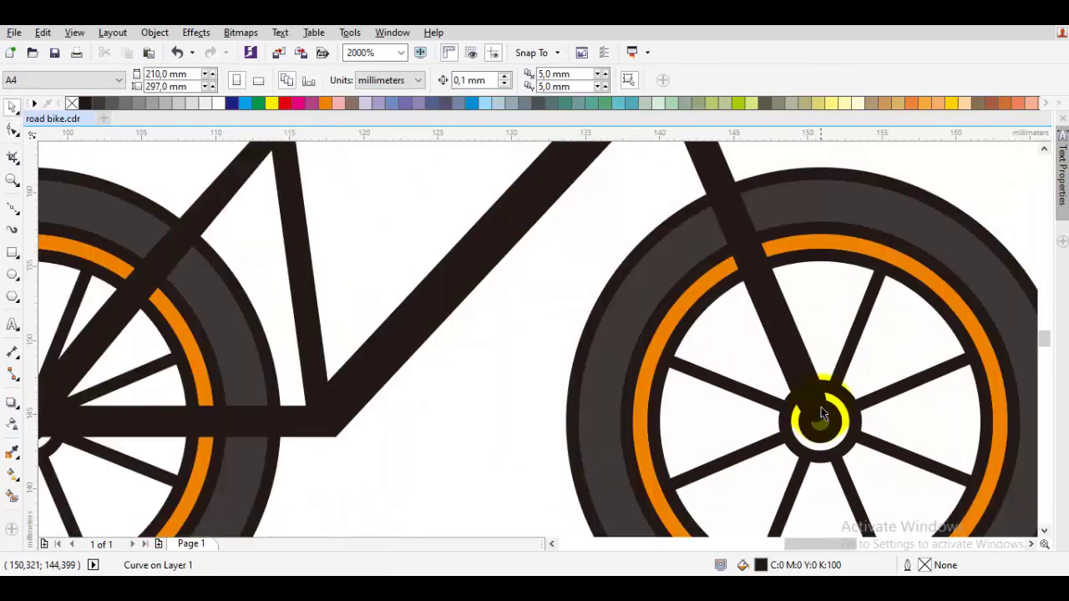
# Move the upper end node of the rear stay slightly up into the seat tube and top tube junction.
pyautogui.scroll(-1, 820, 408)
pyautogui.scroll(2, 820, 409)
pyautogui.scroll(-2, 818, 409)
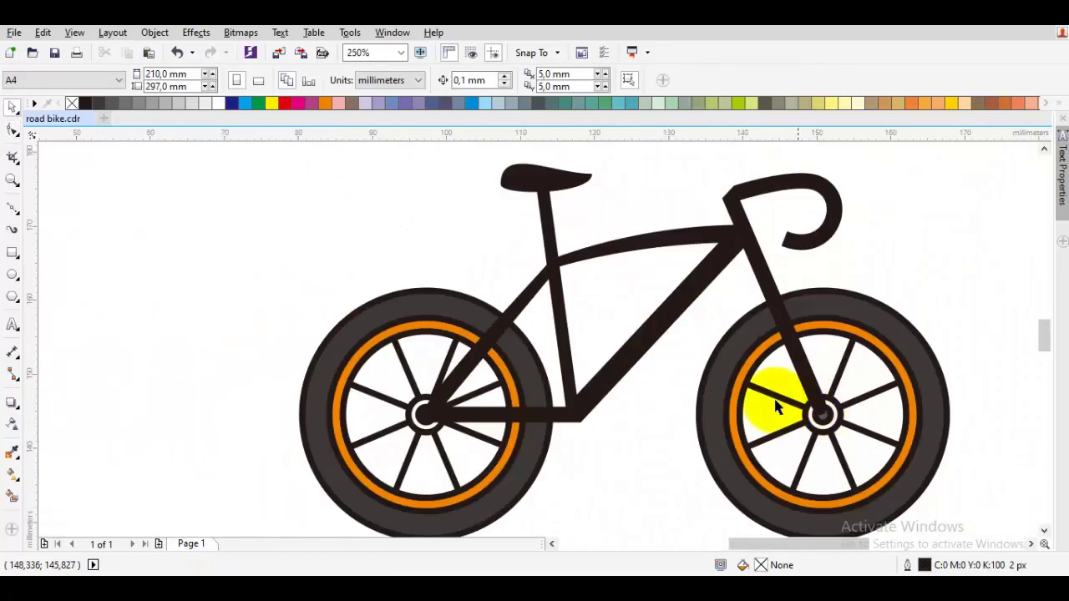
pyautogui.scroll(-1, 772, 408)
pyautogui.scroll(1, 710, 418)
pyautogui.click(696, 430)
pyautogui.scroll(1, 632, 316)
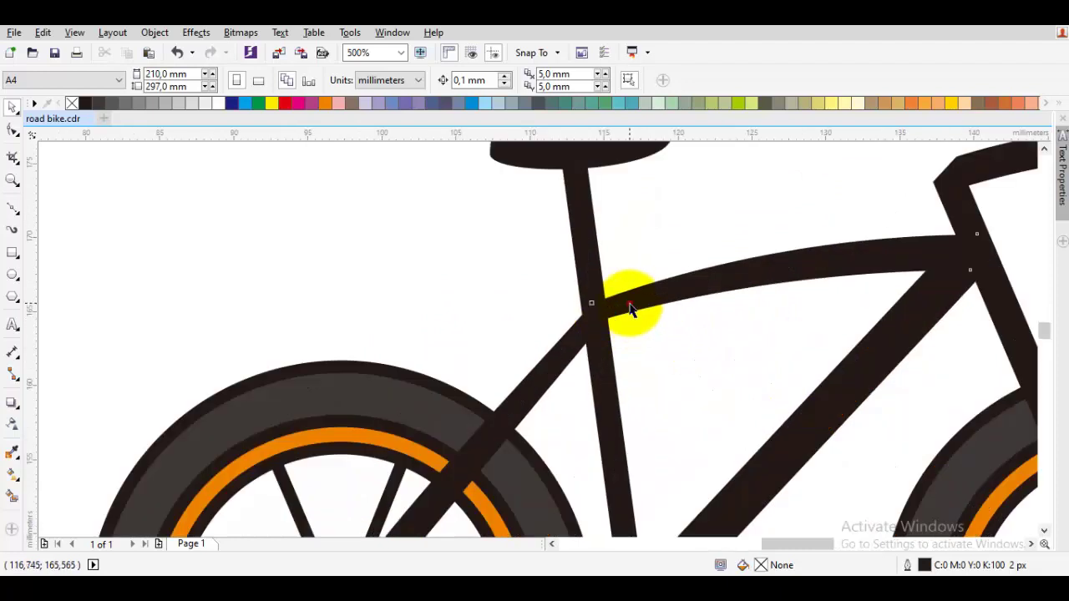
pyautogui.click(628, 304)
pyautogui.press('F10')
pyautogui.scroll(1, 593, 319)
pyautogui.click(551, 351)
pyautogui.moveTo(620, 312); pyautogui.dragTo(608, 285)
pyautogui.press('space')
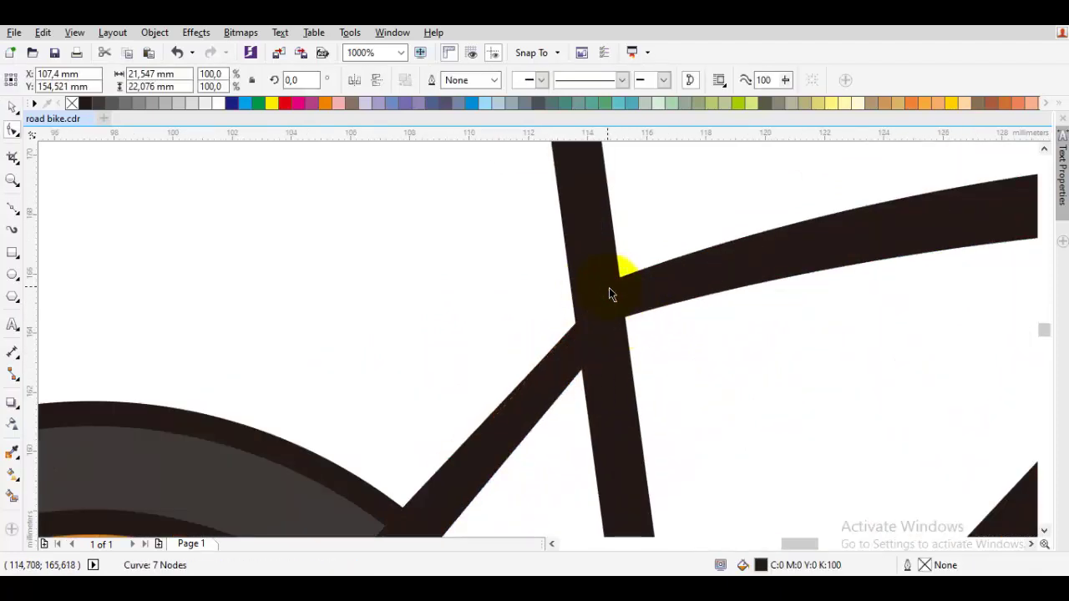
# Check the frame joints around the seat tube and bottom bracket and the front wheel hub.
pyautogui.scroll(-1, 615, 304)
pyautogui.click(673, 332)
pyautogui.scroll(-1, 673, 332)
pyautogui.moveTo(675, 329); pyautogui.dragTo(598, 265)
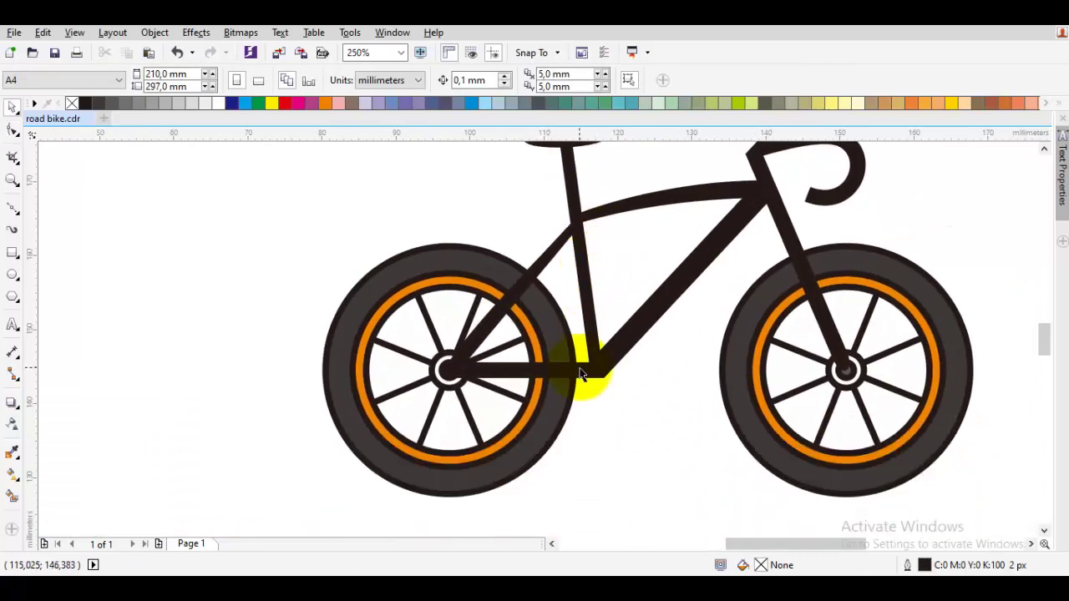
pyautogui.moveTo(578, 367); pyautogui.dragTo(596, 346)
pyautogui.scroll(1, 864, 355)
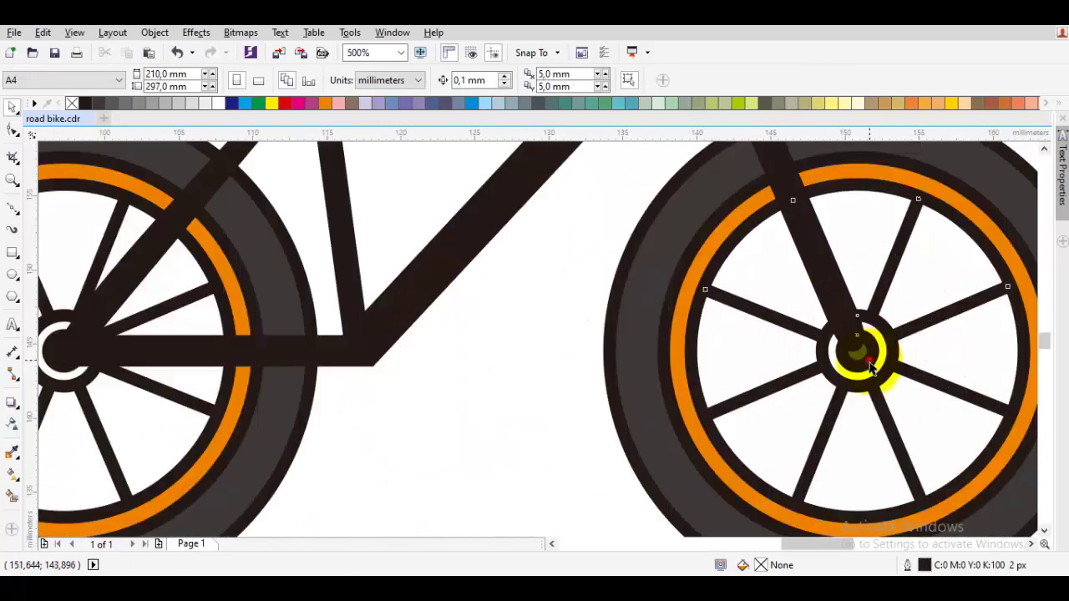
pyautogui.click(868, 367)
pyautogui.hscroll(-1, 579, 375)
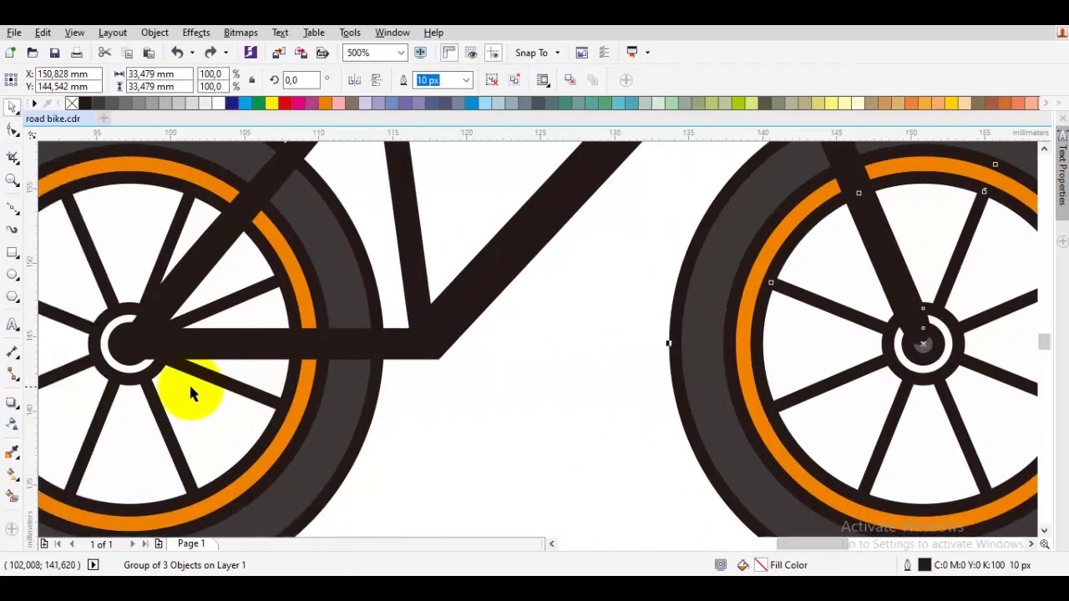
pyautogui.scroll(-1, 191, 392)
pyautogui.scroll(-1, 334, 365)
# Draw a chainring circle about 10.9 mm in diameter, centred on the frame's bottom bracket joint.
pyautogui.press('F6')
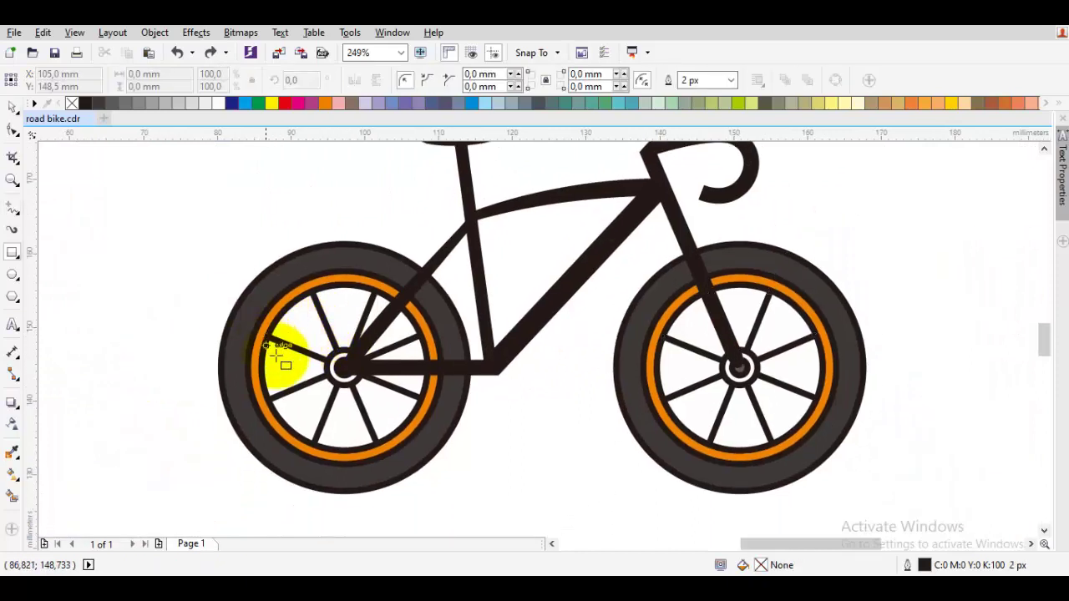
pyautogui.press('F7')
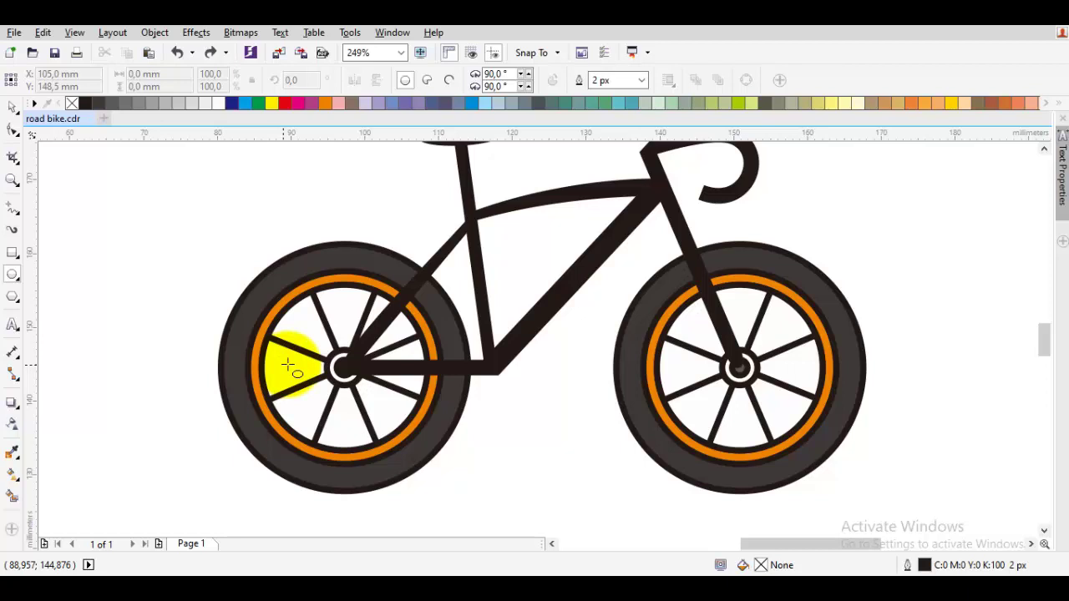
pyautogui.scroll(2, 334, 361)
pyautogui.hscroll(1, 588, 389)
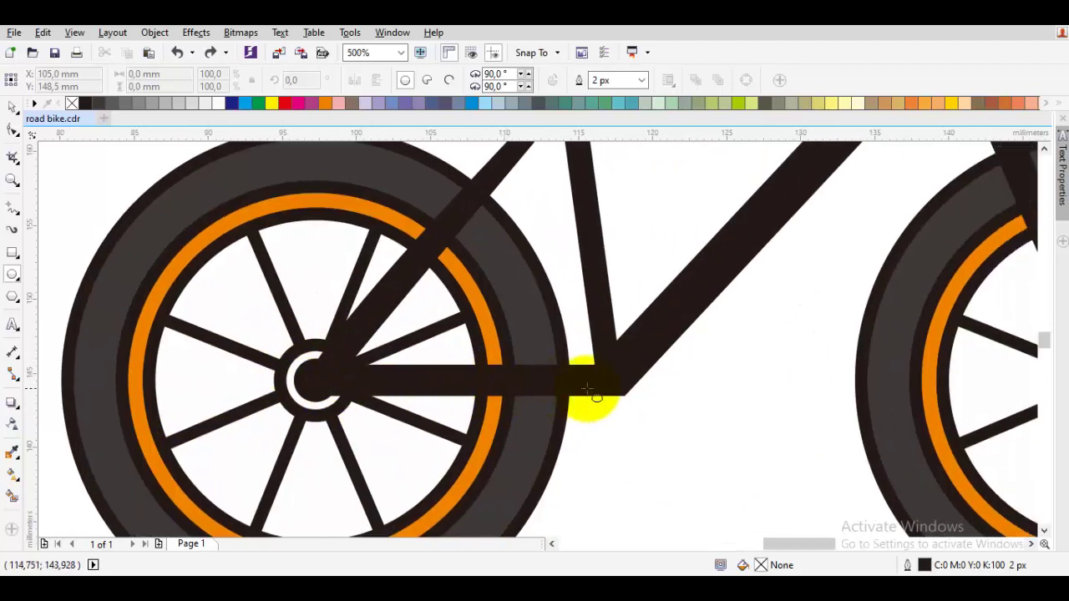
pyautogui.moveTo(609, 378); pyautogui.dragTo(663, 466)
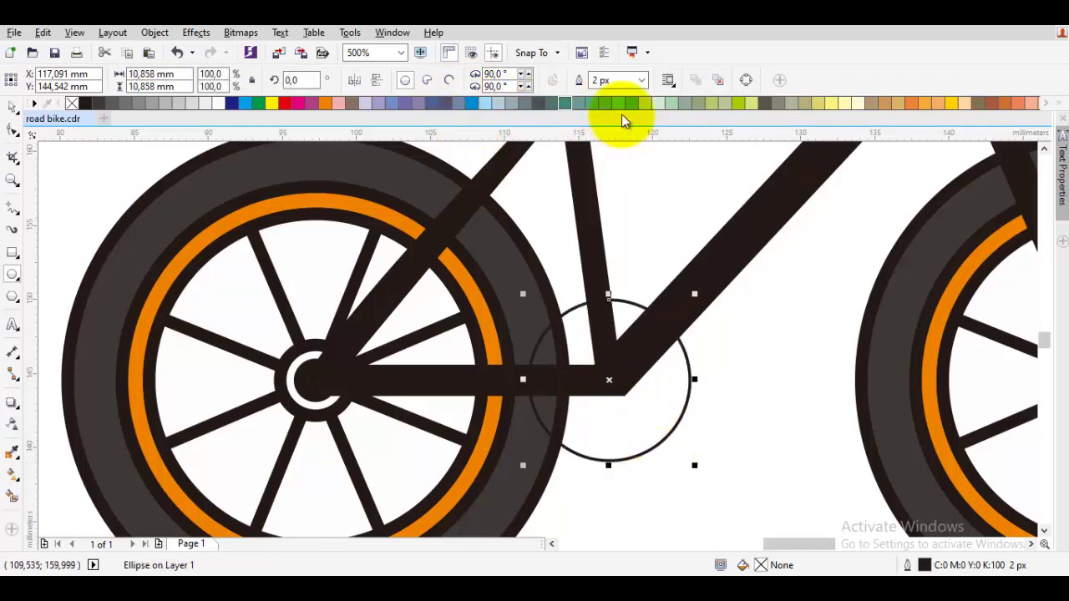
# Give the chainring circle a 20 px outline and fill it with grey C:0 M:0 Y:20 K:60.
pyautogui.click(641, 81)
pyautogui.click(602, 214)
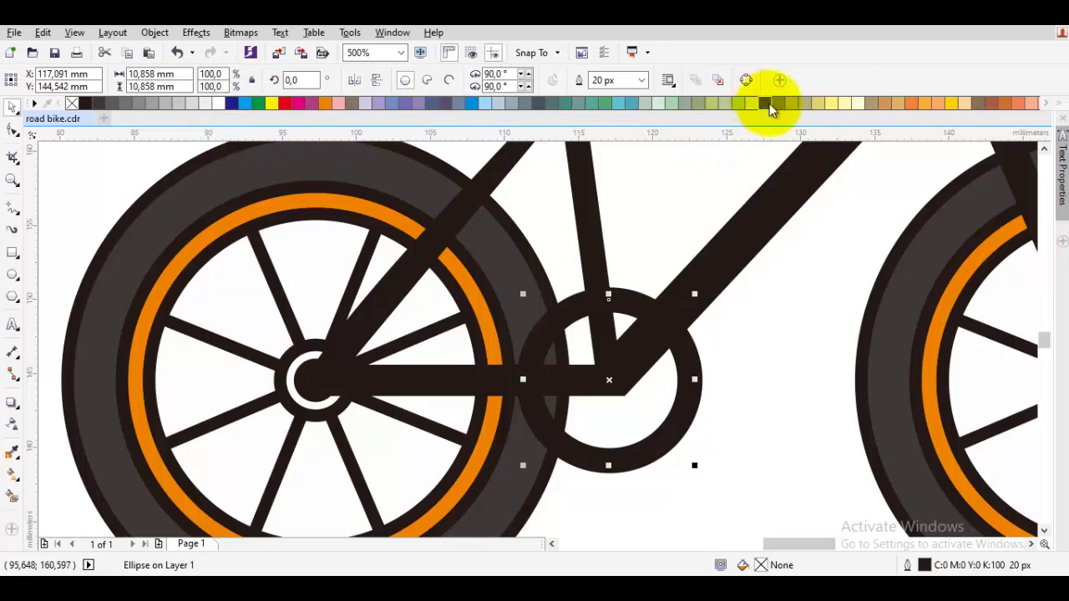
pyautogui.moveTo(777, 108); pyautogui.dragTo(626, 353)
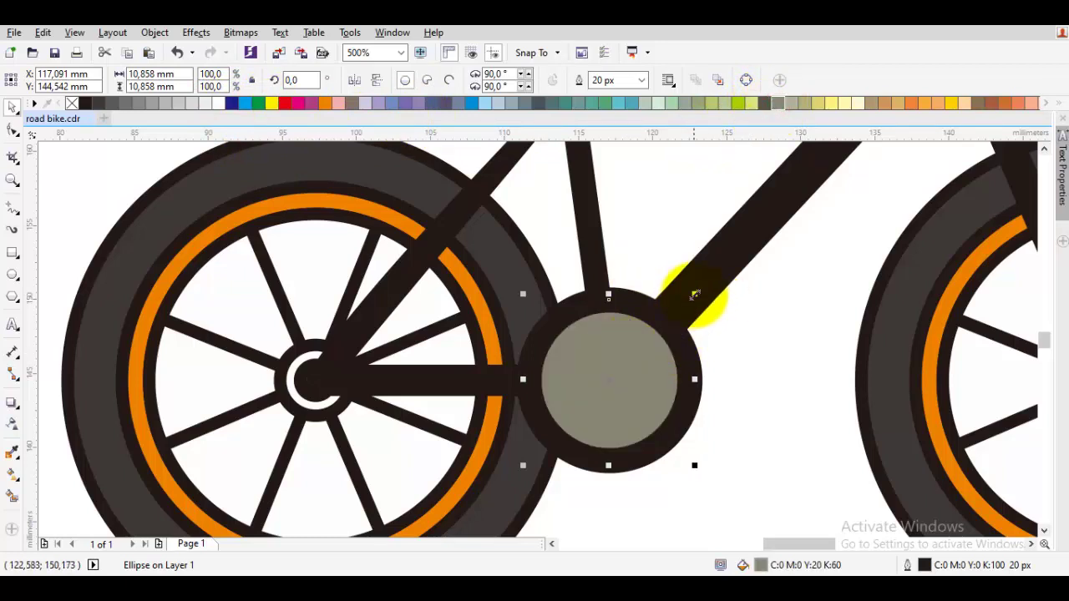
# Scale the chainring circle down about its centre to about 10.4 mm and set its outline width to 16 px.
pyautogui.moveTo(694, 294); pyautogui.dragTo(691, 296)
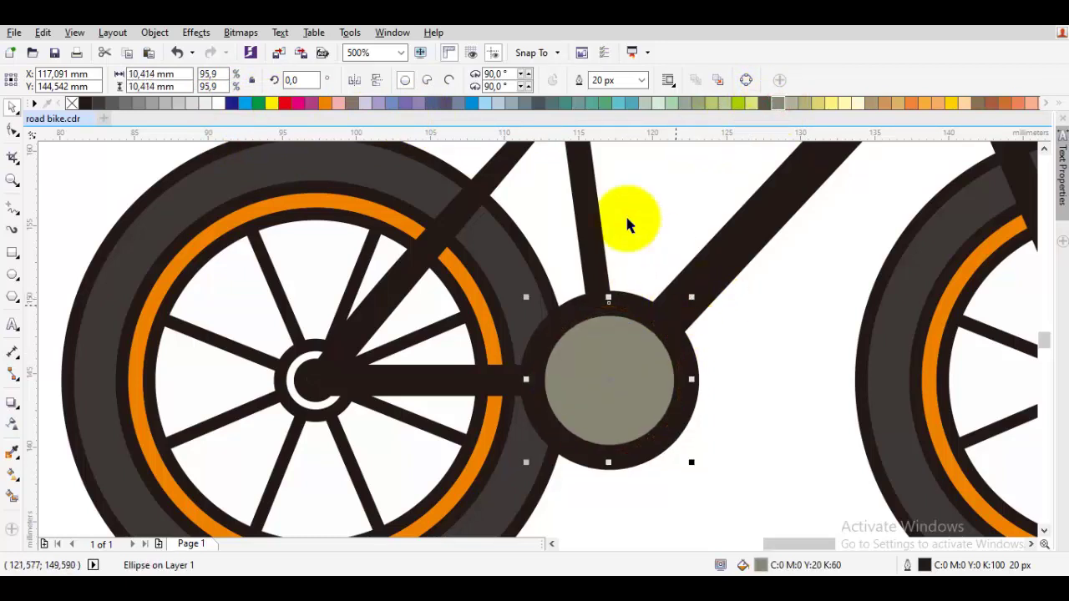
pyautogui.click(640, 80)
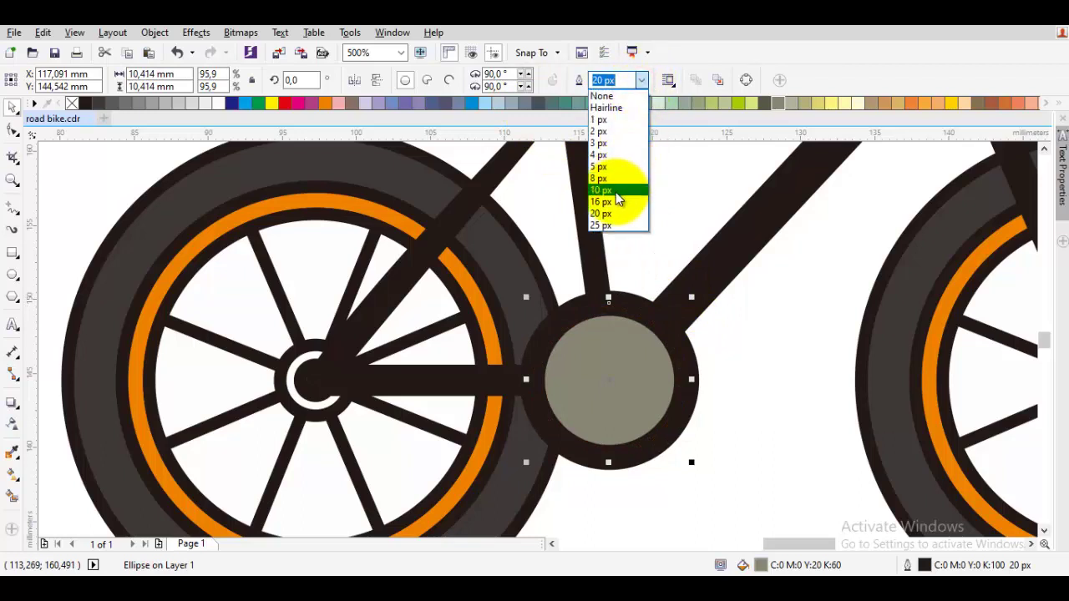
pyautogui.click(625, 219)
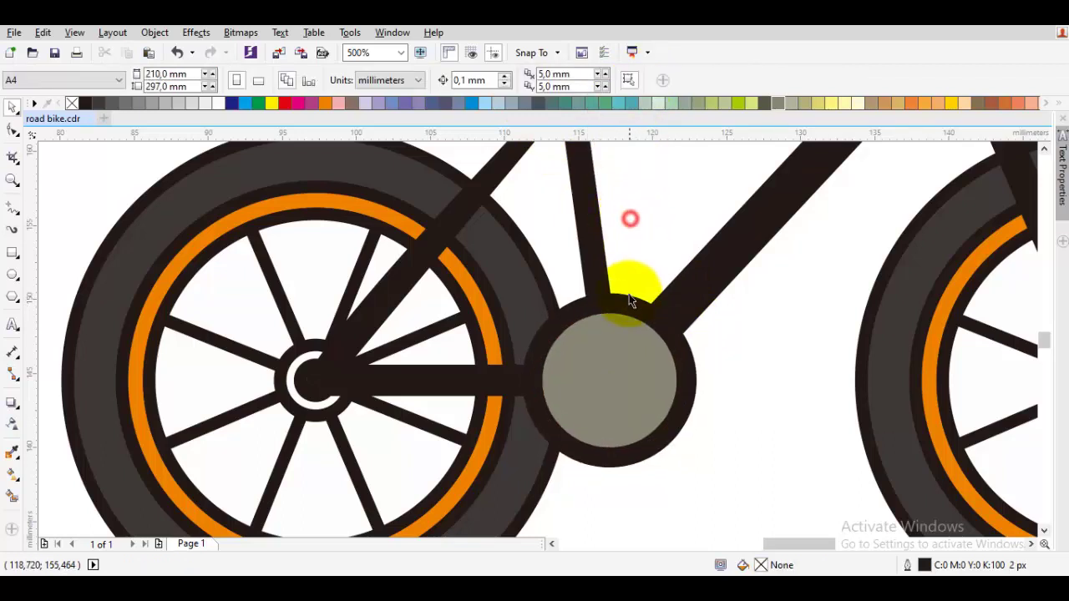
# Make a concentric copy of the chainring circle, scaled down about its centre to about 4.8 mm in diameter.
pyautogui.scroll(-4, 618, 300)
pyautogui.click(599, 315)
pyautogui.scroll(4, 637, 320)
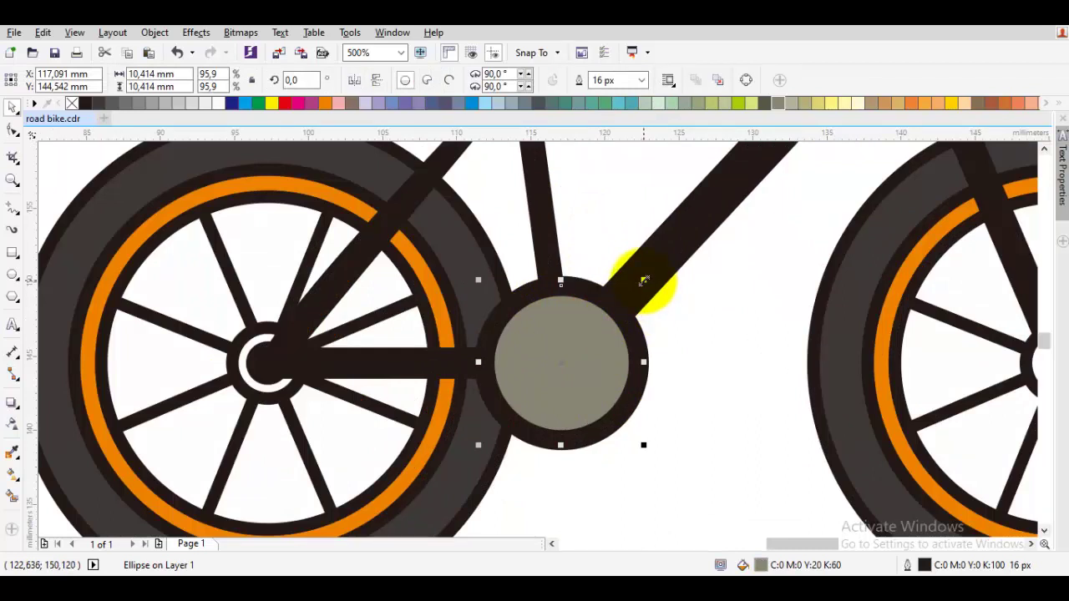
pyautogui.moveTo(644, 278); pyautogui.dragTo(618, 317)
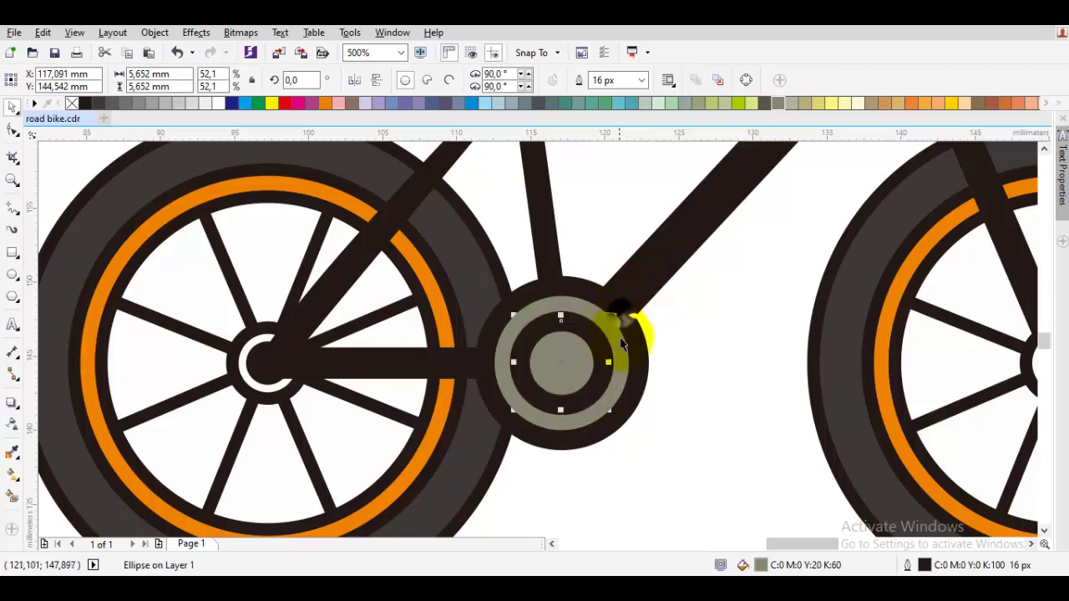
pyautogui.click(642, 80)
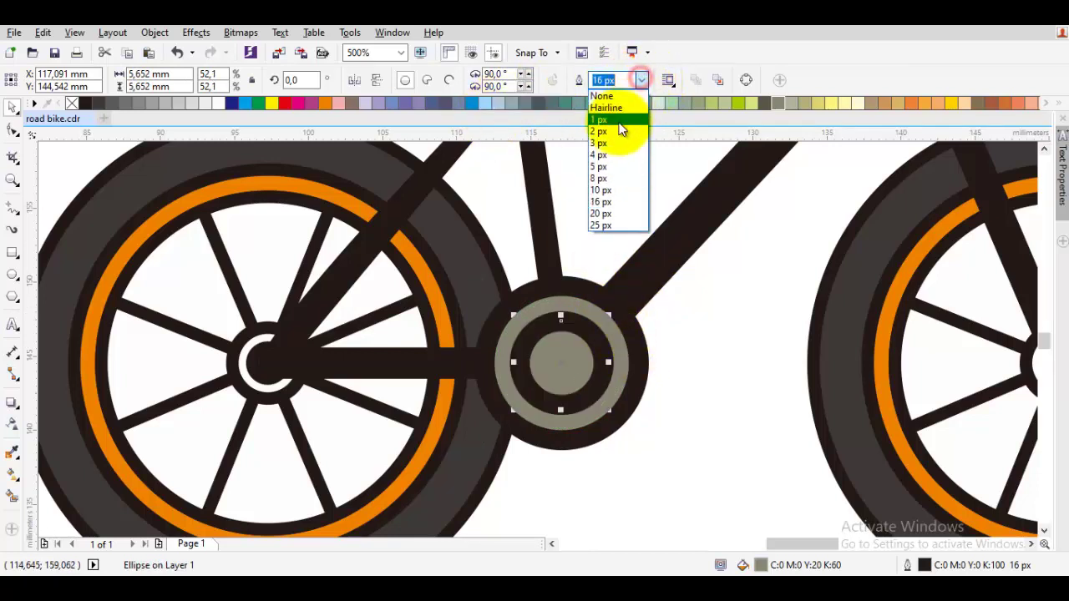
pyautogui.click(699, 312)
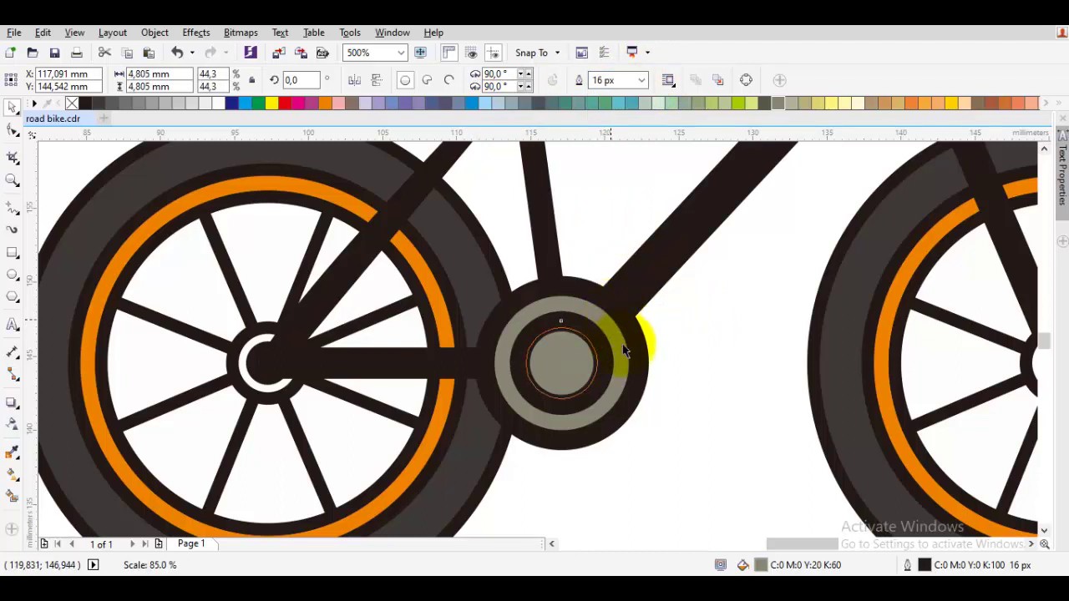
# Cut the small inner circle out of the chainring circle and set the resulting ring's outline width to 8 px.
pyautogui.keyDown('shift'); pyautogui.click(626, 296); pyautogui.keyUp('shift')
pyautogui.click(541, 80)
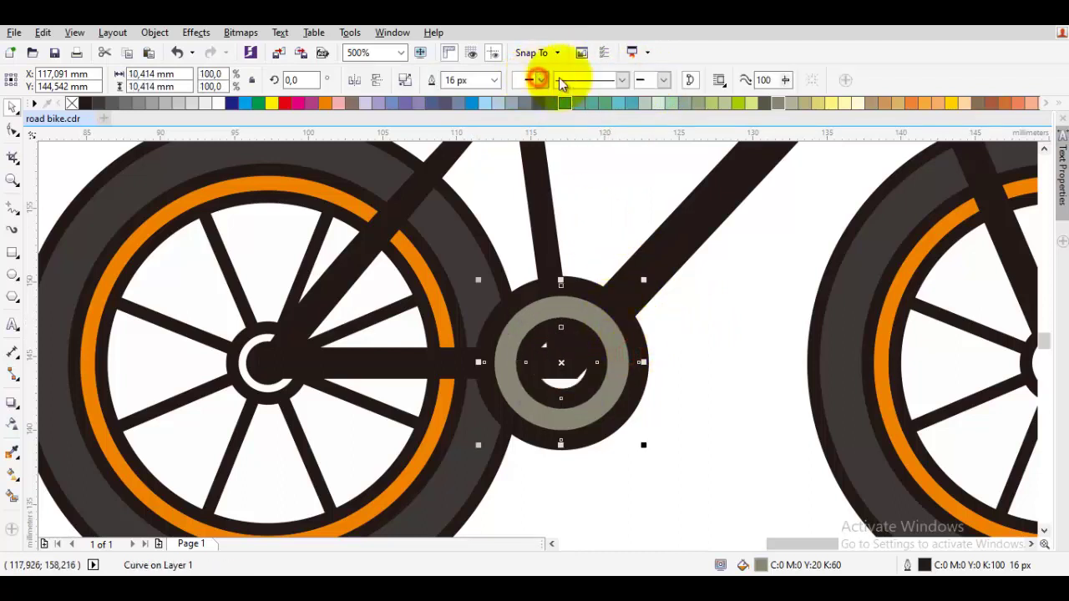
pyautogui.click(492, 80)
pyautogui.click(465, 175)
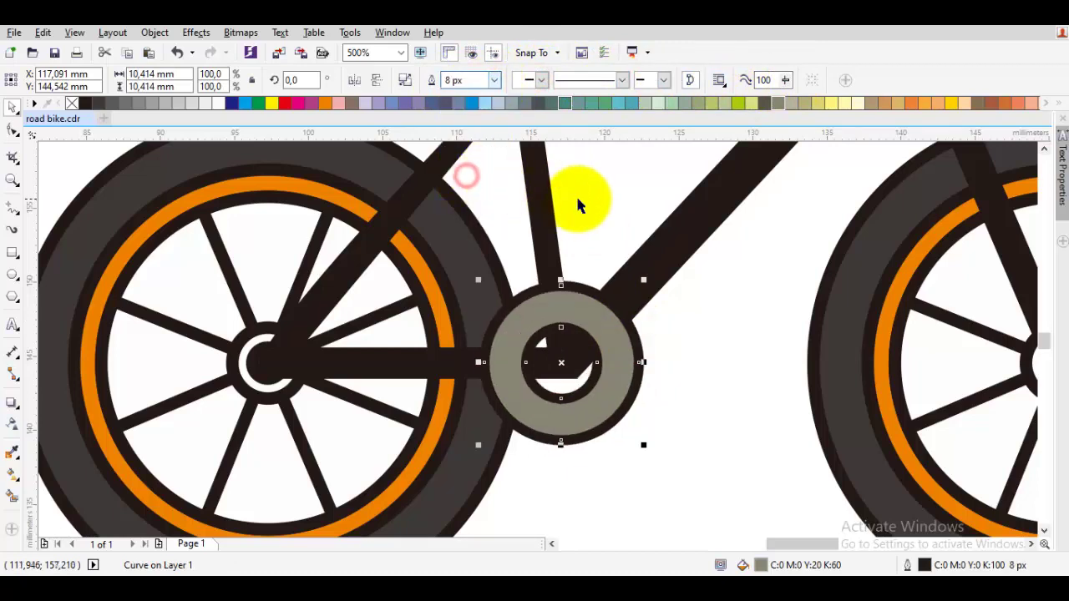
pyautogui.click(577, 200)
# Scale the chainring ring down about its centre to about 8.6 mm in diameter.
pyautogui.scroll(-3, 643, 310)
pyautogui.scroll(3, 626, 347)
pyautogui.click(610, 333)
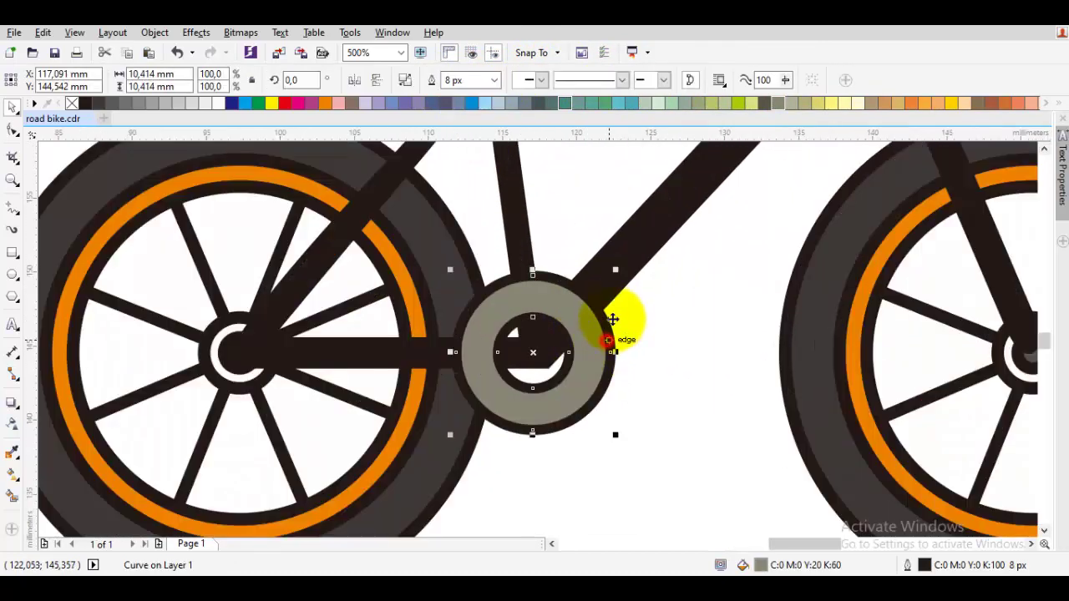
pyautogui.moveTo(616, 272); pyautogui.dragTo(609, 286)
pyautogui.click(645, 316)
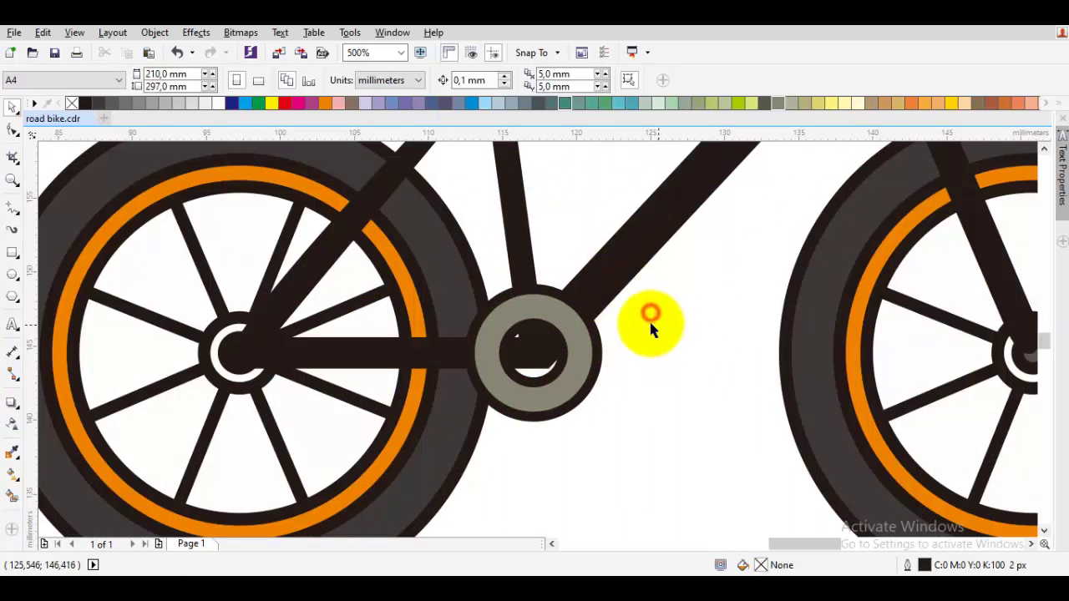
# Draw a circle about 4.8 mm in diameter from the chainring's centre and cut it out of the ring to widen the hole.
pyautogui.press('F7')
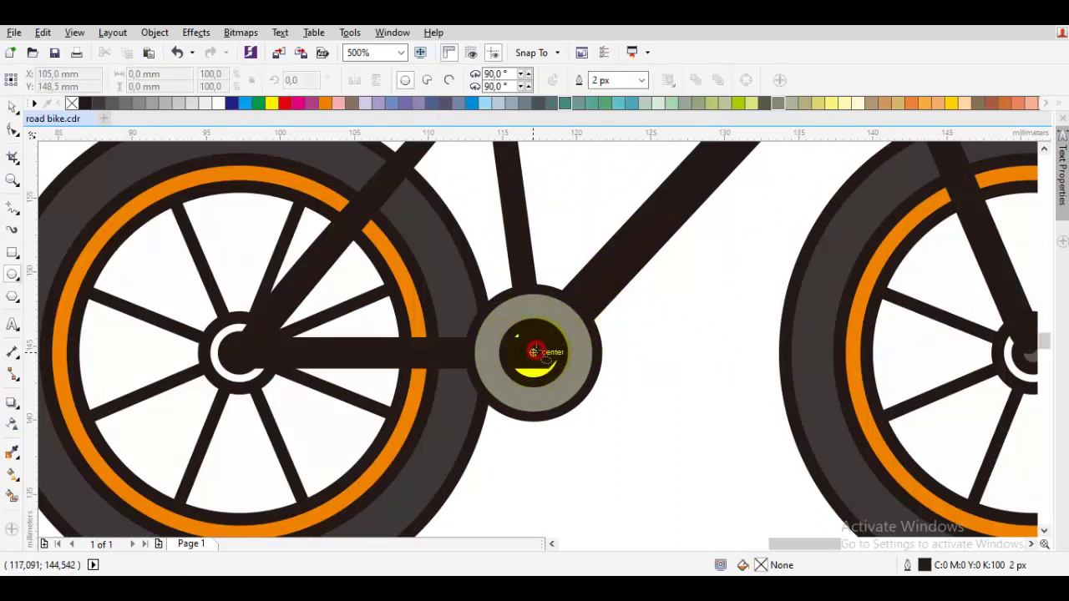
pyautogui.moveTo(534, 352); pyautogui.dragTo(544, 373)
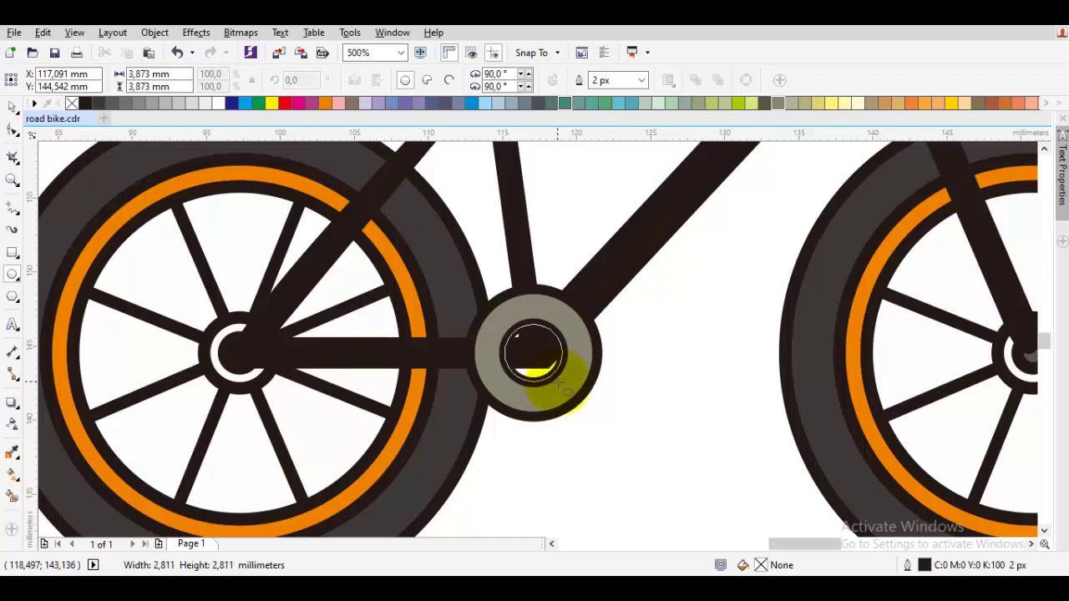
pyautogui.moveTo(564, 389); pyautogui.dragTo(570, 386)
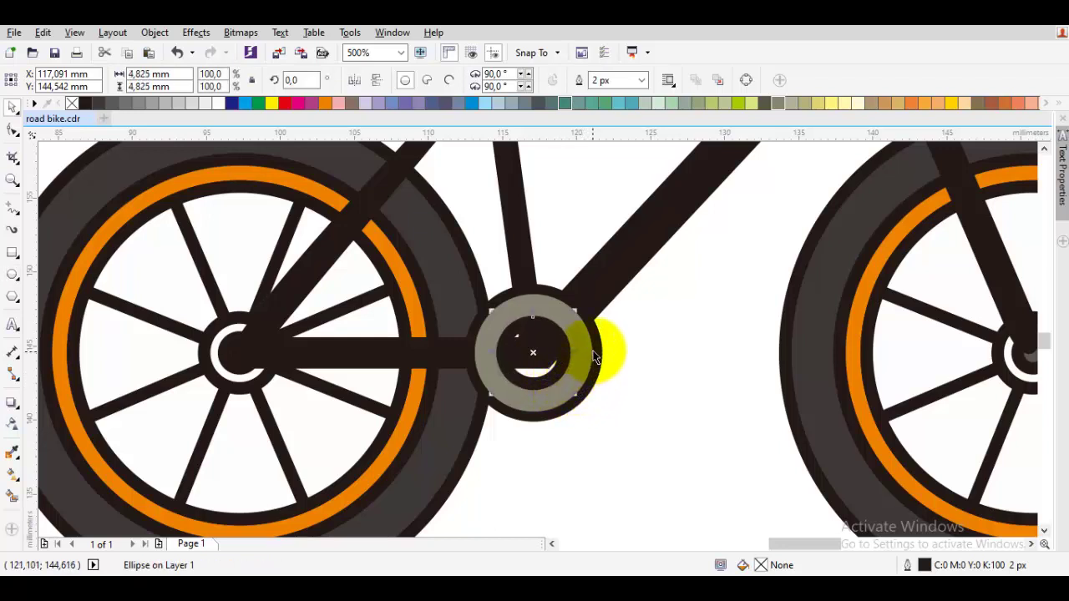
pyautogui.keyDown('shift'); pyautogui.click(595, 352); pyautogui.keyUp('shift')
pyautogui.click(543, 80)
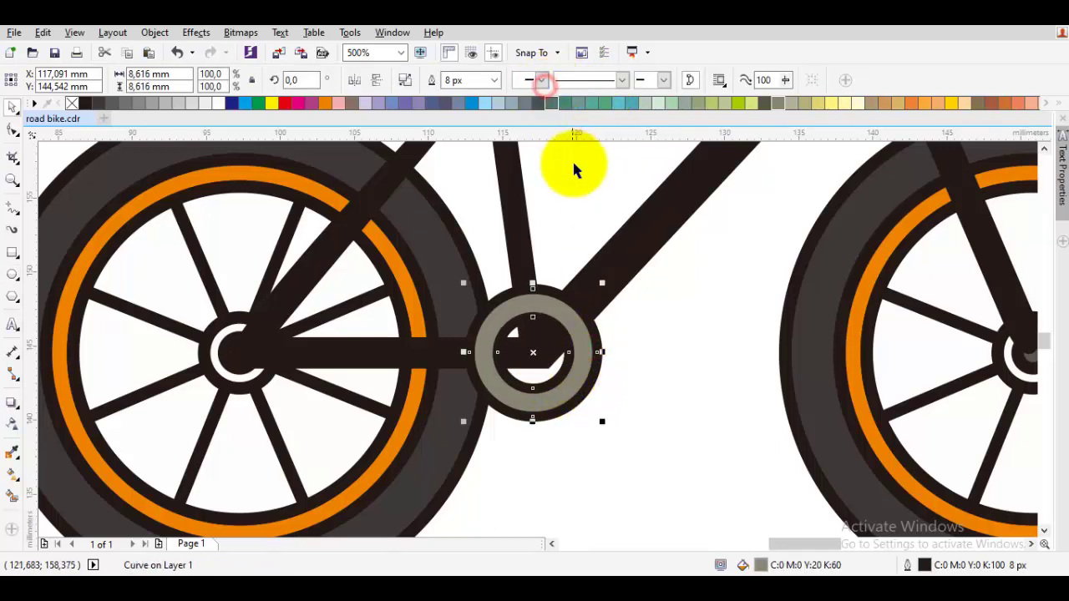
pyautogui.click(644, 334)
# Set the chainring ring's outline width to 5 px.
pyautogui.click(580, 338)
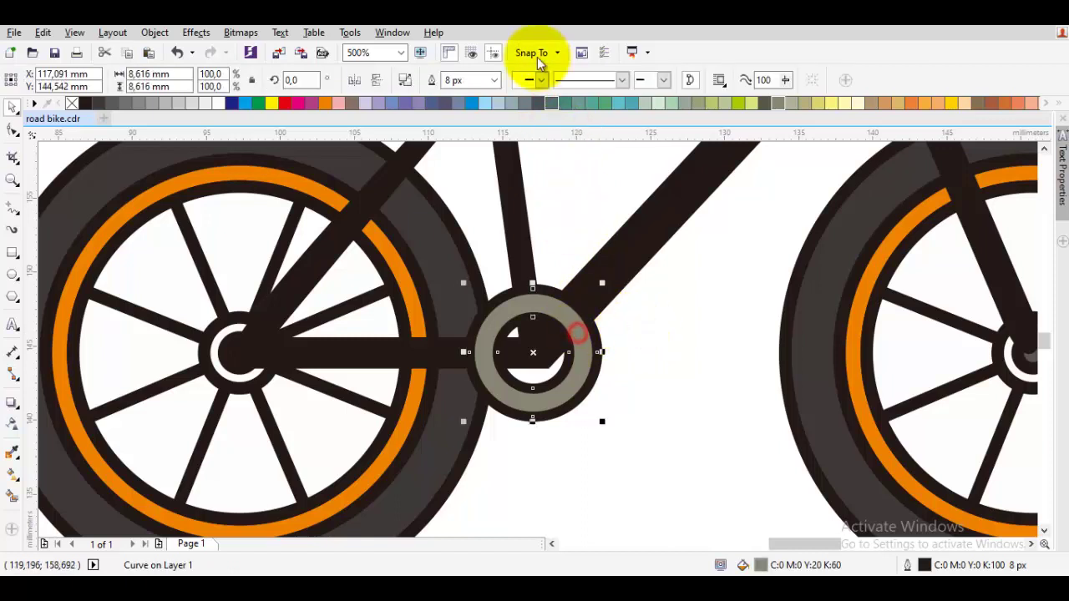
pyautogui.click(494, 80)
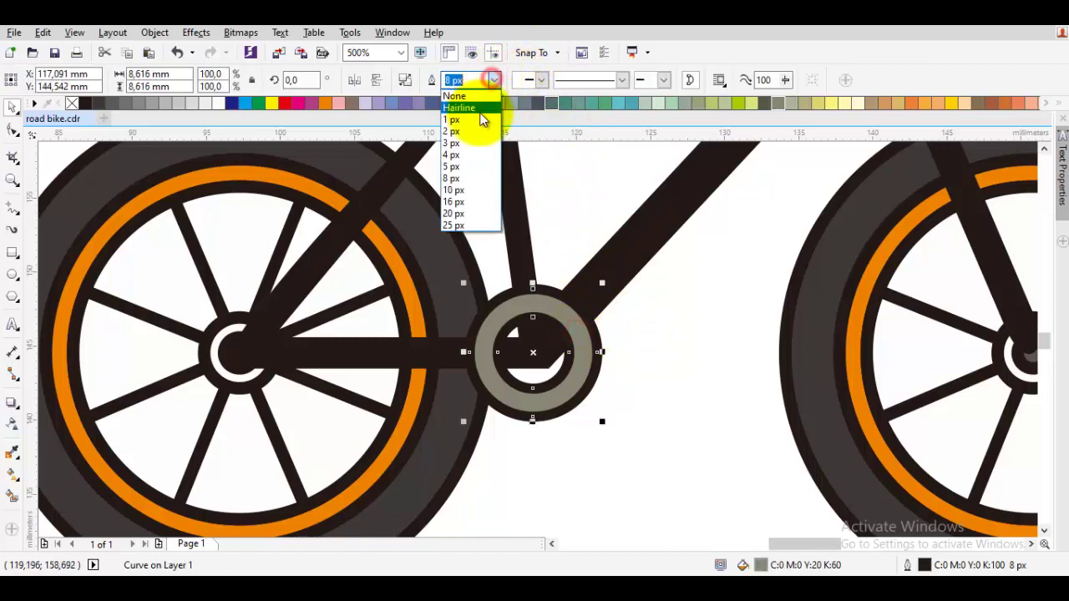
pyautogui.click(474, 166)
pyautogui.click(560, 215)
# Check the chainring's size and fit against the chainstay and the whole bike.
pyautogui.scroll(-3, 551, 288)
pyautogui.scroll(2, 545, 342)
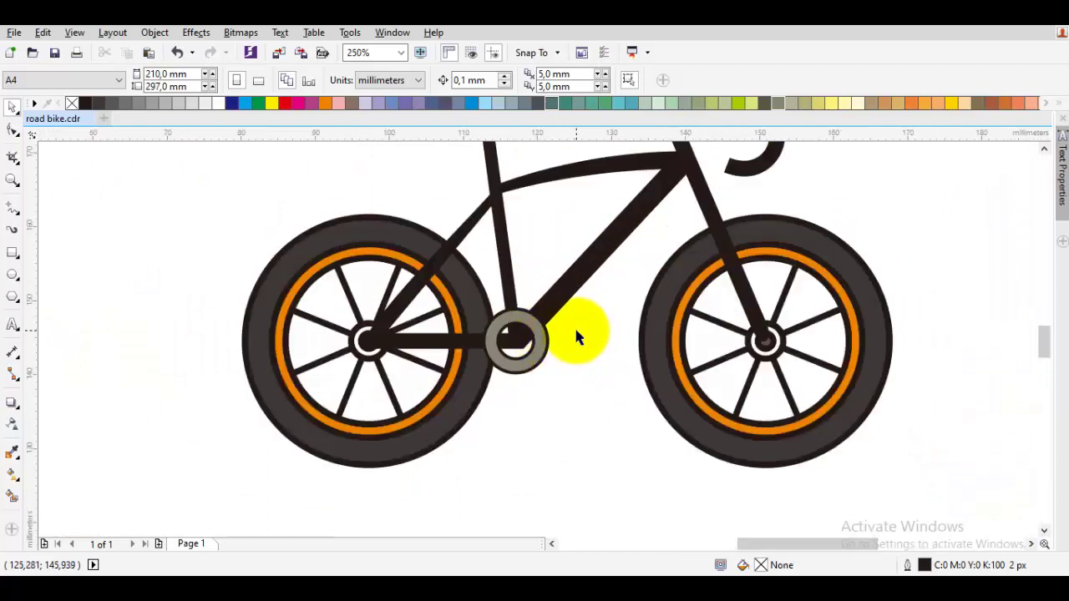
pyautogui.scroll(-2, 574, 334)
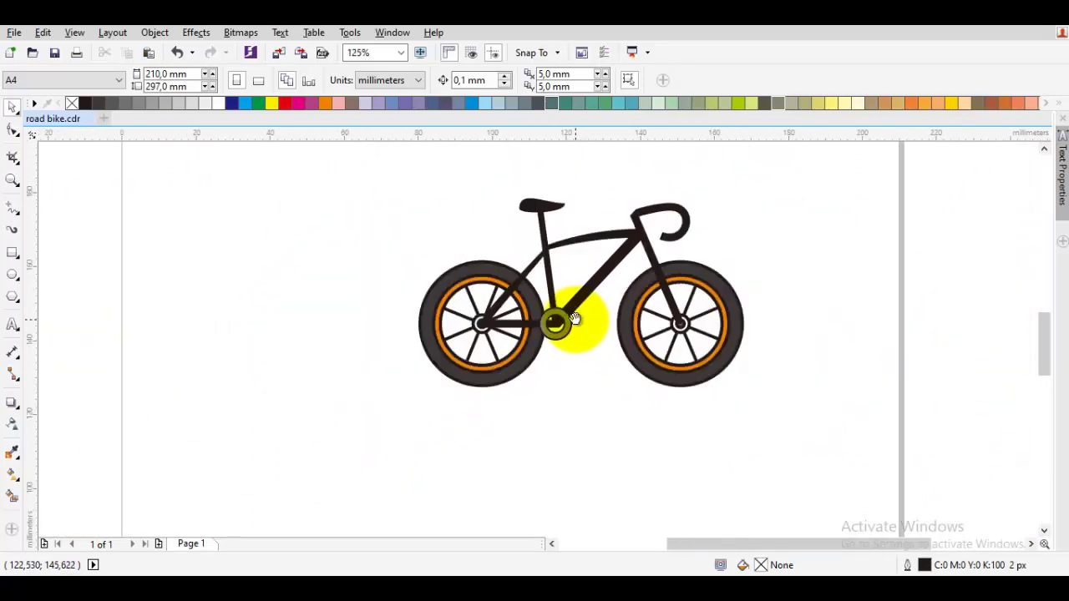
pyautogui.scroll(2, 493, 334)
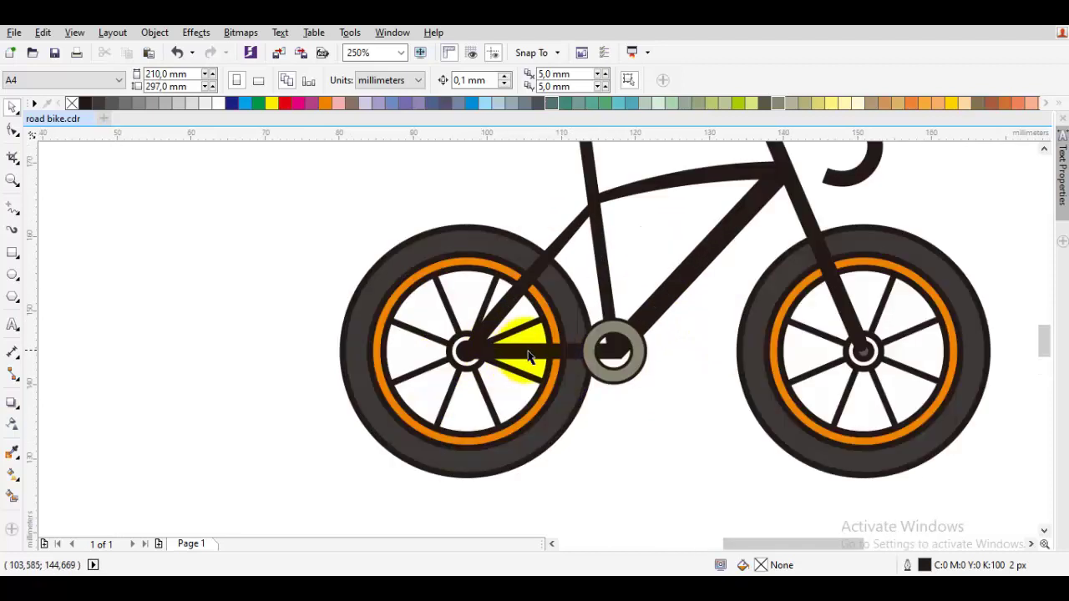
pyautogui.click(544, 349)
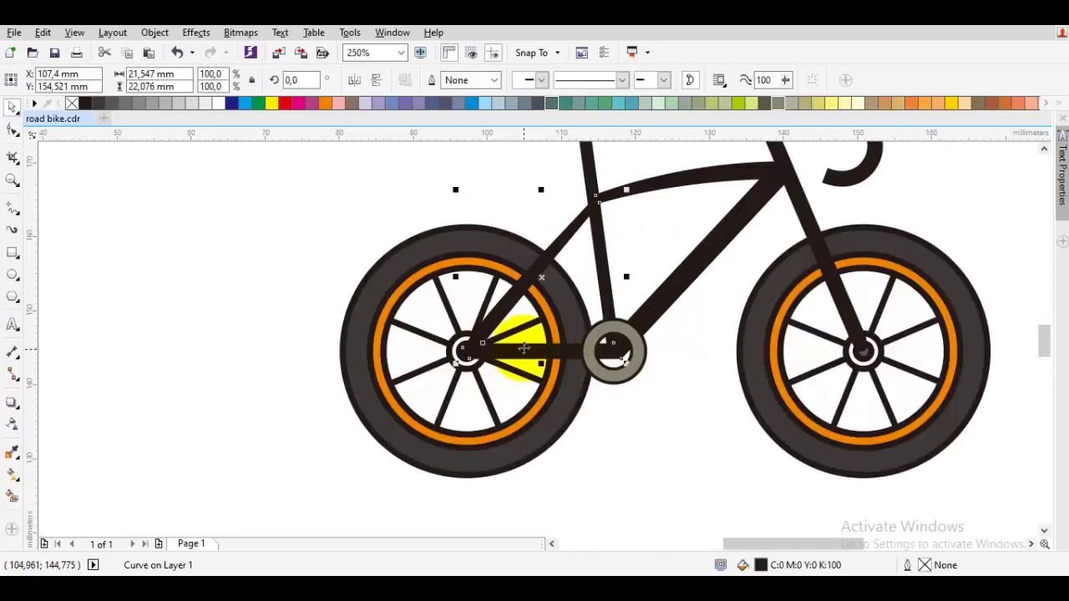
pyautogui.click(670, 372)
pyautogui.scroll(-1, 660, 366)
pyautogui.moveTo(660, 366); pyautogui.dragTo(584, 388)
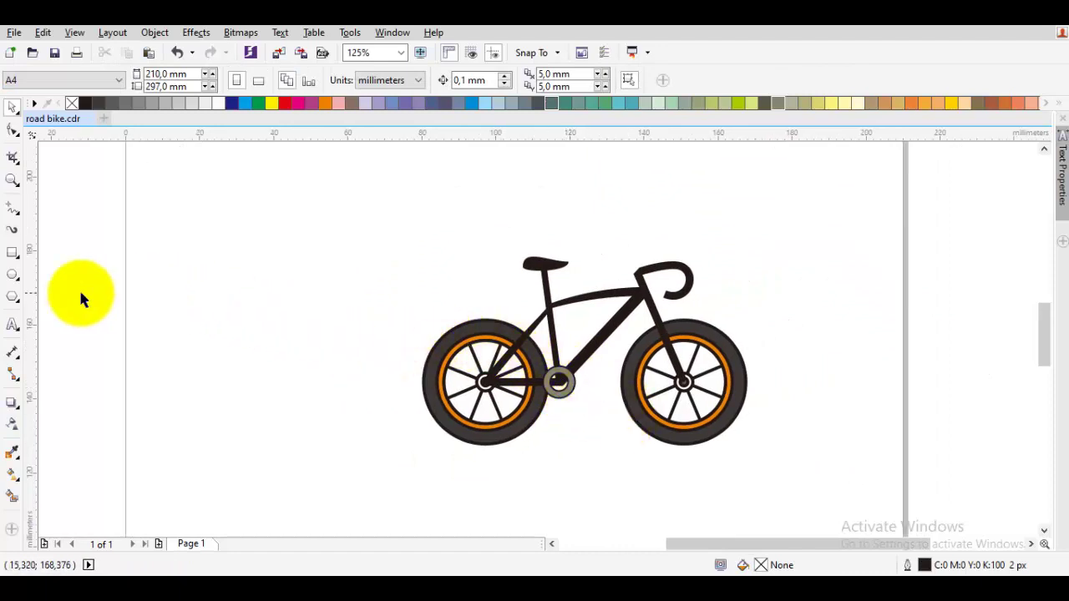
pyautogui.scroll(2, 595, 338)
# Examine the outlines of the frame tubes, seat tube, fork and handlebar as separate shapes.
pyautogui.doubleClick(577, 358)
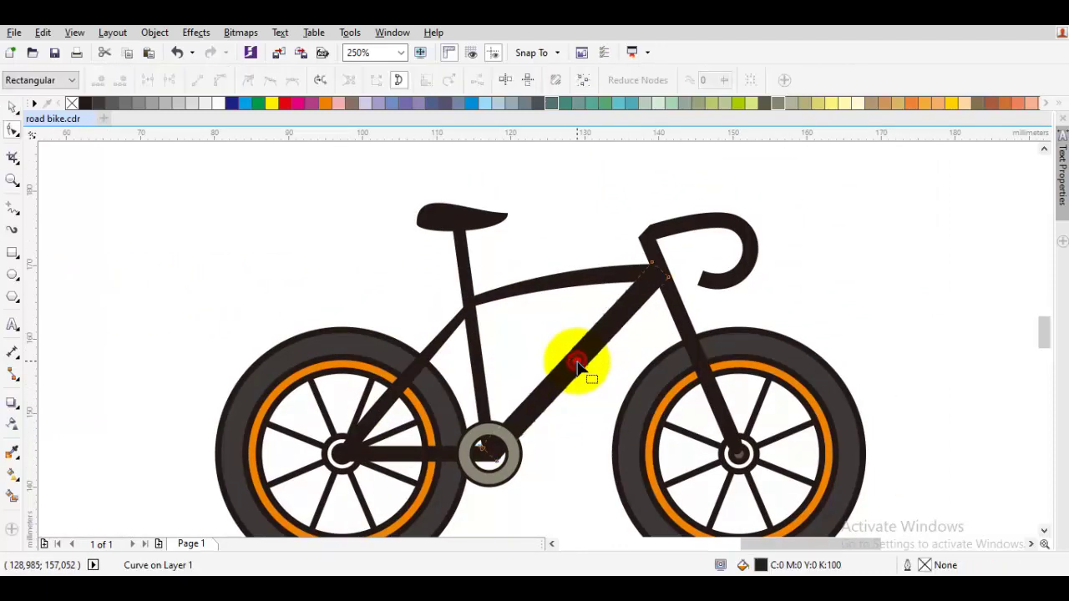
pyautogui.keyDown('shift'); pyautogui.click(603, 277); pyautogui.keyUp('shift')
pyautogui.keyDown('shift'); pyautogui.click(674, 313); pyautogui.keyUp('shift')
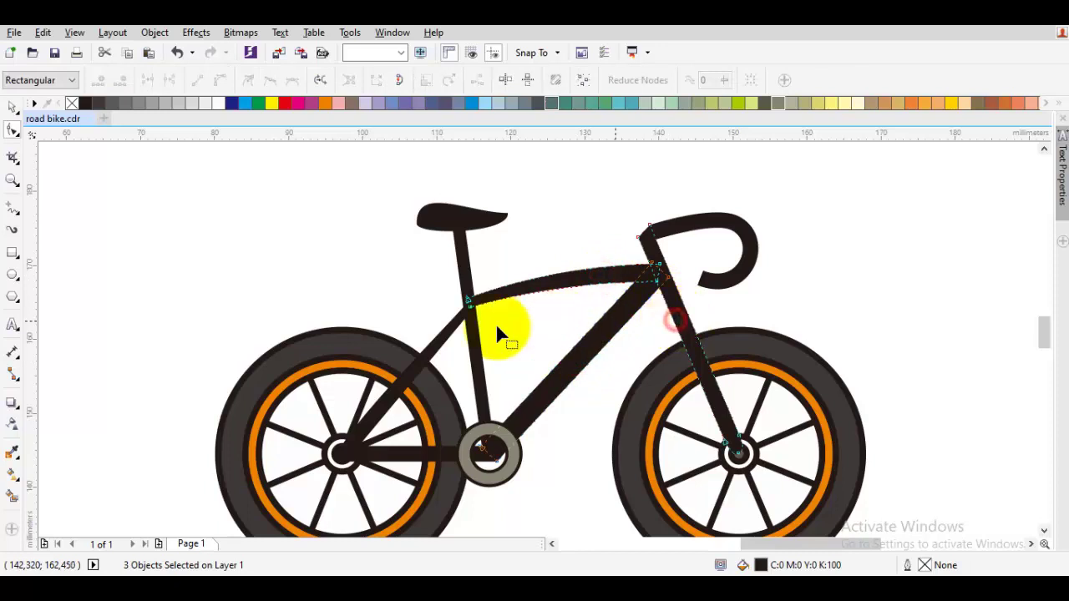
pyautogui.keyDown('shift'); pyautogui.click(440, 344); pyautogui.keyUp('shift')
pyautogui.keyDown('shift'); pyautogui.click(469, 307); pyautogui.keyUp('shift')
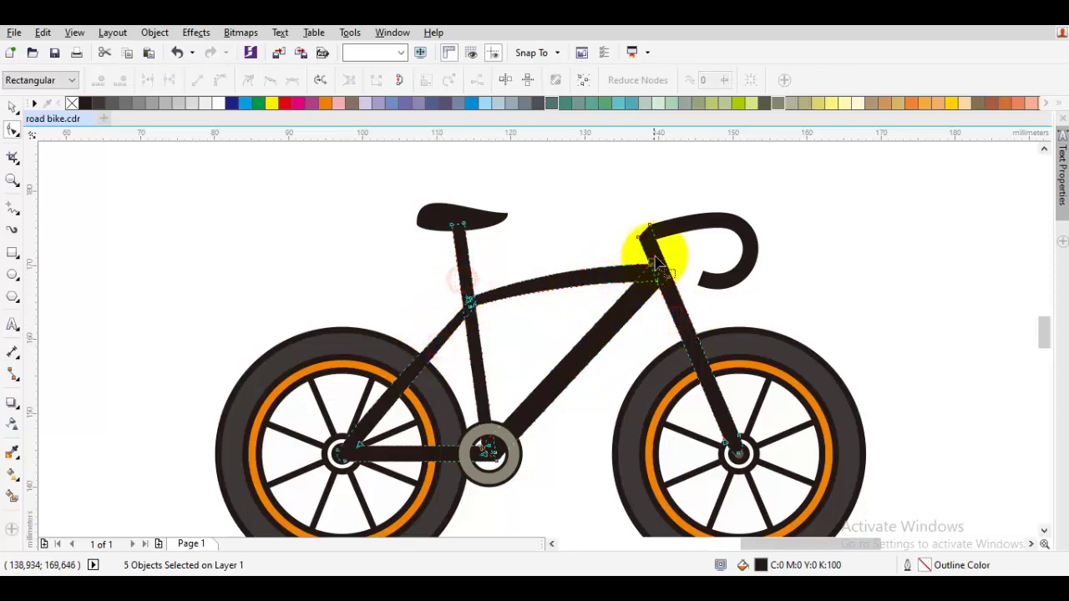
pyautogui.keyDown('shift'); pyautogui.click(676, 233); pyautogui.keyUp('shift')
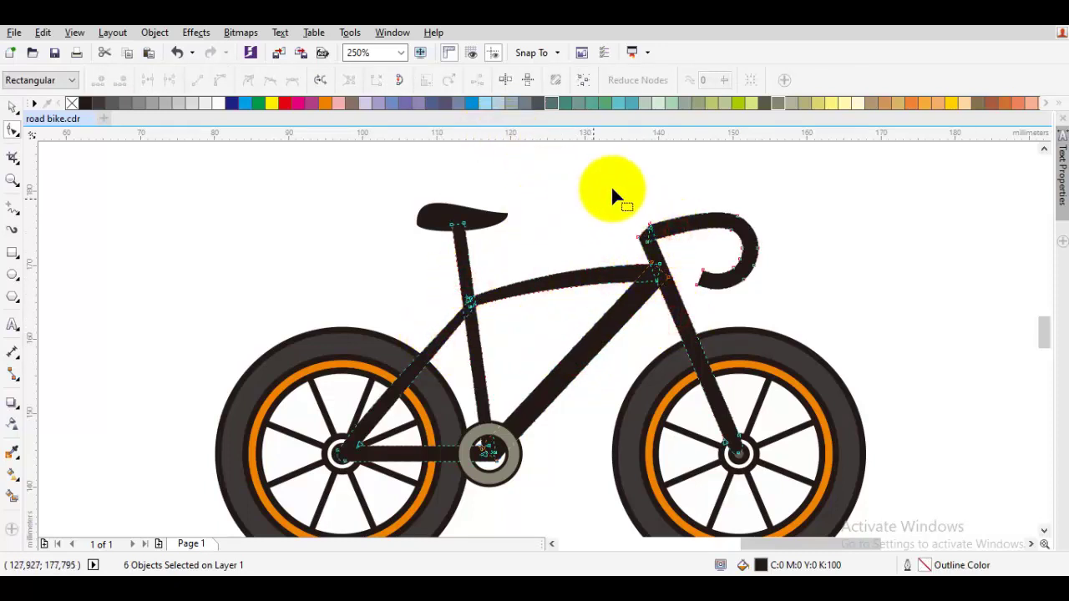
pyautogui.click(624, 173)
pyautogui.press('space')
pyautogui.press('Escape')
pyautogui.moveTo(631, 287); pyautogui.dragTo(622, 291)
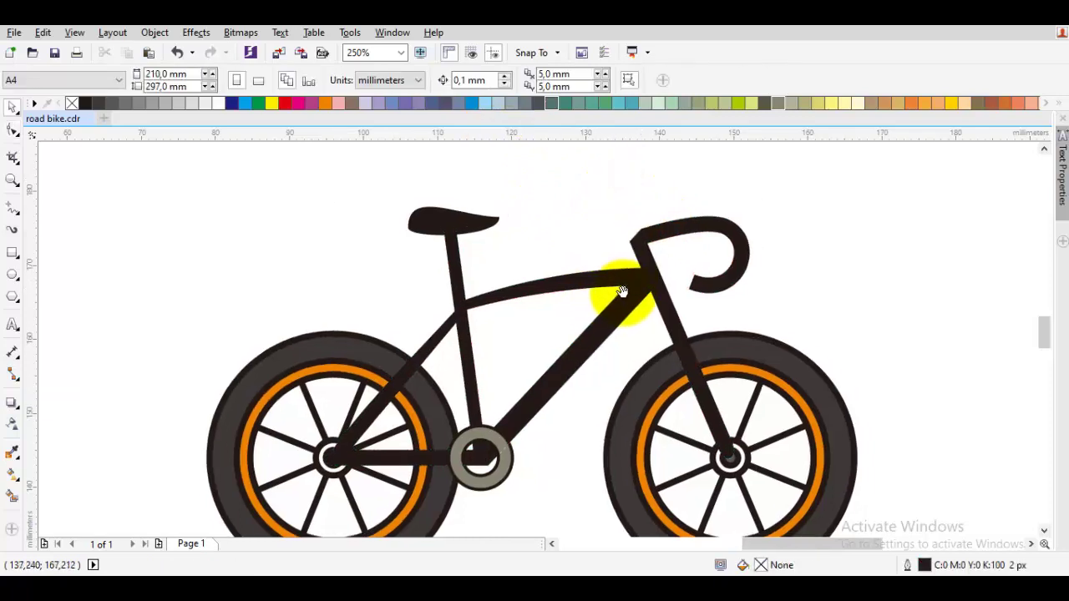
pyautogui.scroll(2, 455, 301)
pyautogui.scroll(-2, 482, 298)
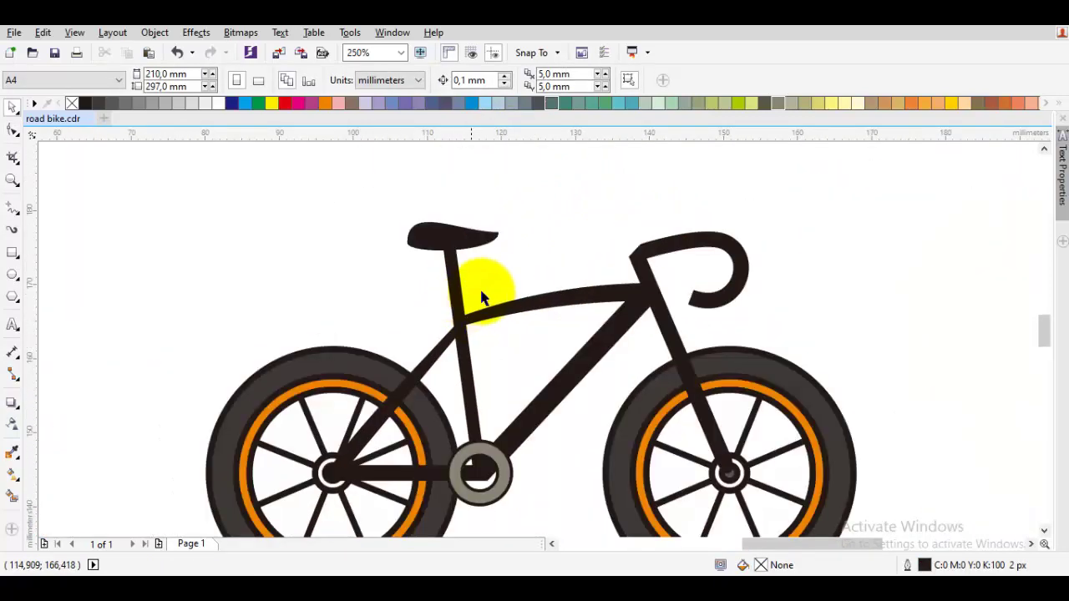
# Shorten the seat tube by moving its upper end nodes from the saddle down to just above the top tube.
pyautogui.click(489, 287)
pyautogui.scroll(1, 458, 297)
pyautogui.doubleClick(457, 293)
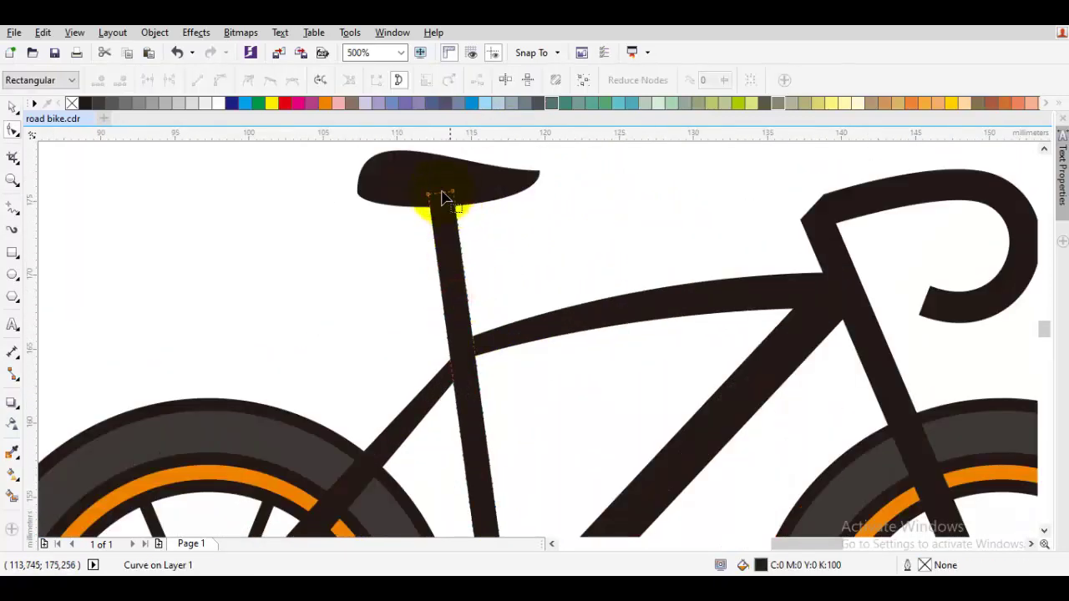
pyautogui.moveTo(456, 193); pyautogui.dragTo(471, 309)
pyautogui.press('space')
pyautogui.click(492, 292)
pyautogui.scroll(-1, 490, 294)
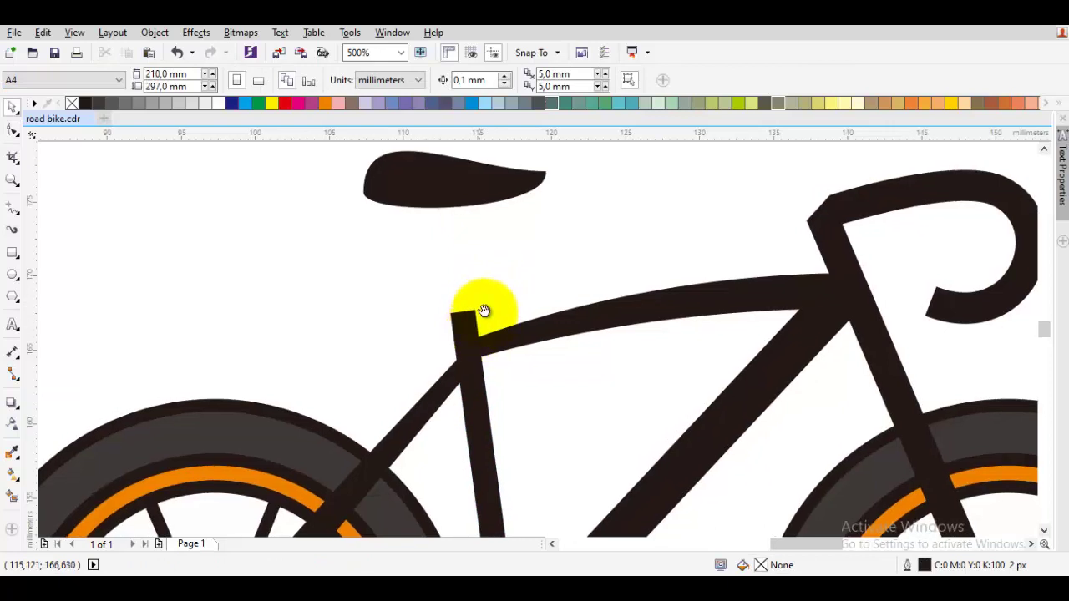
# Undo the shortening of the seat tube.
pyautogui.scroll(1, 482, 310)
pyautogui.click(473, 309)
pyautogui.click(474, 315)
pyautogui.scroll(-3, 465, 303)
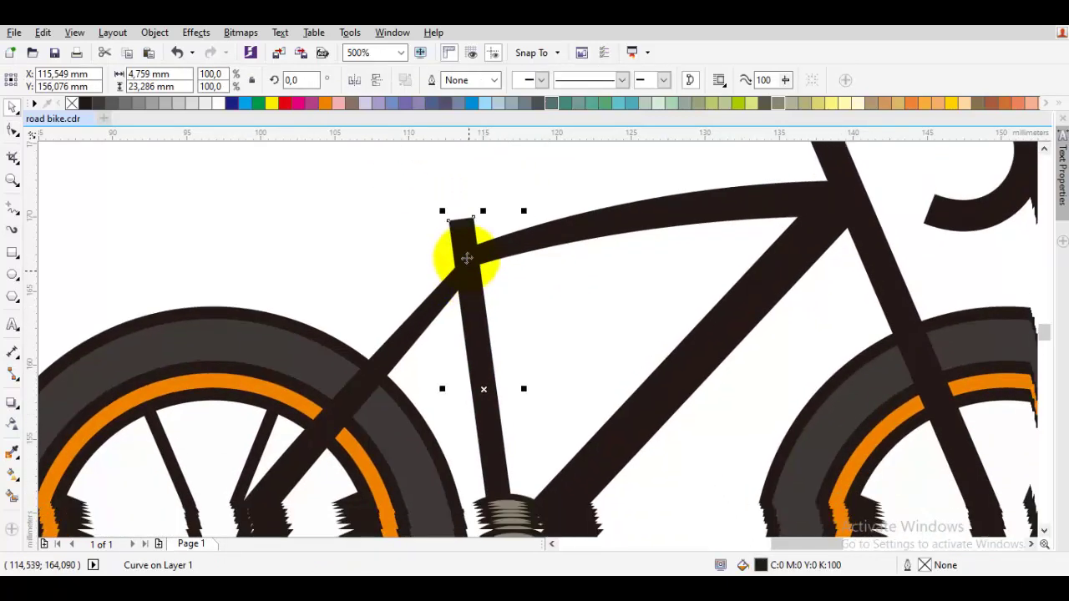
pyautogui.rightClick(465, 265)
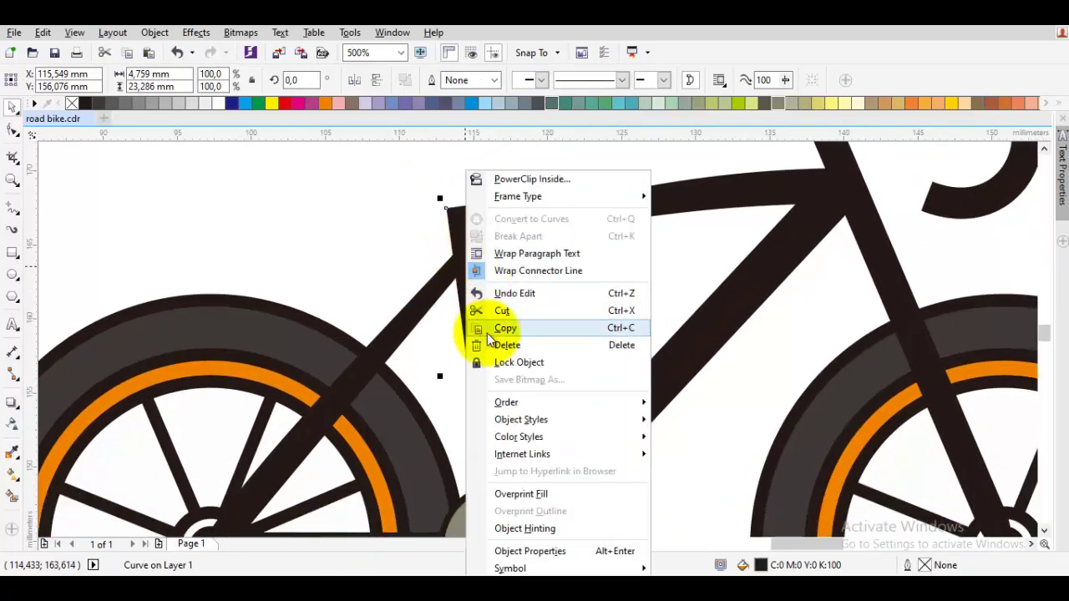
pyautogui.click(446, 251)
pyautogui.scroll(3, 459, 250)
pyautogui.hotkey('ctrl', 'z')
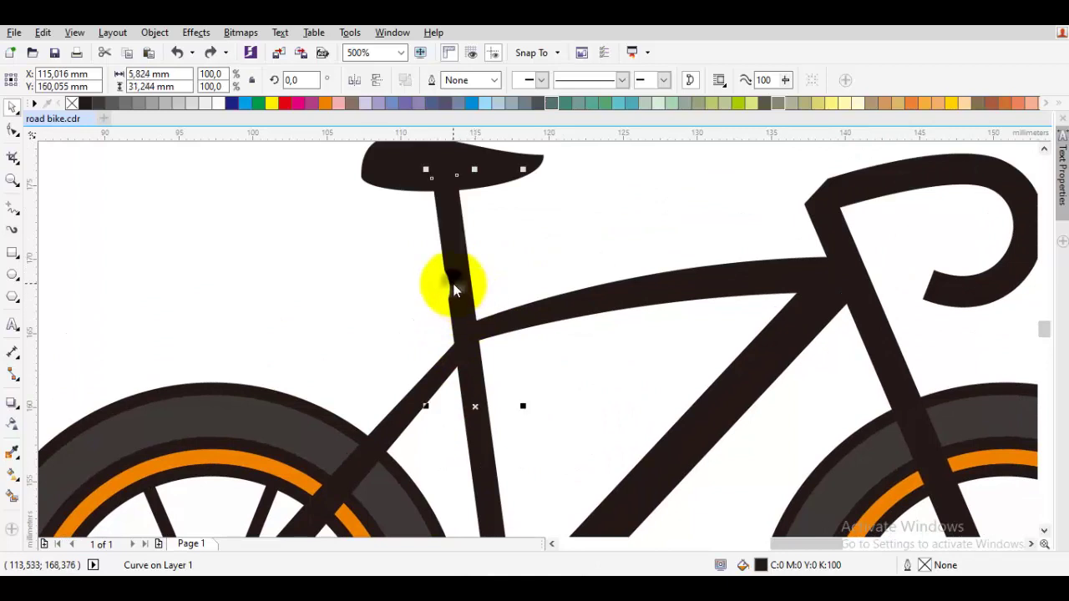
# Copy the full-length seat tube and paste a duplicate in the same place.
pyautogui.rightClick(453, 285)
pyautogui.click(491, 329)
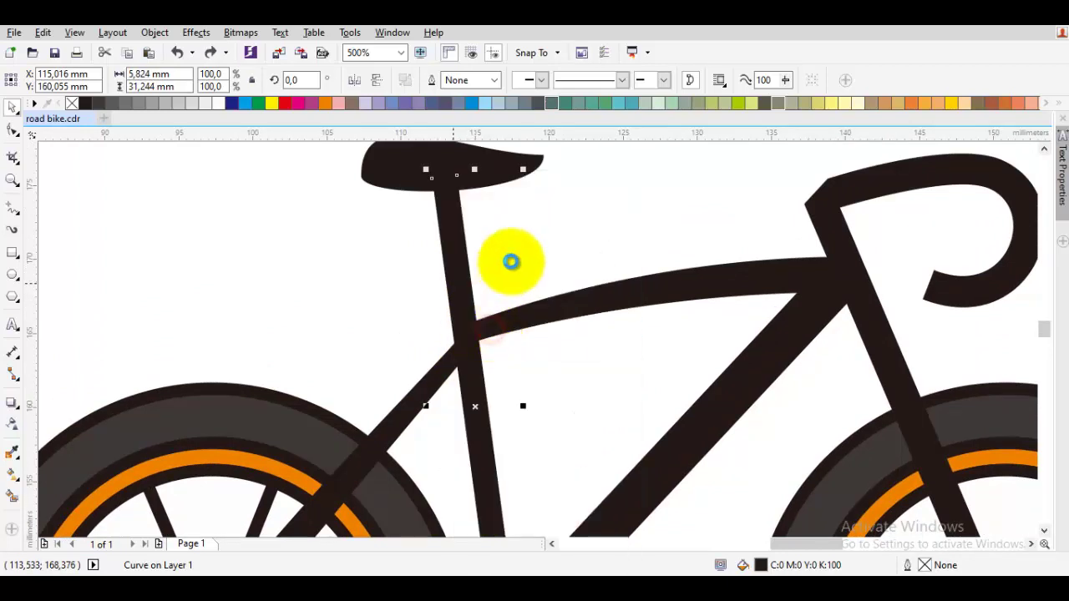
pyautogui.rightClick(536, 227)
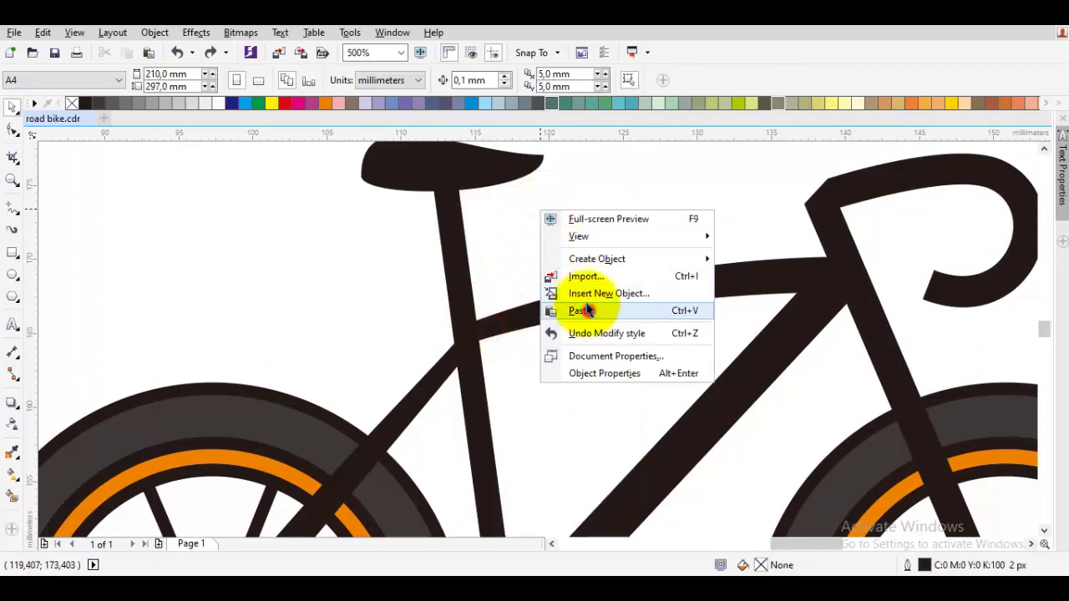
pyautogui.click(568, 307)
# Send the pasted seat tube duplicate to the back of the layer.
pyautogui.scroll(-2, 548, 284)
pyautogui.click(546, 269)
pyautogui.click(511, 283)
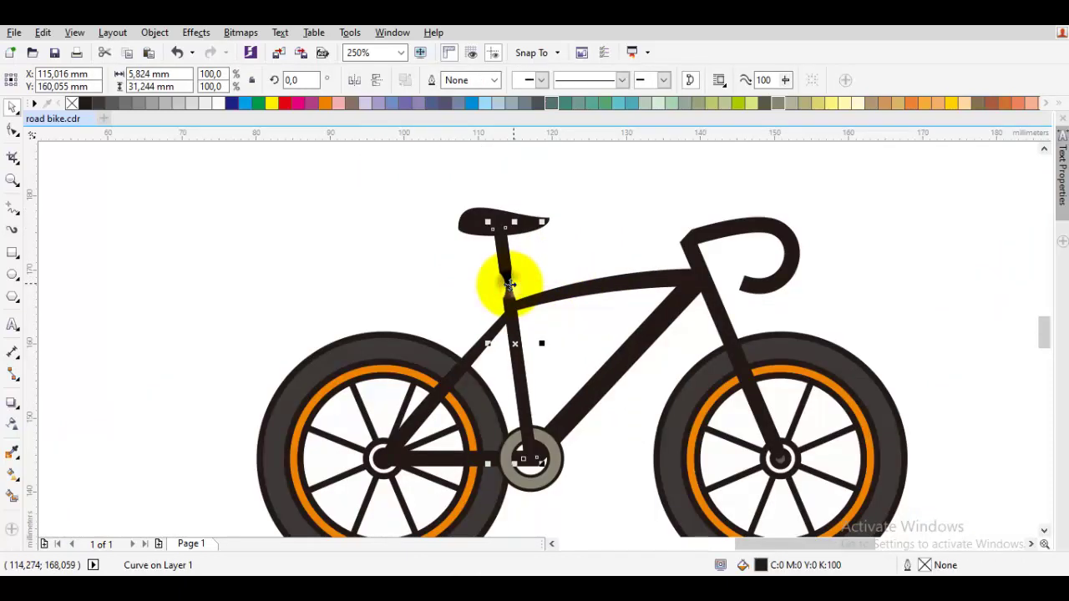
pyautogui.rightClick(509, 285)
pyautogui.moveTo(578, 404)
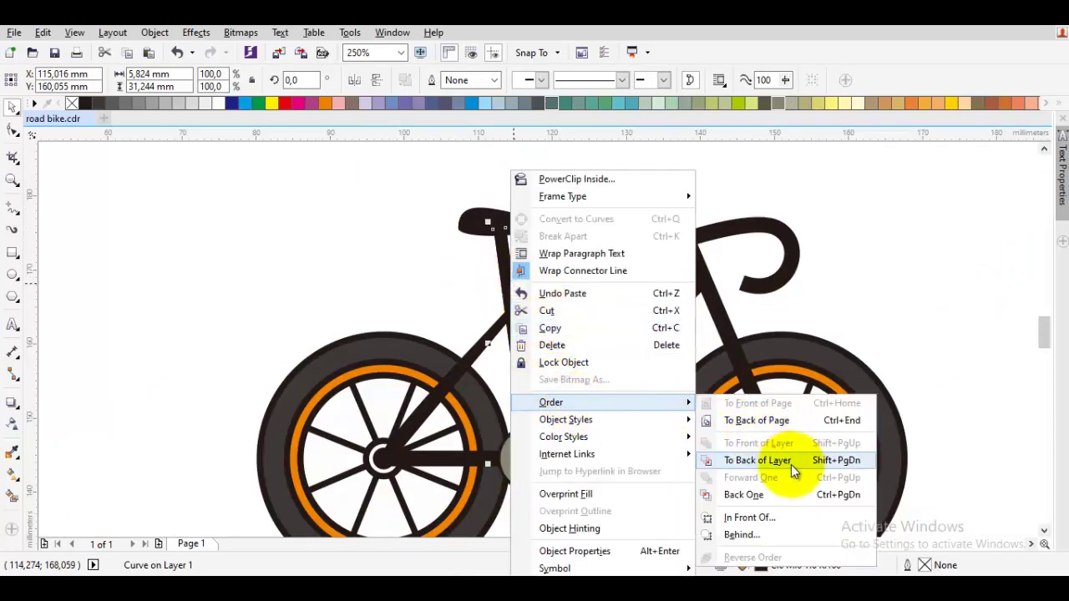
pyautogui.click(789, 461)
pyautogui.click(584, 267)
pyautogui.scroll(2, 542, 266)
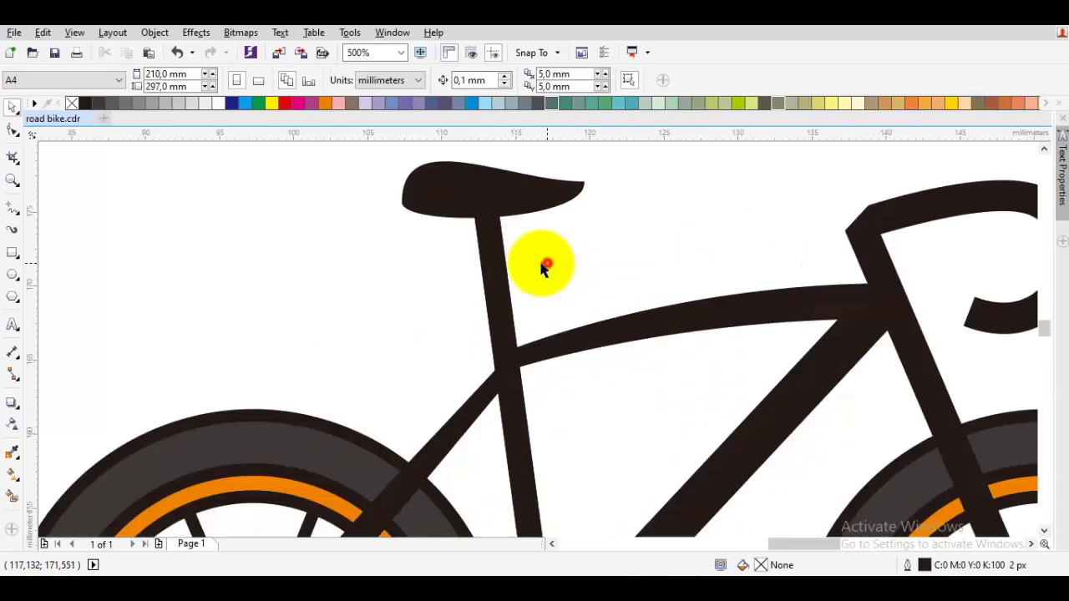
# Lower the front seat tube's upper nodes to just above the top tube and raise the duplicate's bottom nodes to the top tube junction.
pyautogui.press('F10')
pyautogui.click(499, 257)
pyautogui.moveTo(514, 220); pyautogui.dragTo(508, 306)
pyautogui.scroll(-2, 489, 282)
pyautogui.moveTo(543, 415); pyautogui.dragTo(501, 292)
pyautogui.scroll(4, 501, 293)
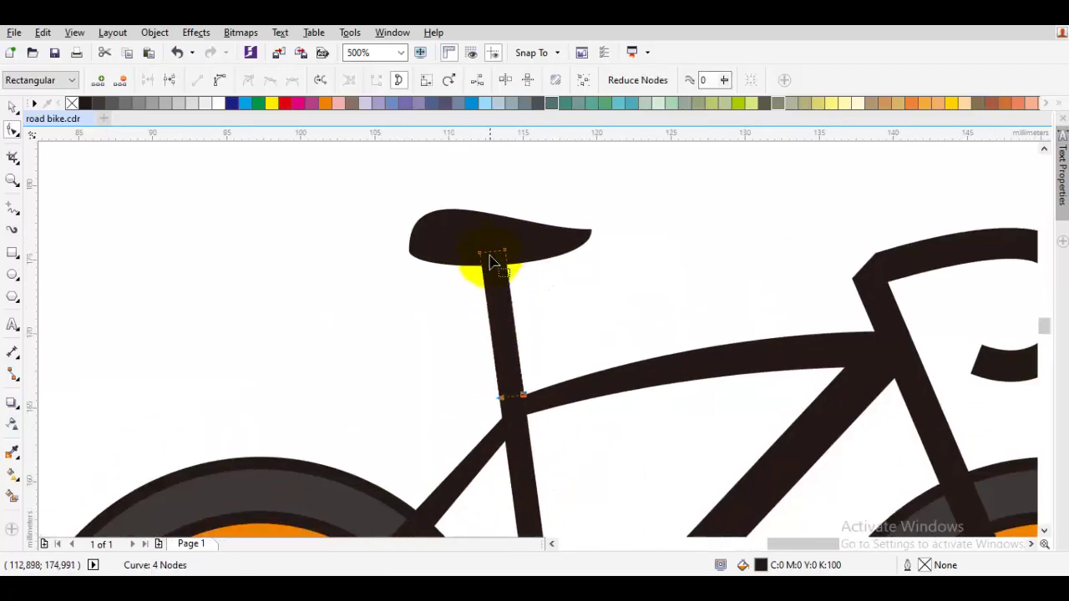
# Move the seat post forward one in the stacking order.
pyautogui.press('space')
pyautogui.rightClick(508, 261)
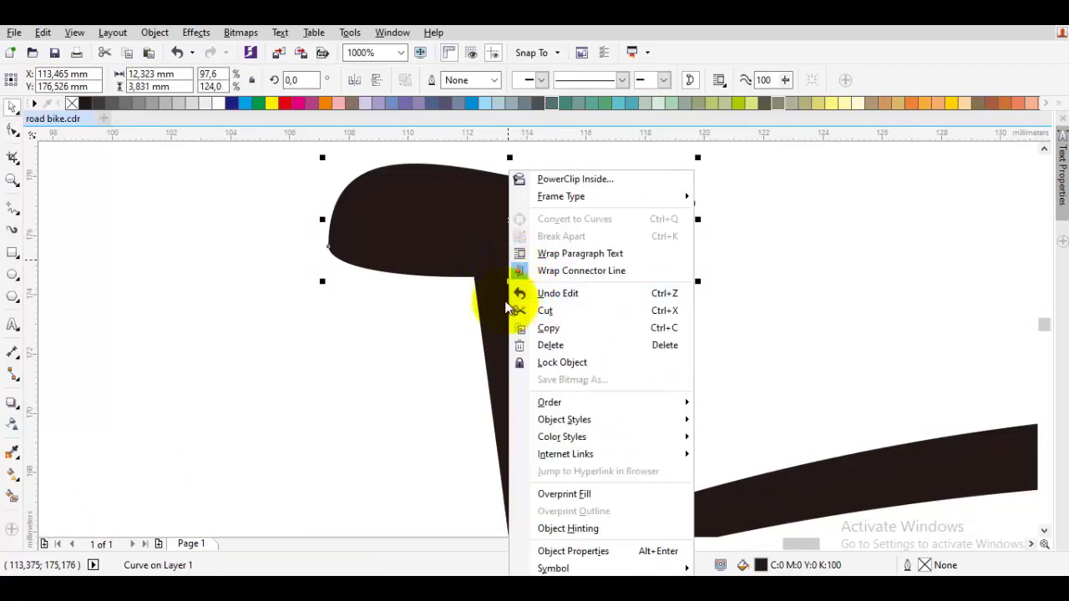
pyautogui.click(503, 301)
pyautogui.click(589, 300)
pyautogui.click(514, 310)
pyautogui.rightClick(514, 311)
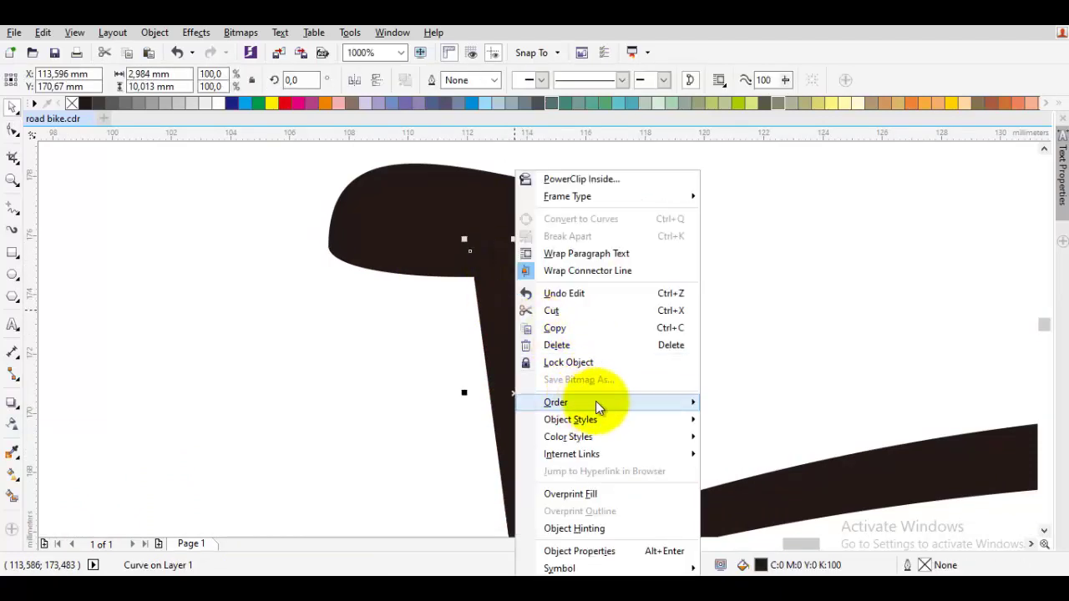
pyautogui.moveTo(595, 402)
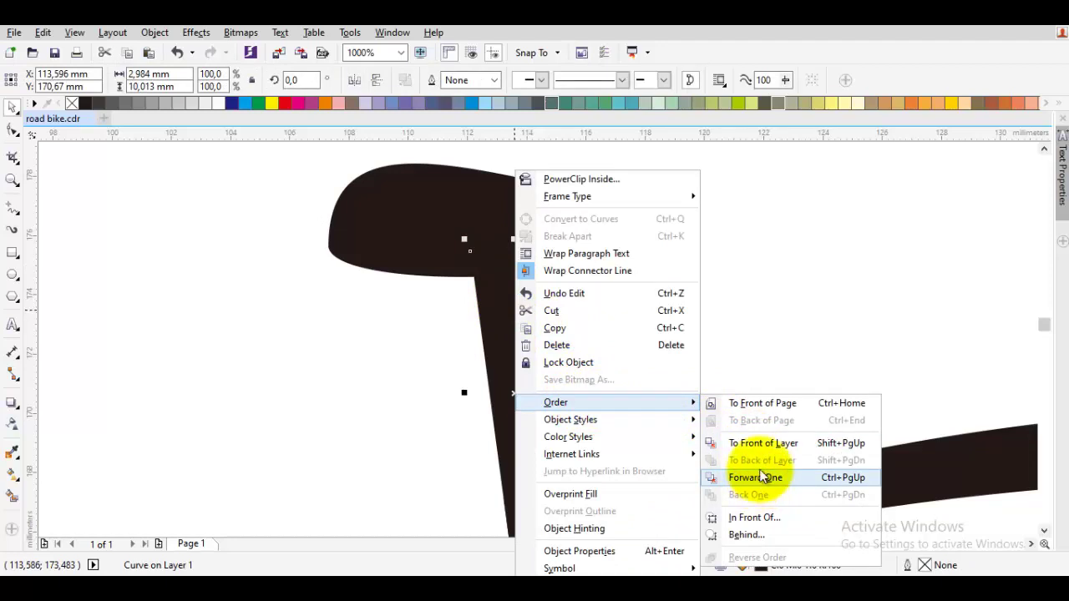
pyautogui.click(743, 477)
pyautogui.click(750, 322)
pyautogui.click(511, 315)
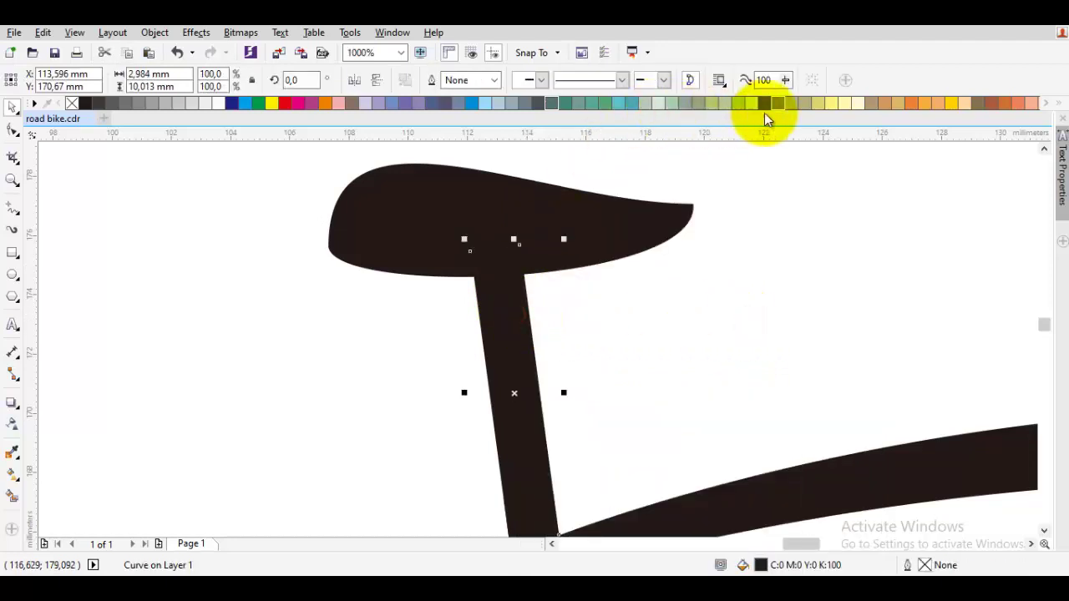
# Narrow the seat post by moving its side nodes inward, making it distinctly slimmer under the saddle than at the seat tube.
pyautogui.scroll(-3, 590, 222)
pyautogui.press('F10')
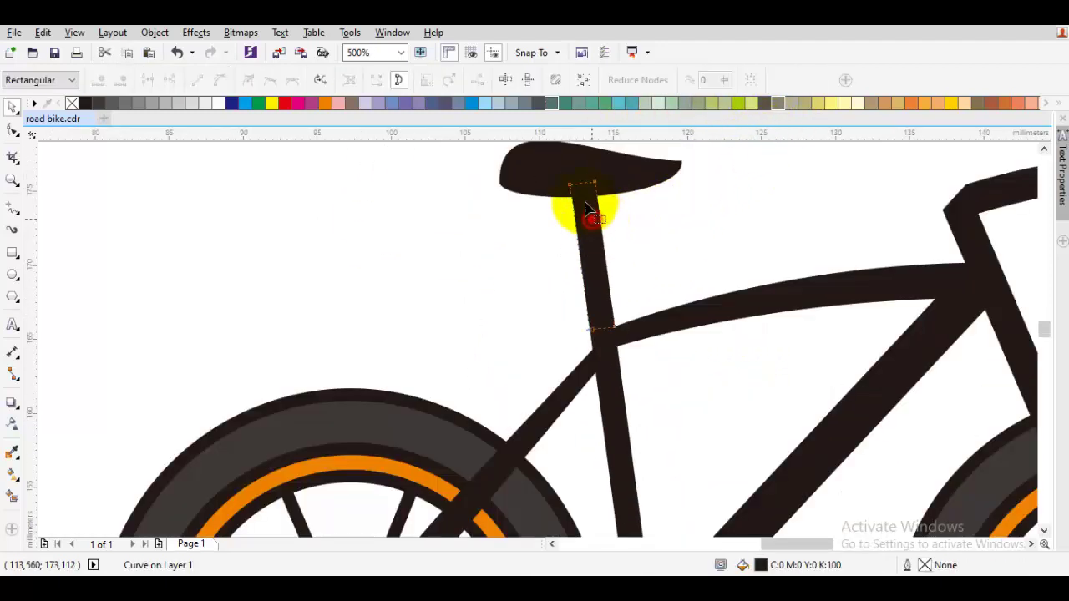
pyautogui.scroll(3, 584, 204)
pyautogui.moveTo(559, 186); pyautogui.dragTo(601, 180)
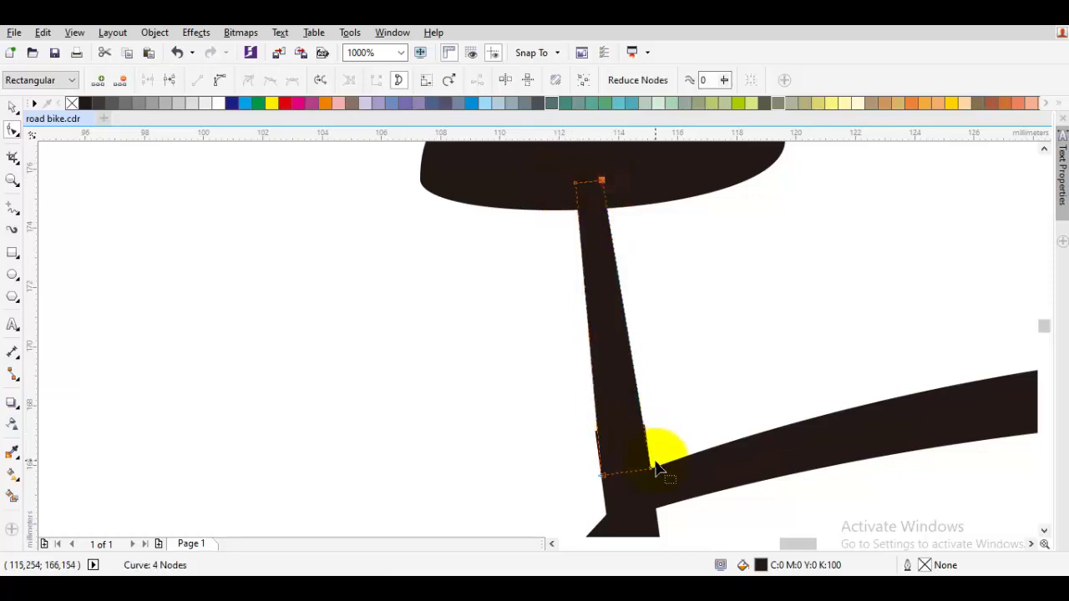
pyautogui.moveTo(653, 467); pyautogui.dragTo(648, 457)
pyautogui.click(669, 389)
pyautogui.moveTo(668, 389); pyautogui.dragTo(645, 329)
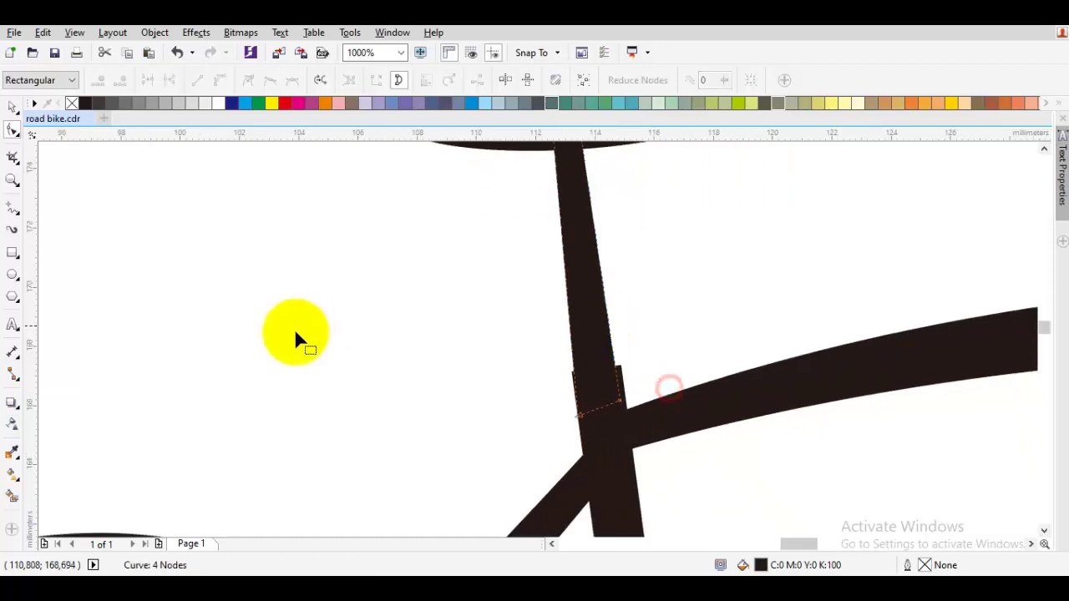
# Draw a rectangle about 2.54 mm wide across the seat post and seat tube joint and reduce its height to about 1.32 mm.
pyautogui.click(13, 252)
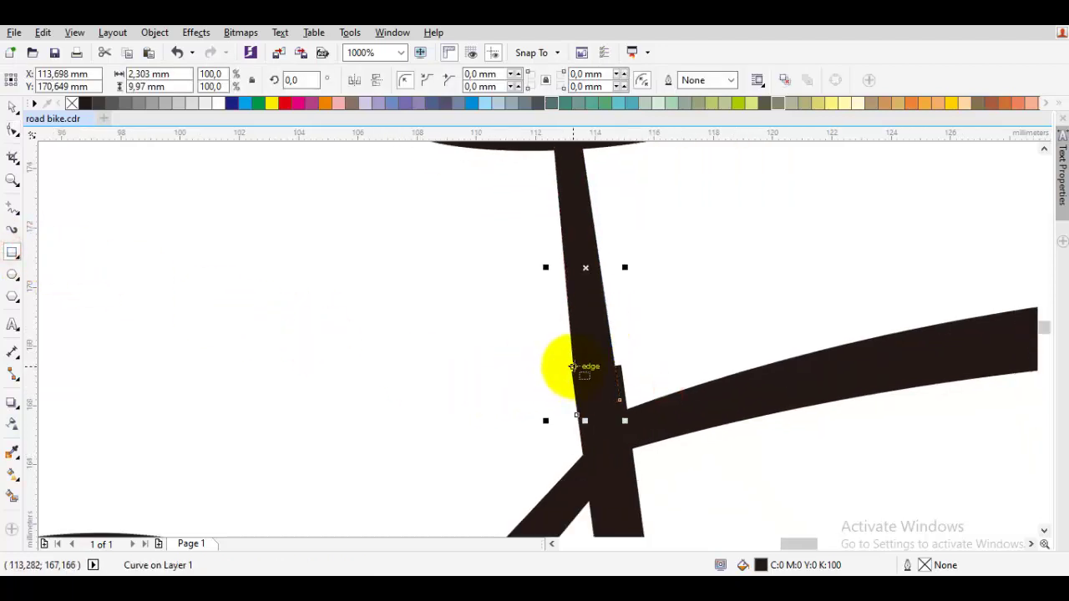
pyautogui.moveTo(563, 355); pyautogui.dragTo(605, 382)
pyautogui.scroll(2, 595, 372)
pyautogui.moveTo(506, 342); pyautogui.dragTo(564, 364)
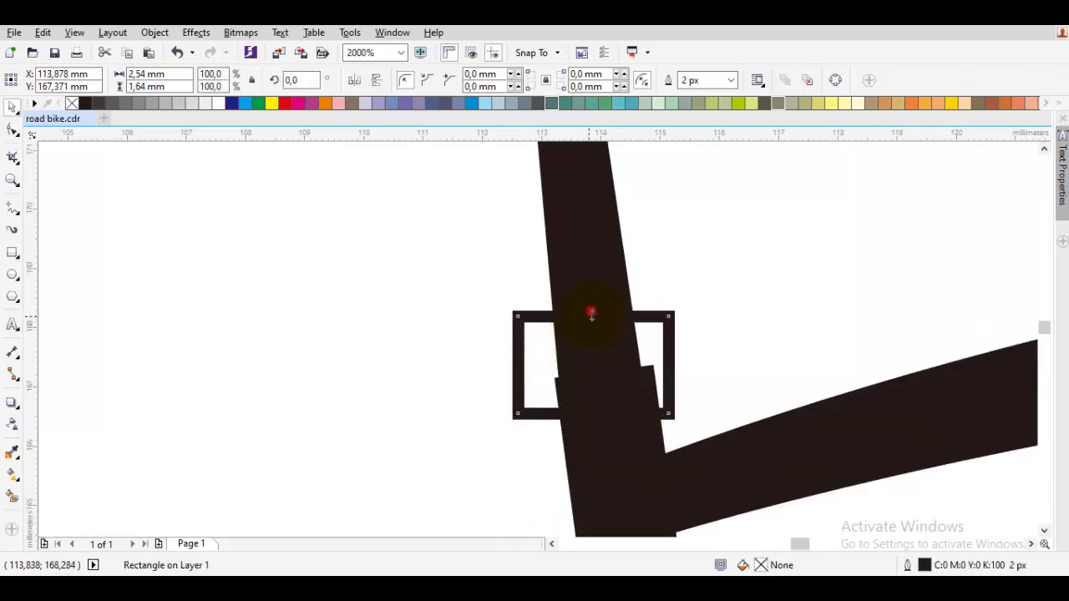
pyautogui.moveTo(591, 314); pyautogui.dragTo(591, 324)
# Round all four corners of the seat clamp rectangle to a radius of about 0.5 mm.
pyautogui.click(12, 131)
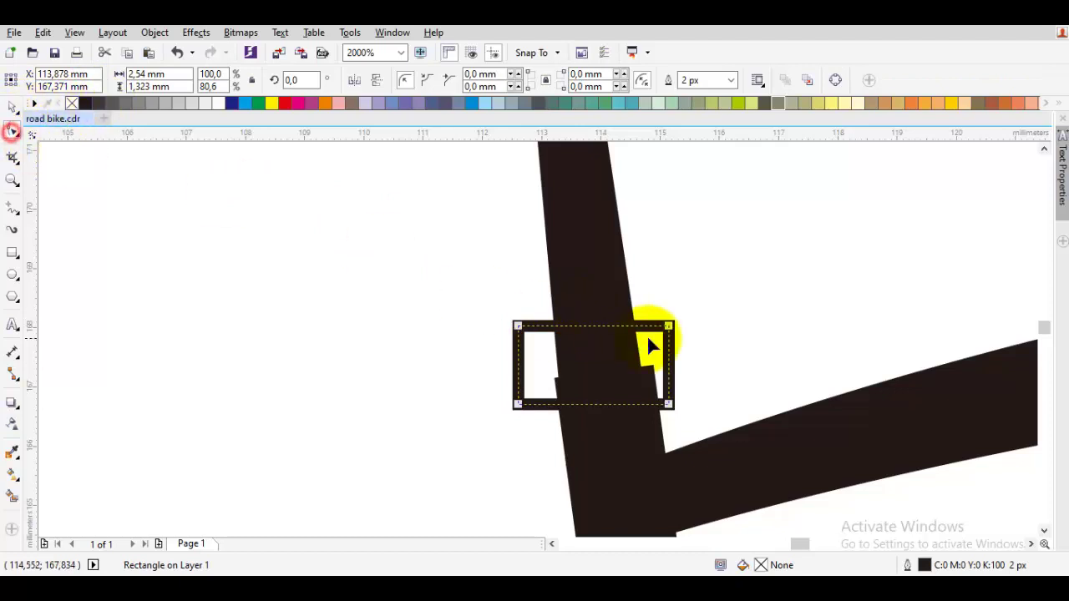
pyautogui.moveTo(661, 329); pyautogui.dragTo(679, 344)
pyautogui.scroll(-1, 677, 342)
pyautogui.click(738, 293)
pyautogui.scroll(1, 678, 341)
# Centre the rounded seat clamp on the seat tube, fill it with black and remove its outline.
pyautogui.click(614, 337)
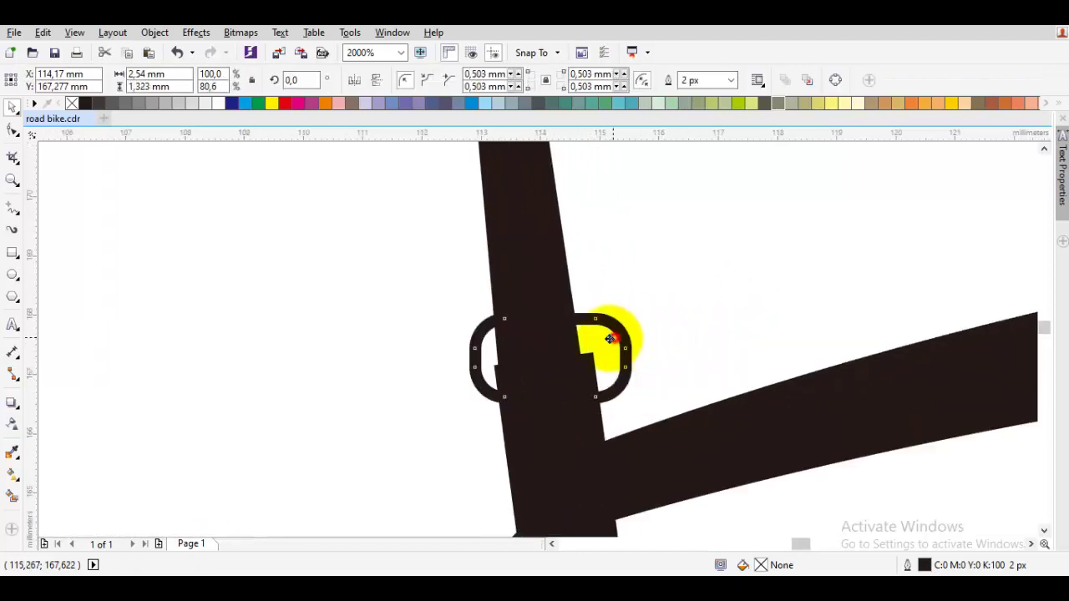
pyautogui.hotkey('ctrl', 'shift')
pyautogui.click(541, 290)
pyautogui.click(552, 334)
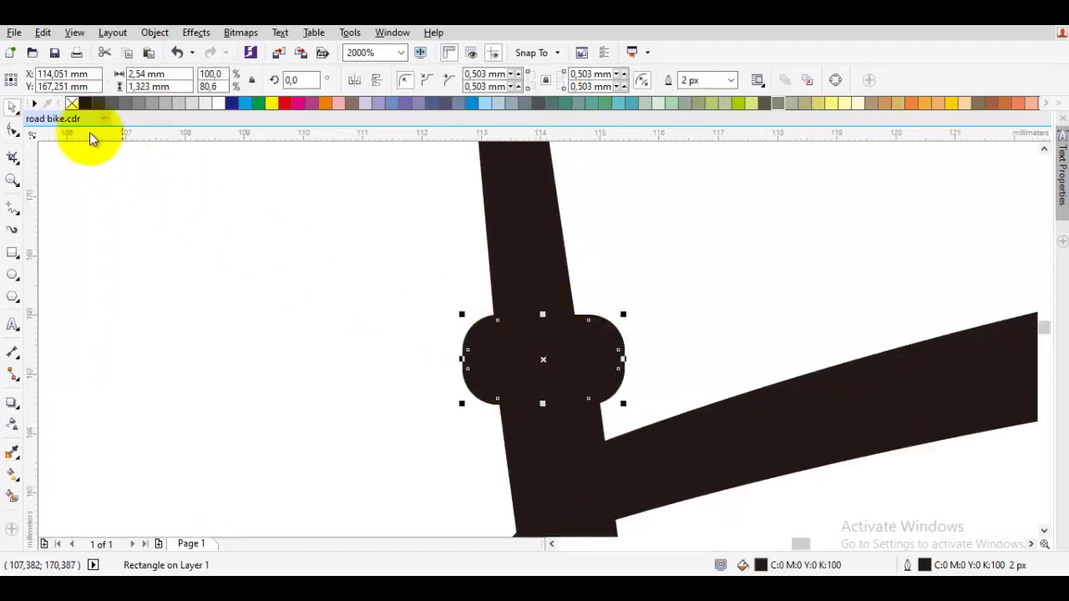
pyautogui.rightClick(71, 104)
pyautogui.click(260, 198)
# Raise the seat post's two lower nodes so that its bottom end sits hidden behind the seat clamp.
pyautogui.scroll(-1, 560, 345)
pyautogui.doubleClick(543, 321)
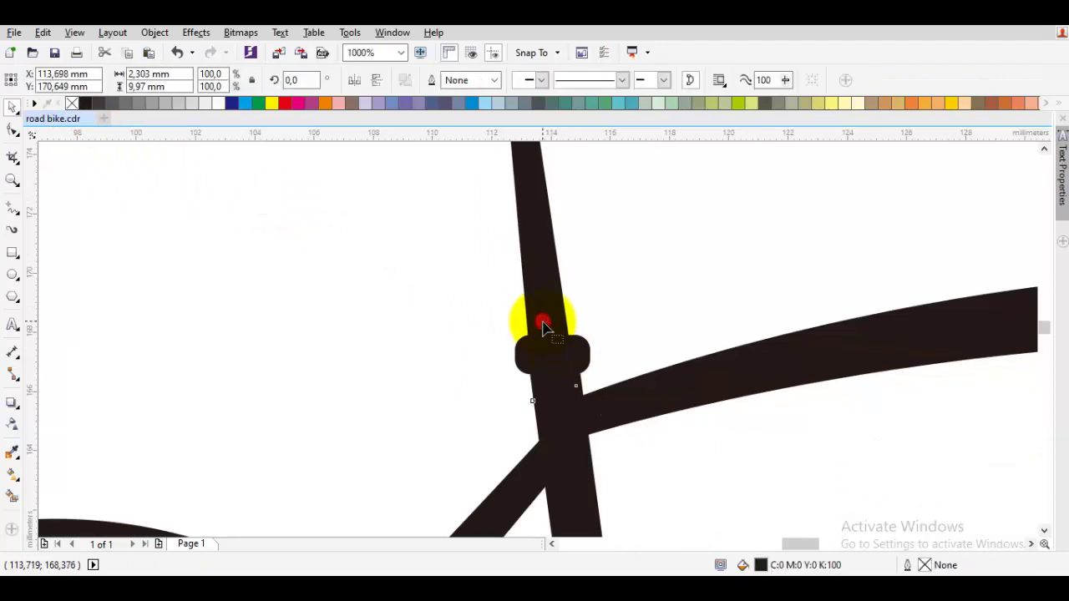
pyautogui.scroll(1, 526, 386)
pyautogui.moveTo(636, 404); pyautogui.dragTo(641, 365)
pyautogui.moveTo(551, 410); pyautogui.dragTo(548, 370)
pyautogui.scroll(-1, 674, 303)
pyautogui.click(676, 302)
# Weld the top tube, seat tube, rear stays, down tube and front fork into a single frame shape.
pyautogui.scroll(-2, 677, 302)
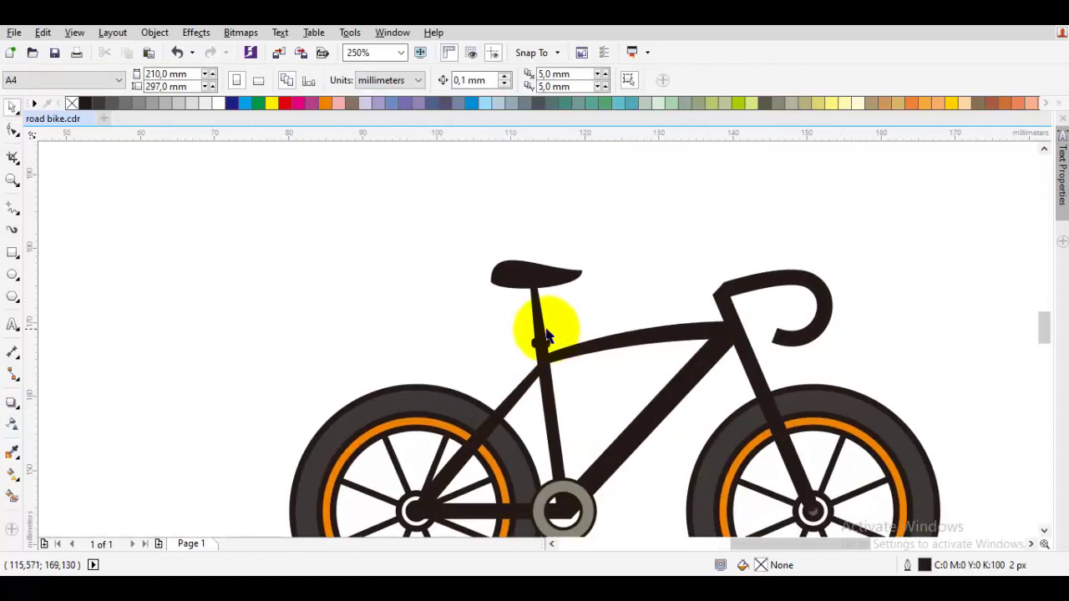
pyautogui.scroll(4, 539, 348)
pyautogui.scroll(-1, 589, 363)
pyautogui.moveTo(578, 369); pyautogui.dragTo(598, 306)
pyautogui.click(636, 314)
pyautogui.doubleClick(637, 314)
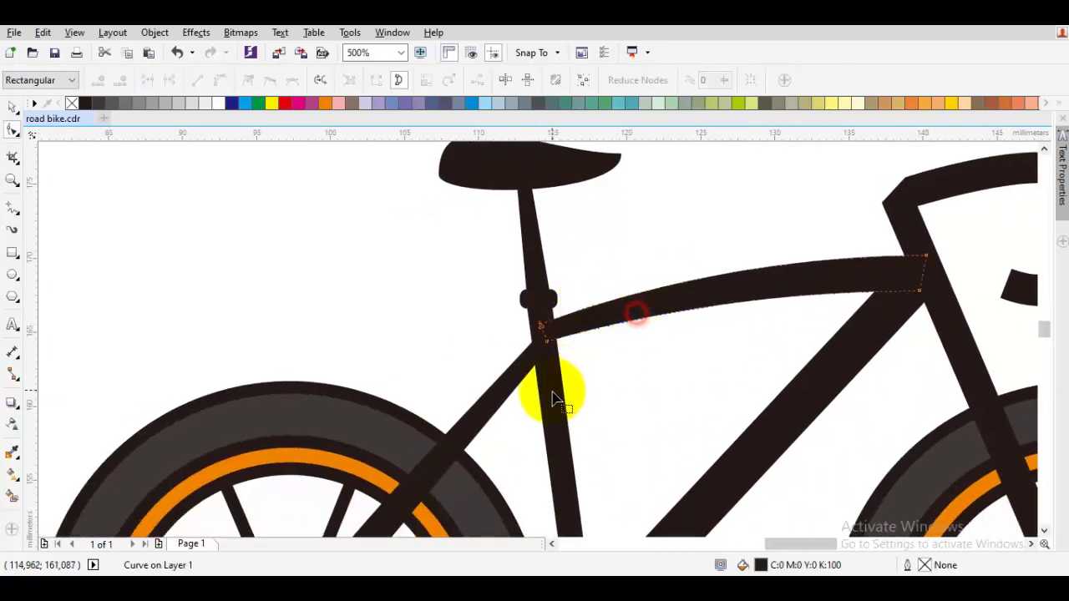
pyautogui.keyDown('shift'); pyautogui.click(552, 390); pyautogui.keyUp('shift')
pyautogui.keyDown('shift'); pyautogui.click(513, 386); pyautogui.keyUp('shift')
pyautogui.moveTo(700, 409); pyautogui.dragTo(640, 288)
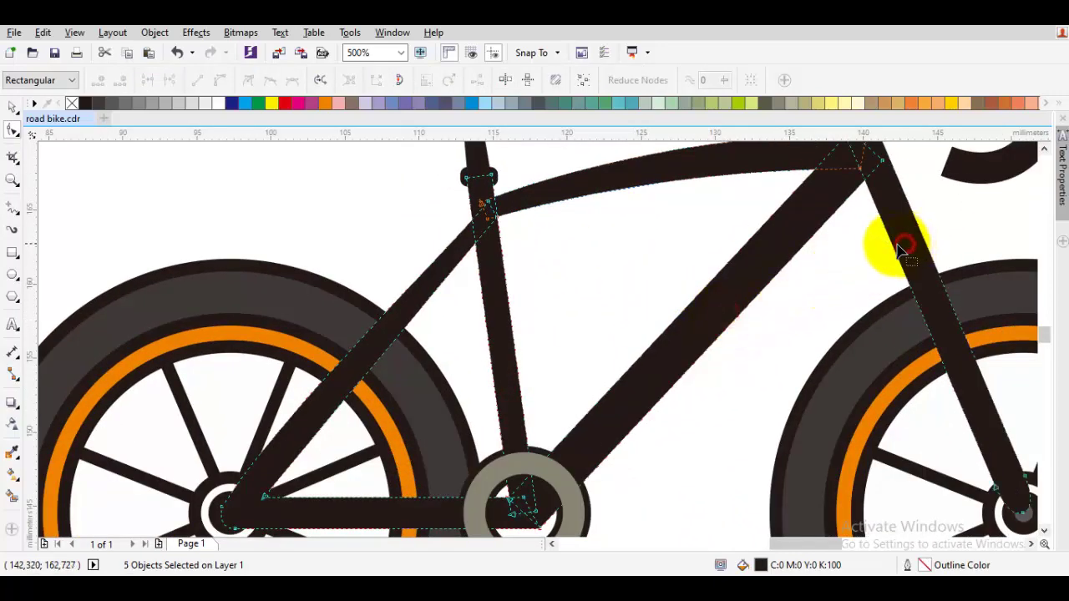
pyautogui.scroll(-1, 901, 249)
pyautogui.press('space')
pyautogui.click(430, 80)
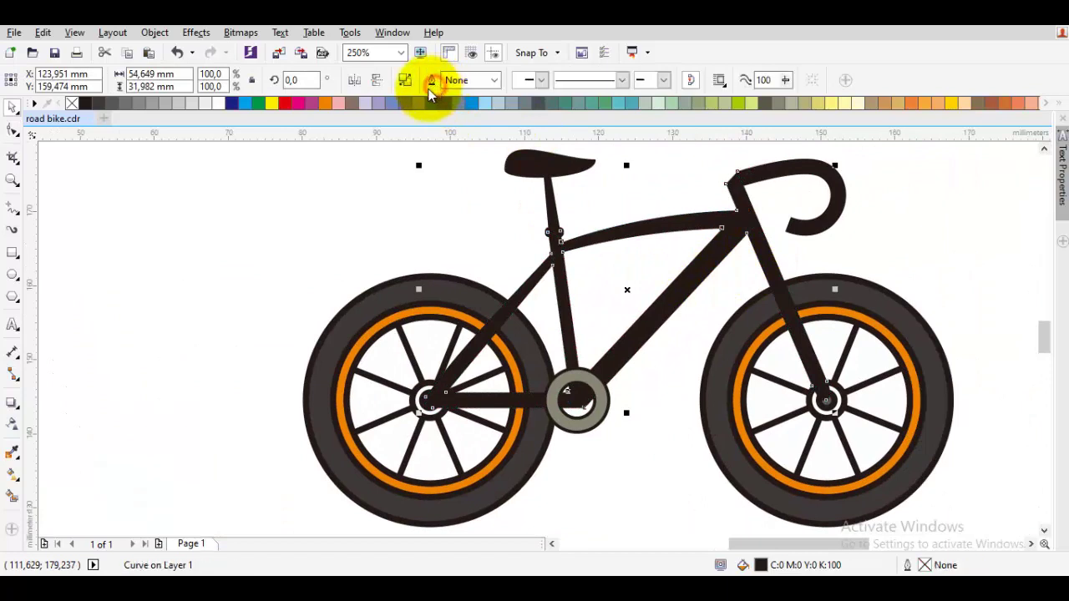
# Outline the welded frame in yellow, trying a width of 8 px before setting it to 5 px.
pyautogui.rightClick(271, 102)
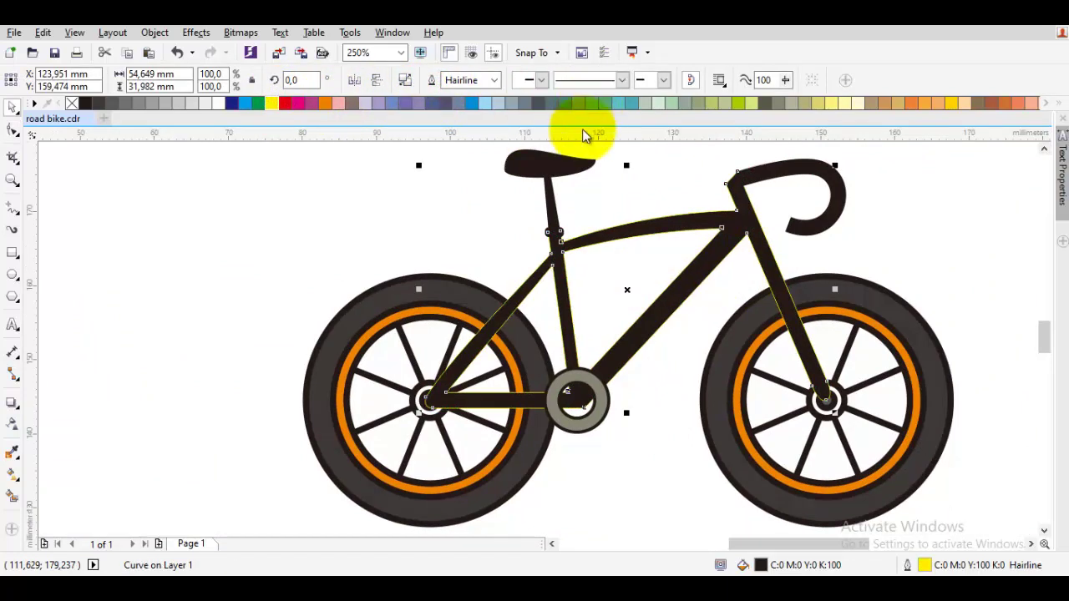
pyautogui.click(492, 81)
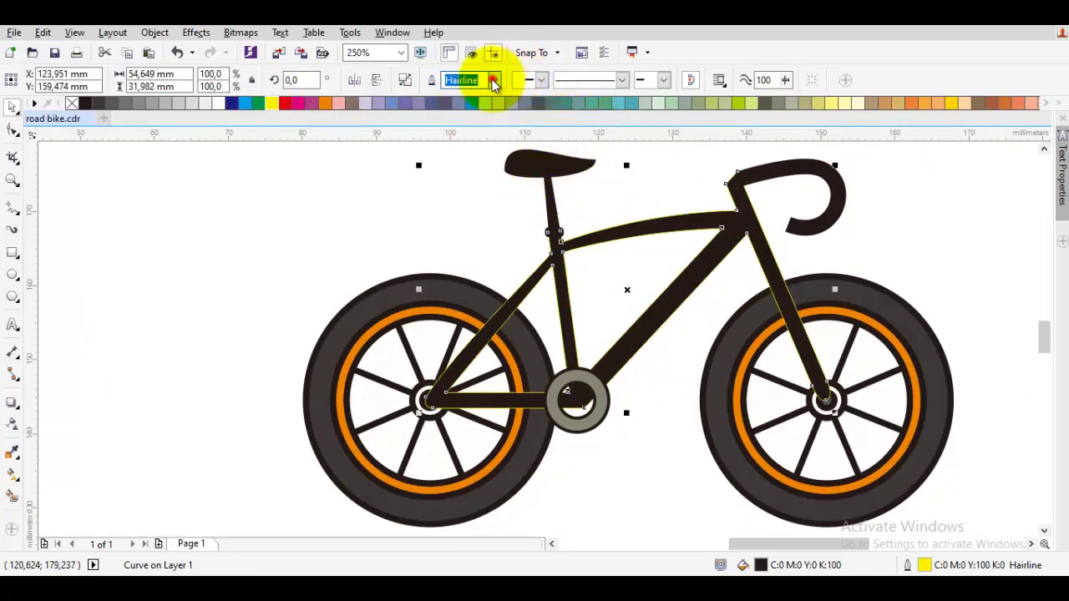
pyautogui.click(493, 81)
pyautogui.click(467, 175)
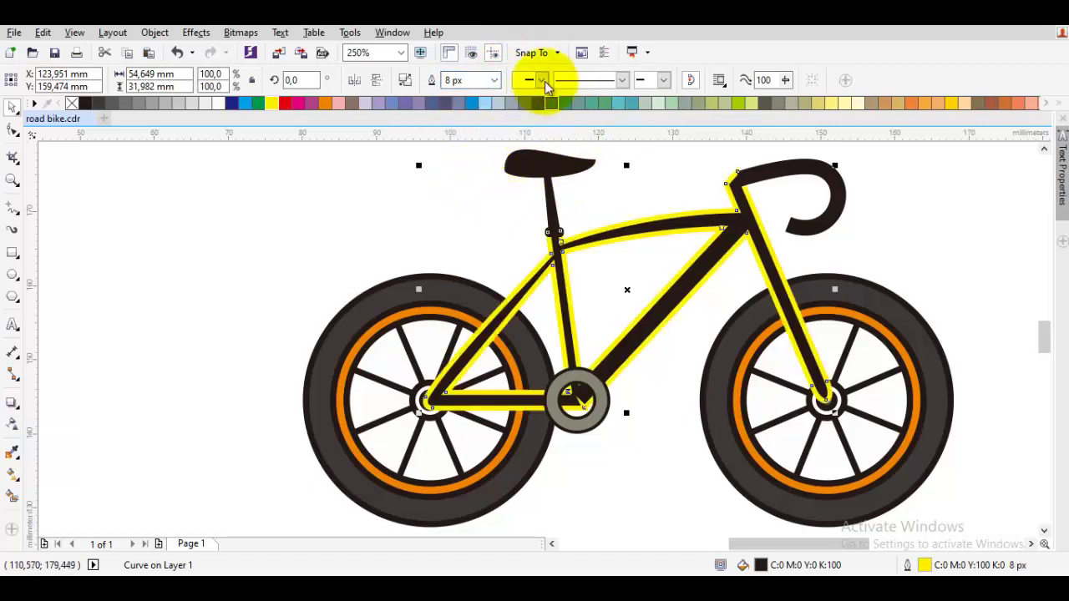
pyautogui.click(491, 81)
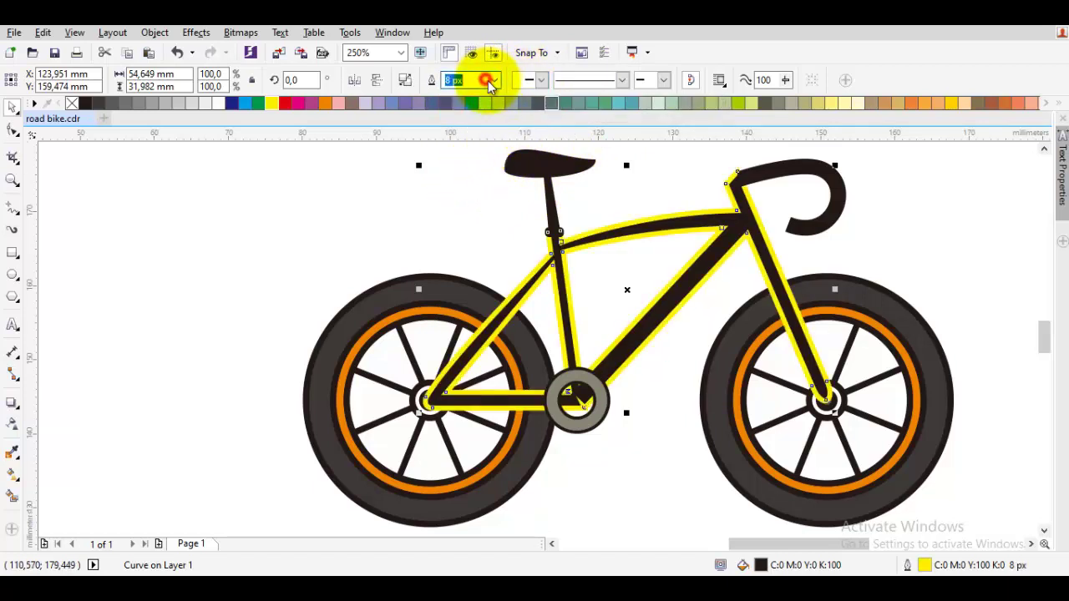
pyautogui.click(493, 81)
pyautogui.click(472, 156)
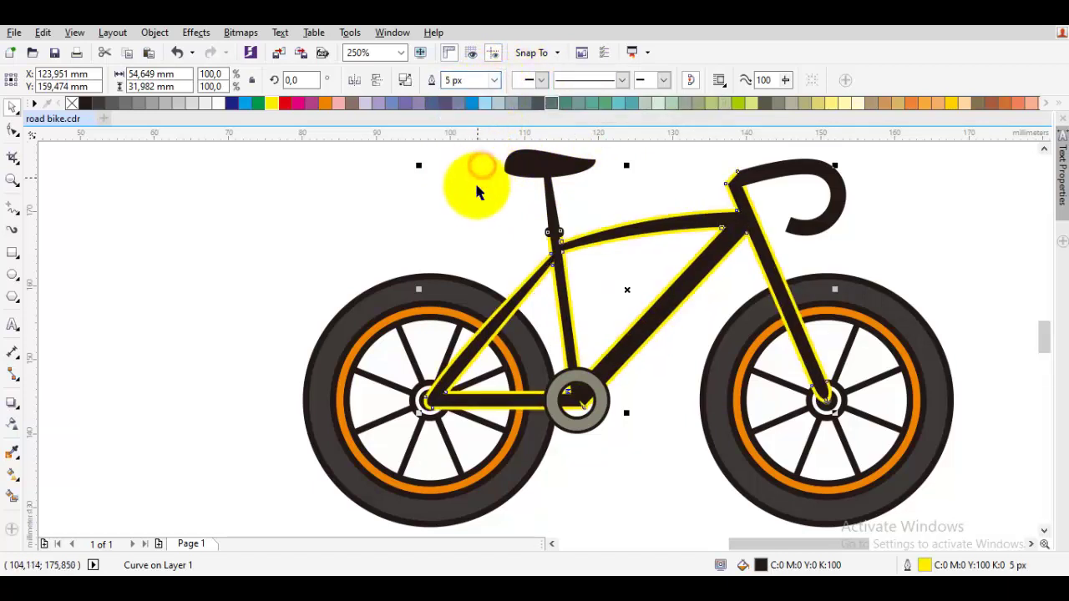
# Delete the two stray nodes at the welded frame's lower corner inside the chainring so the outline forms a clean corner.
pyautogui.click(473, 192)
pyautogui.moveTo(620, 232); pyautogui.dragTo(603, 234)
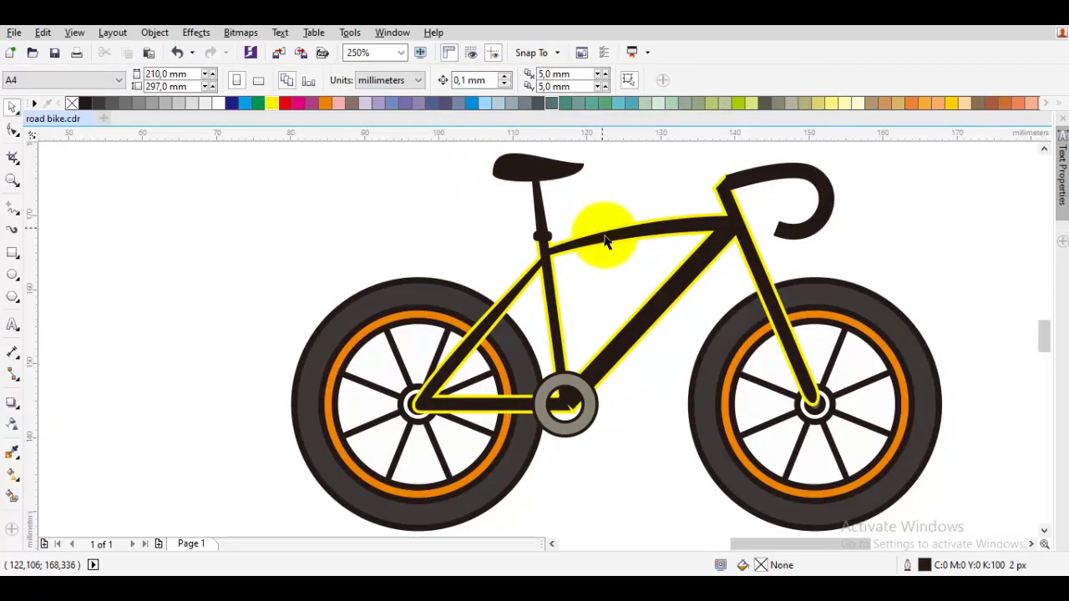
pyautogui.scroll(1, 570, 414)
pyautogui.press('F10')
pyautogui.click(642, 319)
pyautogui.scroll(1, 594, 415)
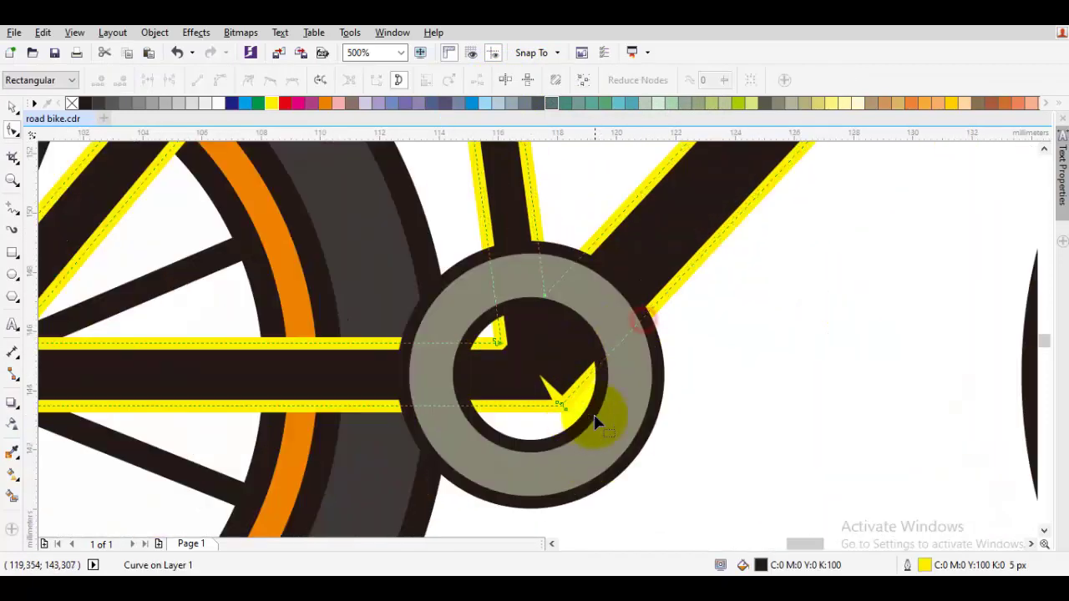
pyautogui.scroll(5, 554, 402)
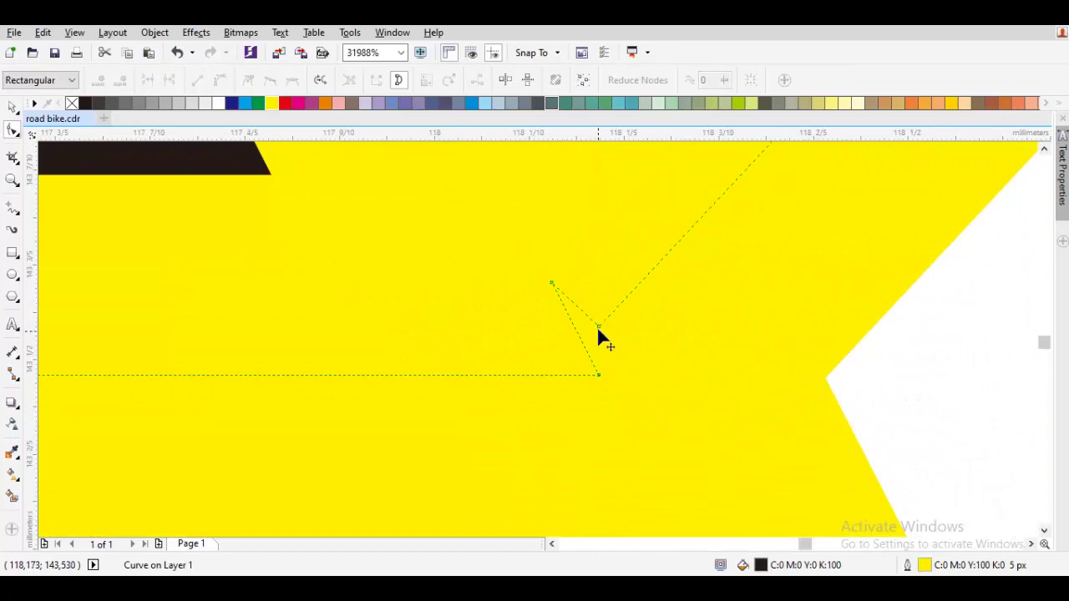
pyautogui.doubleClick(597, 326)
pyautogui.doubleClick(555, 284)
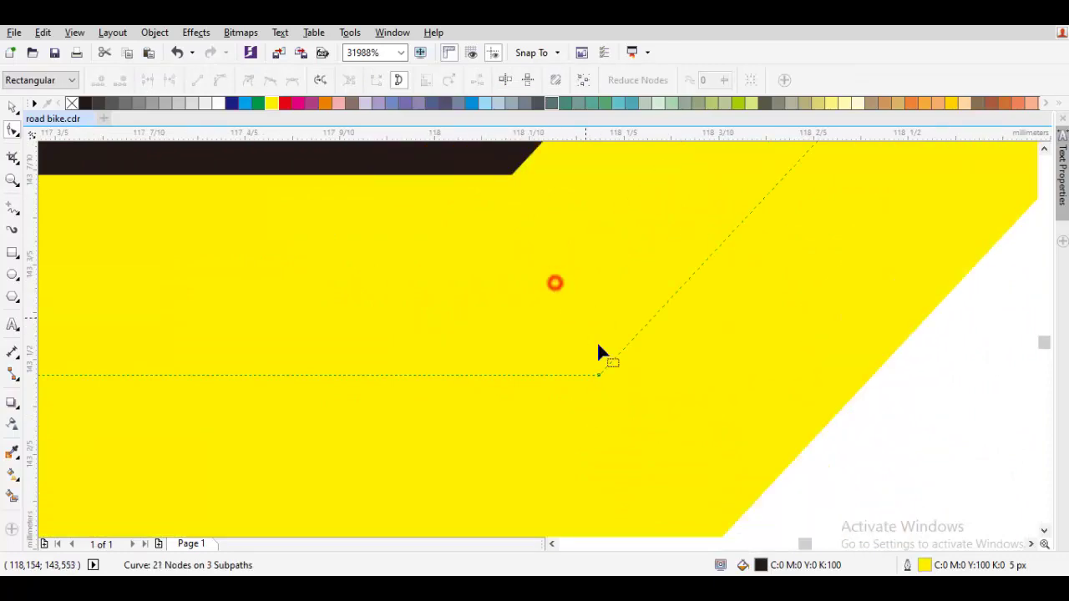
pyautogui.scroll(-7, 601, 355)
pyautogui.press('space')
pyautogui.scroll(-2, 616, 359)
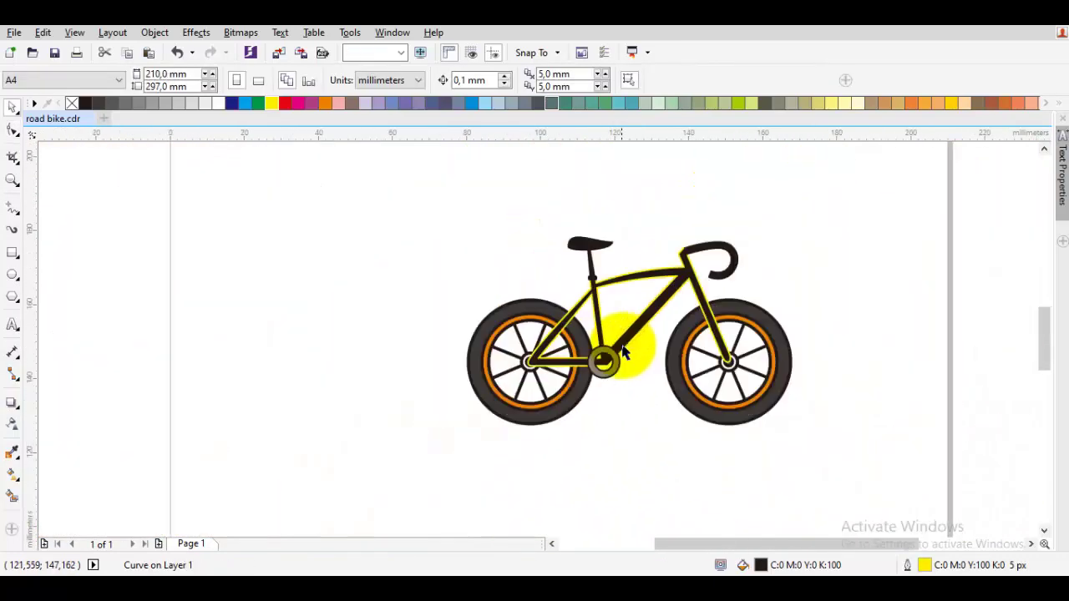
pyautogui.scroll(1, 625, 344)
# Move the welded frame's two seat stay junction nodes upward, widening the stay where it meets the seat tube.
pyautogui.moveTo(624, 344); pyautogui.dragTo(623, 365)
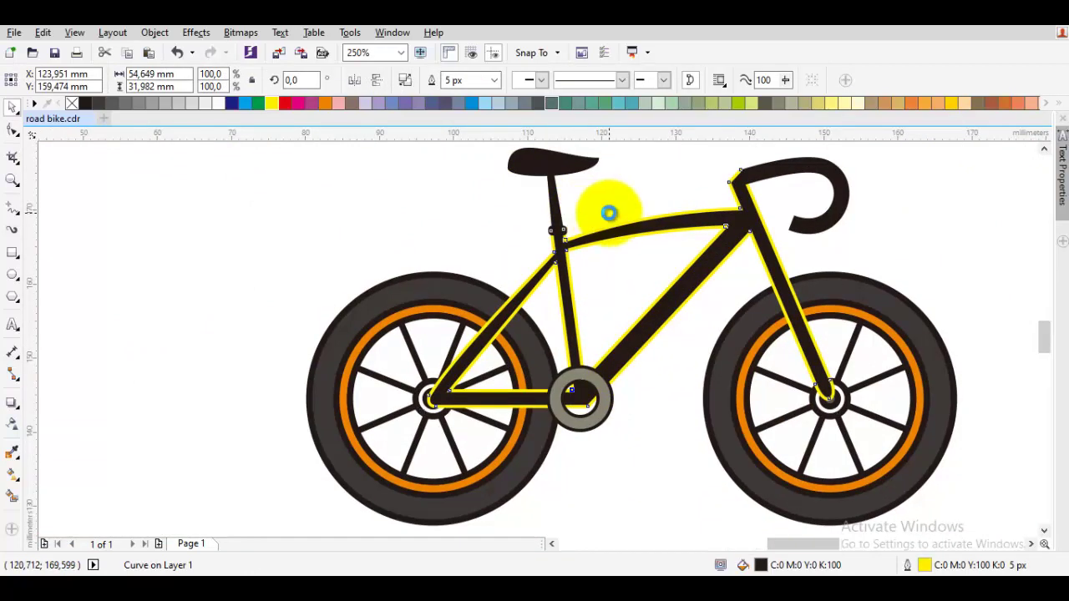
pyautogui.scroll(3, 608, 210)
pyautogui.press('i')
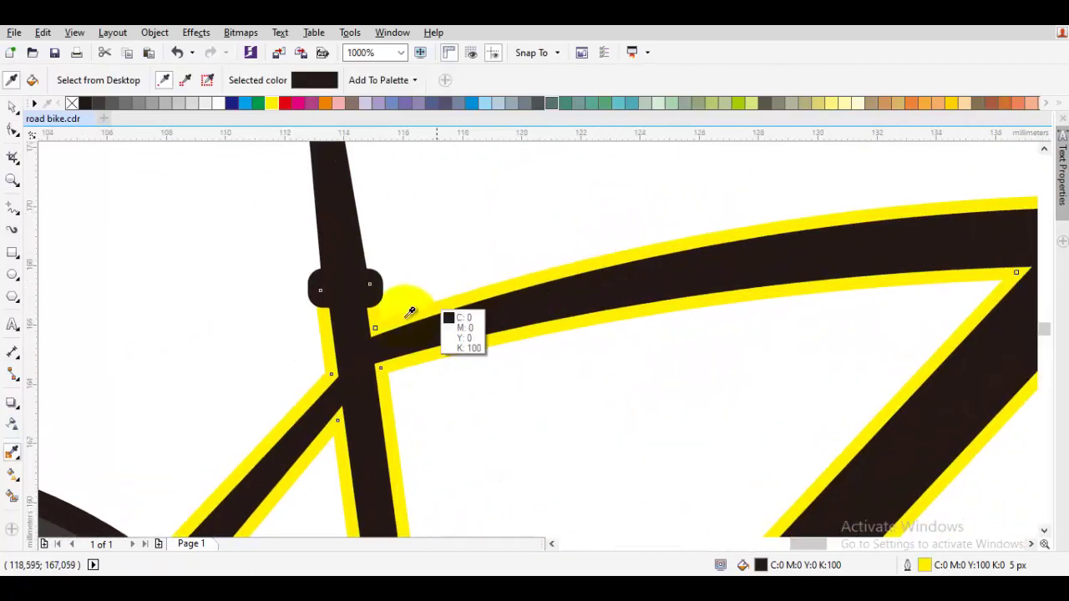
pyautogui.press('space')
pyautogui.scroll(2, 368, 378)
pyautogui.click(363, 381)
pyautogui.press('F10')
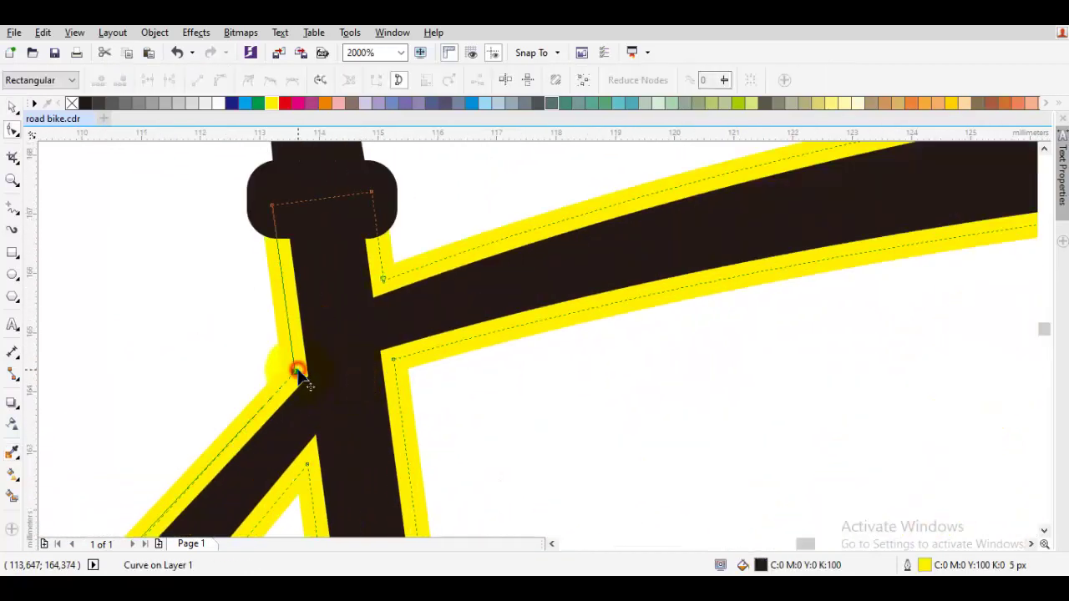
pyautogui.moveTo(298, 371); pyautogui.dragTo(295, 346)
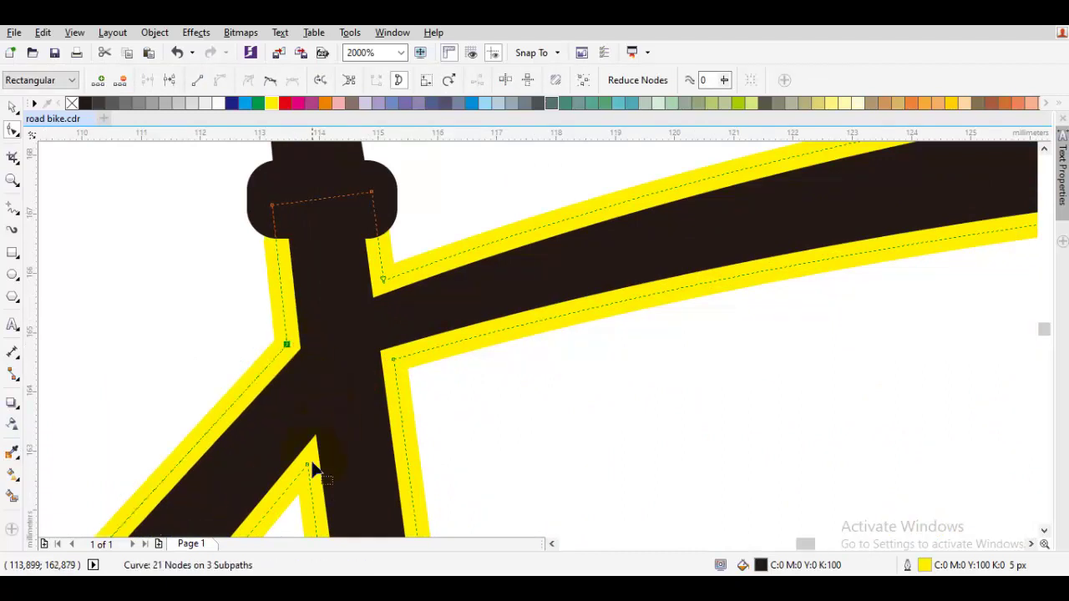
pyautogui.moveTo(309, 469); pyautogui.dragTo(309, 419)
pyautogui.press('space')
pyautogui.scroll(-2, 310, 419)
pyautogui.click(460, 413)
pyautogui.scroll(-1, 476, 407)
pyautogui.moveTo(477, 407); pyautogui.dragTo(493, 259)
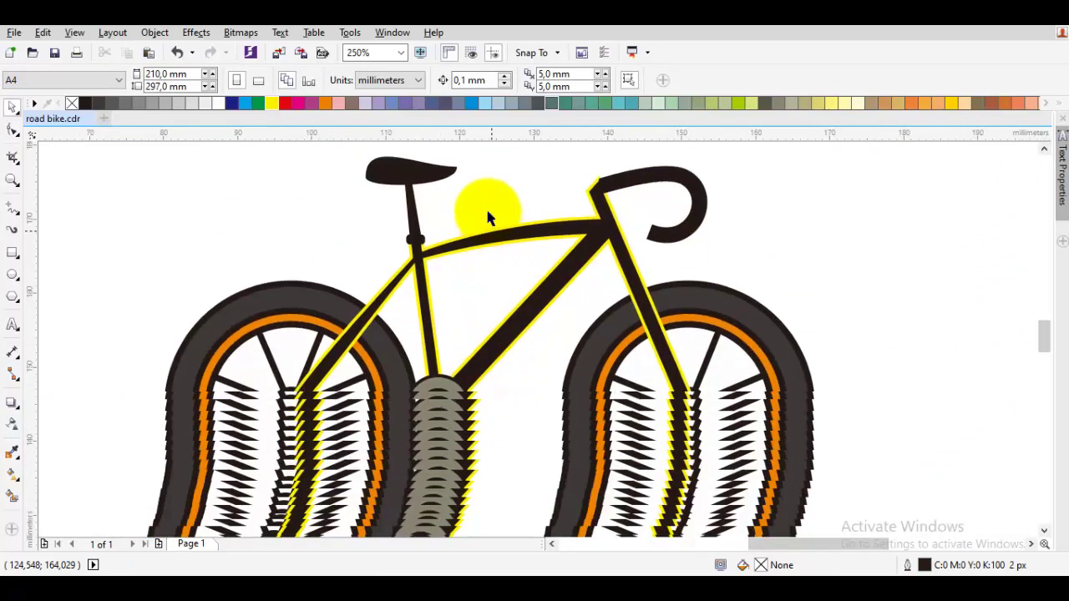
pyautogui.moveTo(443, 284); pyautogui.dragTo(464, 283)
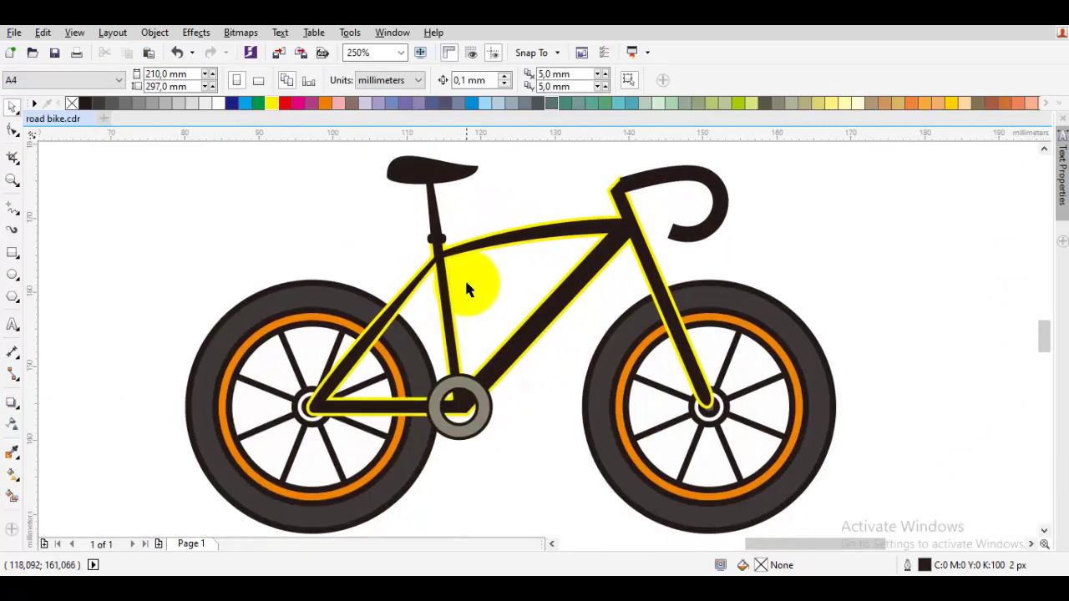
pyautogui.click(503, 241)
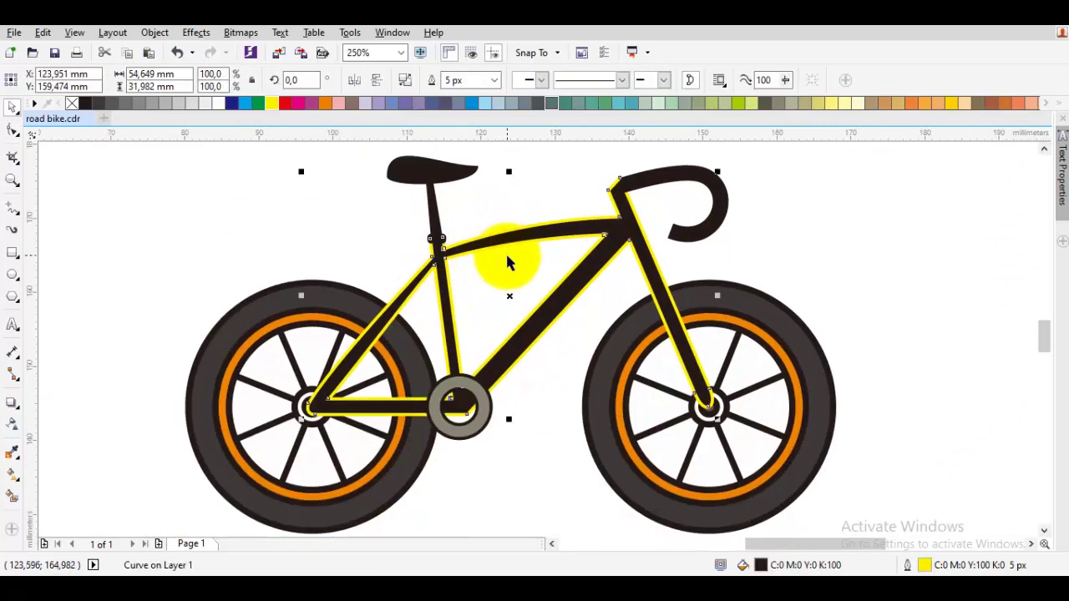
pyautogui.moveTo(508, 257); pyautogui.dragTo(551, 258)
pyautogui.click(551, 257)
pyautogui.scroll(2, 675, 239)
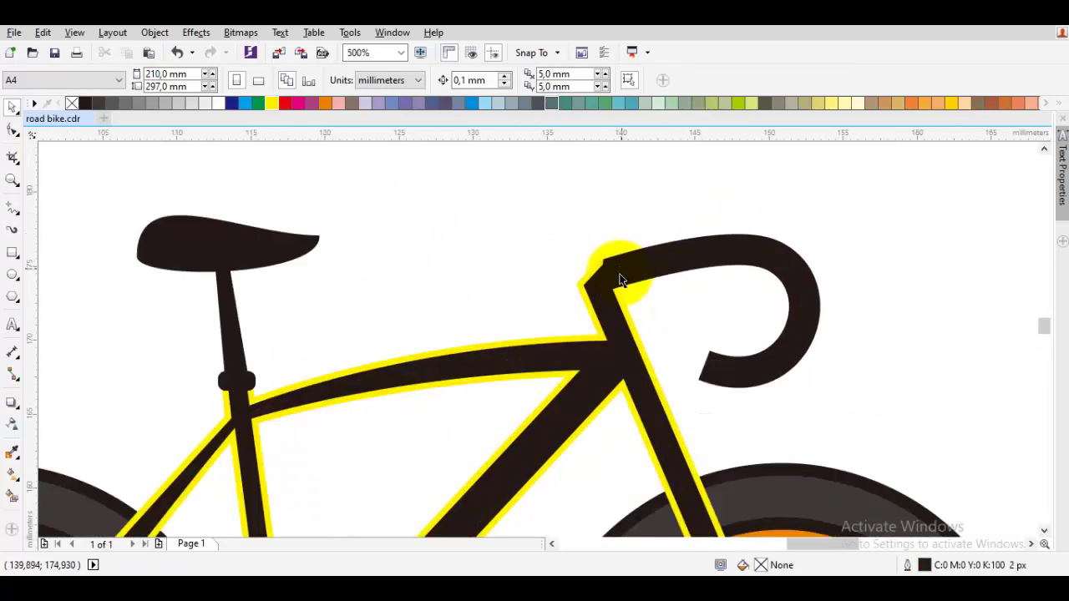
# Copy the seat post clamp to where the handlebar meets the head tube and enlarge it to about 5 × 2.85 mm.
pyautogui.moveTo(611, 272); pyautogui.dragTo(615, 272)
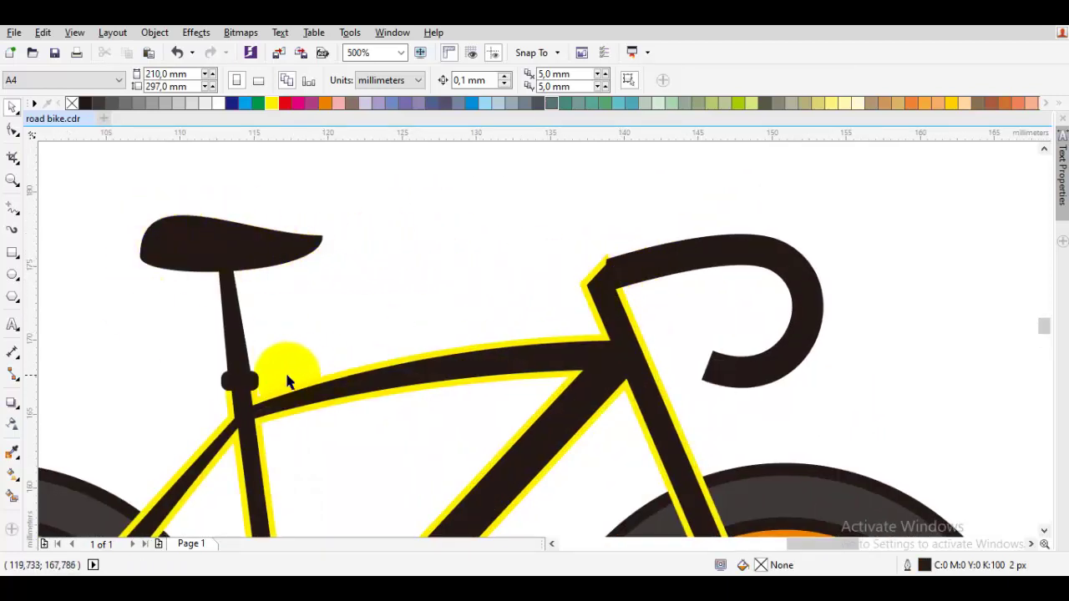
pyautogui.click(250, 383)
pyautogui.moveTo(250, 382); pyautogui.dragTo(611, 312)
pyautogui.moveTo(585, 281)
pyautogui.mouseDown()
pyautogui.moveTo(572, 284)
pyautogui.moveTo(586, 284)
pyautogui.mouseUp()
pyautogui.scroll(2, 616, 270)
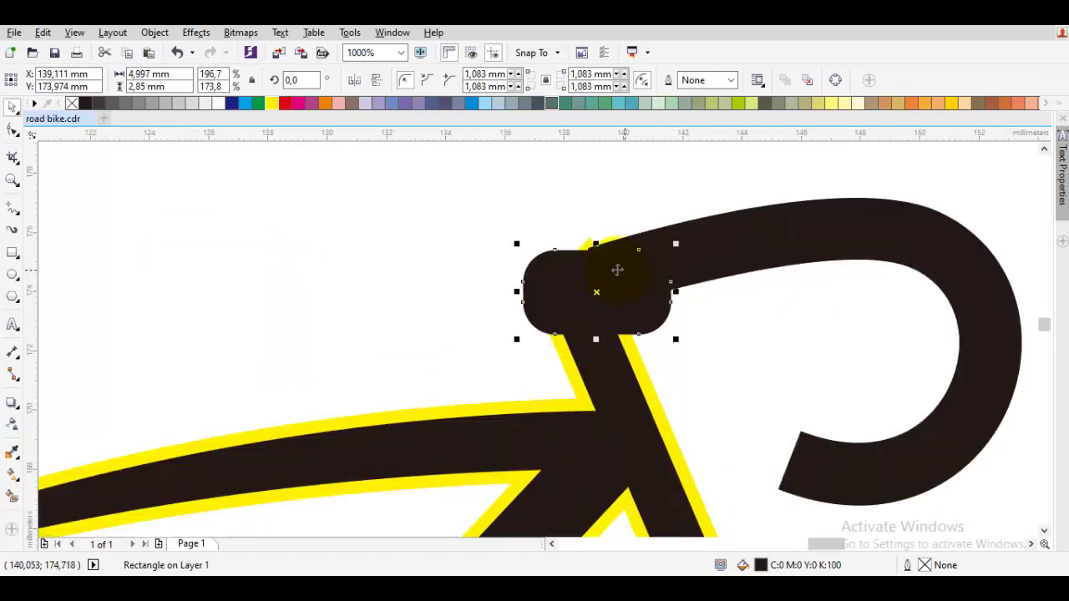
# Move the welded frame's topmost head tube node down so it sits inside the handlebar clamp.
pyautogui.click(591, 239)
pyautogui.press('F10')
pyautogui.click(607, 377)
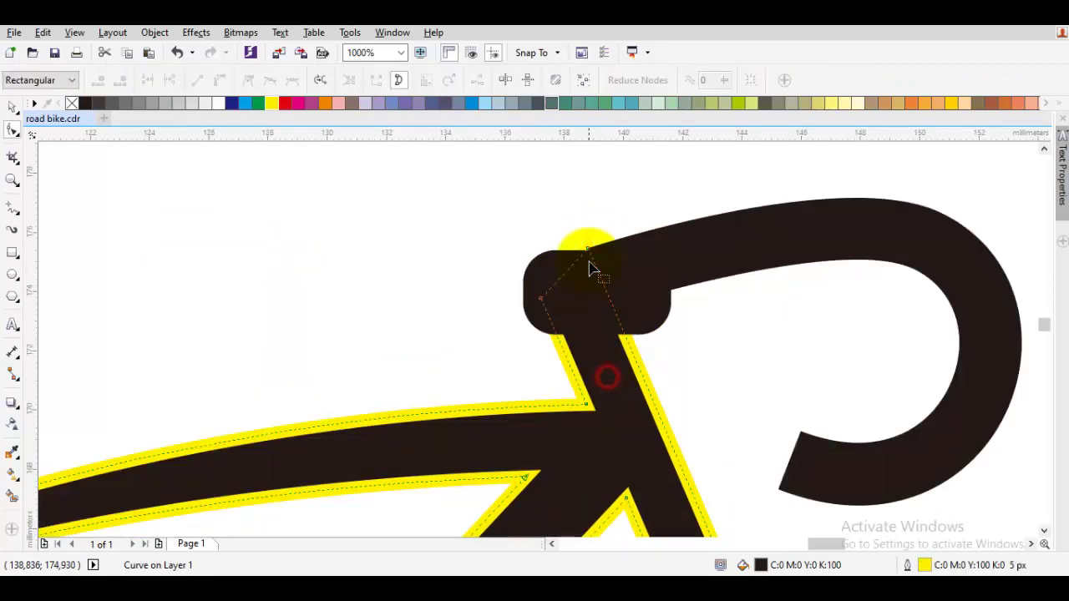
pyautogui.moveTo(588, 249); pyautogui.dragTo(603, 286)
pyautogui.press('space')
pyautogui.scroll(-1, 614, 297)
pyautogui.click(663, 314)
pyautogui.scroll(1, 604, 283)
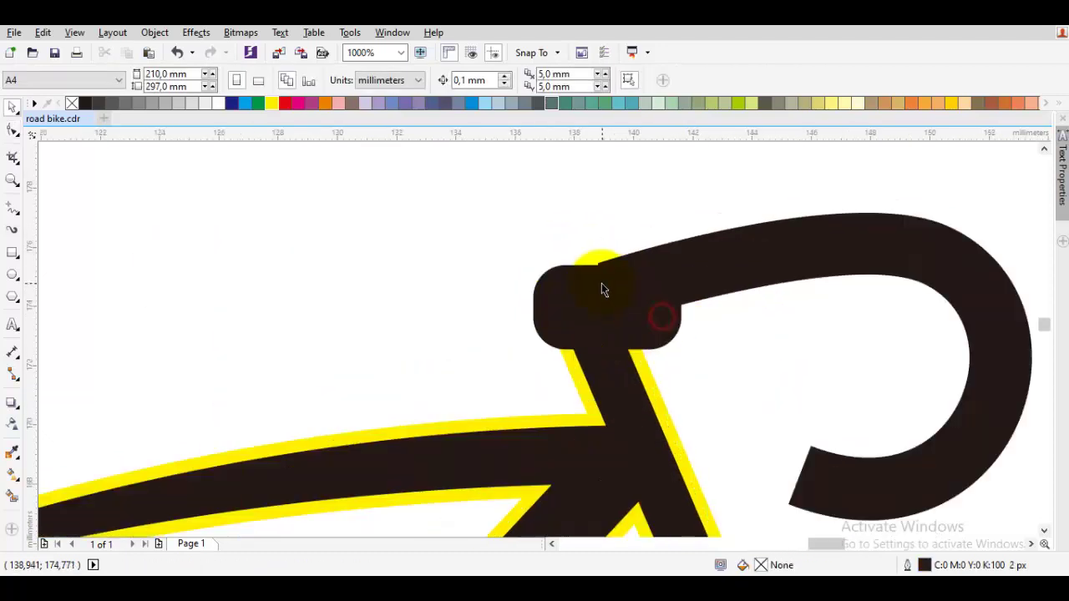
# Stretch the handlebar clamp upward and slightly wider so it covers the end of the handlebar.
pyautogui.click(601, 283)
pyautogui.moveTo(605, 258); pyautogui.dragTo(604, 242)
pyautogui.press('F10')
pyautogui.click(691, 330)
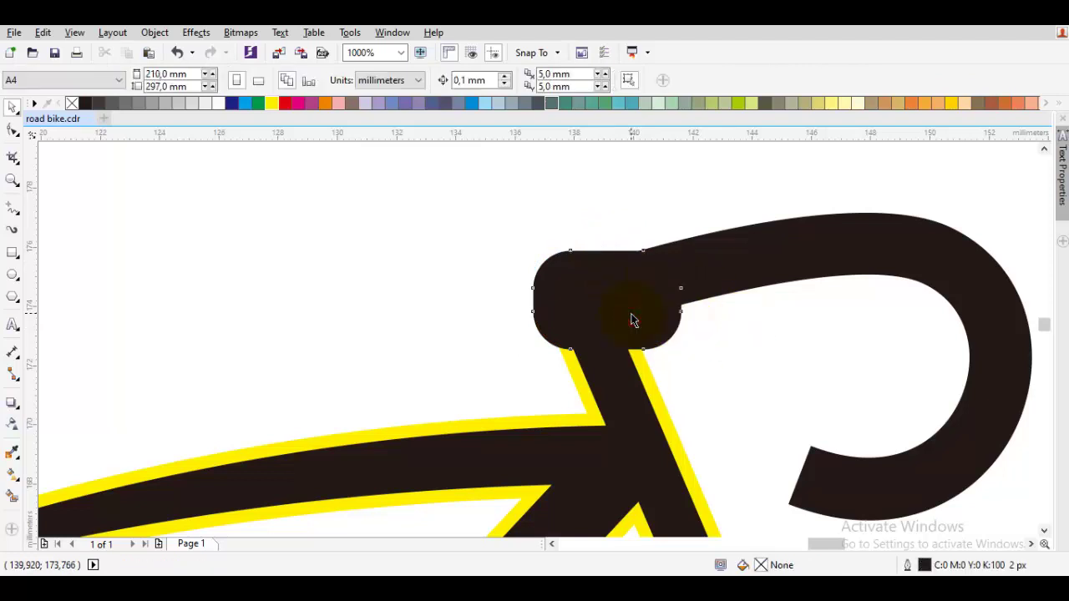
pyautogui.click(632, 320)
pyautogui.scroll(1, 547, 317)
pyautogui.moveTo(503, 282); pyautogui.dragTo(491, 282)
pyautogui.scroll(-1, 557, 307)
pyautogui.press('Escape')
pyautogui.moveTo(625, 320); pyautogui.dragTo(682, 270)
# Try the tubes' black as the colour of the frame's yellow outline.
pyautogui.click(680, 329)
pyautogui.scroll(-1, 681, 329)
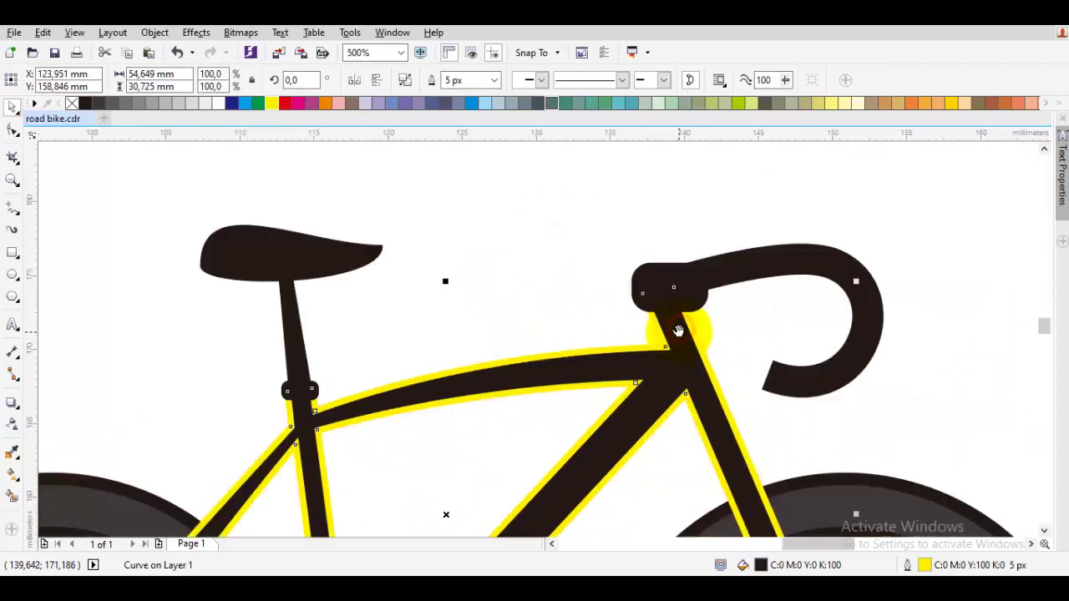
pyautogui.scroll(2, 665, 333)
pyautogui.press('i')
pyautogui.click(692, 330)
pyautogui.click(634, 336)
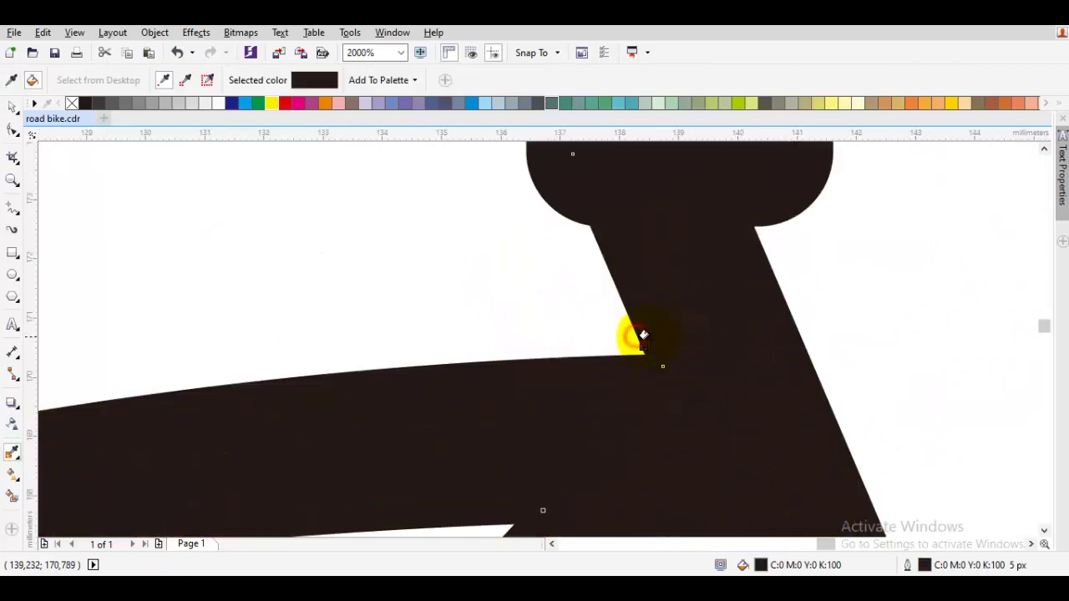
pyautogui.hotkey('ctrl', 'z')
pyautogui.press('space')
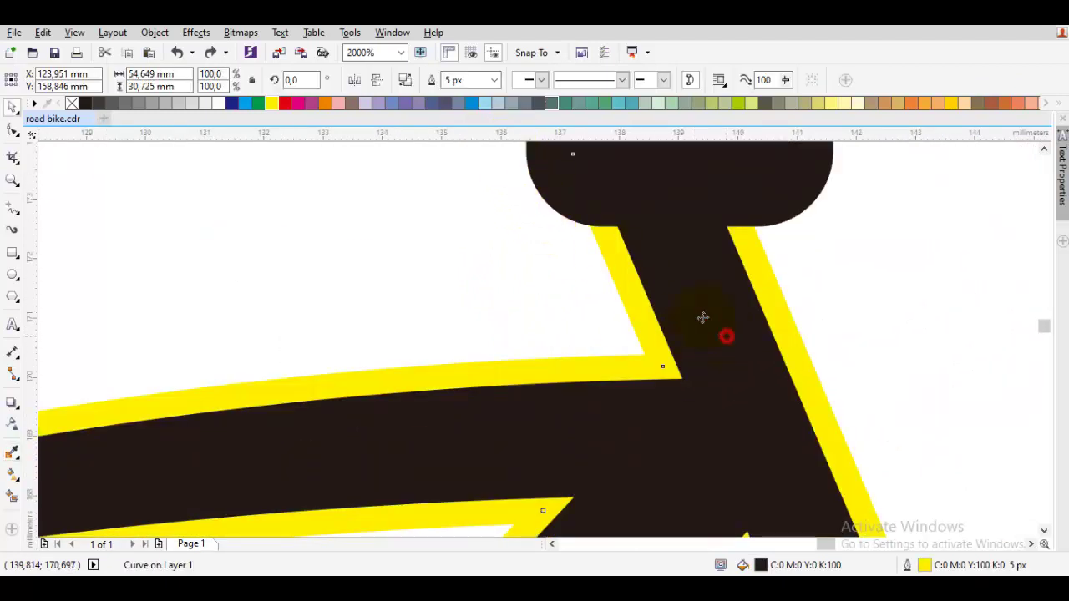
# Set the welded frame's yellow outline width to 8 px and check it around the frame joints.
pyautogui.click(493, 81)
pyautogui.click(464, 176)
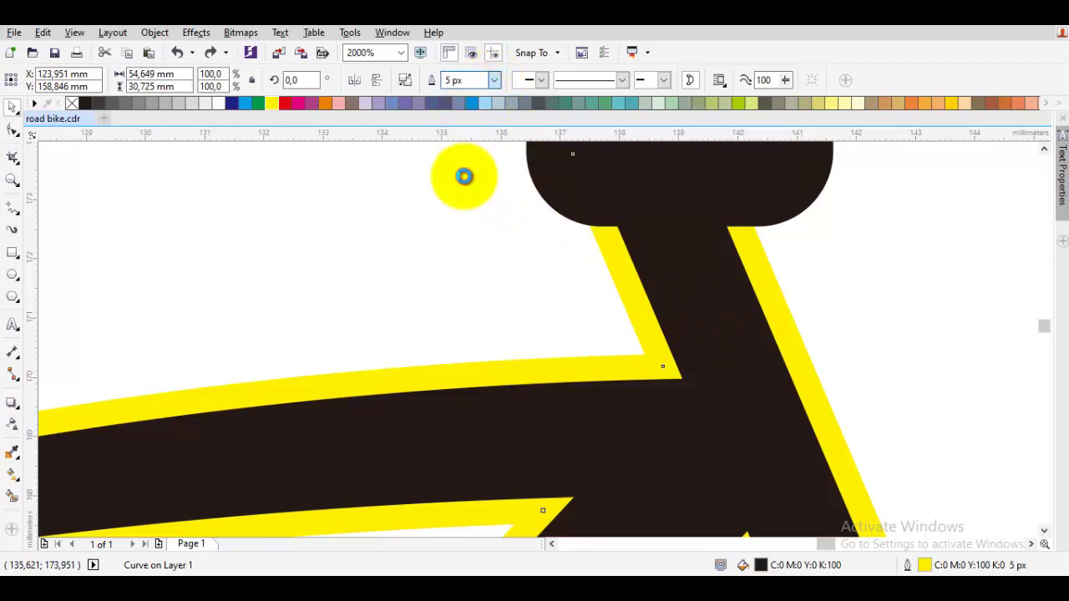
pyautogui.scroll(-2, 496, 261)
pyautogui.click(468, 265)
pyautogui.scroll(-1, 468, 266)
pyautogui.moveTo(484, 286); pyautogui.dragTo(540, 241)
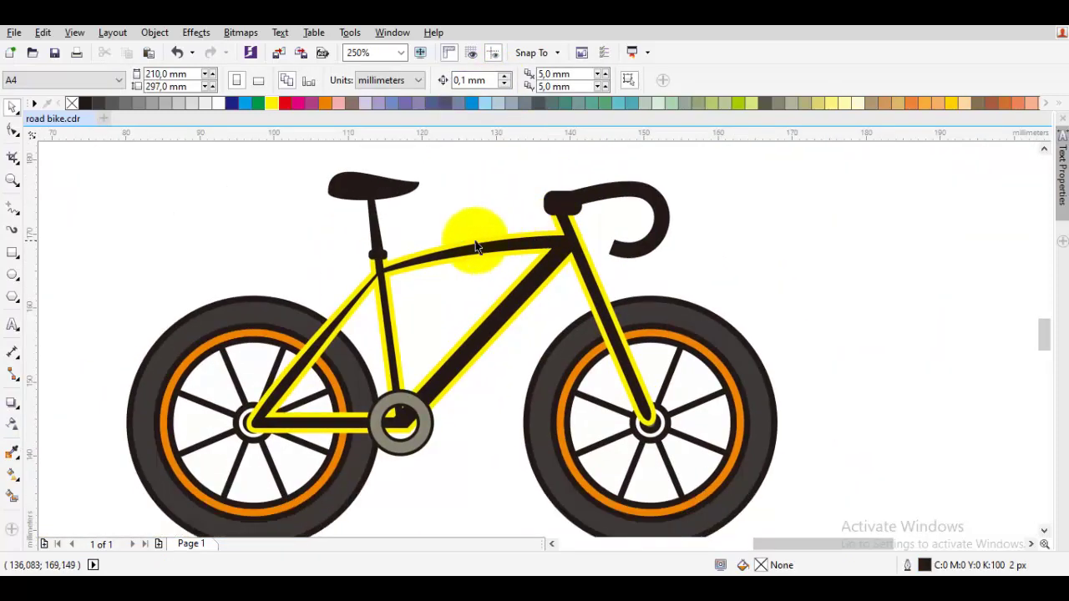
pyautogui.scroll(2, 382, 261)
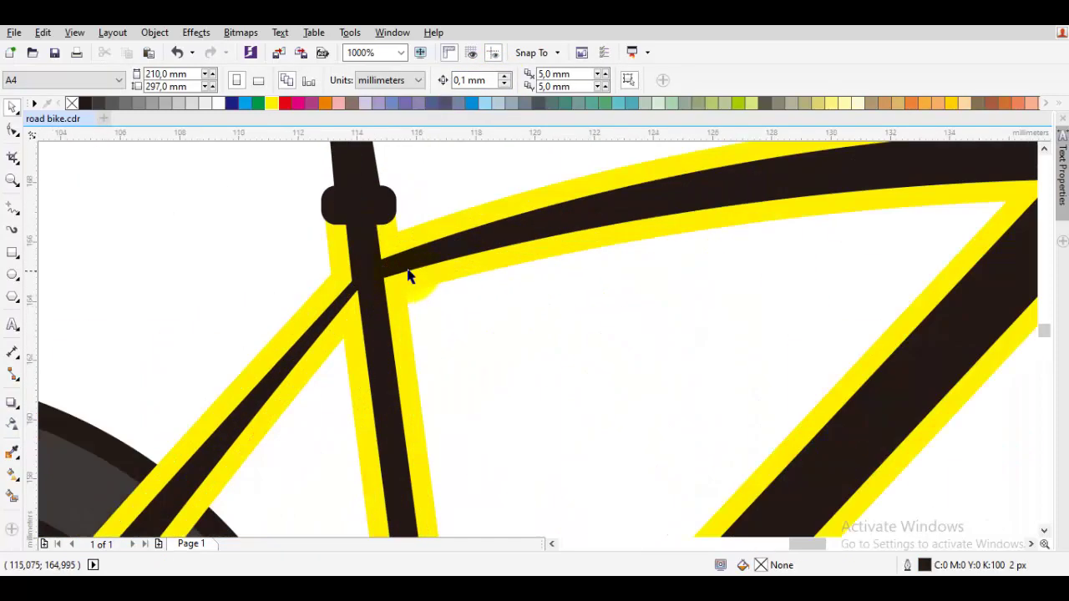
pyautogui.click(511, 242)
pyautogui.scroll(-1, 526, 237)
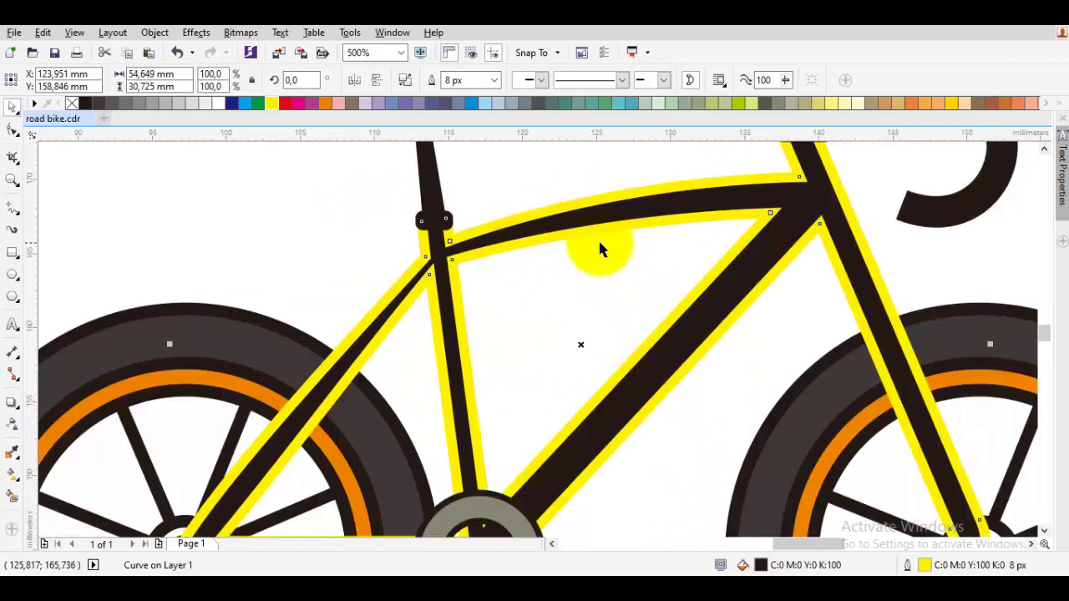
pyautogui.scroll(-1, 625, 267)
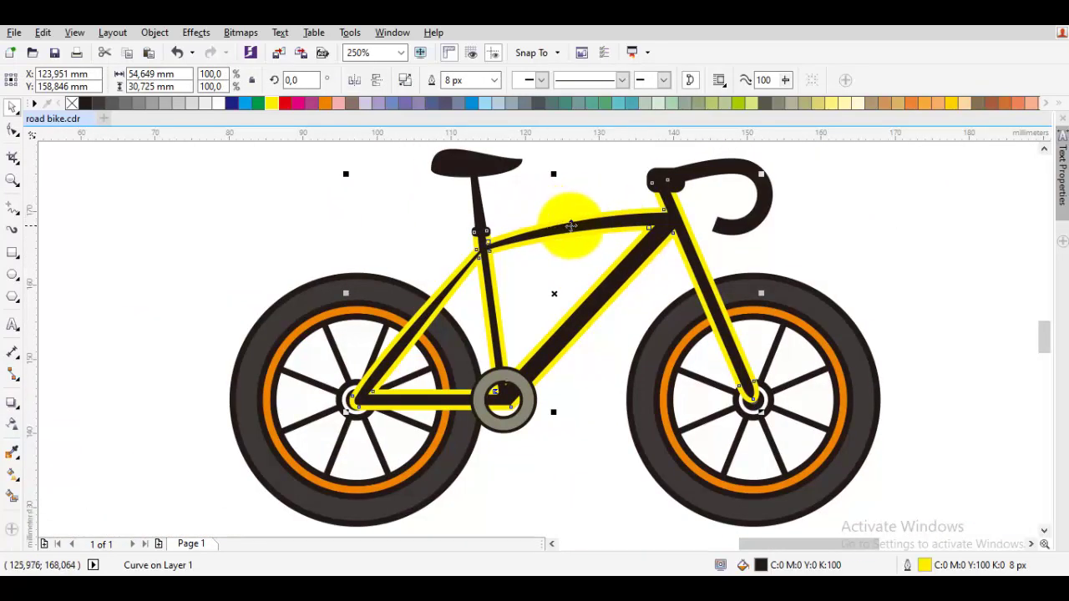
pyautogui.scroll(1, 573, 225)
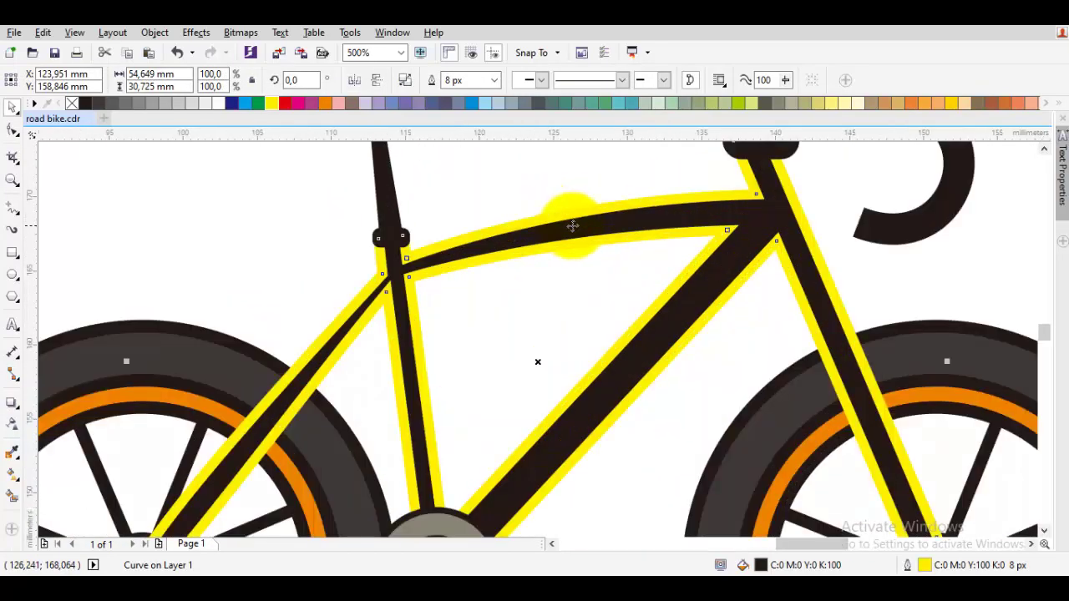
# Recolour the frame's yellow outline with black sampled from the frame tubes.
pyautogui.click(691, 225)
pyautogui.press('i')
pyautogui.scroll(2, 682, 219)
pyautogui.click(690, 215)
pyautogui.click(675, 244)
pyautogui.press('space')
pyautogui.scroll(-2, 702, 223)
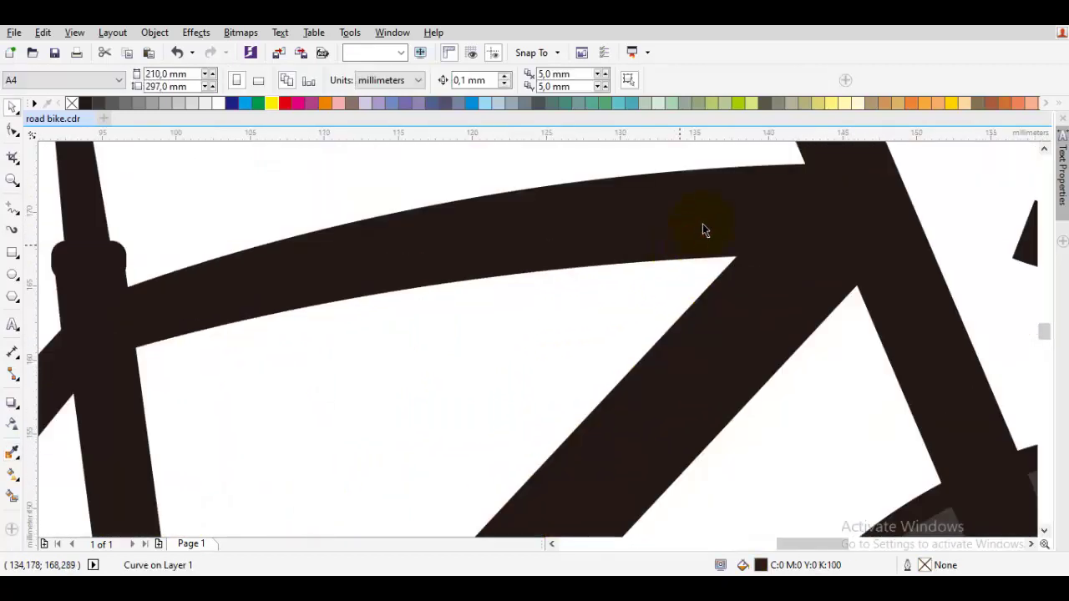
# Fill the inner frame shape with Sea Green (C:60 M:0 Y:20 K:20), leaving its surrounding outline black.
pyautogui.click(703, 221)
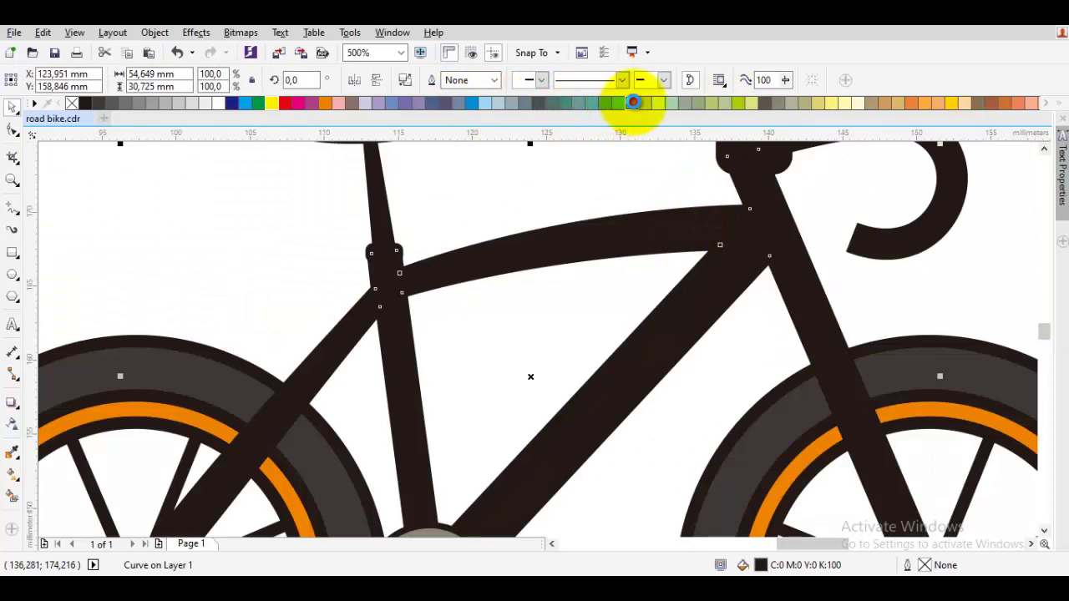
pyautogui.click(633, 102)
pyautogui.click(623, 157)
pyautogui.scroll(-1, 576, 220)
pyautogui.scroll(1, 770, 385)
# Try the wheel rim's orange as the frame's fill colour.
pyautogui.press('i')
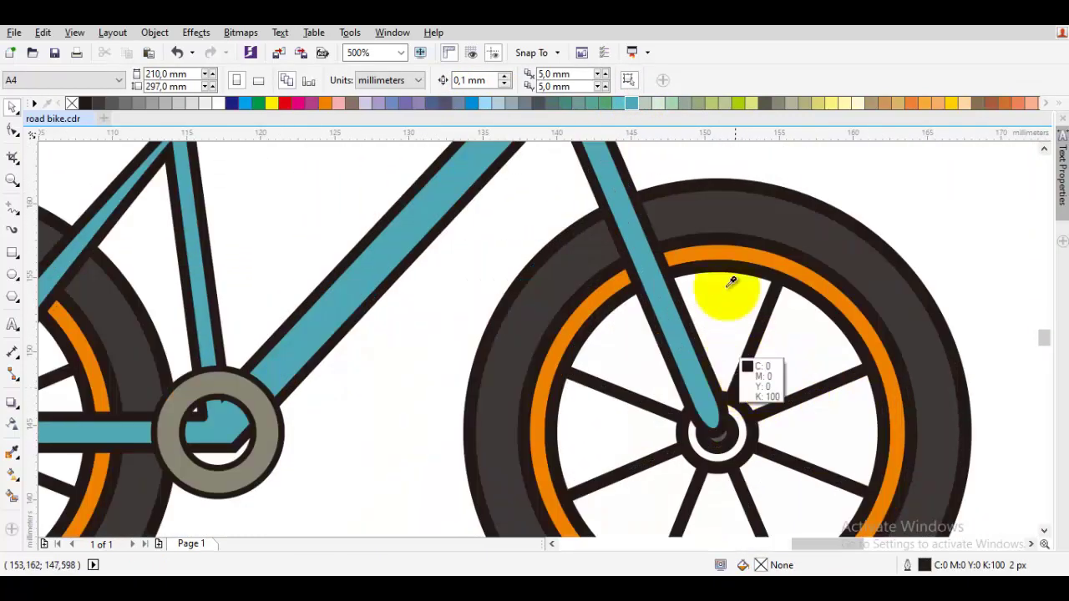
pyautogui.click(718, 253)
pyautogui.click(622, 227)
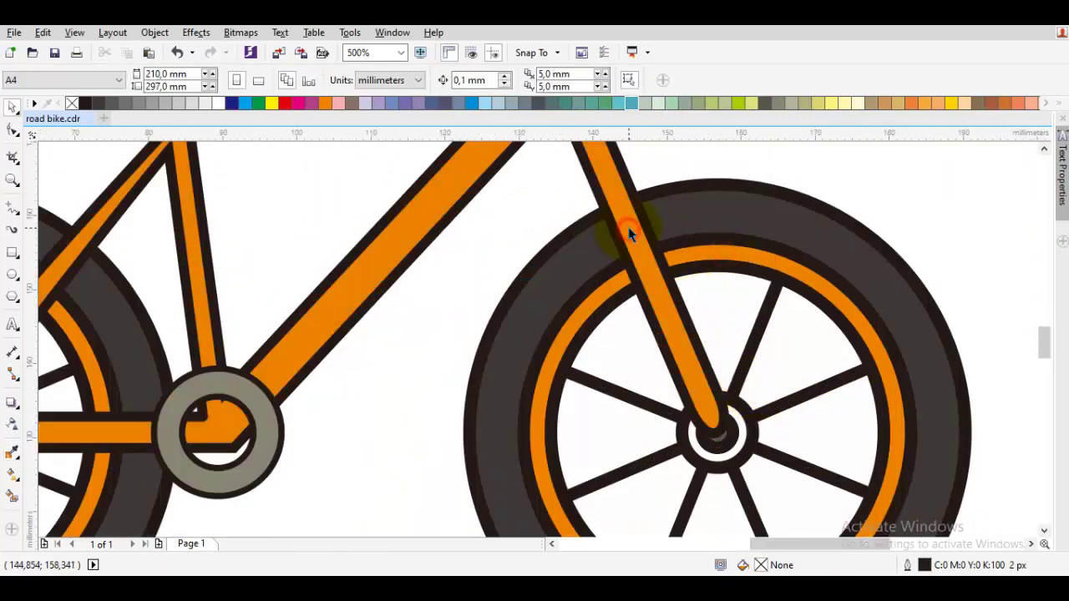
pyautogui.scroll(-2, 635, 230)
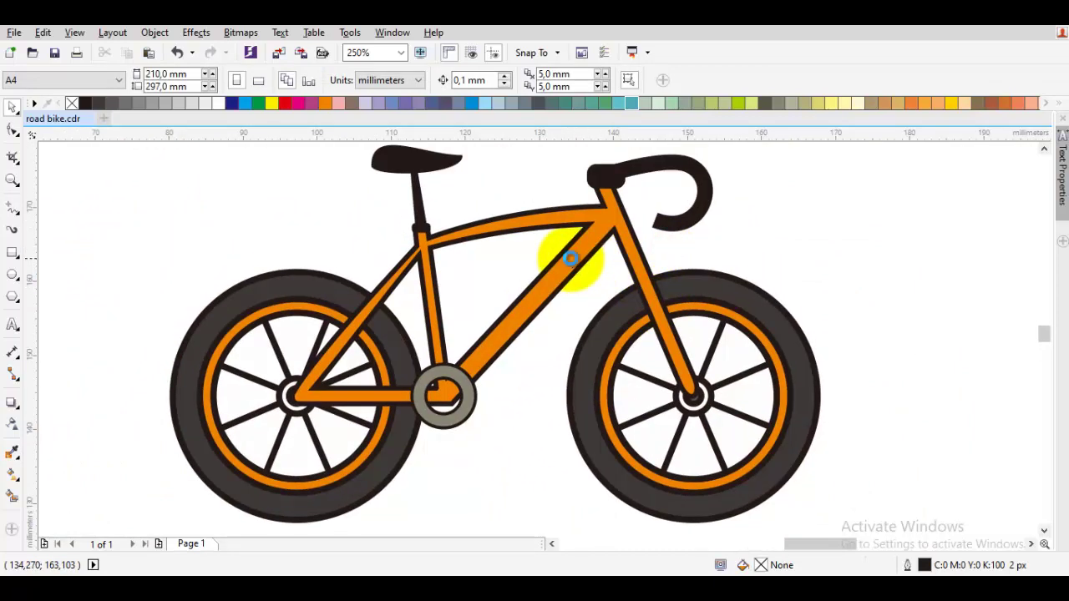
pyautogui.scroll(3, 570, 259)
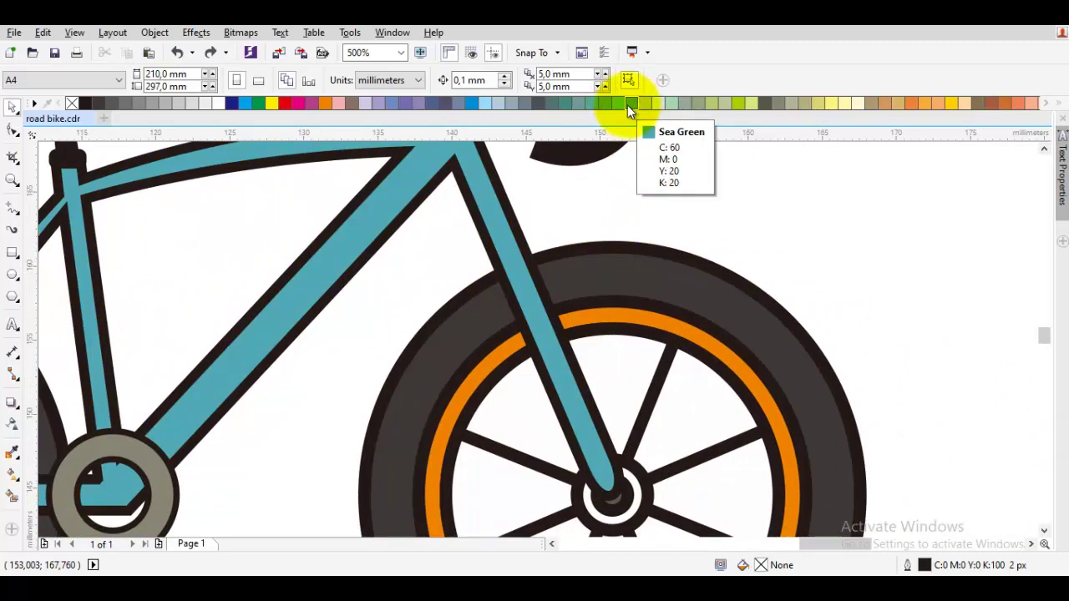
# Recolour the front wheel's orange rim ring to a dark slate grey.
pyautogui.moveTo(535, 106); pyautogui.dragTo(660, 323)
pyautogui.moveTo(590, 301); pyautogui.dragTo(608, 381)
pyautogui.click(618, 367)
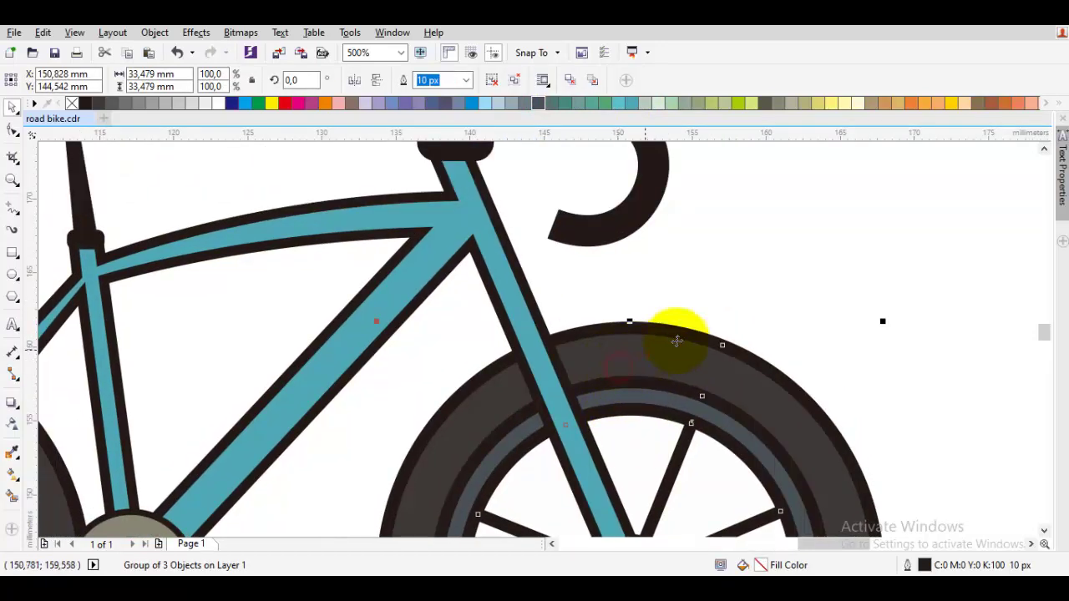
# Try black on the front tyre, and settle on a dark grey fill.
pyautogui.moveTo(97, 103); pyautogui.dragTo(605, 374)
pyautogui.scroll(-3, 605, 375)
pyautogui.scroll(5, 613, 382)
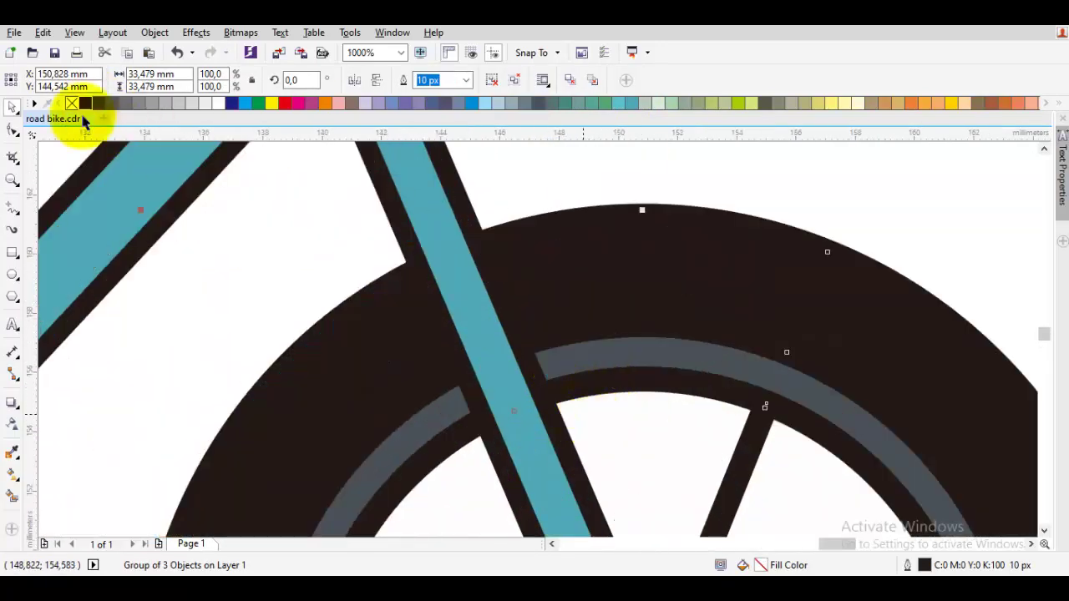
pyautogui.moveTo(88, 102); pyautogui.dragTo(423, 306)
pyautogui.scroll(-2, 540, 281)
pyautogui.scroll(-1, 539, 281)
# Apply the front wheel's slate grey rim and dark grey tyre colours to the rear wheel.
pyautogui.press('space')
pyautogui.click(569, 285)
pyautogui.scroll(1, 203, 279)
pyautogui.click(207, 278)
pyautogui.press('space')
pyautogui.press('space')
pyautogui.click(788, 307)
pyautogui.moveTo(166, 322); pyautogui.dragTo(530, 327)
pyautogui.scroll(1, 530, 326)
pyautogui.scroll(-4, 360, 292)
pyautogui.press('space')
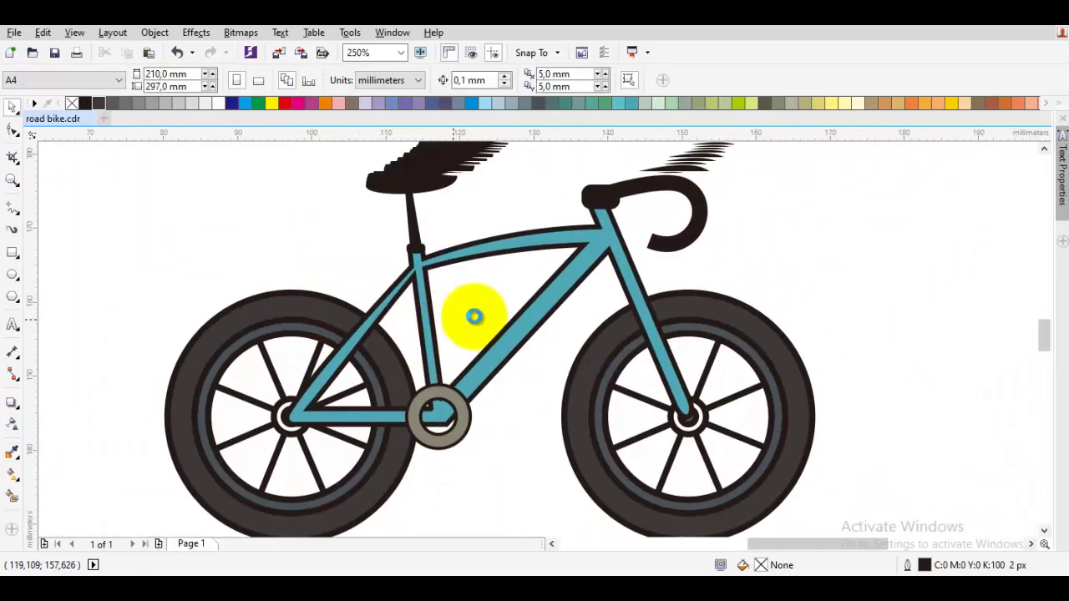
# Try a muted purple fill (C:40 M:40 Y:0 K:60) on the frame.
pyautogui.click(541, 299)
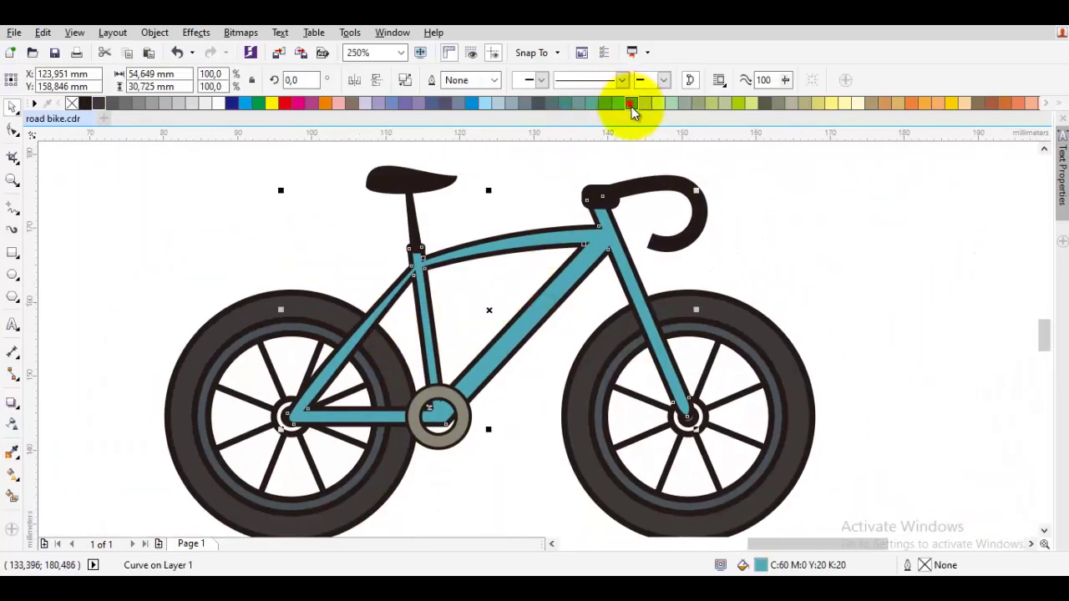
pyautogui.click(631, 104)
pyautogui.moveTo(597, 241); pyautogui.dragTo(514, 209)
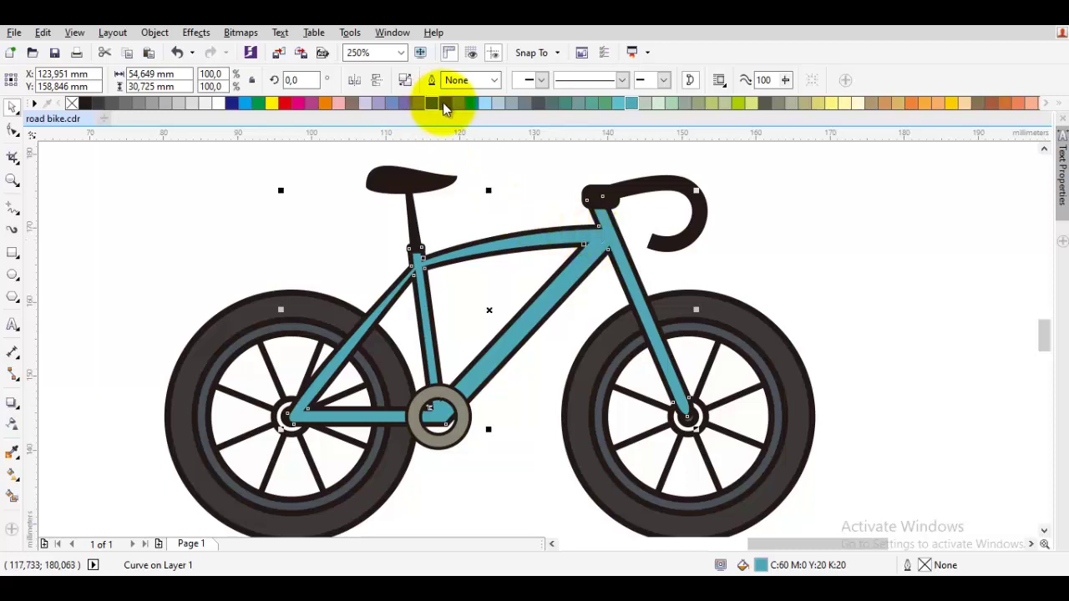
pyautogui.moveTo(444, 107)
pyautogui.mouseDown()
pyautogui.moveTo(537, 219)
pyautogui.moveTo(589, 240)
pyautogui.mouseUp()
pyautogui.click(792, 258)
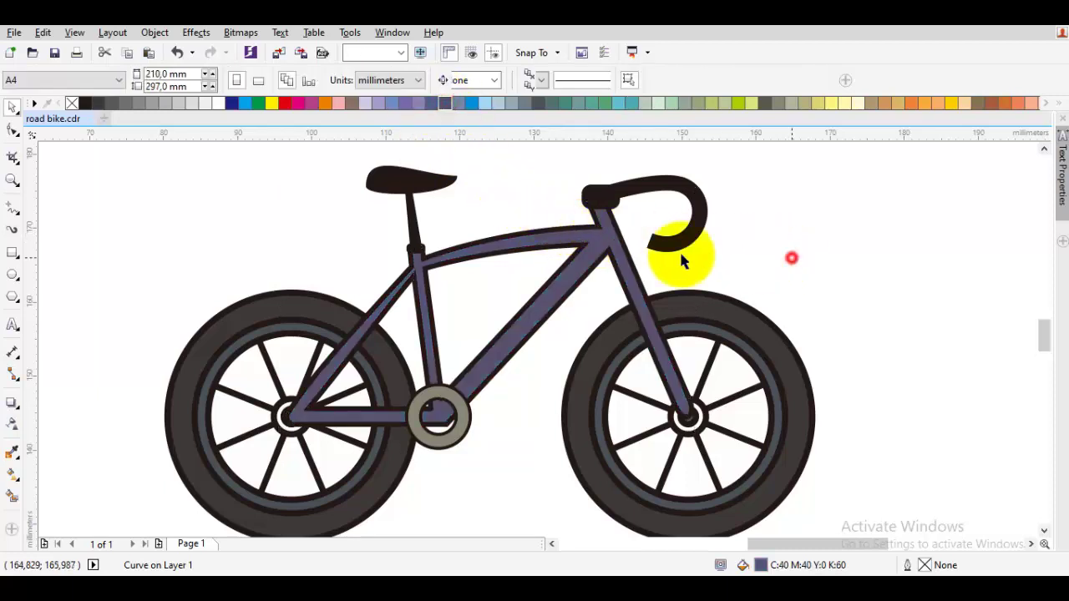
pyautogui.scroll(2, 615, 255)
pyautogui.hotkey('ctrl', 'z')
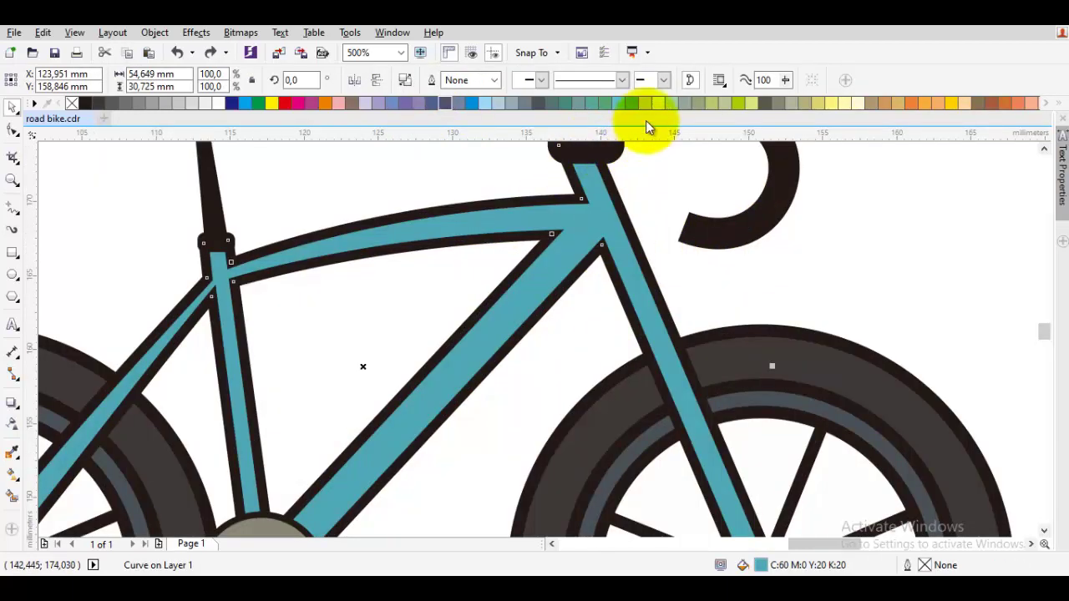
# Fill the frame with a darker blue shade picked from the Sea Green swatch's colour variations.
pyautogui.moveTo(627, 105); pyautogui.dragTo(641, 121)
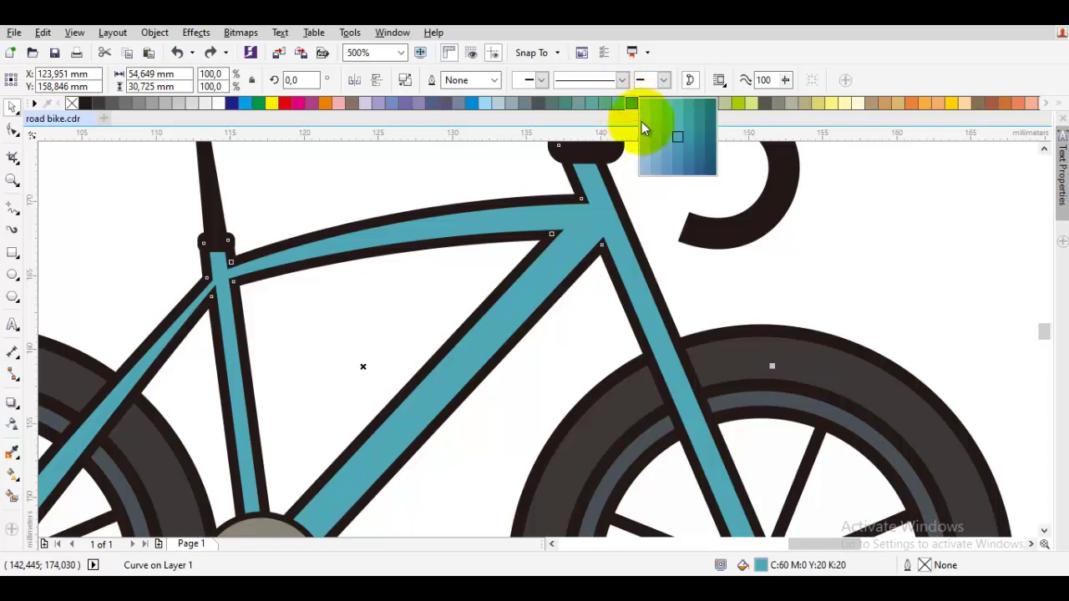
pyautogui.moveTo(700, 152); pyautogui.dragTo(597, 213)
pyautogui.click(639, 201)
pyautogui.scroll(-3, 637, 200)
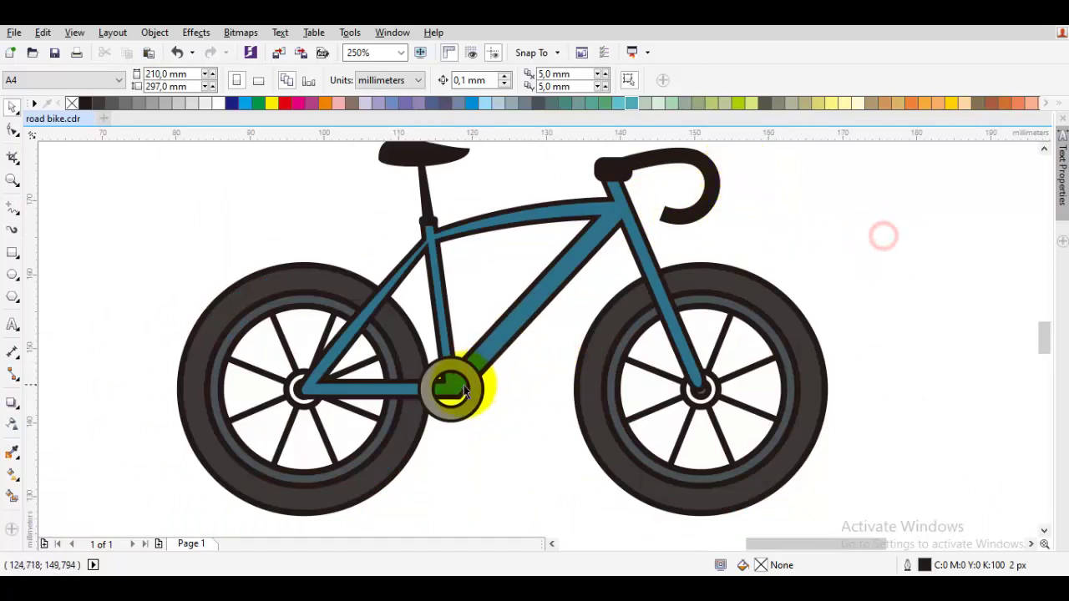
pyautogui.scroll(2, 518, 384)
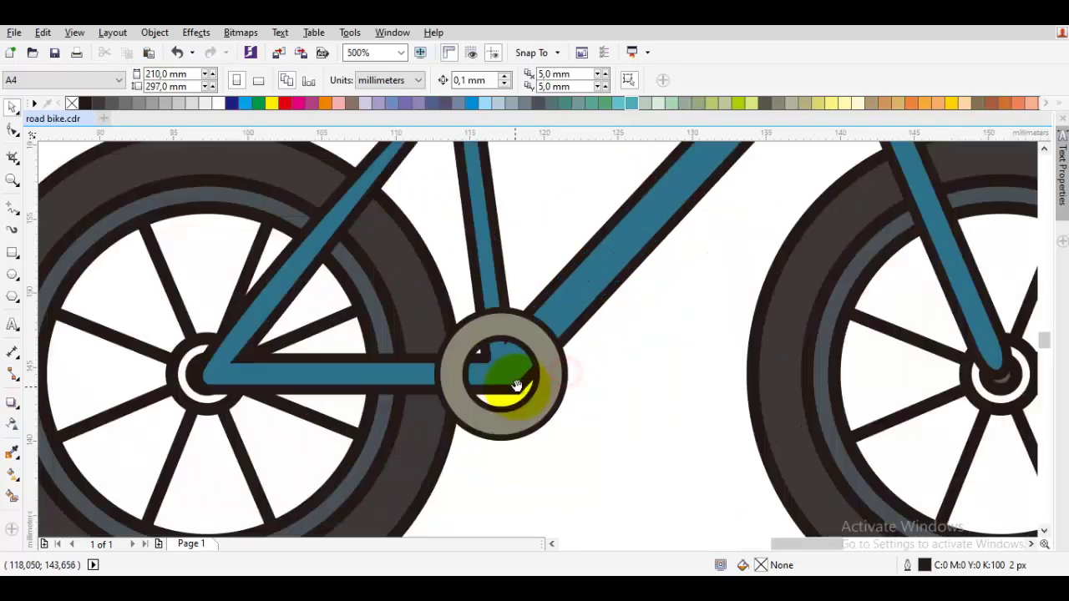
pyautogui.moveTo(516, 386); pyautogui.dragTo(508, 355)
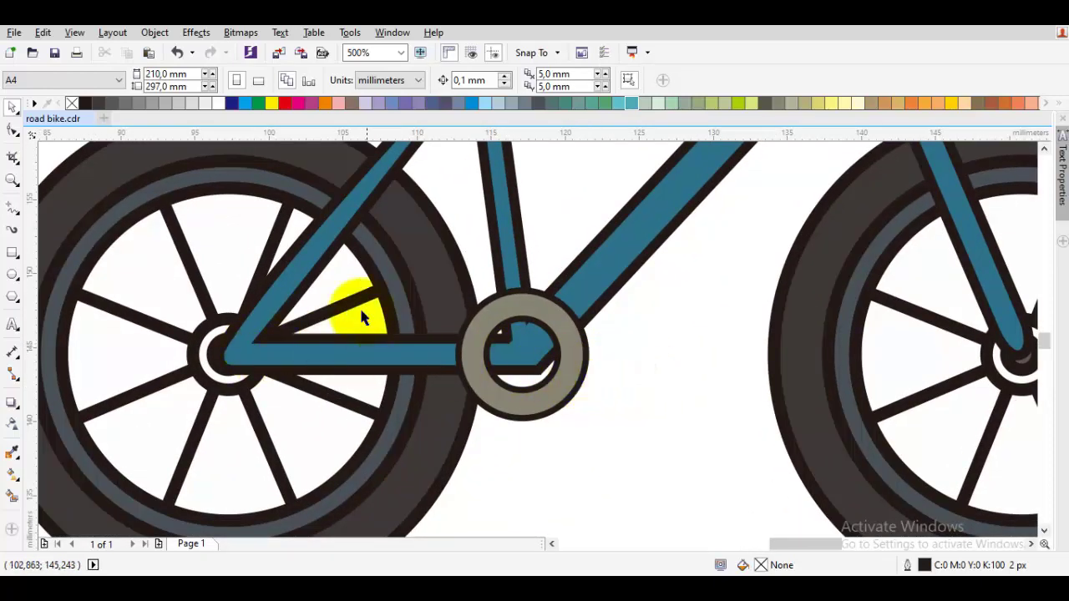
# Draw a vertical line about 4.8 mm long across the chainring's centre hole and set its outline width to 10 px.
pyautogui.click(12, 207)
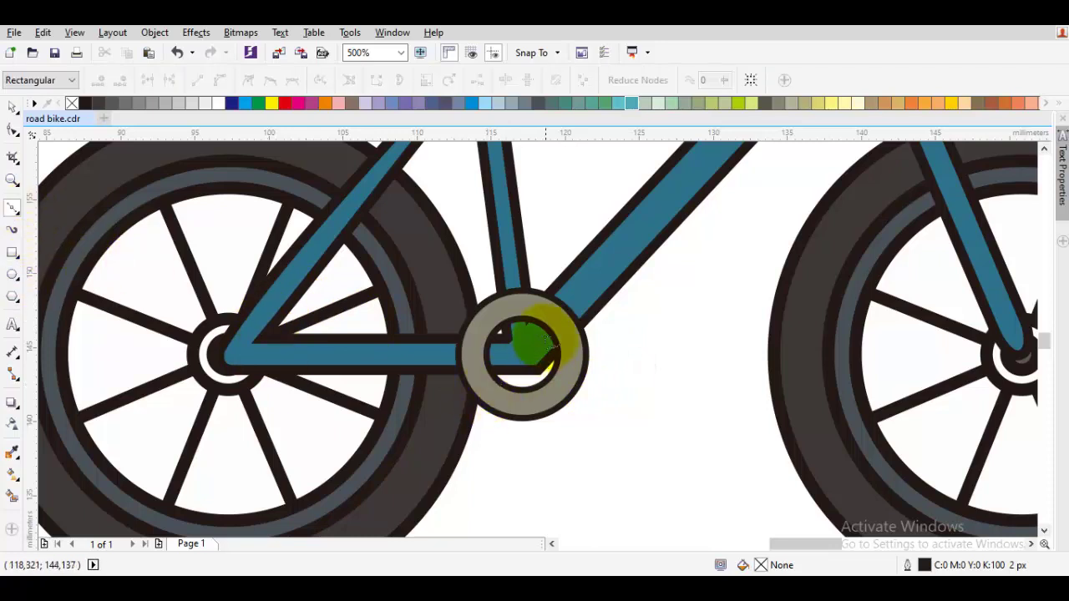
pyautogui.scroll(2, 529, 334)
pyautogui.scroll(-1, 453, 270)
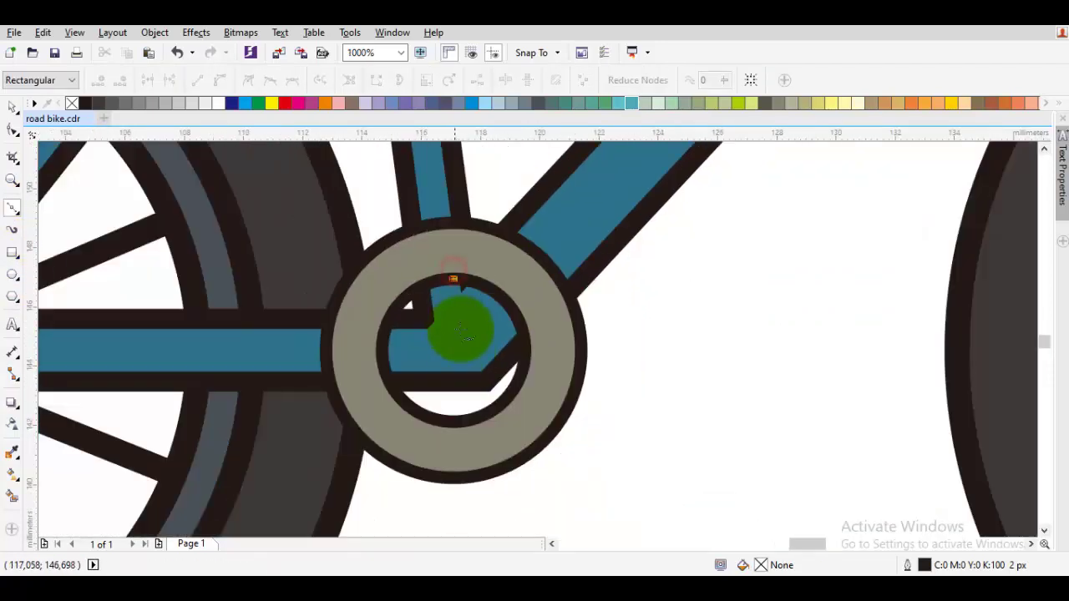
pyautogui.click(453, 421)
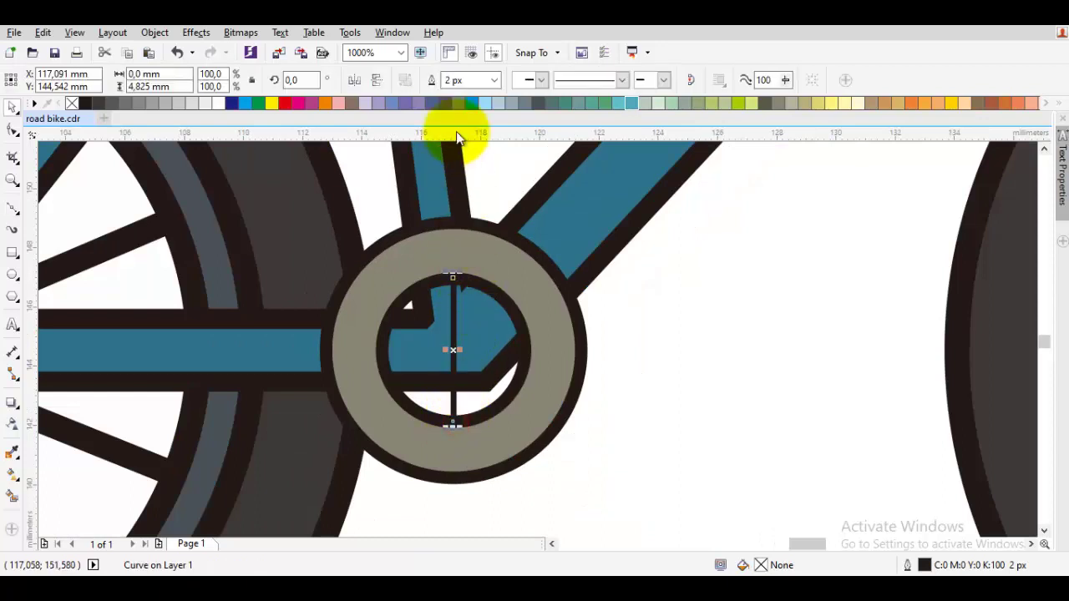
pyautogui.click(491, 81)
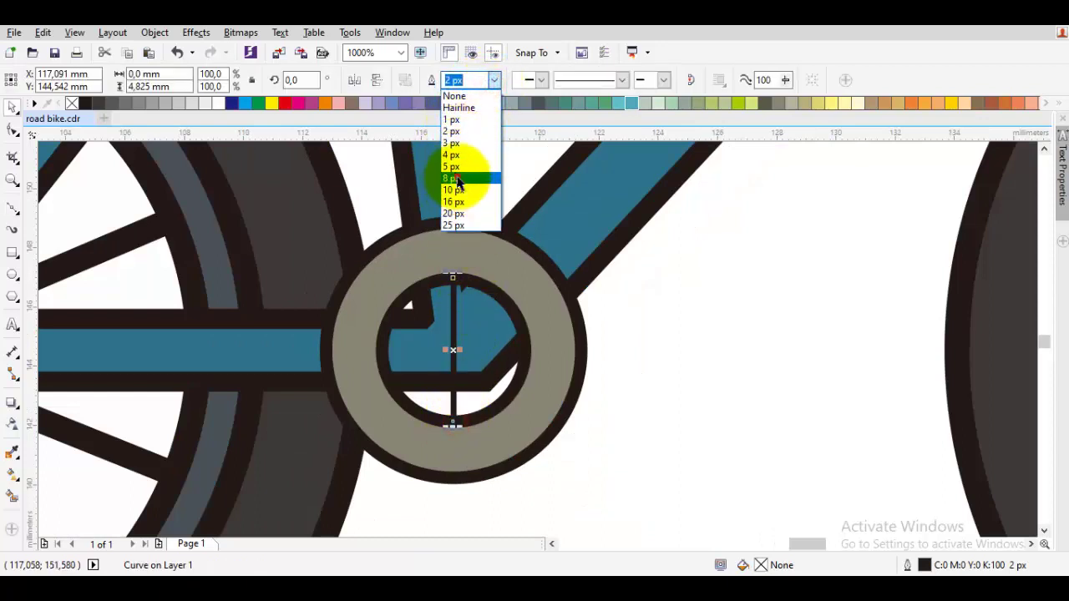
pyautogui.click(459, 178)
pyautogui.click(494, 80)
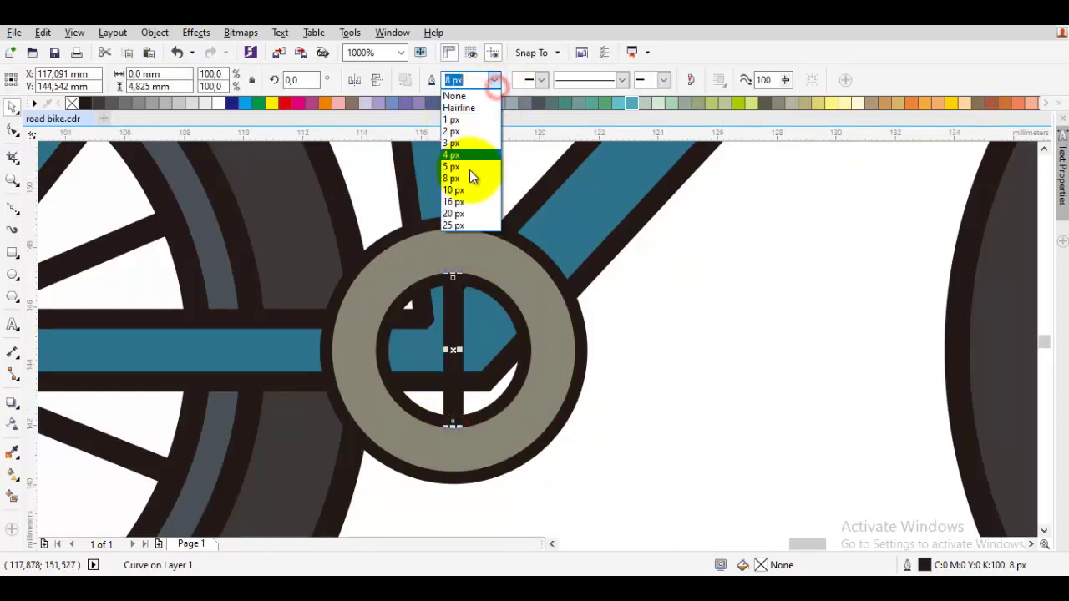
pyautogui.click(466, 205)
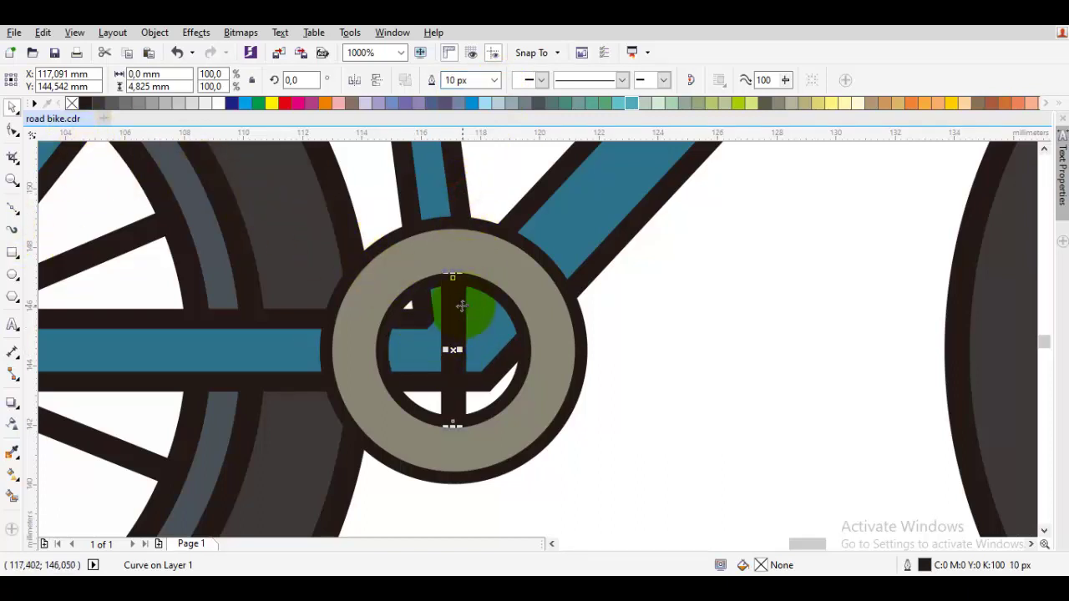
# Rotate the chainring line to 45° and add a mirrored duplicate so the two bars cross at the centre.
pyautogui.click(297, 80)
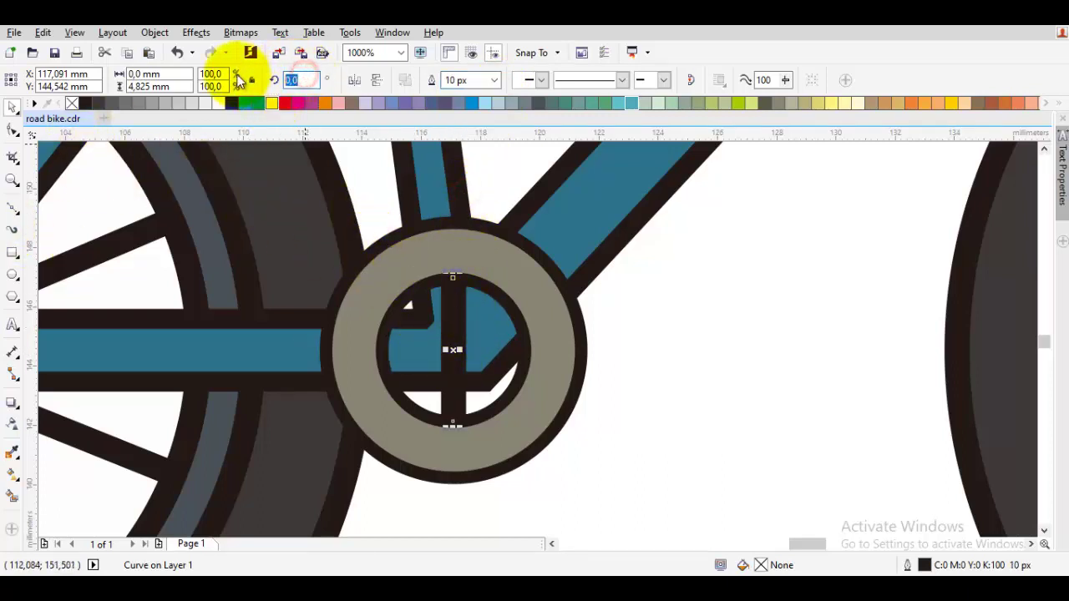
pyautogui.write('45')
pyautogui.press('Return')
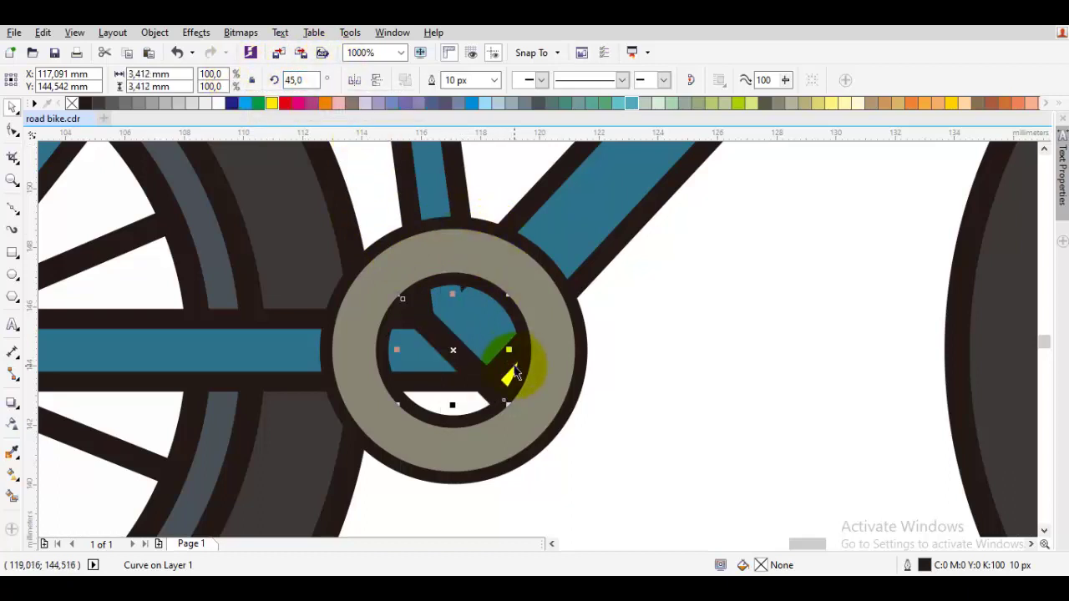
pyautogui.moveTo(509, 351); pyautogui.dragTo(455, 369)
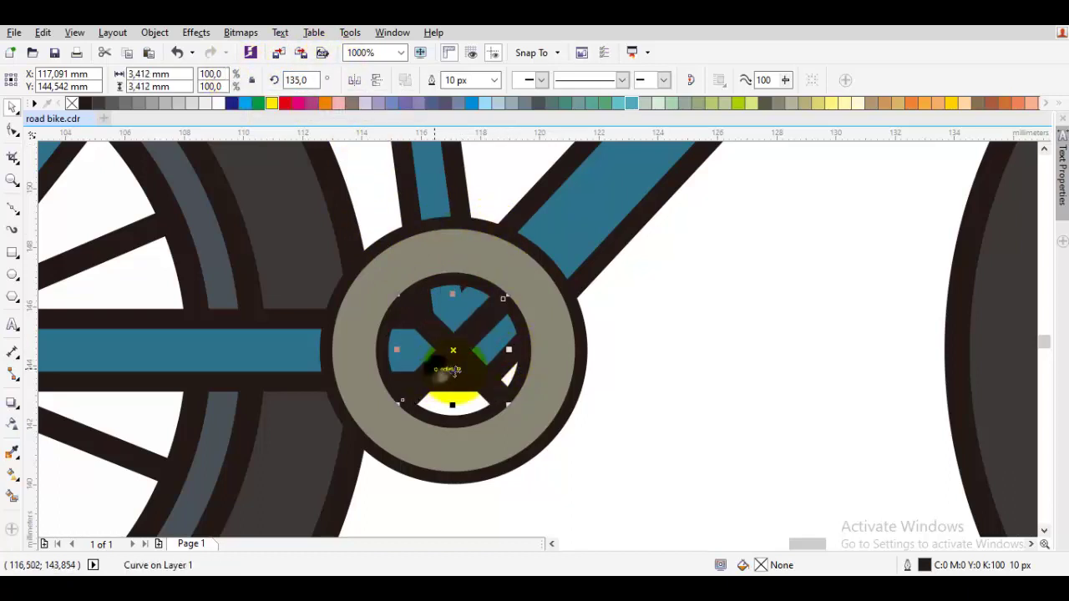
# Try converting the two crossed chainring bars' outlines to objects.
pyautogui.press('Escape')
pyautogui.click(473, 337)
pyautogui.keyDown('shift'); pyautogui.click(481, 377); pyautogui.keyUp('shift')
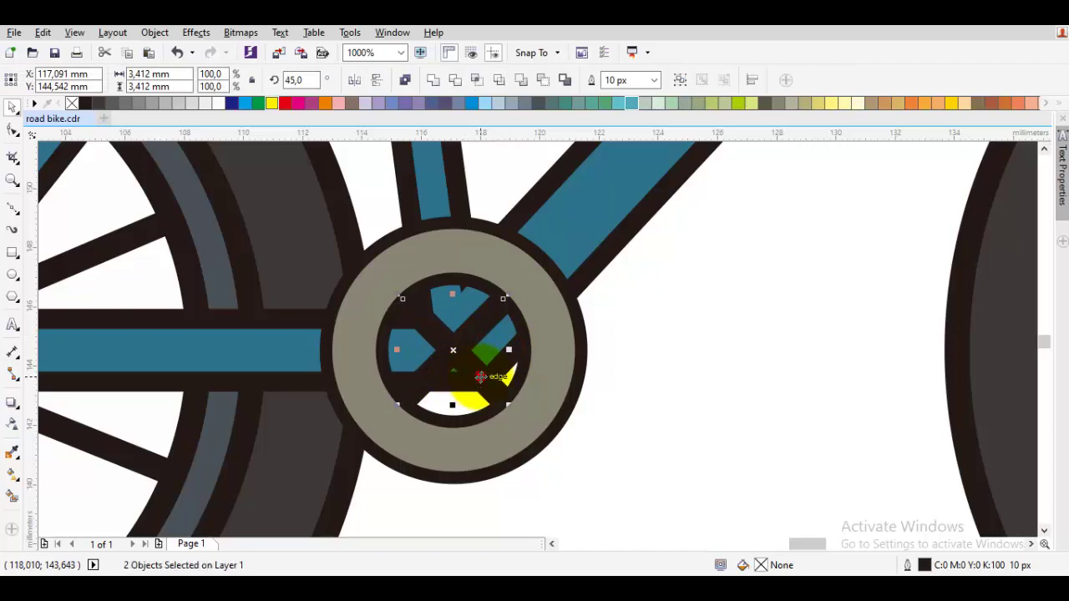
pyautogui.moveTo(480, 376); pyautogui.dragTo(479, 331)
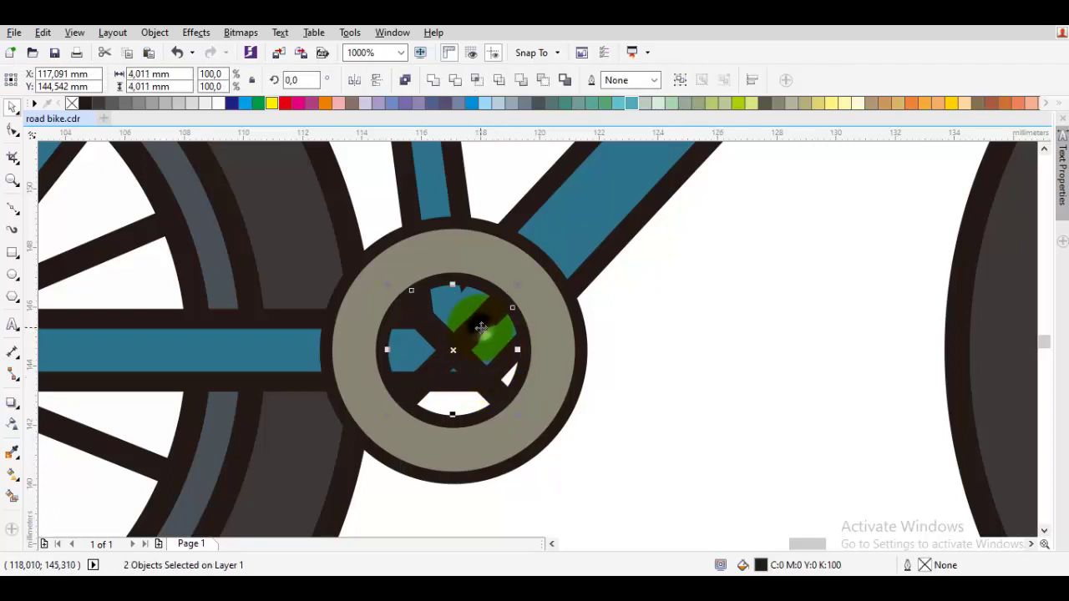
pyautogui.rightClick(481, 328)
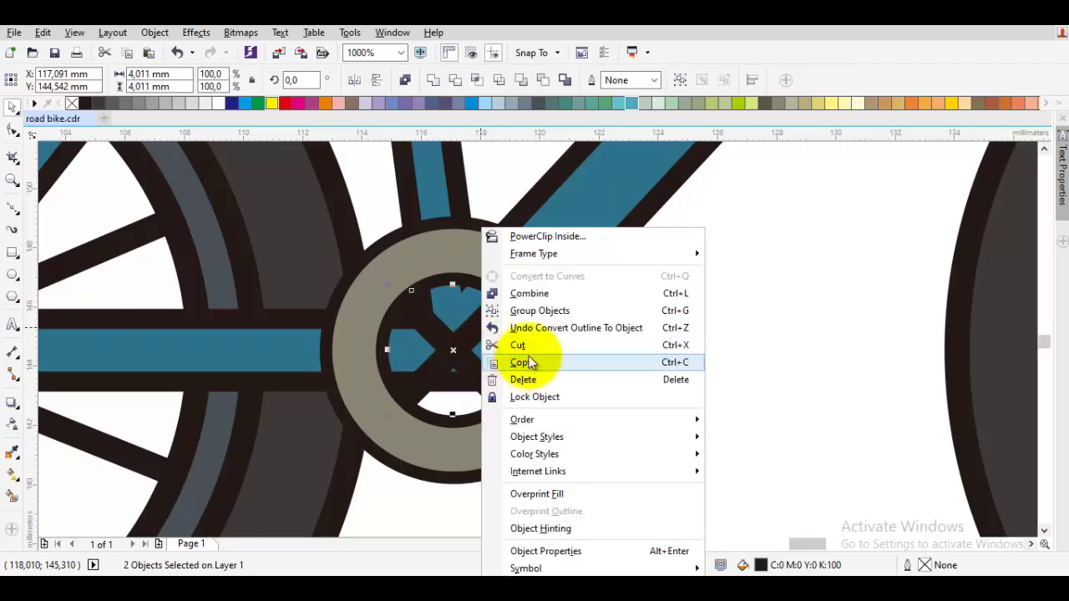
pyautogui.click(464, 317)
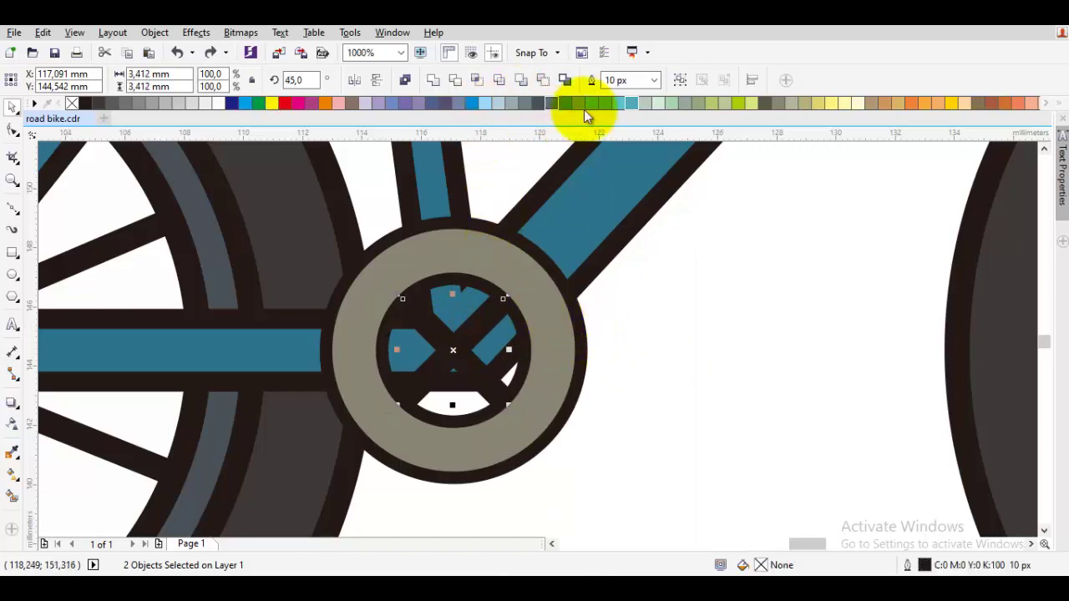
# Set the outline width of both crossed chainring bars to 16 px.
pyautogui.click(656, 80)
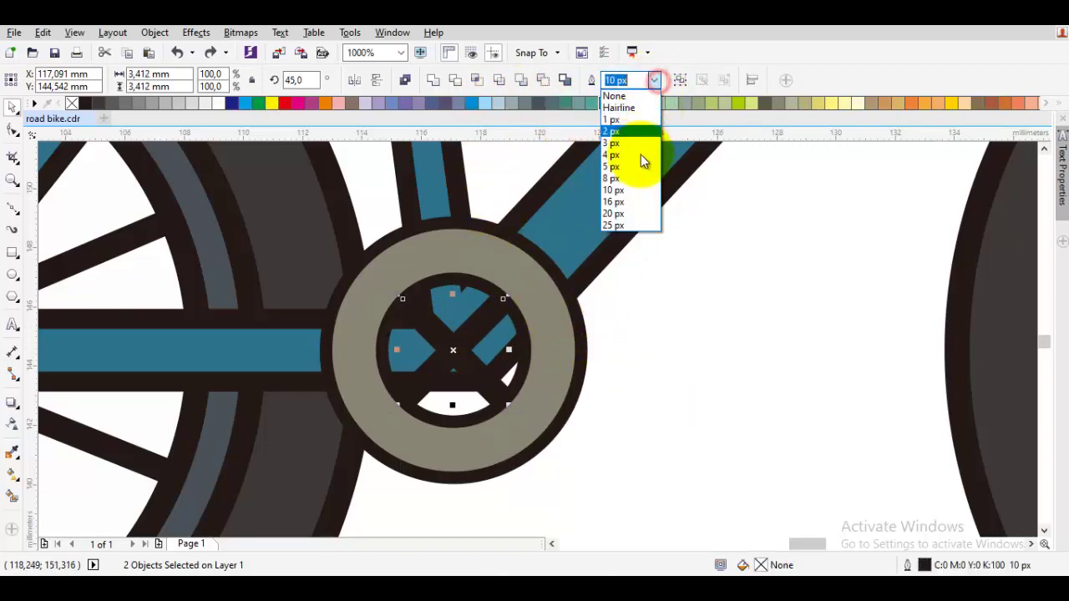
pyautogui.click(617, 201)
pyautogui.click(657, 356)
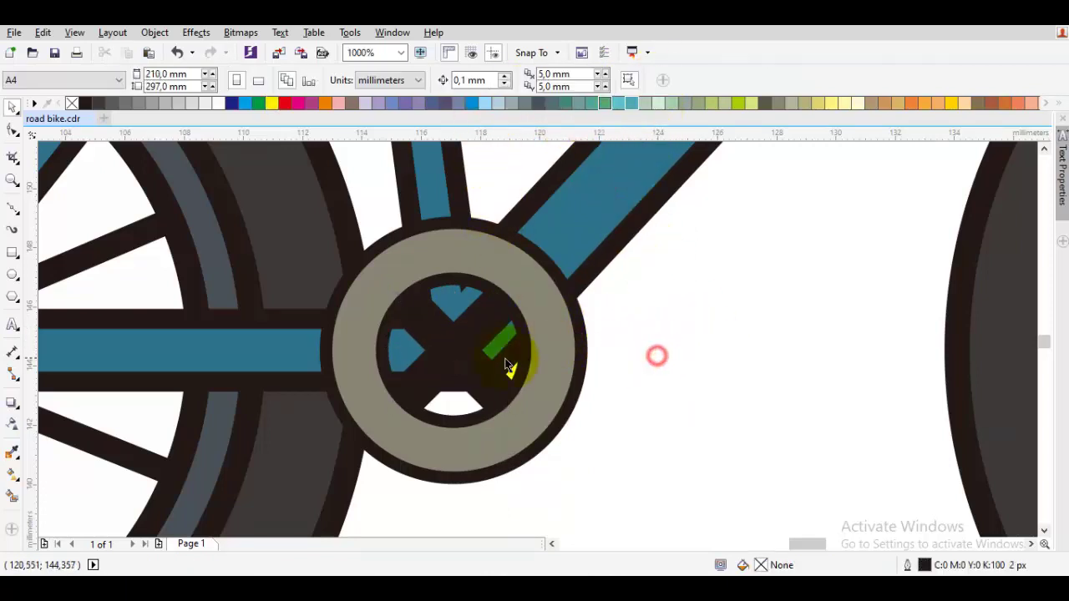
# Convert the two crossed bars' outlines to objects and weld them into a single cross.
pyautogui.click(488, 324)
pyautogui.keyDown('shift'); pyautogui.click(492, 384); pyautogui.keyUp('shift')
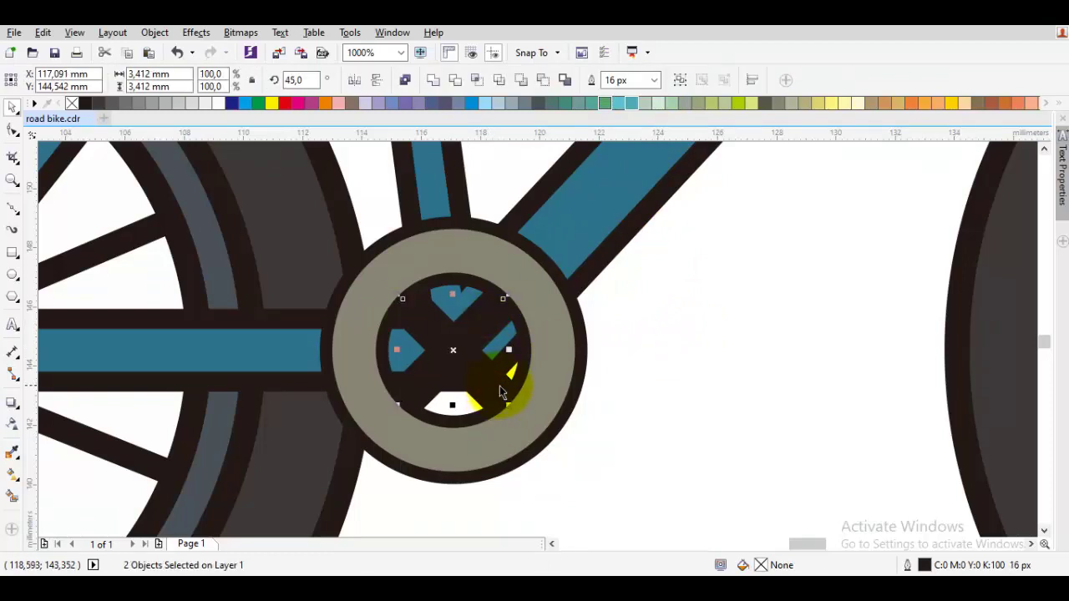
pyautogui.hotkey('ctrl', 'shift', 'q')
pyautogui.press('F10')
pyautogui.click(484, 325)
pyautogui.keyDown('shift'); pyautogui.click(499, 379); pyautogui.keyUp('shift')
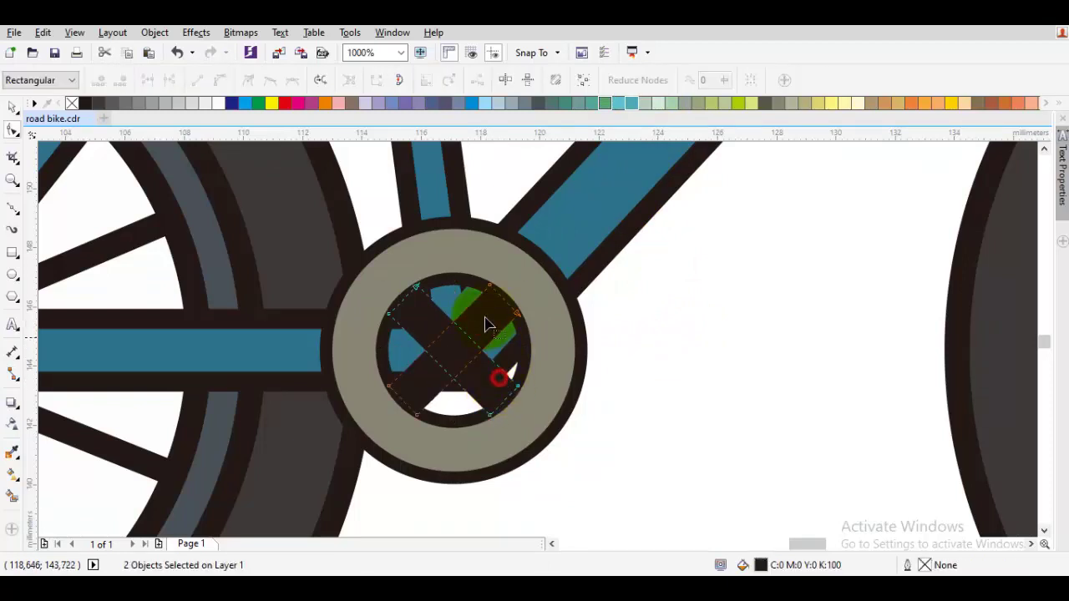
pyautogui.press('space')
pyautogui.click(431, 83)
pyautogui.click(629, 282)
pyautogui.scroll(-1, 574, 323)
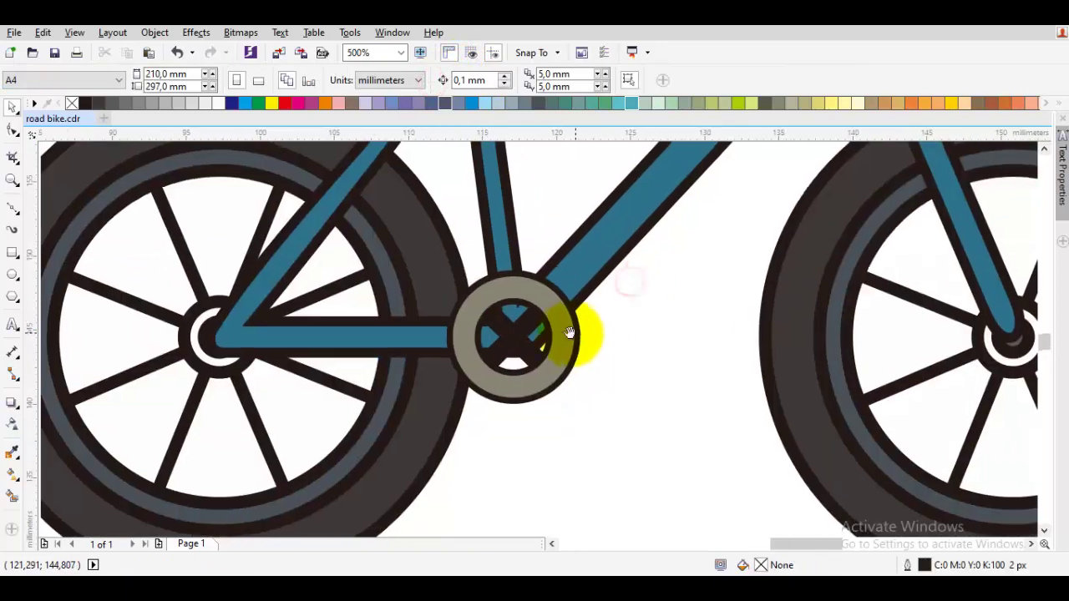
pyautogui.scroll(2, 544, 334)
pyautogui.click(551, 301)
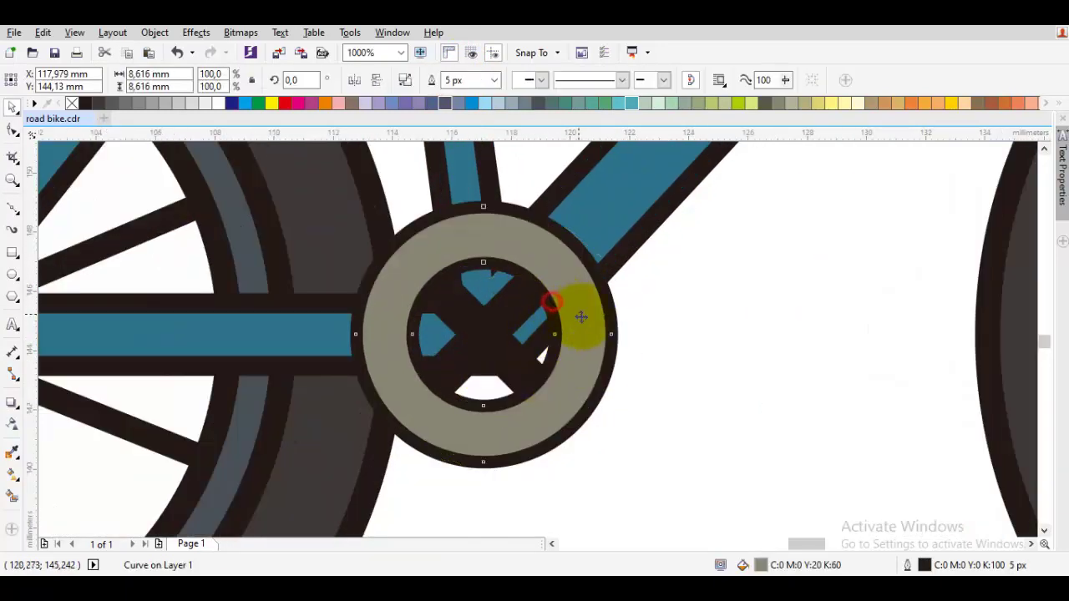
pyautogui.click(648, 308)
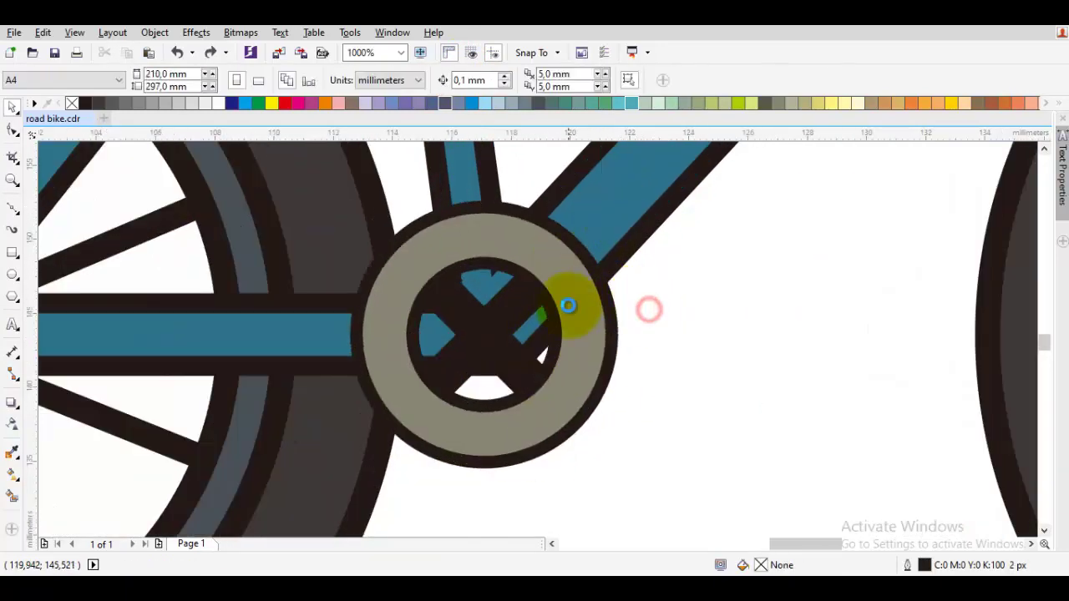
pyautogui.scroll(-2, 568, 305)
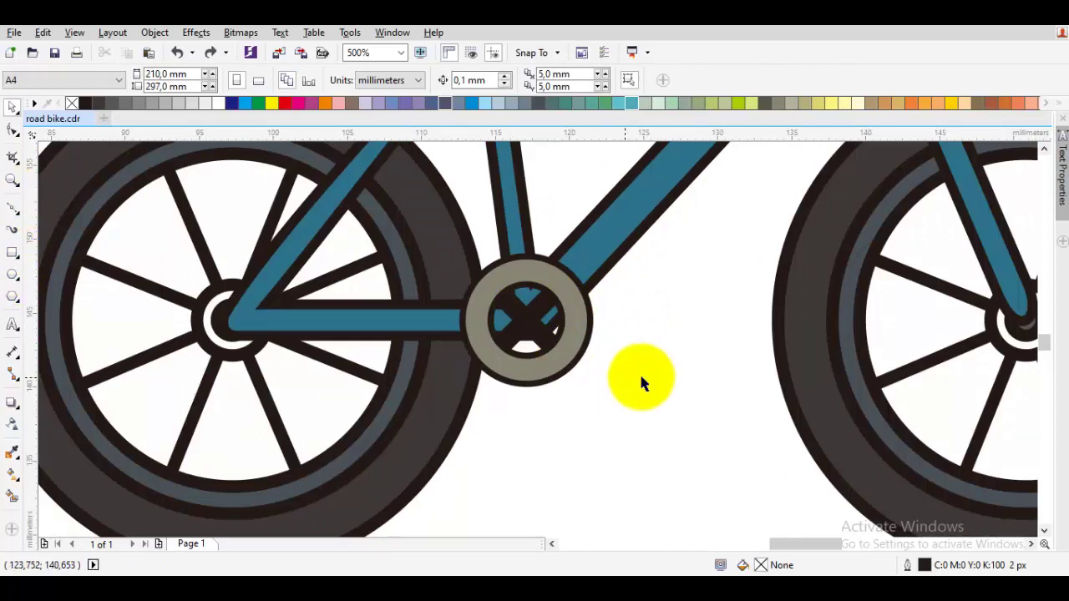
pyautogui.scroll(1, 604, 366)
pyautogui.moveTo(604, 366); pyautogui.dragTo(737, 422)
pyautogui.scroll(-1, 736, 422)
# Draw a vertical crank-arm line about 4.3 mm long from the chainring's centre to its lower edge, with a 12 px outline.
pyautogui.press('F10')
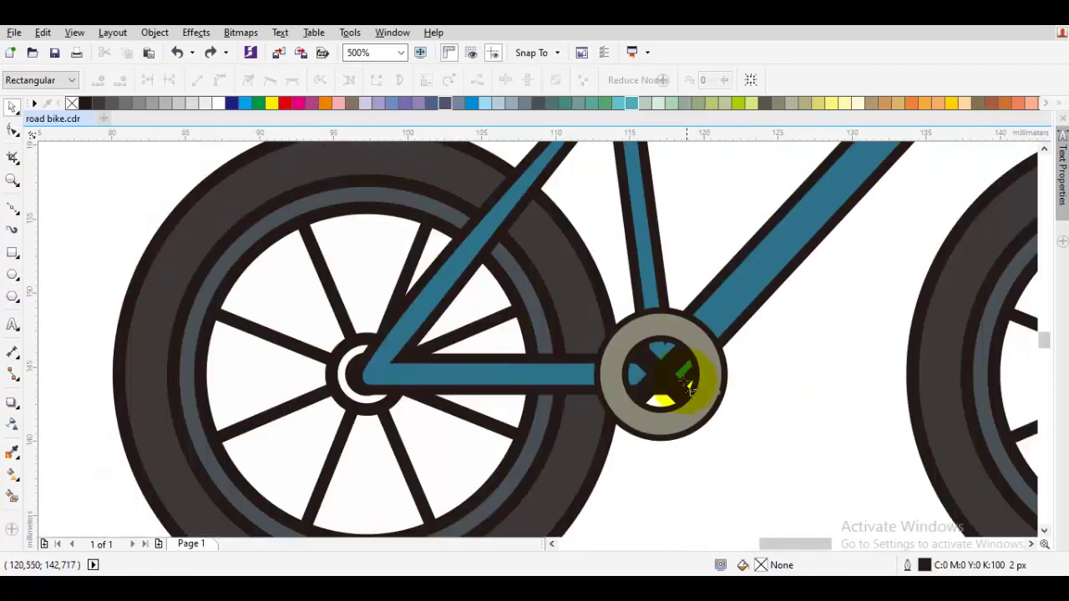
pyautogui.moveTo(677, 379); pyautogui.dragTo(692, 378)
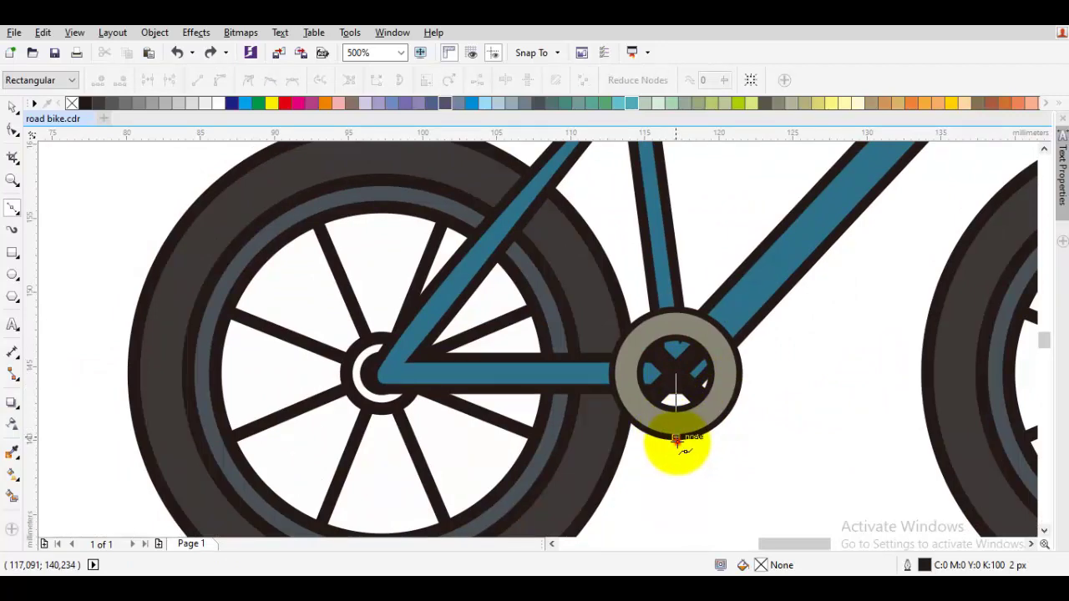
pyautogui.click(677, 443)
pyautogui.press('space')
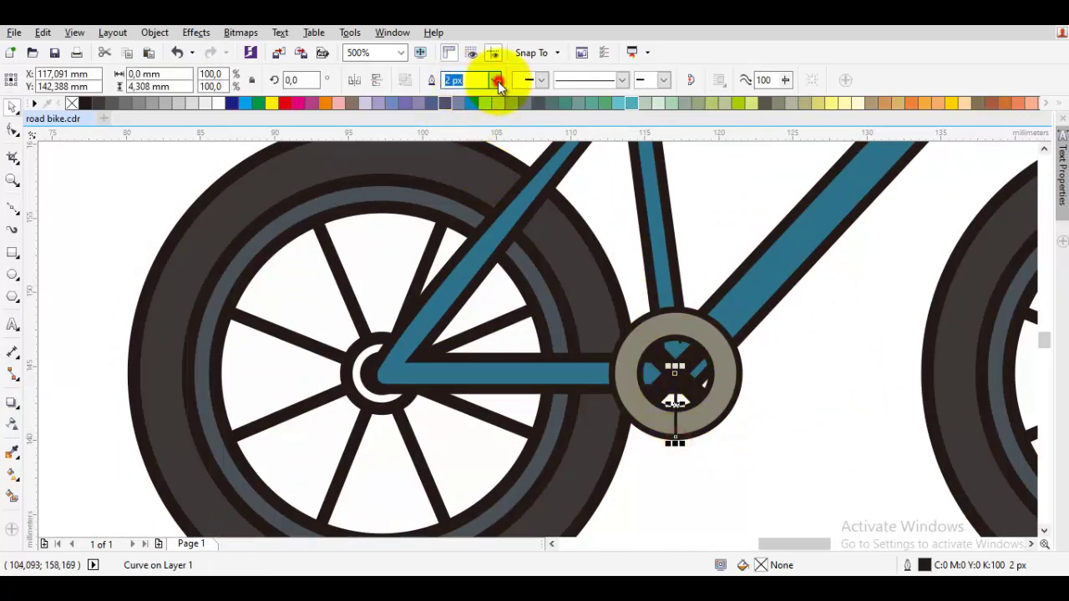
pyautogui.click(498, 83)
pyautogui.click(459, 186)
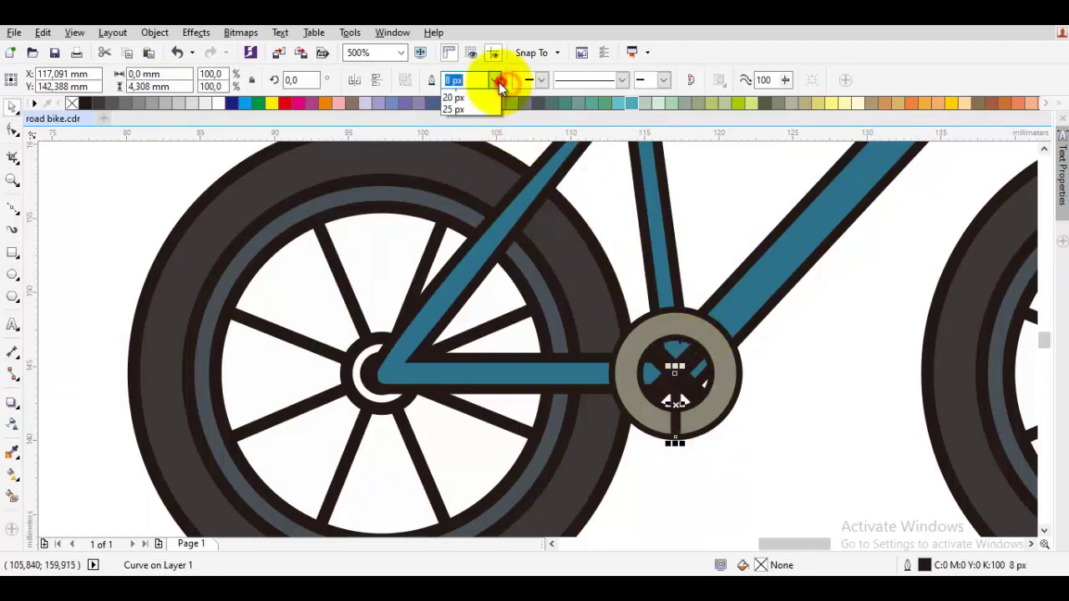
pyautogui.click(458, 197)
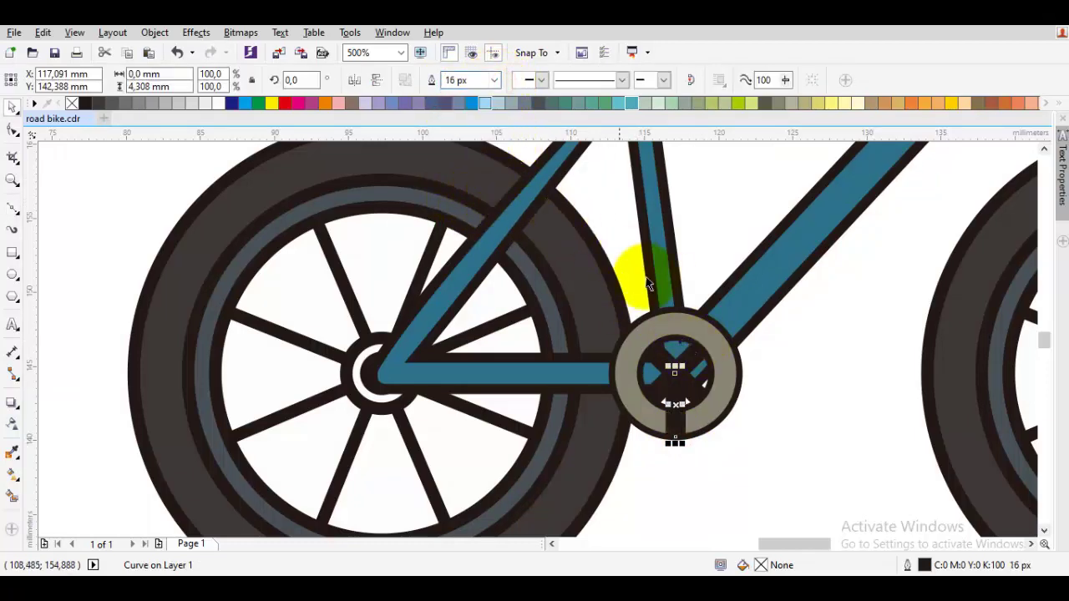
pyautogui.moveTo(478, 79); pyautogui.dragTo(433, 83)
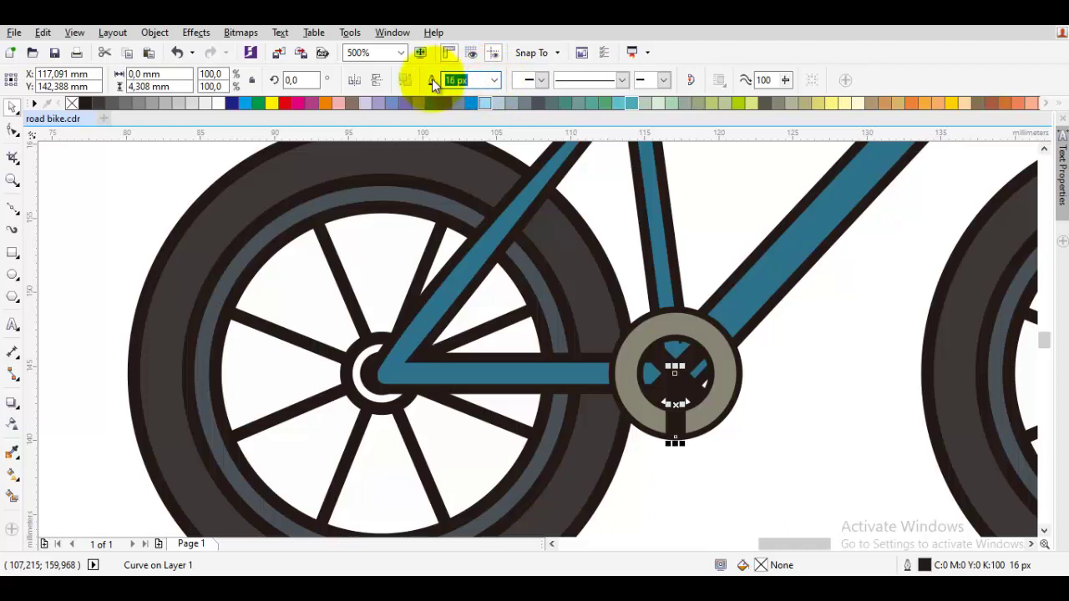
pyautogui.write('12')
pyautogui.press('Return')
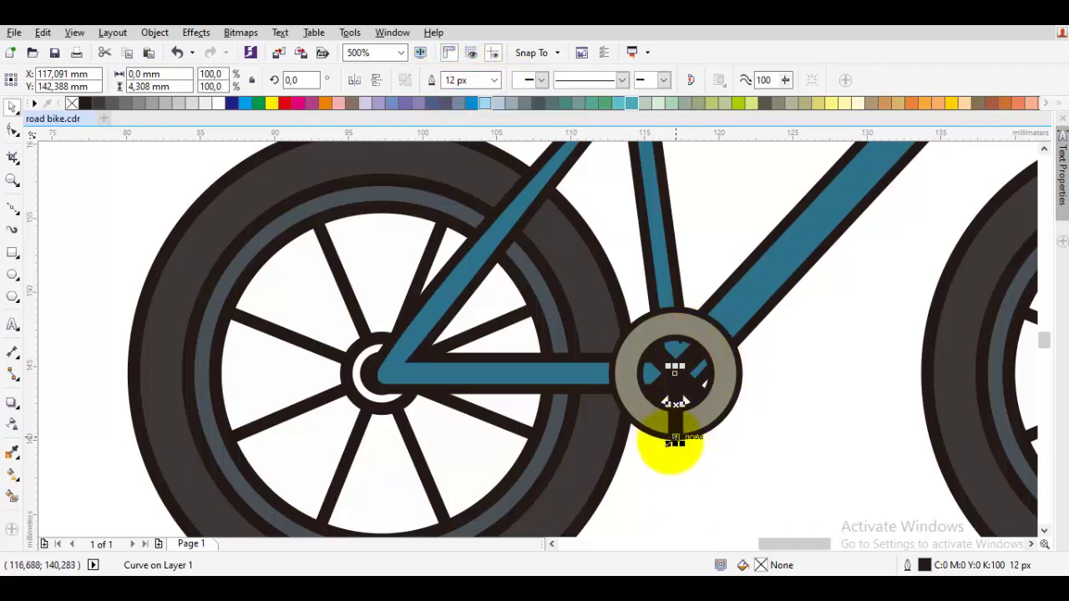
# Stretch the crank arm downward past the chainring to a length of about 6.2 mm.
pyautogui.moveTo(674, 443); pyautogui.dragTo(676, 465)
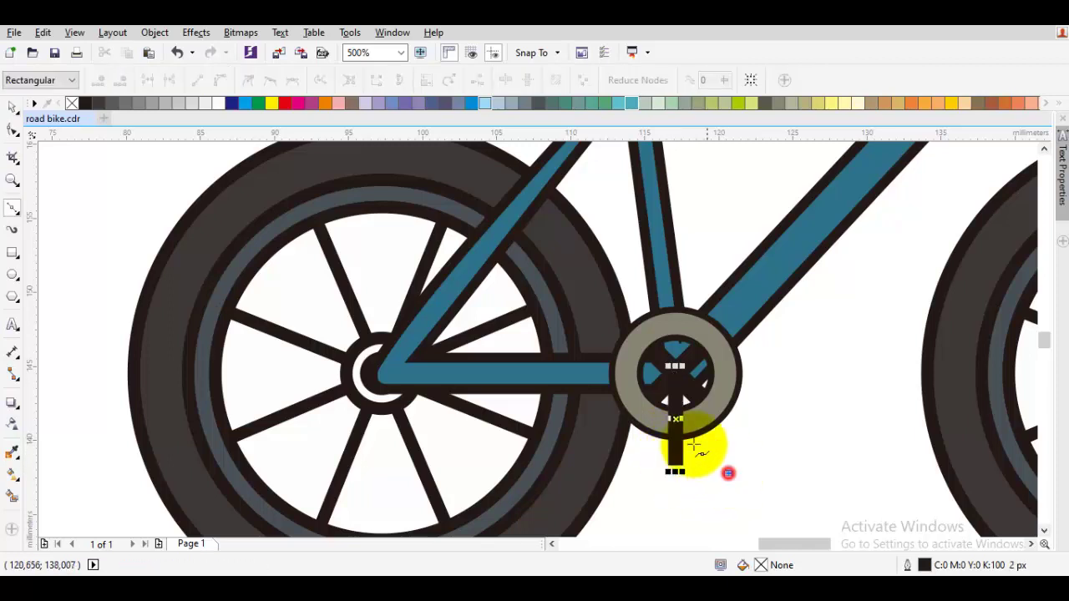
pyautogui.click(686, 455)
pyautogui.click(678, 447)
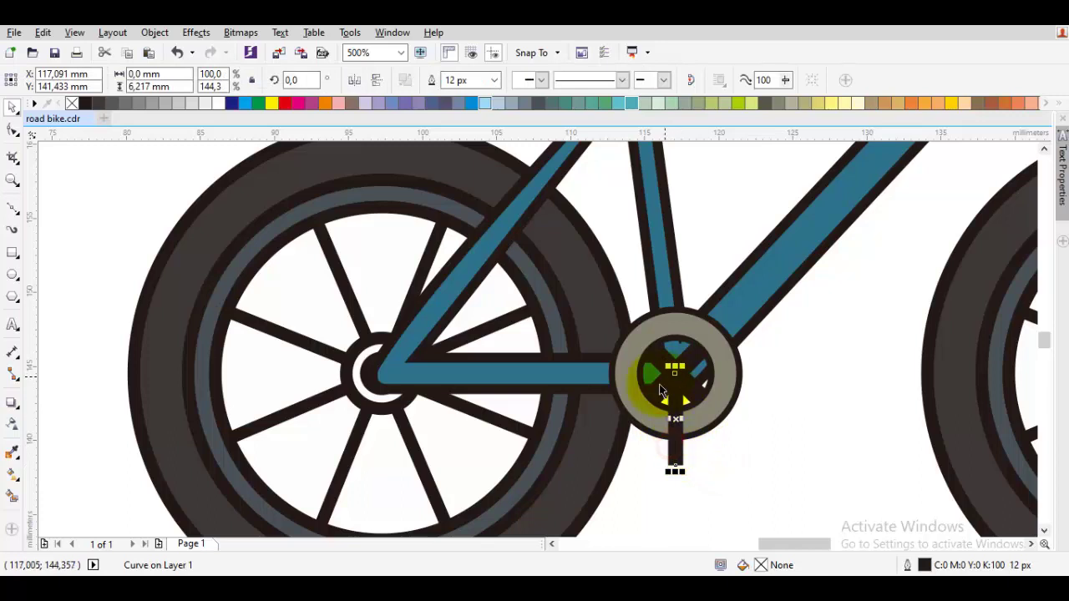
# Convert the crank arm's outline to an object.
pyautogui.click(12, 251)
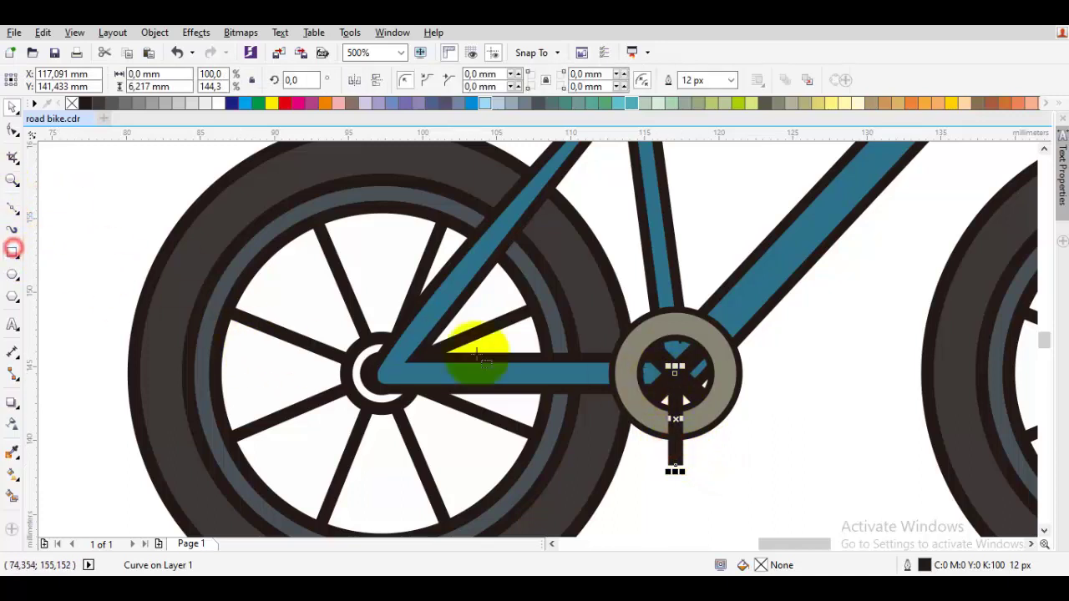
pyautogui.scroll(2, 689, 440)
pyautogui.press('space')
pyautogui.hotkey('ctrl', 'shift', 'q')
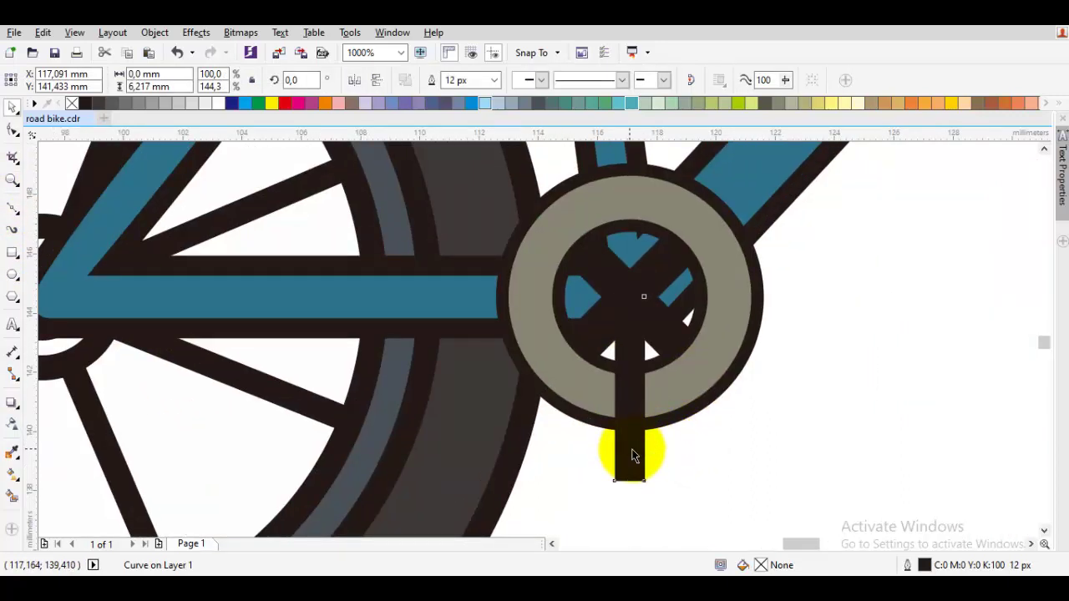
pyautogui.press('Escape')
# Draw a pedal rectangle about 2.9 mm wide centred on the crank arm's lower end, and stretch its height to about 0.9 mm.
pyautogui.moveTo(637, 449); pyautogui.dragTo(668, 453)
pyautogui.click(621, 434)
pyautogui.press('space')
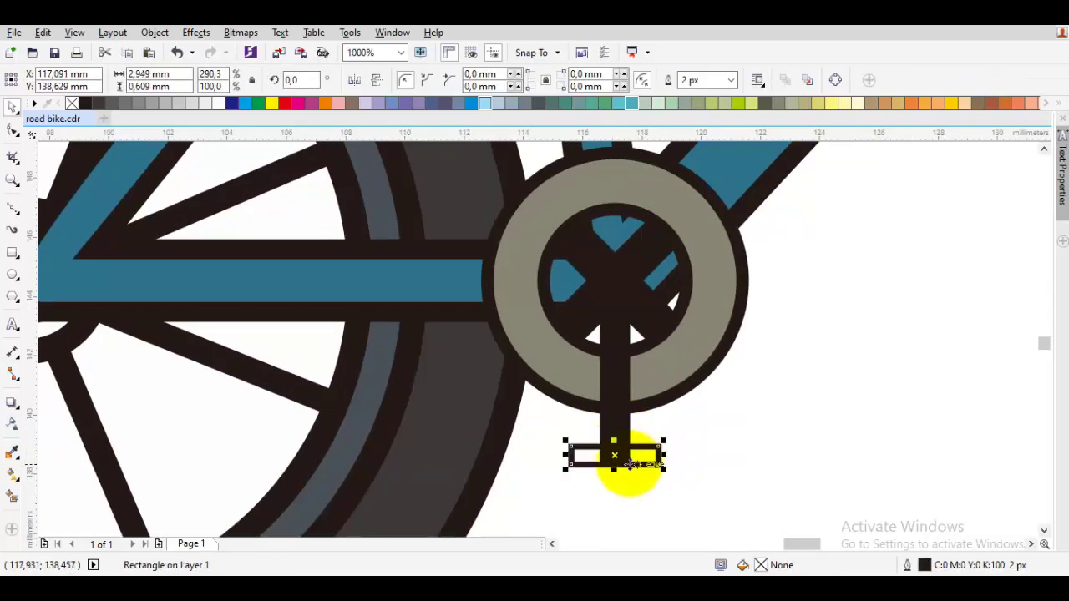
pyautogui.scroll(2, 626, 462)
pyautogui.moveTo(607, 468); pyautogui.dragTo(608, 486)
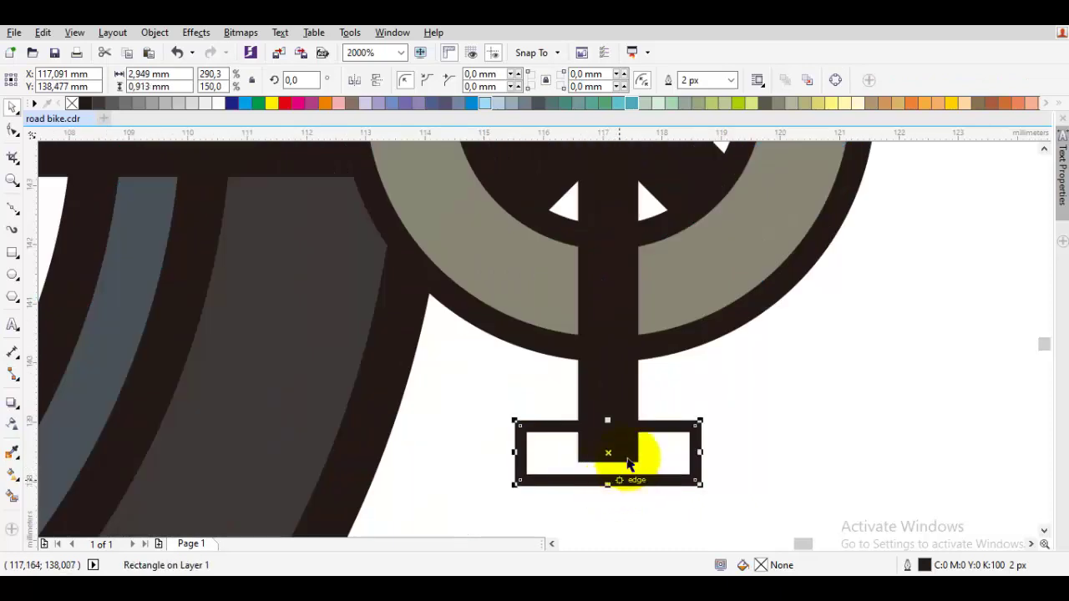
# Round the pedal rectangle's corners to about 0.4 mm and fill it with 80% black.
pyautogui.click(13, 127)
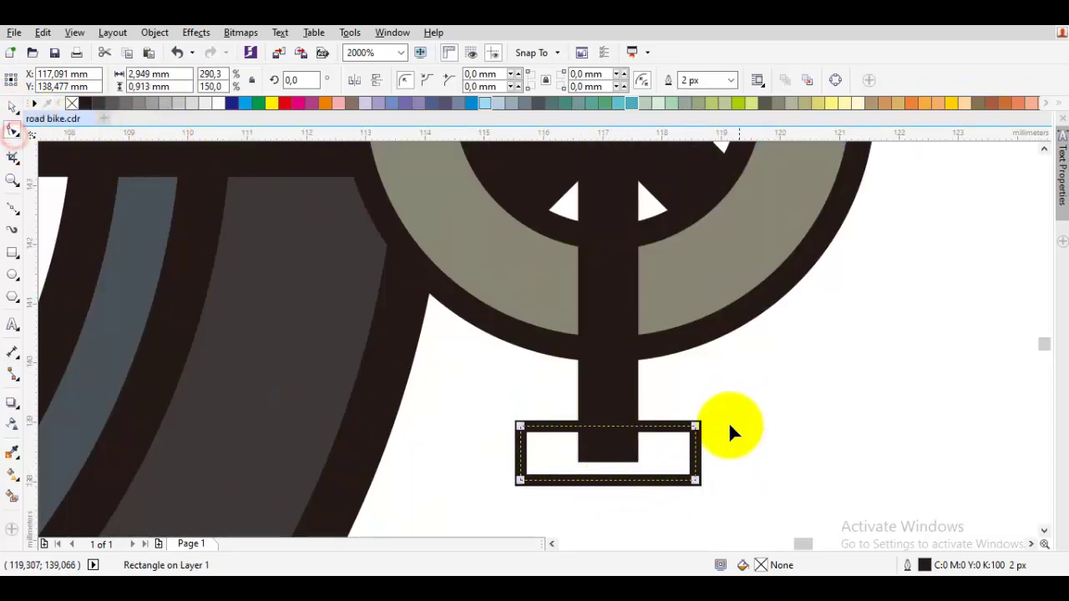
pyautogui.moveTo(698, 424); pyautogui.dragTo(671, 427)
pyautogui.click(114, 107)
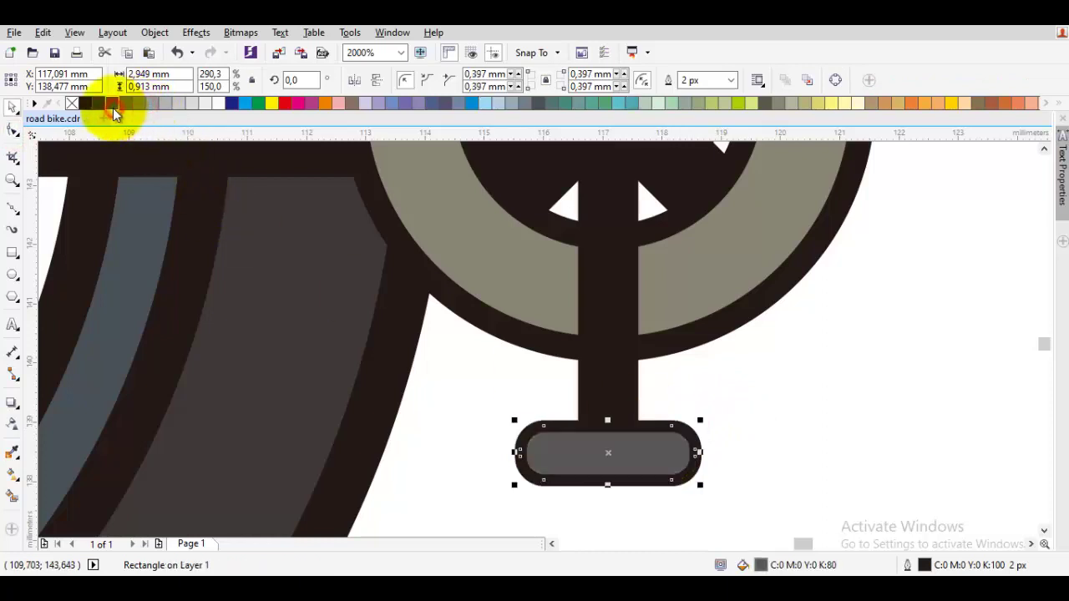
# Convert the pedal's outline to an object, group it with its fill, and group the pedal with the crank arm.
pyautogui.click(476, 410)
pyautogui.moveTo(469, 406); pyautogui.dragTo(803, 512)
pyautogui.hotkey('ctrl', 'g')
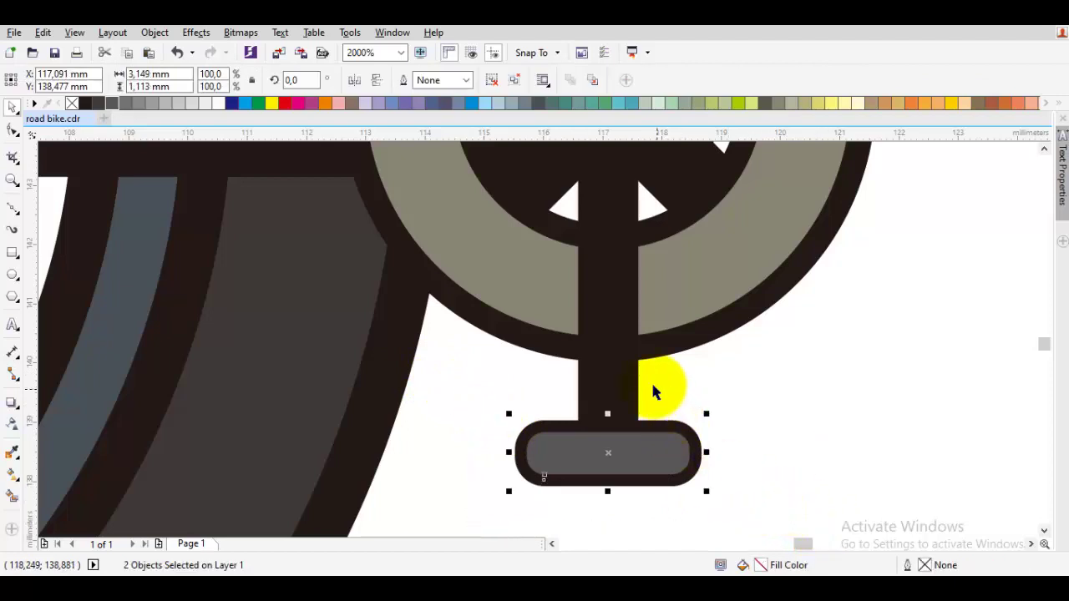
pyautogui.keyDown('shift'); pyautogui.click(627, 364); pyautogui.keyUp('shift')
pyautogui.hotkey('ctrl', 'g')
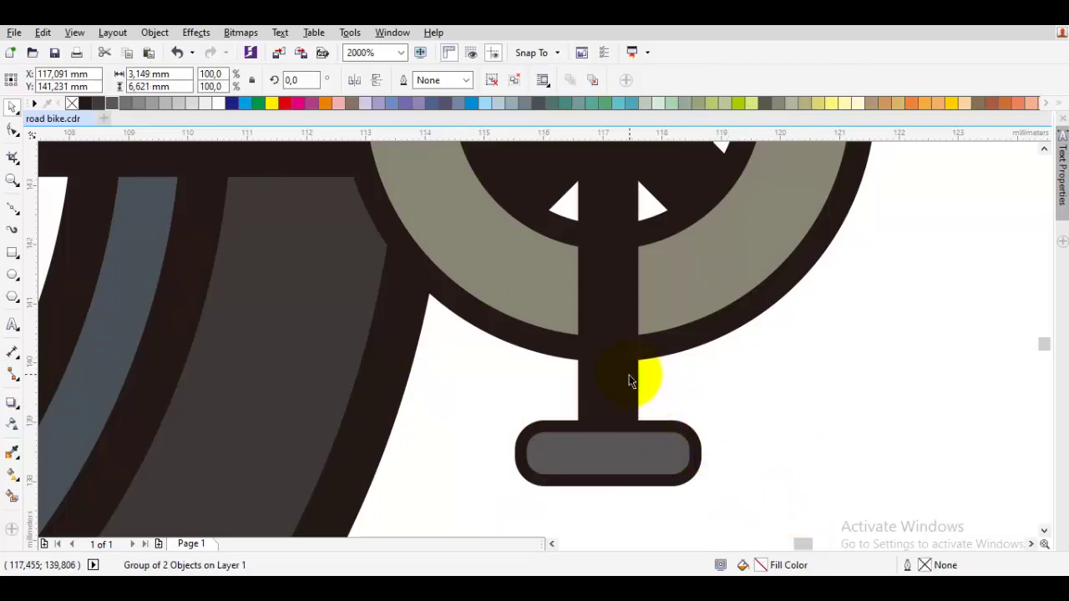
# Try to rotate the grouped crank arm and pedal about the chainring's centre.
pyautogui.scroll(-2, 628, 370)
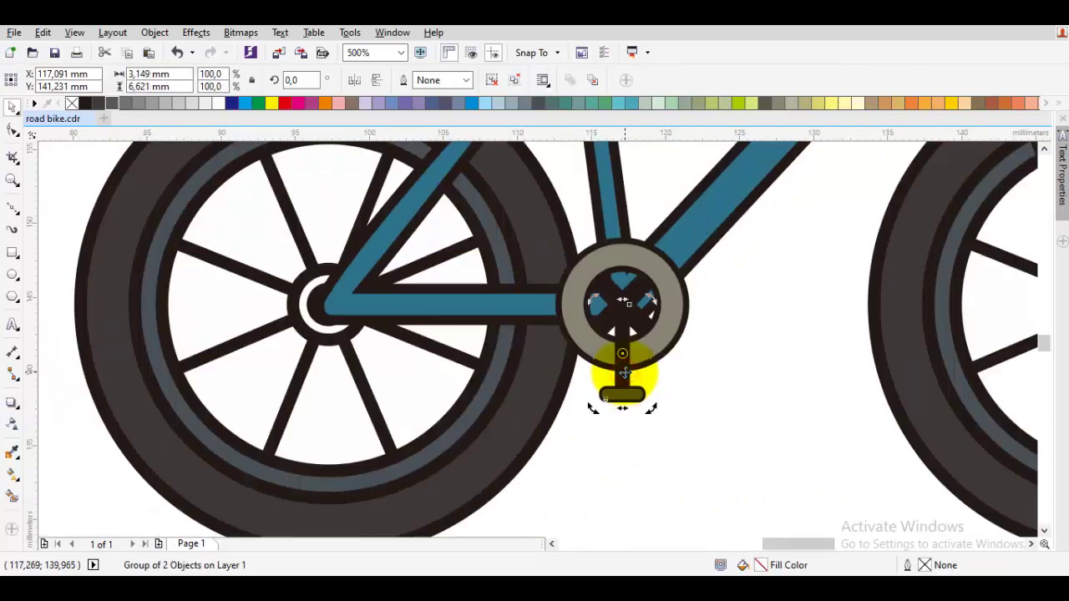
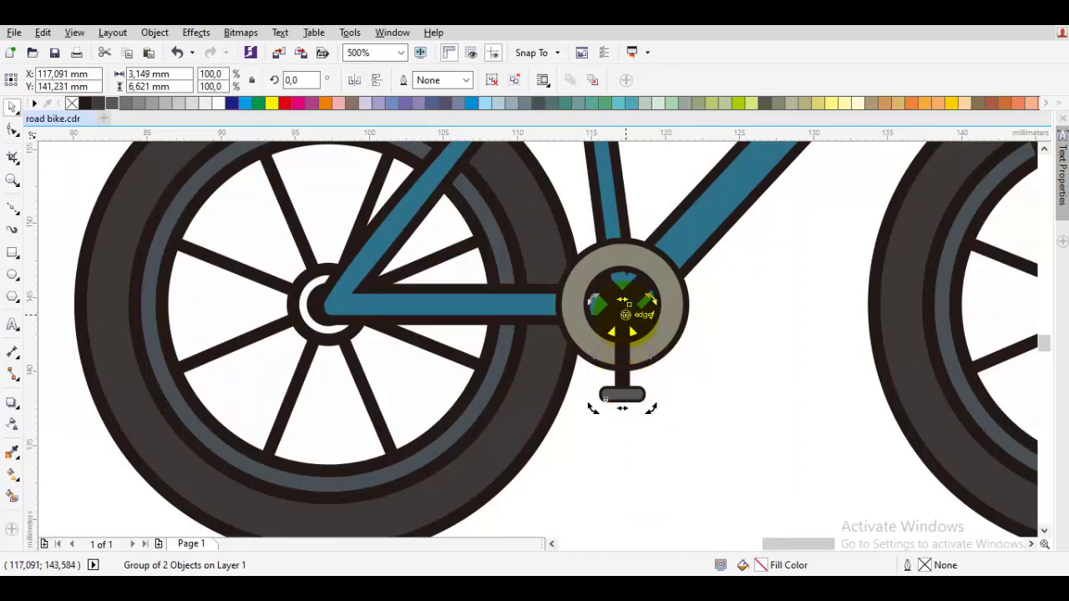
pyautogui.click(668, 413)
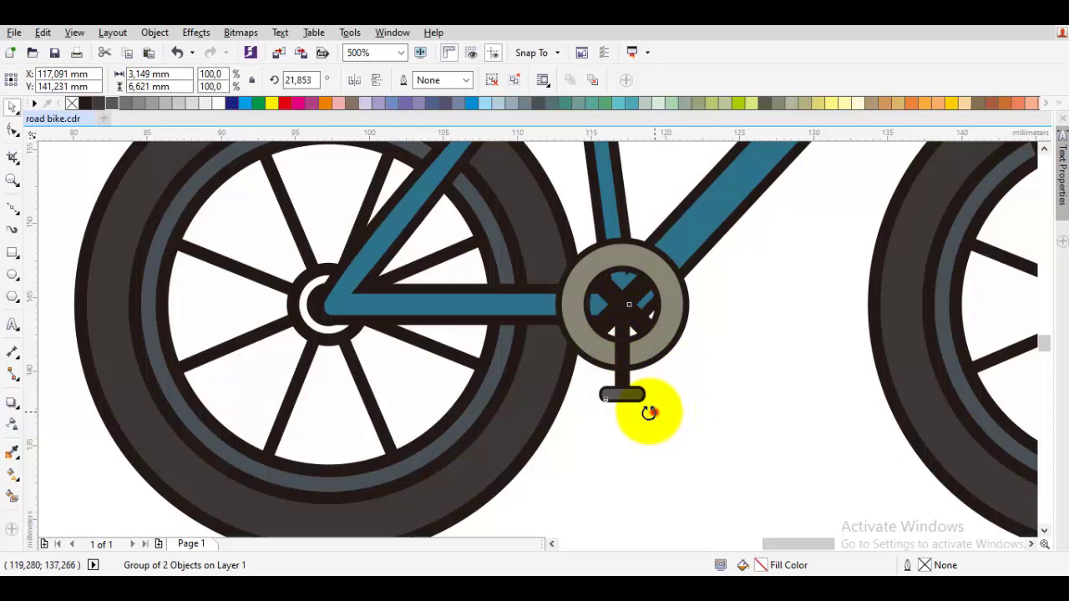
pyautogui.moveTo(649, 413); pyautogui.dragTo(607, 417)
pyautogui.hotkey('ctrl', 'z')
pyautogui.click(685, 416)
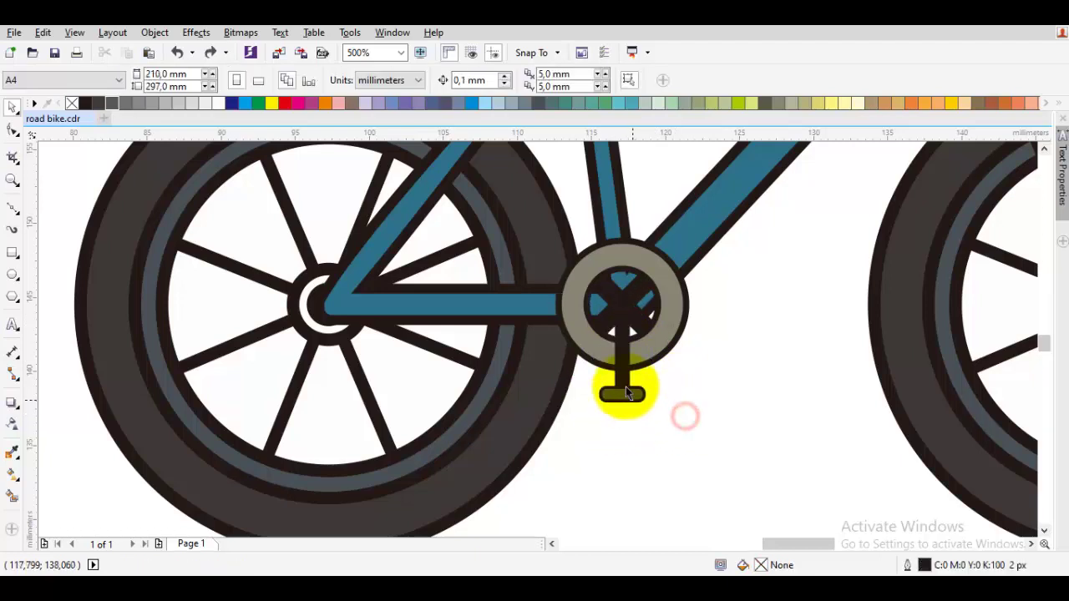
# Ungroup the crank arm from the pedal and select the crank arm alone.
pyautogui.click(620, 390)
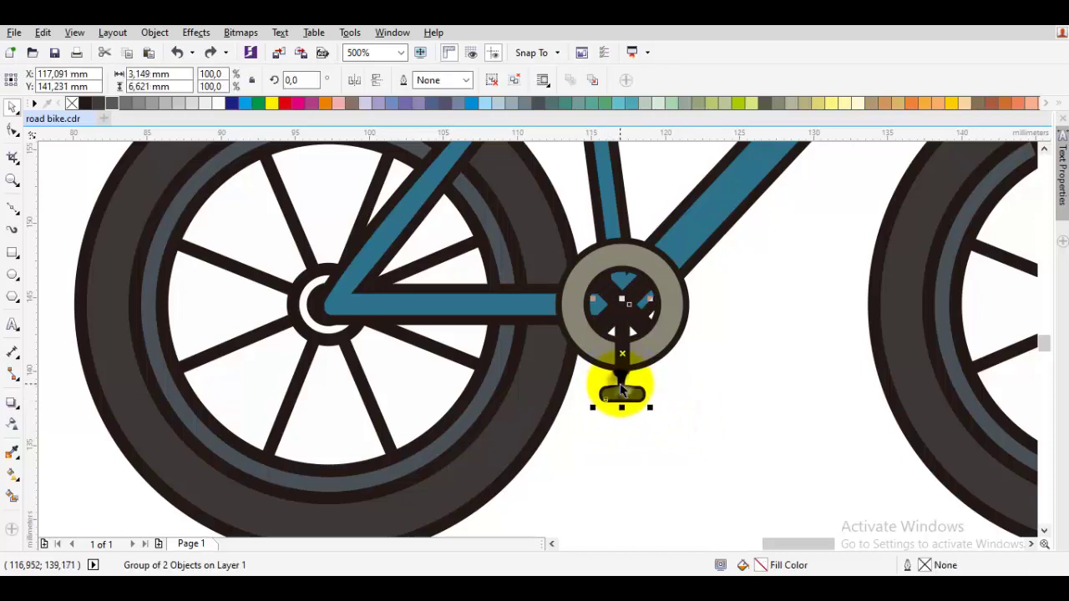
pyautogui.rightClick(620, 390)
pyautogui.click(686, 365)
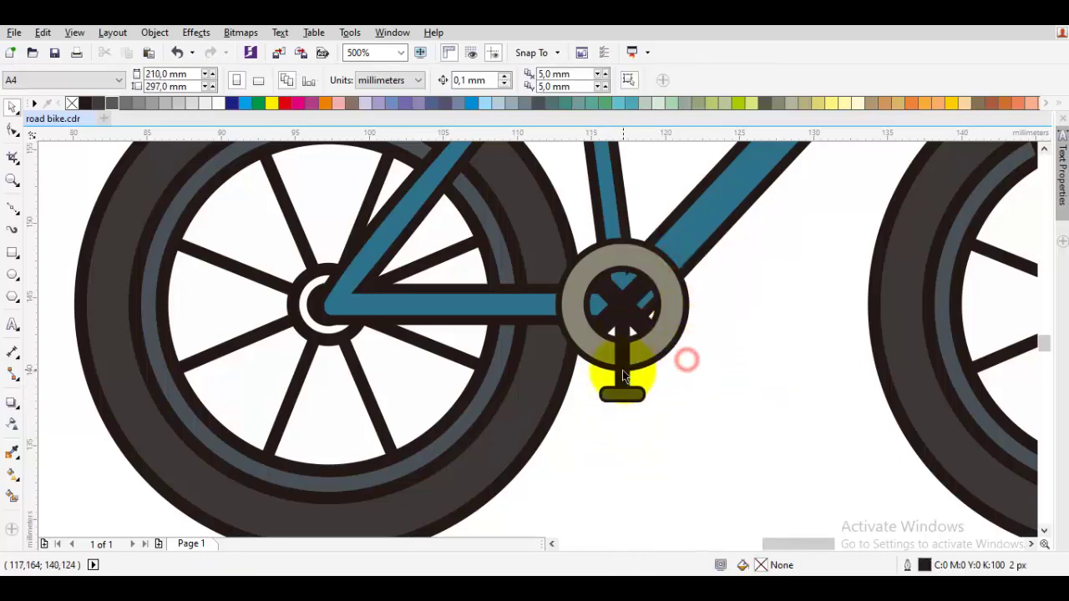
pyautogui.click(622, 364)
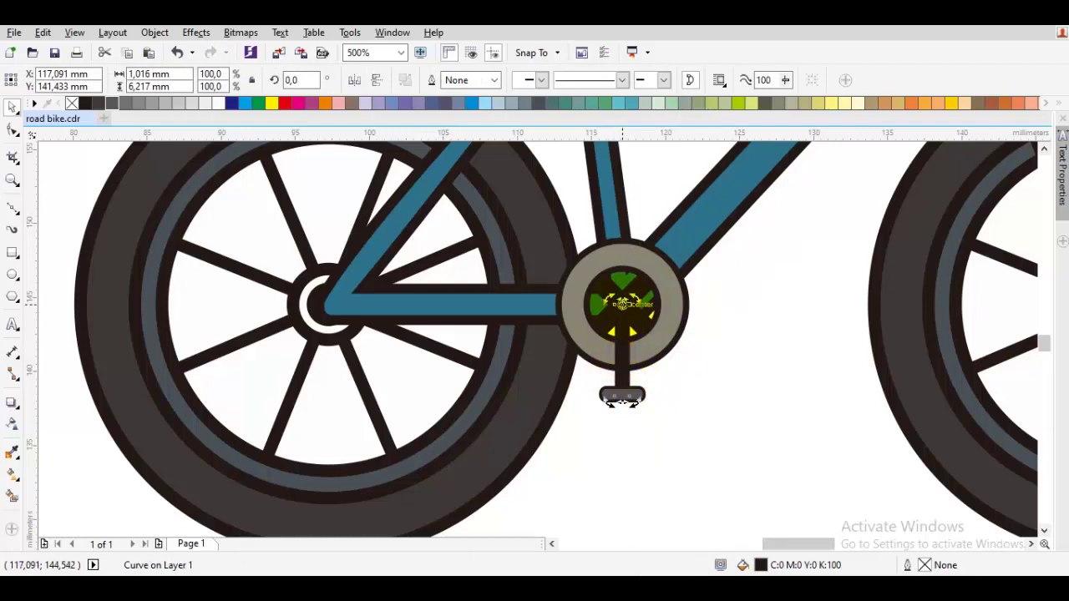
# Rotate the crank arm about 20° clockwise around the chainring's centre and move the pedal onto its lower end.
pyautogui.click(650, 401)
pyautogui.moveTo(632, 404); pyautogui.dragTo(598, 405)
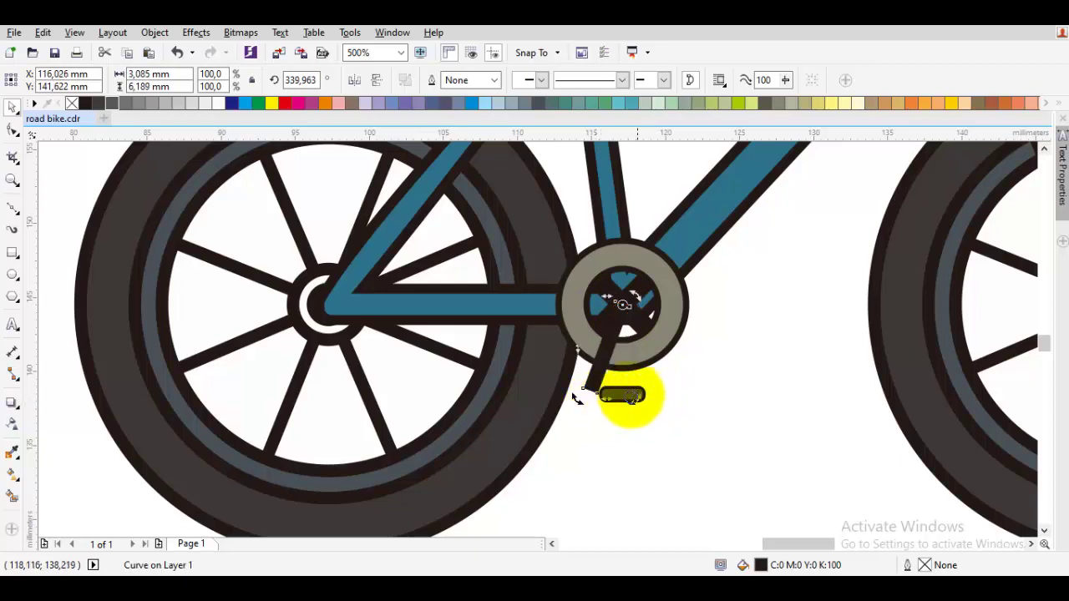
pyautogui.scroll(1, 630, 397)
pyautogui.moveTo(699, 430); pyautogui.dragTo(551, 388)
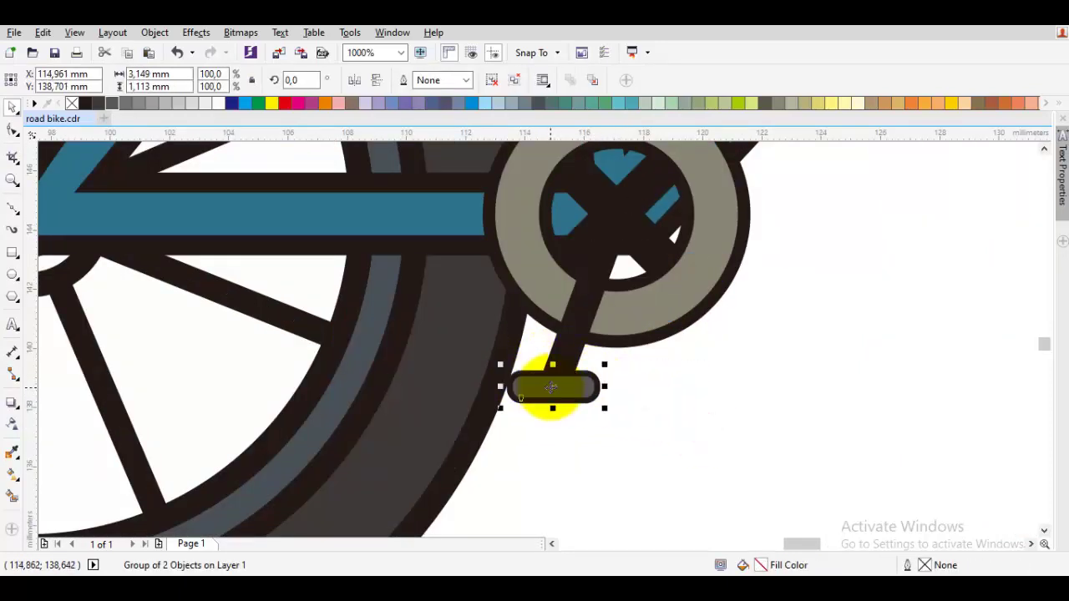
pyautogui.doubleClick(579, 322)
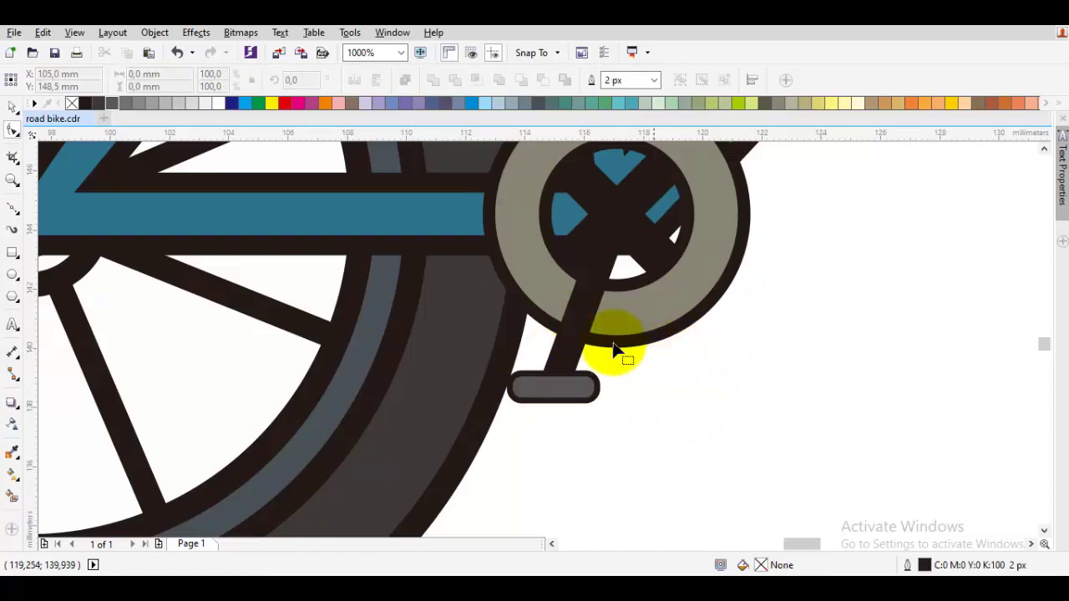
pyautogui.press('space')
pyautogui.moveTo(649, 432); pyautogui.dragTo(455, 342)
pyautogui.press('F10')
pyautogui.click(576, 320)
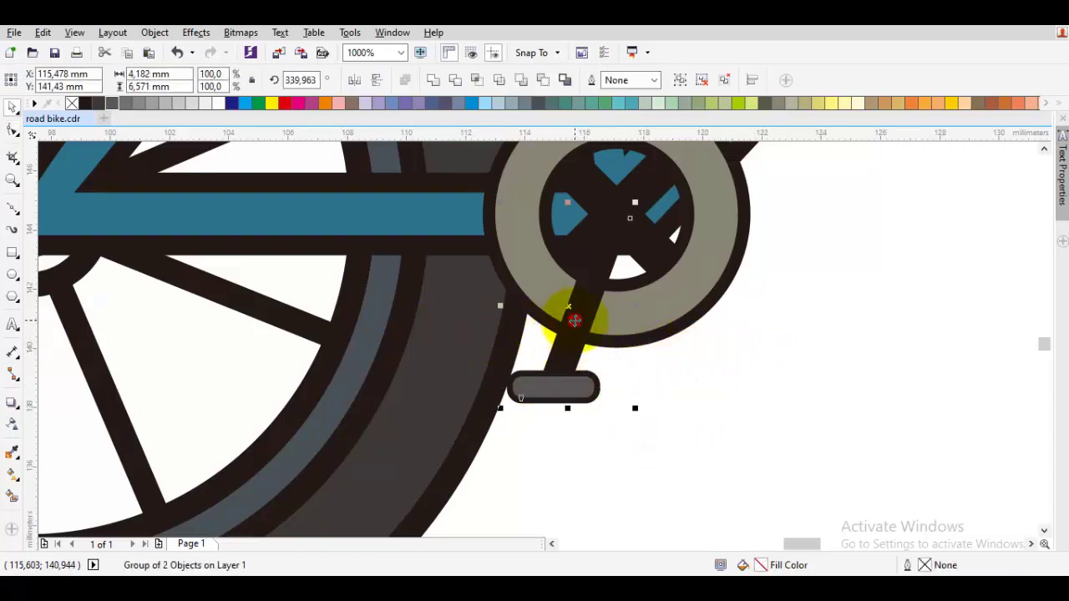
pyautogui.press('space')
pyautogui.moveTo(627, 398); pyautogui.dragTo(465, 351)
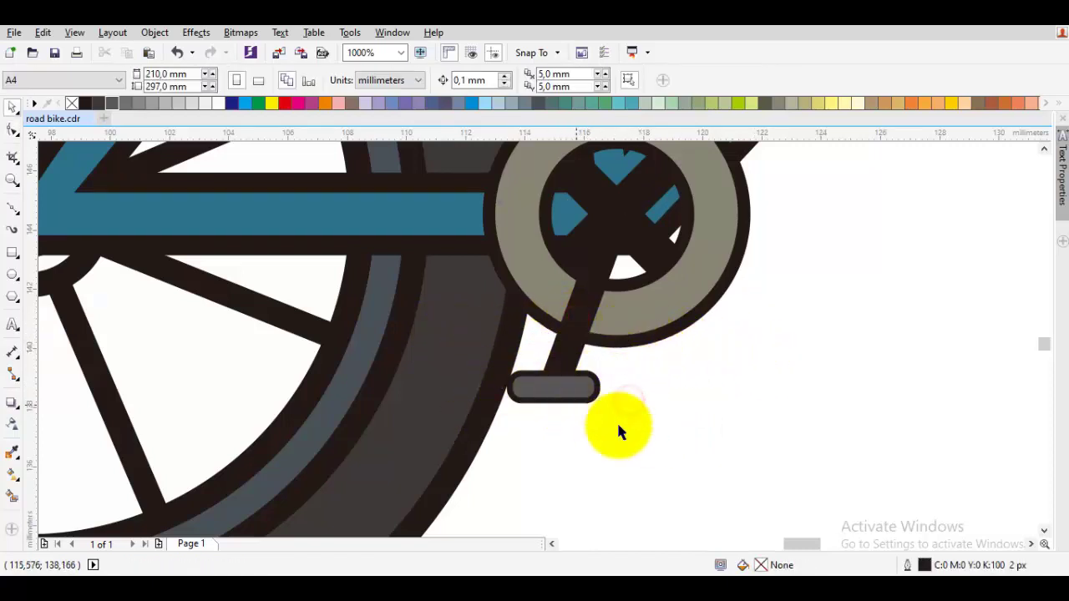
# Select the crank arm together with its pedal and make a vertically mirrored copy of them.
pyautogui.moveTo(627, 424); pyautogui.dragTo(431, 328)
pyautogui.keyDown('shift'); pyautogui.click(592, 296); pyautogui.keyUp('shift')
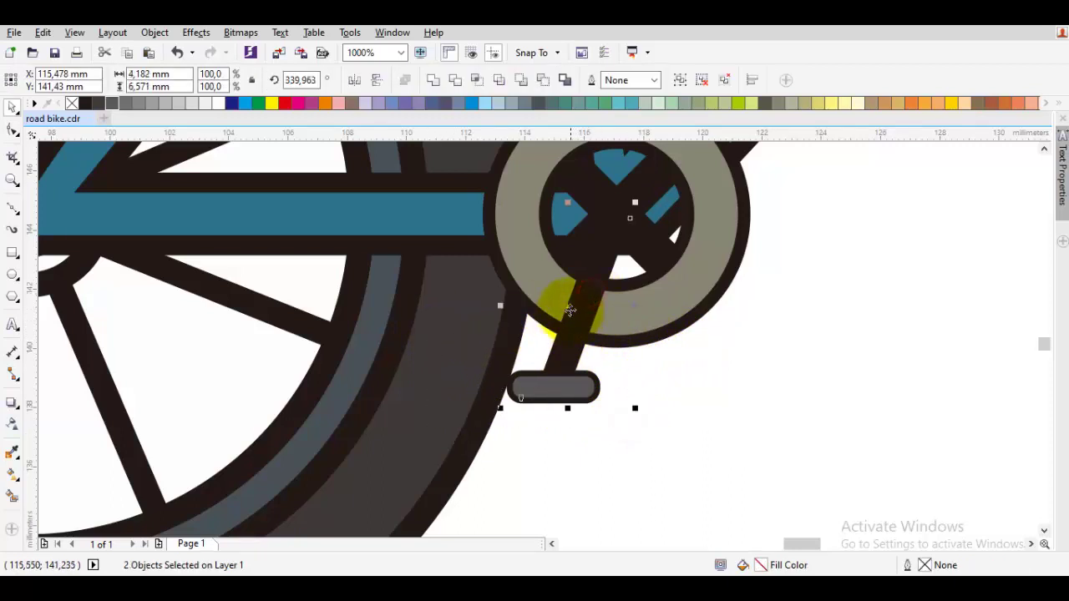
pyautogui.moveTo(565, 308); pyautogui.dragTo(722, 361)
pyautogui.hotkey('ctrl', 'z')
pyautogui.moveTo(610, 351); pyautogui.dragTo(621, 391)
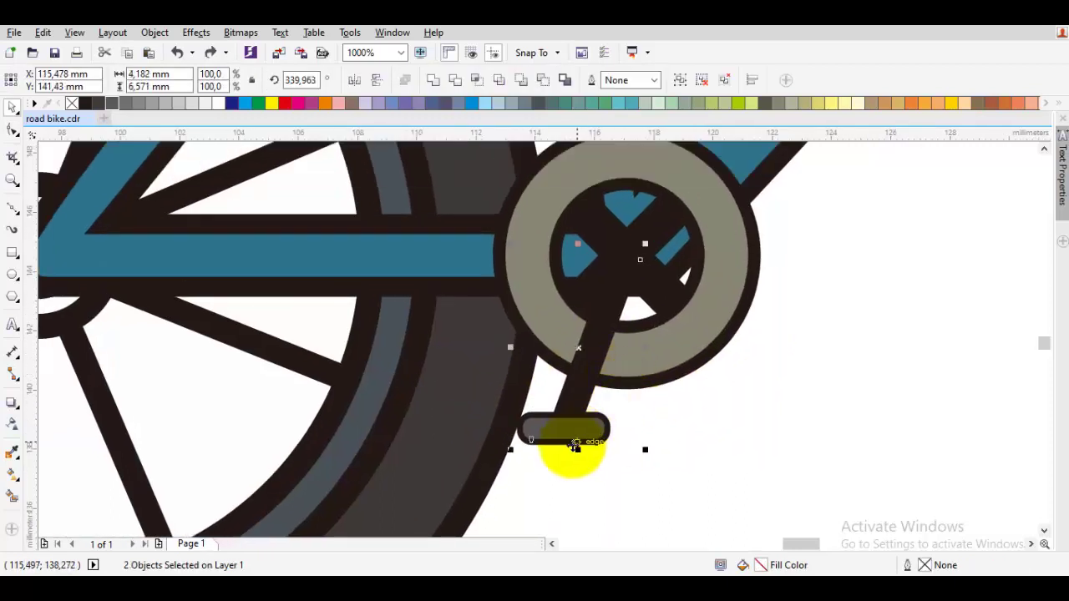
pyautogui.moveTo(579, 450); pyautogui.dragTo(581, 299)
pyautogui.rightClick(582, 299)
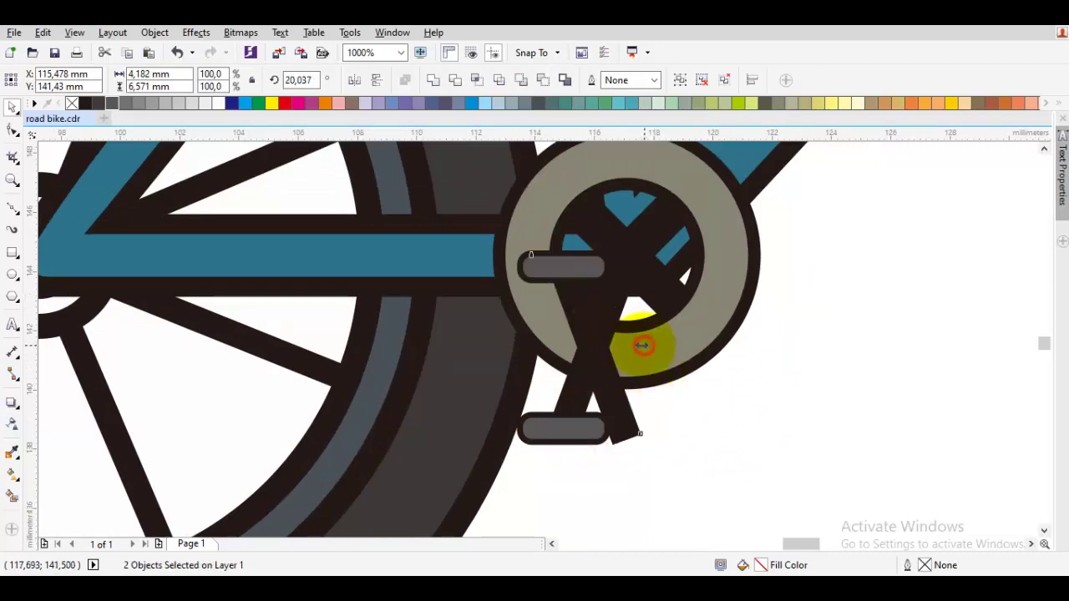
# Mirror the copied crank arm and pedal horizontally and place them above the chainring, aligned with the lower arm.
pyautogui.moveTo(643, 345); pyautogui.dragTo(712, 276)
pyautogui.scroll(-1, 568, 336)
pyautogui.moveTo(693, 338); pyautogui.dragTo(596, 309)
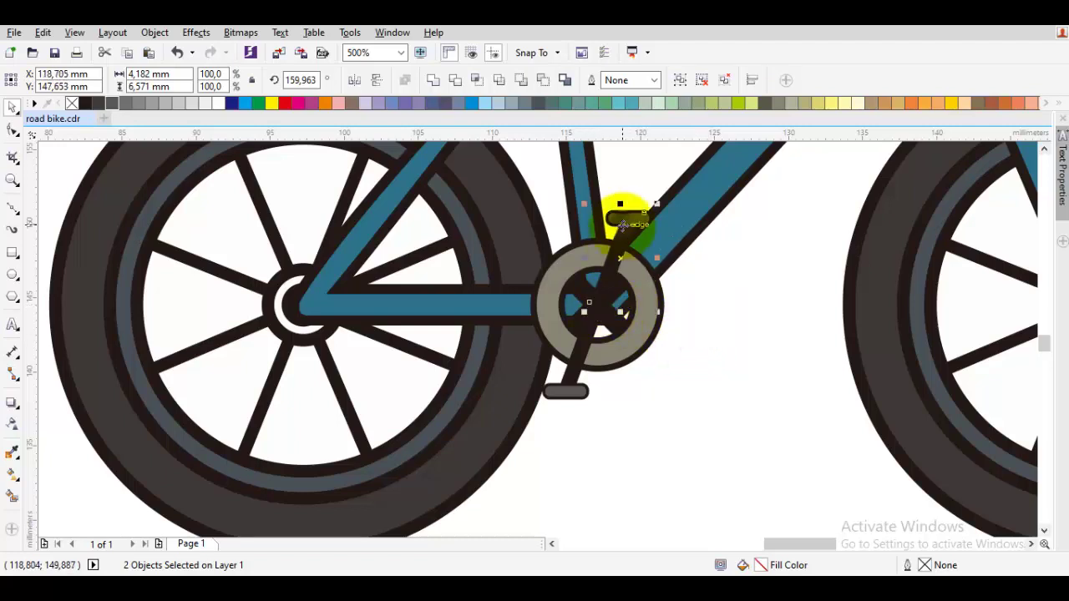
# Send the upper crank arm and pedal behind the frame and chainring, and fine-tune their position against the lower arm.
pyautogui.rightClick(622, 224)
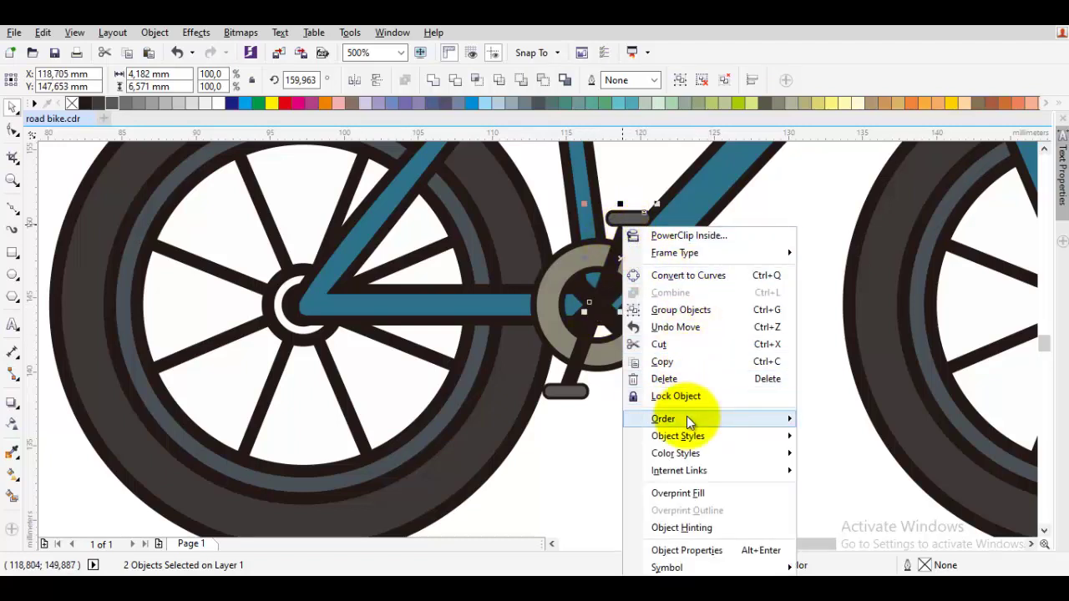
pyautogui.moveTo(686, 417)
pyautogui.click(851, 470)
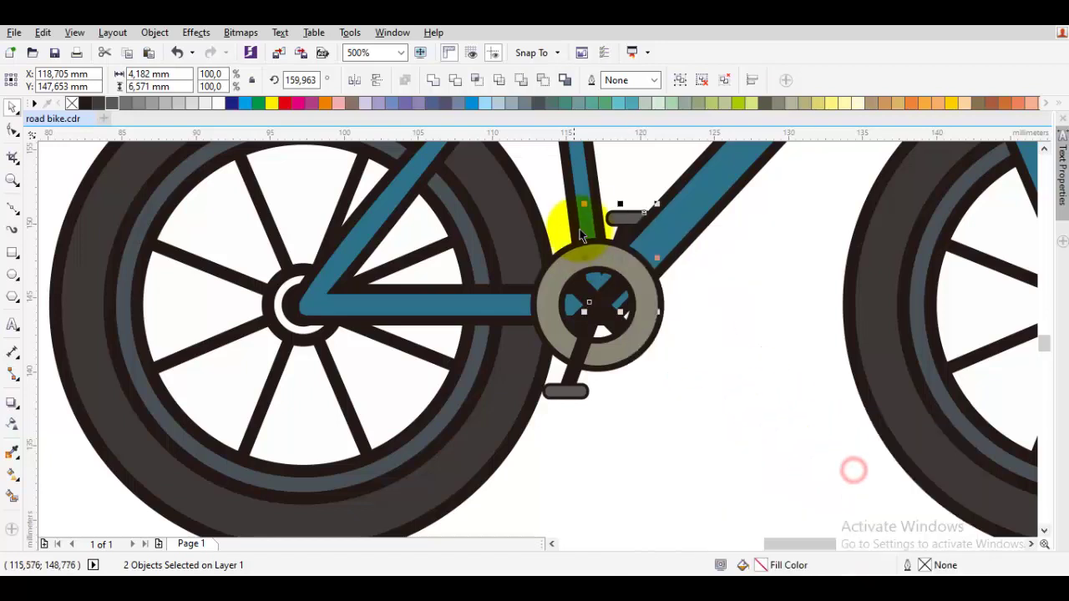
pyautogui.scroll(2, 626, 217)
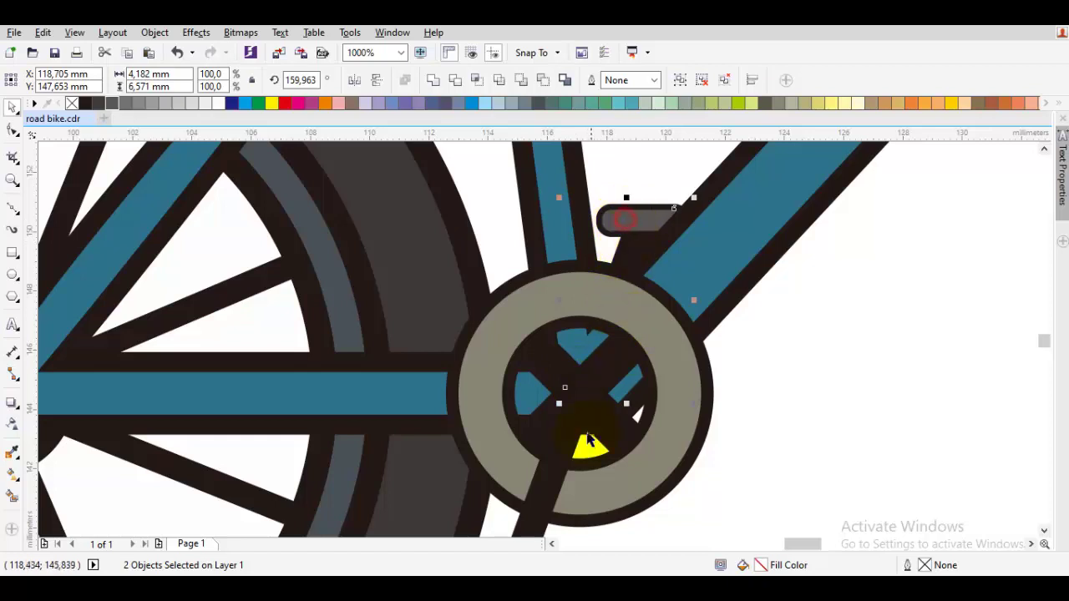
pyautogui.scroll(2, 587, 440)
pyautogui.scroll(-2, 608, 400)
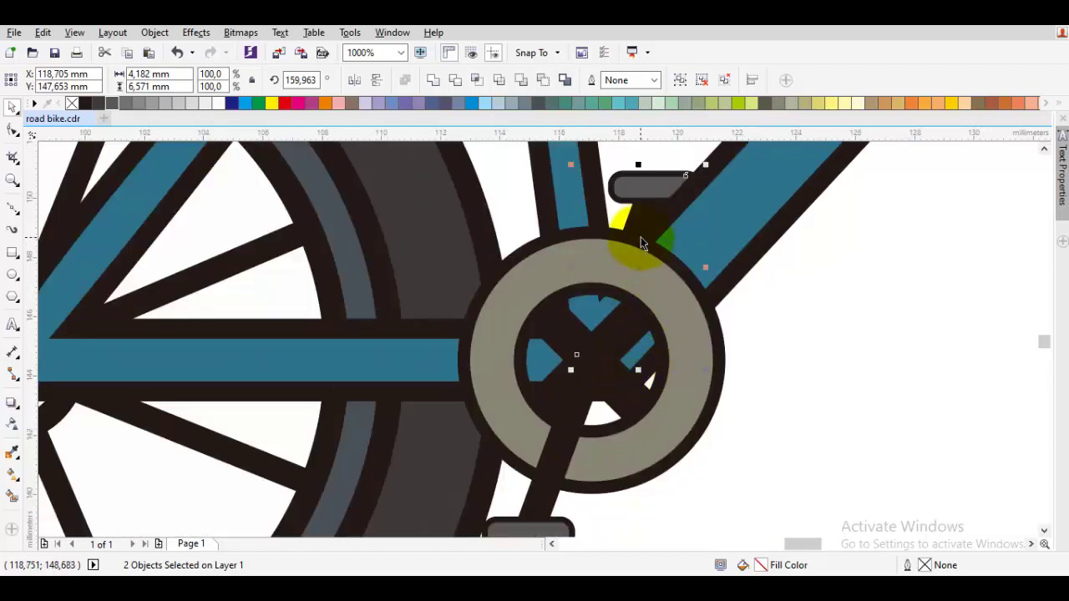
pyautogui.moveTo(636, 271)
pyautogui.mouseDown()
pyautogui.moveTo(625, 267)
pyautogui.moveTo(641, 276)
pyautogui.mouseUp()
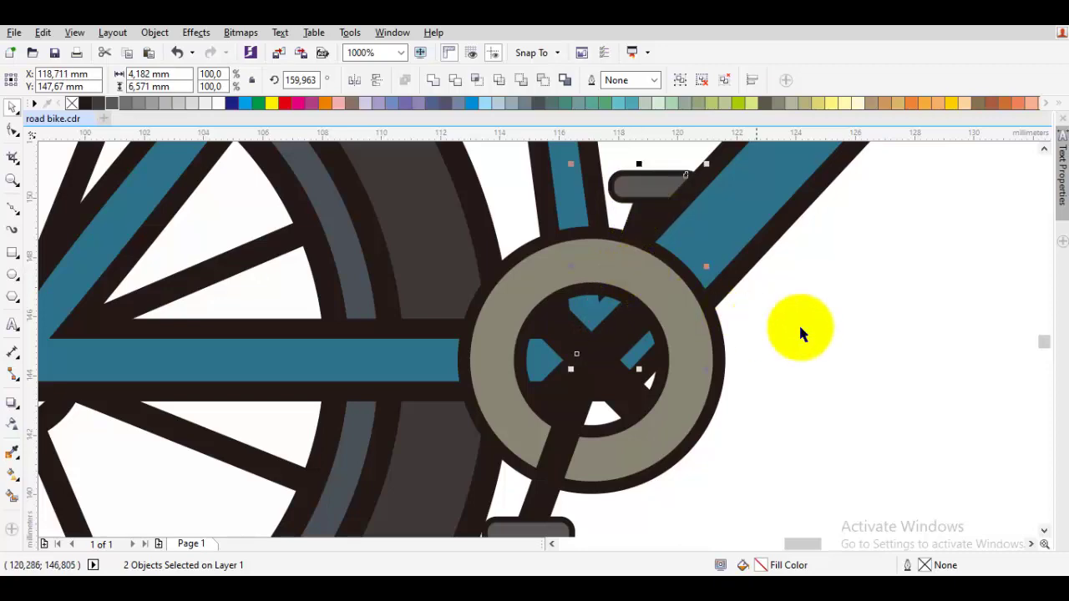
pyautogui.click(810, 325)
# Examine the whole bike and the blue frame shape around the down tube.
pyautogui.scroll(-2, 709, 380)
pyautogui.scroll(-1, 708, 382)
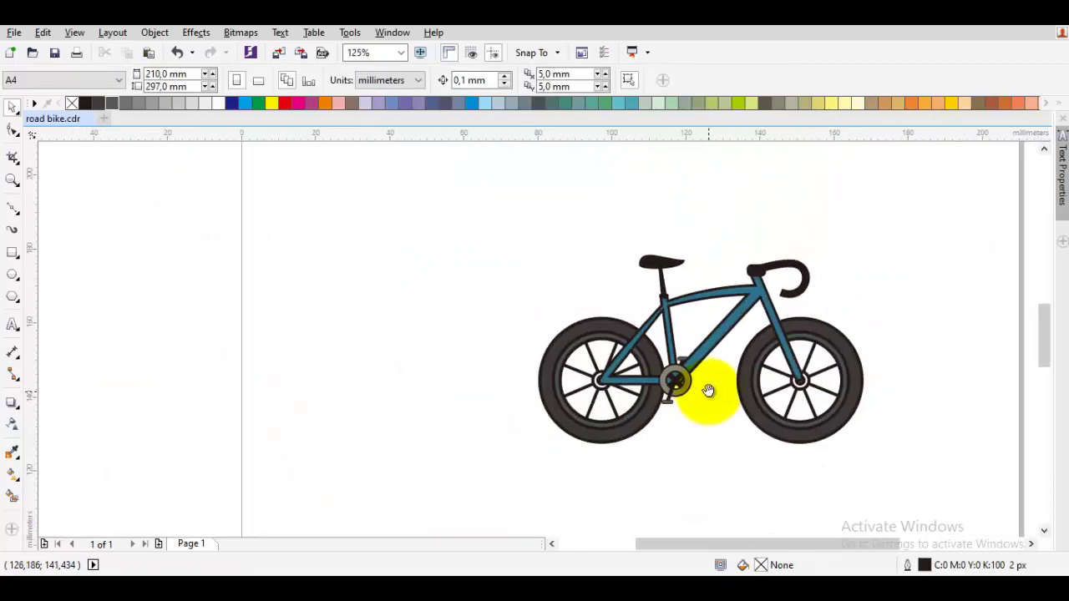
pyautogui.scroll(1, 707, 389)
pyautogui.moveTo(698, 394); pyautogui.dragTo(692, 434)
pyautogui.moveTo(705, 369); pyautogui.dragTo(645, 394)
pyautogui.scroll(1, 673, 351)
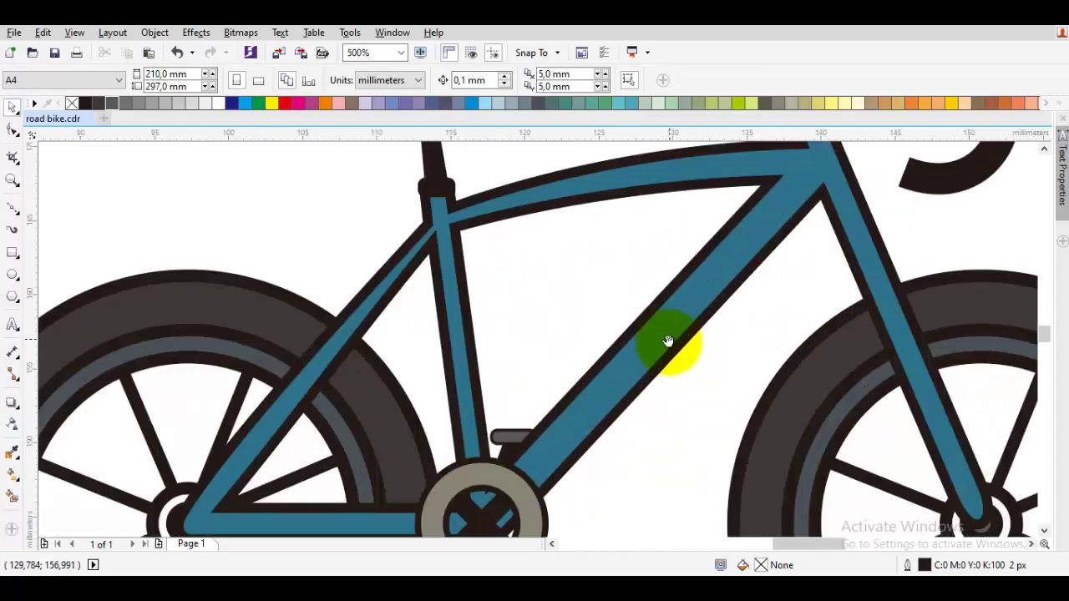
pyautogui.press('F10')
pyautogui.press('space')
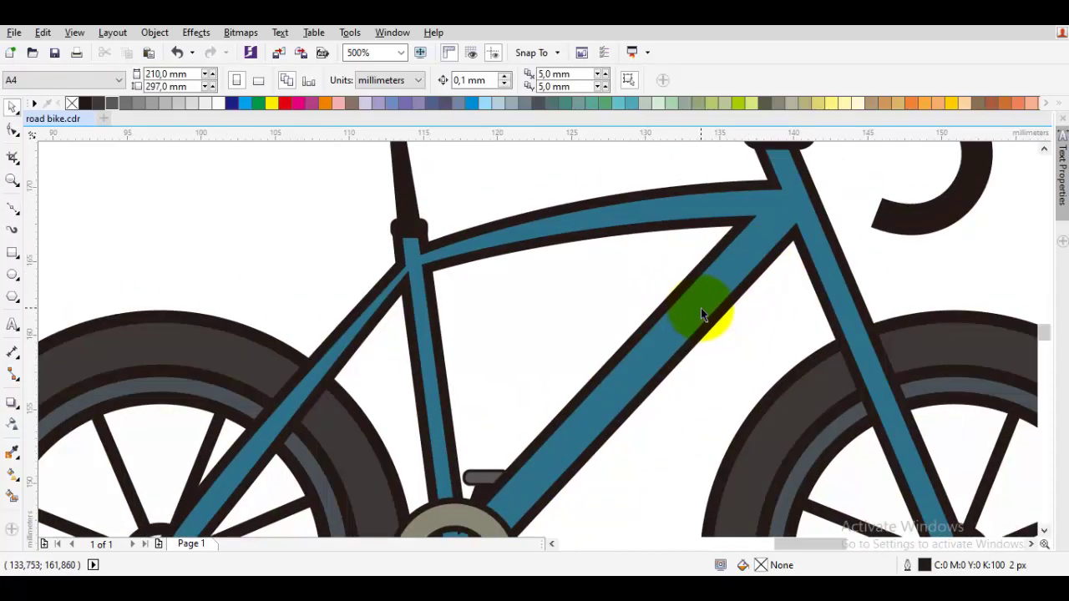
pyautogui.click(702, 305)
pyautogui.press('space')
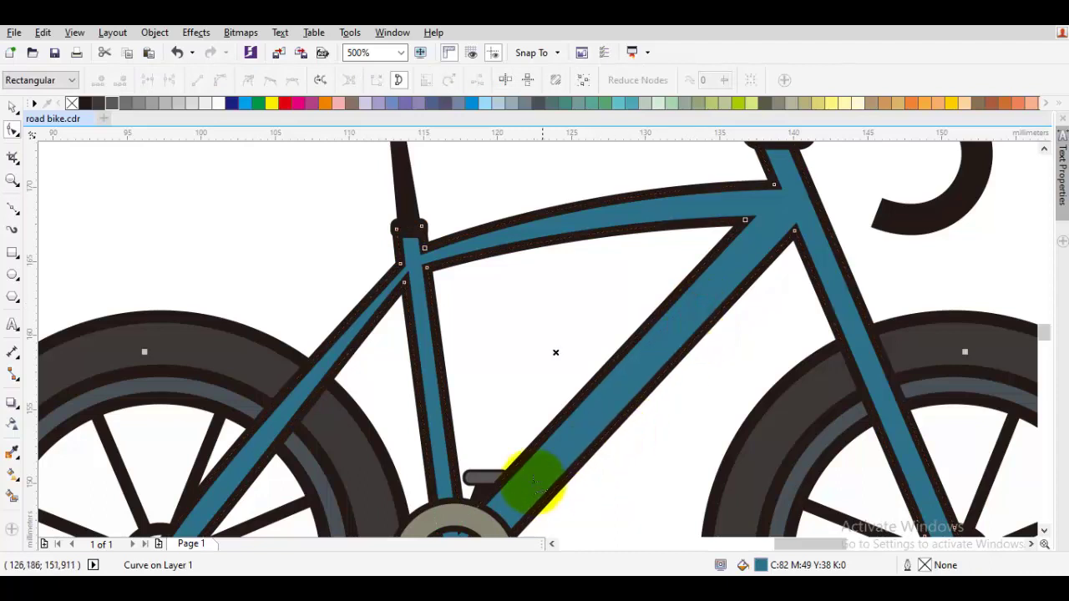
# Start a Bezier shape from the chainring along the down tube to the fork junction and down the fork to the front hub.
pyautogui.moveTo(532, 480); pyautogui.dragTo(549, 448)
pyautogui.click(531, 479)
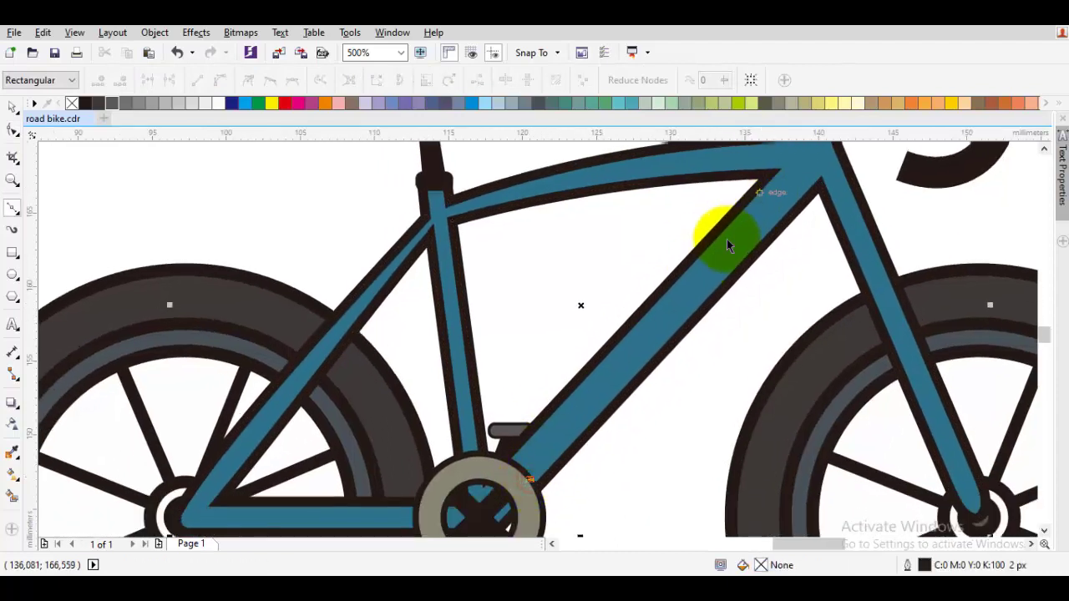
pyautogui.moveTo(738, 245); pyautogui.dragTo(673, 321)
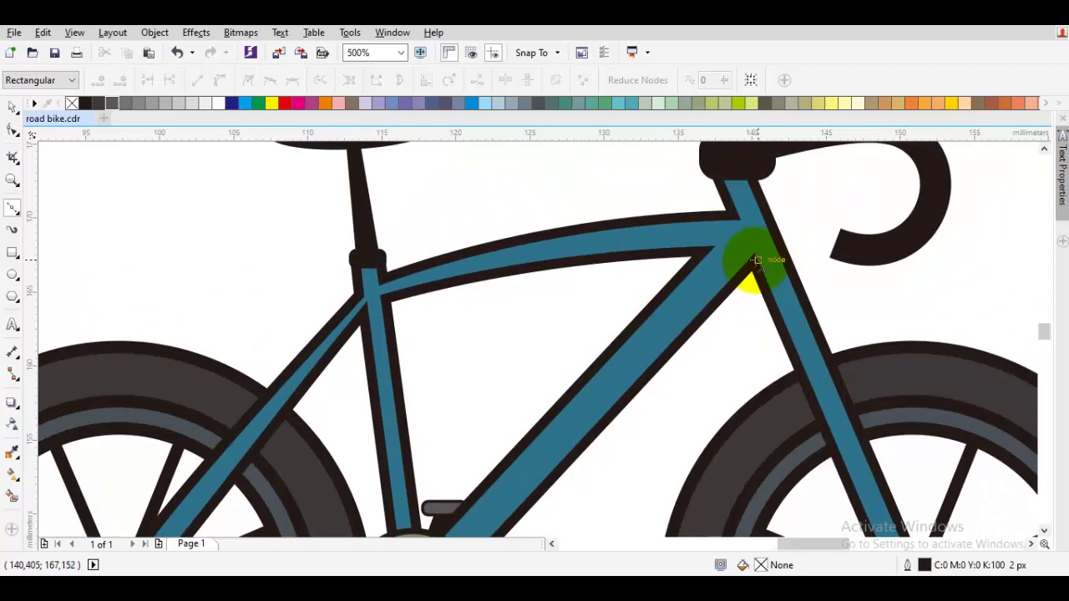
pyautogui.click(756, 259)
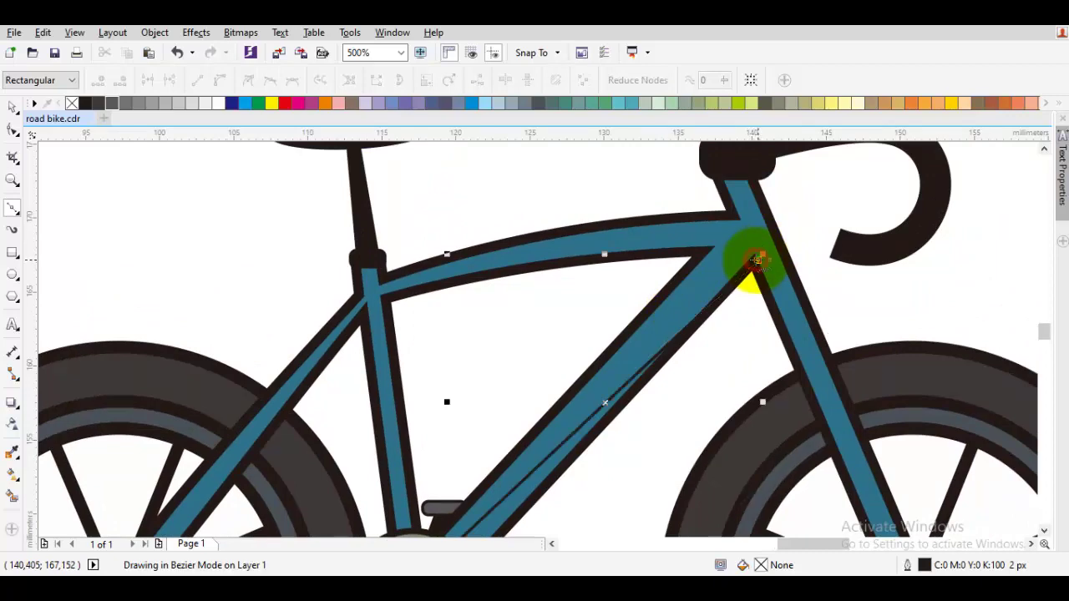
pyautogui.moveTo(760, 283); pyautogui.dragTo(731, 230)
pyautogui.moveTo(759, 334); pyautogui.dragTo(714, 243)
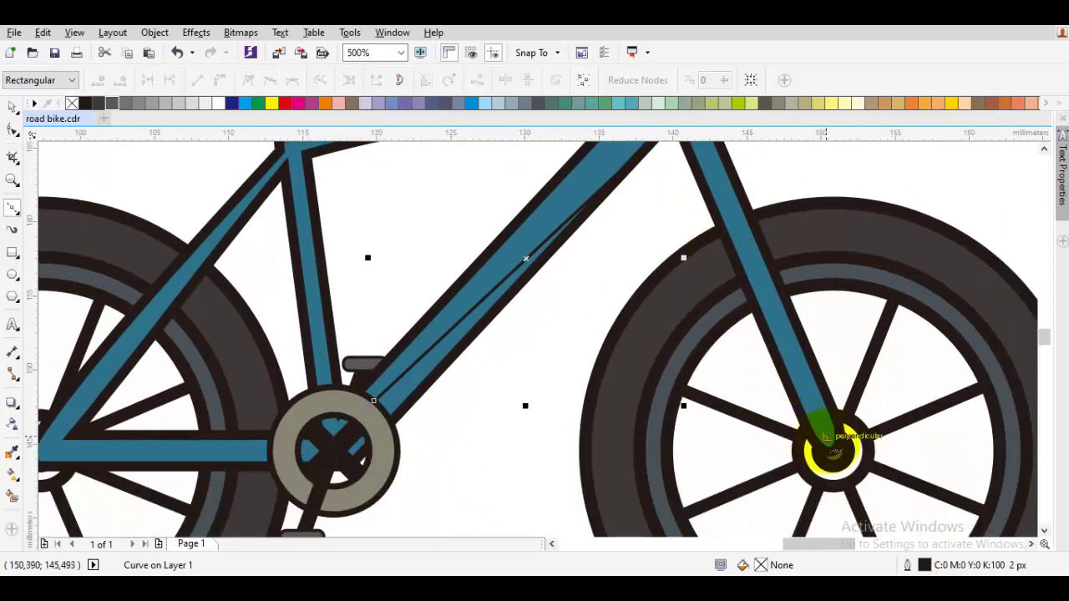
pyautogui.click(830, 443)
# Complete the closed Bezier shading shape below the bike to the rear hub, along the chainstay, up the seat tube and back to the chainring.
pyautogui.scroll(-1, 820, 451)
pyautogui.moveTo(743, 470); pyautogui.dragTo(748, 435)
pyautogui.moveTo(677, 462); pyautogui.dragTo(493, 483)
pyautogui.click(431, 418)
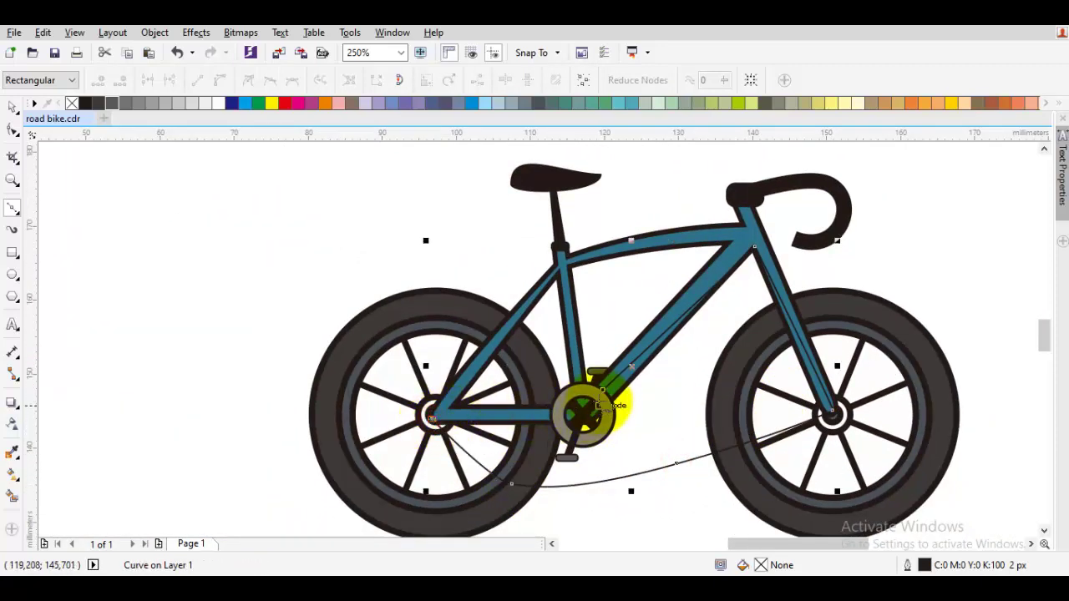
pyautogui.scroll(1, 580, 412)
pyautogui.click(564, 424)
pyautogui.moveTo(571, 232); pyautogui.dragTo(569, 287)
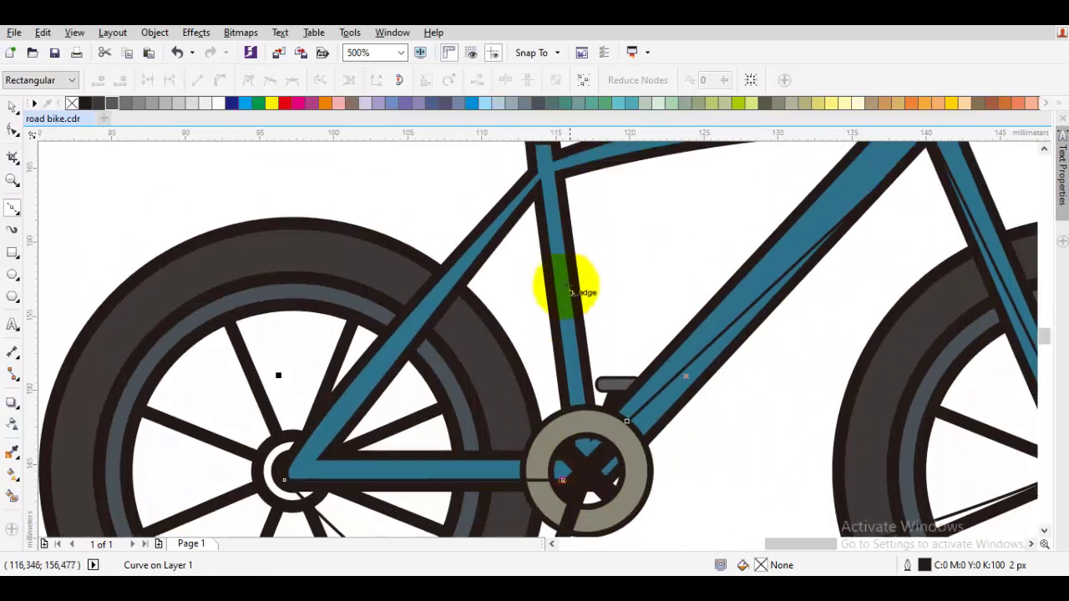
pyautogui.click(562, 244)
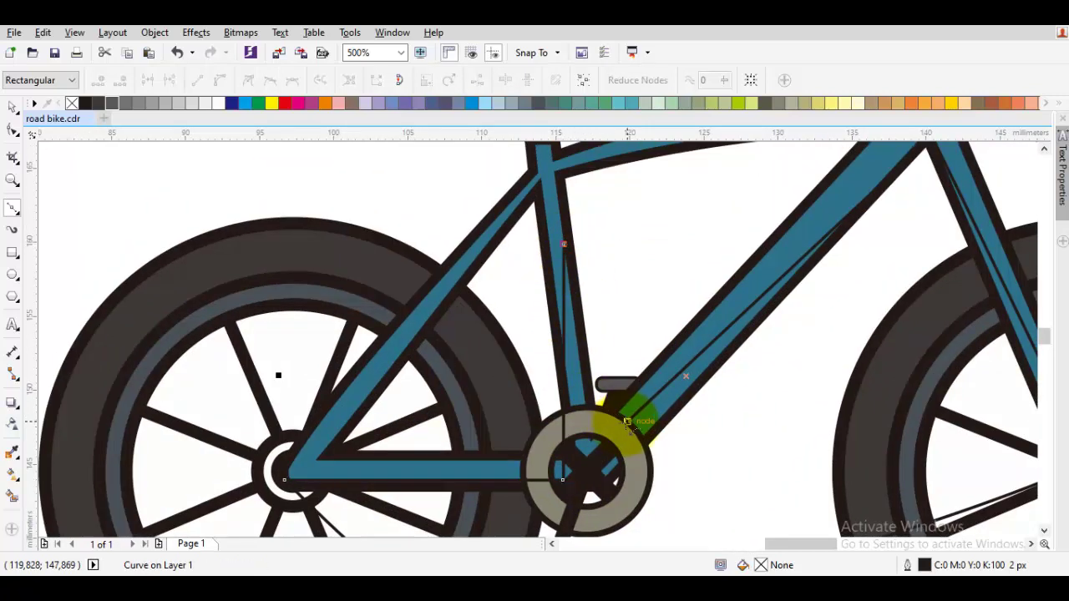
pyautogui.click(627, 422)
pyautogui.moveTo(612, 255); pyautogui.dragTo(596, 365)
# Intersect the shading shape with the blue frame using a yellow outline, and delete the original Bezier shape.
pyautogui.press('space')
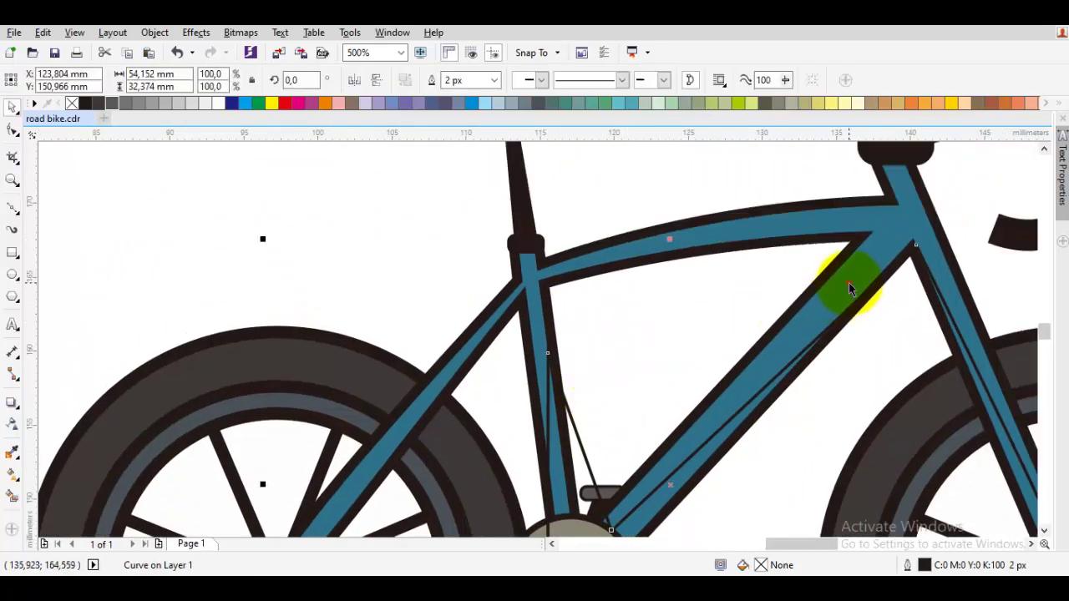
pyautogui.keyDown('shift'); pyautogui.click(848, 288); pyautogui.keyUp('shift')
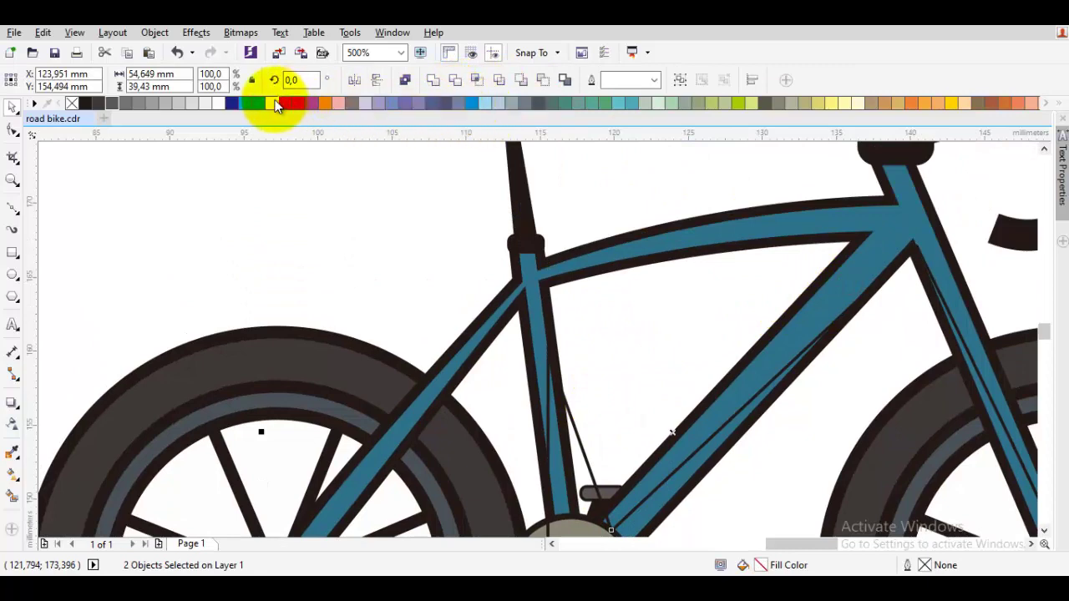
pyautogui.rightClick(272, 104)
pyautogui.click(477, 81)
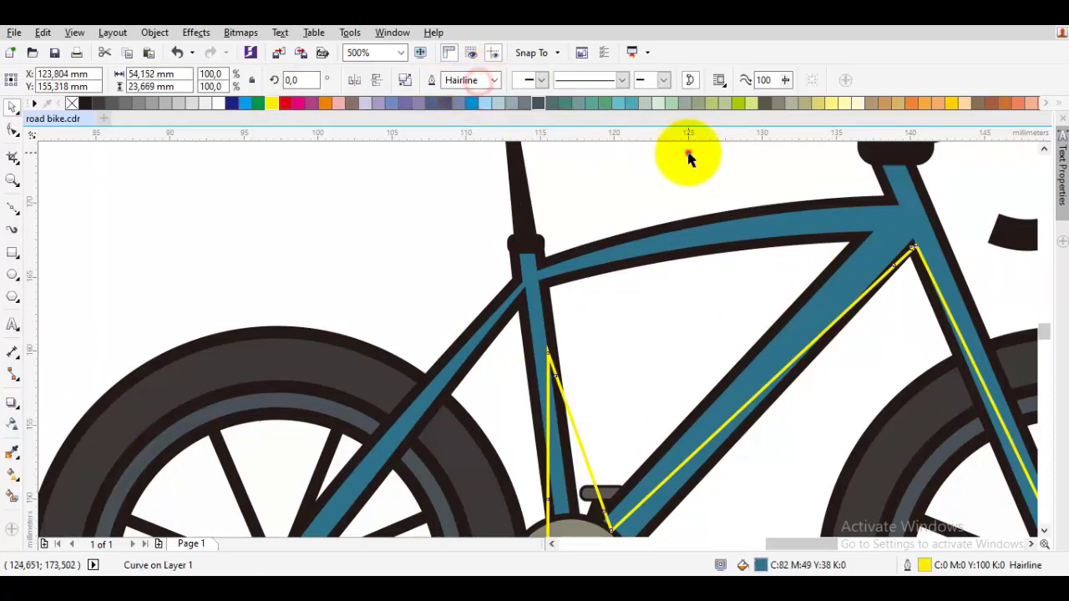
pyautogui.click(689, 154)
pyautogui.moveTo(640, 287); pyautogui.dragTo(565, 185)
pyautogui.click(723, 337)
pyautogui.press('Delete')
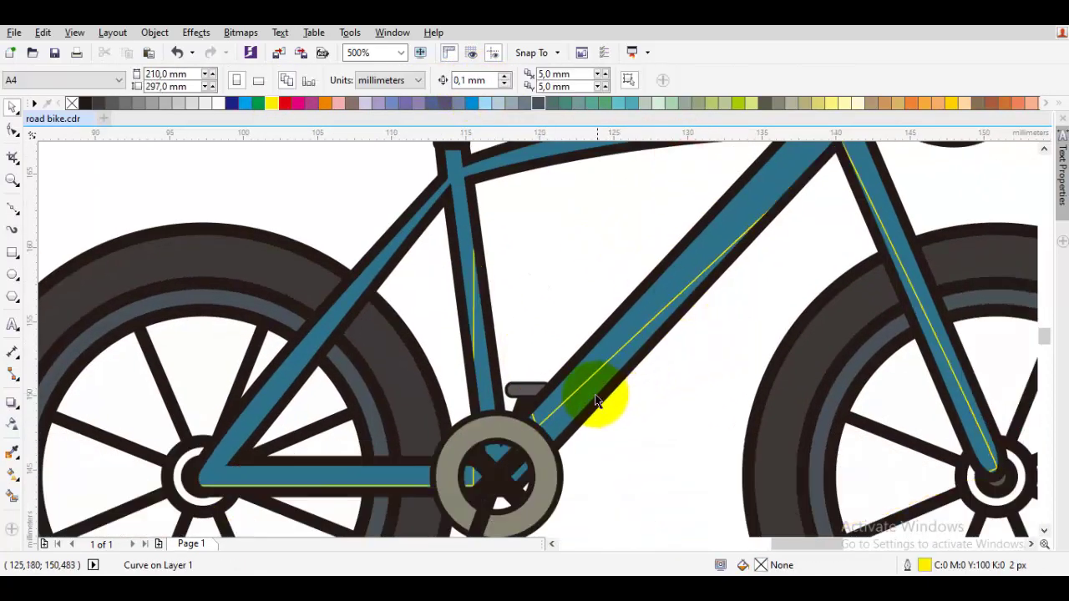
# Move the intersected shading shape's node near the chainring further up and into the down tube.
pyautogui.doubleClick(579, 393)
pyautogui.press('space')
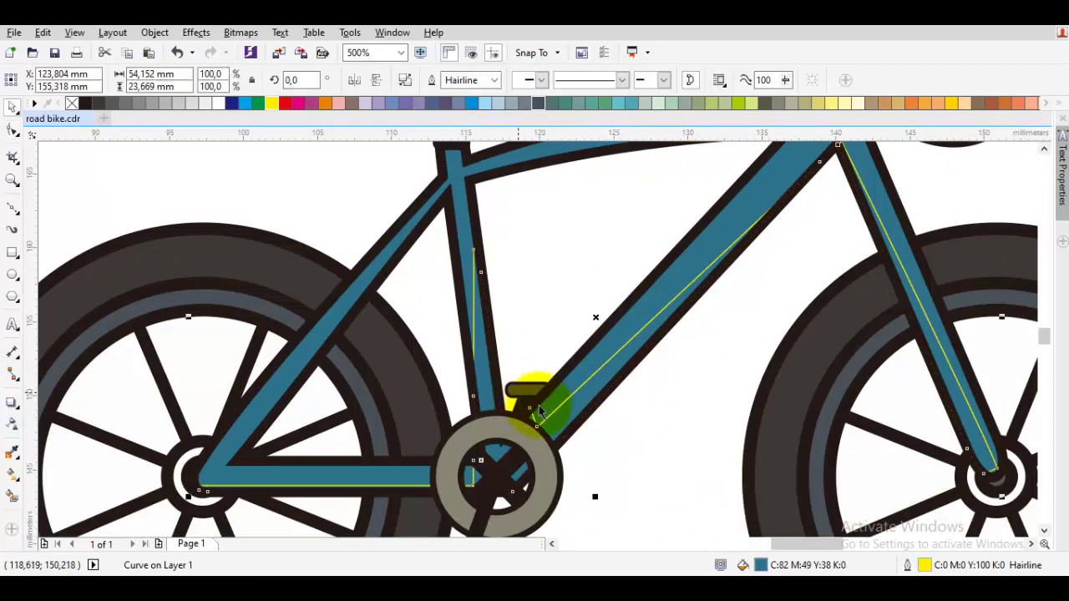
pyautogui.press('space')
pyautogui.scroll(1, 540, 426)
pyautogui.moveTo(539, 424); pyautogui.dragTo(566, 399)
pyautogui.press('space')
pyautogui.doubleClick(791, 567)
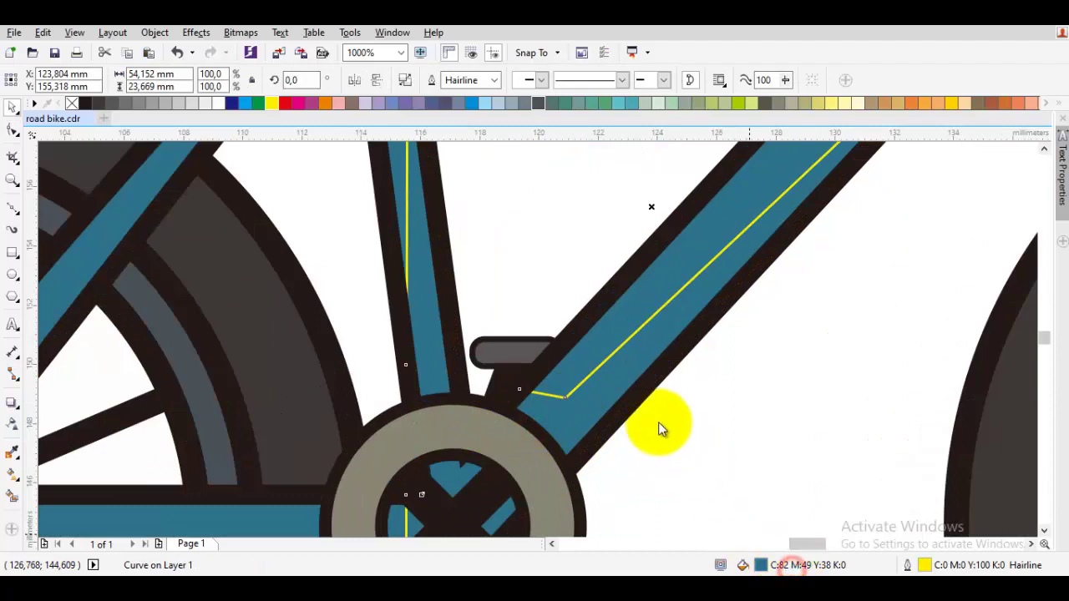
pyautogui.moveTo(758, 302); pyautogui.dragTo(759, 314)
pyautogui.moveTo(826, 160); pyautogui.dragTo(655, 158)
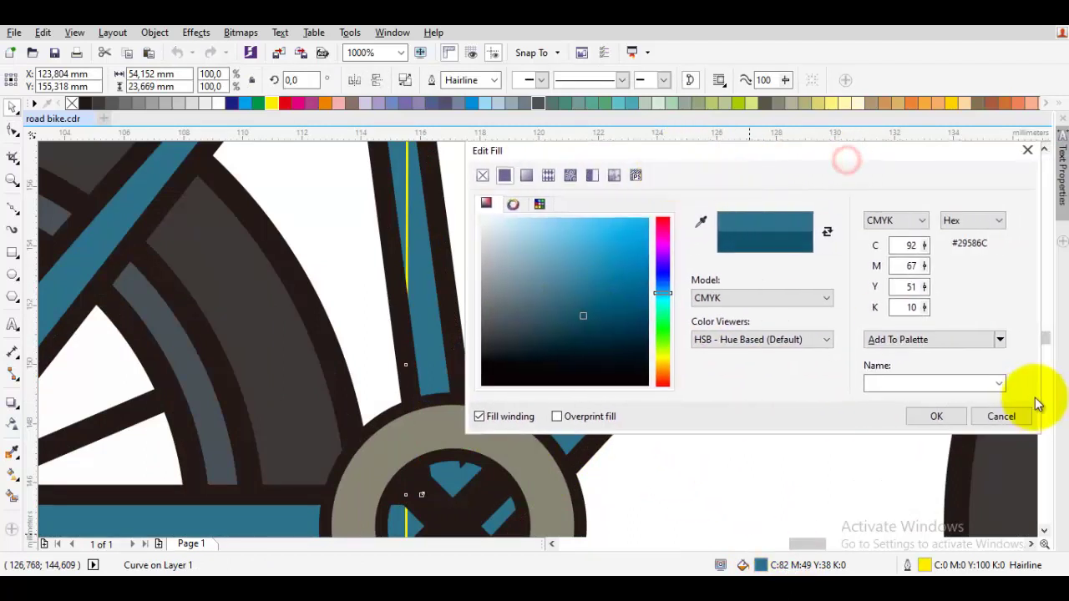
pyautogui.click(1012, 416)
pyautogui.click(768, 440)
# Fill the frame's shading shape with dark blue C95 M72 Y58 K24 and remove its yellow outline.
pyautogui.click(586, 399)
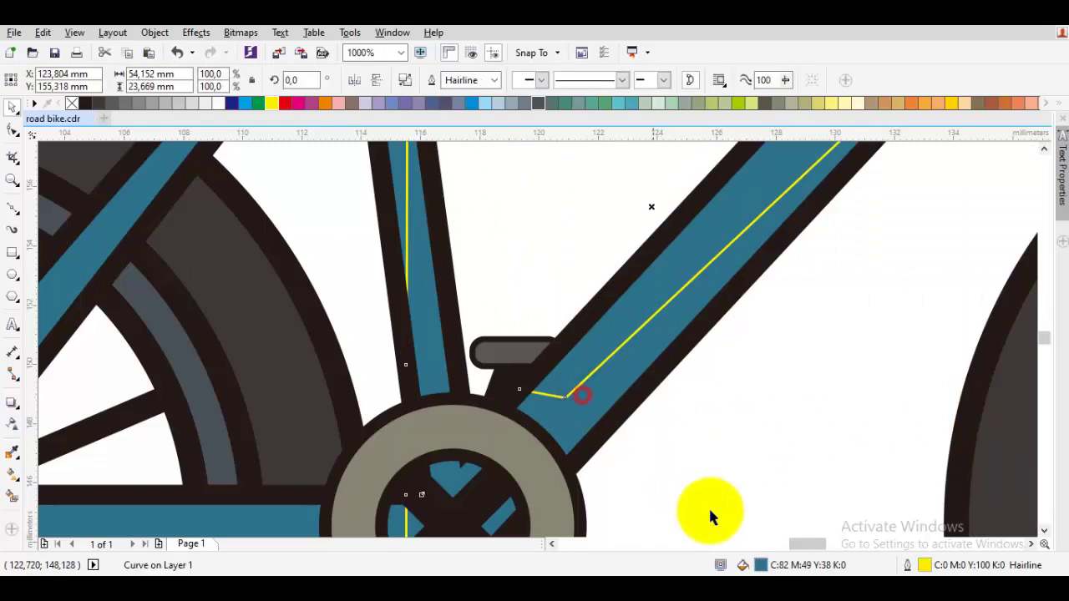
pyautogui.doubleClick(812, 563)
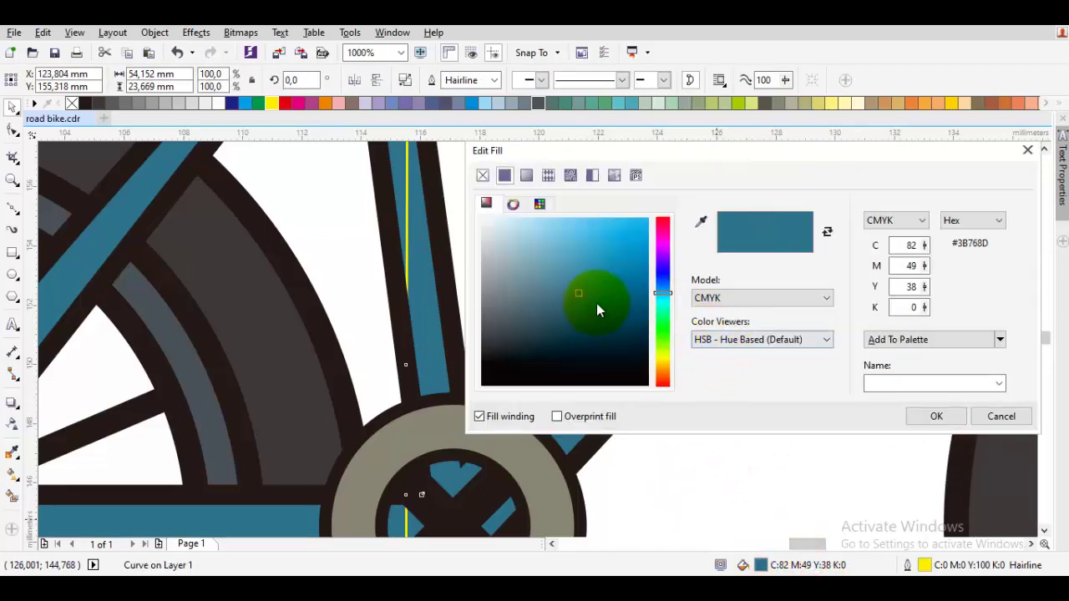
pyautogui.click(588, 311)
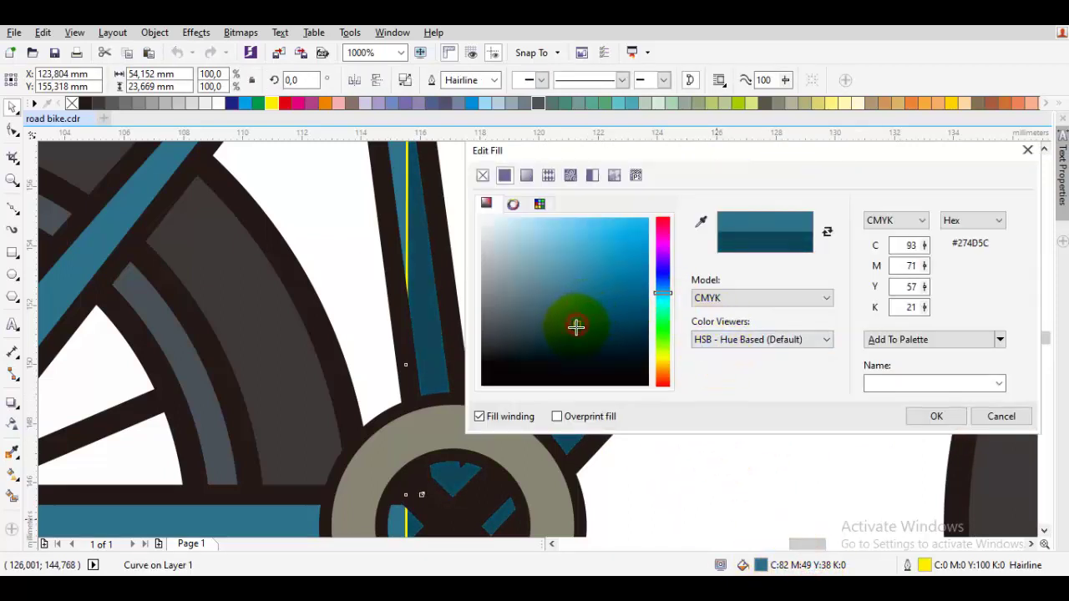
pyautogui.press('Return')
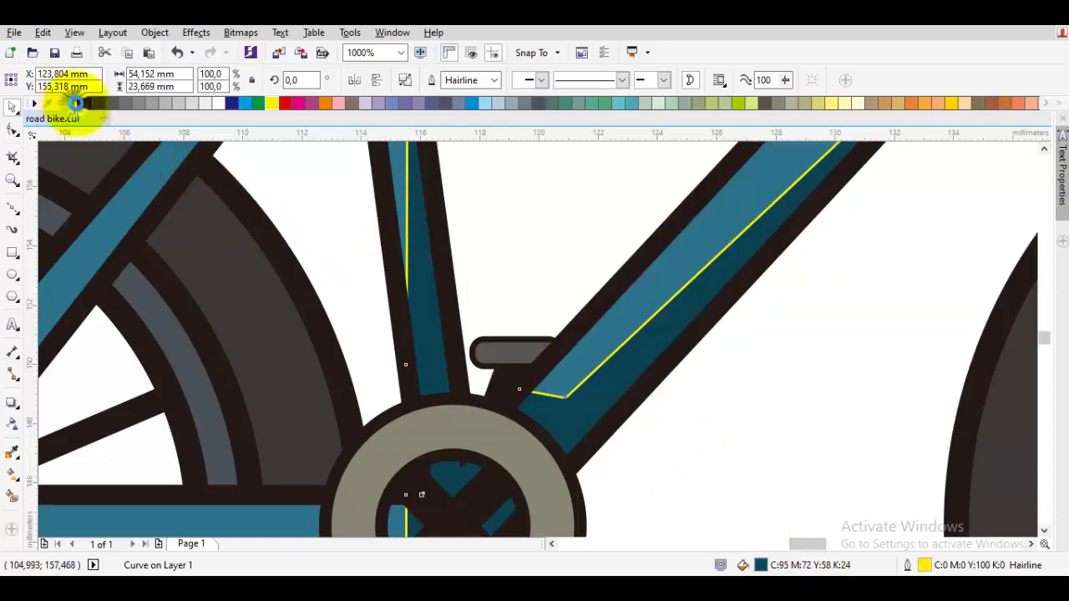
pyautogui.click(718, 453)
pyautogui.scroll(-4, 682, 446)
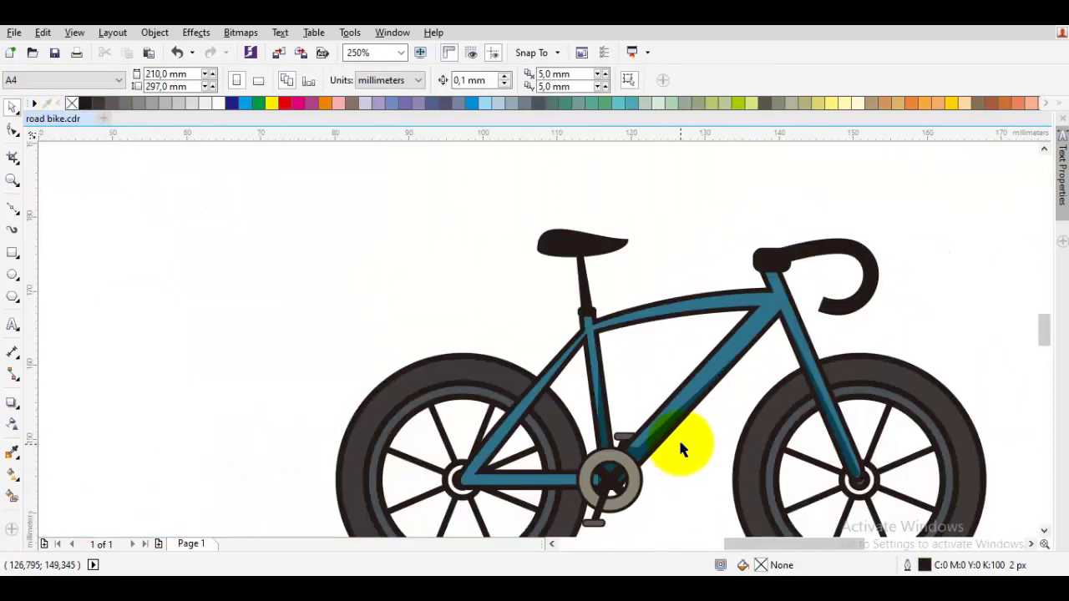
# Examine the top tube and its joint with the seat tube.
pyautogui.press('p')
pyautogui.scroll(1, 754, 296)
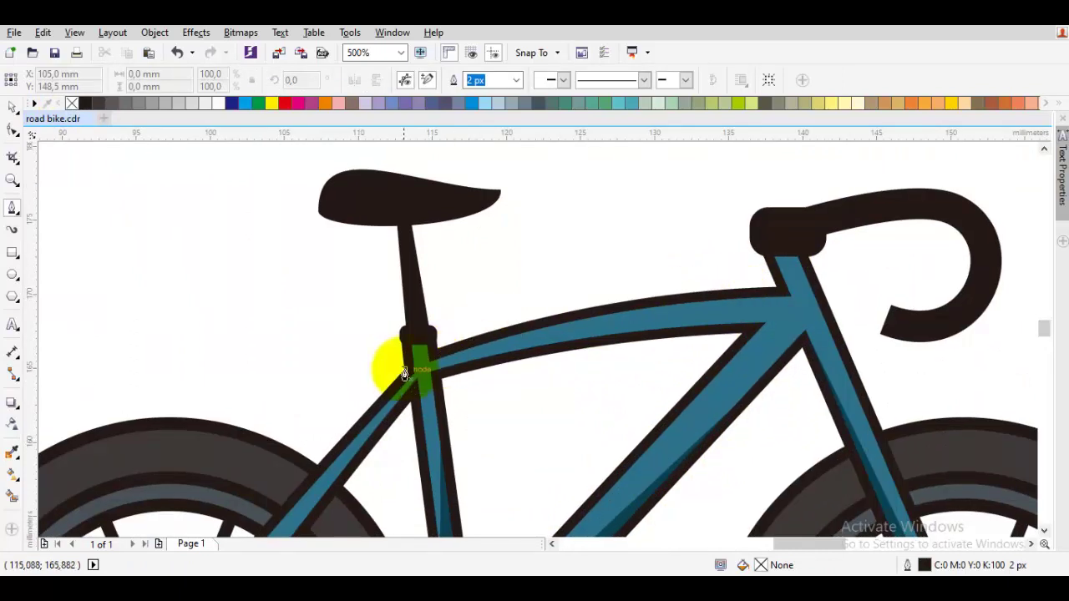
pyautogui.scroll(1, 404, 370)
pyautogui.moveTo(481, 357); pyautogui.dragTo(298, 387)
pyautogui.press('F10')
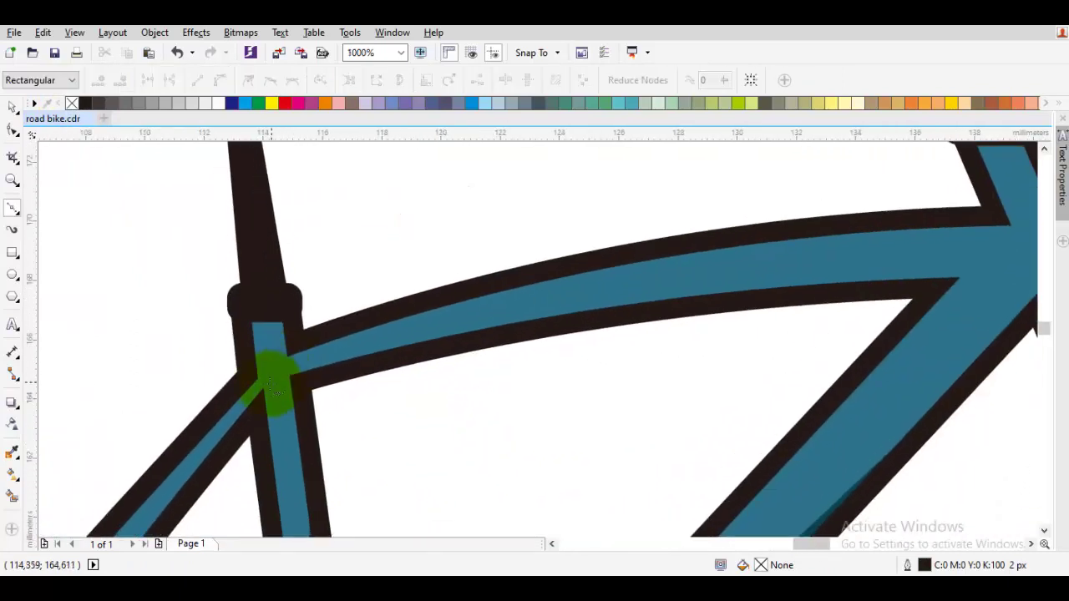
pyautogui.scroll(-2, 363, 362)
pyautogui.press('space')
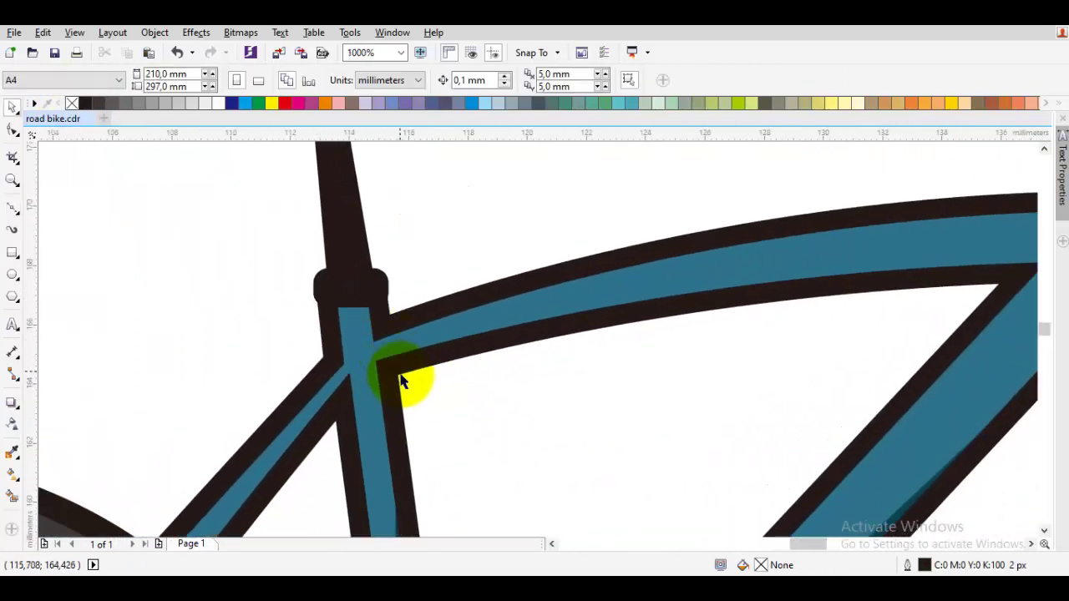
pyautogui.scroll(-1, 407, 384)
pyautogui.scroll(-1, 490, 363)
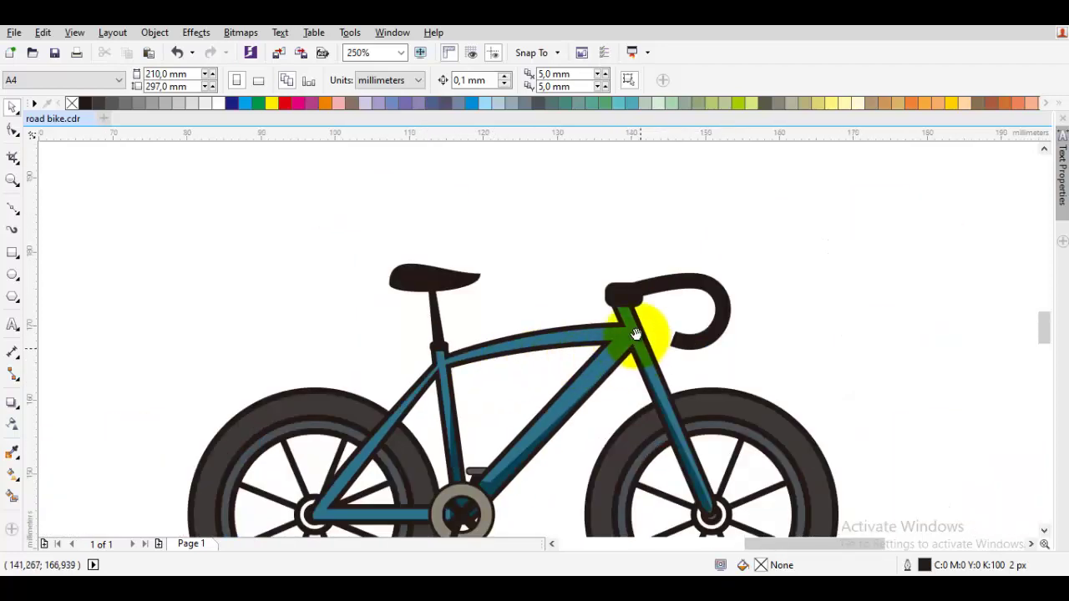
# Reshape the handlebar's open end by deleting its upper corner node and moving the remaining corner up.
pyautogui.moveTo(635, 334); pyautogui.dragTo(571, 264)
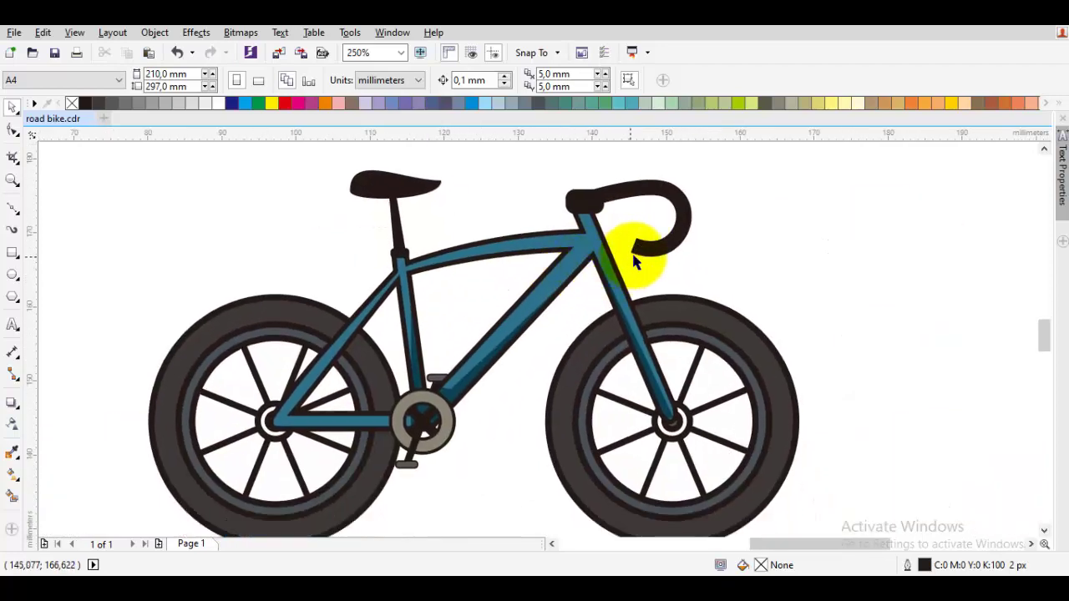
pyautogui.scroll(1, 643, 259)
pyautogui.click(668, 247)
pyautogui.rightClick(673, 254)
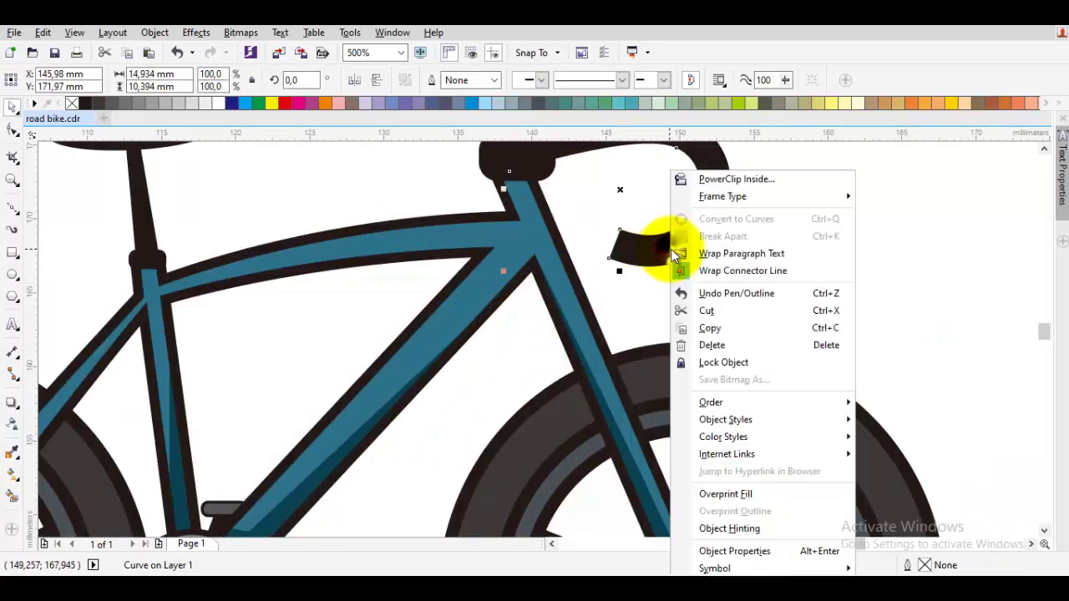
pyautogui.doubleClick(645, 248)
pyautogui.doubleClick(617, 227)
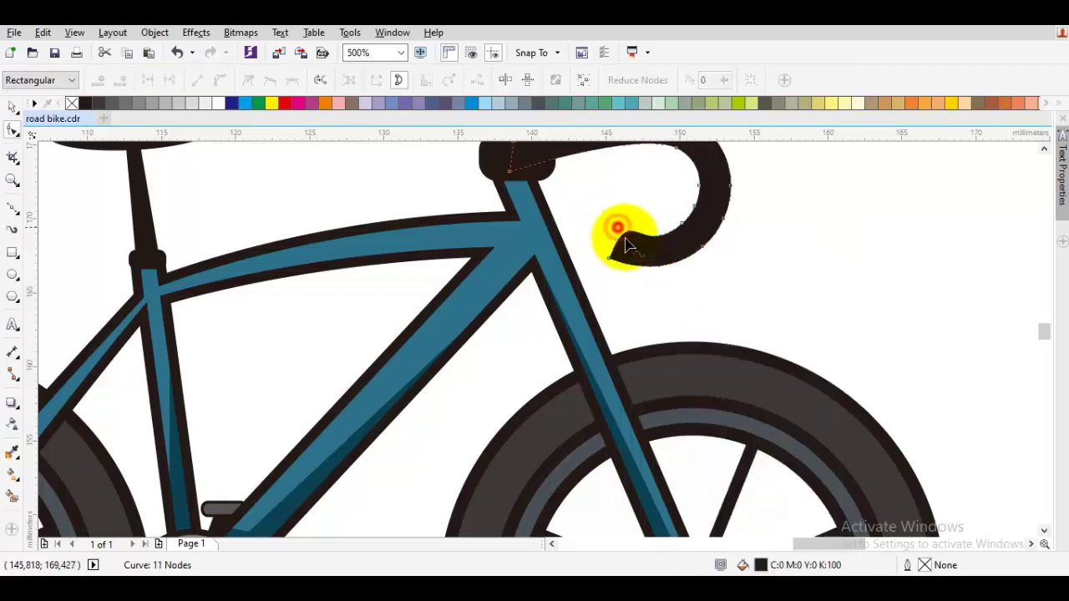
pyautogui.click(645, 251)
pyautogui.moveTo(612, 261); pyautogui.dragTo(620, 229)
pyautogui.press('space')
pyautogui.click(636, 210)
# Select all the bike's objects and group them.
pyautogui.scroll(-2, 636, 211)
pyautogui.click(715, 236)
pyautogui.moveTo(688, 245); pyautogui.dragTo(699, 283)
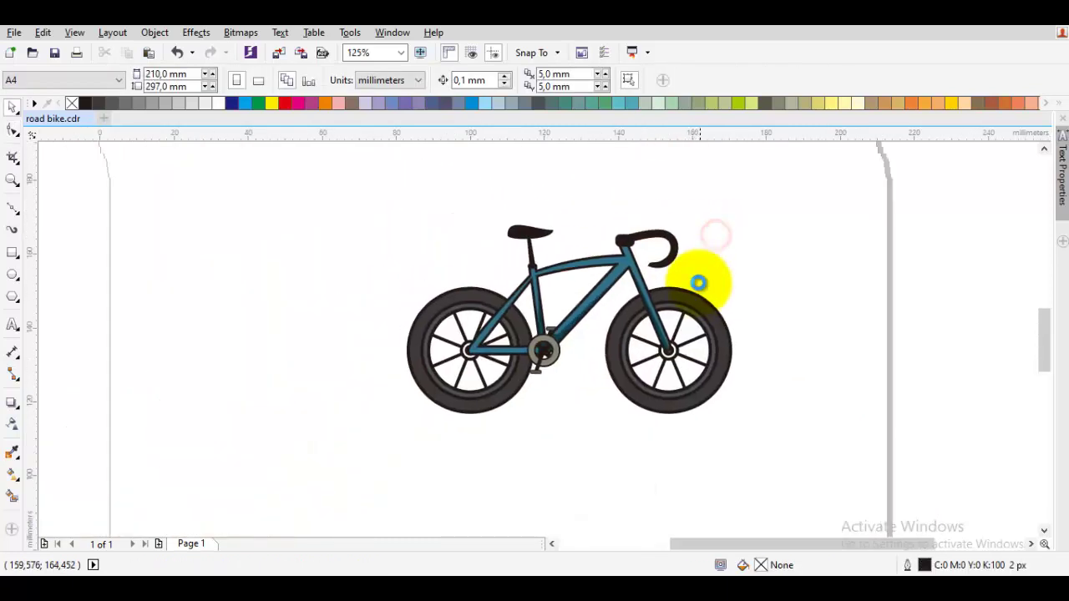
pyautogui.moveTo(620, 272); pyautogui.dragTo(649, 291)
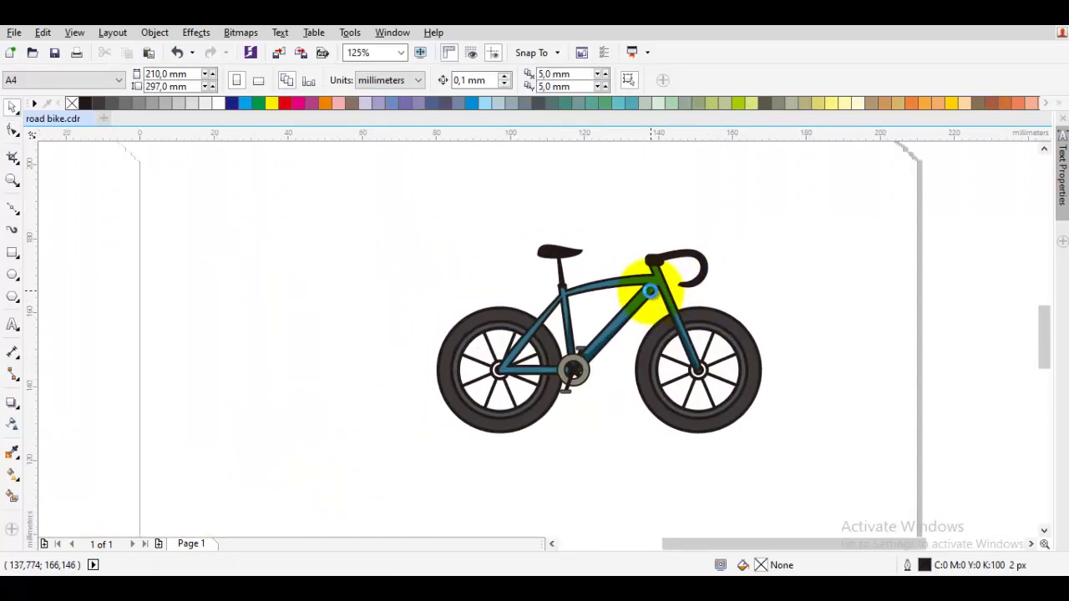
pyautogui.moveTo(701, 455); pyautogui.dragTo(866, 535)
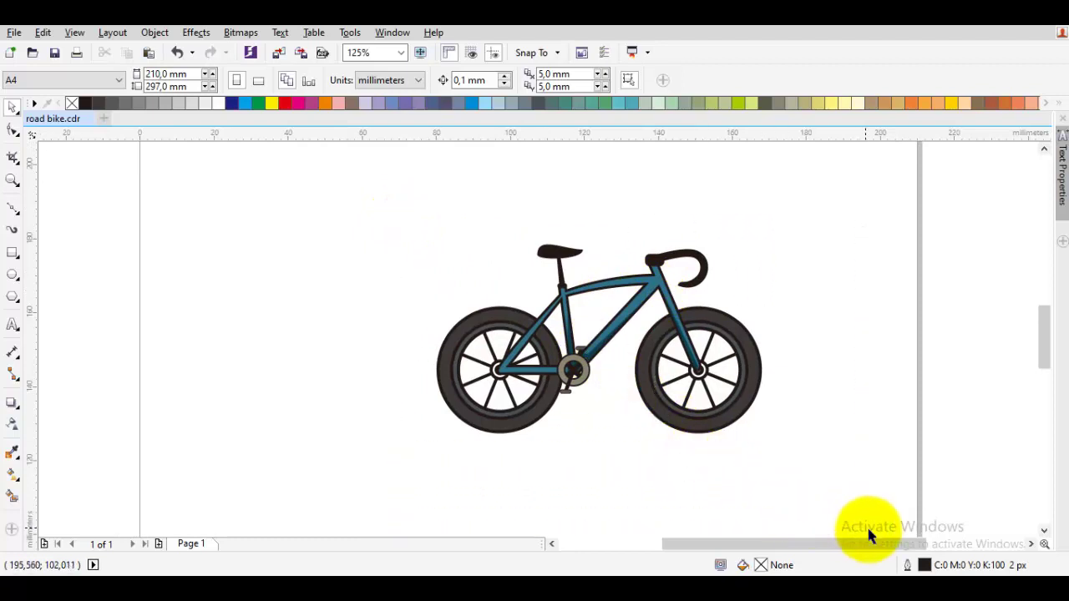
pyautogui.rightClick(689, 355)
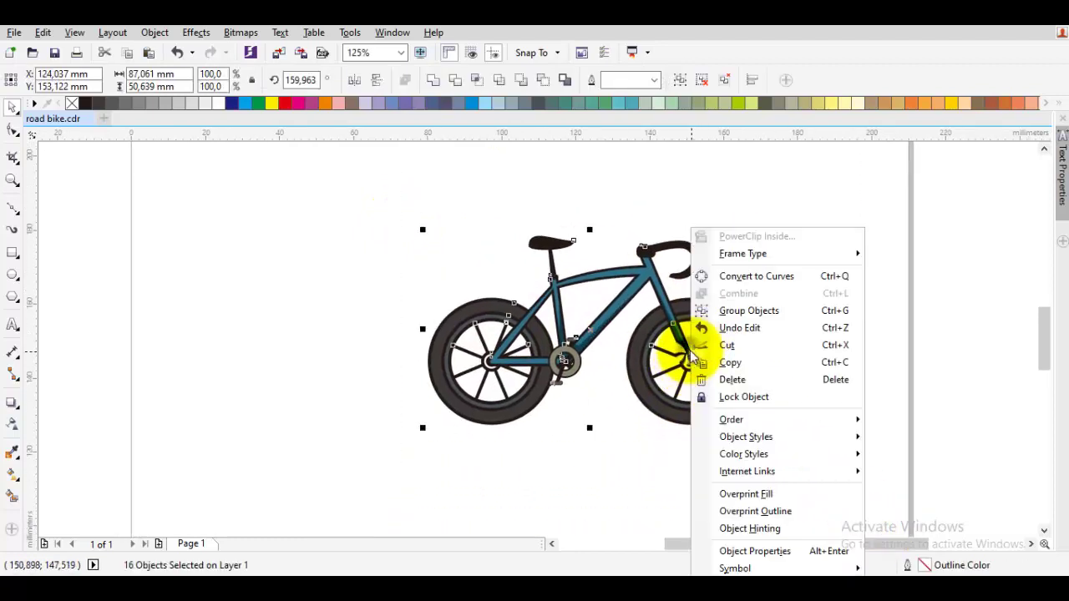
pyautogui.click(756, 310)
# Move the grouped bike left on the page to about X 97.8 mm.
pyautogui.scroll(-2, 785, 324)
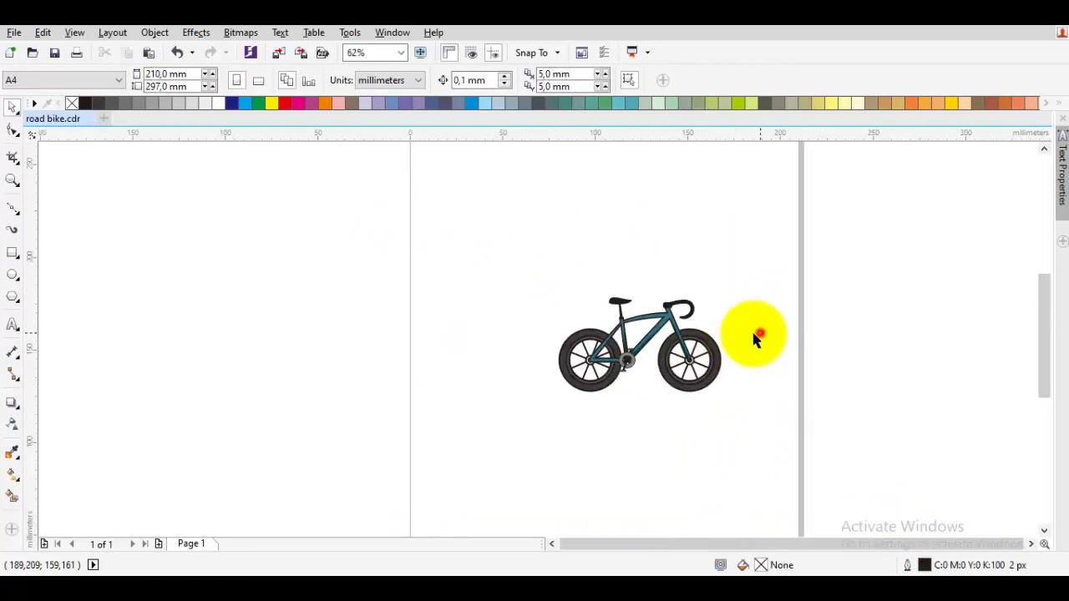
pyautogui.moveTo(534, 383); pyautogui.dragTo(486, 383)
pyautogui.click(710, 373)
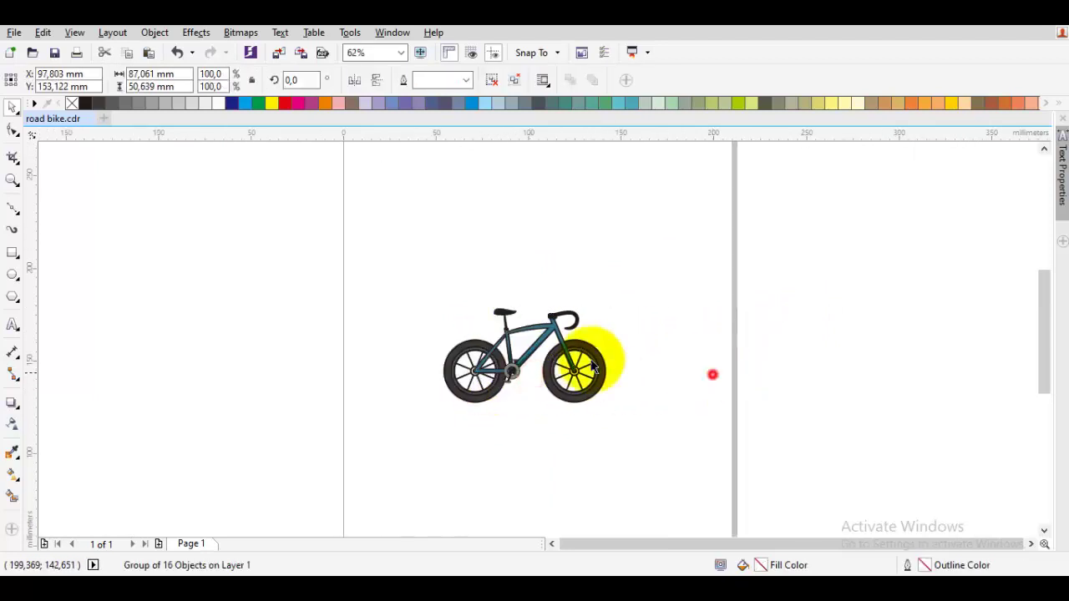
# Draw a rectangle about 86 × 12 mm beneath the wheels and shift it slightly down and left, below the rear tyre.
pyautogui.click(14, 215)
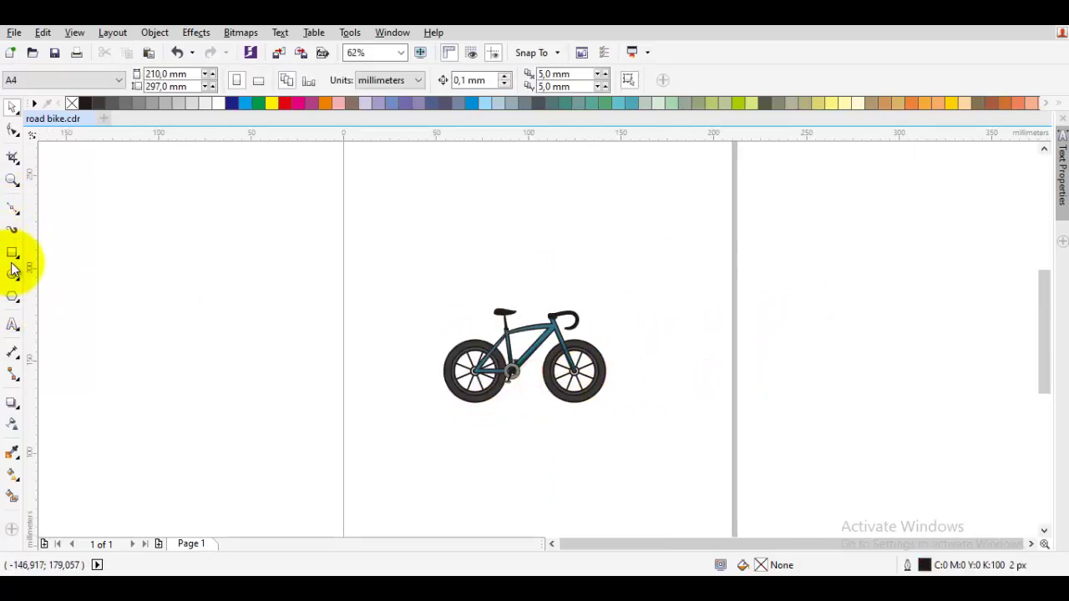
pyautogui.click(12, 256)
pyautogui.scroll(2, 460, 408)
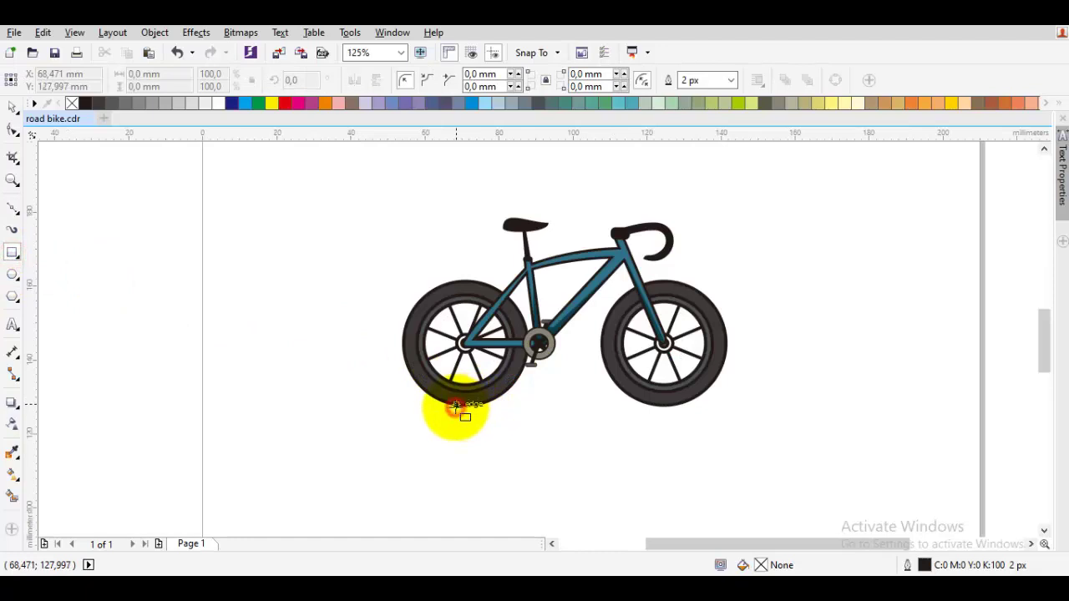
pyautogui.moveTo(460, 408); pyautogui.dragTo(777, 453)
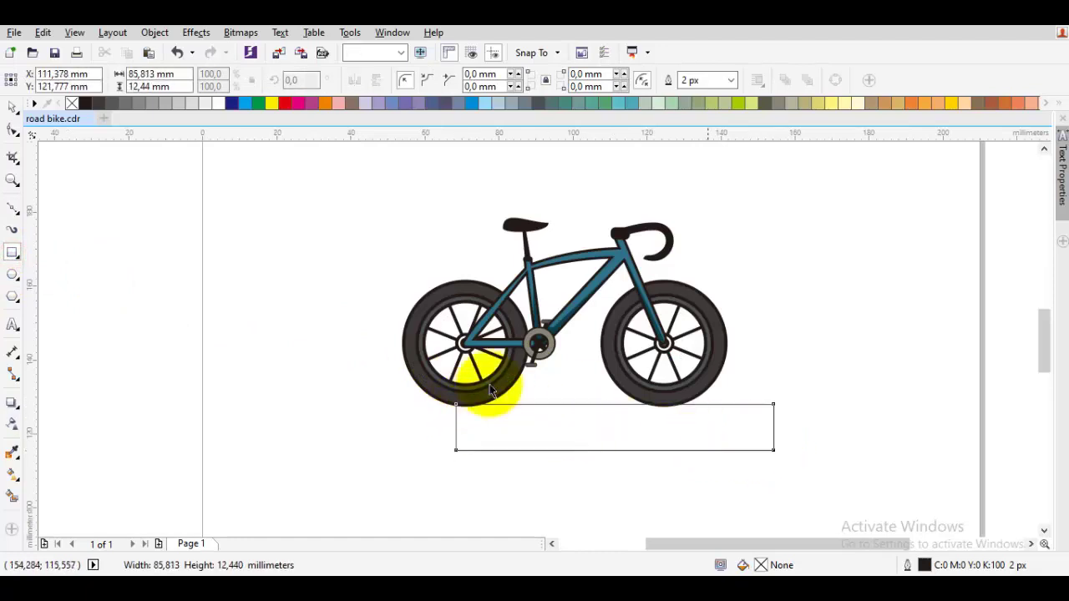
pyautogui.scroll(4, 468, 400)
pyautogui.moveTo(472, 474); pyautogui.dragTo(501, 465)
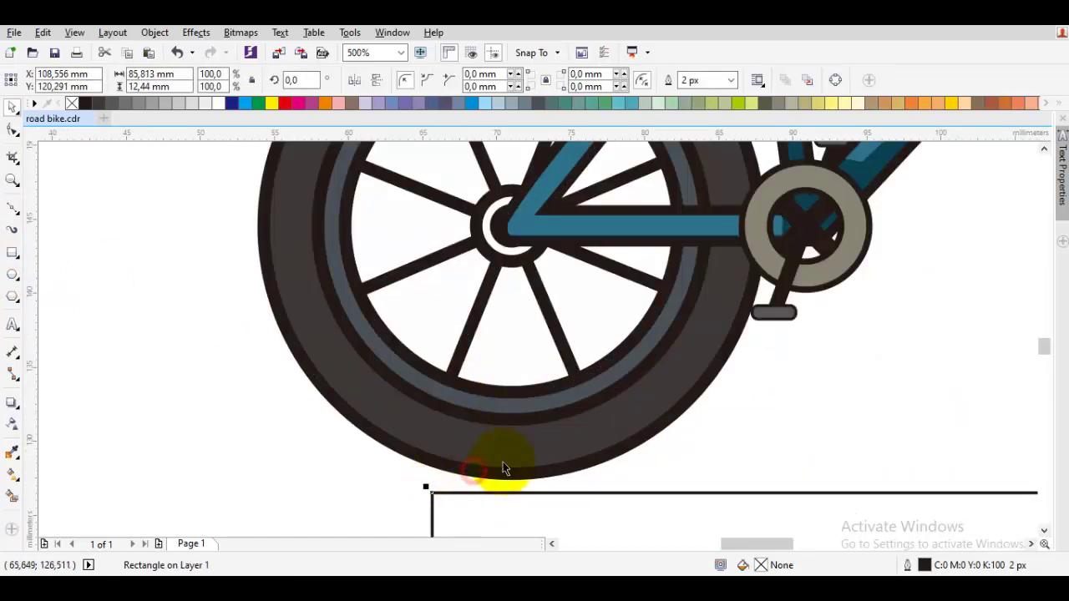
# Convert the grouped bike to curves and select the rectangle beneath the wheels.
pyautogui.rightClick(513, 410)
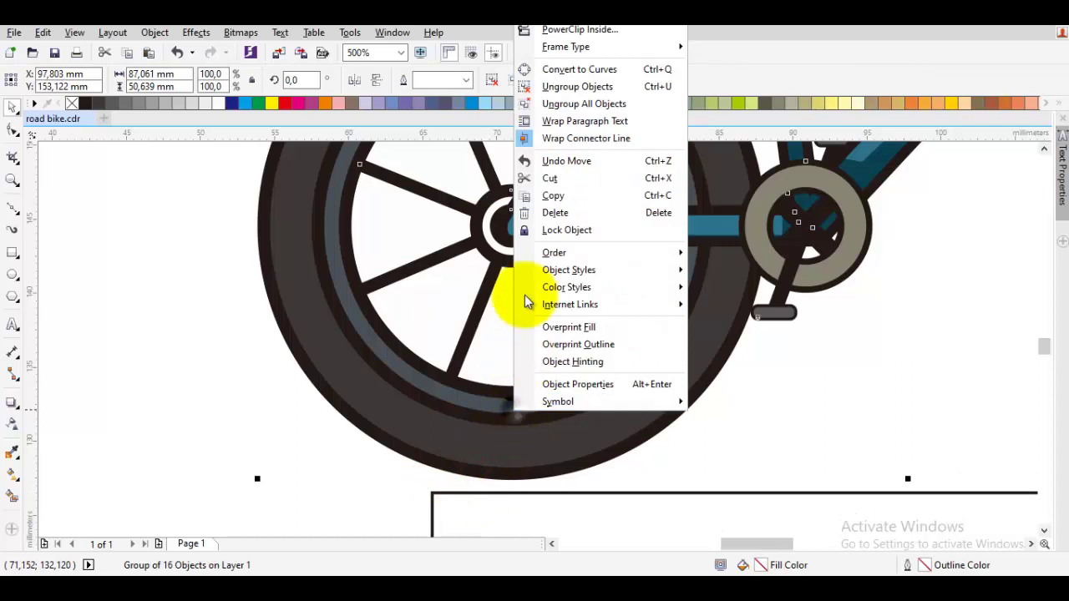
pyautogui.click(574, 71)
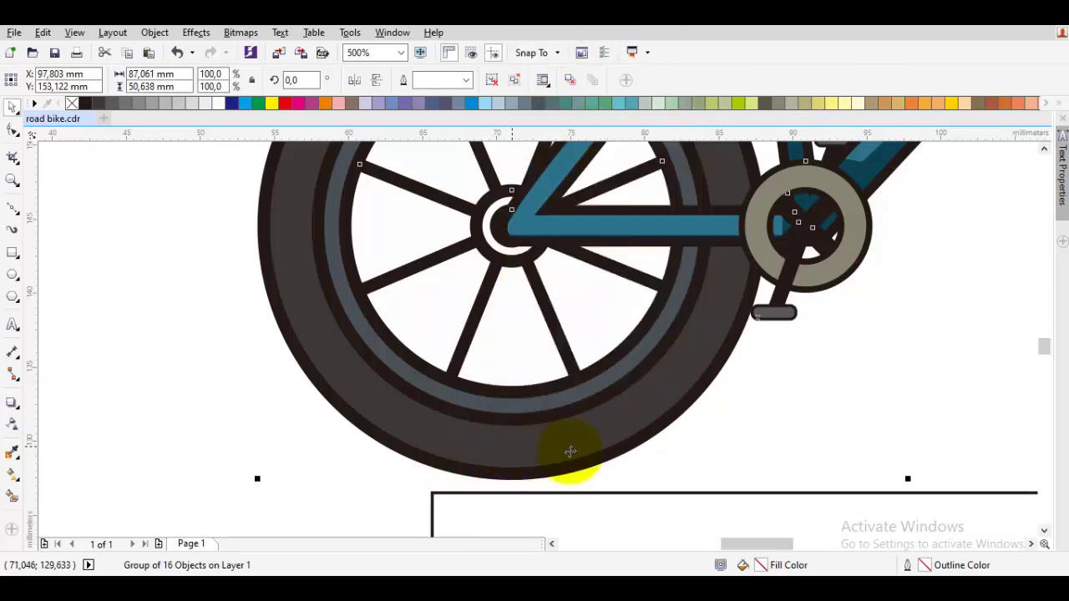
pyautogui.click(666, 452)
pyautogui.click(626, 495)
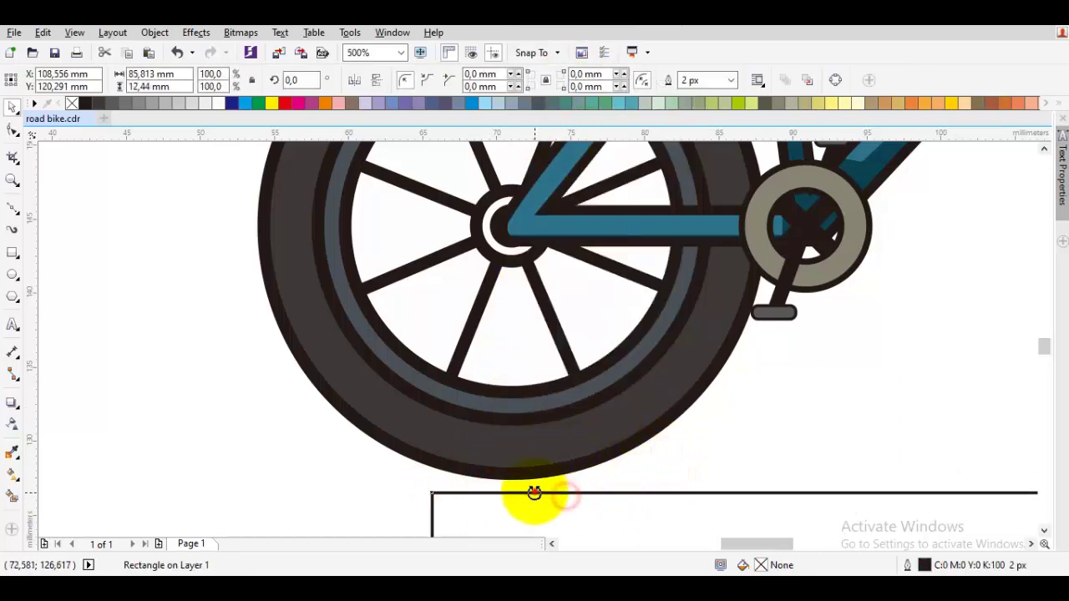
# Move the rectangle up to touch the underside of the rear tyre and centre it horizontally with the bike.
pyautogui.moveTo(522, 493); pyautogui.dragTo(500, 479)
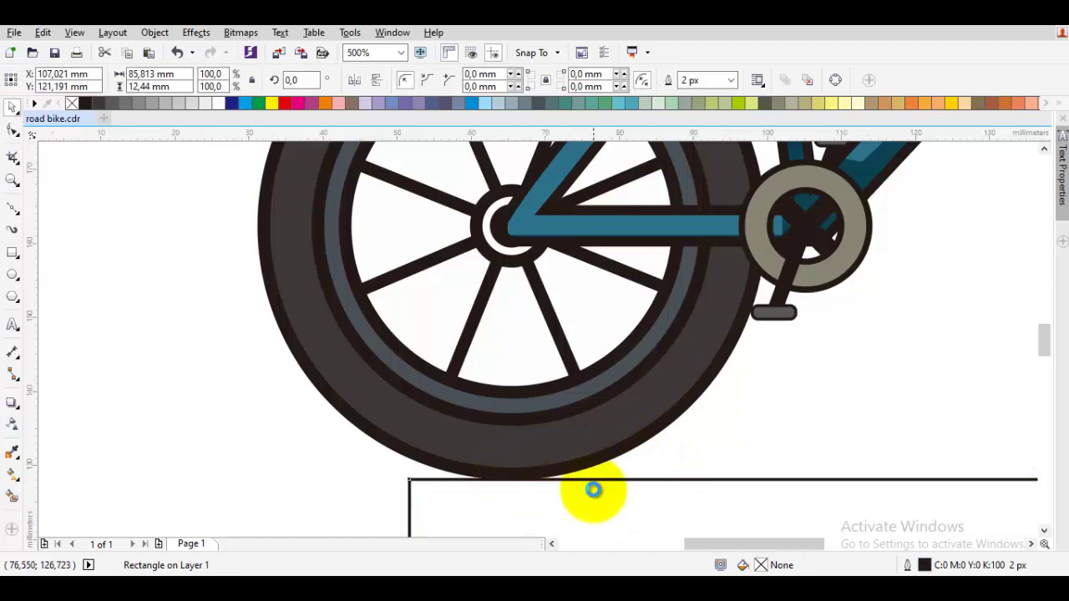
pyautogui.press('F3')
pyautogui.hscroll(-3, 501, 401)
pyautogui.moveTo(730, 442); pyautogui.dragTo(213, 175)
pyautogui.press('c')
pyautogui.click(704, 329)
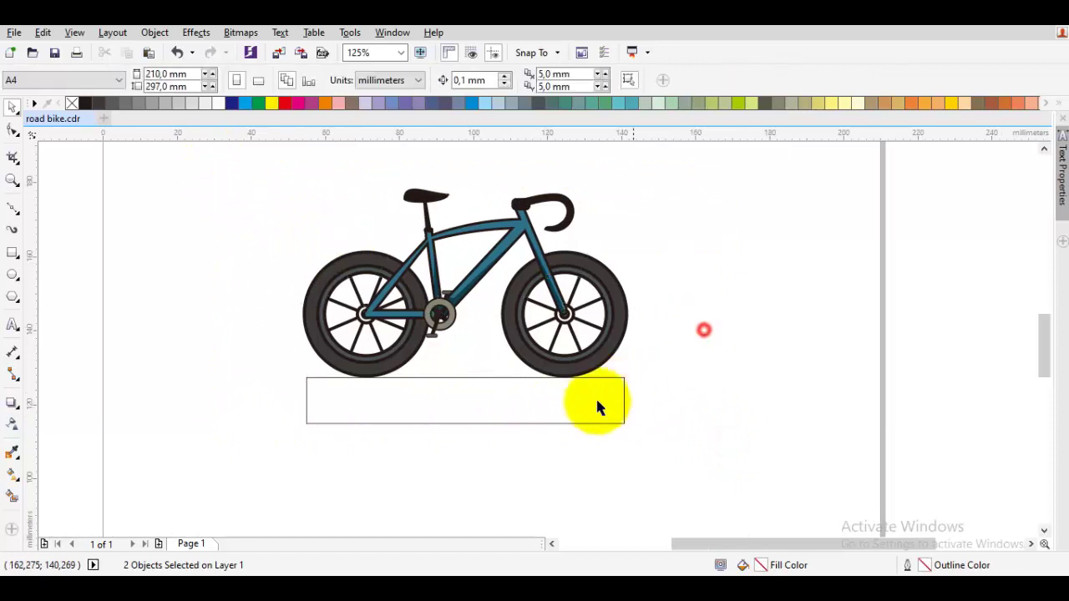
# Round the rectangle's corners fully to 6.22 mm and widen it symmetrically to about 137 mm.
pyautogui.click(589, 404)
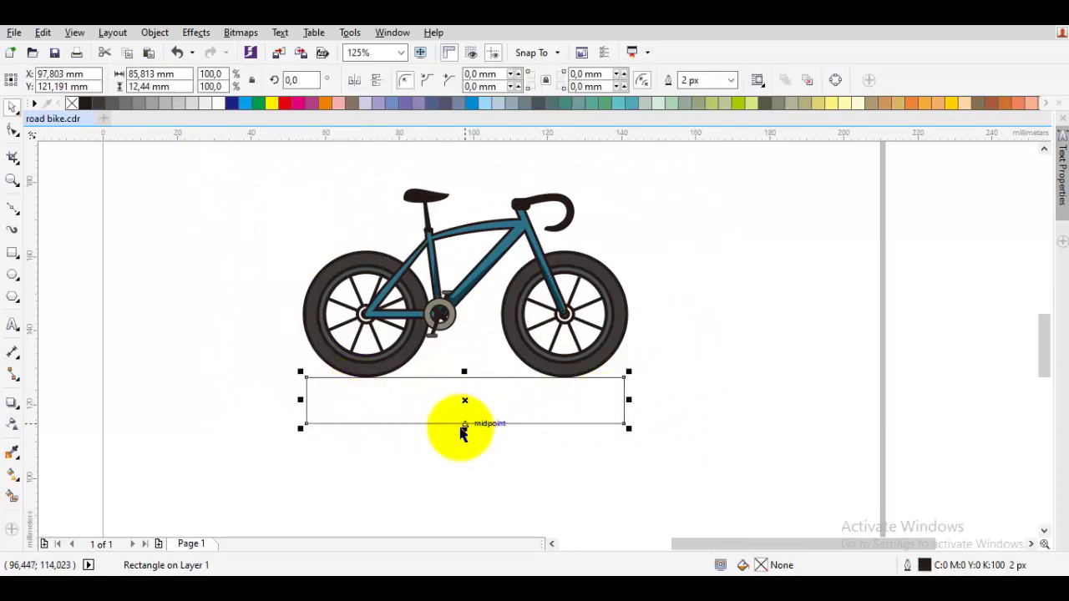
pyautogui.click(13, 128)
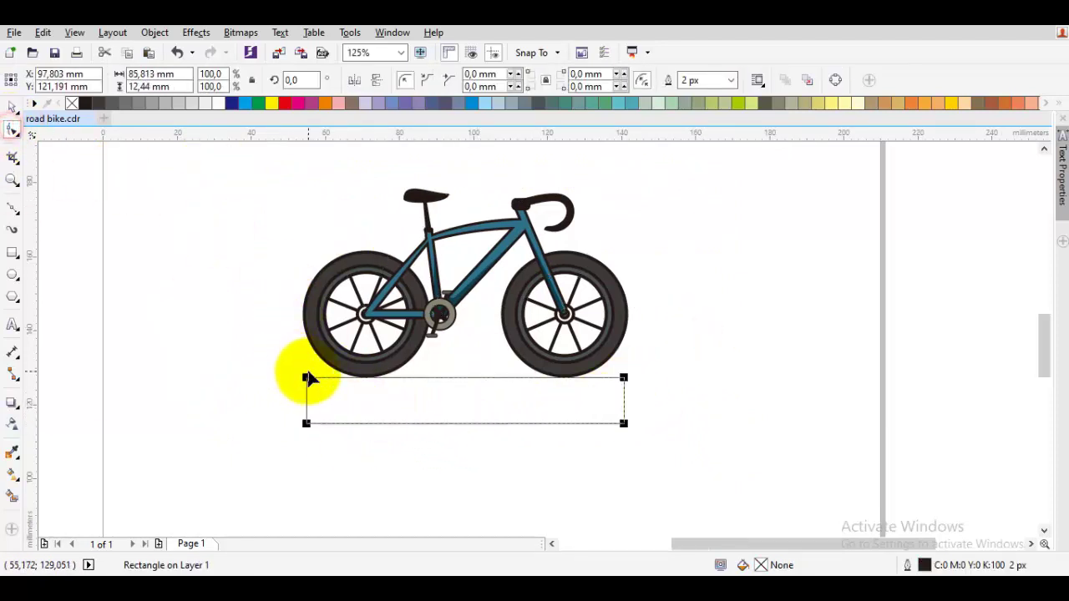
pyautogui.moveTo(334, 384); pyautogui.dragTo(376, 388)
pyautogui.press('space')
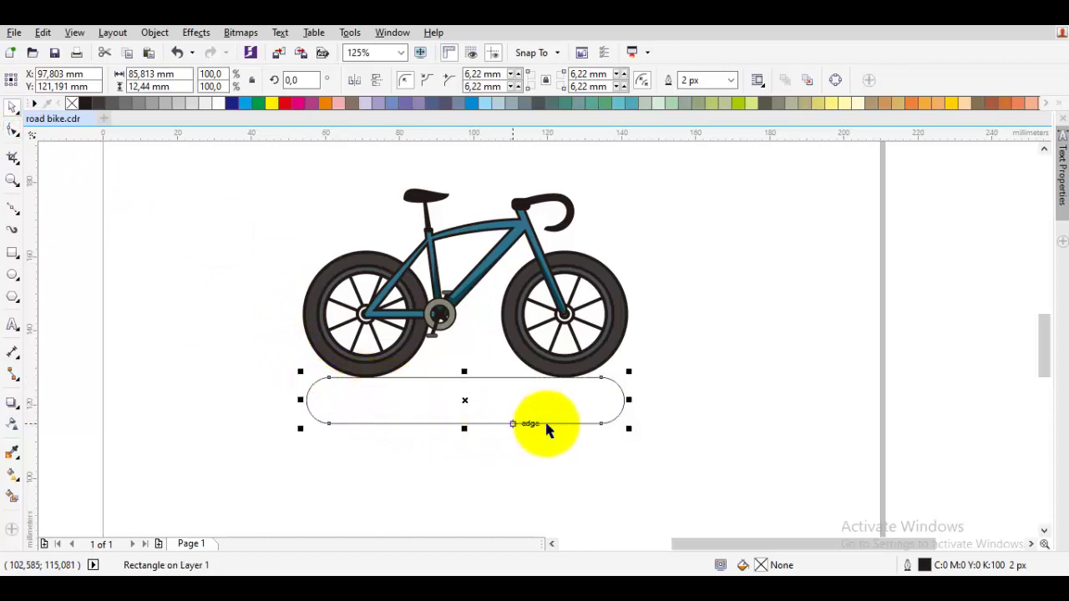
pyautogui.moveTo(635, 401); pyautogui.dragTo(722, 401)
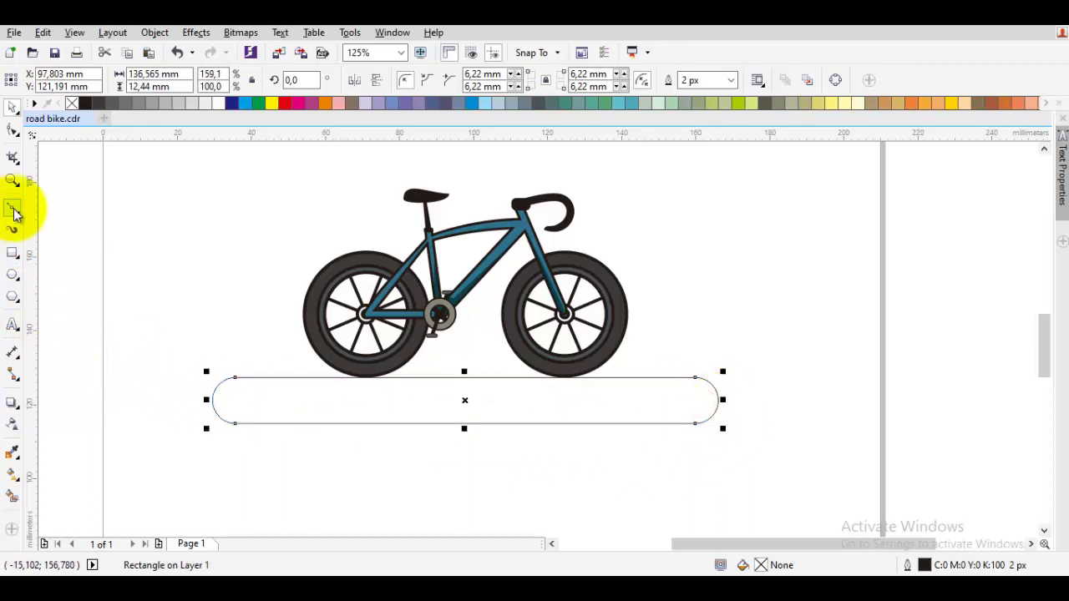
# Draw a second rectangle over the rounded bar's lower half and resize it to about 207 × 6.5 mm.
pyautogui.click(13, 254)
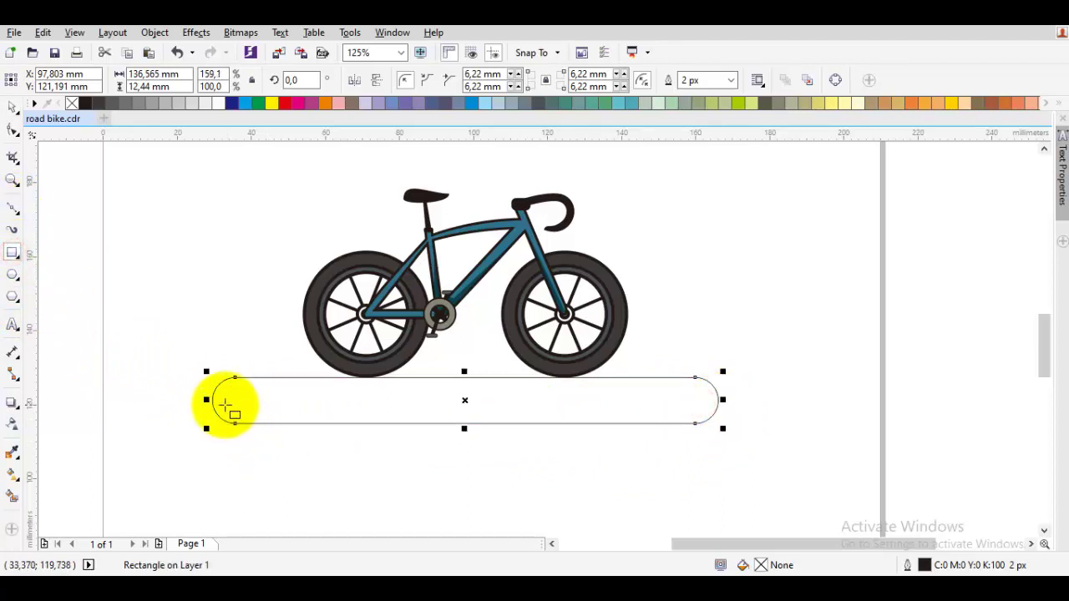
pyautogui.moveTo(213, 400)
pyautogui.mouseDown()
pyautogui.moveTo(334, 437)
pyautogui.moveTo(727, 453)
pyautogui.moveTo(805, 424)
pyautogui.mouseUp()
pyautogui.keyDown('shift'); pyautogui.click(693, 387); pyautogui.keyUp('shift')
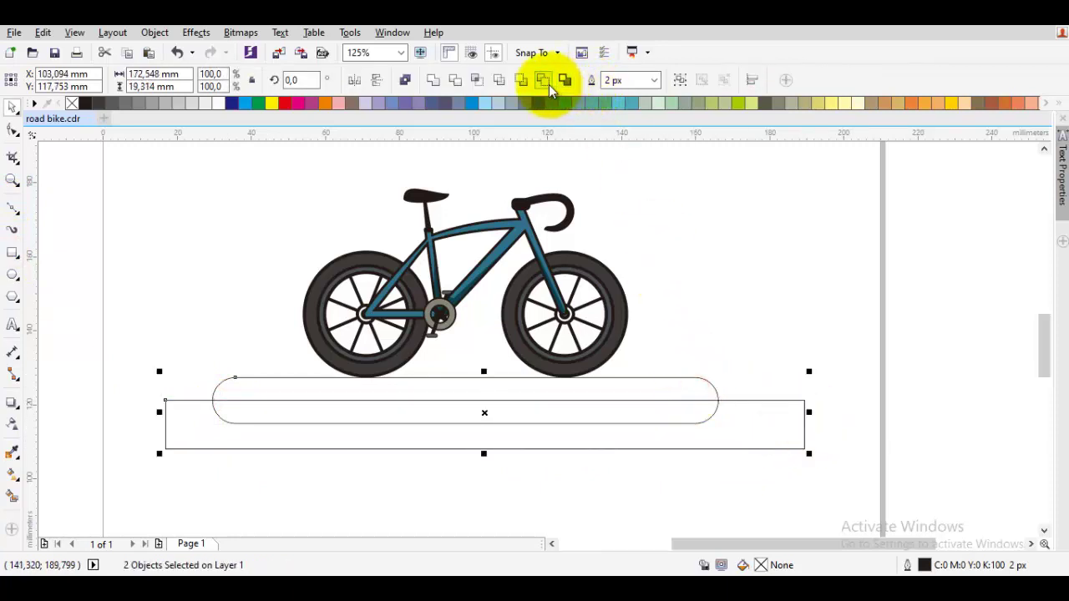
pyautogui.click(723, 352)
pyautogui.click(572, 451)
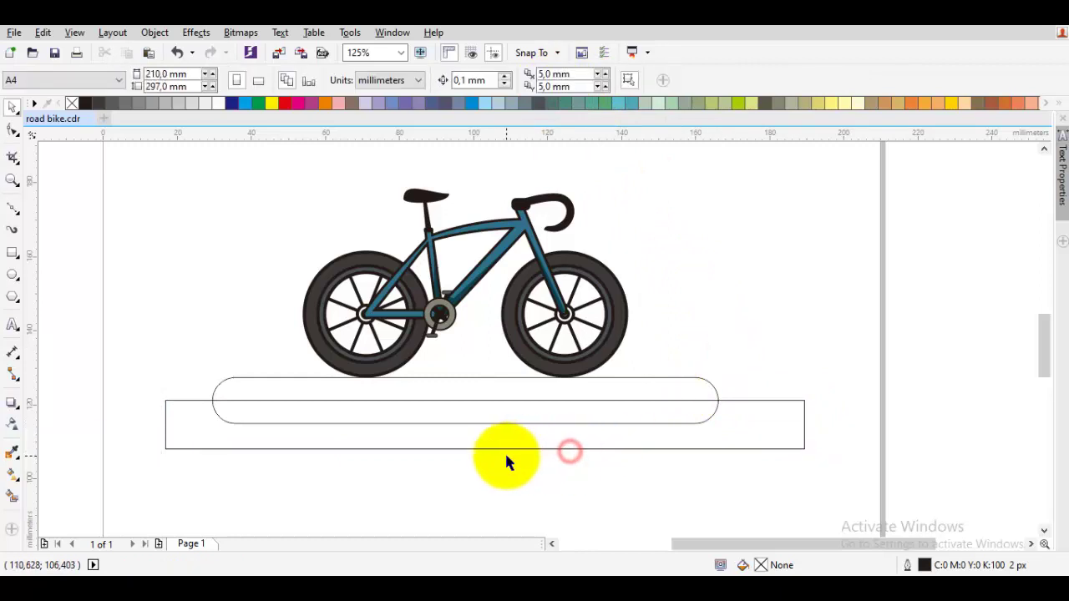
pyautogui.click(505, 449)
pyautogui.moveTo(483, 452); pyautogui.dragTo(483, 428)
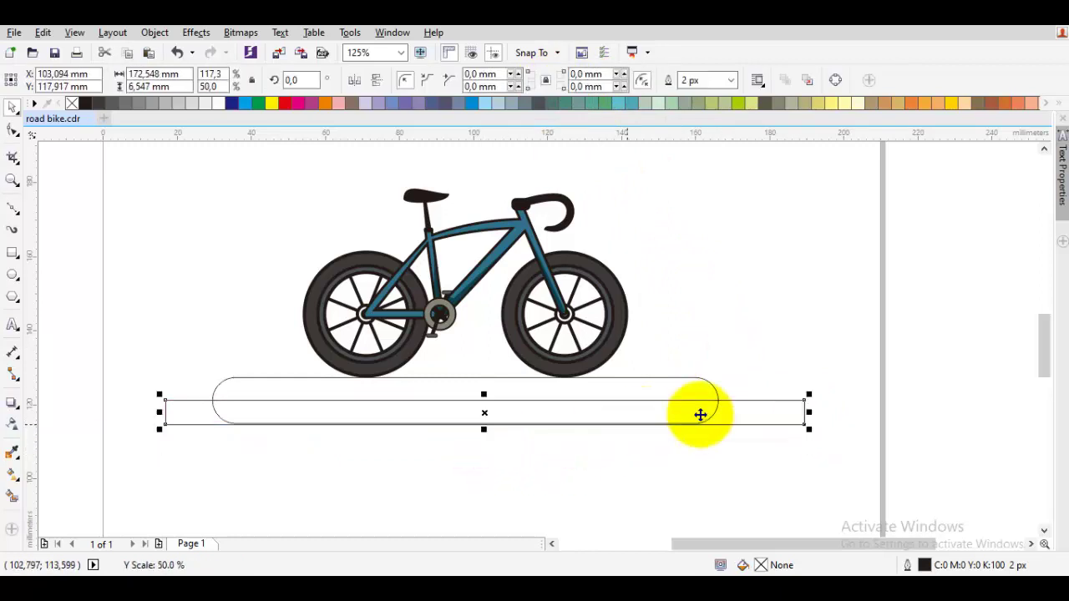
pyautogui.moveTo(809, 413); pyautogui.dragTo(868, 413)
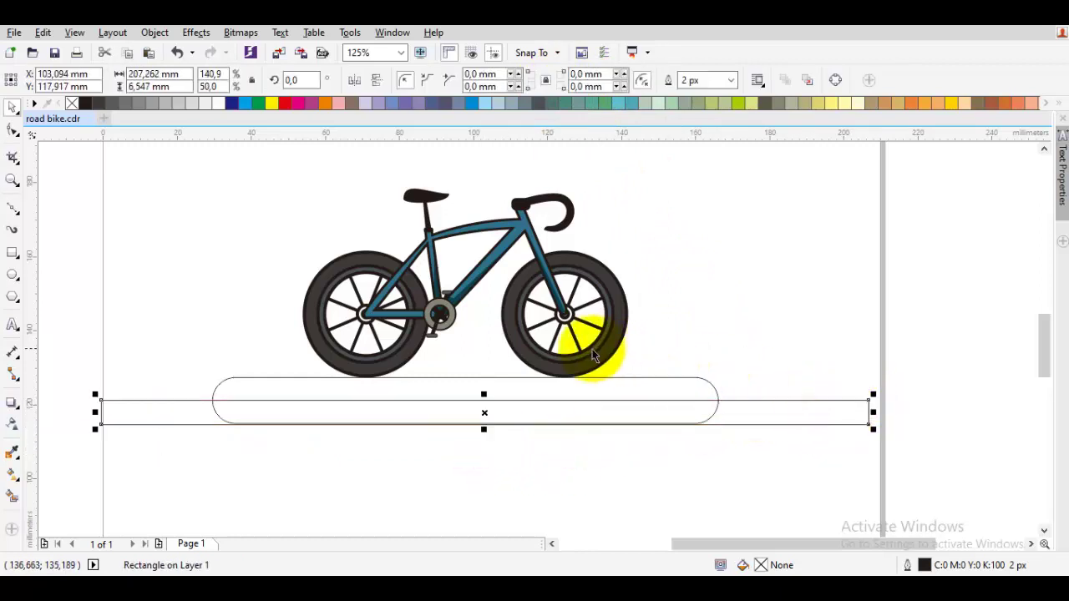
# Fill the rounded bar and the long rectangle with the bike's black outline colour and remove their outlines.
pyautogui.press('i')
pyautogui.click(615, 386)
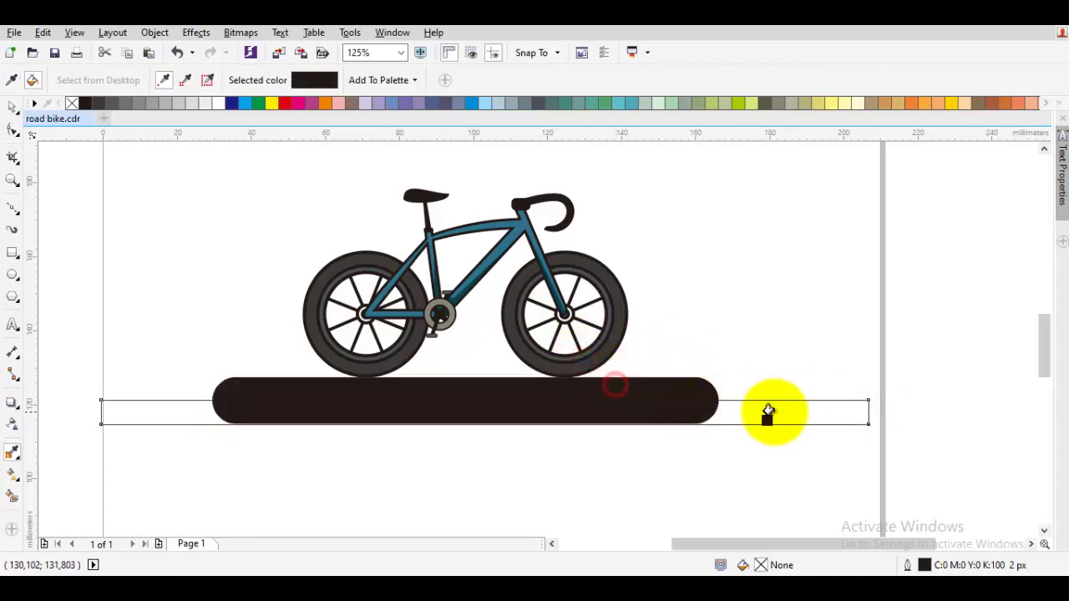
pyautogui.click(768, 416)
pyautogui.press('space')
pyautogui.moveTo(923, 445); pyautogui.dragTo(80, 350)
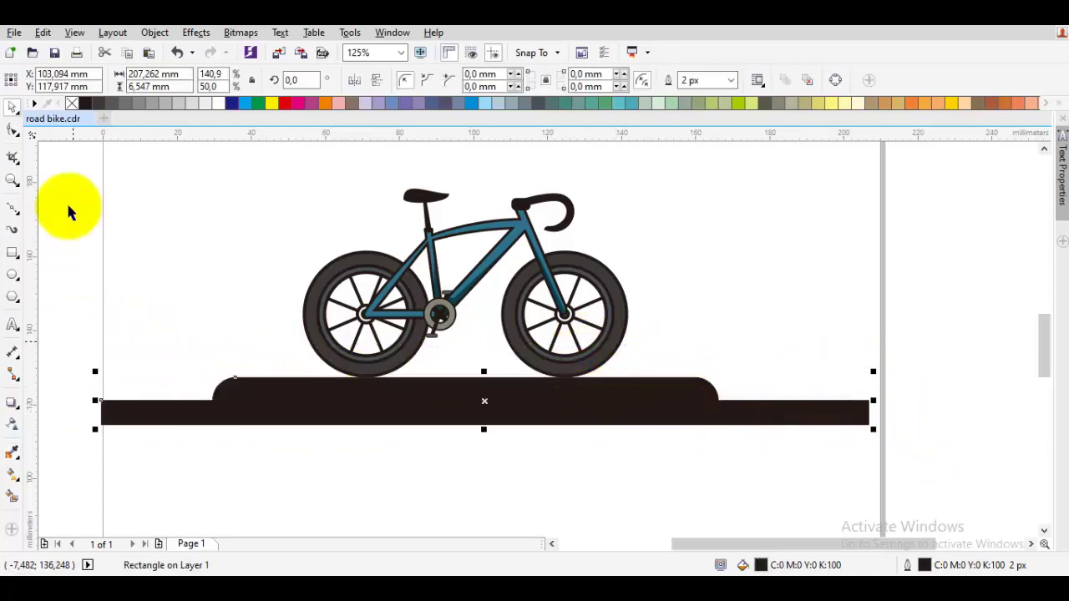
pyautogui.rightClick(72, 105)
pyautogui.click(131, 172)
# Subtract the long rectangle from the rounded bar so only the bar's upper half remains under the wheels.
pyautogui.scroll(-2, 201, 300)
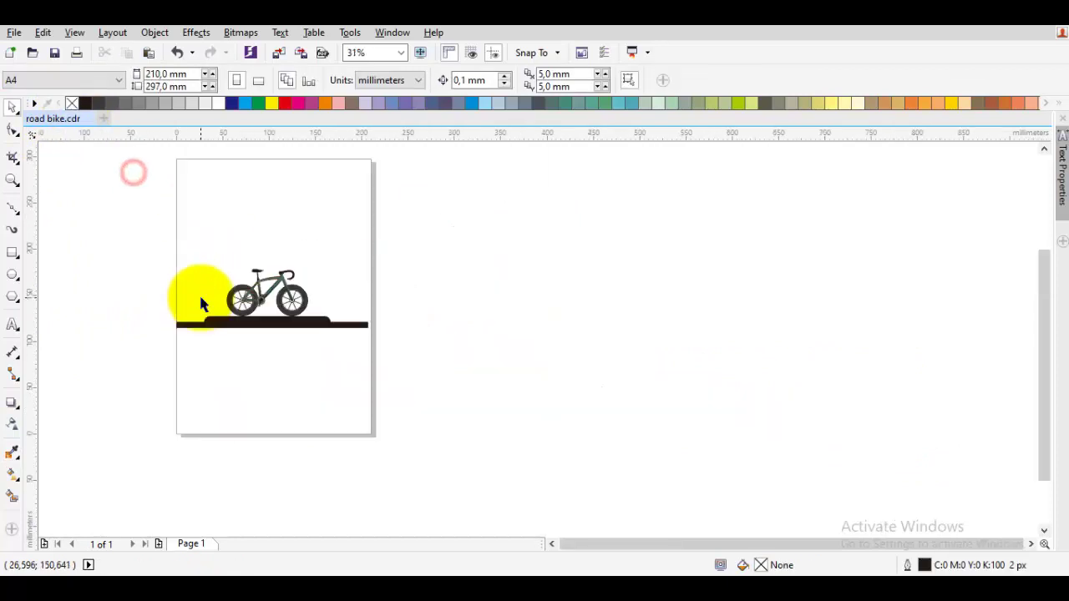
pyautogui.moveTo(308, 304); pyautogui.dragTo(422, 341)
pyautogui.scroll(1, 414, 341)
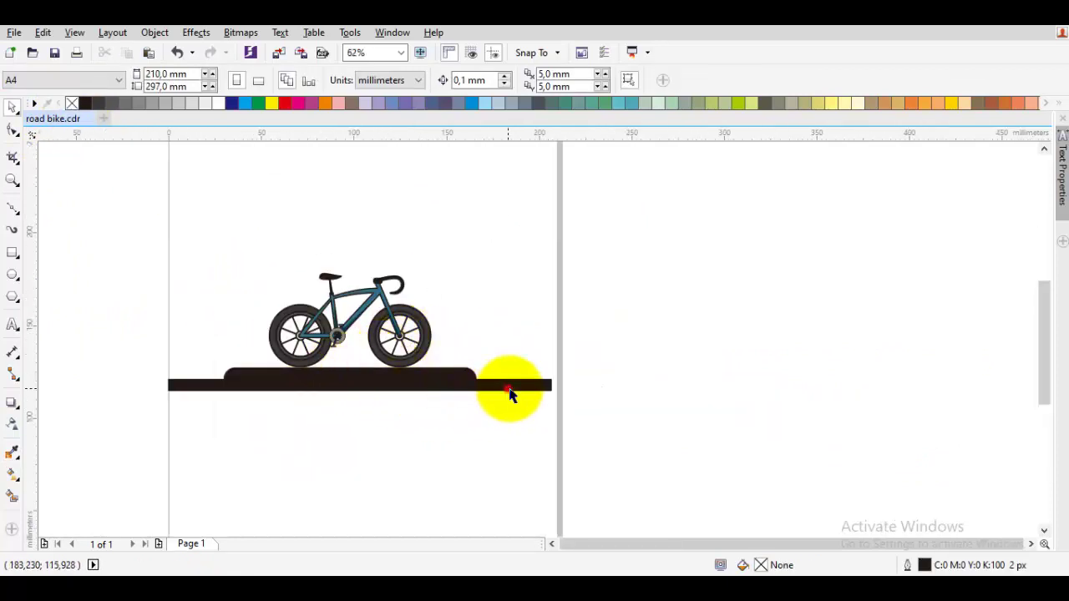
pyautogui.click(509, 394)
pyautogui.scroll(3, 470, 387)
pyautogui.hscroll(-3, 640, 401)
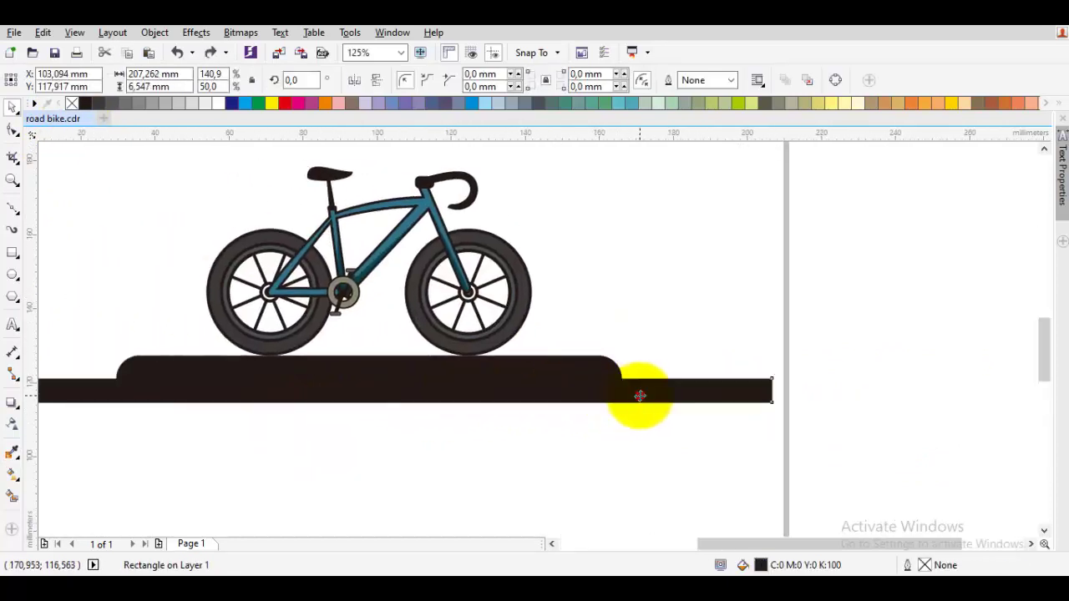
pyautogui.scroll(2, 621, 389)
pyautogui.keyDown('shift'); pyautogui.click(595, 342); pyautogui.keyUp('shift')
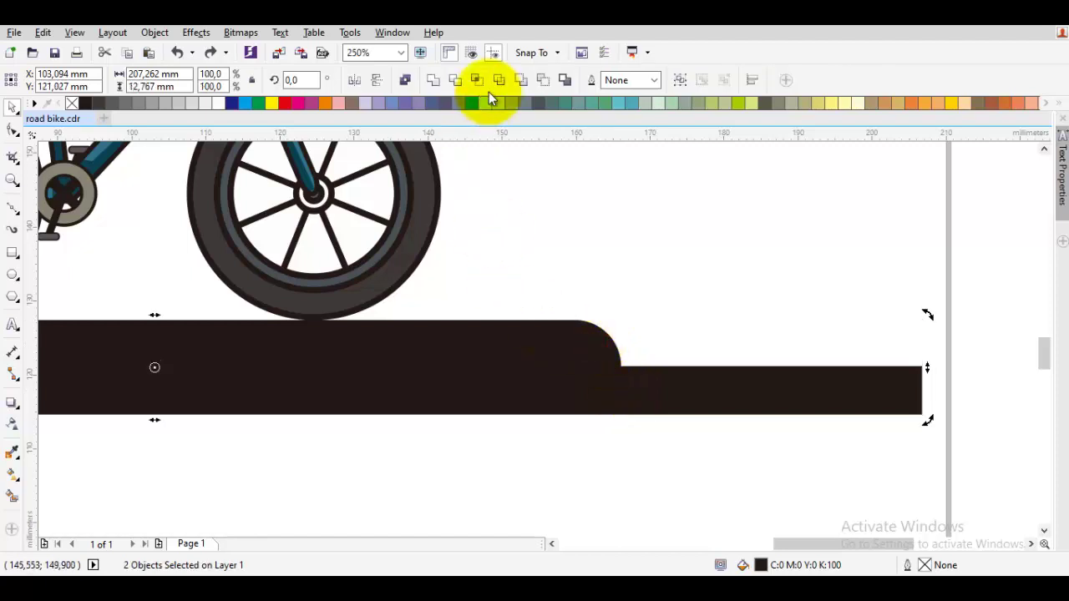
pyautogui.click(564, 79)
# Widen the remaining ground bar symmetrically and flatten it into a thin strip directly beneath the tyres.
pyautogui.scroll(-2, 618, 317)
pyautogui.moveTo(627, 335); pyautogui.dragTo(686, 337)
pyautogui.scroll(2, 381, 345)
pyautogui.moveTo(418, 341); pyautogui.dragTo(420, 312)
pyautogui.scroll(-2, 420, 312)
pyautogui.click(548, 329)
pyautogui.scroll(-1, 628, 285)
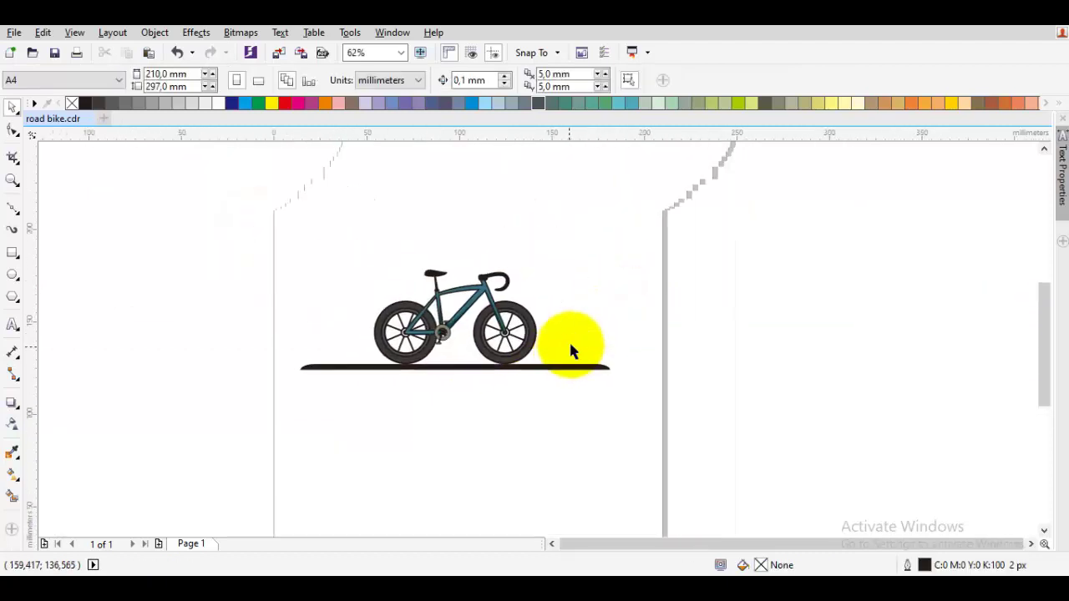
# Fill the front wheel's rim with a pale khaki colour and apply the same colour to the rear wheel's rim.
pyautogui.scroll(1, 525, 305)
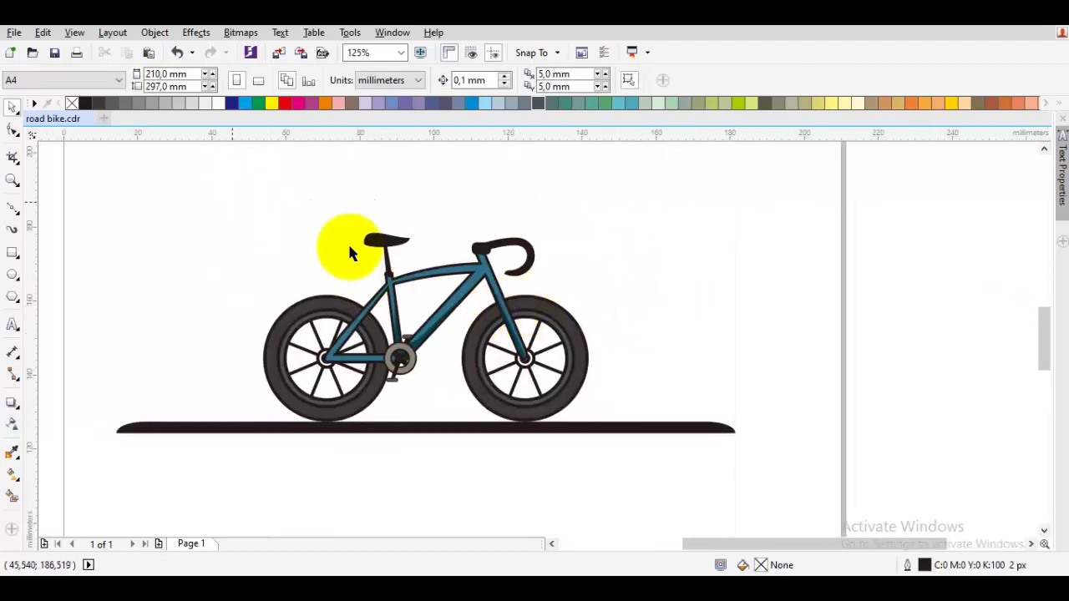
pyautogui.scroll(2, 349, 248)
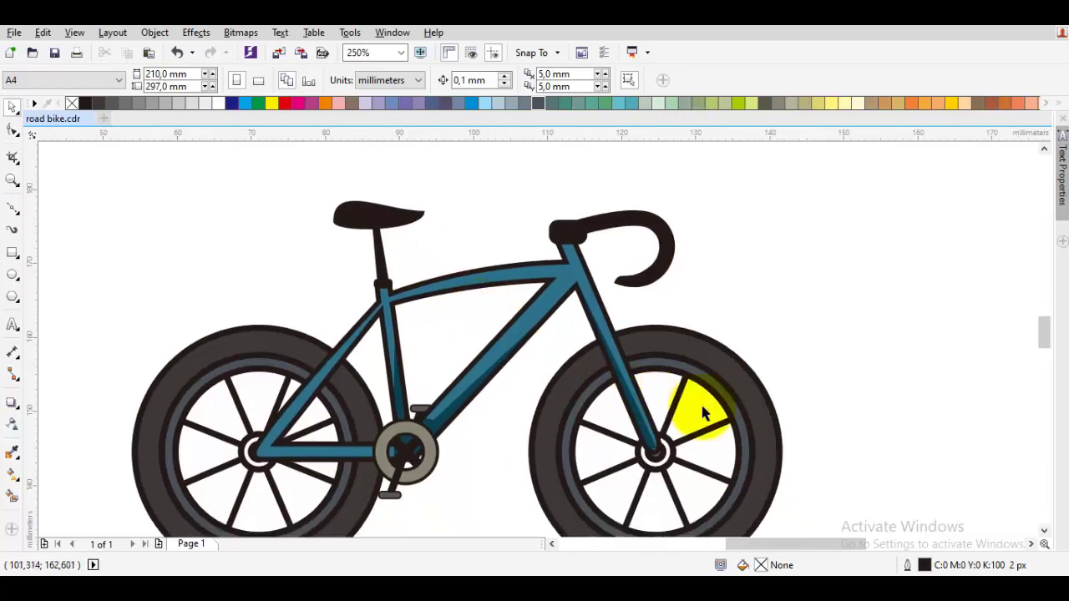
pyautogui.scroll(2, 693, 418)
pyautogui.scroll(2, 723, 349)
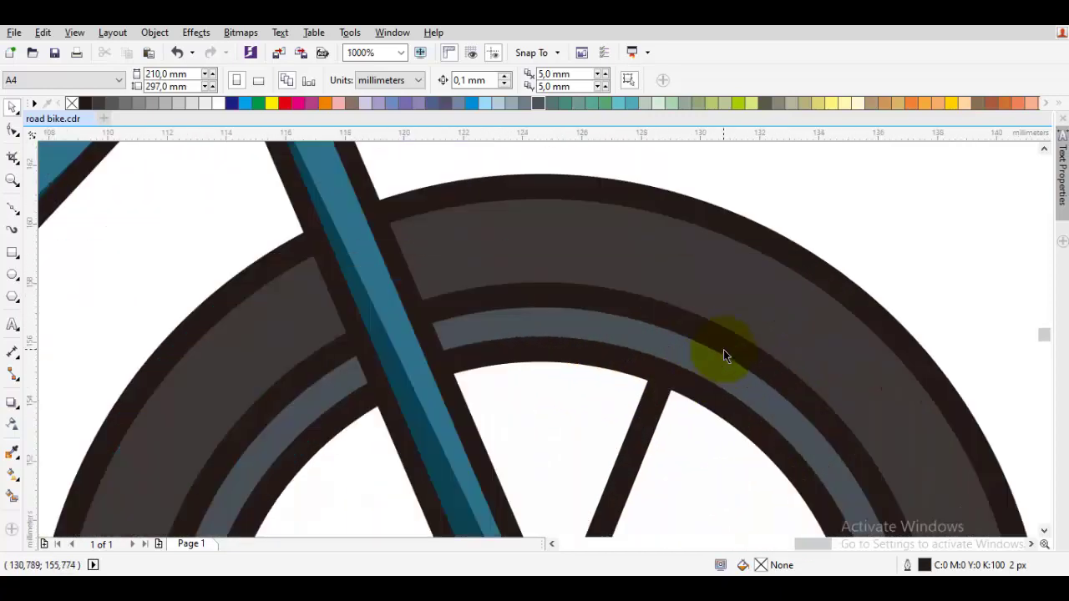
pyautogui.moveTo(808, 102); pyautogui.dragTo(704, 363)
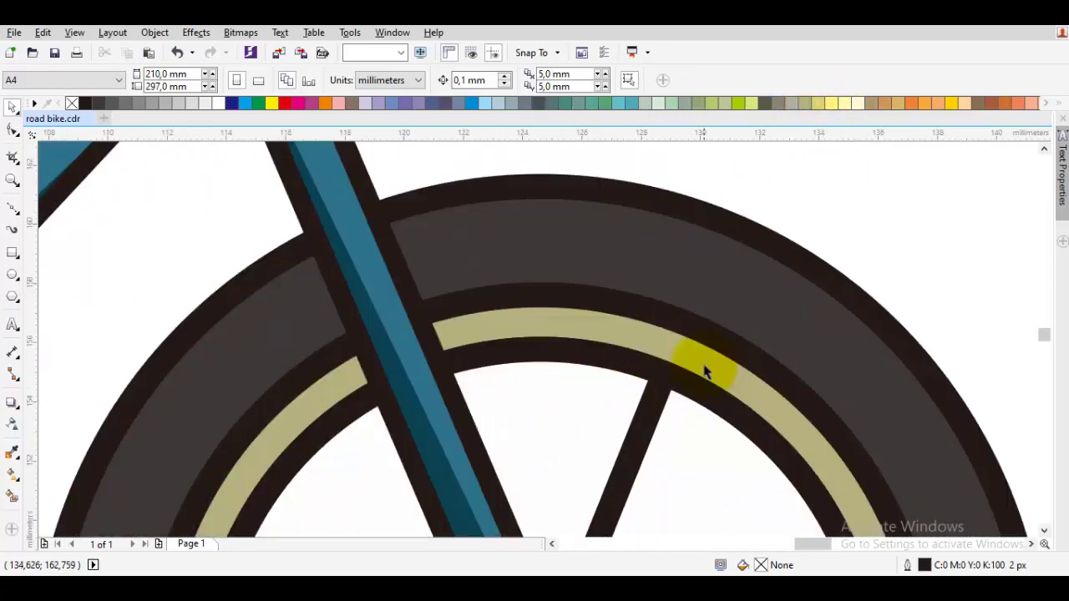
pyautogui.scroll(-2, 704, 364)
pyautogui.press('i')
pyautogui.scroll(-3, 702, 361)
pyautogui.hscroll(-3, 468, 342)
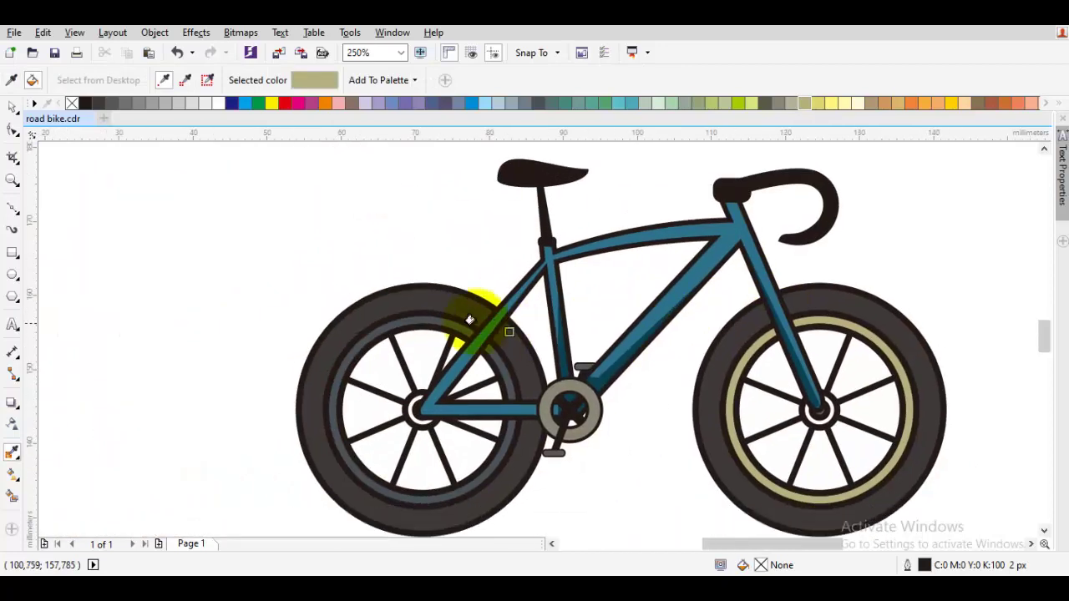
pyautogui.scroll(3, 437, 334)
pyautogui.press('space')
pyautogui.scroll(-1, 451, 332)
pyautogui.moveTo(529, 326); pyautogui.dragTo(483, 331)
pyautogui.scroll(-1, 458, 254)
pyautogui.moveTo(723, 489); pyautogui.dragTo(212, 191)
pyautogui.rightClick(458, 292)
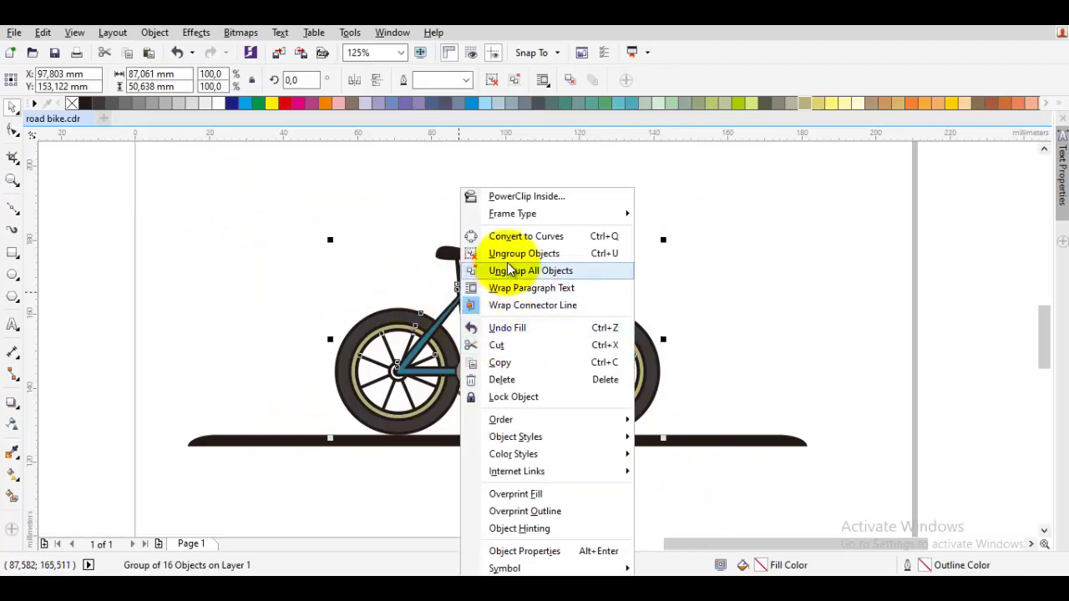
pyautogui.click(410, 262)
pyautogui.scroll(-2, 412, 263)
pyautogui.click(410, 265)
pyautogui.scroll(2, 410, 276)
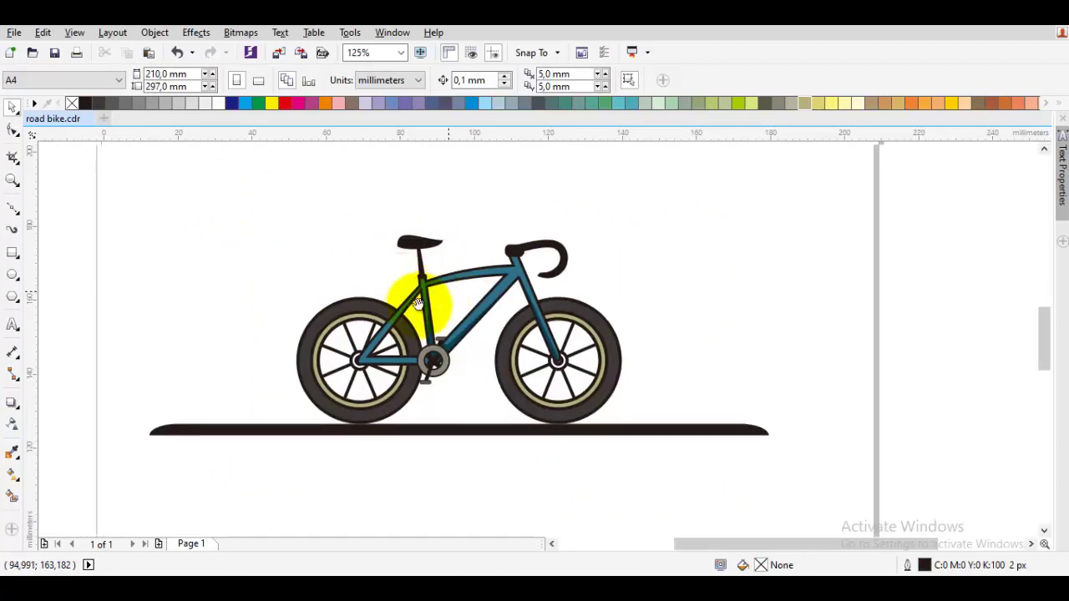
# Draw a circle about 151 mm in diameter around the bike and move it to about X 95.4, Y 161 mm.
pyautogui.click(13, 276)
pyautogui.scroll(-2, 396, 369)
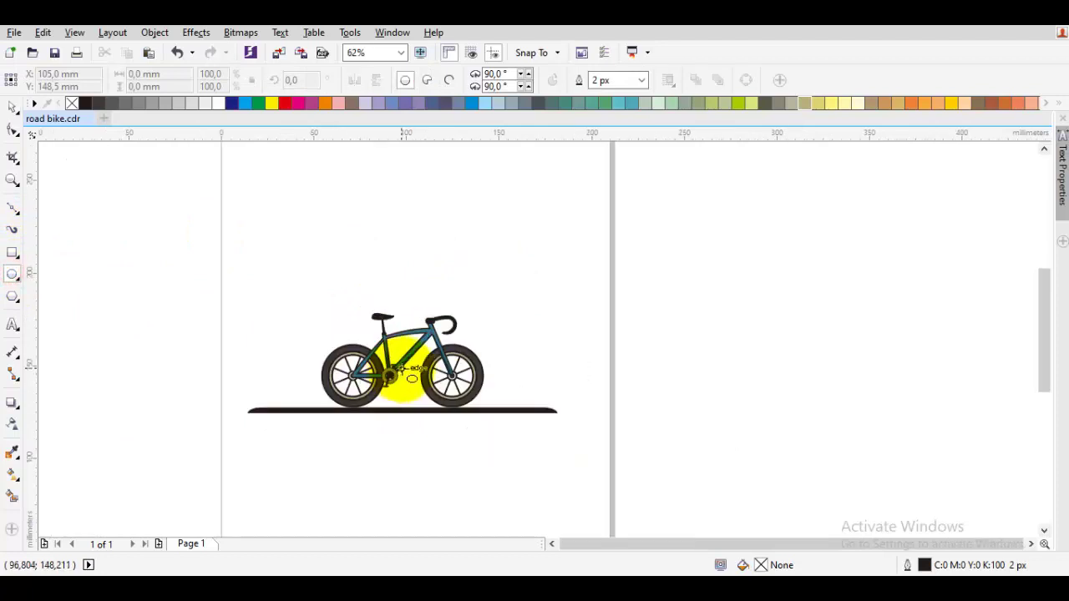
pyautogui.moveTo(395, 370); pyautogui.dragTo(508, 509)
pyautogui.press('space')
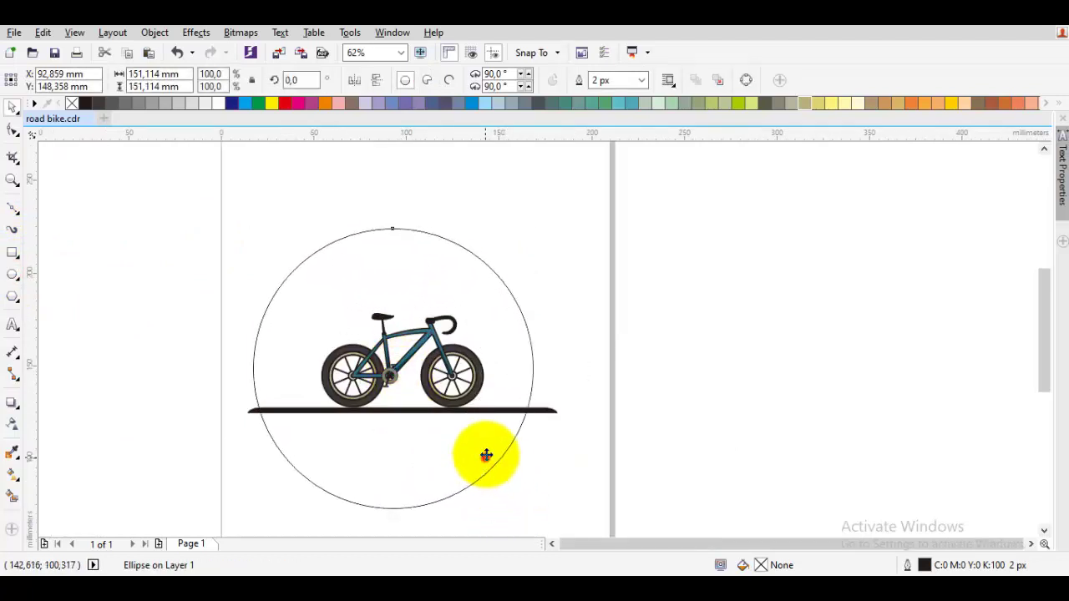
pyautogui.moveTo(486, 456); pyautogui.dragTo(490, 440)
pyautogui.click(651, 396)
pyautogui.scroll(1, 452, 384)
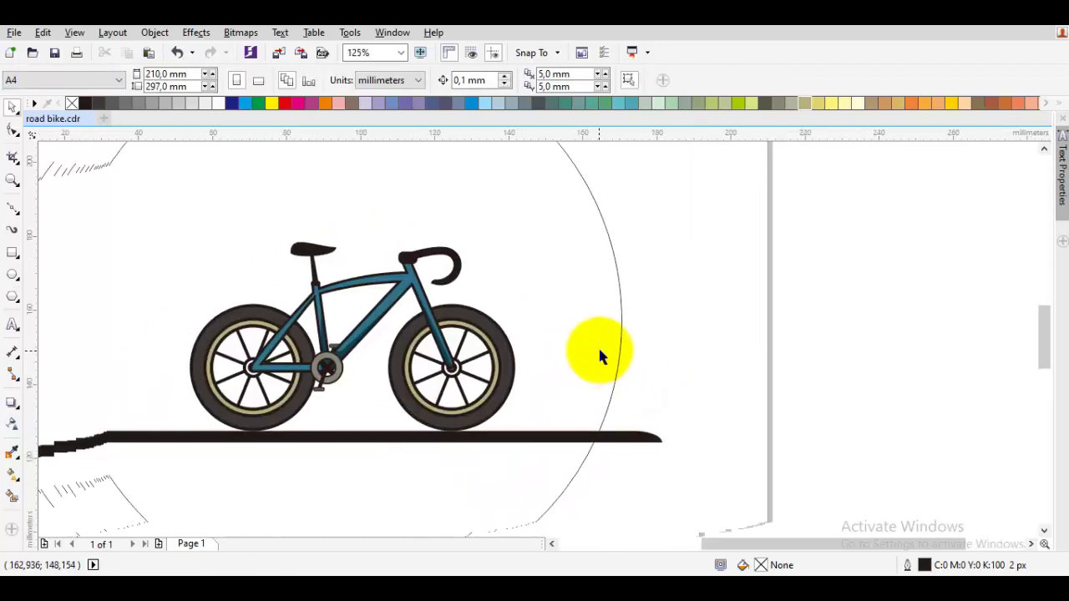
pyautogui.click(599, 348)
pyautogui.scroll(-1, 600, 349)
pyautogui.moveTo(600, 348); pyautogui.dragTo(601, 341)
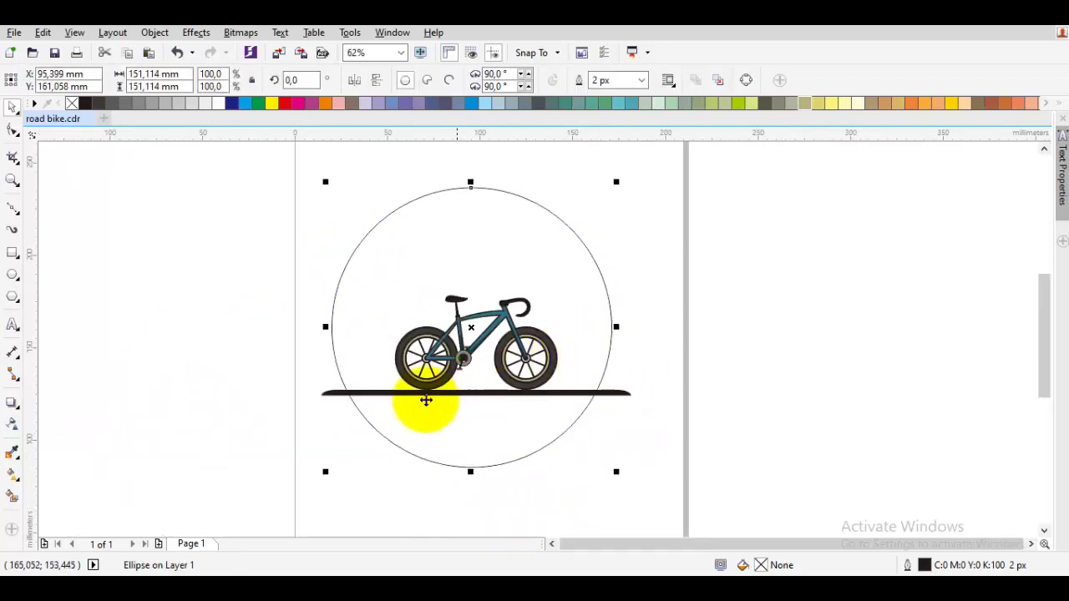
# Draw a rectangle from the ground strip downward over the circle's lower part and enlarge it to about 153 × 79 mm.
pyautogui.scroll(2, 422, 400)
pyautogui.press('F10')
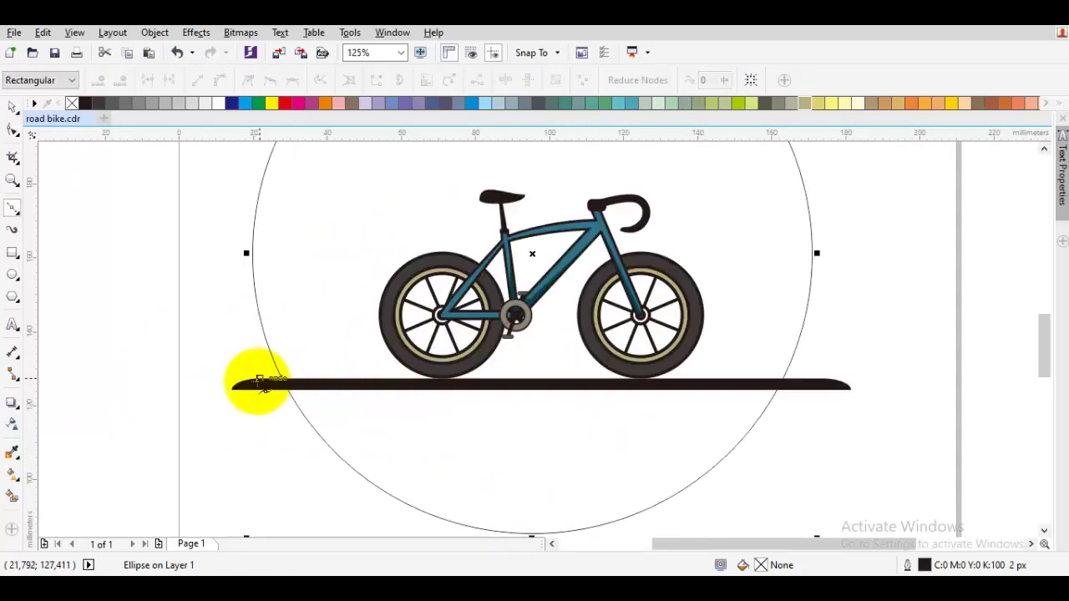
pyautogui.click(13, 252)
pyautogui.scroll(2, 254, 388)
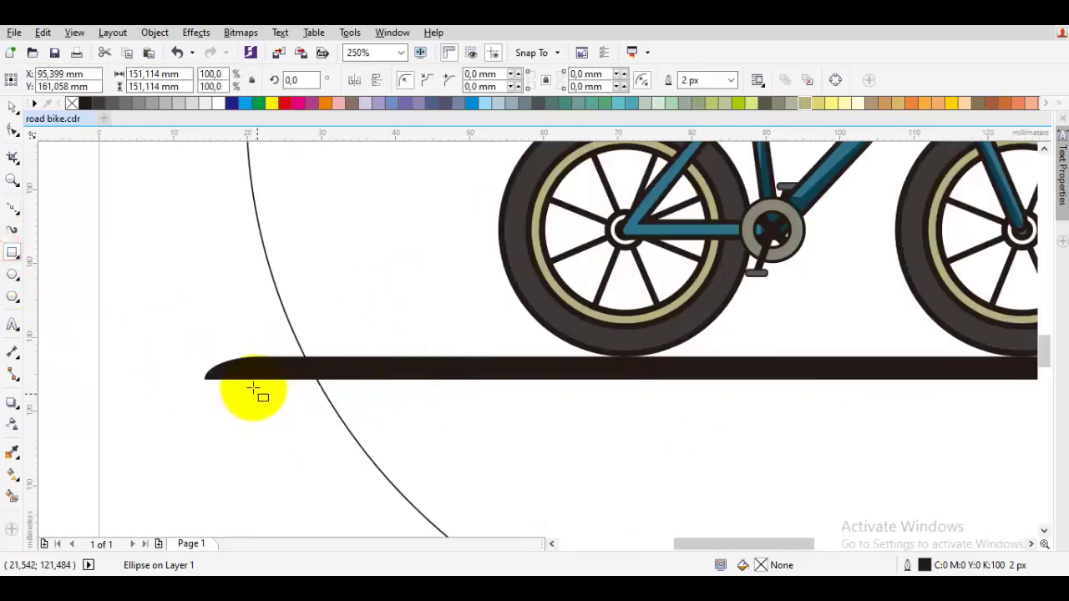
pyautogui.moveTo(238, 369); pyautogui.dragTo(429, 464)
pyautogui.hotkey('shift', 'F4')
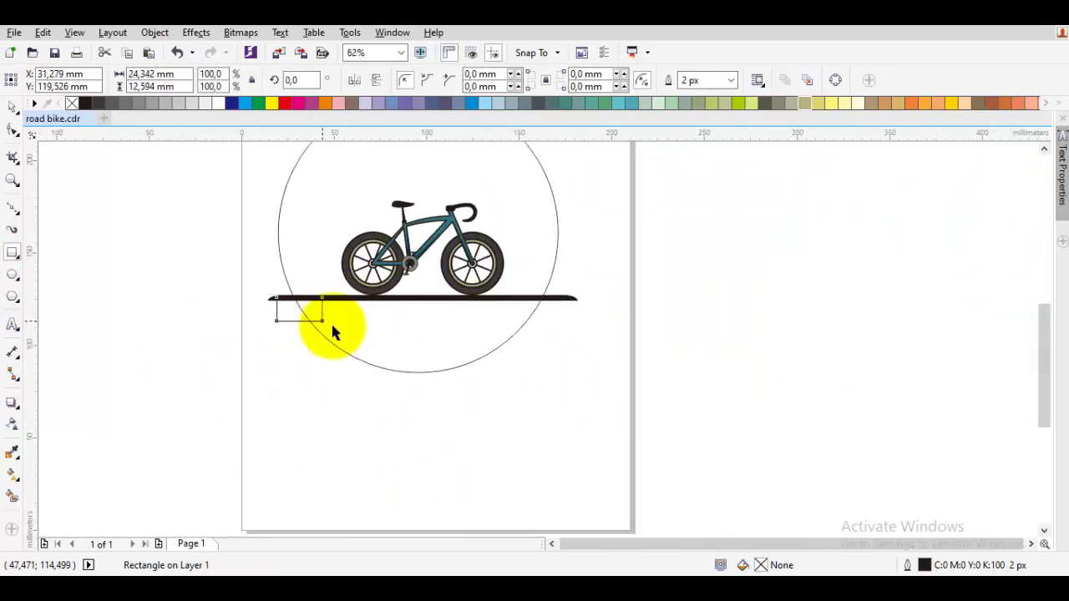
pyautogui.moveTo(330, 329); pyautogui.dragTo(567, 451)
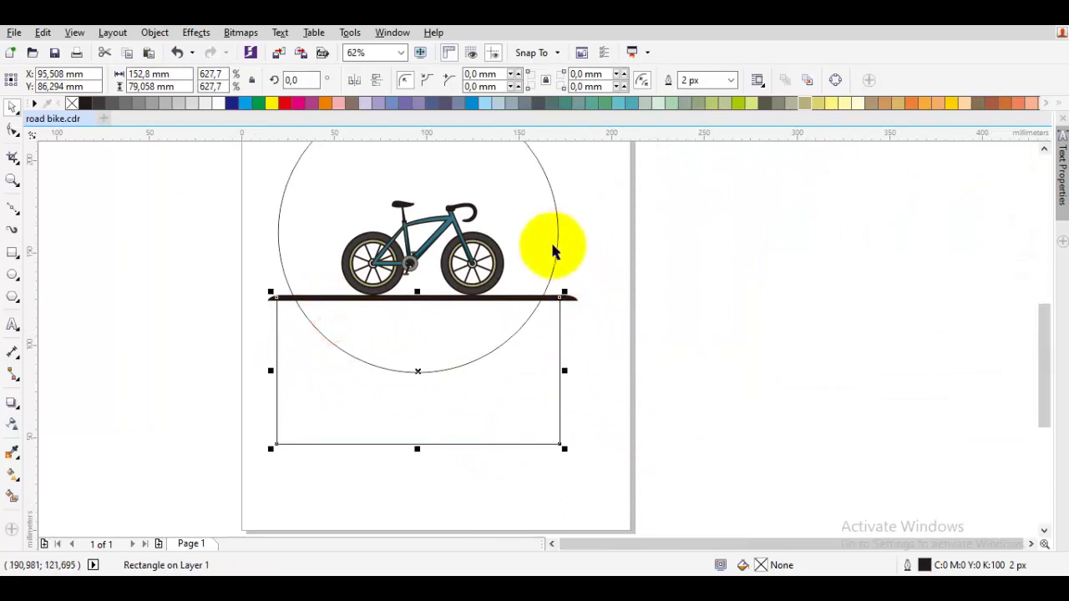
# Subtract the rectangle from the circle to cut it off at the ground strip, and send the remaining shape to the back.
pyautogui.keyDown('shift'); pyautogui.click(551, 242); pyautogui.keyUp('shift')
pyautogui.click(561, 82)
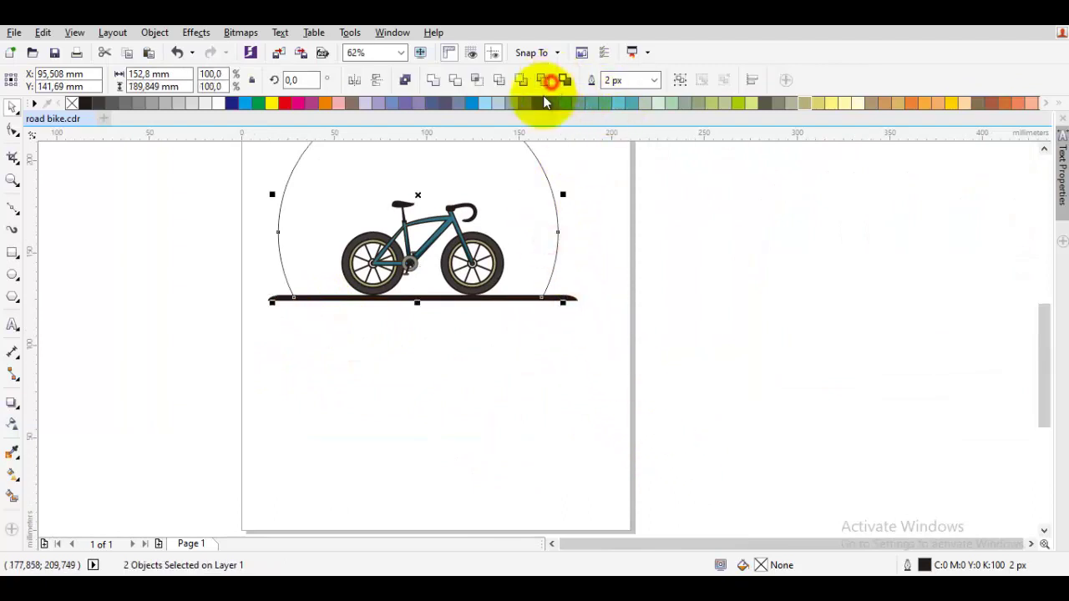
pyautogui.rightClick(516, 153)
pyautogui.moveTo(587, 382)
pyautogui.click(757, 440)
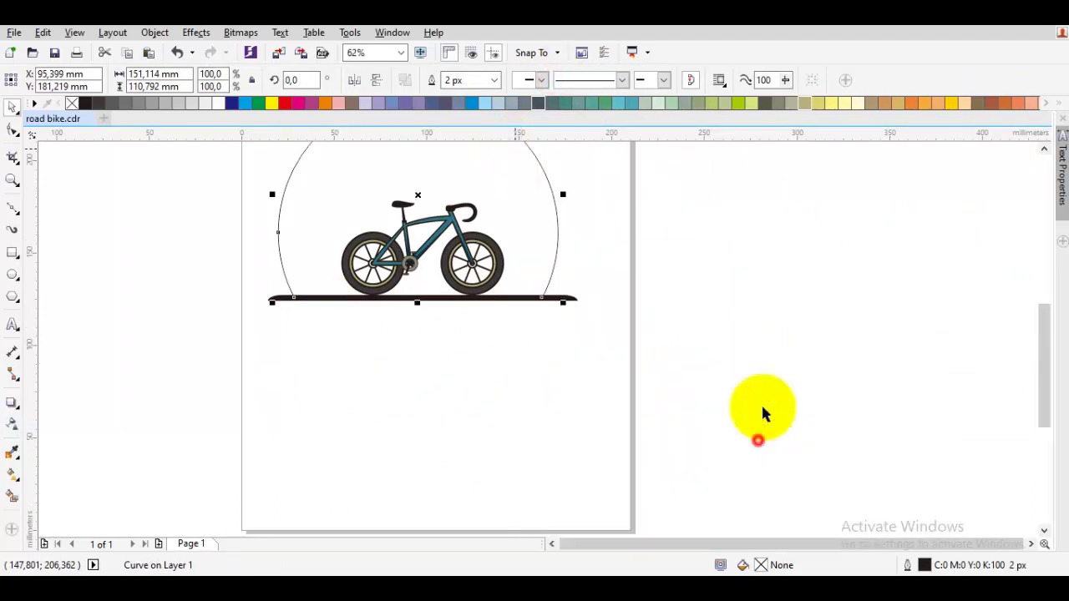
# Fill the cropped circle behind the bike with yellow (C0 M20 Y100 K0) and remove its outline.
pyautogui.click(752, 332)
pyautogui.scroll(3, 584, 184)
pyautogui.click(480, 288)
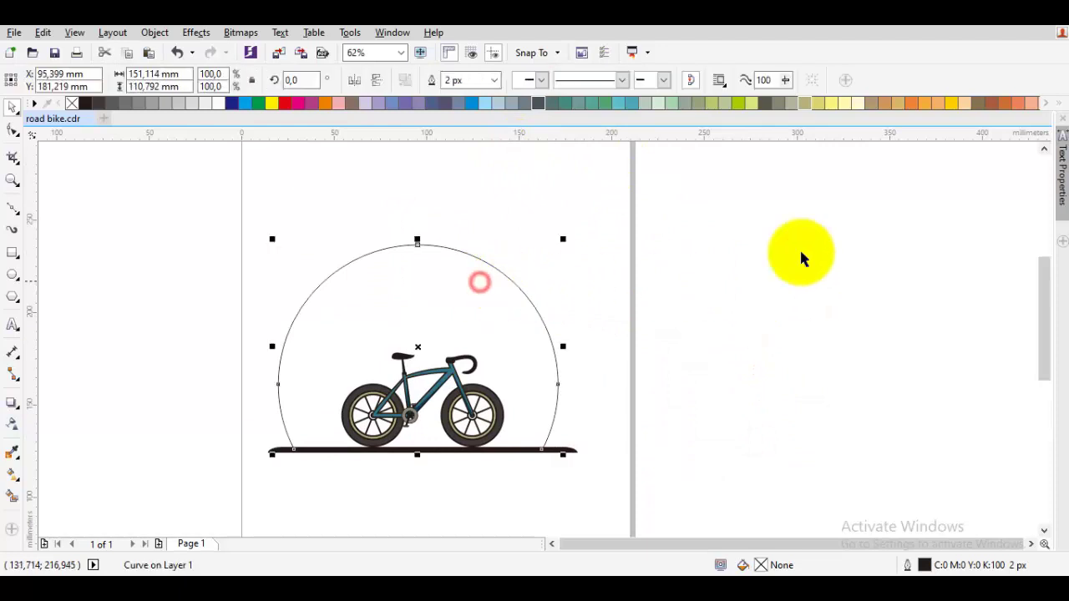
pyautogui.click(912, 103)
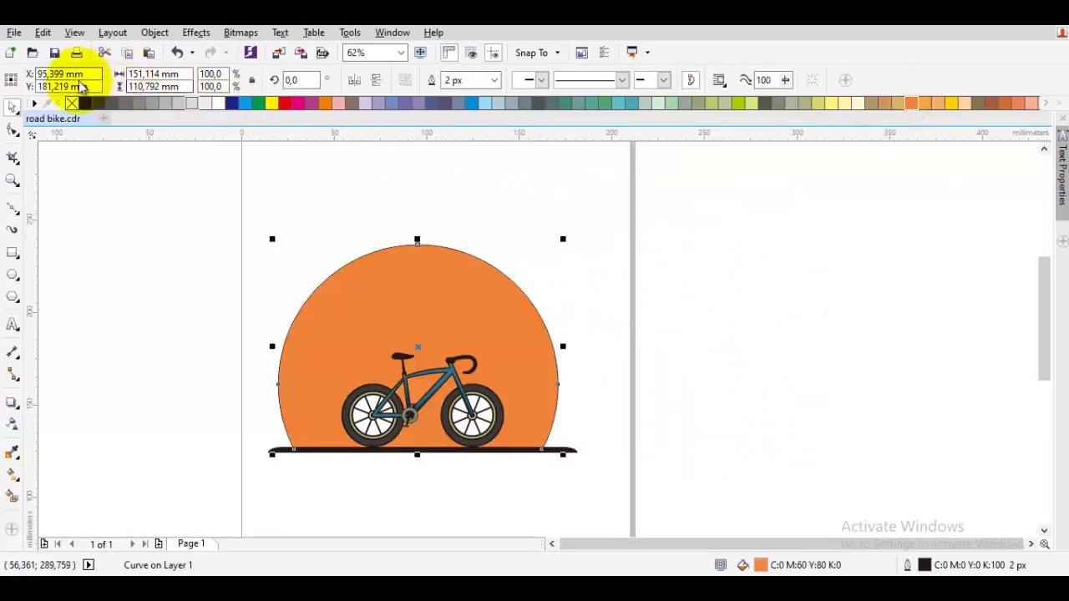
pyautogui.rightClick(71, 104)
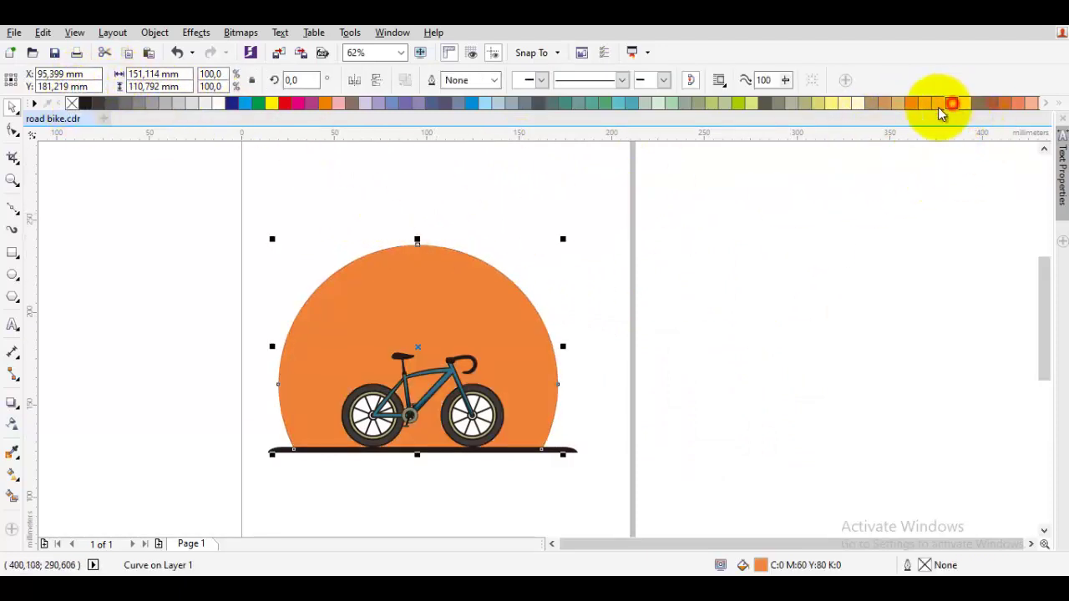
pyautogui.click(952, 104)
pyautogui.scroll(3, 613, 229)
pyautogui.click(802, 358)
pyautogui.hscroll(-1, 604, 380)
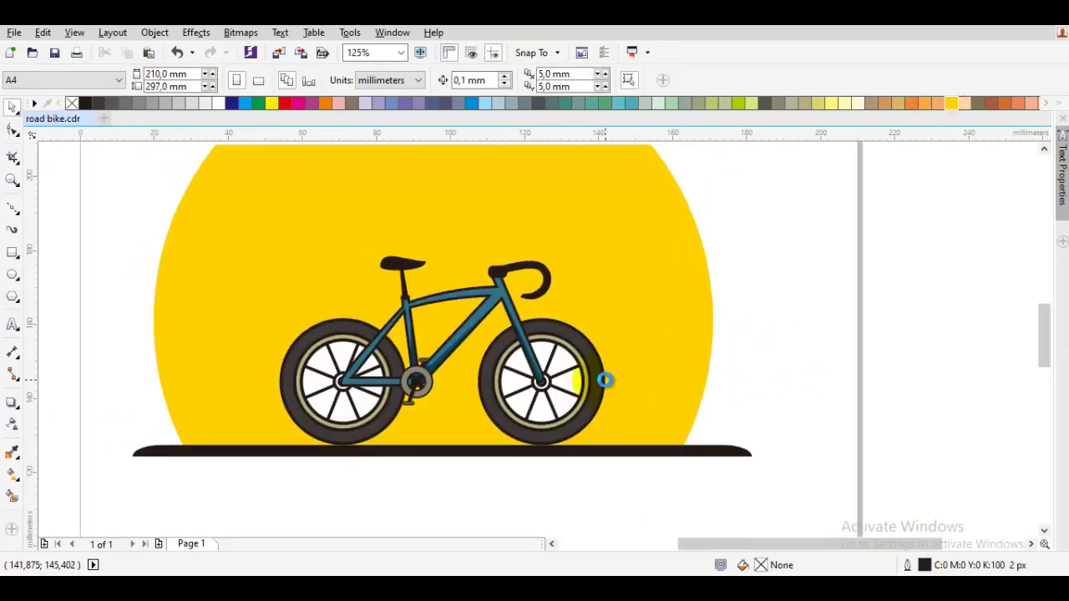
# Sample the circle's yellow and apply it to the white areas between the spokes of the front and rear wheels.
pyautogui.scroll(1, 604, 380)
pyautogui.press('i')
pyautogui.click(671, 375)
pyautogui.click(530, 377)
pyautogui.scroll(1, 391, 379)
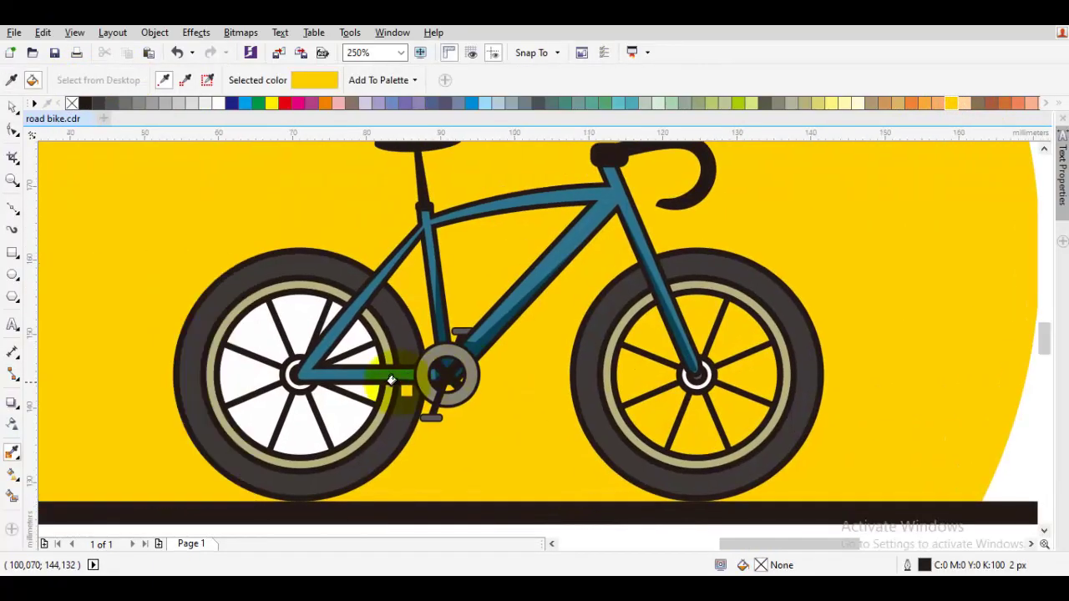
pyautogui.click(335, 409)
pyautogui.press('space')
pyautogui.scroll(-1, 337, 408)
pyautogui.click(723, 364)
pyautogui.scroll(-1, 724, 364)
pyautogui.click(778, 347)
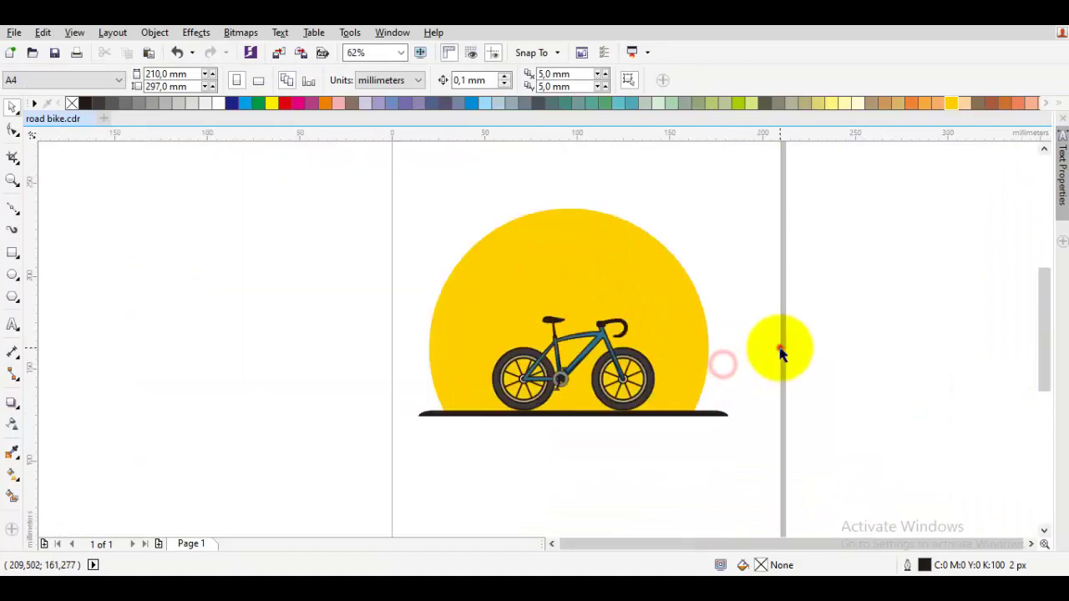
# Start a Bézier curve tracing thin, wavy cloud streaks across the yellow circle above the bike, extending beyond both sides.
pyautogui.press('F5')
pyautogui.moveTo(466, 322); pyautogui.dragTo(376, 357)
pyautogui.moveTo(266, 332); pyautogui.dragTo(311, 284)
pyautogui.moveTo(448, 327)
pyautogui.mouseDown()
pyautogui.moveTo(389, 320)
pyautogui.moveTo(426, 317)
pyautogui.mouseUp()
pyautogui.moveTo(632, 317); pyautogui.dragTo(560, 319)
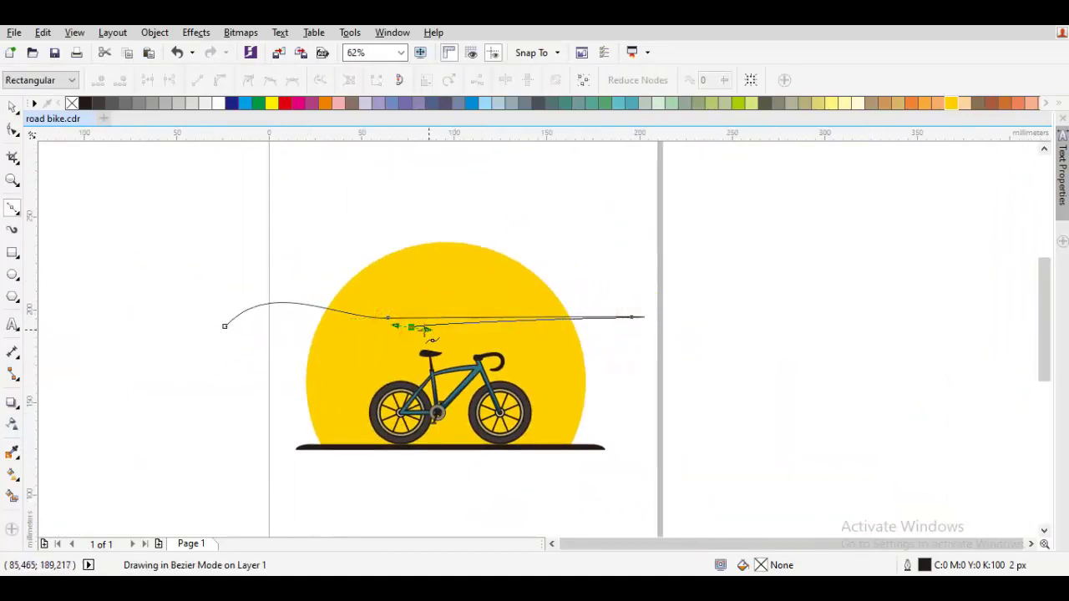
pyautogui.scroll(1, 364, 329)
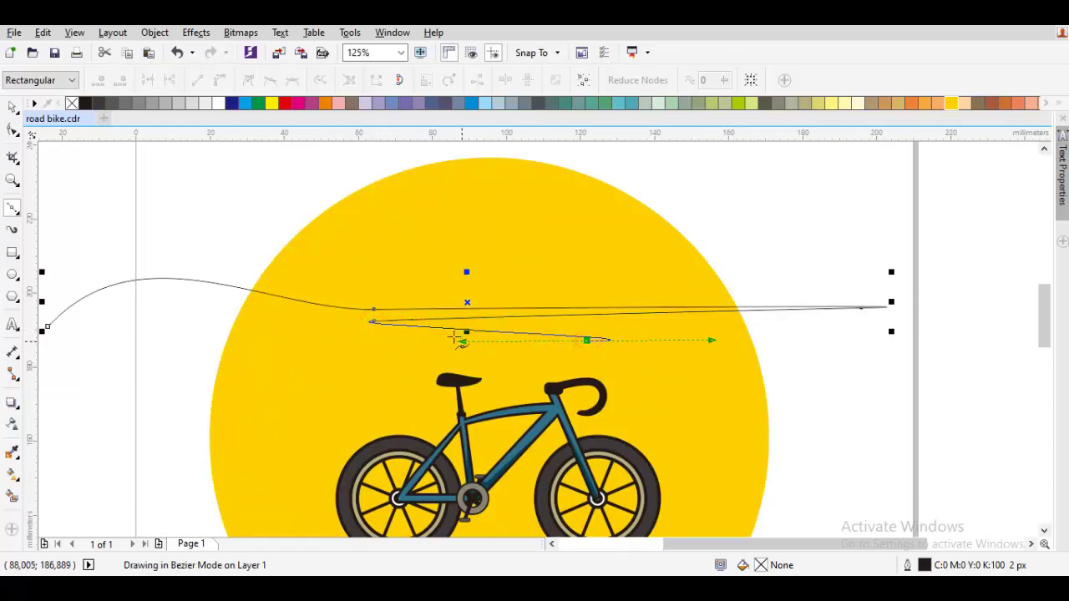
pyautogui.hscroll(-1, 348, 319)
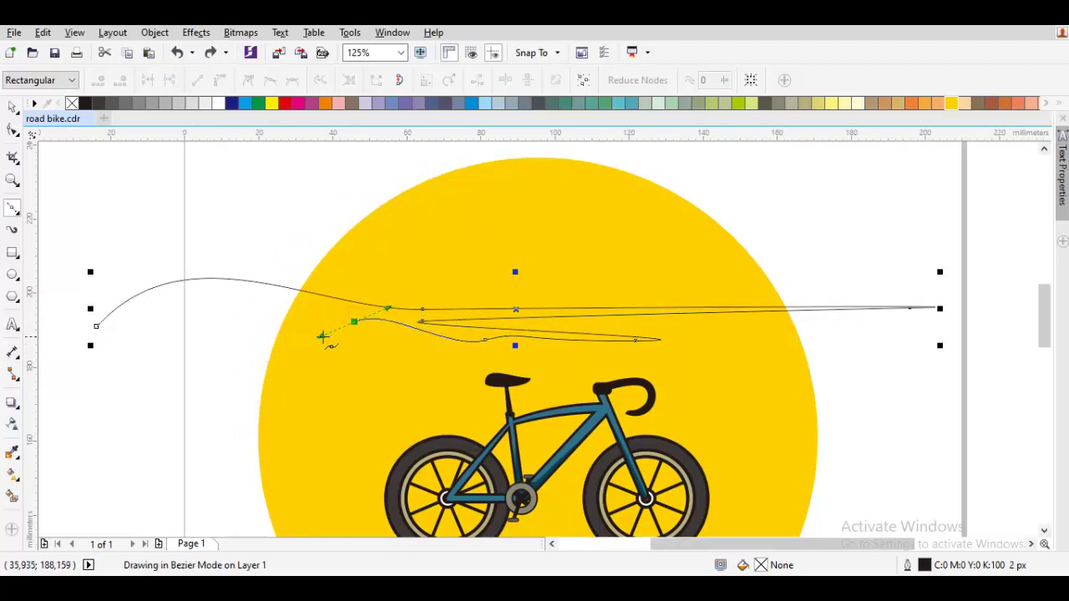
pyautogui.moveTo(322, 336); pyautogui.dragTo(325, 338)
pyautogui.moveTo(262, 313); pyautogui.dragTo(342, 363)
# Continue the curve with a lower wavy cloud streak behind the bike's seat and handlebar, and close it outside the circle.
pyautogui.scroll(-2, 217, 314)
pyautogui.scroll(-2, 342, 364)
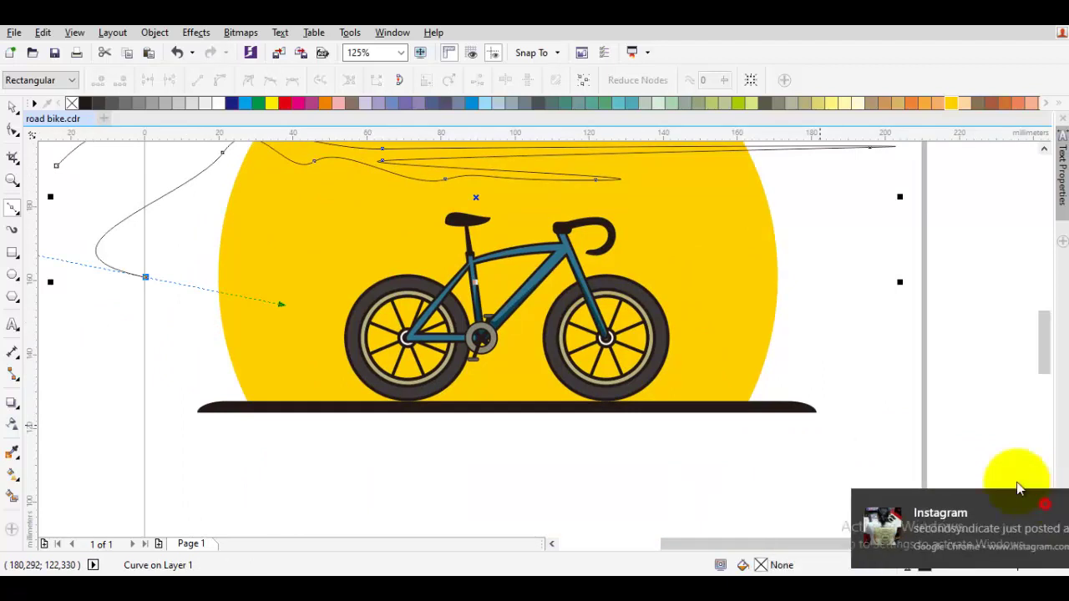
pyautogui.moveTo(726, 313); pyautogui.dragTo(615, 357)
pyautogui.moveTo(513, 372); pyautogui.dragTo(575, 330)
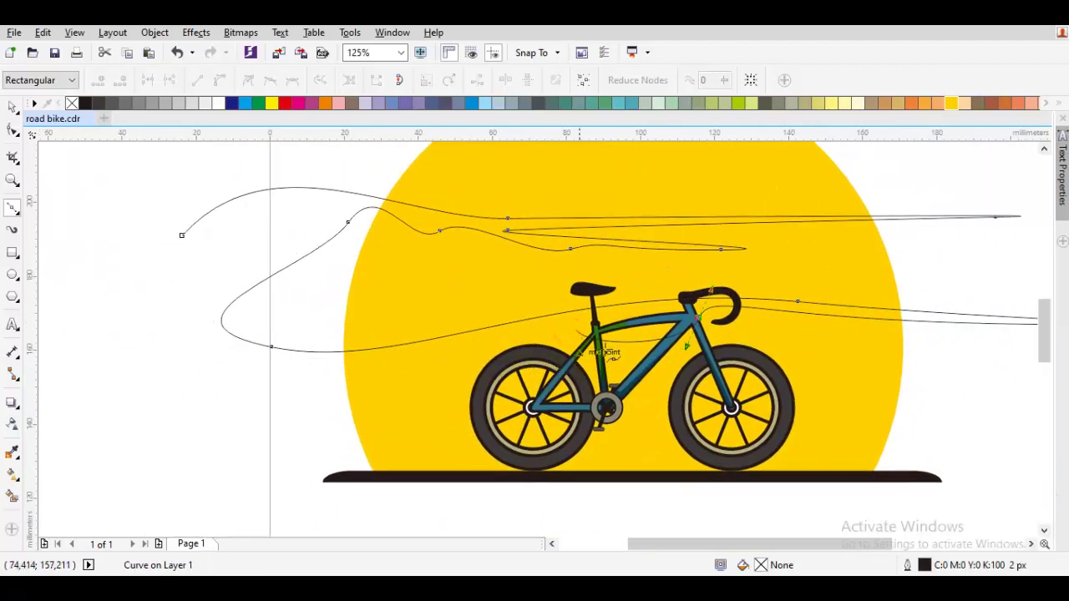
pyautogui.moveTo(842, 322); pyautogui.dragTo(807, 343)
pyautogui.hotkey('ctrl', 'z')
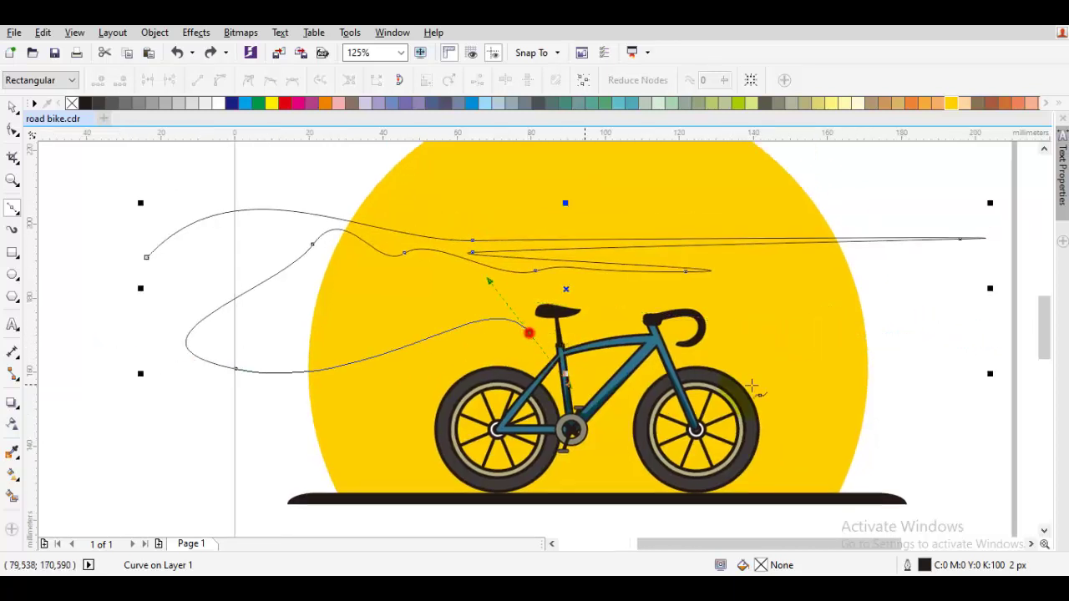
pyautogui.moveTo(909, 370)
pyautogui.mouseDown()
pyautogui.moveTo(592, 360)
pyautogui.moveTo(550, 341)
pyautogui.mouseUp()
pyautogui.hscroll(-1, 541, 352)
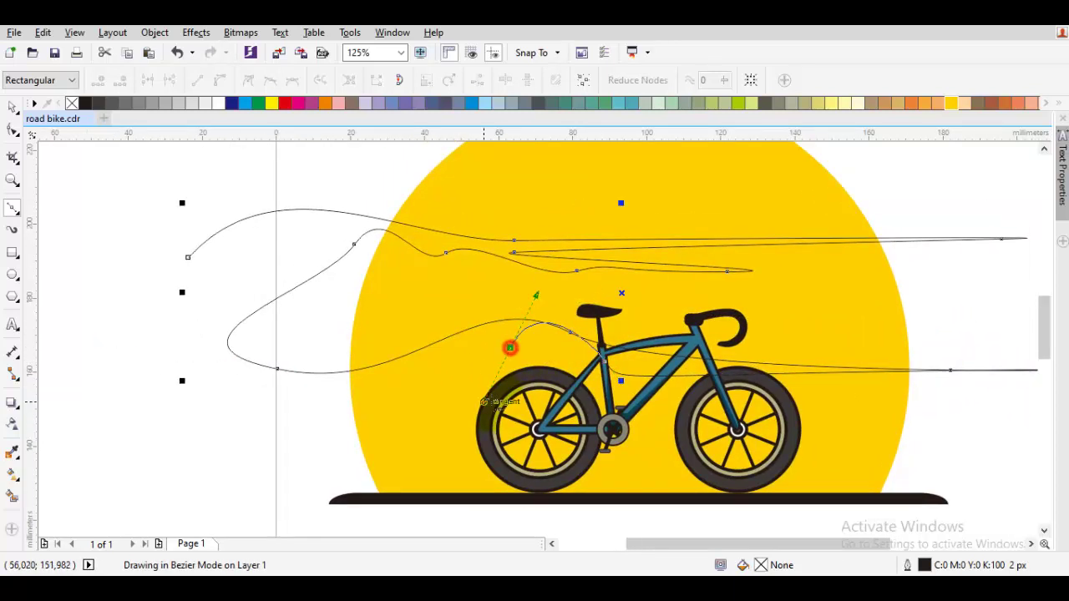
pyautogui.click(484, 355)
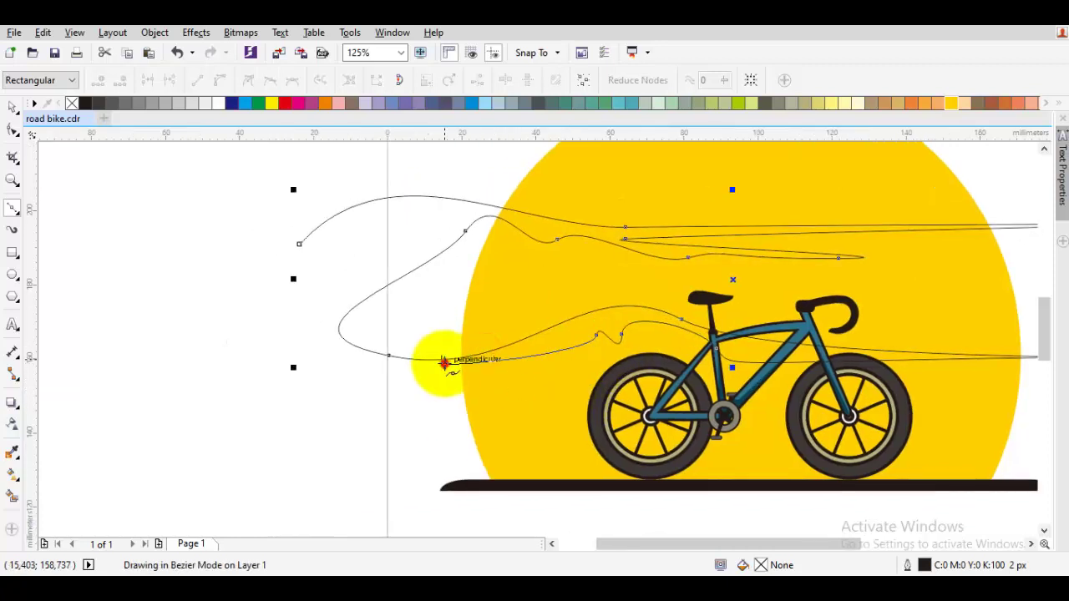
pyautogui.click(281, 217)
pyautogui.click(299, 243)
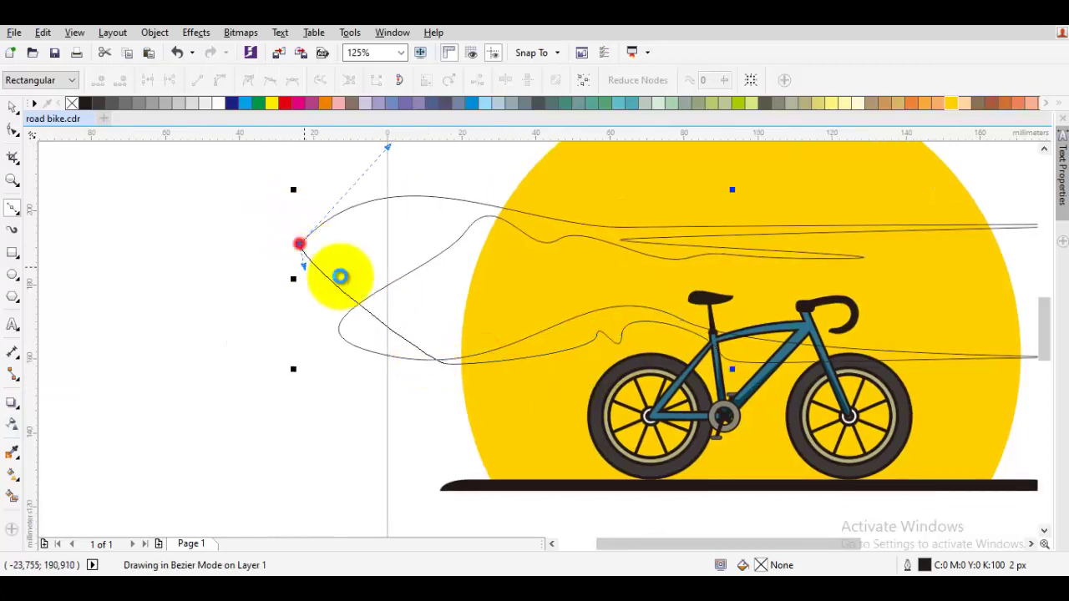
pyautogui.click(443, 363)
# Try subtracting the cloud curve from the yellow circle, and undo the cut.
pyautogui.press('space')
pyautogui.keyDown('shift'); pyautogui.click(615, 209); pyautogui.keyUp('shift')
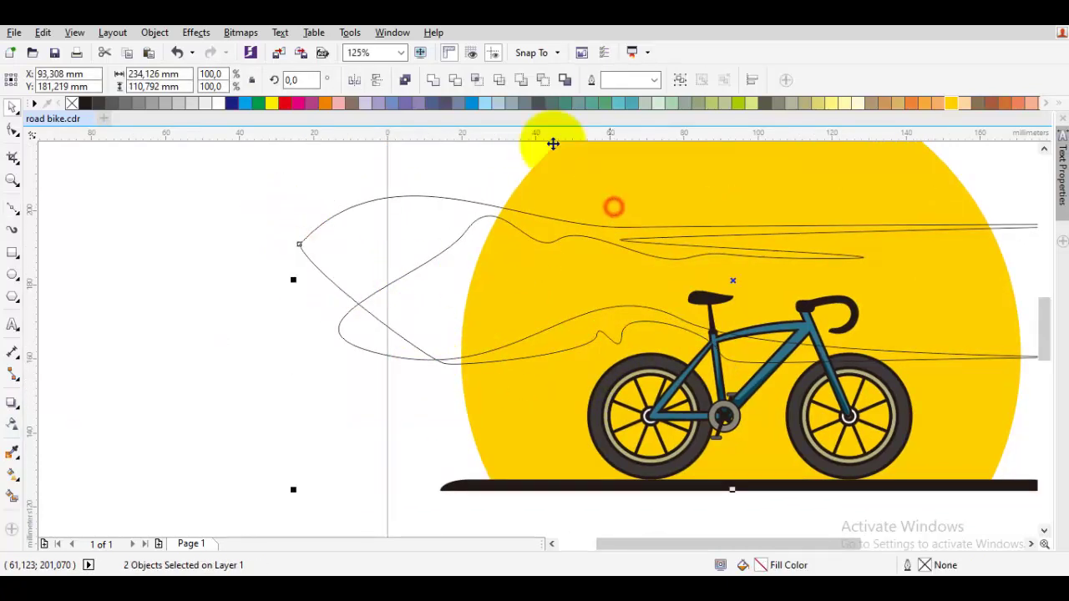
pyautogui.click(542, 82)
pyautogui.scroll(-1, 611, 235)
pyautogui.click(797, 284)
pyautogui.moveTo(638, 245); pyautogui.dragTo(555, 269)
pyautogui.scroll(1, 508, 265)
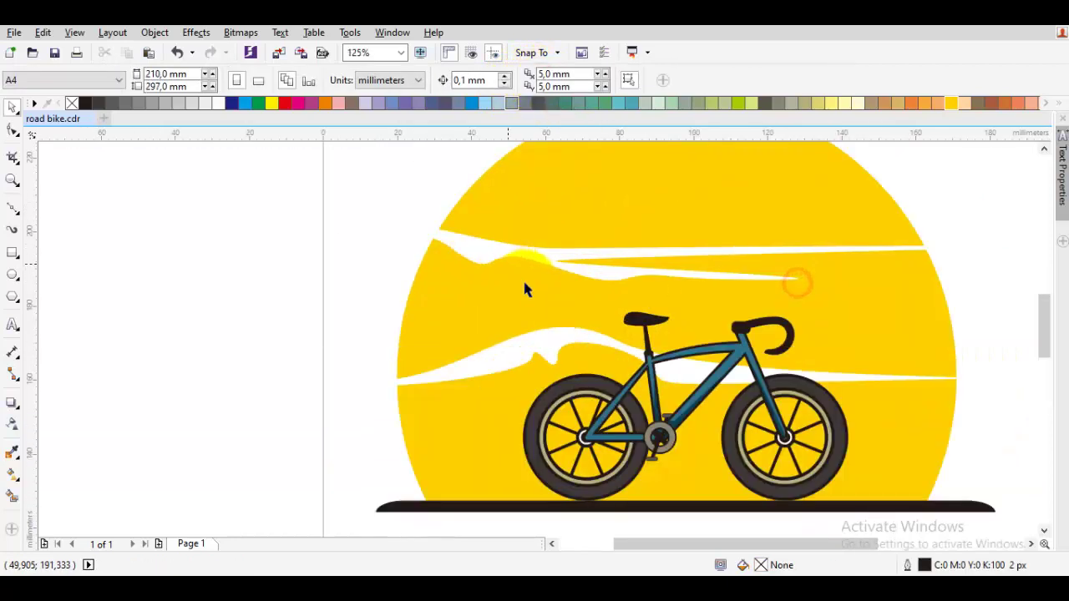
pyautogui.hotkey('ctrl', 'z')
# Resize the cloud curve to about 271 × 32 mm and raise it to about Y 186 mm.
pyautogui.hscroll(3, 546, 371)
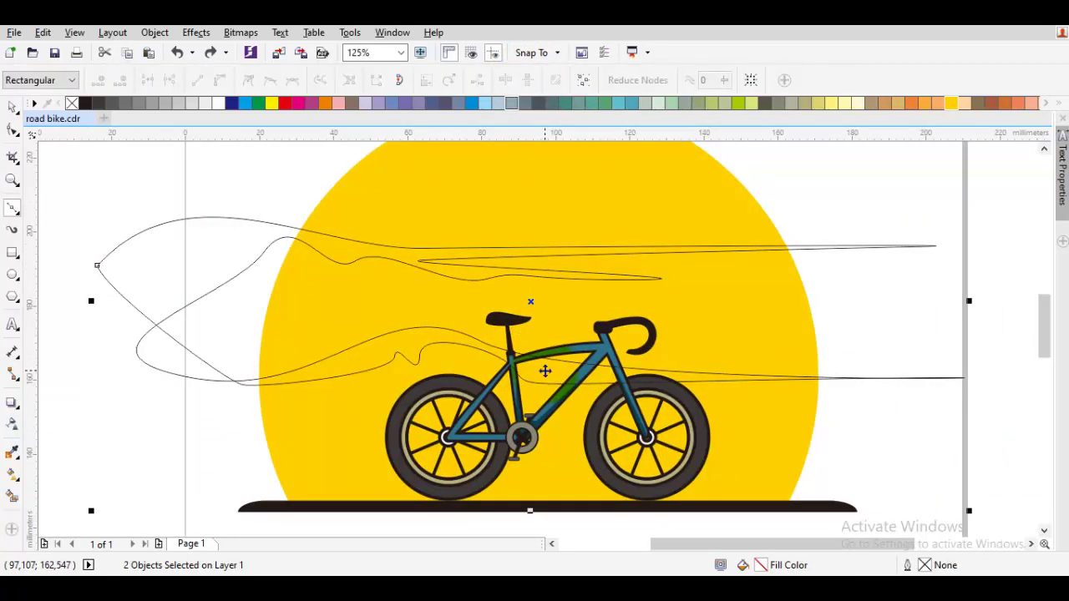
pyautogui.click(202, 231)
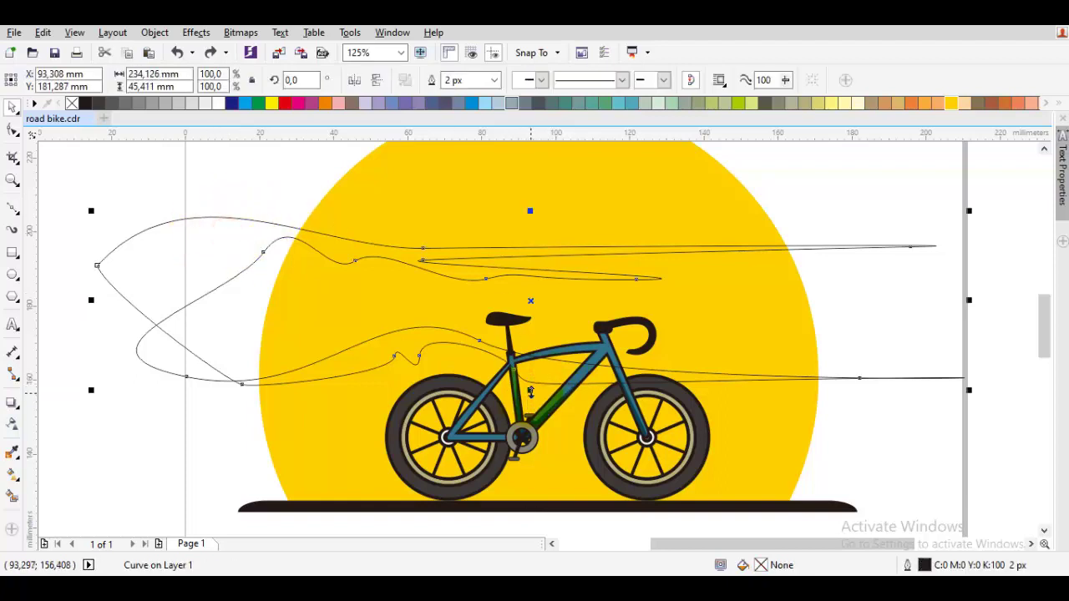
pyautogui.moveTo(529, 393); pyautogui.dragTo(529, 367)
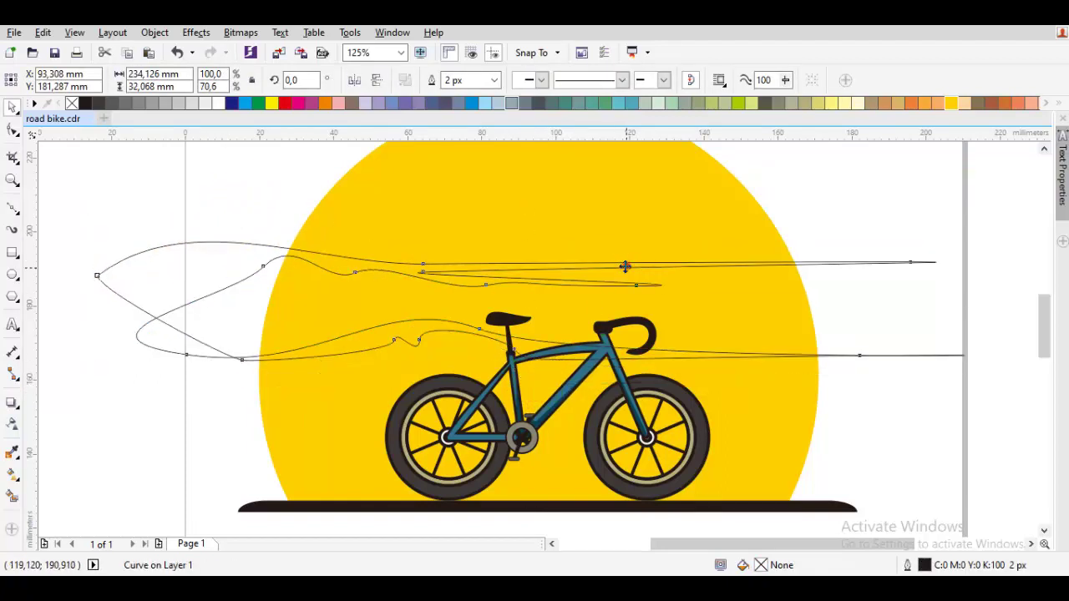
pyautogui.moveTo(625, 265); pyautogui.dragTo(591, 248)
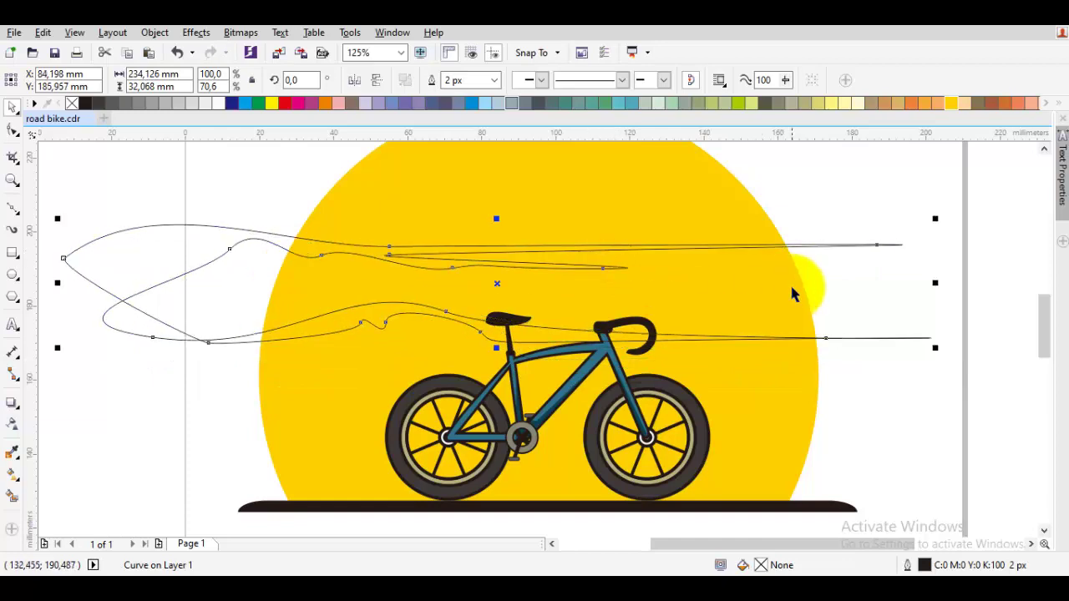
pyautogui.moveTo(792, 286); pyautogui.dragTo(607, 263)
pyautogui.moveTo(750, 259); pyautogui.dragTo(818, 260)
# Subtract the resized cloud curve from the yellow circle to cut out the cloud streaks.
pyautogui.keyDown('shift'); pyautogui.click(504, 195); pyautogui.keyUp('shift')
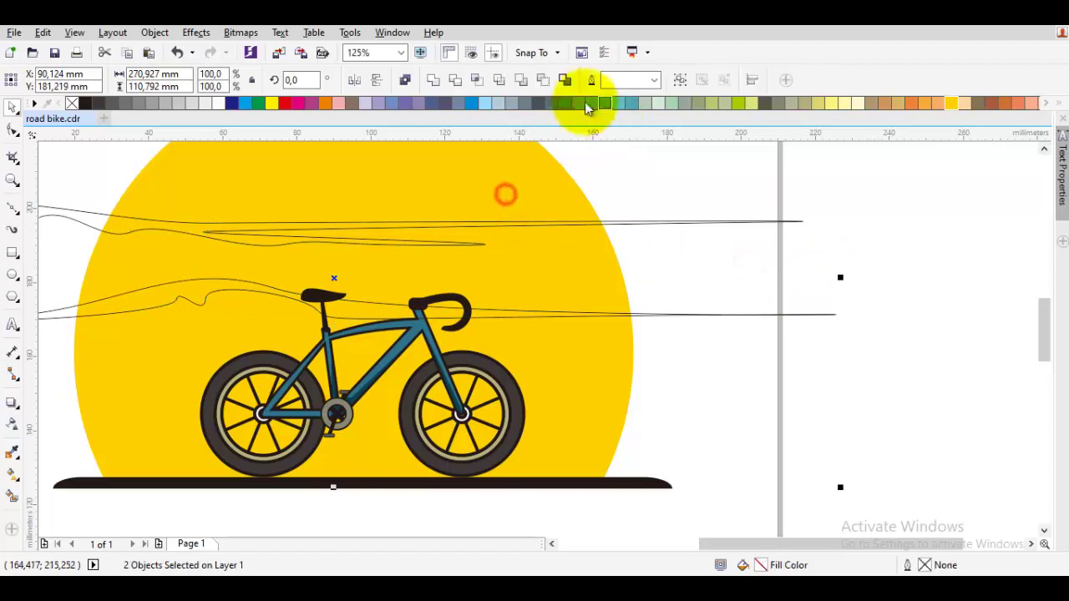
pyautogui.click(544, 79)
pyautogui.click(679, 160)
# Draw a closed, thin, pointed Bézier streak at wheel-hub height from outside the circle to the rear wheel.
pyautogui.scroll(-1, 690, 257)
pyautogui.scroll(1, 520, 322)
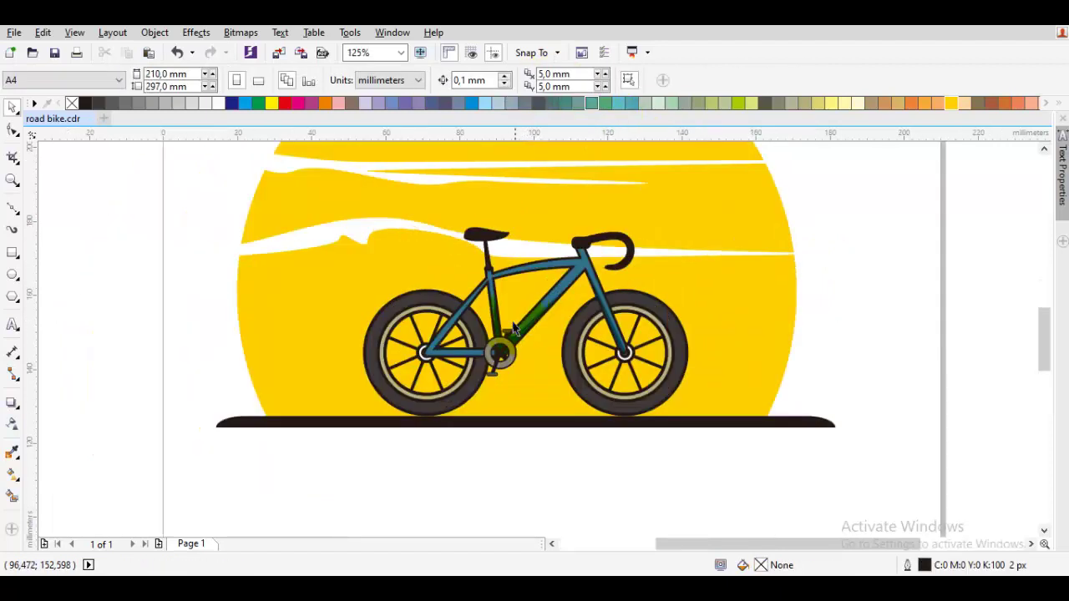
pyautogui.click(12, 208)
pyautogui.moveTo(309, 323); pyautogui.dragTo(398, 323)
pyautogui.moveTo(203, 352); pyautogui.dragTo(297, 360)
pyautogui.moveTo(365, 369); pyautogui.dragTo(181, 369)
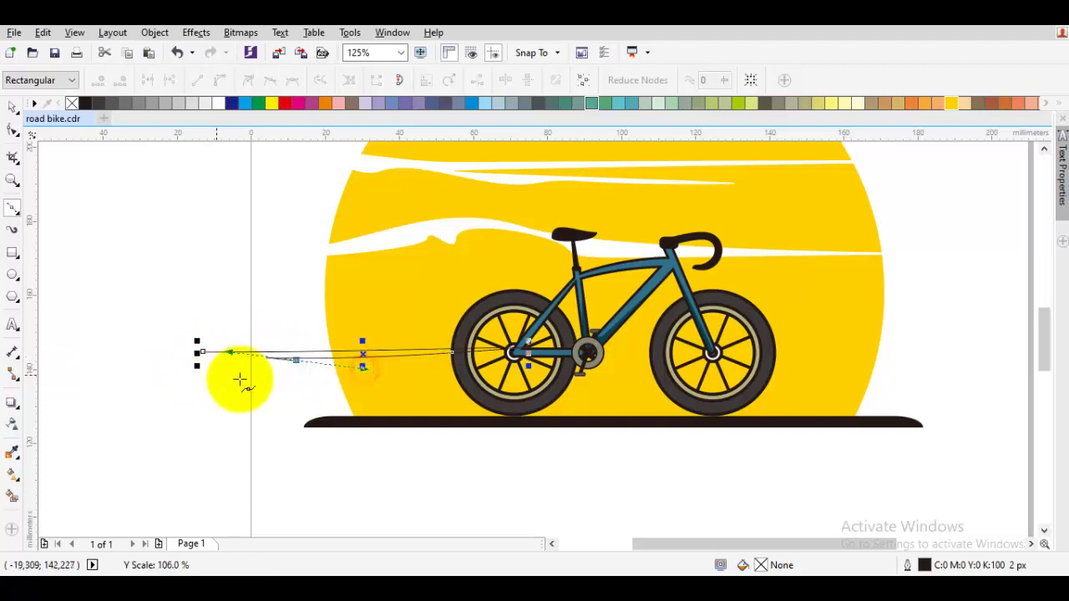
pyautogui.hotkey('ctrl', 'z')
pyautogui.moveTo(307, 373); pyautogui.dragTo(132, 383)
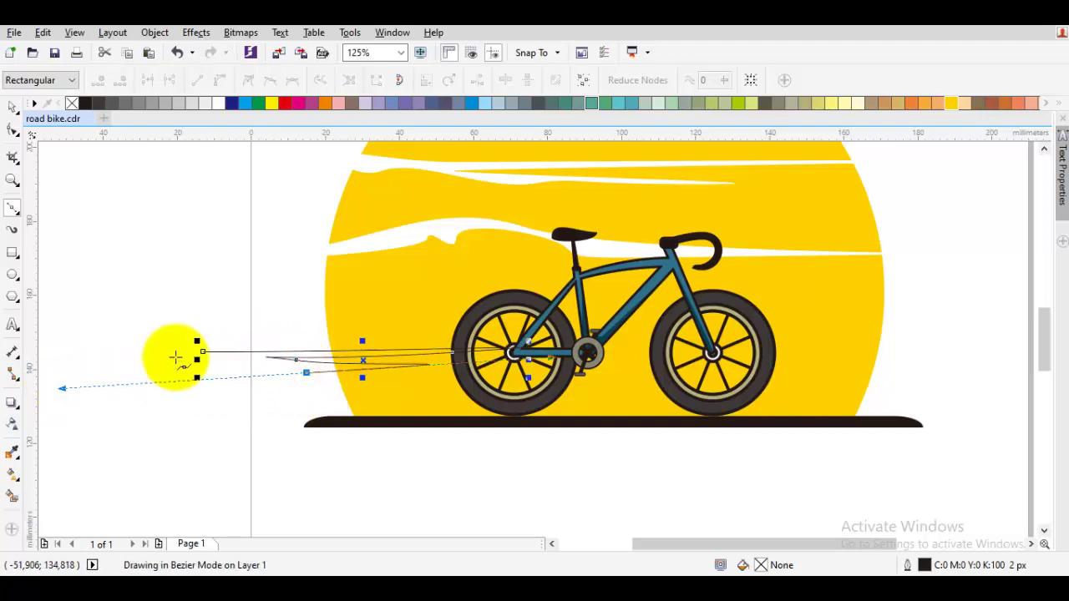
pyautogui.moveTo(204, 353); pyautogui.dragTo(351, 375)
# Resize the thin streak to about 193 × 4.6 mm and move it to about X 70.1, Y 143.1 mm.
pyautogui.scroll(2, 343, 390)
pyautogui.scroll(-2, 351, 375)
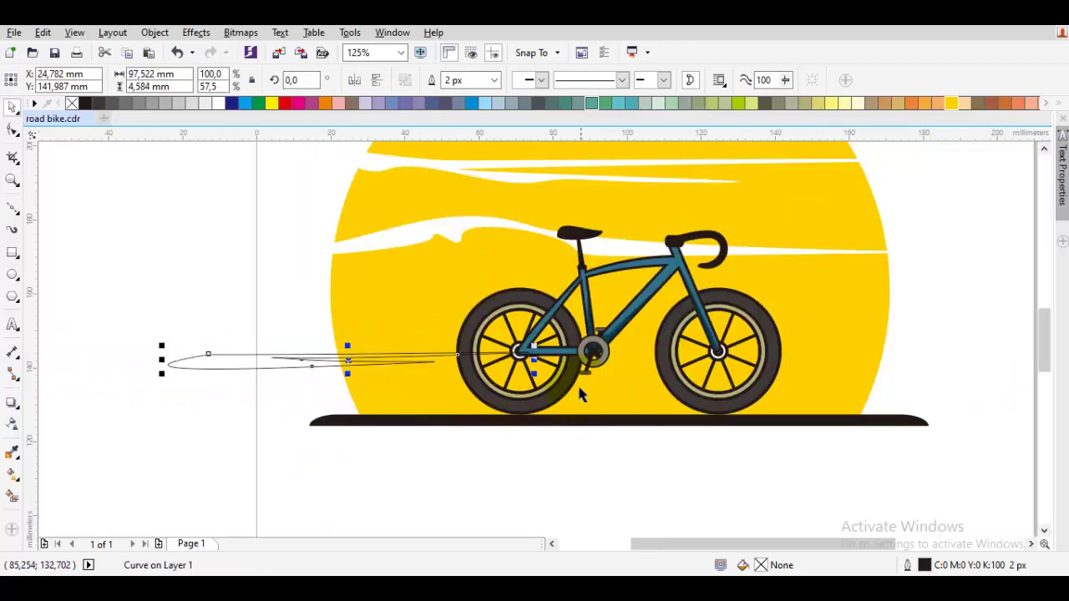
pyautogui.moveTo(536, 359); pyautogui.dragTo(887, 359)
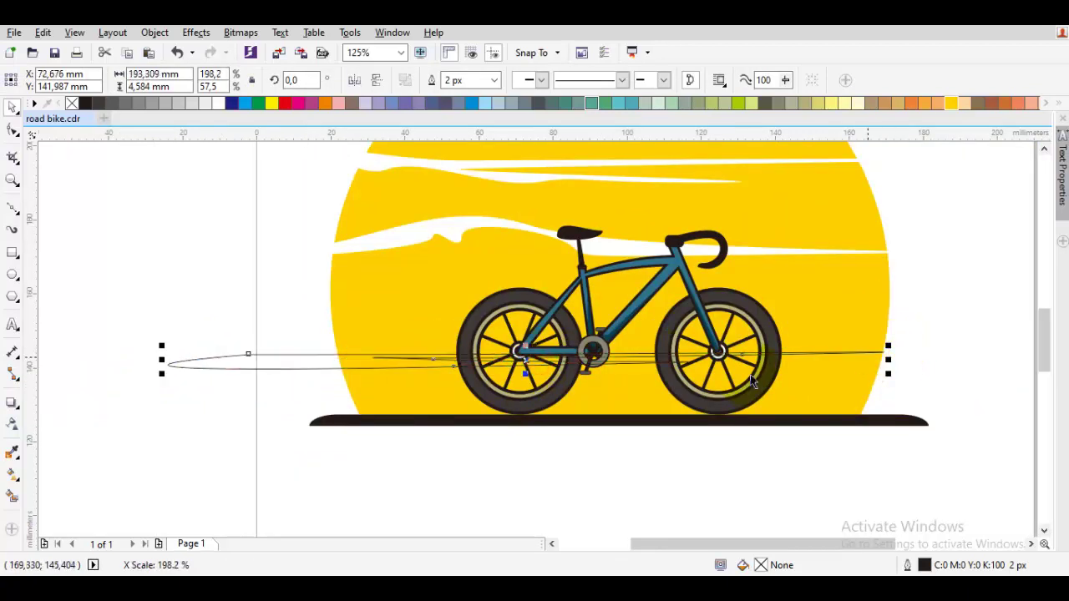
pyautogui.moveTo(401, 354); pyautogui.dragTo(392, 349)
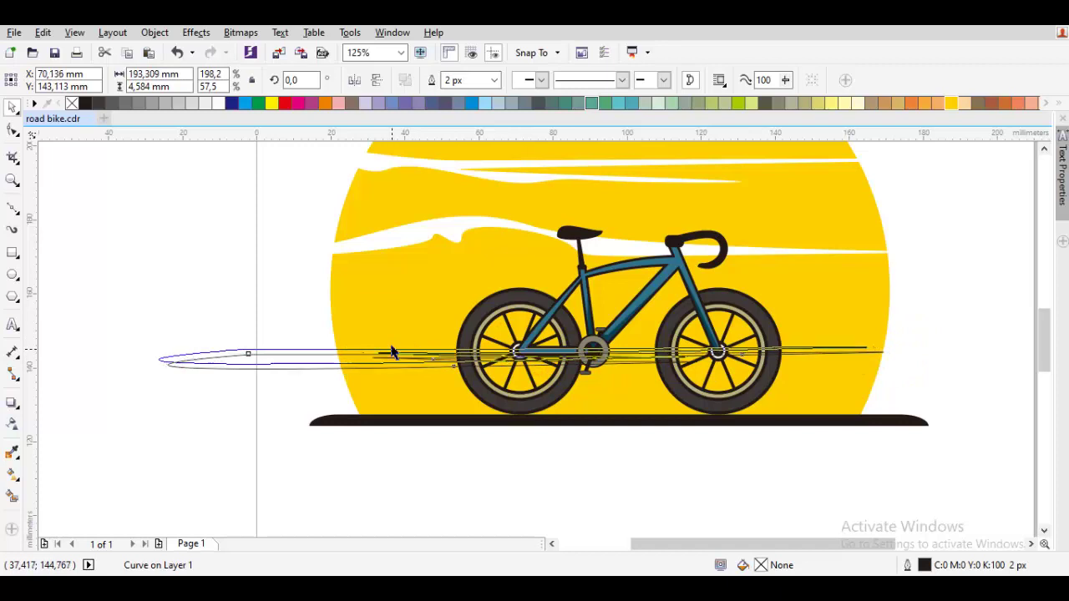
# Subtract the thin lower streak from the yellow circle.
pyautogui.keyDown('shift'); pyautogui.click(406, 291); pyautogui.keyUp('shift')
pyautogui.click(537, 79)
pyautogui.click(298, 237)
# Fill the cut-out circle with a lighter yellow shade, C0 M15 Y83 K0.
pyautogui.scroll(-1, 271, 278)
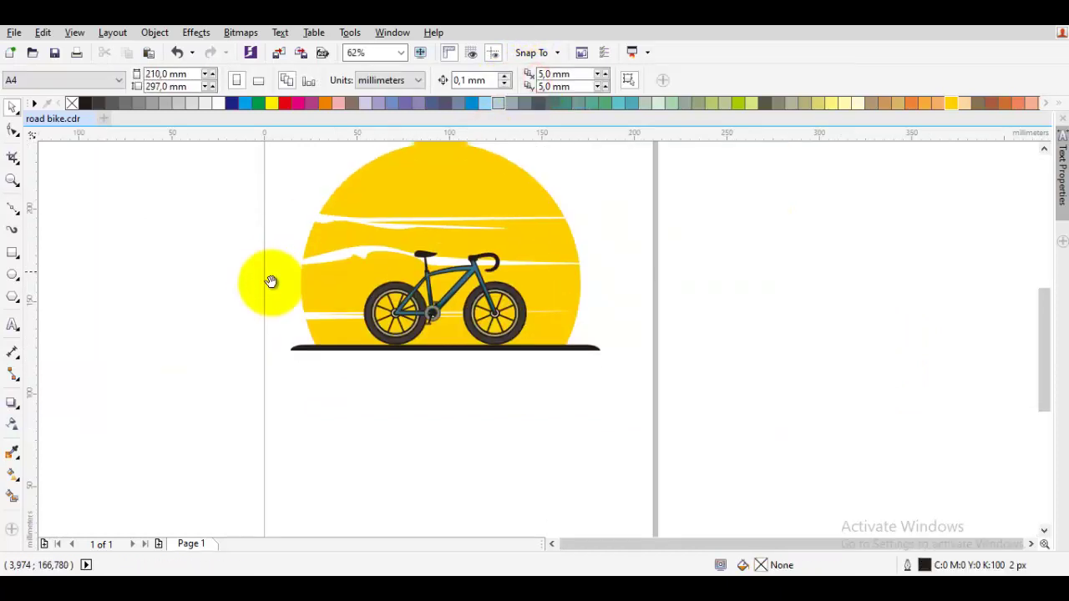
pyautogui.click(242, 282)
pyautogui.moveTo(269, 281); pyautogui.dragTo(296, 371)
pyautogui.click(451, 258)
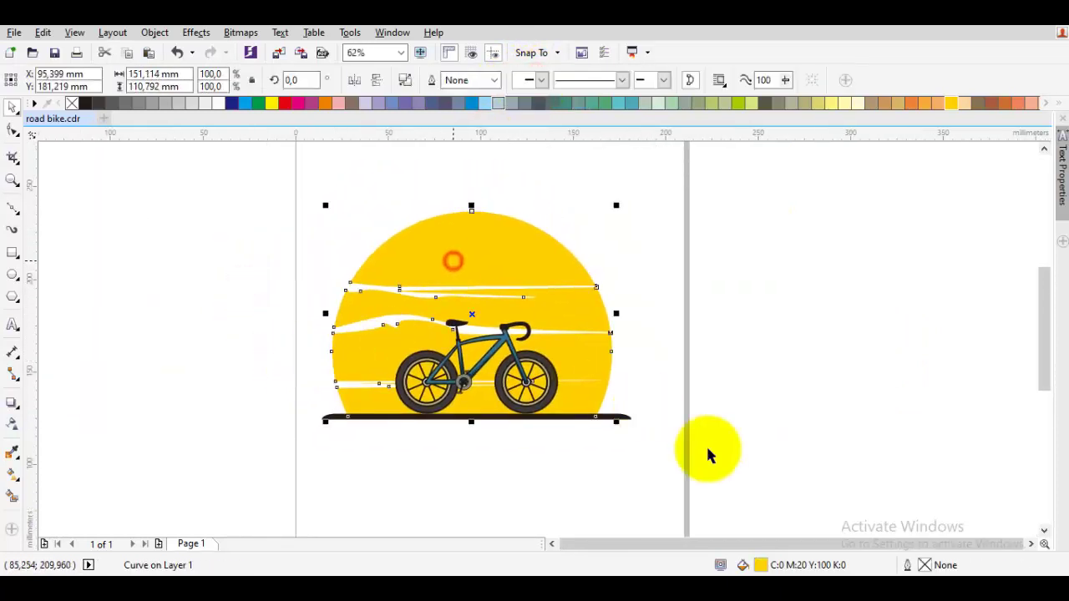
pyautogui.click(950, 105)
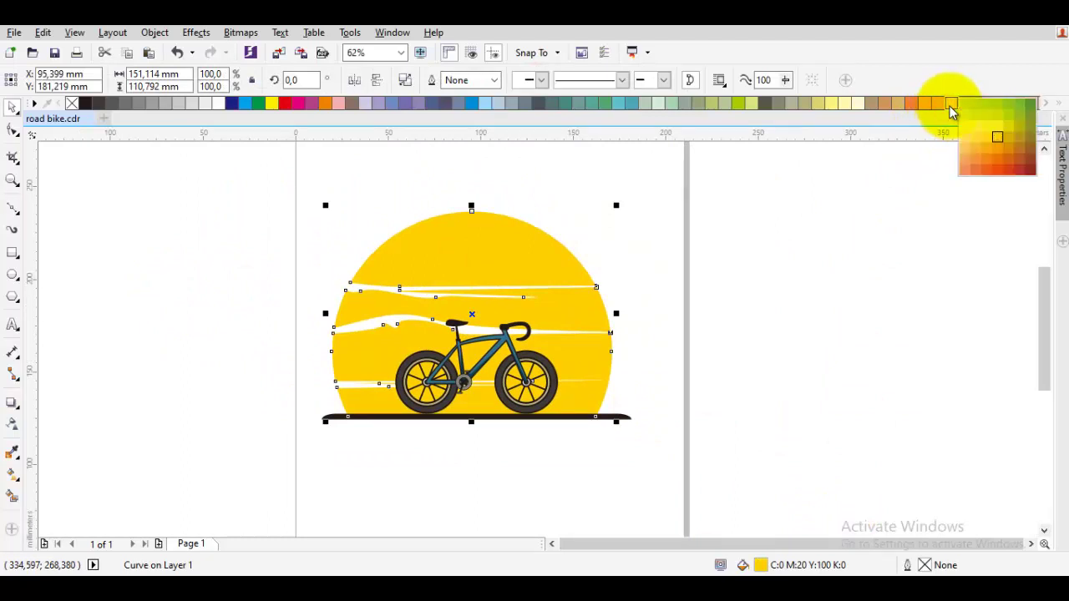
pyautogui.click(981, 144)
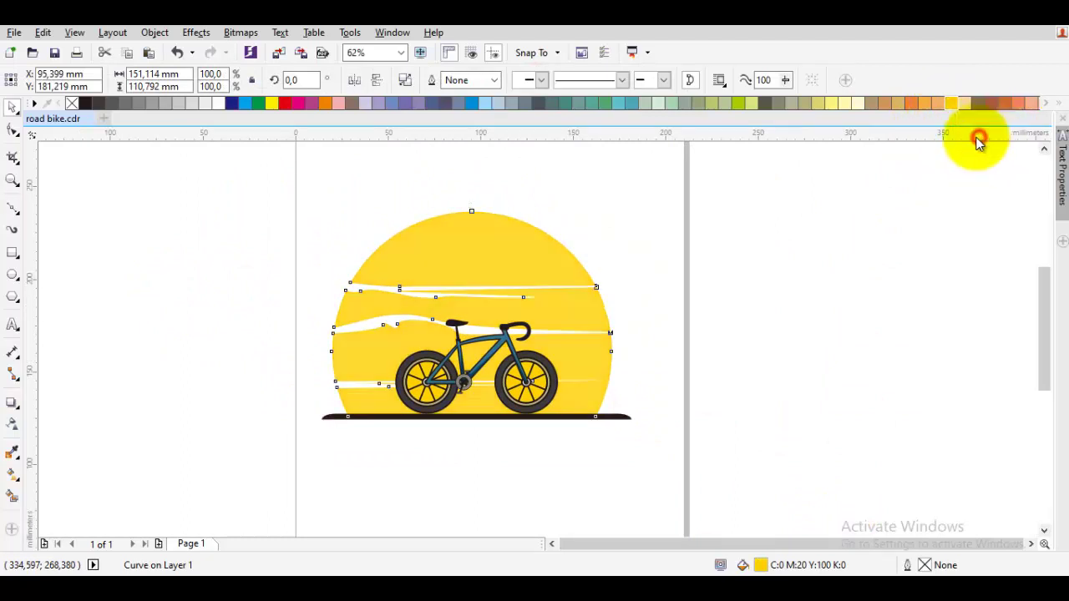
pyautogui.click(878, 174)
# Edit the background circle's uniform fill to a soft orange and apply it.
pyautogui.click(526, 264)
pyautogui.doubleClick(804, 566)
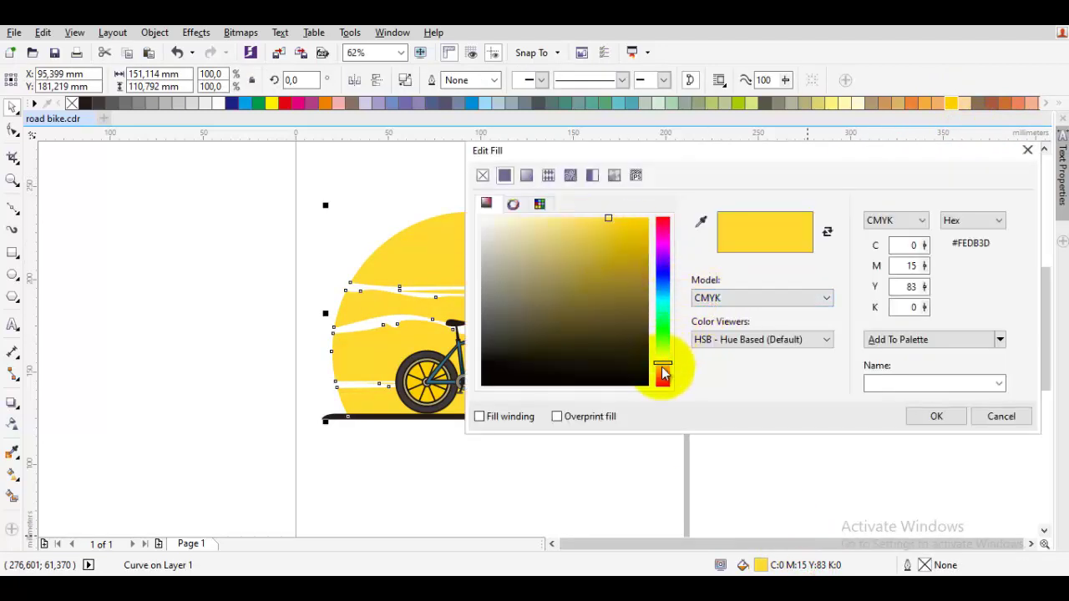
pyautogui.click(662, 369)
pyautogui.moveTo(604, 156); pyautogui.dragTo(771, 135)
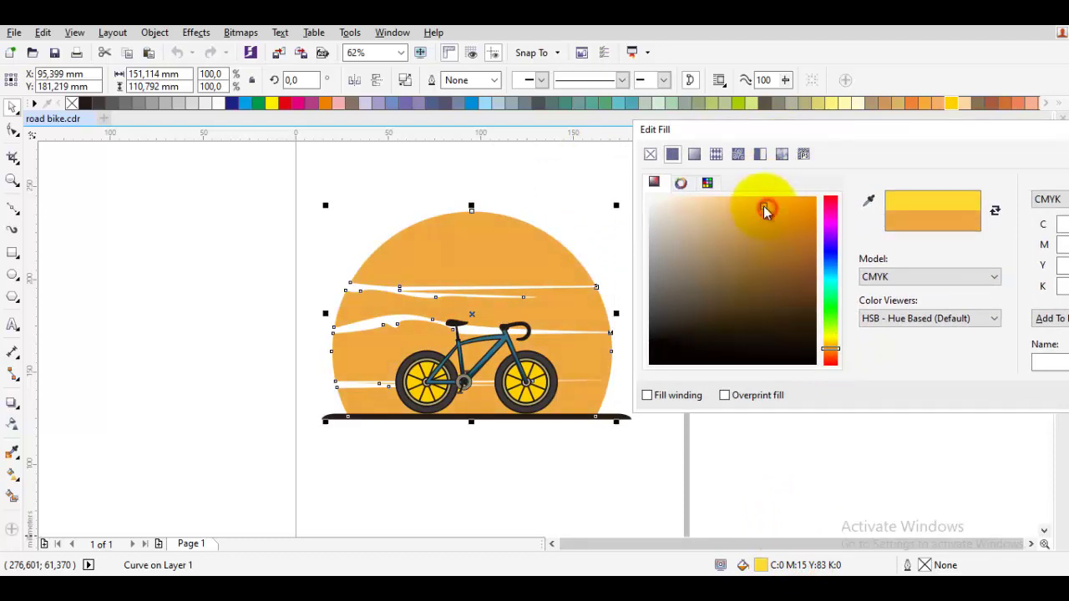
pyautogui.press('Return')
pyautogui.click(772, 234)
pyautogui.moveTo(625, 286); pyautogui.dragTo(634, 281)
pyautogui.scroll(1, 555, 369)
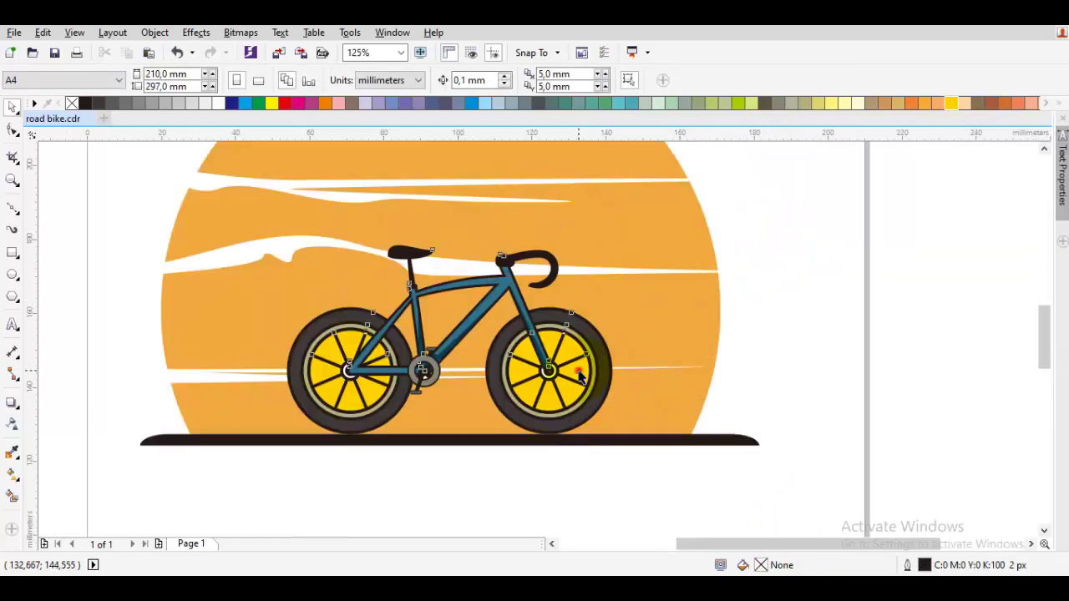
# Ungroup all objects of the bike drawing.
pyautogui.click(578, 372)
pyautogui.press('Escape')
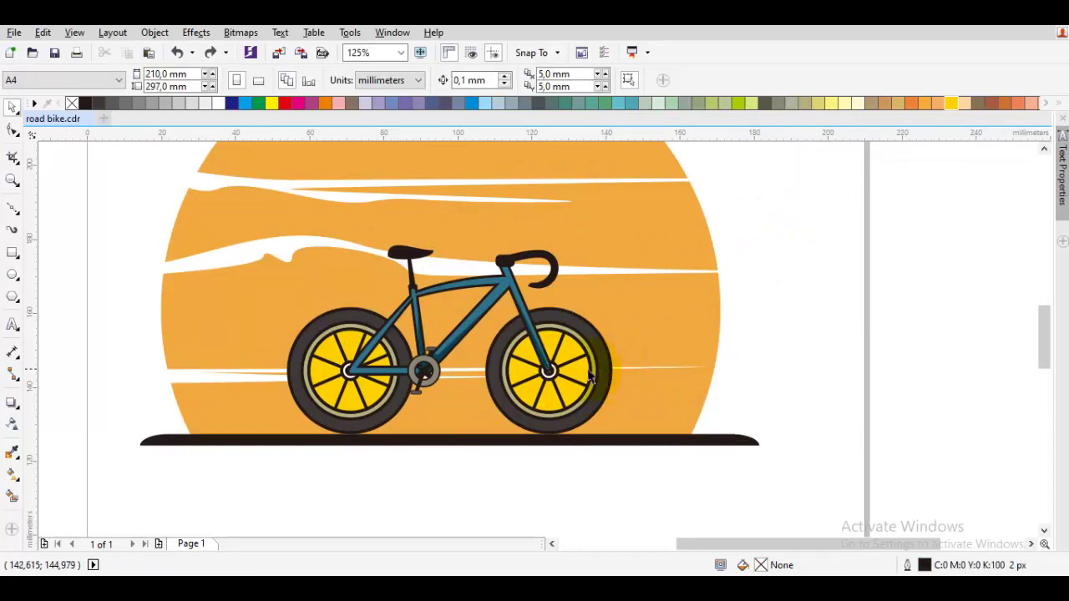
pyautogui.scroll(4, 561, 376)
pyautogui.rightClick(633, 374)
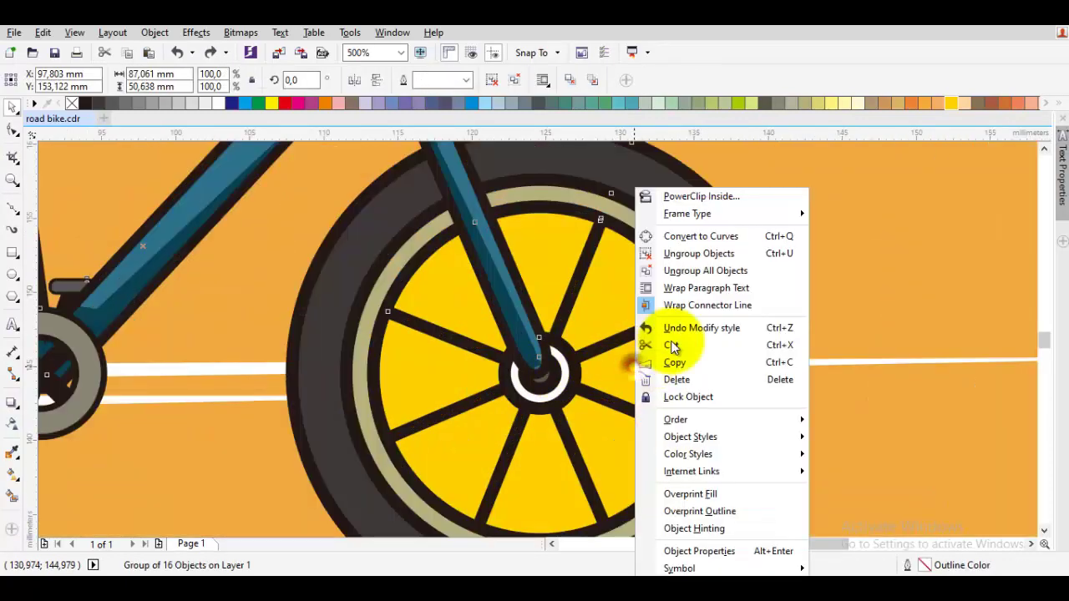
pyautogui.click(712, 271)
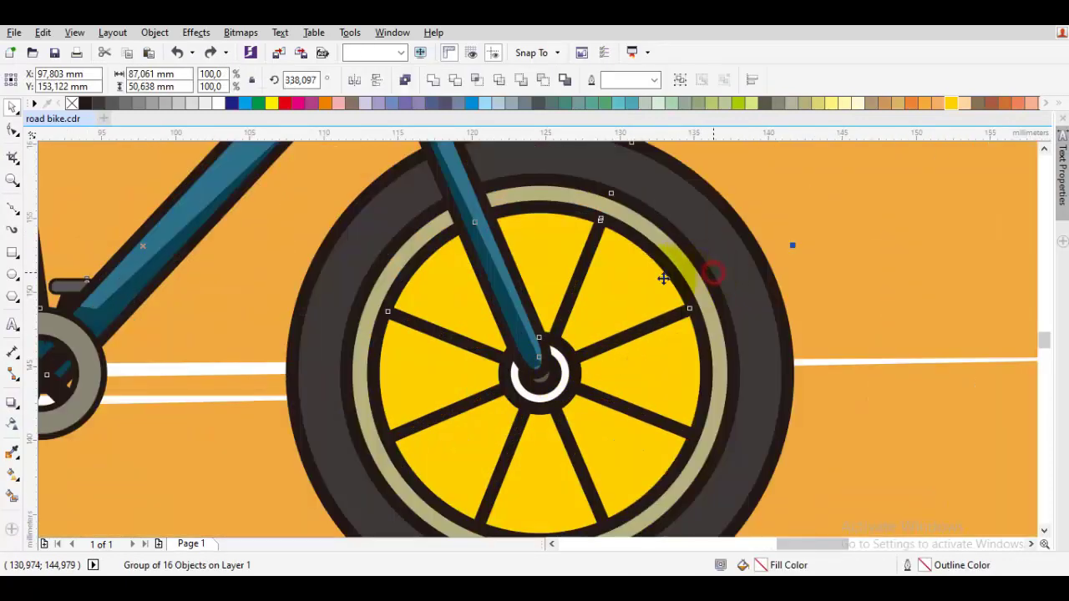
# Try to remove the fill from the front wheel's yellow disc.
pyautogui.click(678, 280)
pyautogui.press('F10')
pyautogui.press('space')
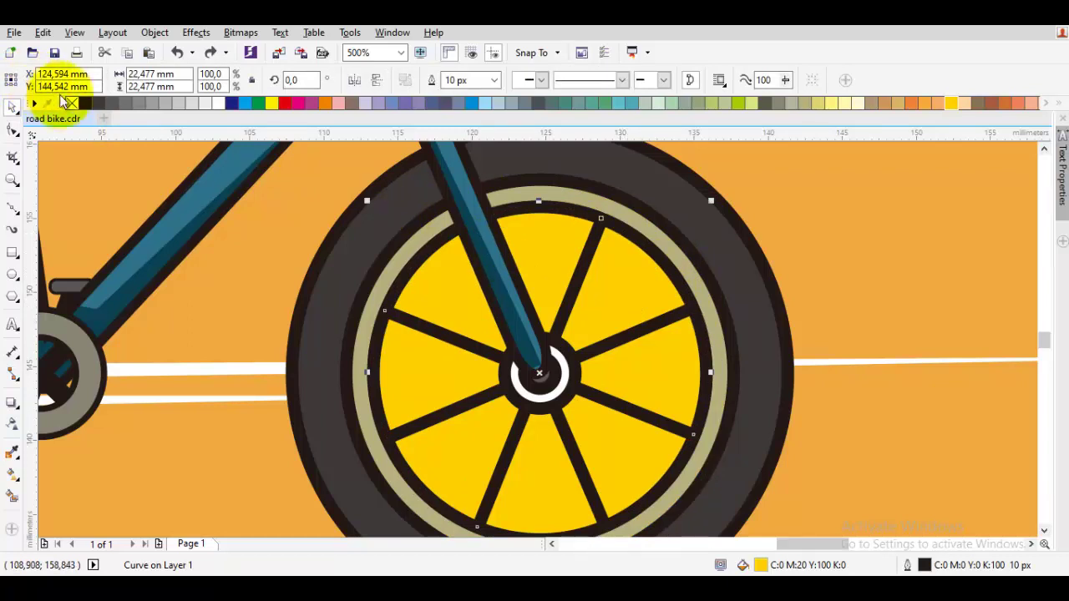
pyautogui.click(71, 102)
pyautogui.hotkey('ctrl', 'z')
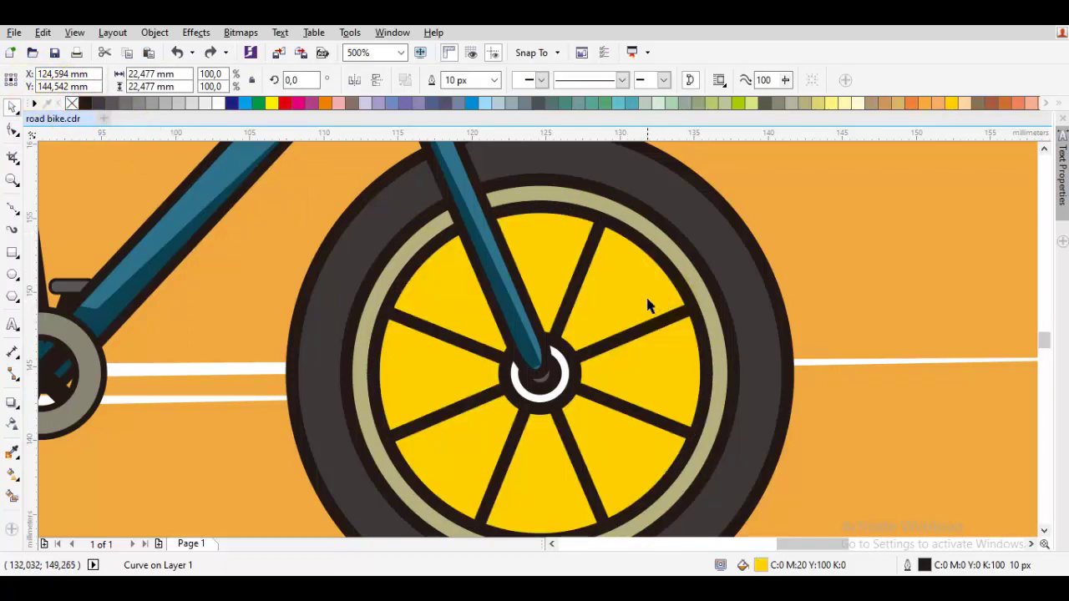
# Trim the front tyre with the front wheel's yellow disc.
pyautogui.click(645, 297)
pyautogui.keyDown('shift'); pyautogui.click(742, 269); pyautogui.keyUp('shift')
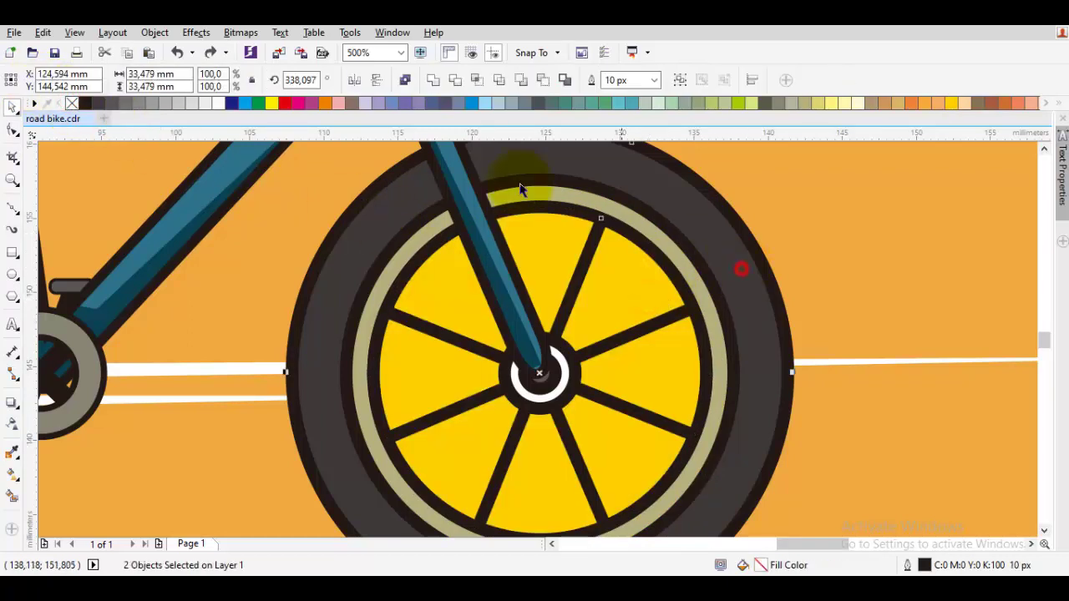
pyautogui.click(455, 81)
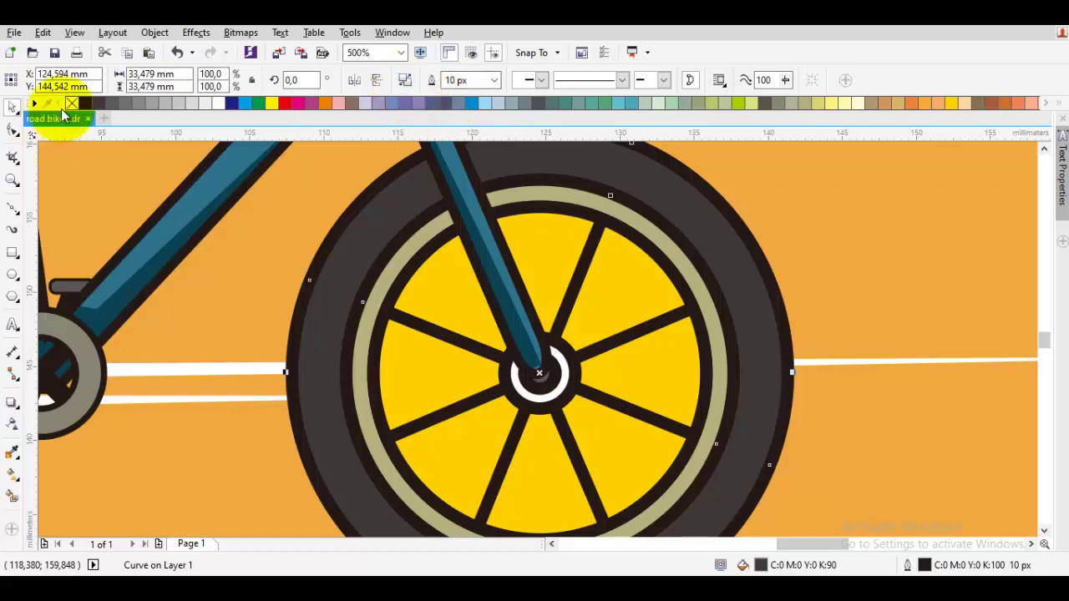
# Try to remove the dark fill from the front tyre.
pyautogui.click(72, 104)
pyautogui.press('Escape')
pyautogui.press('z')
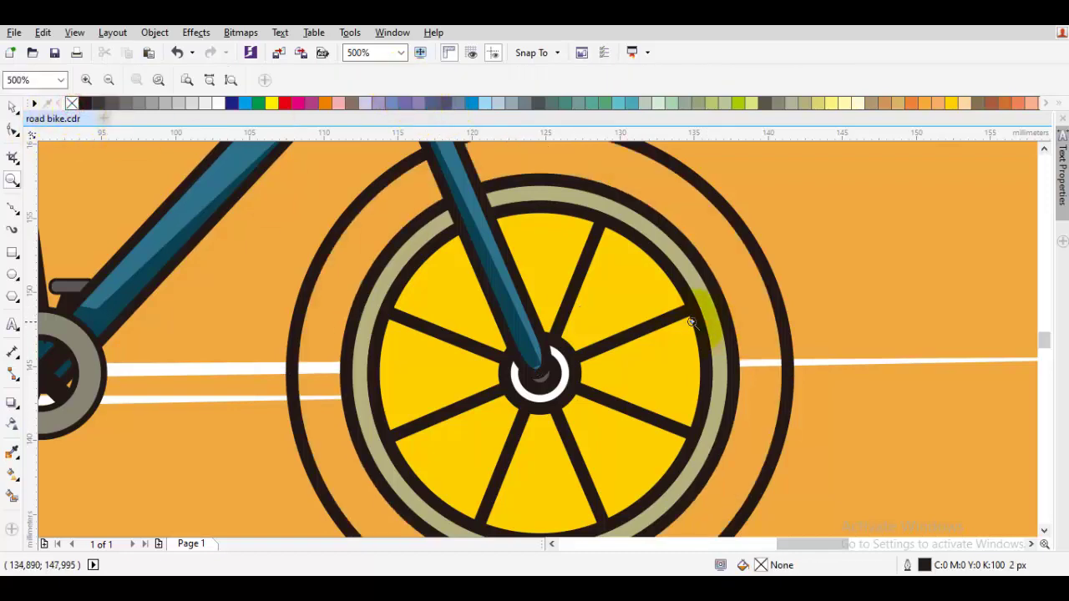
pyautogui.hotkey('ctrl', 'z')
# Set the front wheel's yellow disc to no fill so the background shows between the spokes.
pyautogui.click(656, 295)
pyautogui.press('space')
pyautogui.scroll(-2, 573, 303)
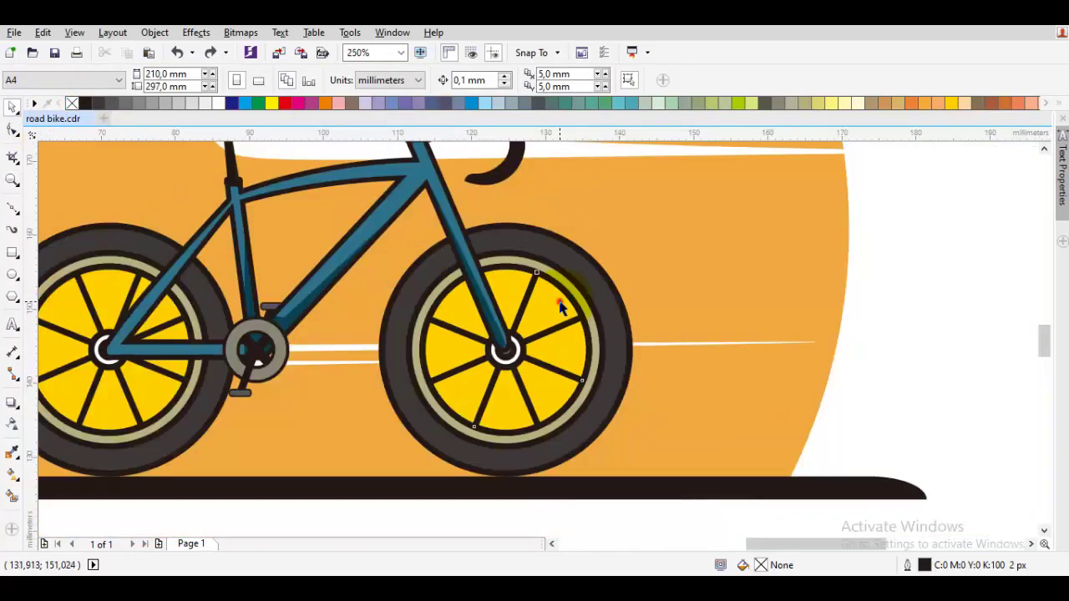
pyautogui.moveTo(560, 304); pyautogui.dragTo(635, 326)
pyautogui.hotkey('ctrl', 'z')
pyautogui.scroll(-2, 485, 243)
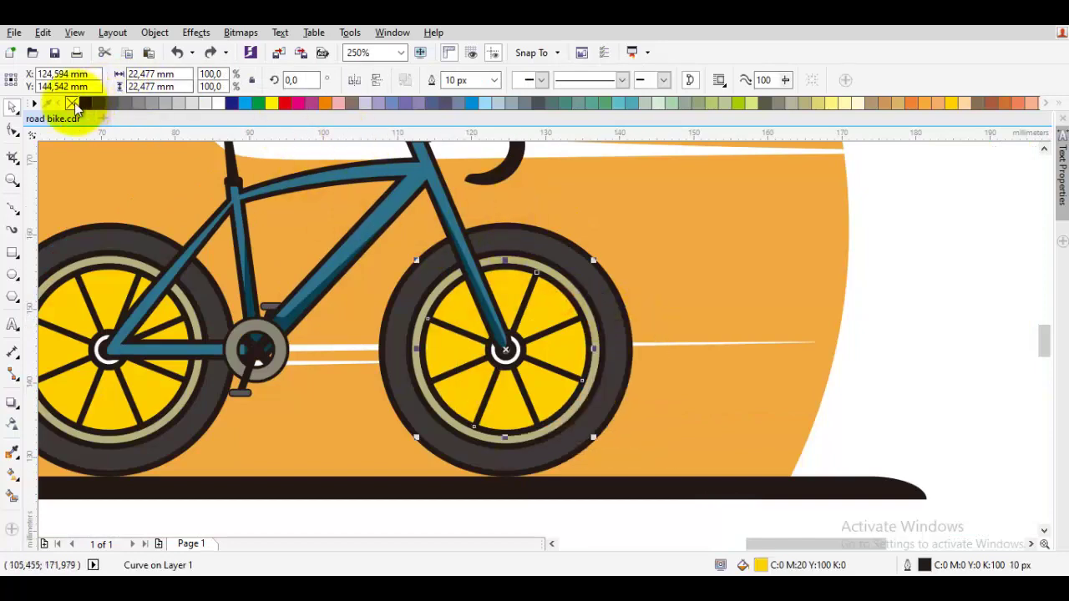
pyautogui.click(72, 103)
# Trim the rear tyre with the rear wheel's yellow disc.
pyautogui.hscroll(-1, 472, 314)
pyautogui.scroll(1, 450, 299)
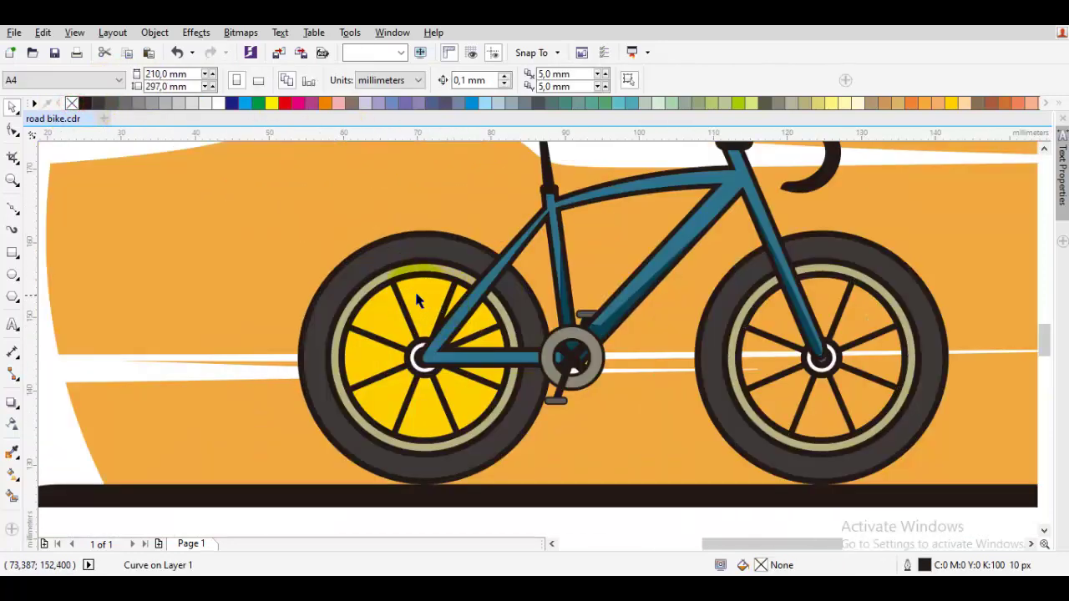
pyautogui.click(417, 294)
pyautogui.keyDown('shift'); pyautogui.click(431, 246); pyautogui.keyUp('shift')
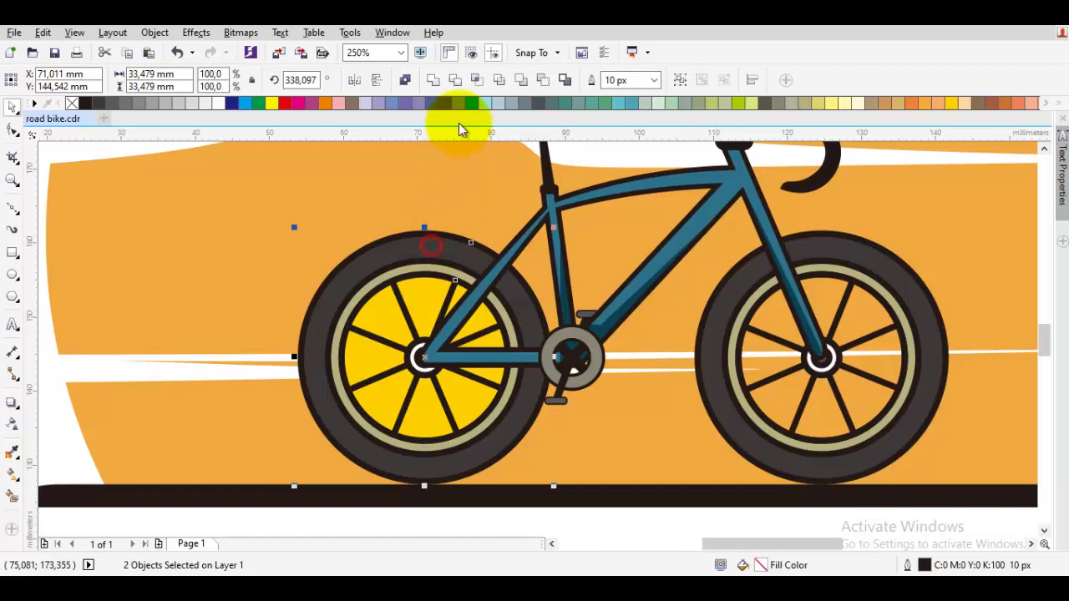
pyautogui.click(455, 79)
# Set the rear wheel's yellow disc to no fill and deselect everything.
pyautogui.click(426, 289)
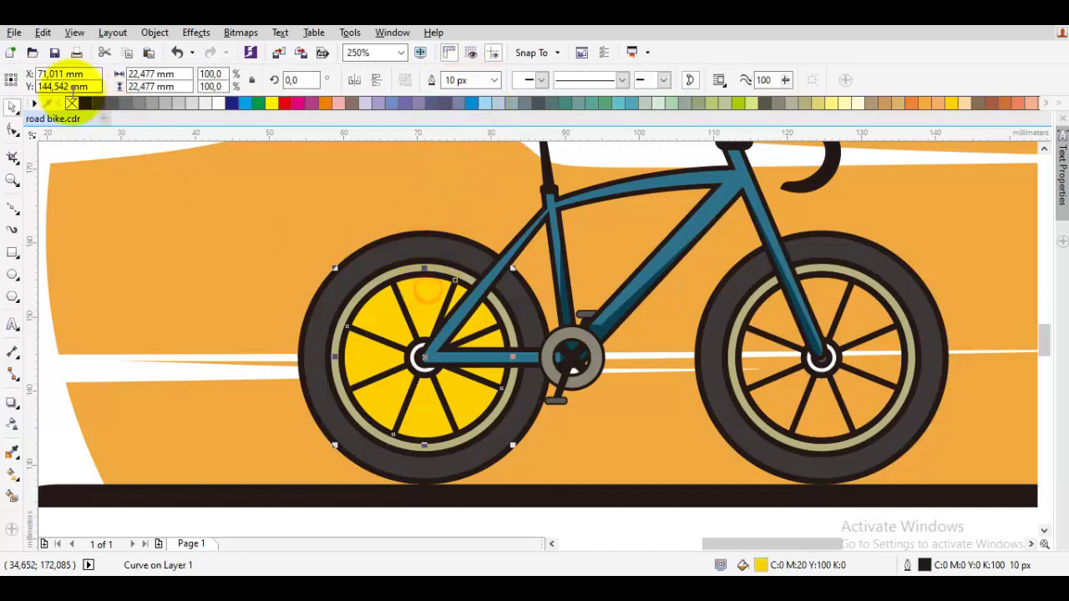
pyautogui.click(71, 104)
pyautogui.scroll(-2, 469, 310)
pyautogui.press('Escape')
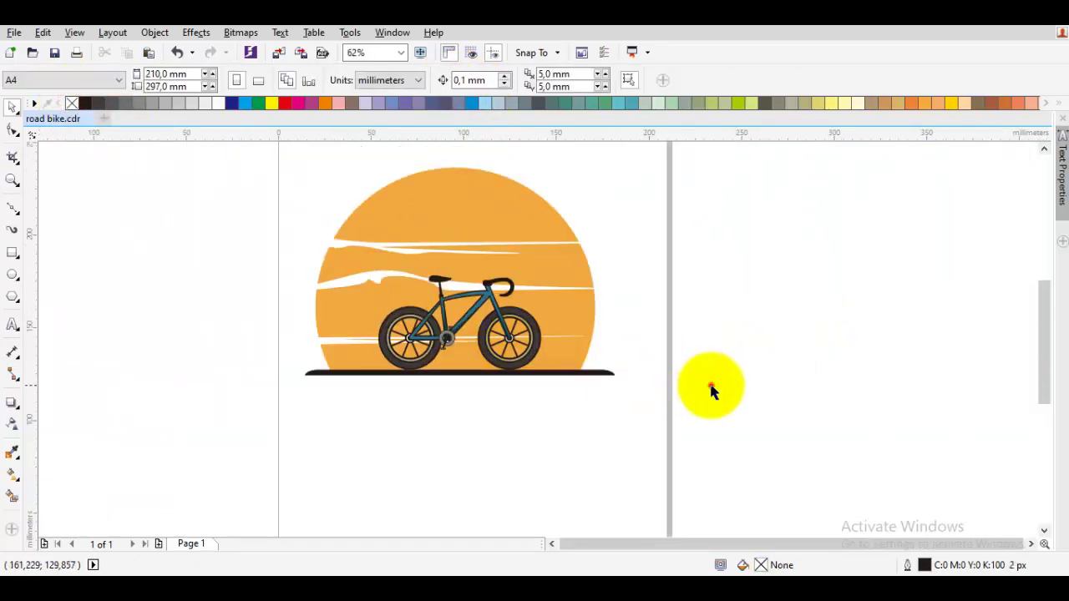
pyautogui.click(711, 385)
pyautogui.scroll(3, 547, 357)
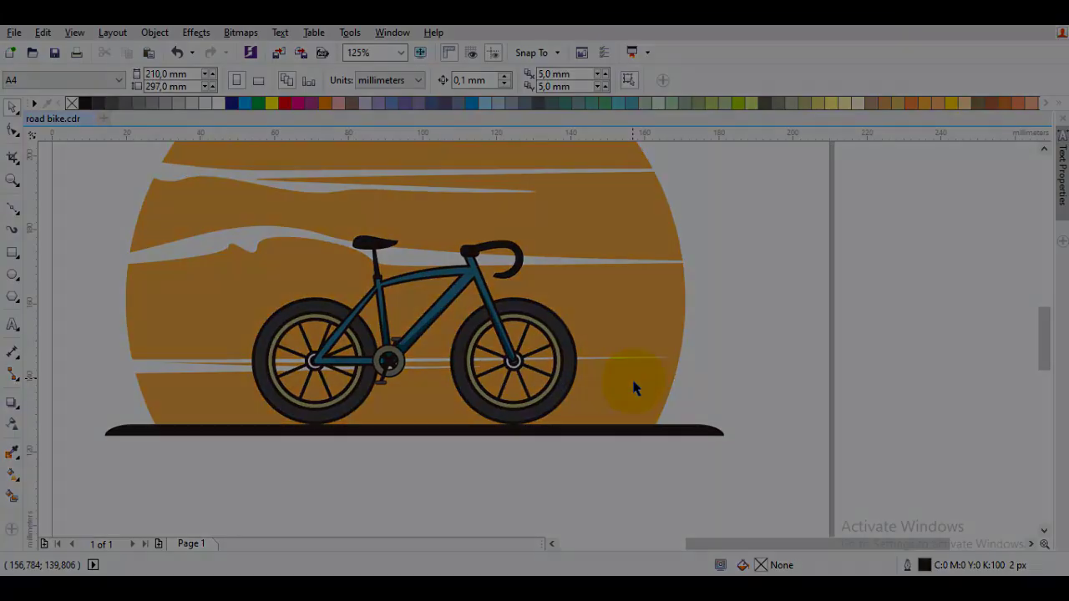